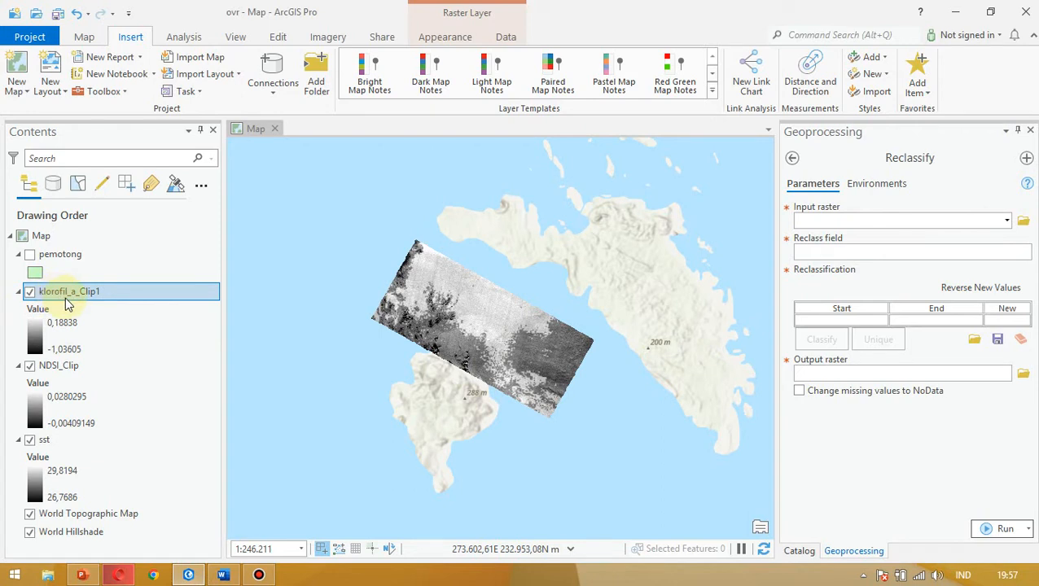
- Set klorofil_a_Clip1 as the Reclassify input raster, with VALUE as the reclass field
click(71, 368)
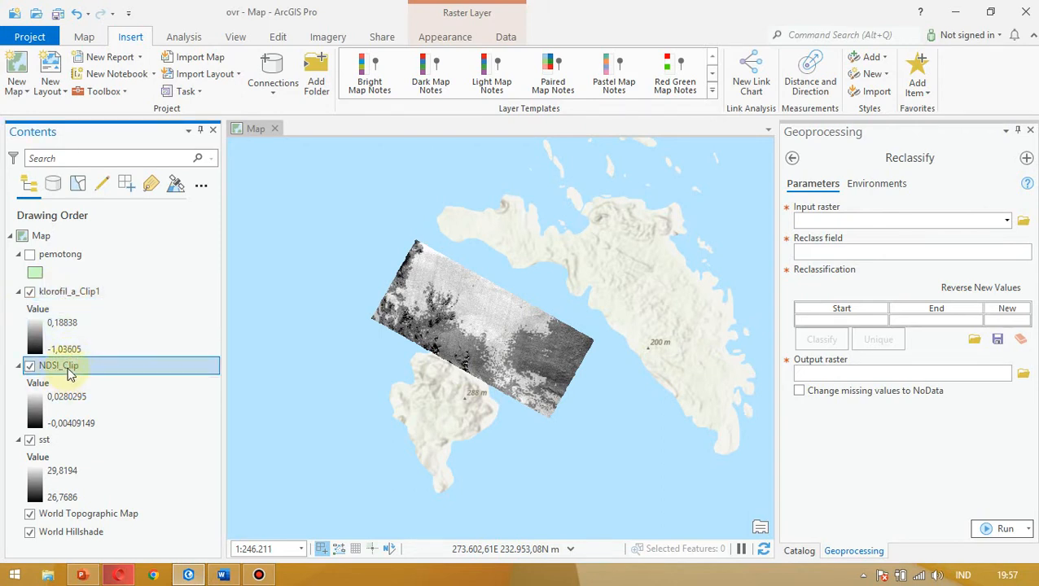
click(58, 439)
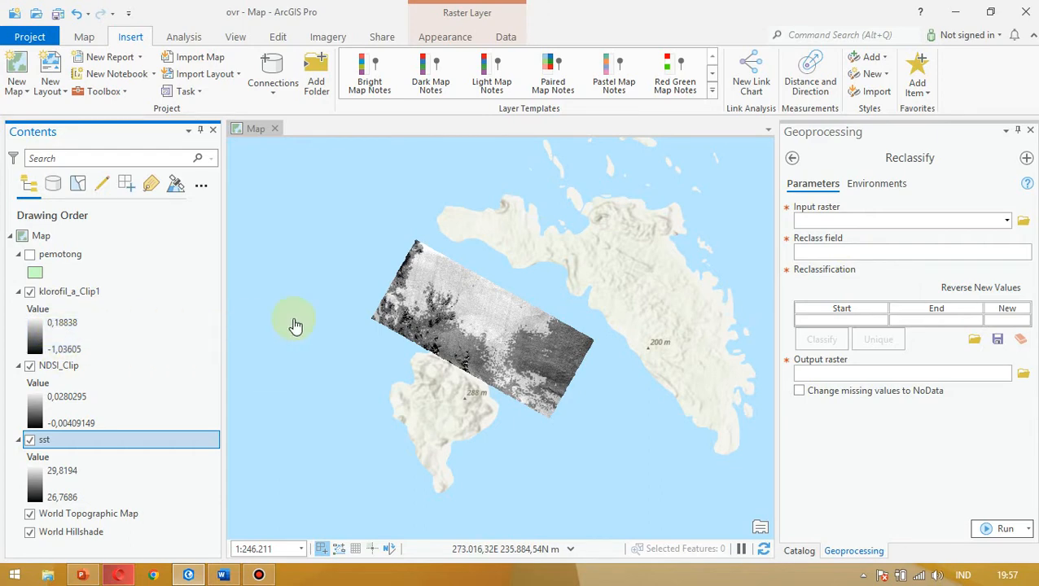
click(1009, 222)
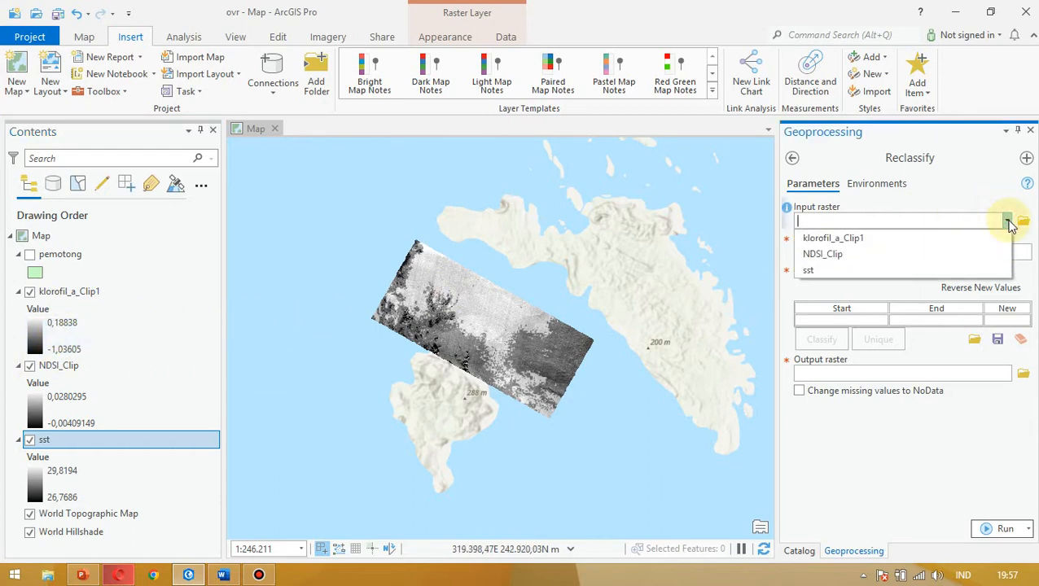
click(902, 240)
click(863, 253)
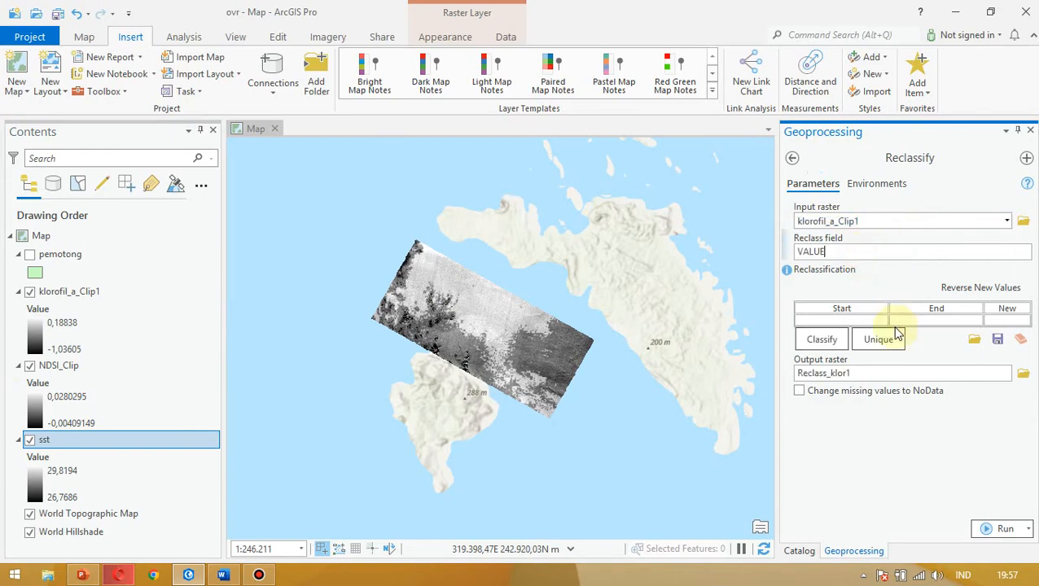
- Open the classification settings for the reclass table and set the number of classes to 14
click(832, 342)
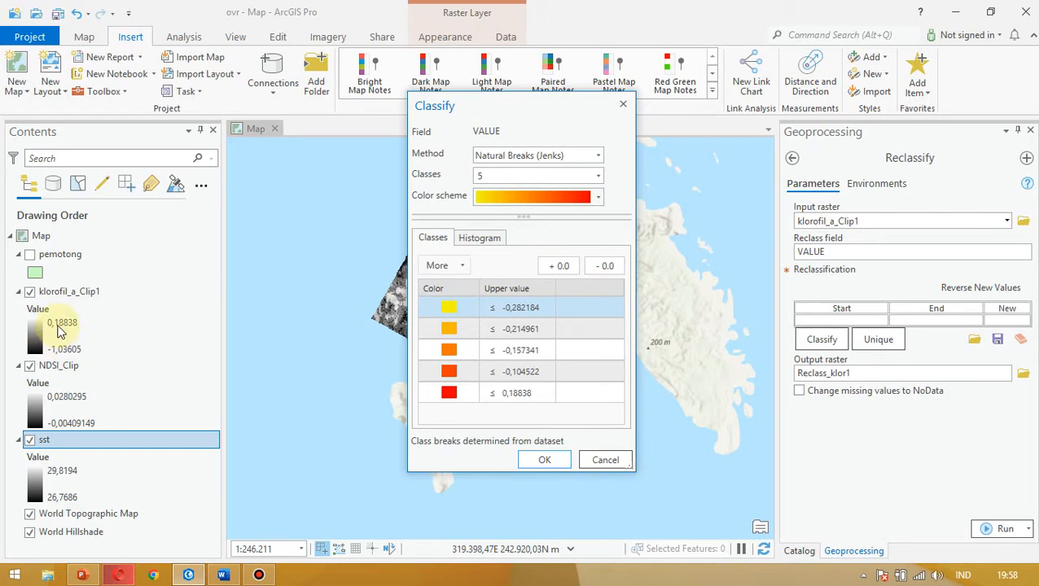
click(599, 155)
click(599, 155)
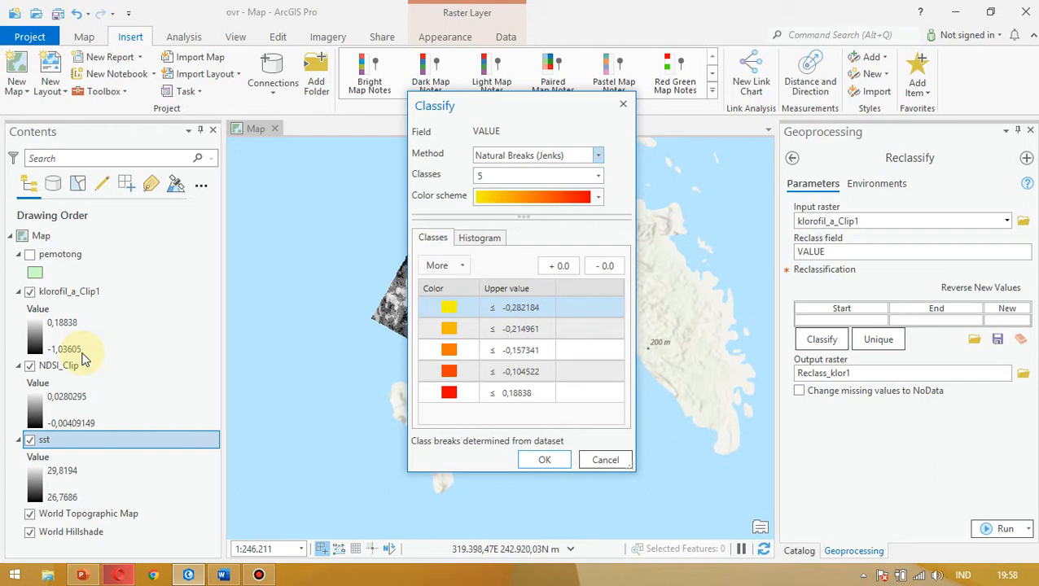
click(599, 178)
scroll(513, 367, down, 2)
click(489, 316)
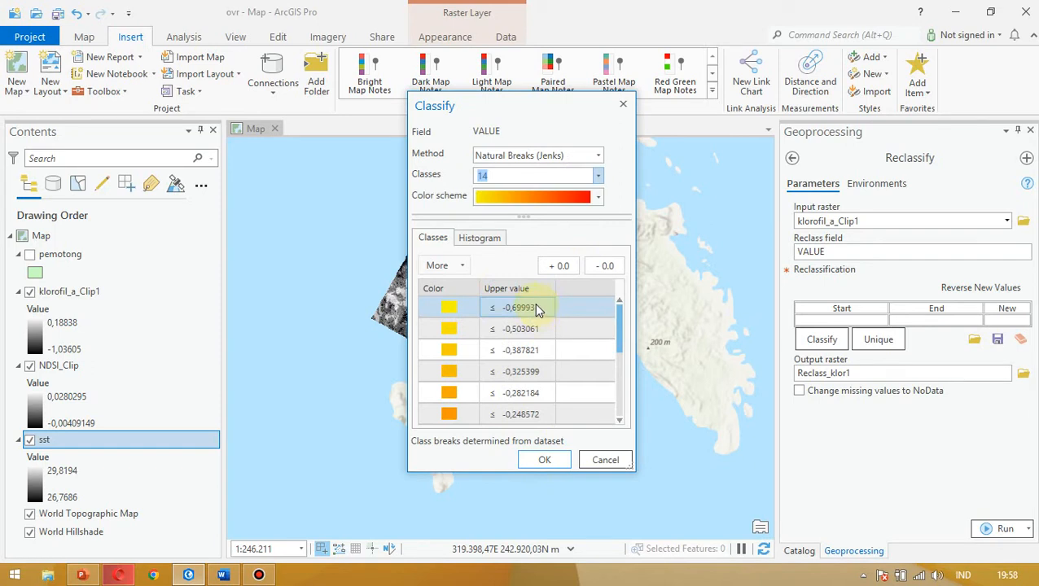
- Set the upper value of the last class to 0,2
scroll(513, 312, down, 3)
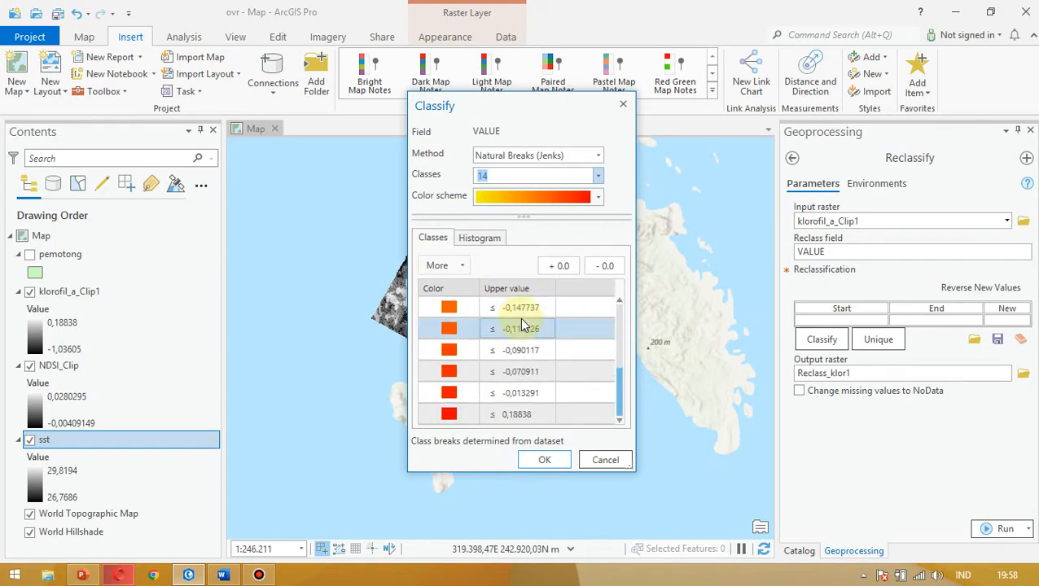
click(535, 415)
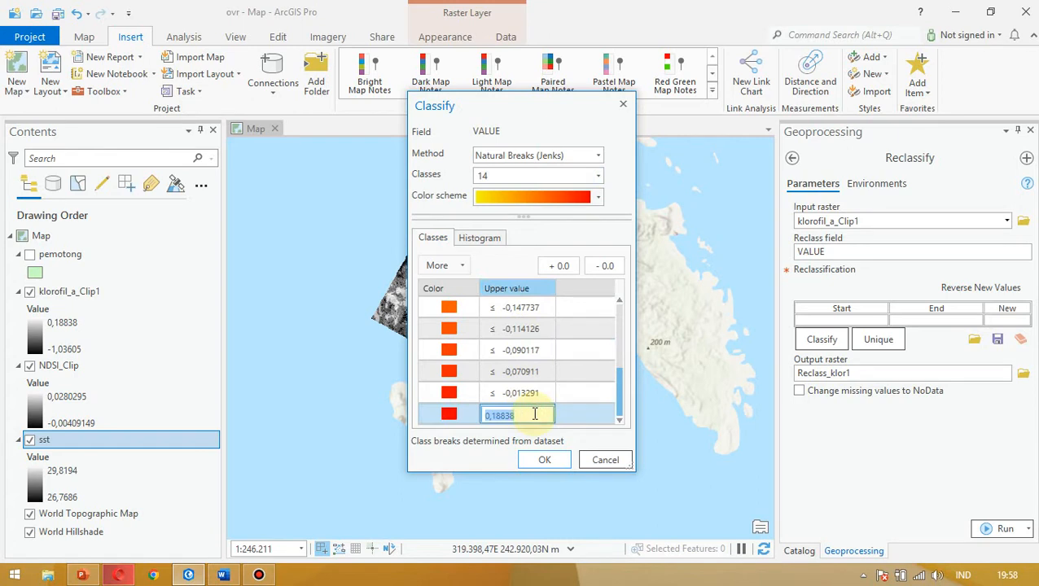
text(0)
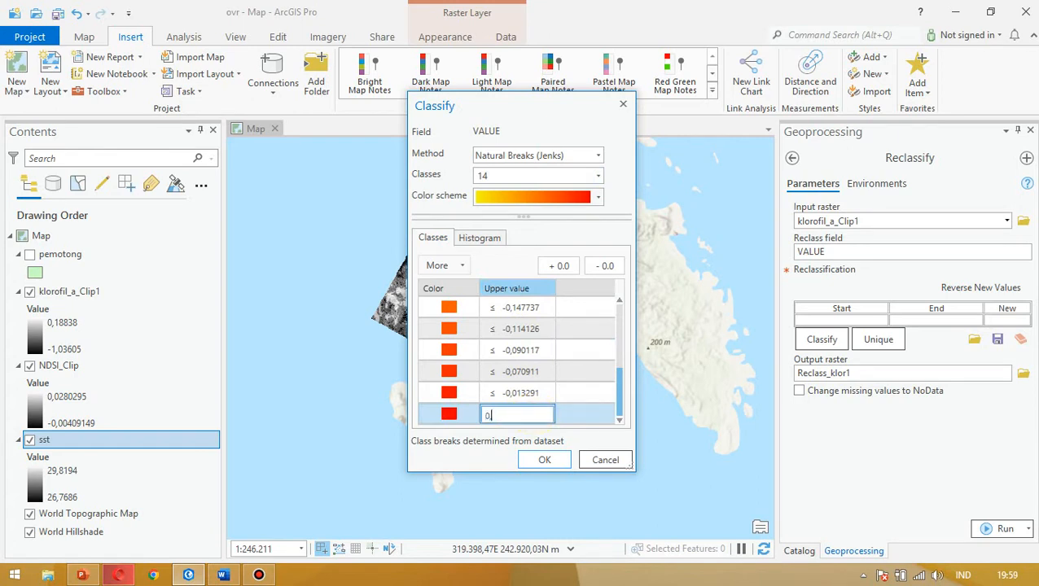
text(,2)
click(538, 394)
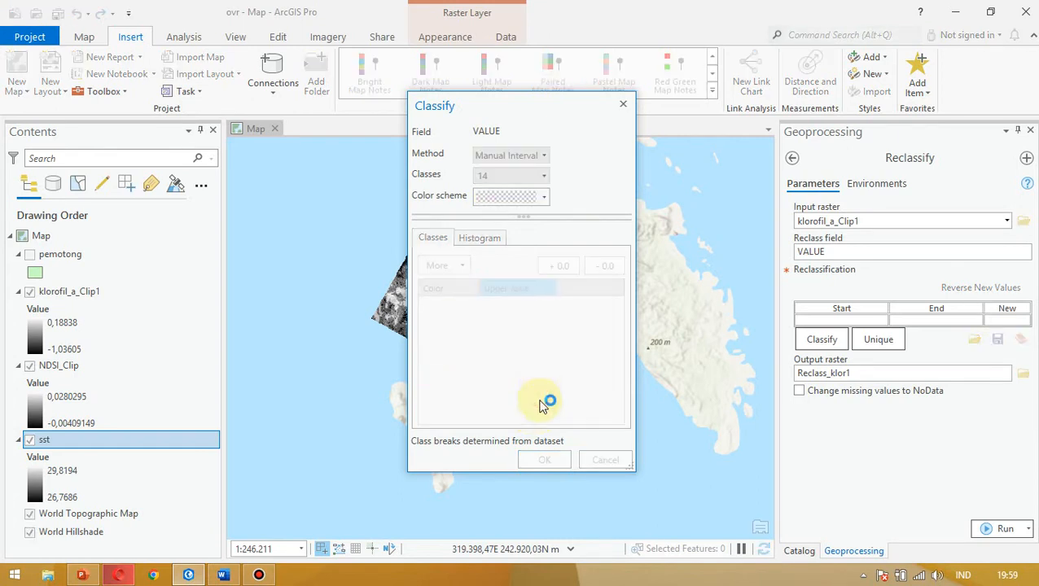
- Set the upper value of the second-to-last class to 0,1
click(543, 394)
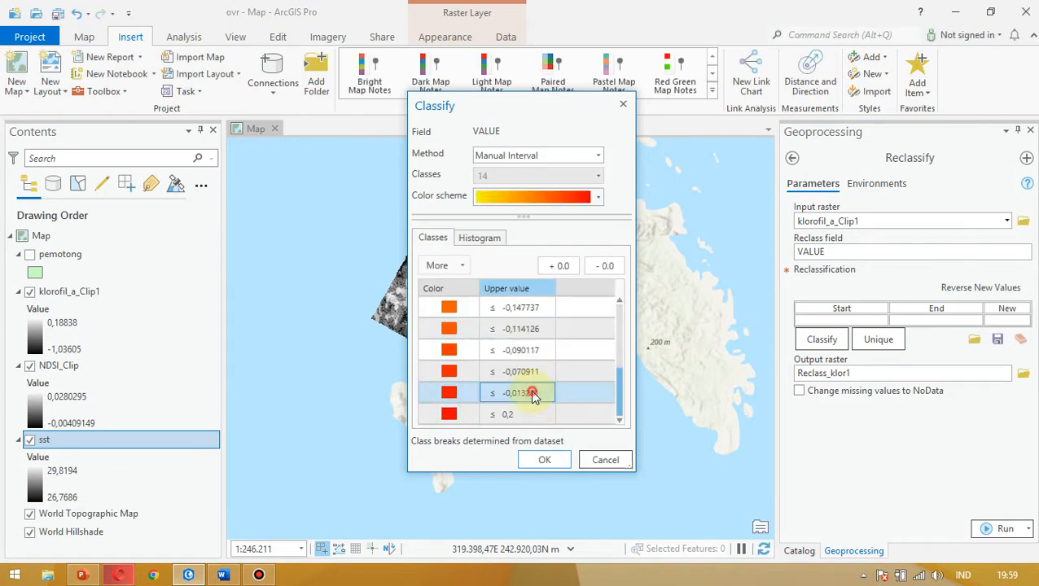
click(538, 395)
click(490, 395)
key(BackSpace)
click(526, 393)
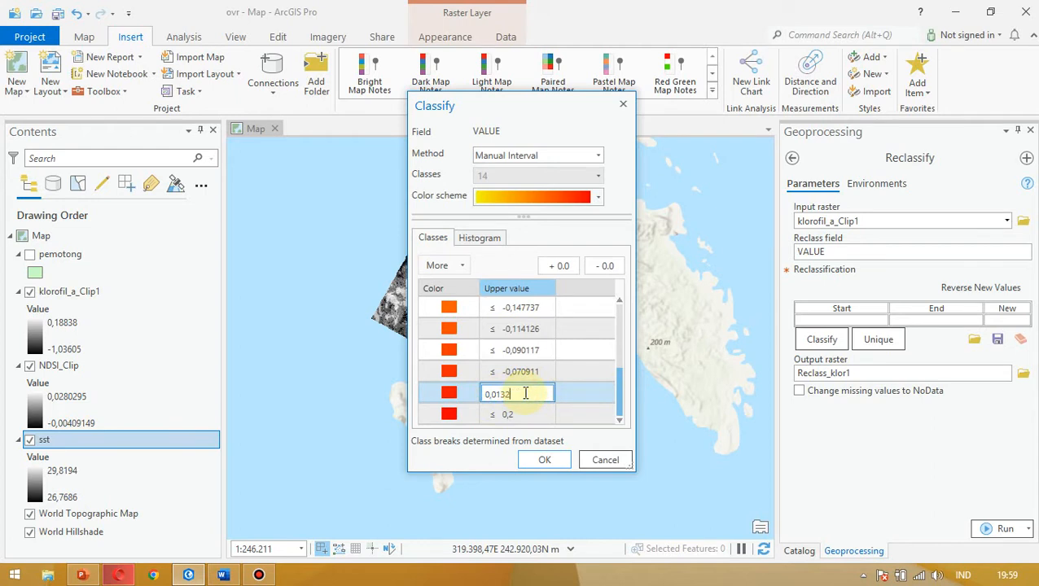
text(,1)
key(Return)
- Set the upper value of the class just before 0,1 to 0,0
click(524, 376)
click(524, 373)
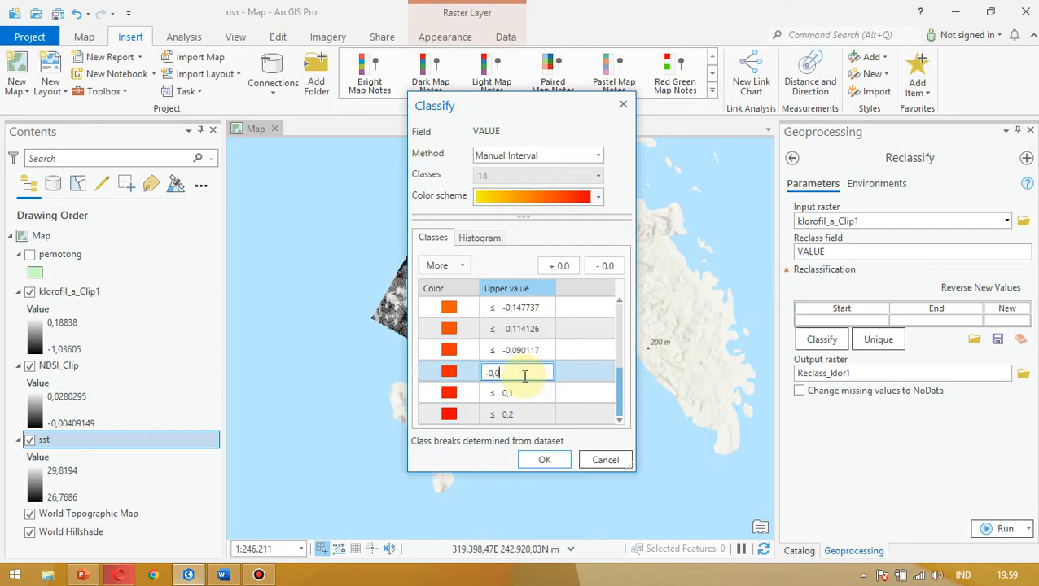
key(Left)
key(BackSpace)
key(Return)
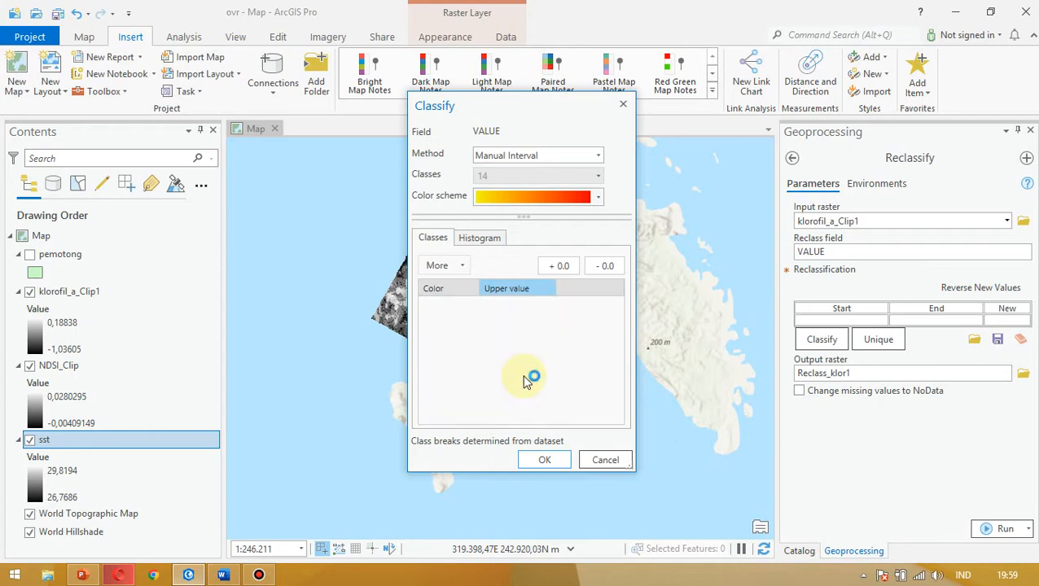
- Set the upper value of the class just before 0,0 to -0,1
click(529, 351)
click(529, 351)
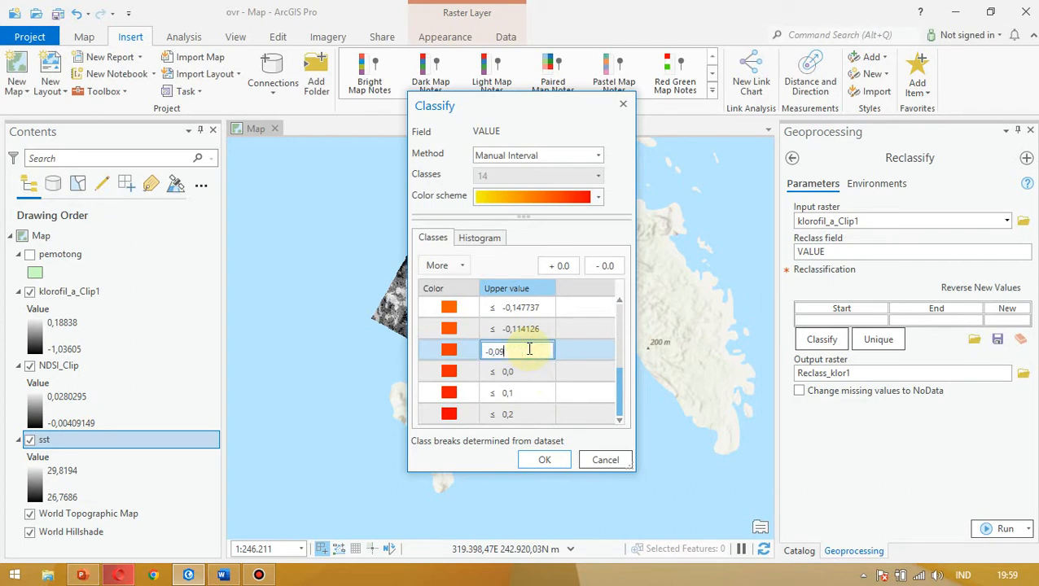
key(BackSpace)
text(1)
key(Return)
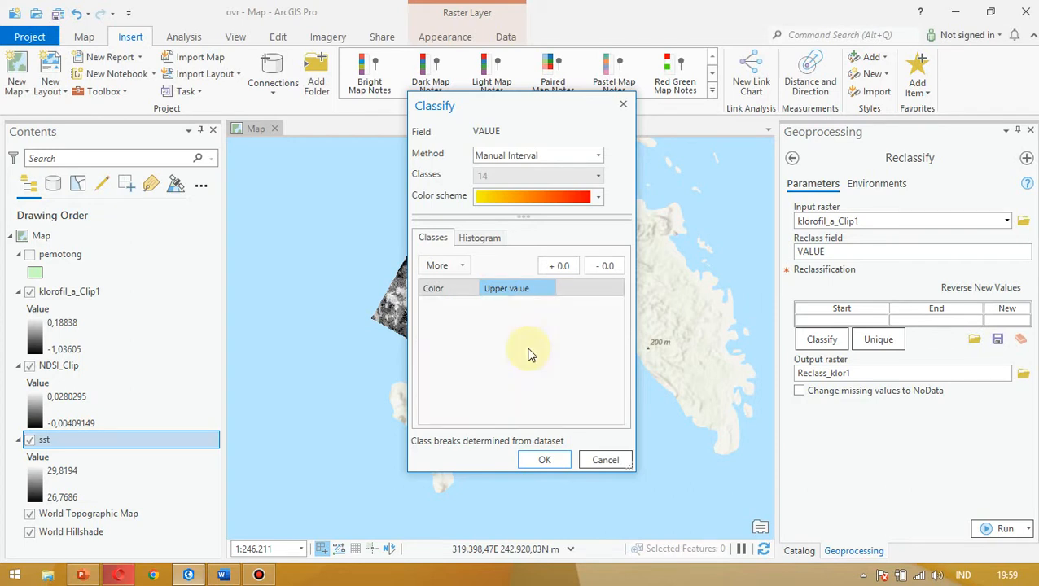
- Set the upper value of the class just before -0,1 to -0,2
click(530, 330)
click(531, 331)
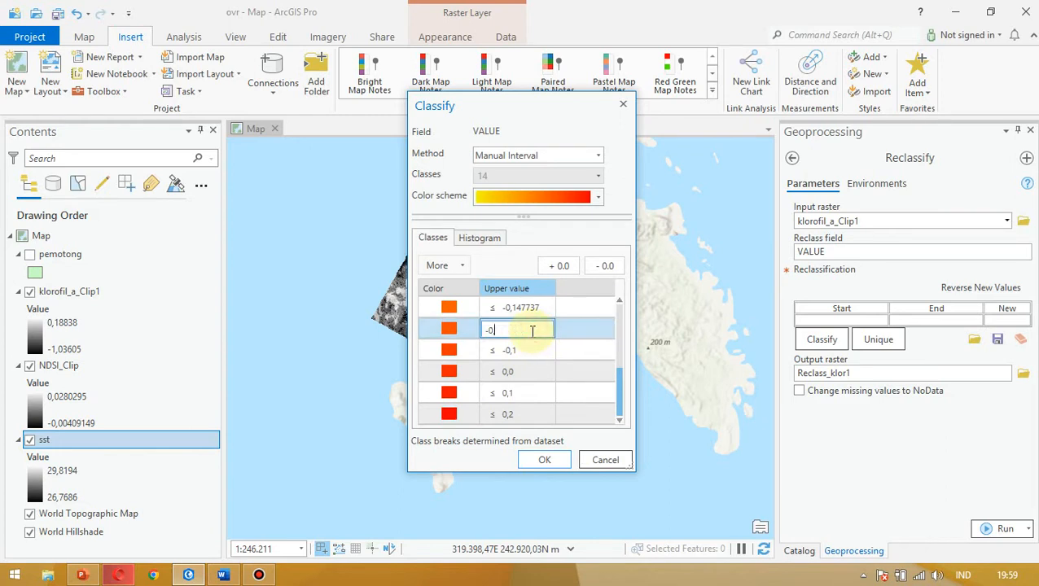
text(,1)
key(Return)
- Set the upper value of the class now listed just before -0,1 to -0,3
click(535, 329)
click(535, 329)
click(535, 329)
key(BackSpace)
key(BackSpace)
text(,3)
key(Return)
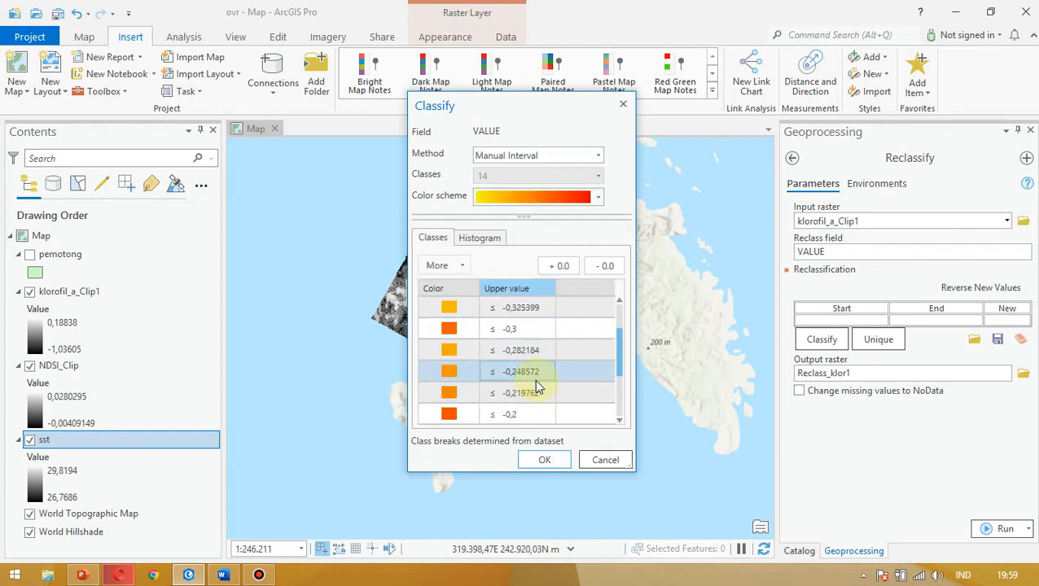
- Set the upper value of the class just before -0,2 to -0,4
click(535, 392)
click(524, 390)
key(BackSpace)
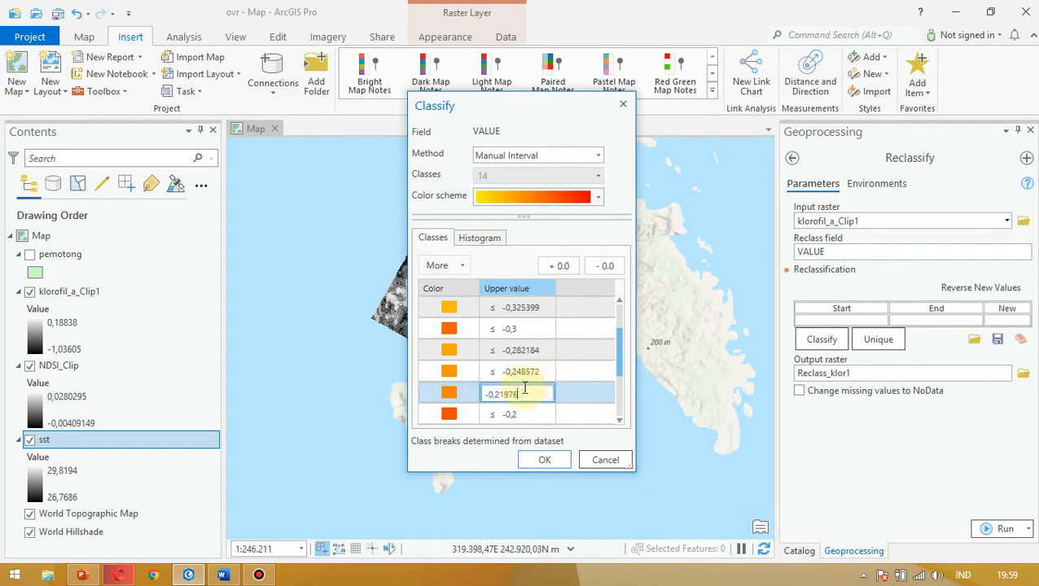
text(2)
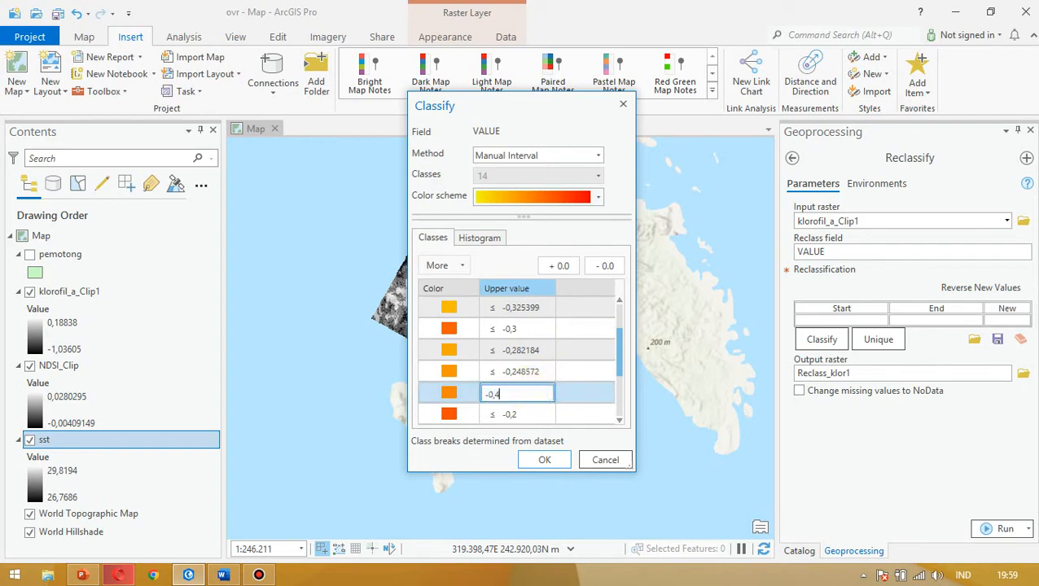
key(Return)
- Set the upper value of the class just before -0,3 to -0,5
click(535, 393)
click(540, 391)
key(BackSpace)
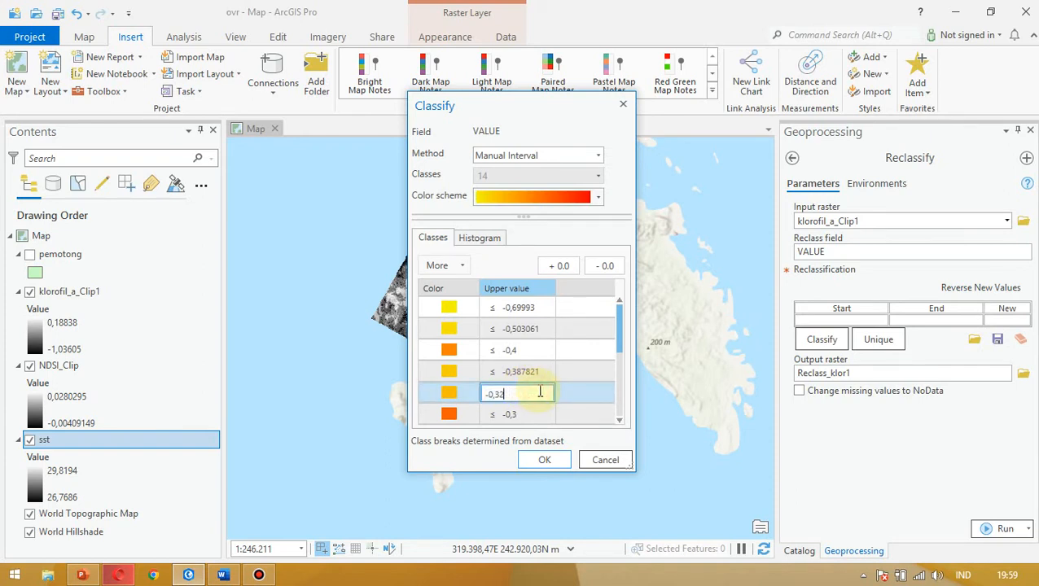
text(,5)
key(Return)
- Set the upper value of the class between -0,4 and -0,3 to -0,6
click(540, 393)
click(546, 392)
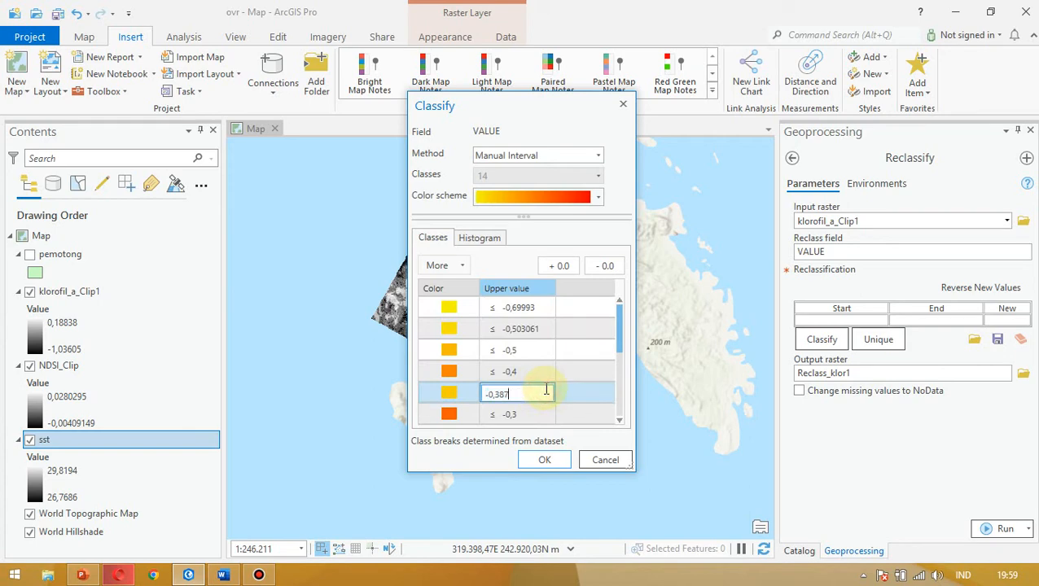
text(6)
key(Return)
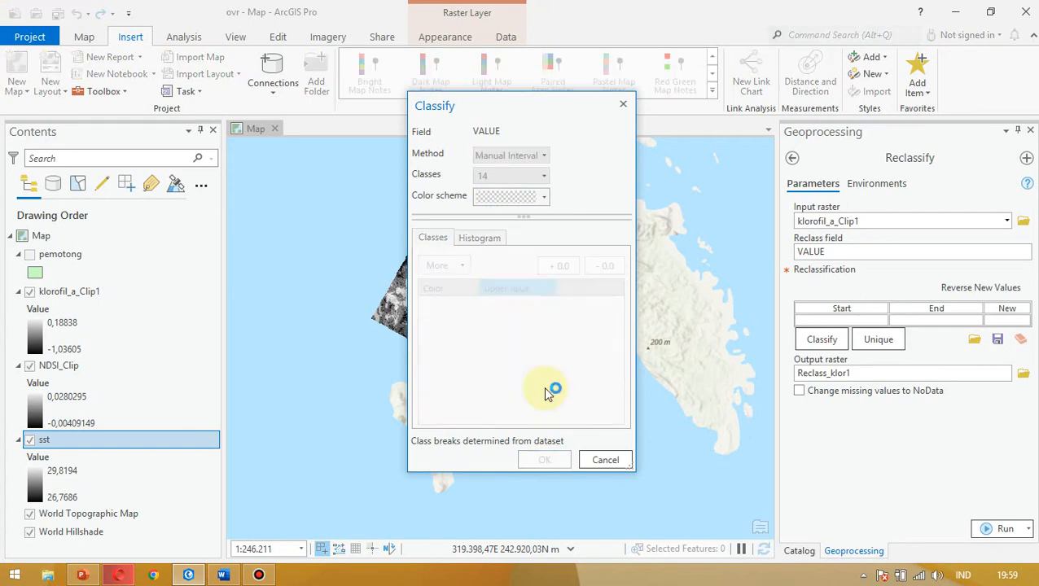
- Set the upper value of the class between -0,6 and -0,5 to -0,7
click(536, 355)
click(542, 351)
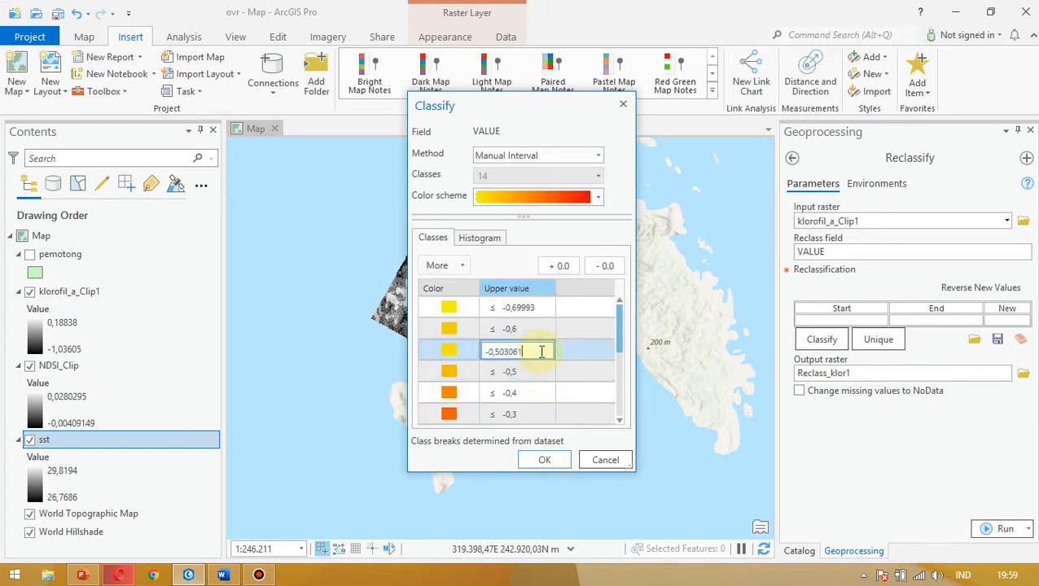
text(,7)
key(Return)
- Set the upper value of the class between -0,7 and -0,6 to -0,8
click(534, 329)
click(536, 330)
click(536, 329)
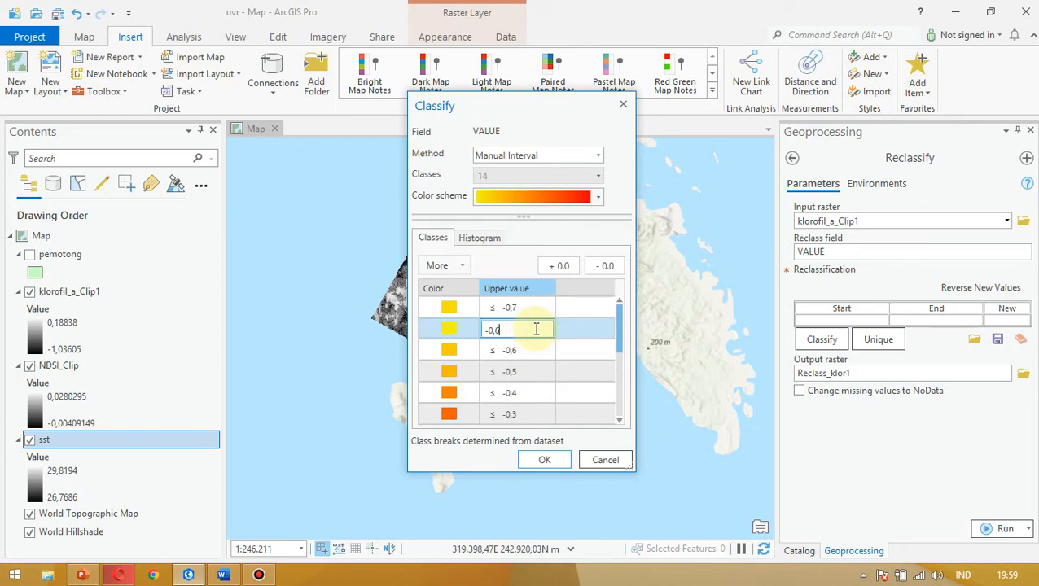
text(,8)
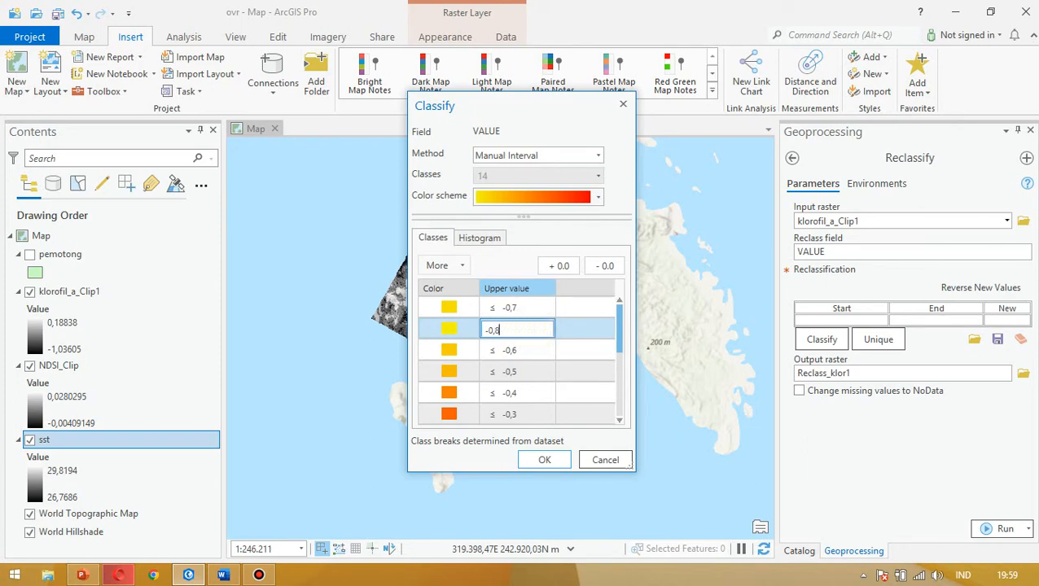
key(Return)
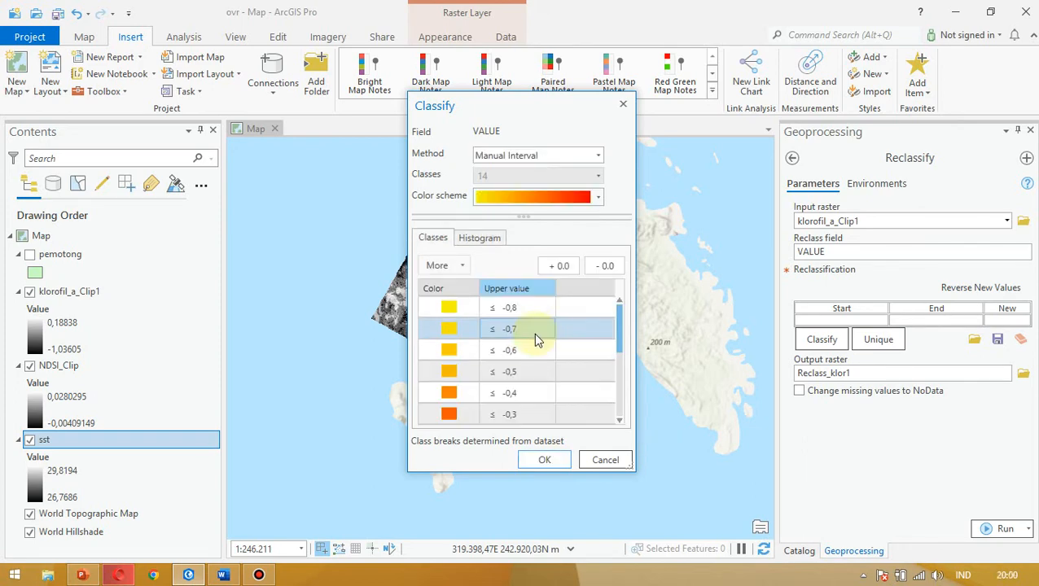
- Set the upper value of the leftover class between -0,2 and -0,1 to -0,9
scroll(545, 334, down, 2)
click(543, 364)
scroll(543, 366, up, 2)
click(544, 371)
click(545, 370)
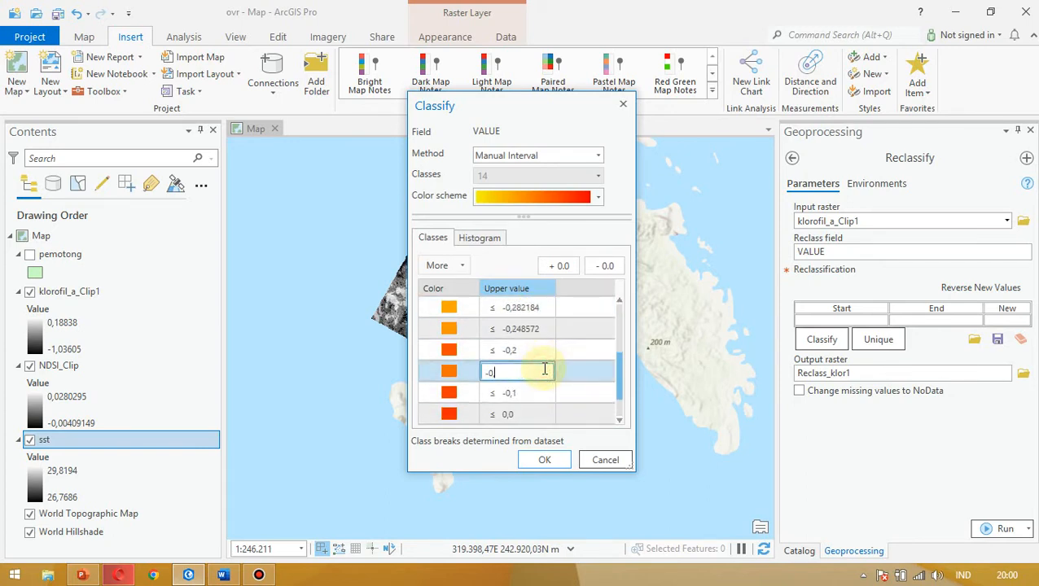
text(,3)
key(Return)
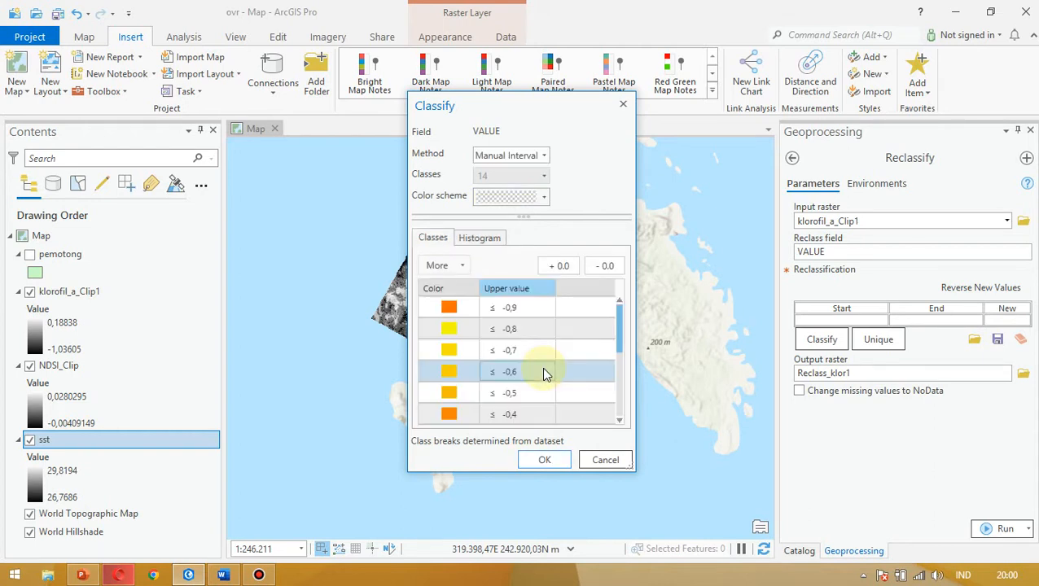
- Set the upper value of the unrounded class directly before -0,2 to -1,0
click(542, 350)
click(544, 351)
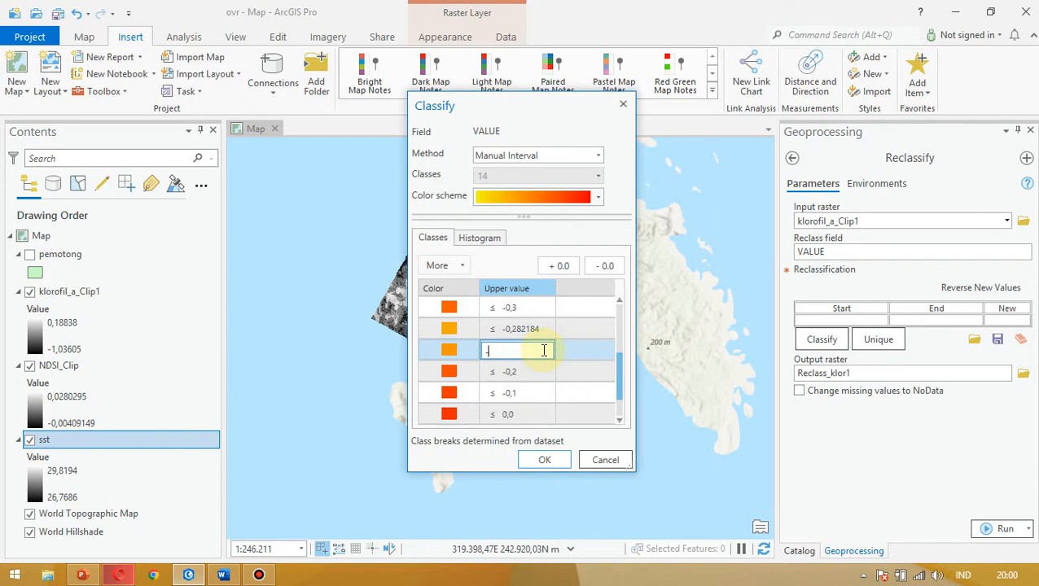
text(1)
key(Return)
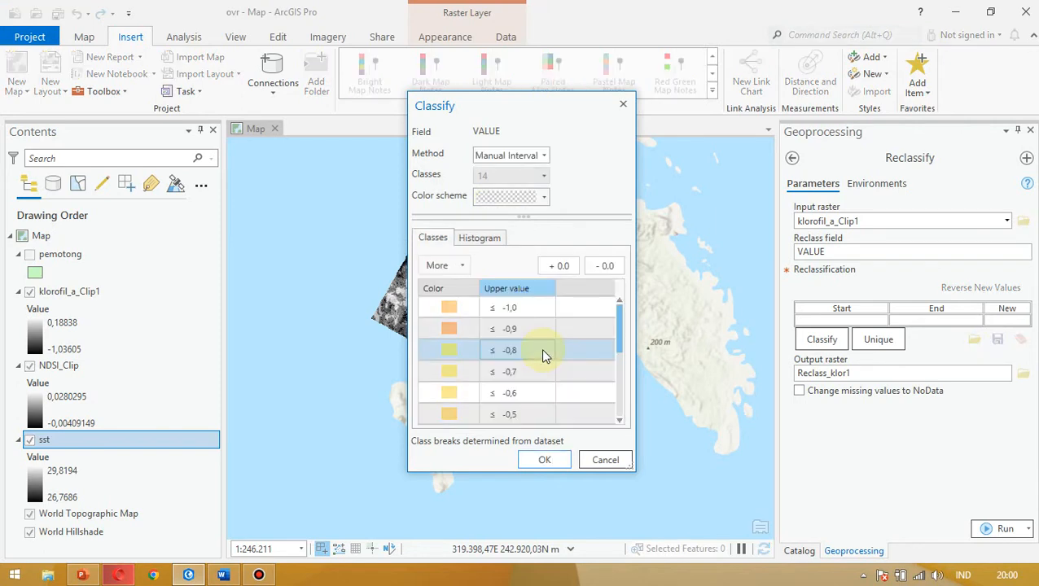
- Set the upper value of the remaining unrounded class between -0,3 and -0,2 to -1,1
click(541, 350)
click(544, 350)
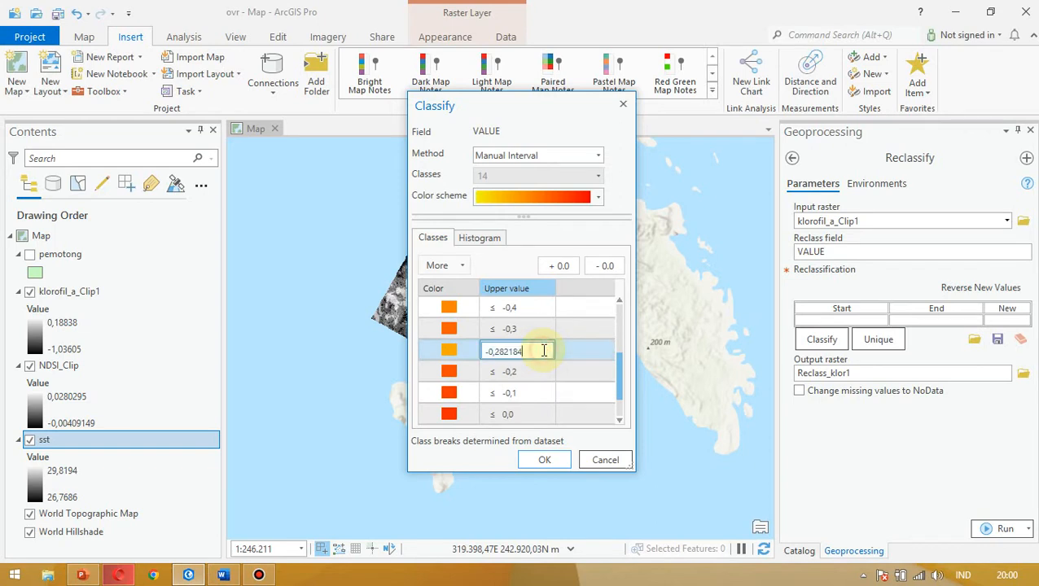
text(-1,1)
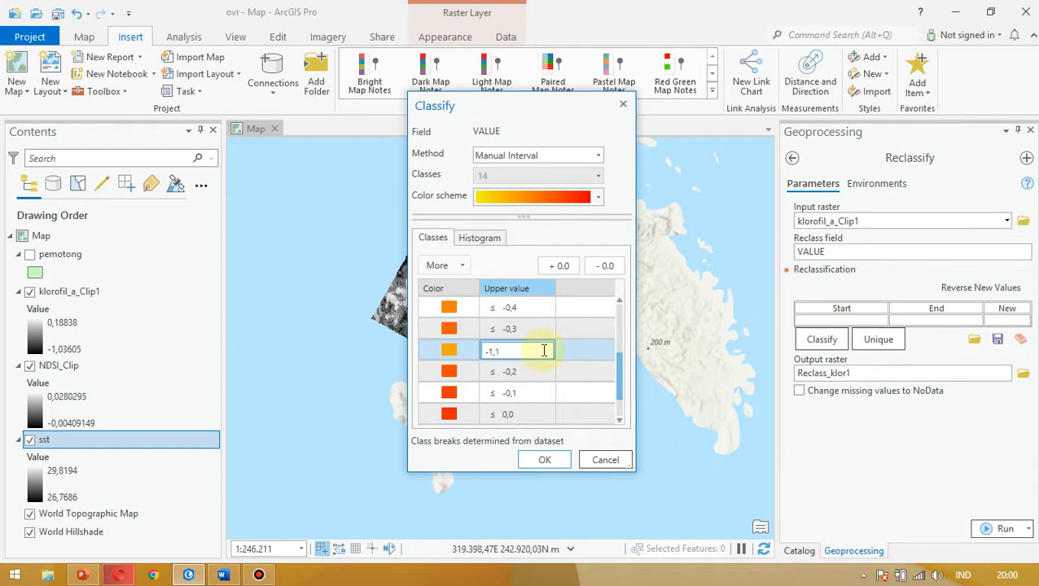
key(Return)
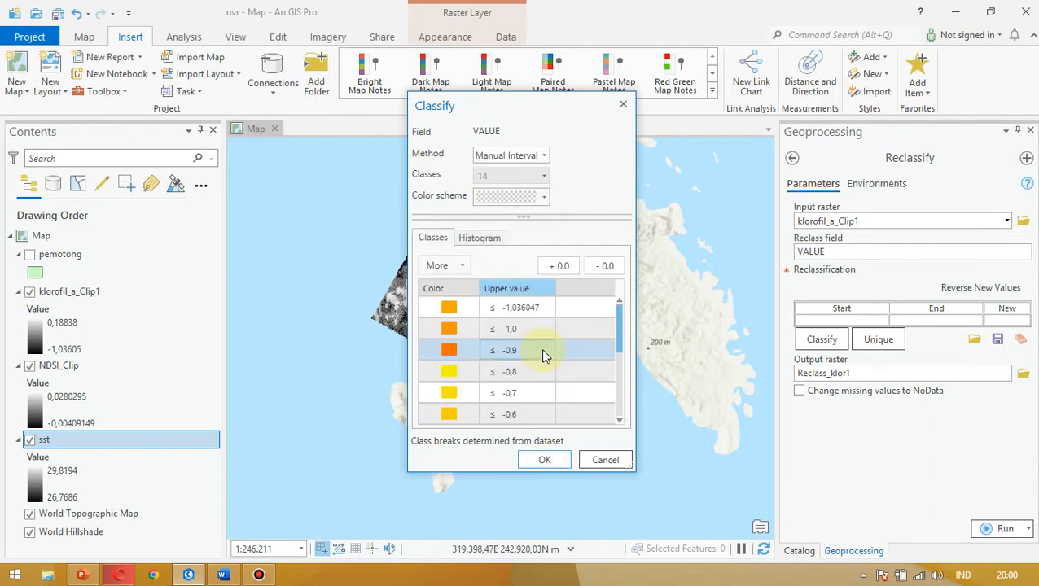
- Apply the 14 manual class breaks and check the resulting start, end and new values in the reclassification table
scroll(546, 350, down, 3)
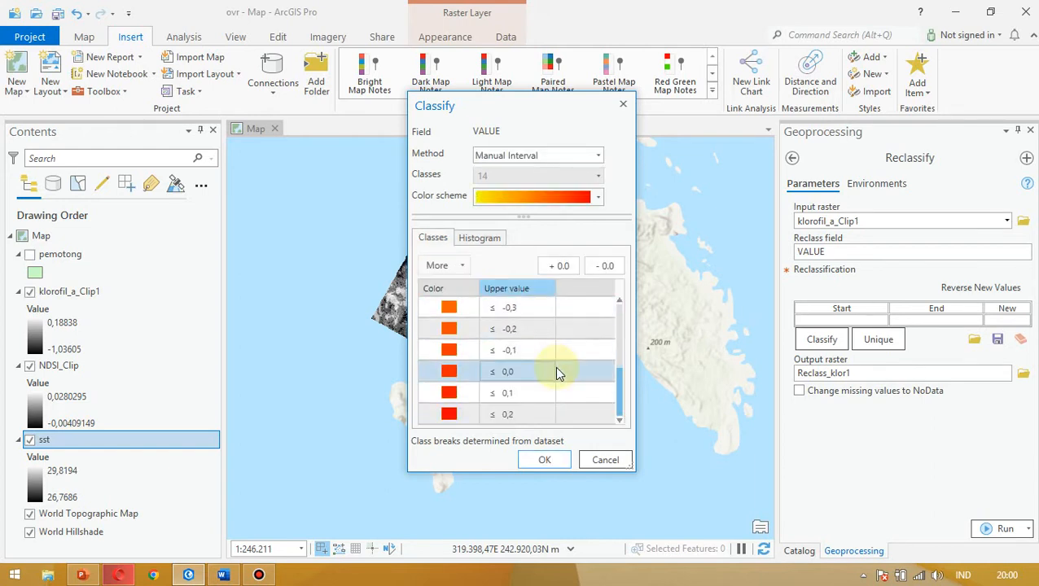
click(548, 461)
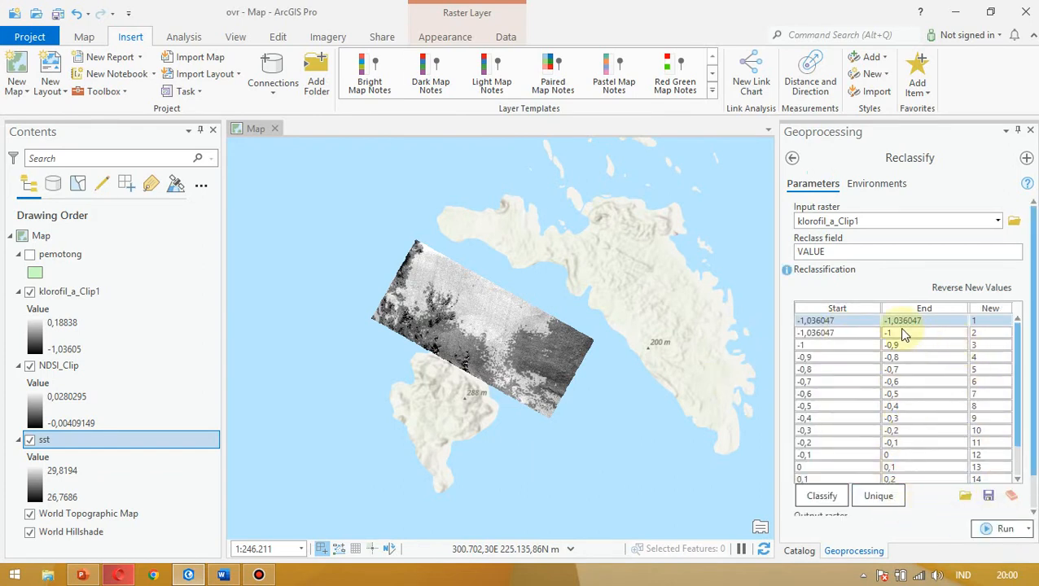
drag(1017, 344, 1022, 394)
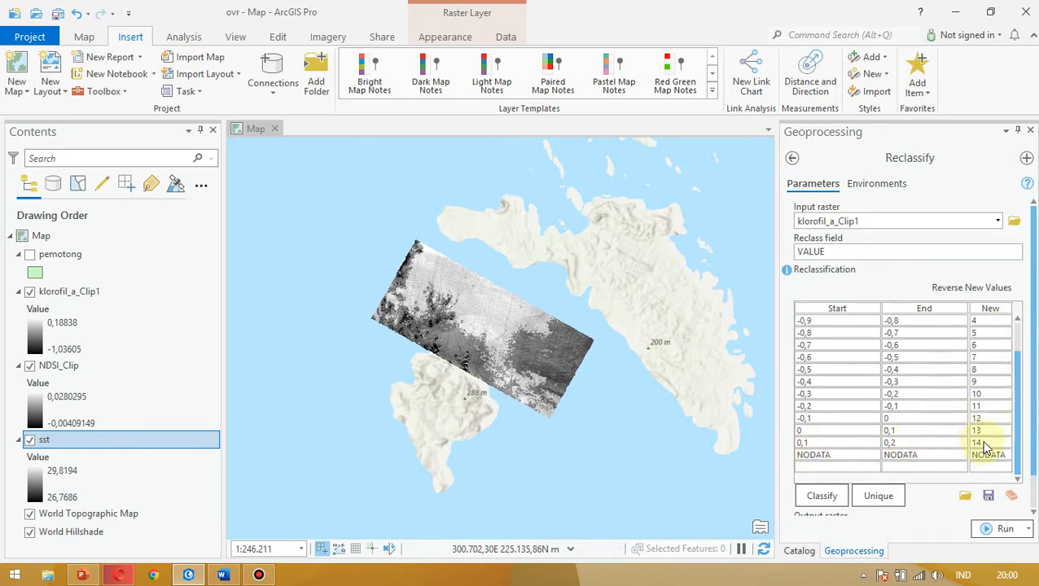
scroll(939, 415, up, 1)
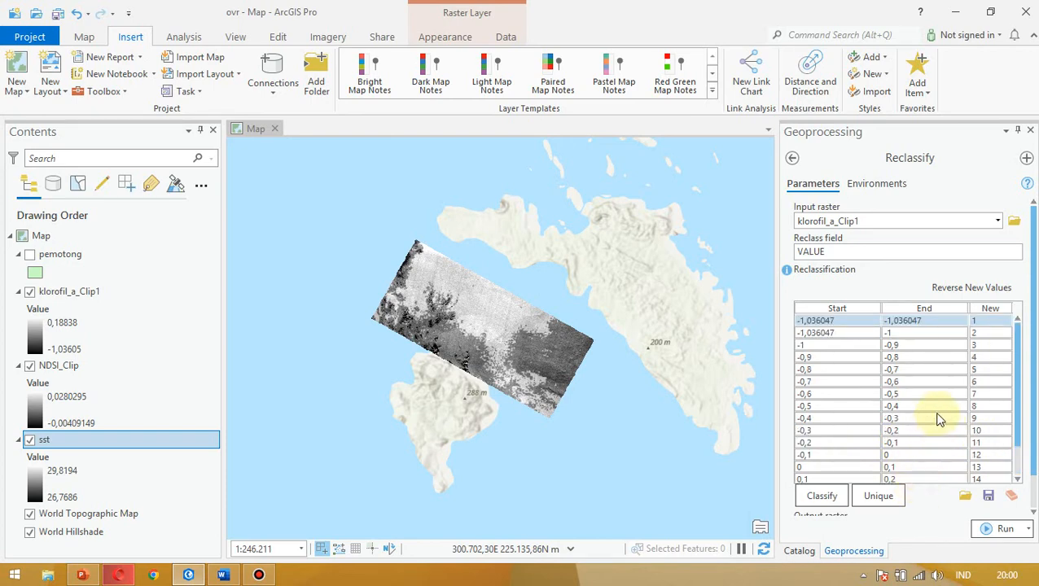
drag(815, 325, 952, 452)
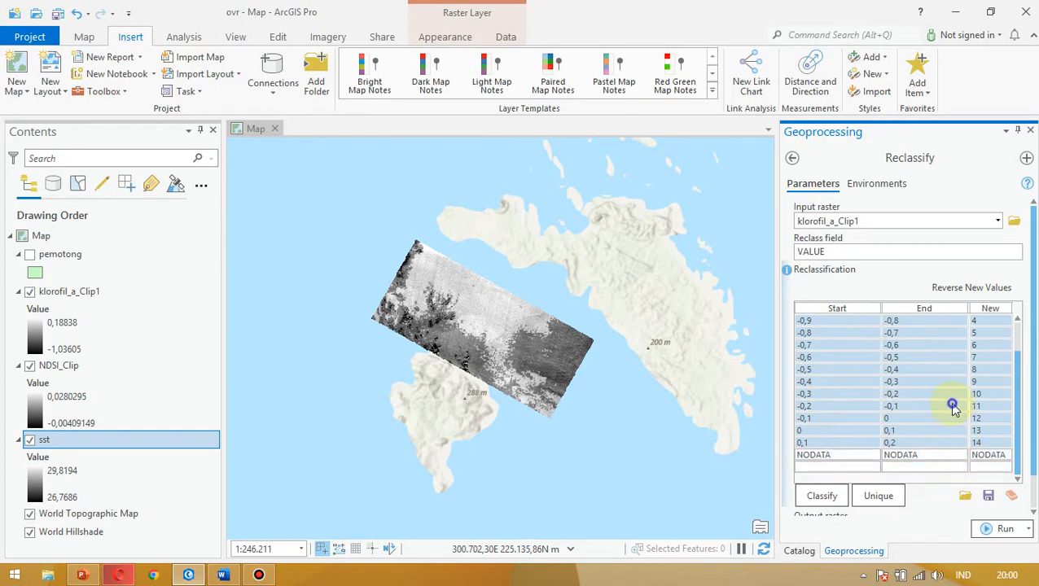
click(989, 498)
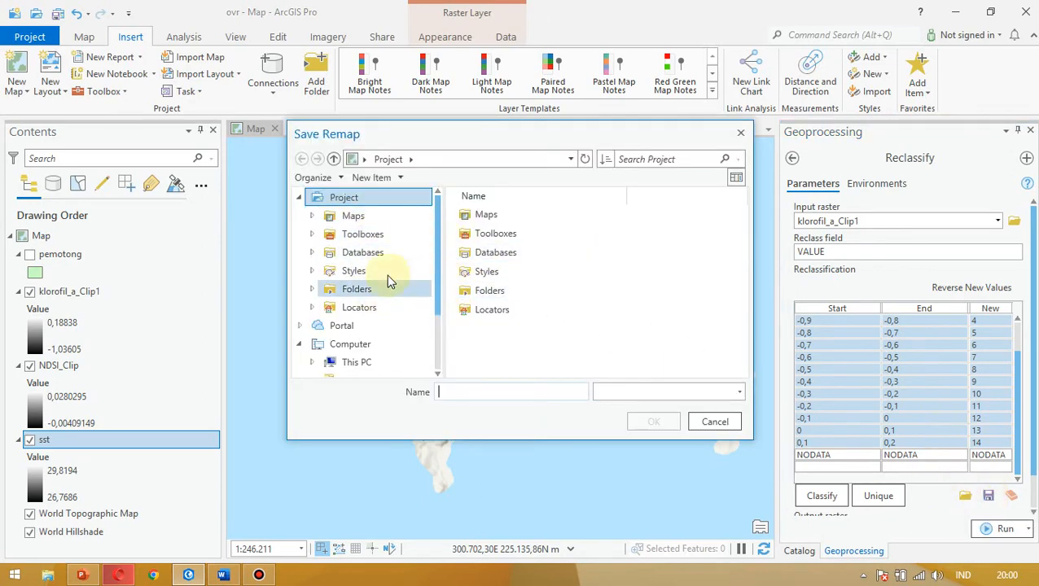
click(740, 133)
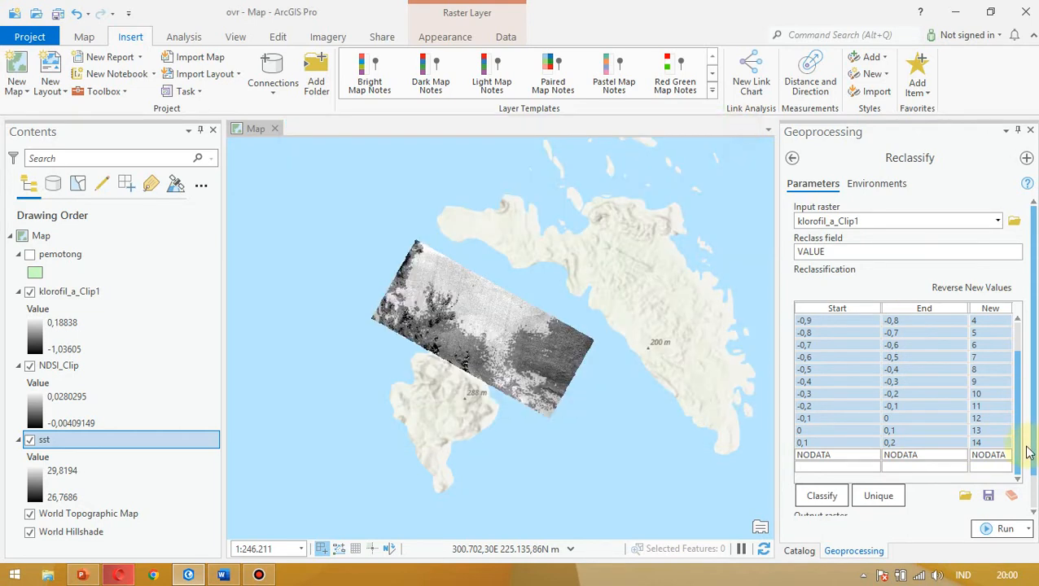
- Capture the klorofil_a_Clip1 reclassification table from its first class with Snipping Tool, including the input raster and reclass field
drag(1019, 445, 1017, 439)
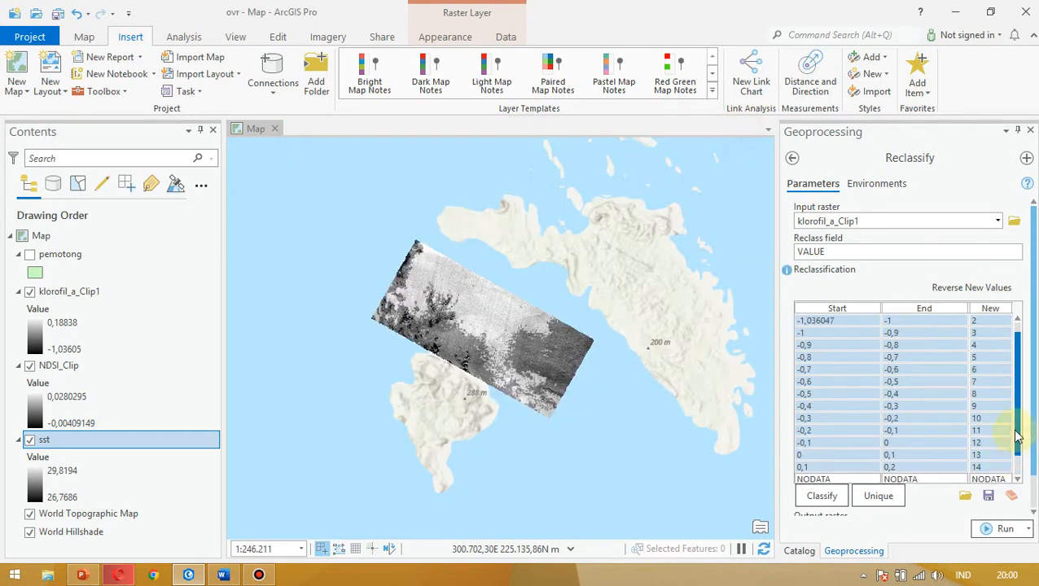
drag(1016, 432, 1014, 422)
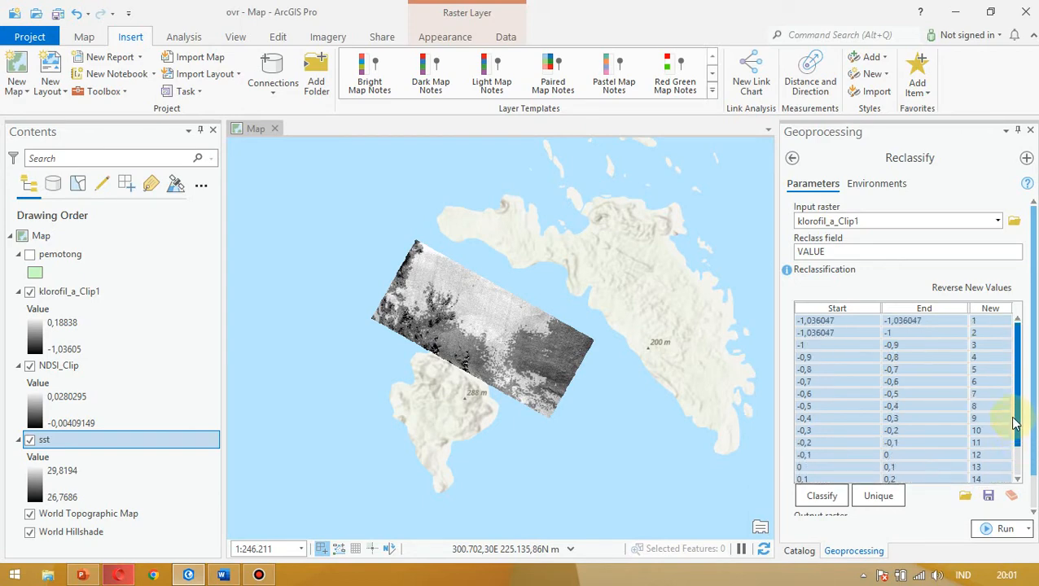
key(super)
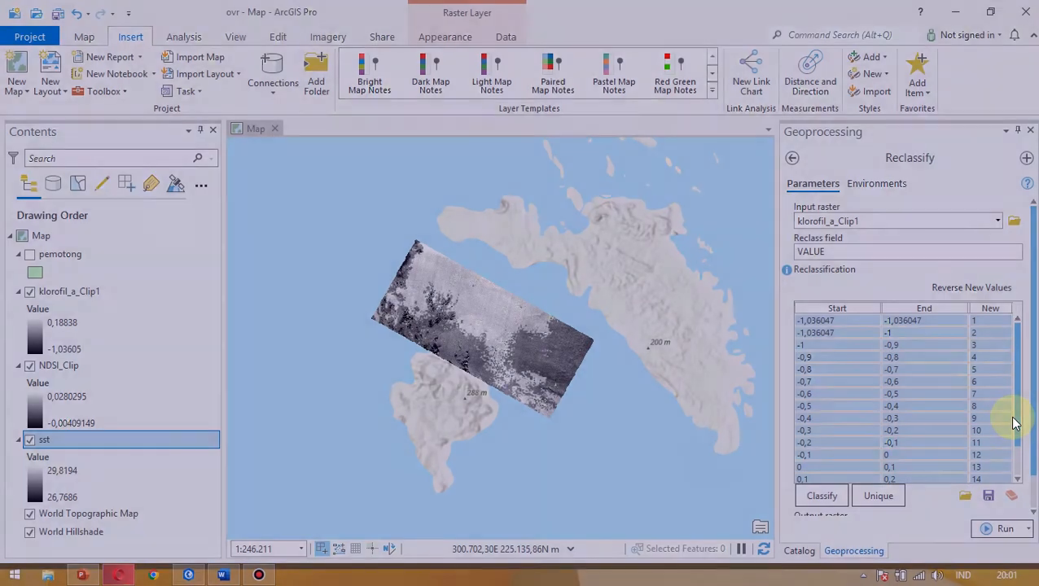
text(SNipping Tool)
key(Return)
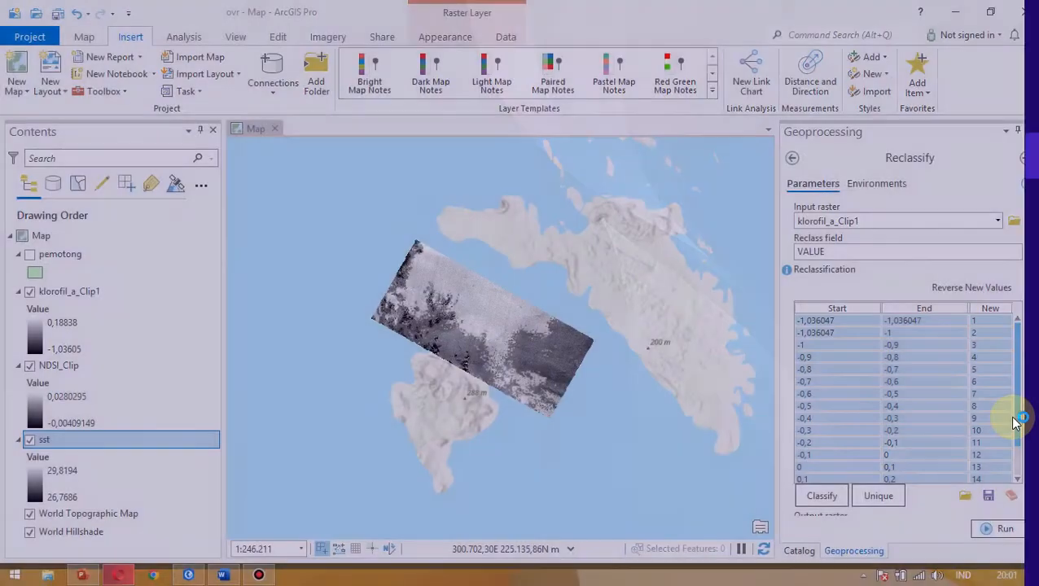
click(446, 186)
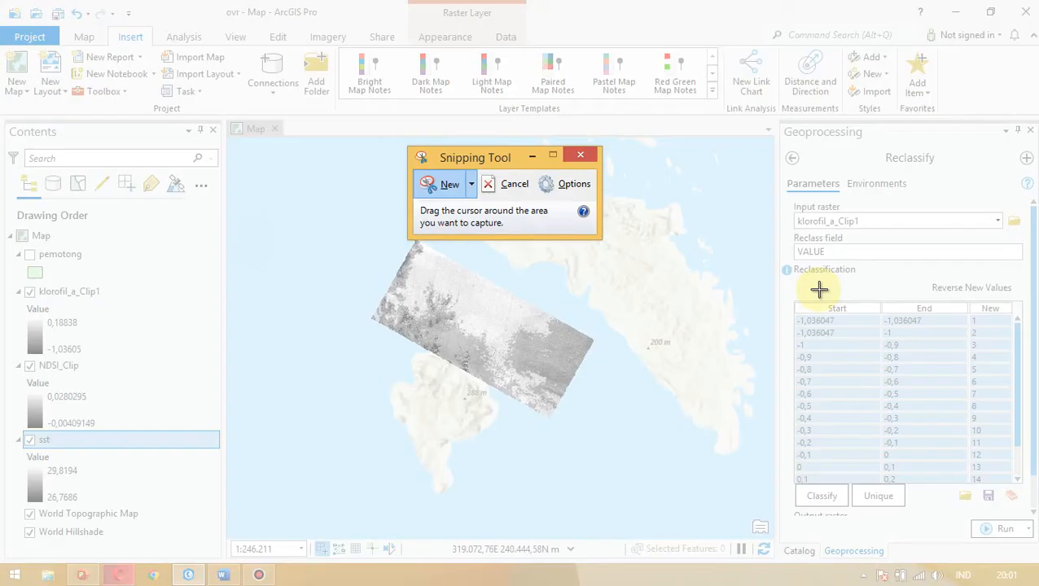
drag(791, 209, 1023, 487)
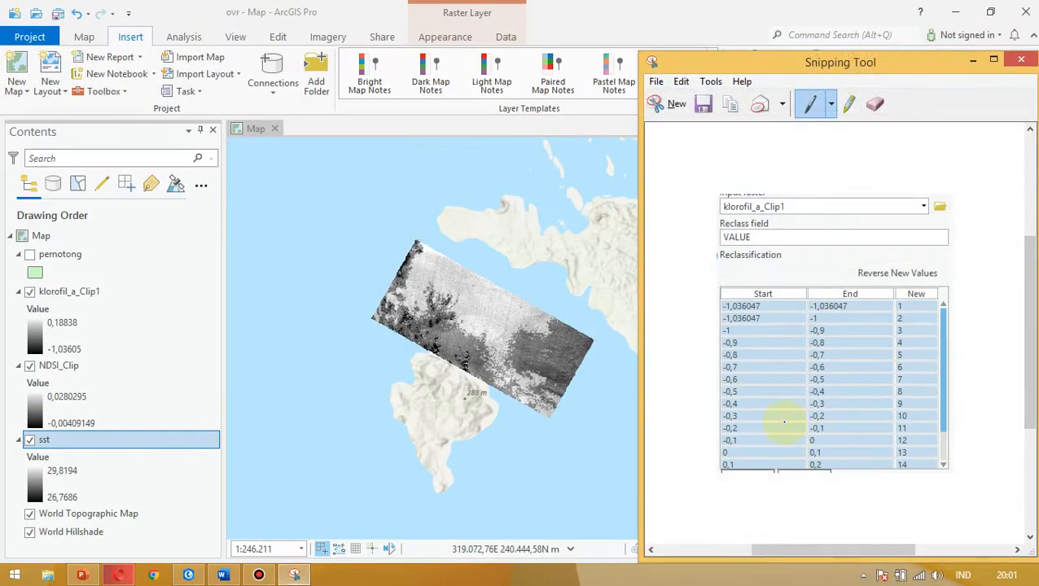
- Switch to the Word document, add the heading KLOROFIL below the table and paste the captured reclassification table under it
key(alt+Tab)
key(alt+Tab)
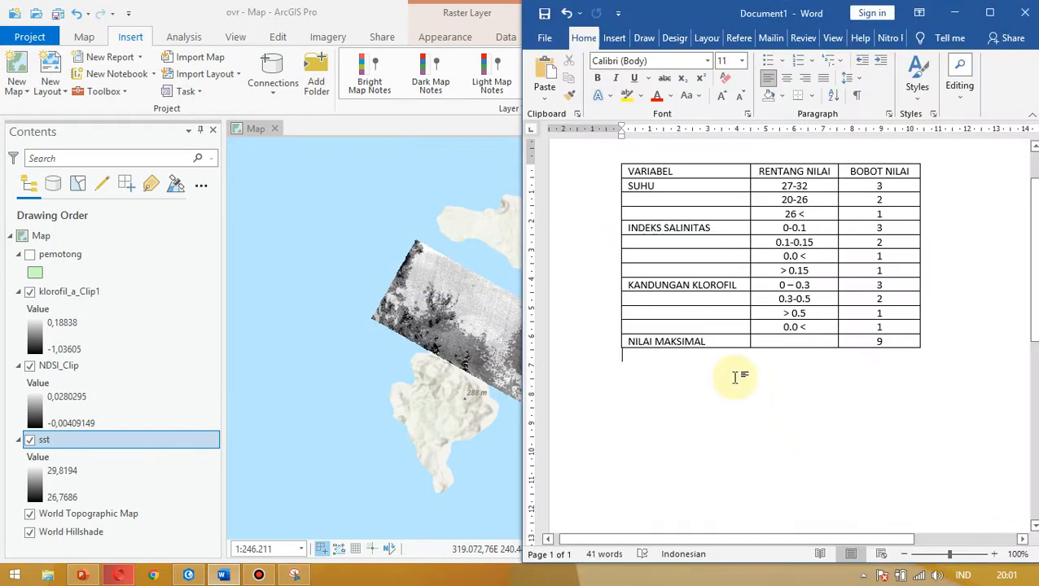
text(KLOROF)
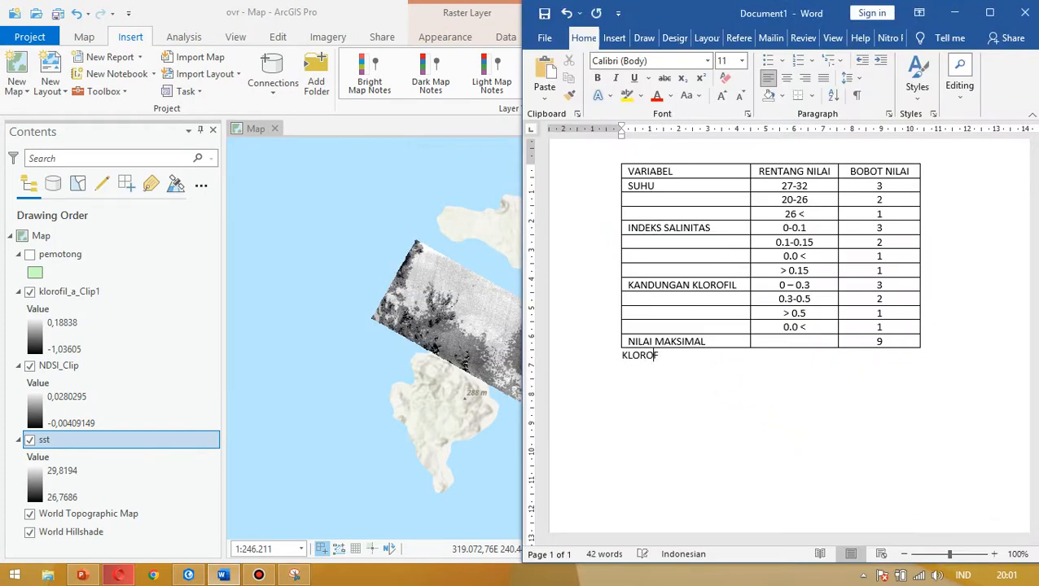
text(IL)
key(Return)
key(ctrl+v)
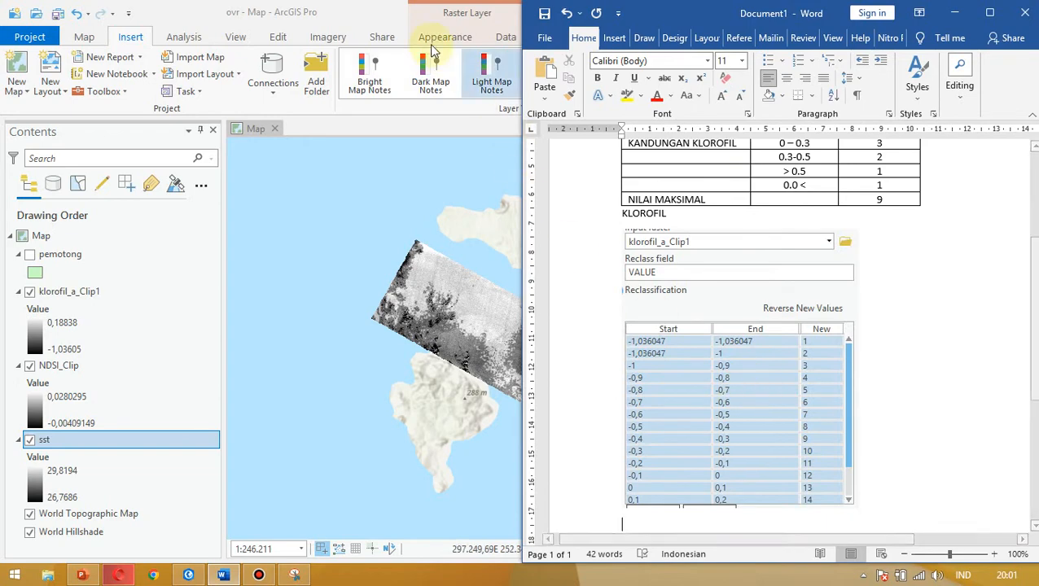
- Return to ArcGIS Pro and run Reclassify on klorofil_a_Clip1 with Reclass_klor1 as output raster
click(389, 15)
click(1001, 528)
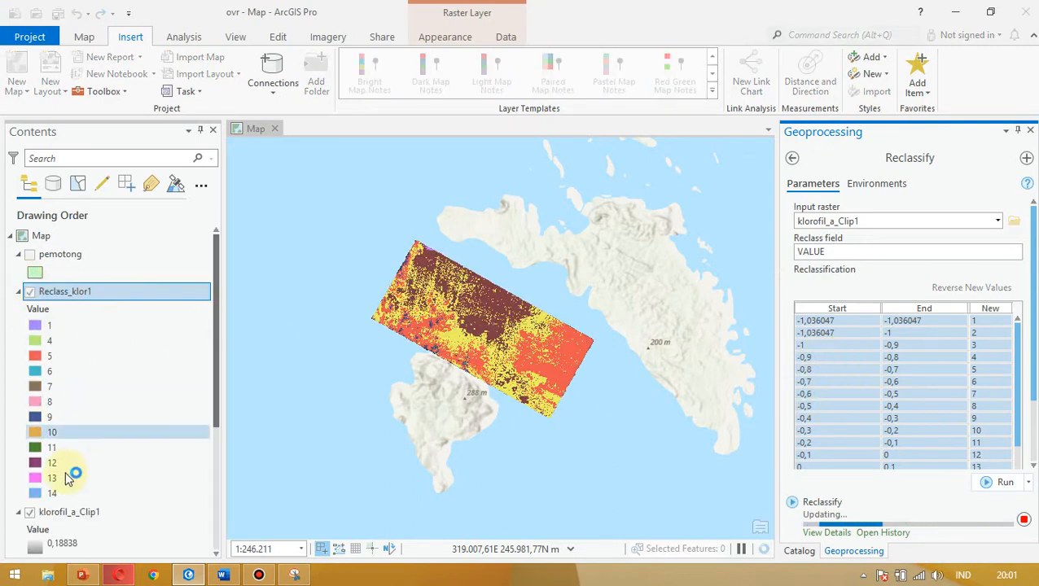
- Remove the klorofil_a_Clip1 layer from the map, and collapse and hide the Reclass_klor1 layer
click(73, 513)
right_click(75, 515)
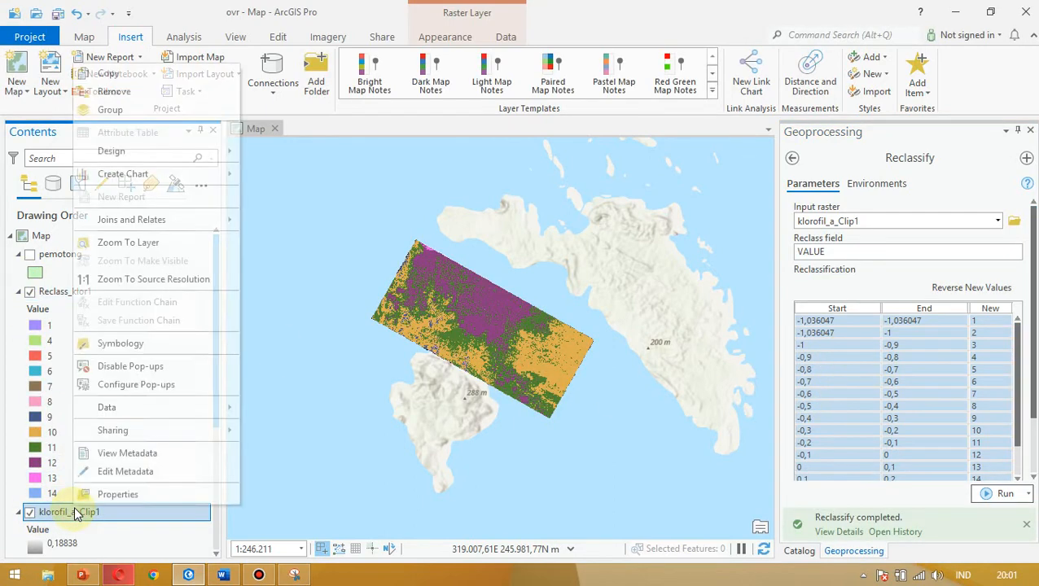
click(125, 95)
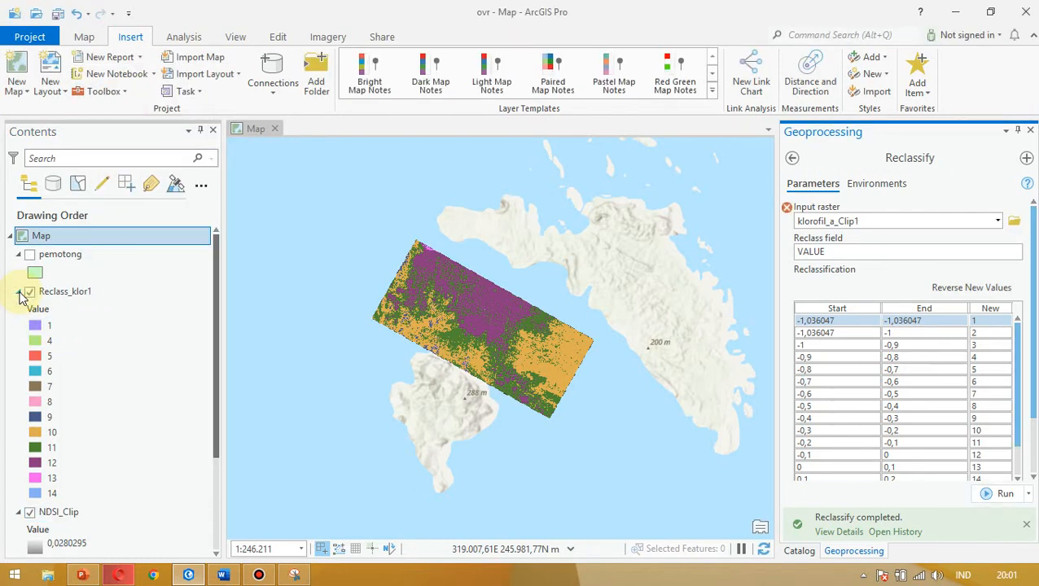
click(19, 292)
click(29, 291)
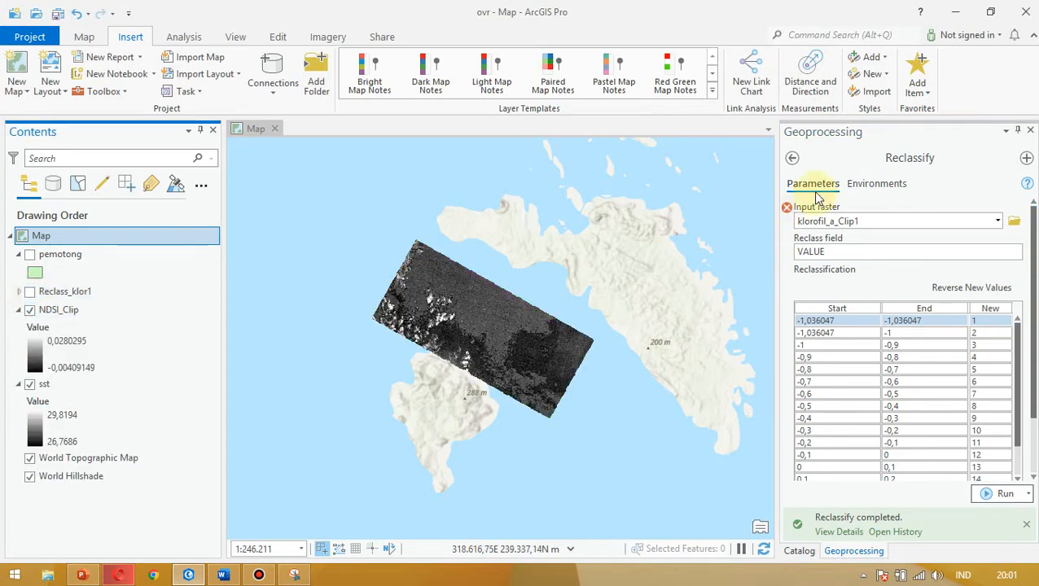
- Set NDSI_Clip as the input raster of the Reclassify tool and open its Classify dialog
click(999, 221)
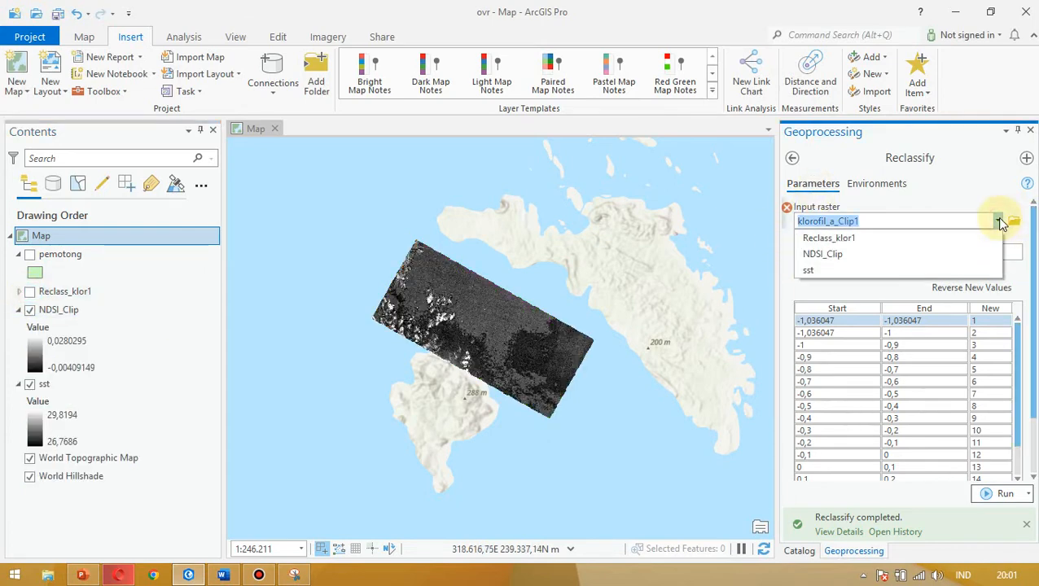
click(887, 254)
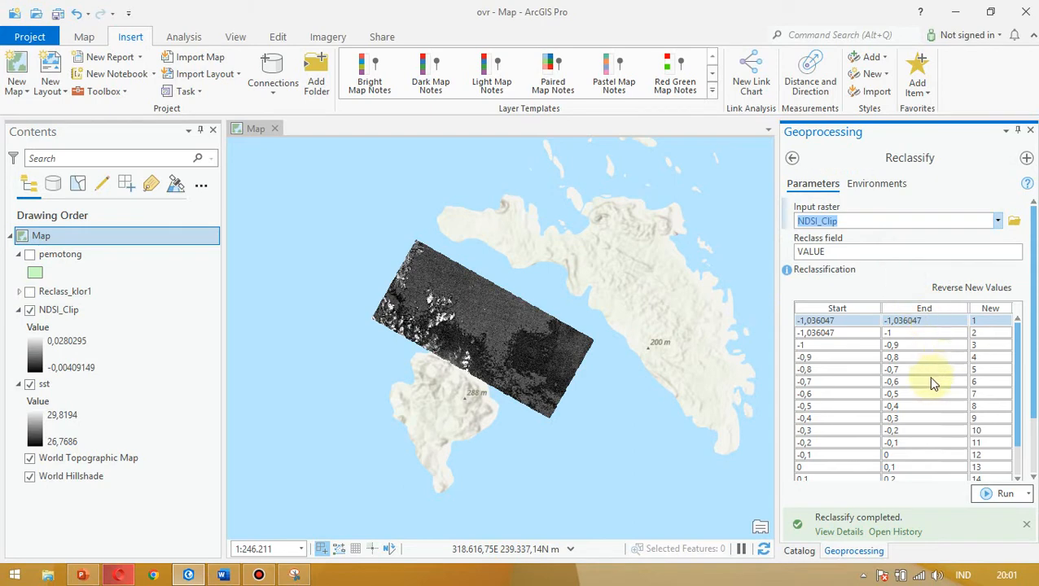
scroll(937, 407, down, 1)
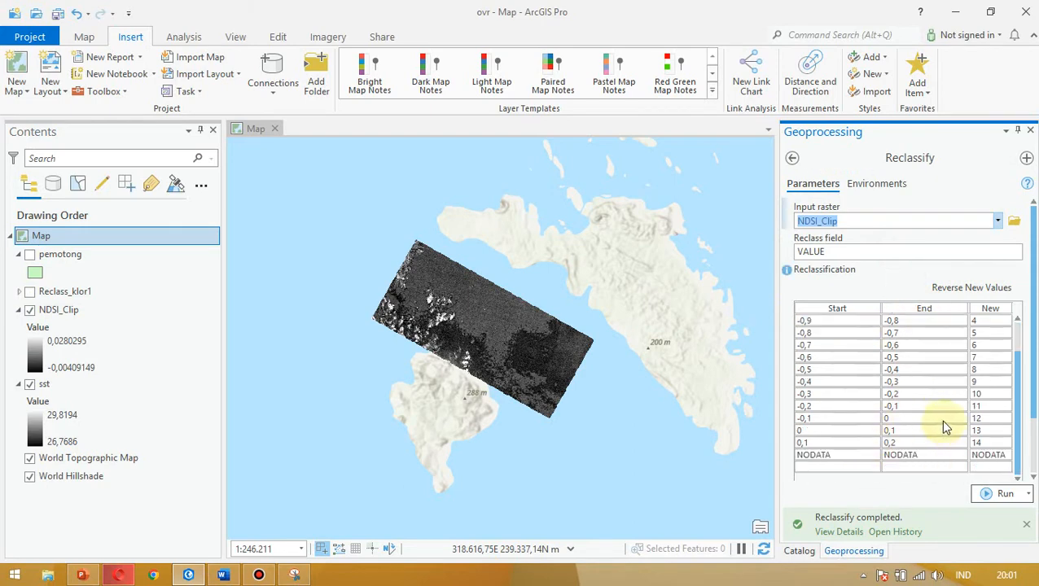
scroll(896, 287, down, 1)
click(821, 460)
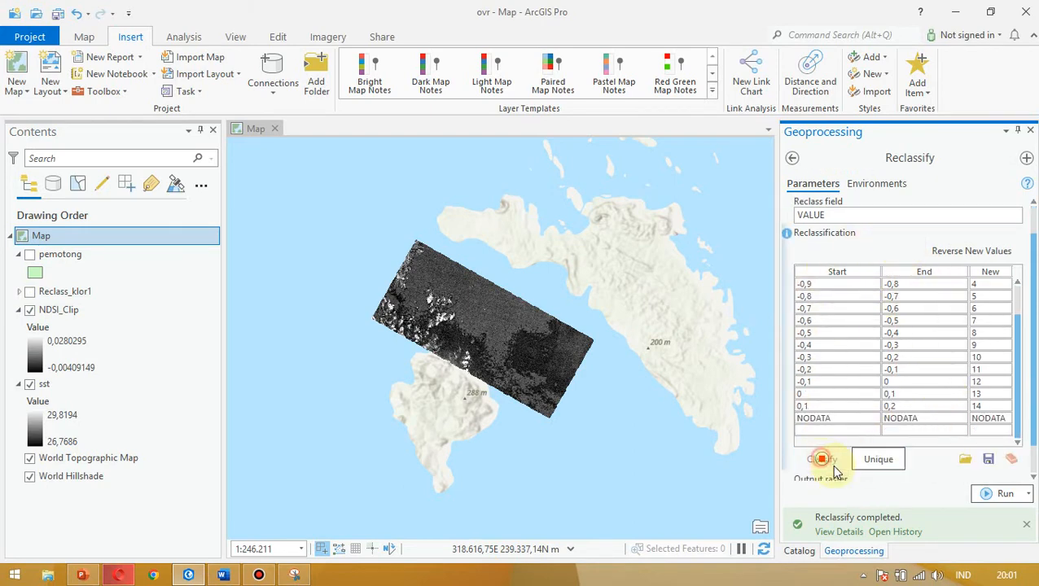
- Switch to the Word document and examine the INDEKS SALINITAS value ranges and weights in the variable table
key(alt+Tab)
key(alt+Tab)
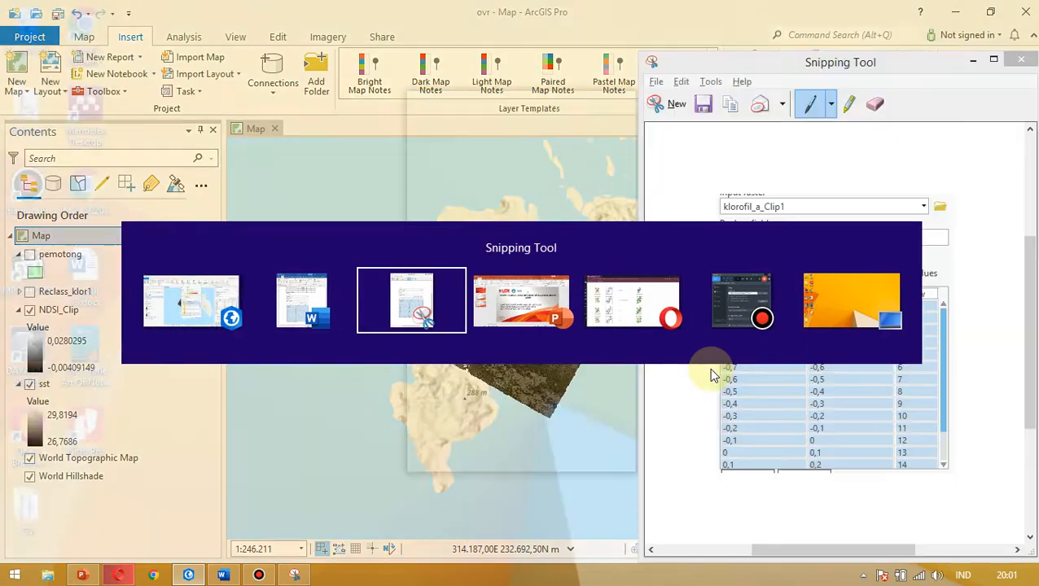
key(Tab)
key(Tab)
key(alt+Tab)
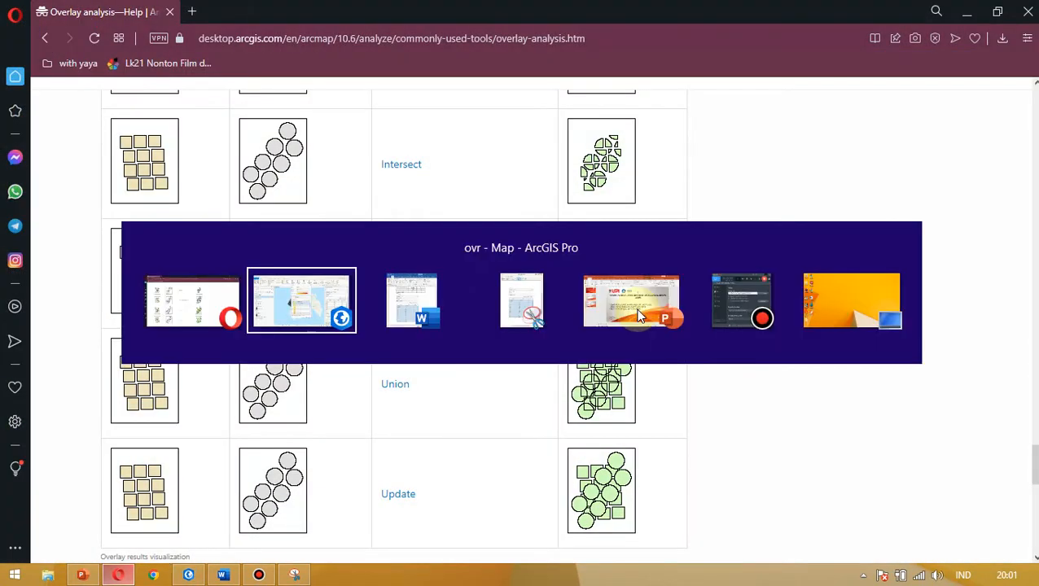
click(425, 293)
click(480, 160)
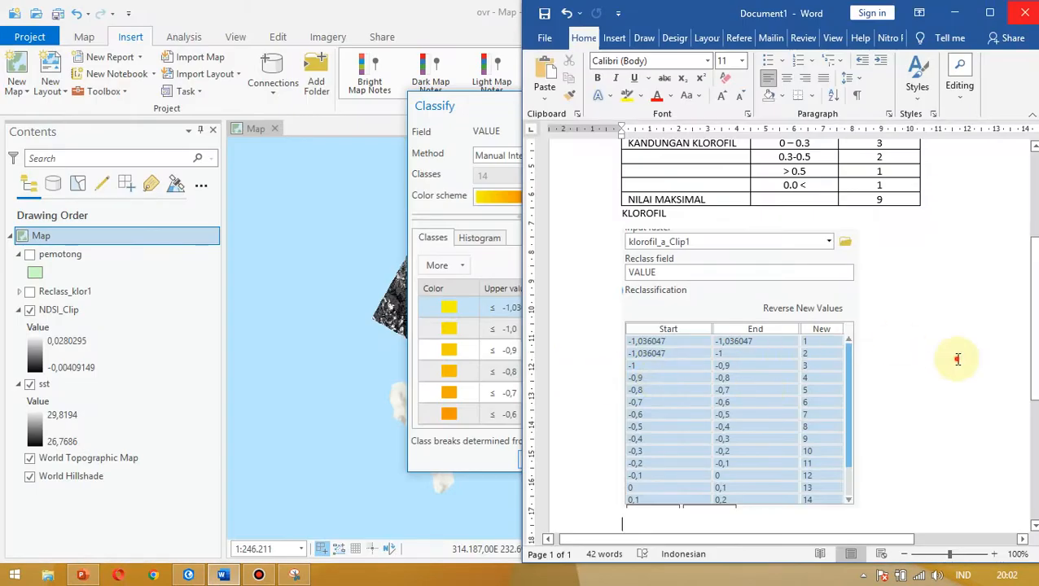
scroll(812, 290, up, 3)
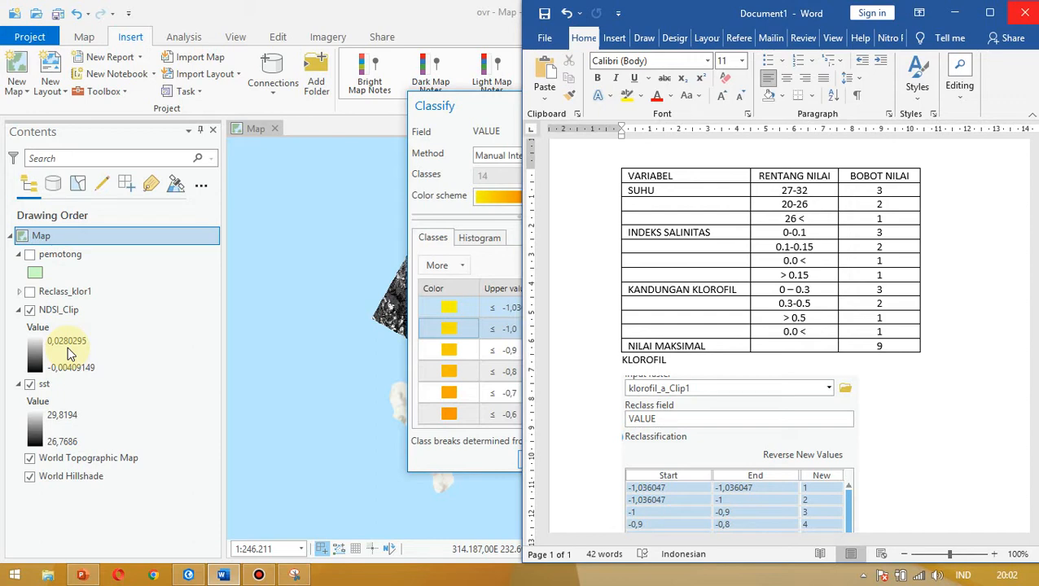
click(808, 233)
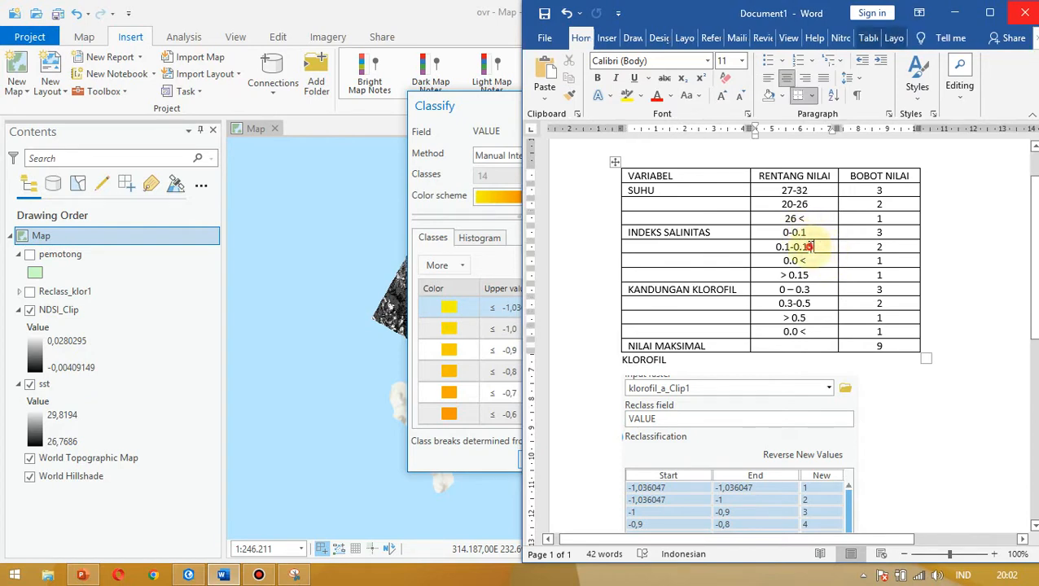
- Compare the value range of the NDSI_Clip layer and its class breaks with the salinity index ranges in the Word table
click(91, 348)
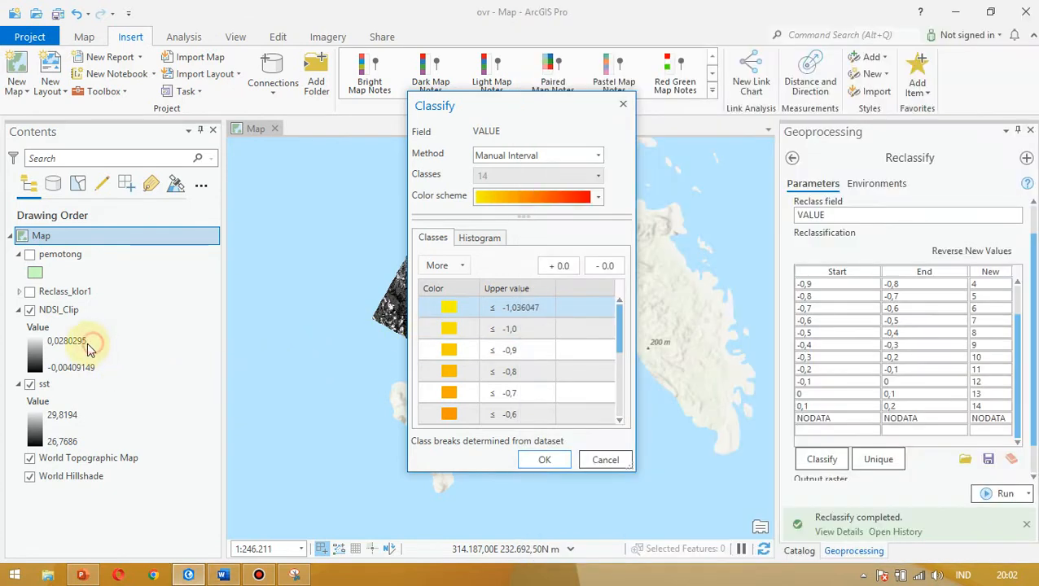
click(552, 237)
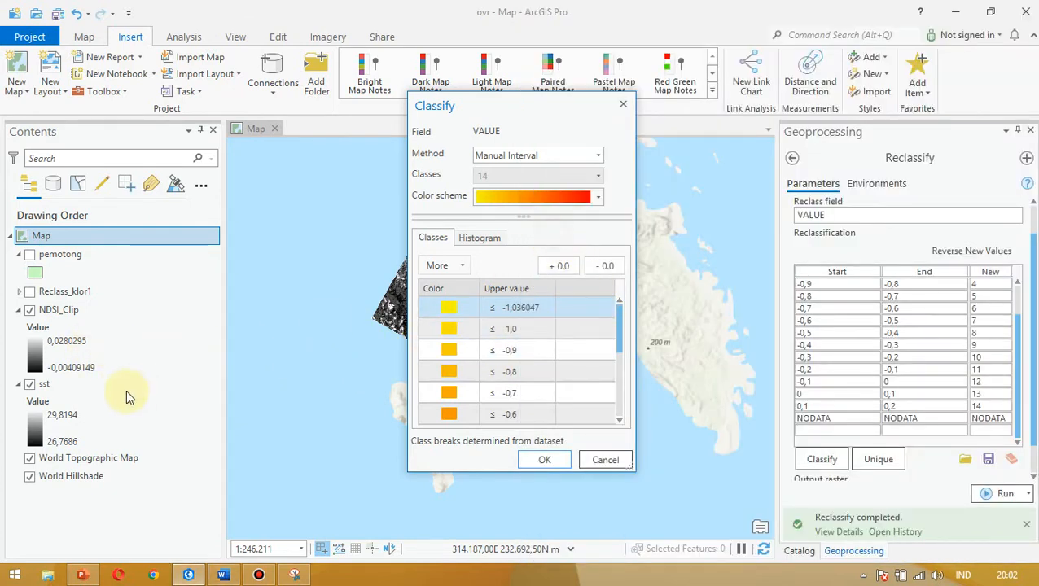
scroll(562, 338, down, 3)
scroll(561, 293, up, 3)
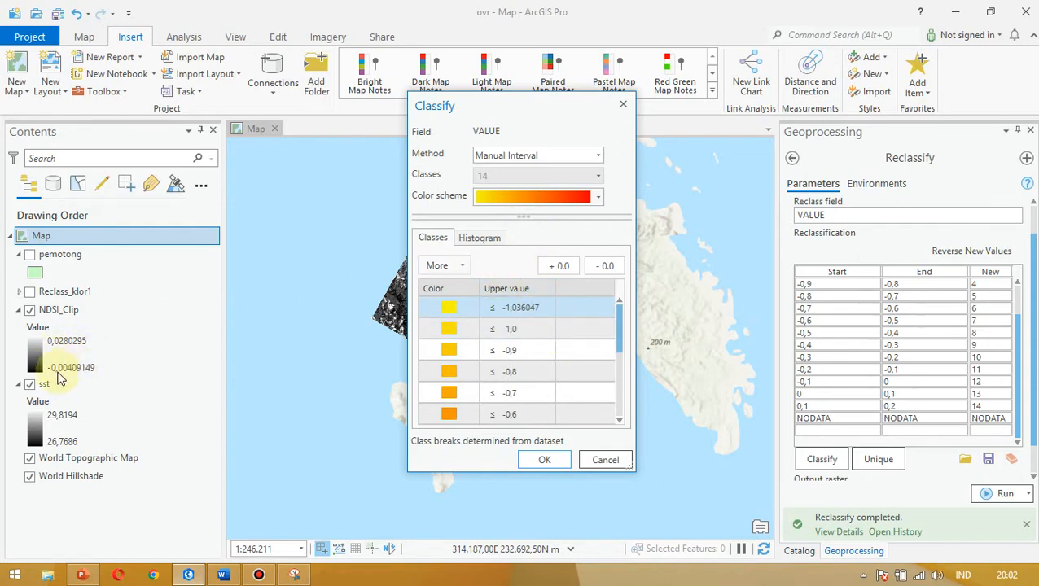
key(alt+Tab)
click(689, 279)
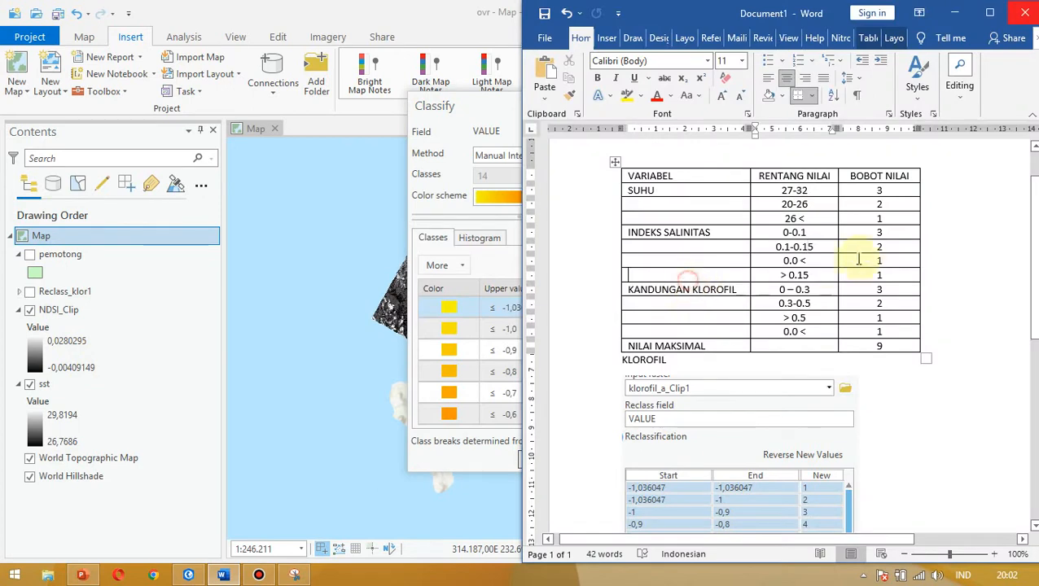
click(820, 246)
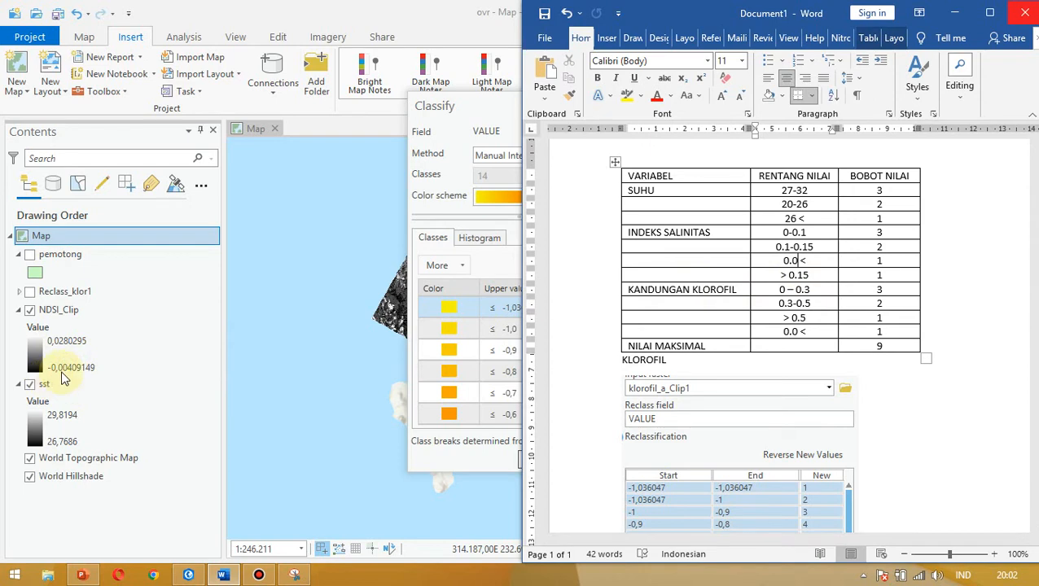
click(139, 341)
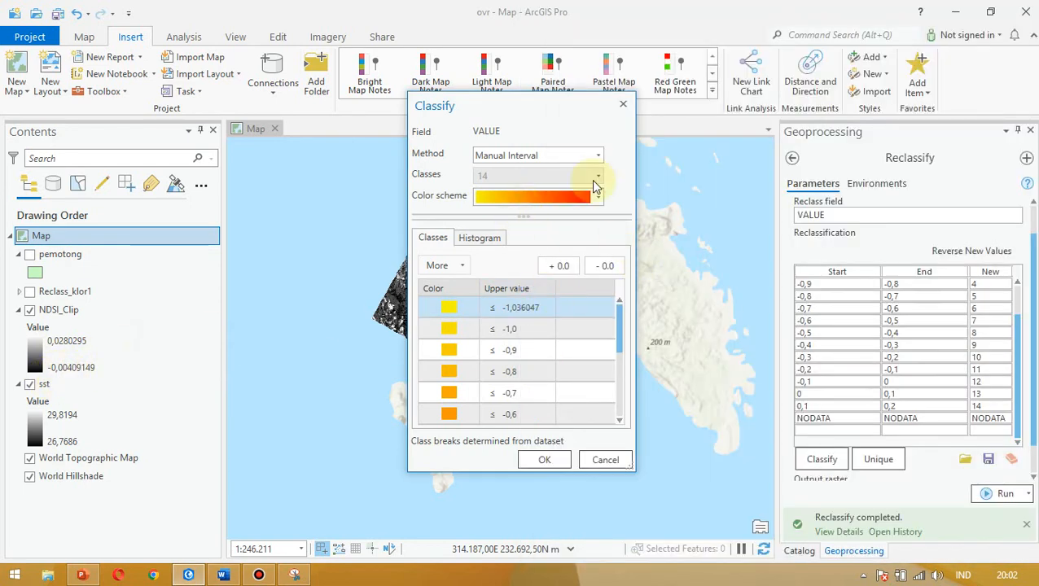
- Set the classification method to Quantile with 2 classes for the NDSI_Clip raster
click(599, 156)
click(575, 183)
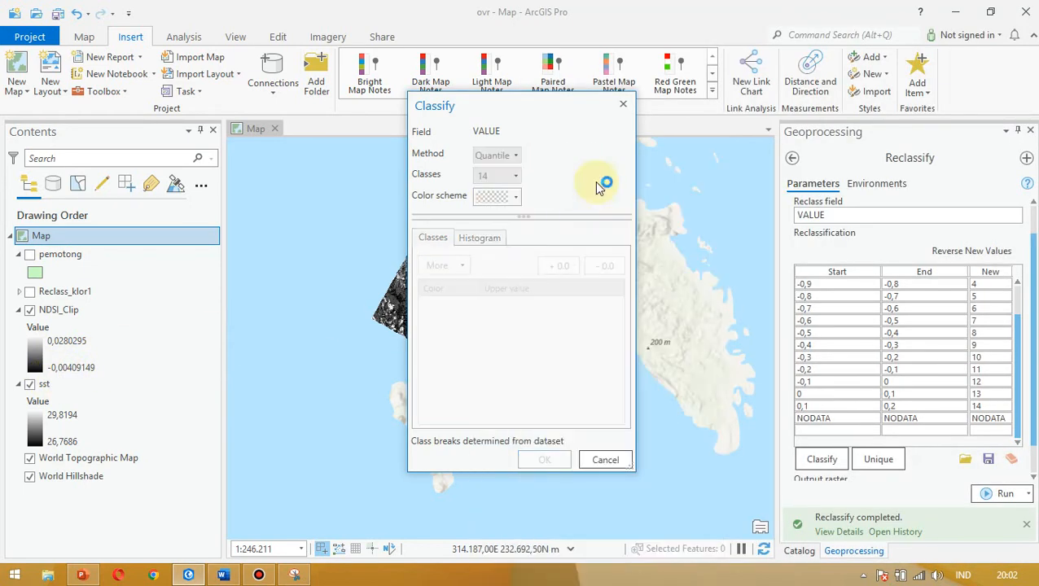
click(599, 175)
scroll(531, 219, down, 2)
scroll(531, 218, up, 3)
click(518, 210)
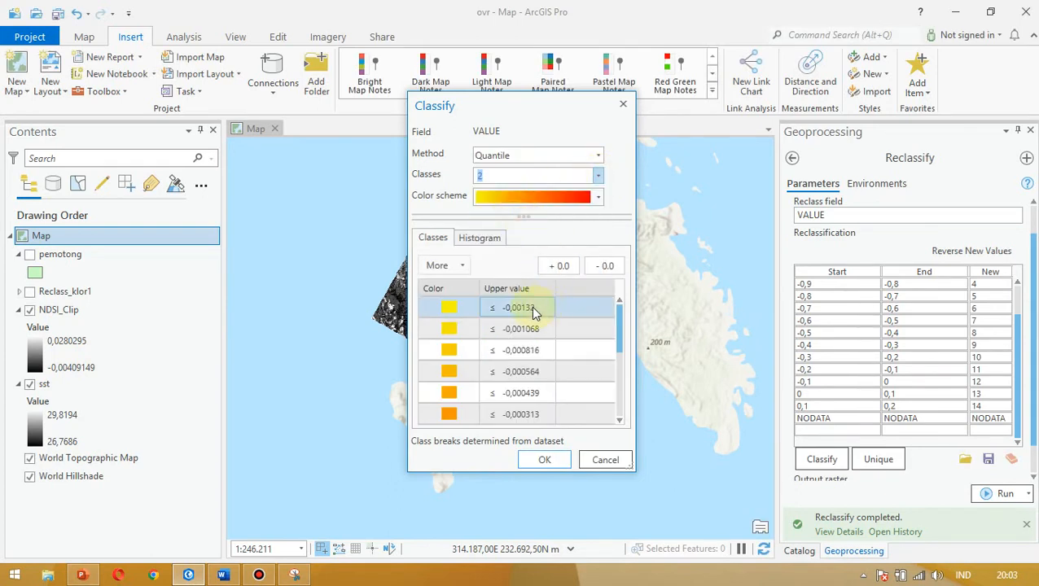
- Set the first class's upper value to 0.0 and apply the NDSI_Clip classification
double_click(534, 311)
double_click(537, 310)
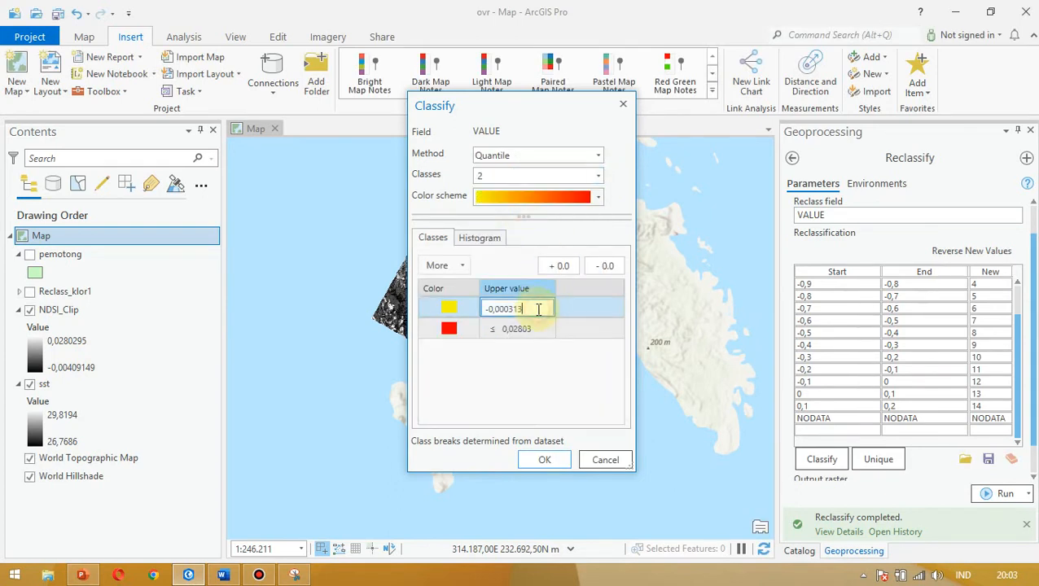
click(536, 310)
key(Return)
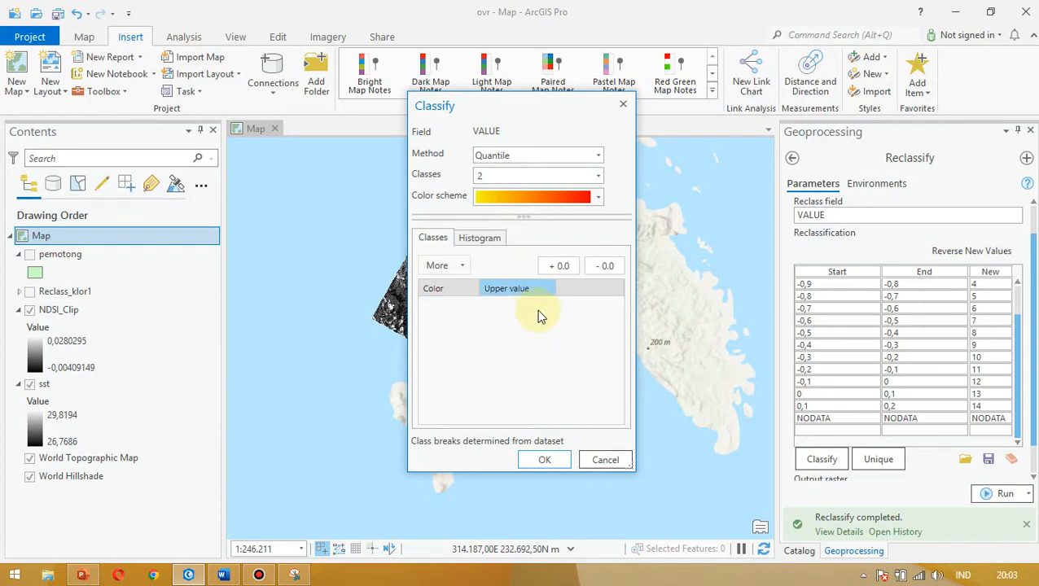
click(529, 329)
click(531, 329)
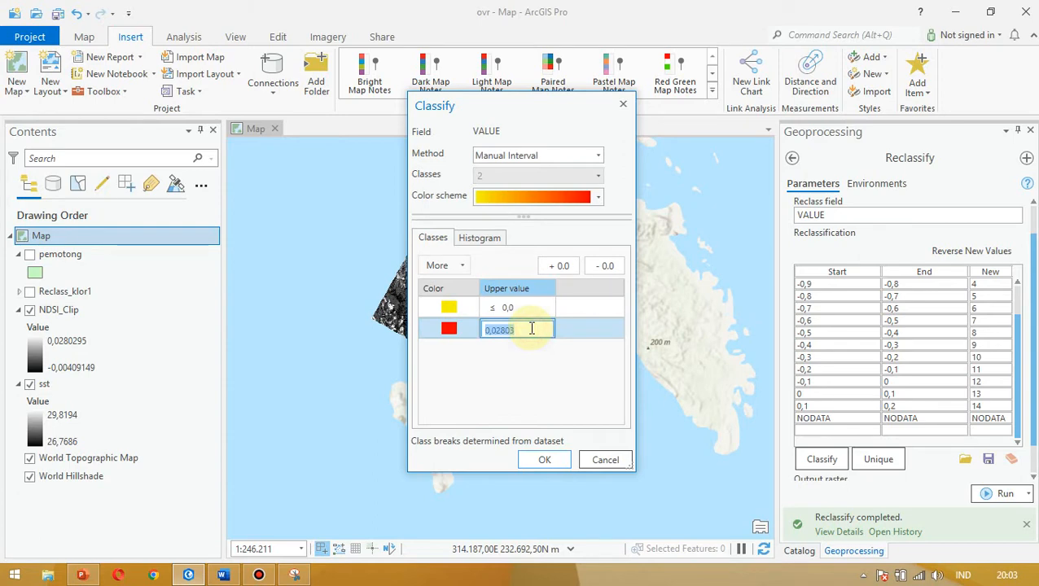
click(531, 329)
click(546, 462)
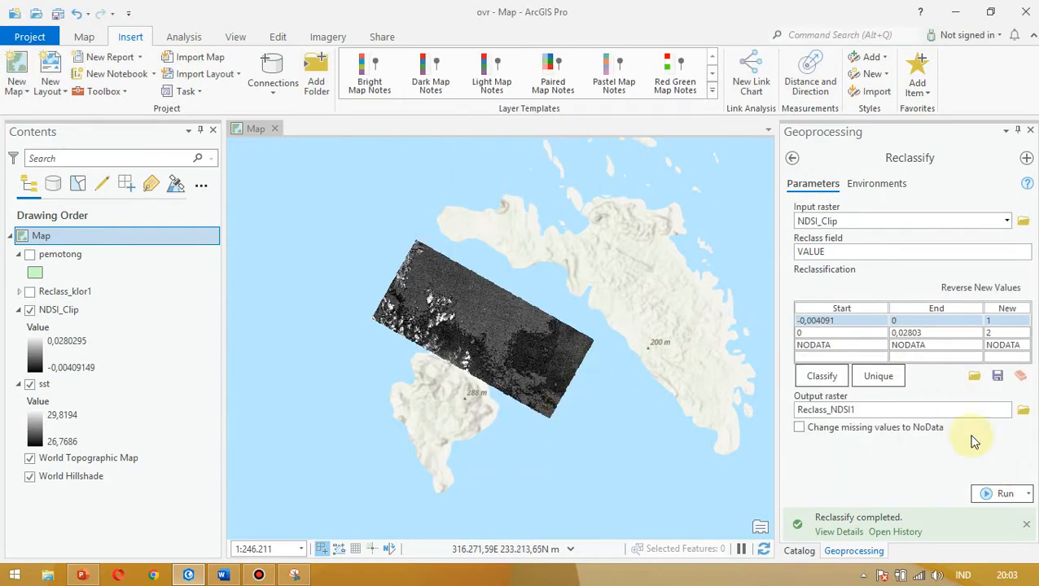
- Capture a Snipping Tool image of the Reclassify input raster, reclass field and class table
click(294, 575)
click(661, 106)
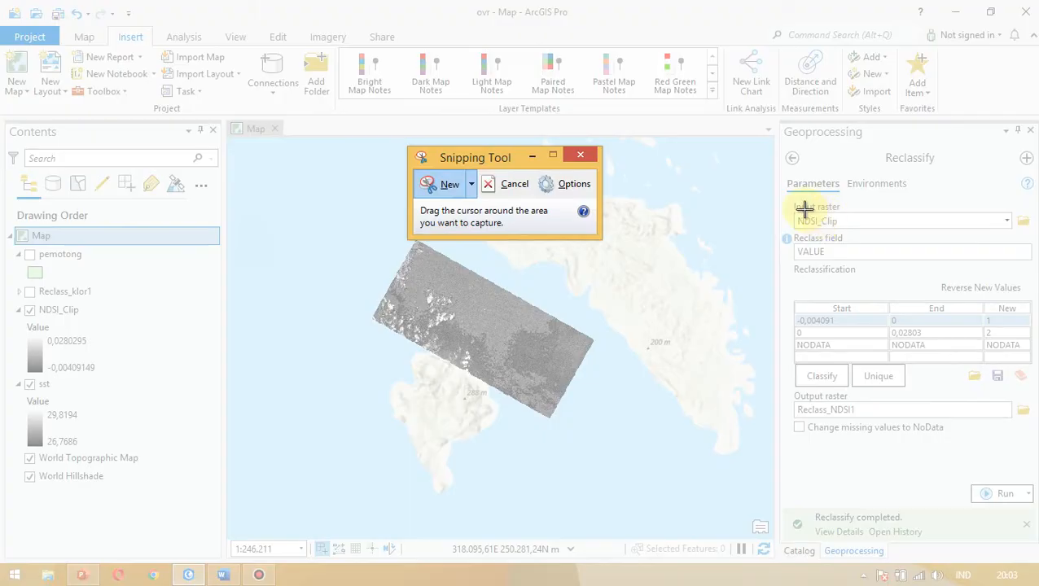
drag(793, 204, 1020, 335)
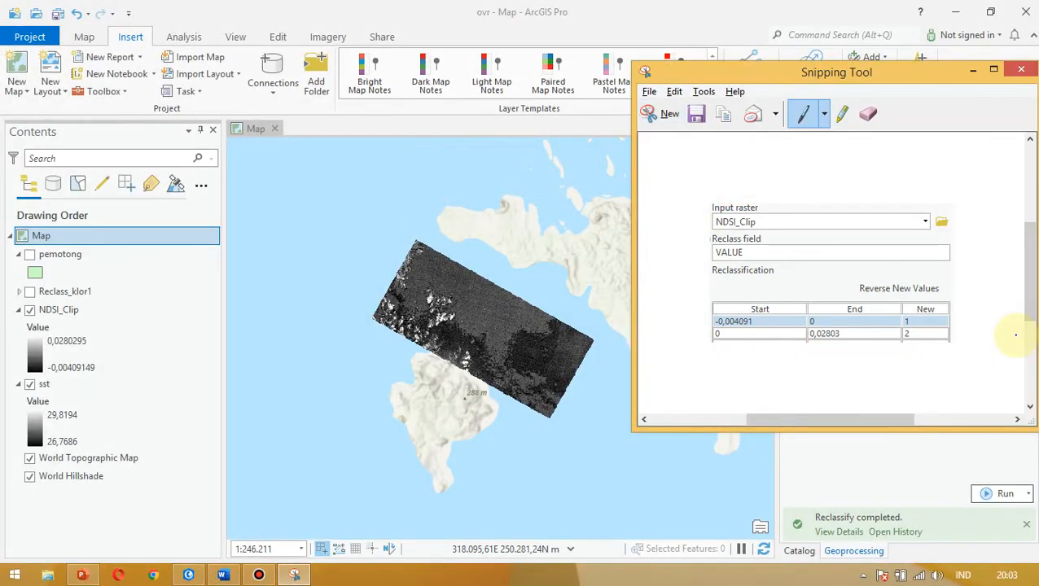
- Switch to the Word document, paste the snip below the chlorophyll table under an NDSI heading, and add an SST heading after it
key(alt+Tab)
scroll(879, 451, down, 5)
click(860, 434)
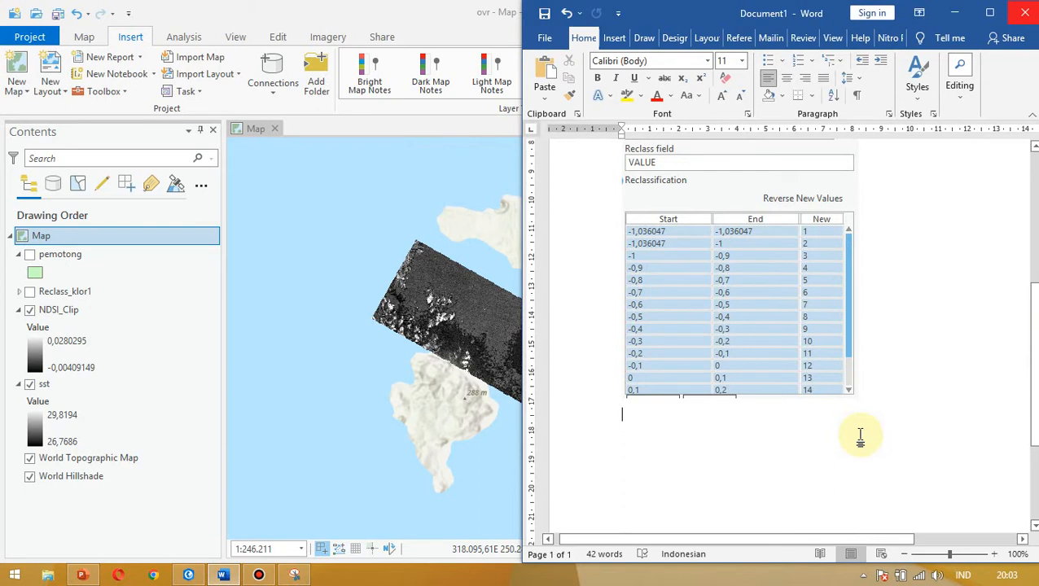
scroll(859, 435, up, 3)
scroll(855, 433, down, 4)
text(ND)
key(Return)
key(ctrl+v)
key(Return)
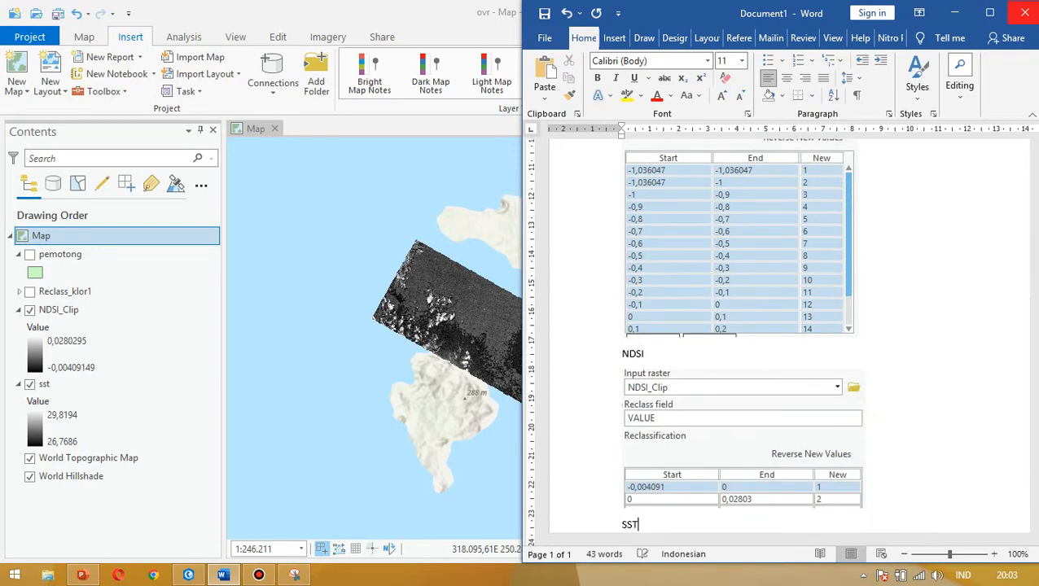
key(Return)
- Return to ArcGIS Pro, run Reclassify on NDSI_Clip with output Reclass_NDSI1, and collapse the resulting layer
key(alt+Tab)
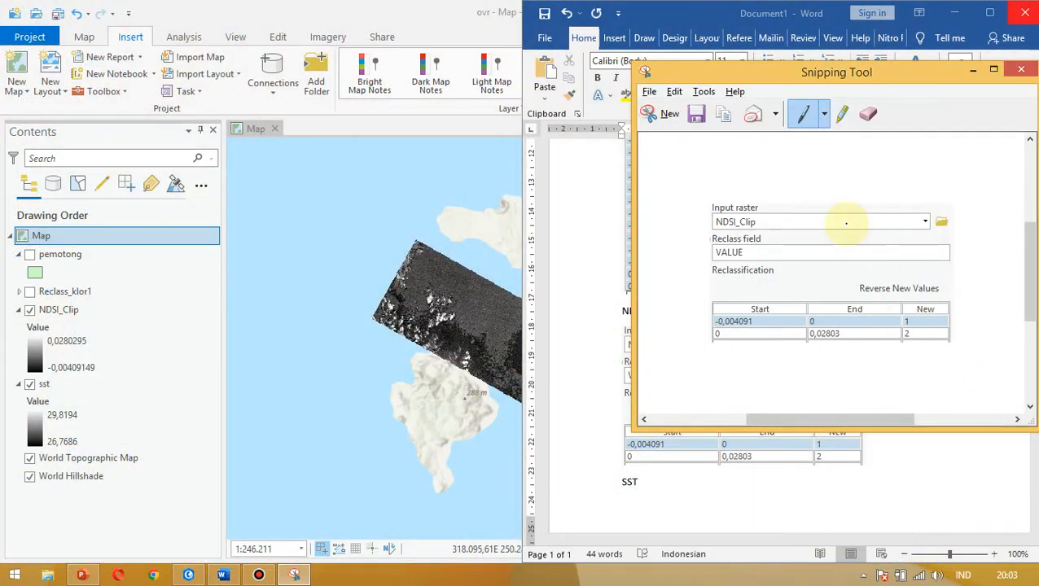
click(432, 7)
click(990, 495)
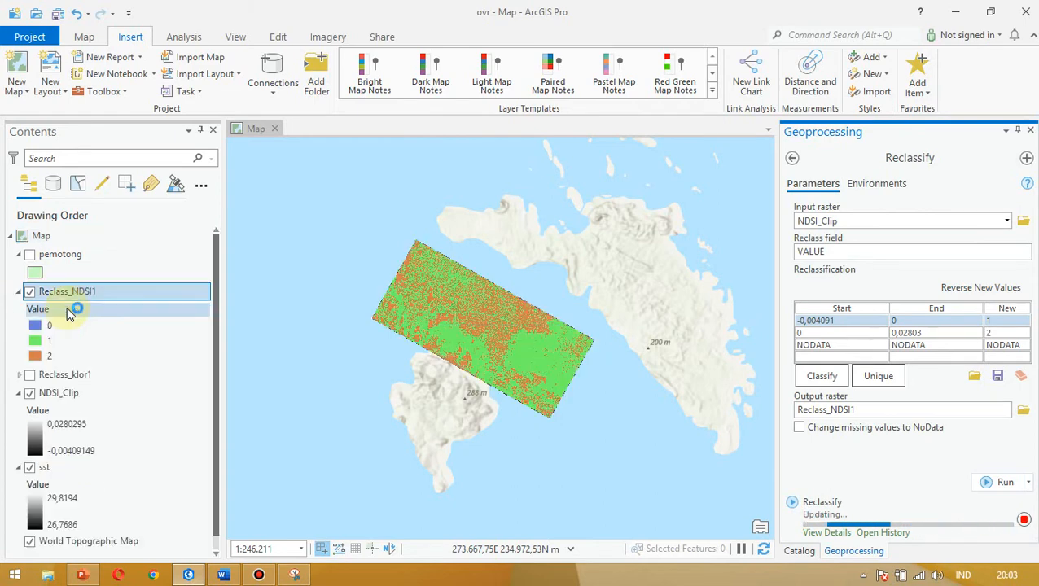
click(20, 292)
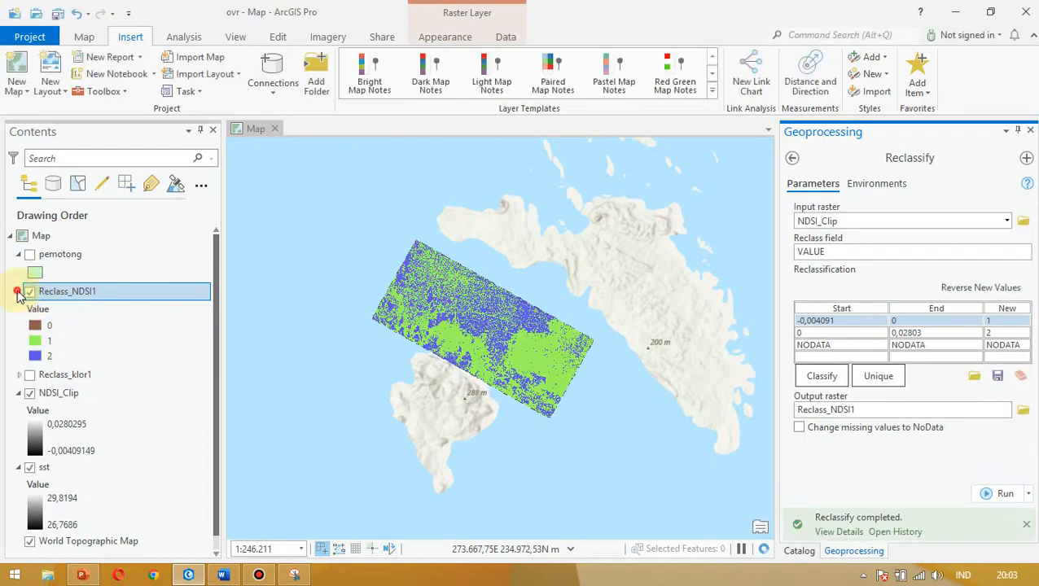
- Remove the Reclass_NDSI1 layer from the map
right_click(61, 331)
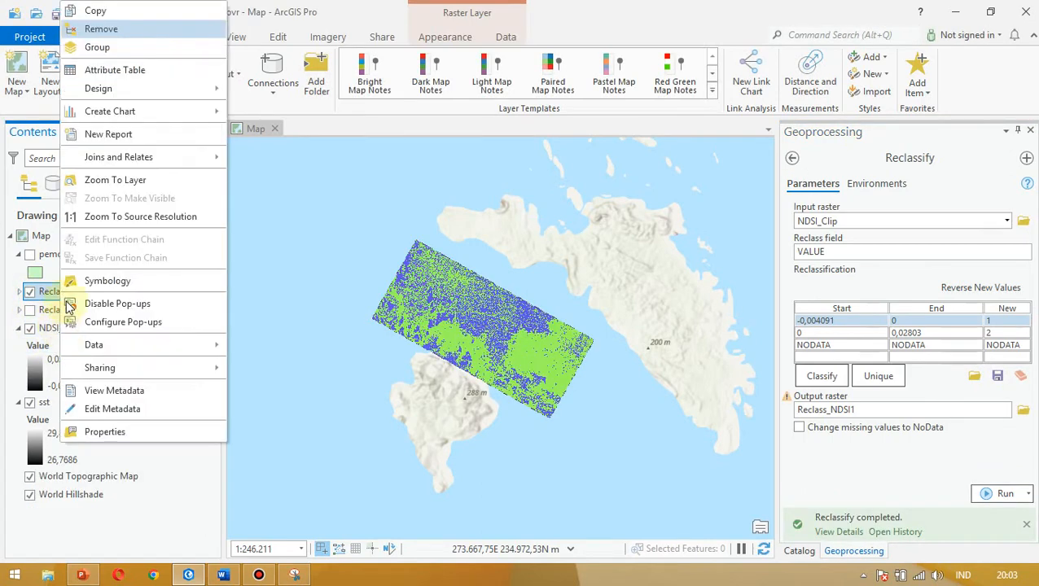
click(120, 36)
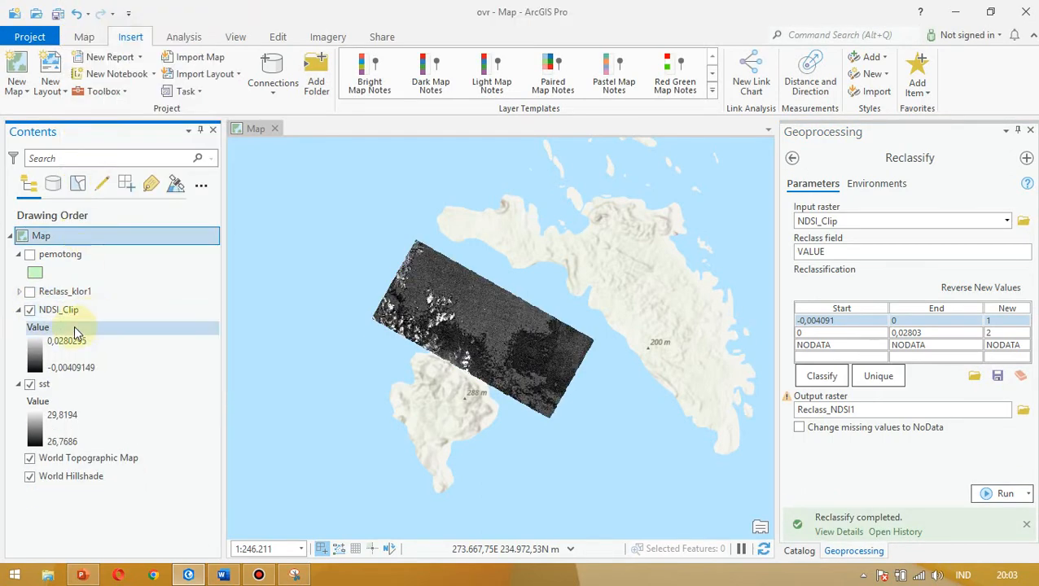
click(66, 315)
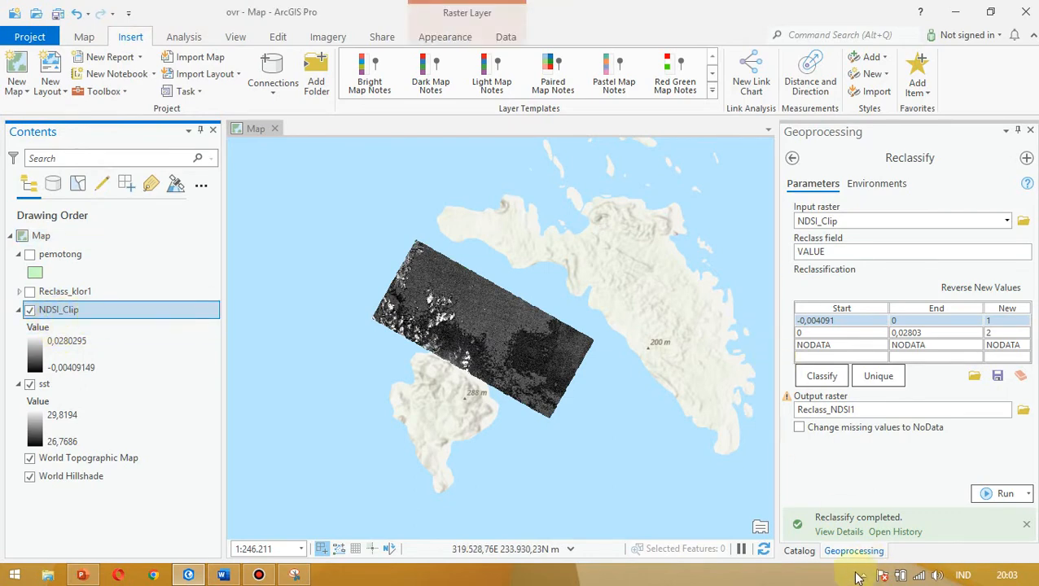
- Add the Reclass_NDSI1 raster from the ovr.gdb project database to the map, placing it beneath Reclass_klor1
click(799, 552)
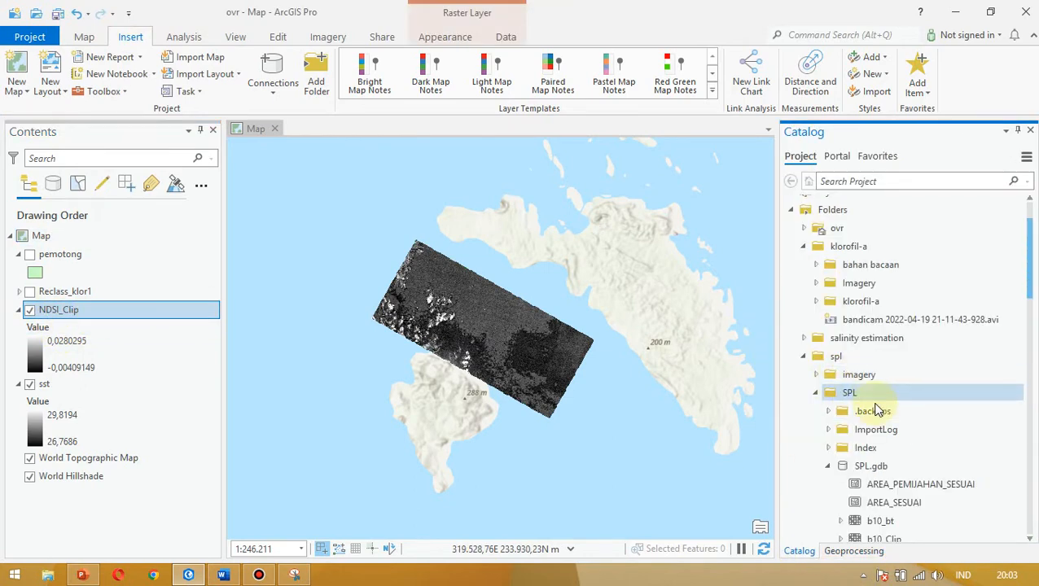
click(804, 247)
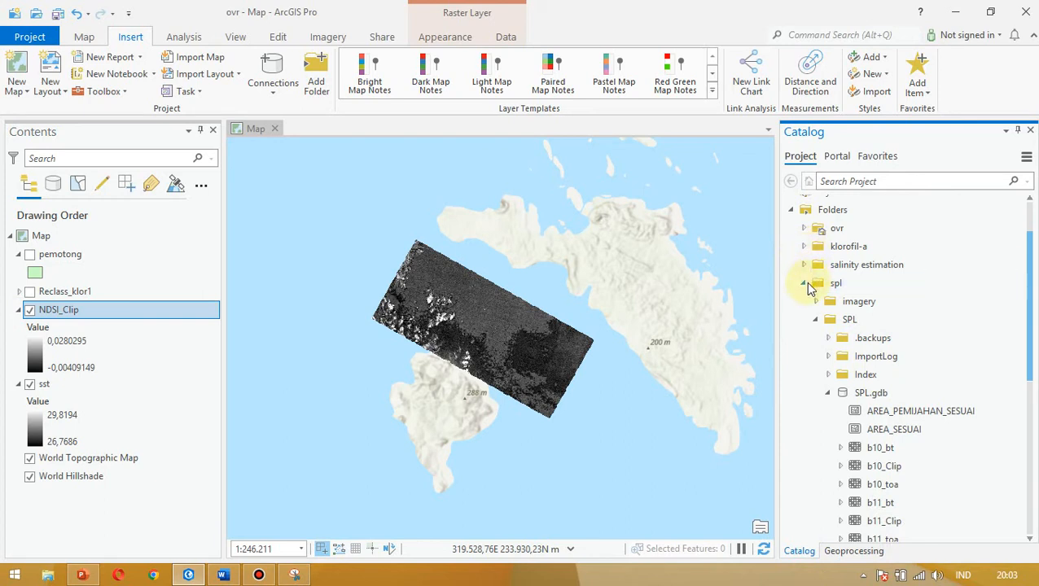
click(804, 282)
click(794, 278)
click(791, 241)
click(803, 259)
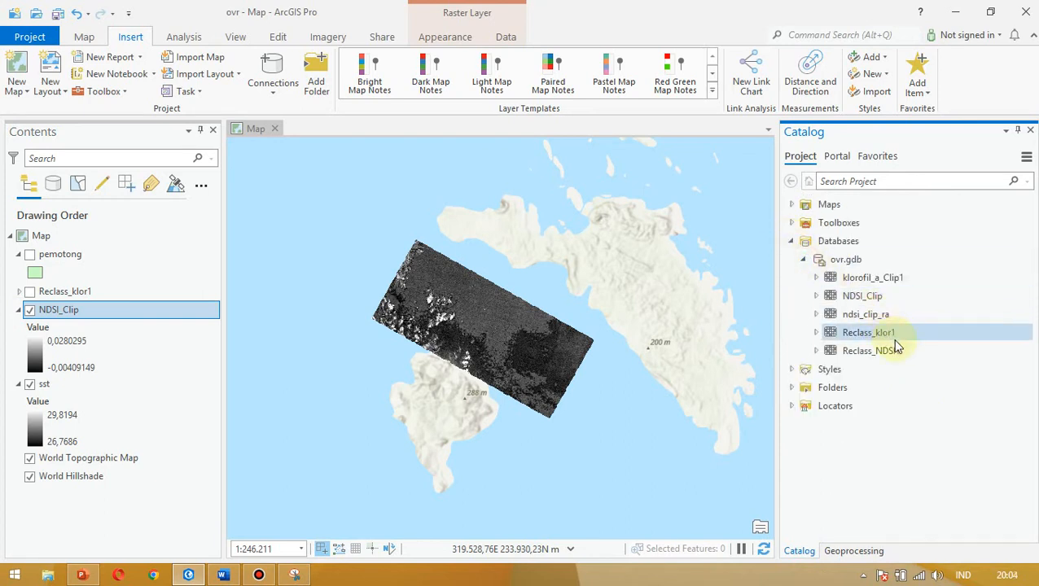
click(888, 314)
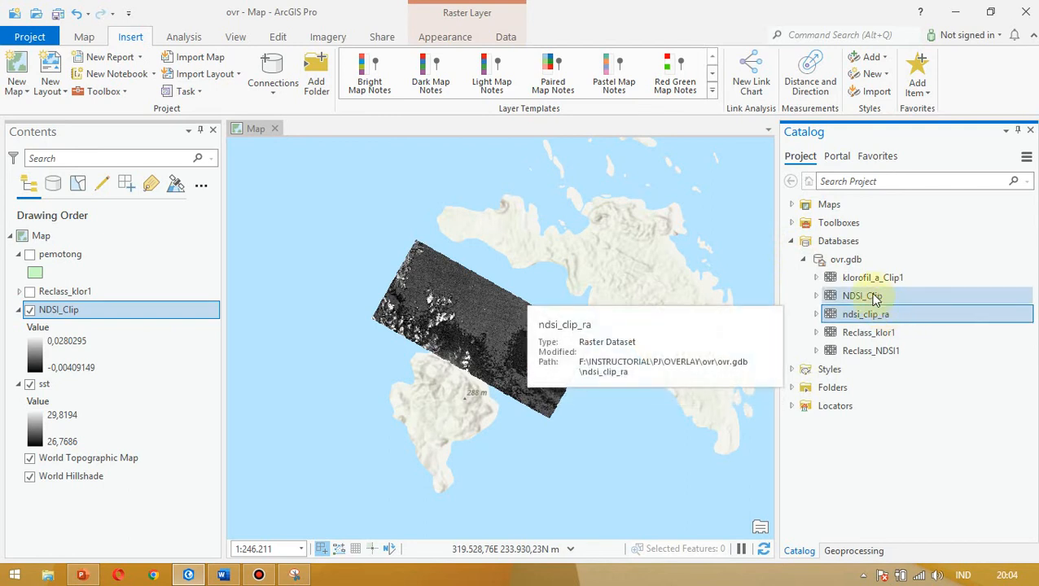
drag(894, 352, 46, 323)
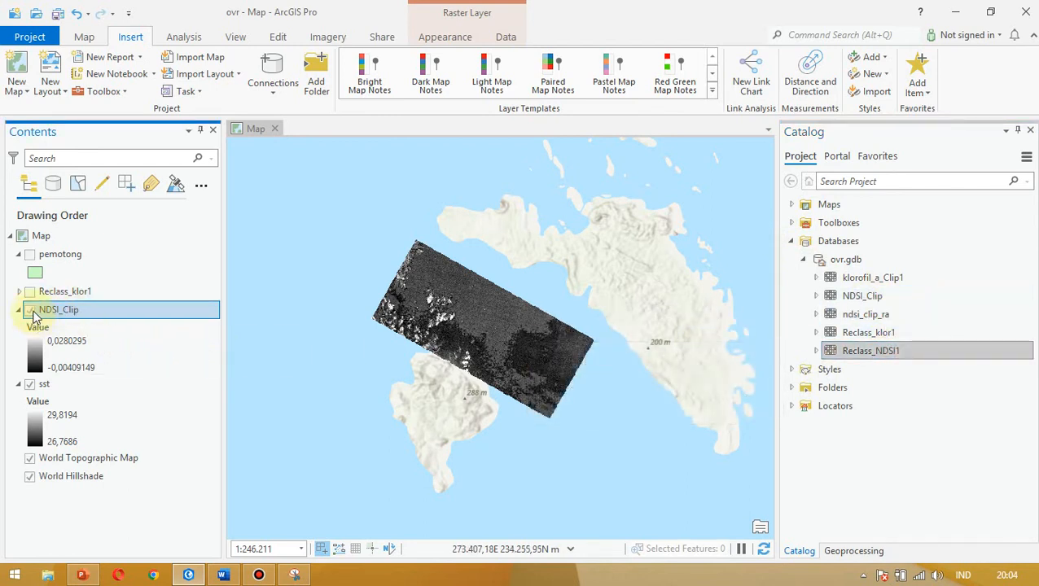
- Hide and collapse the Reclass_NDSI1 layer, and remove the NDSI_Clip layer from the map
click(28, 312)
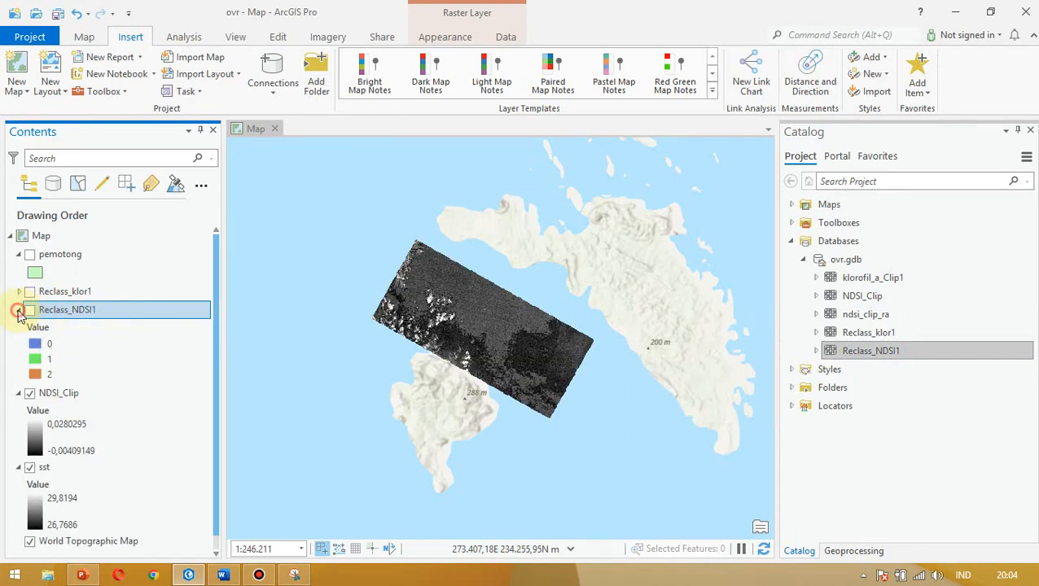
click(18, 309)
right_click(70, 334)
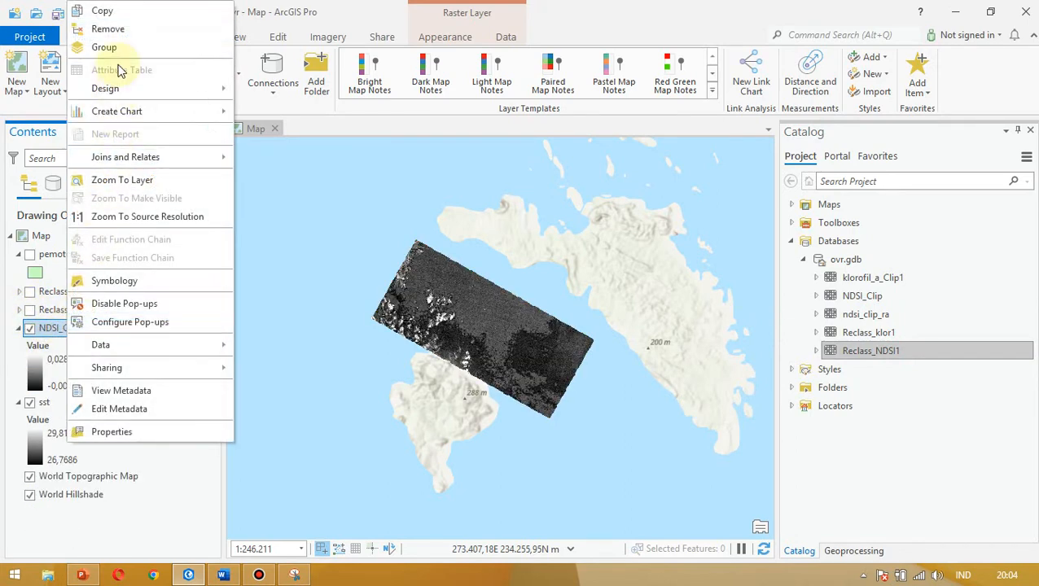
click(114, 29)
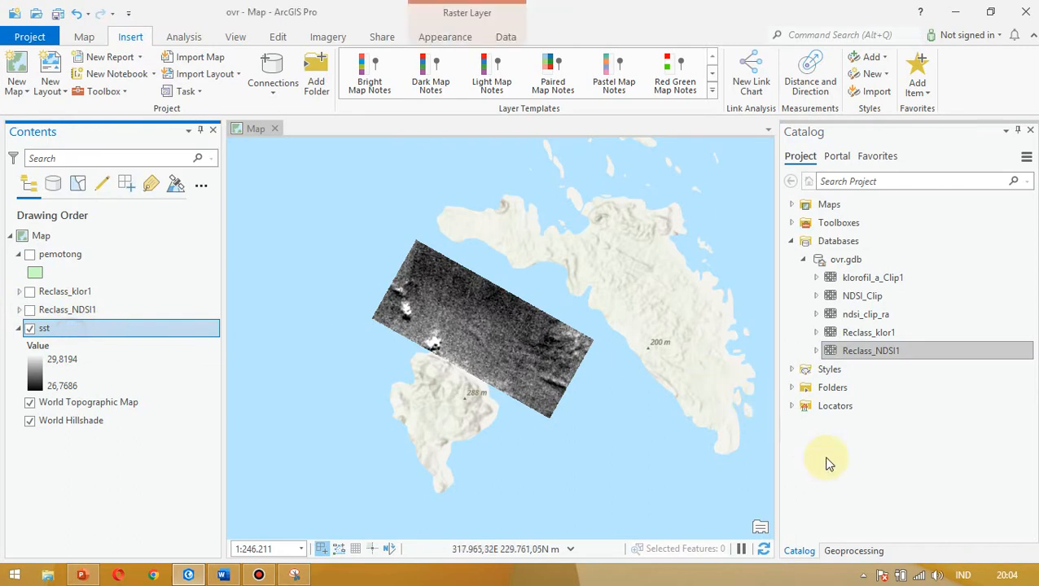
- Set sst as the input raster of the Reclassify tool
click(852, 550)
click(1007, 223)
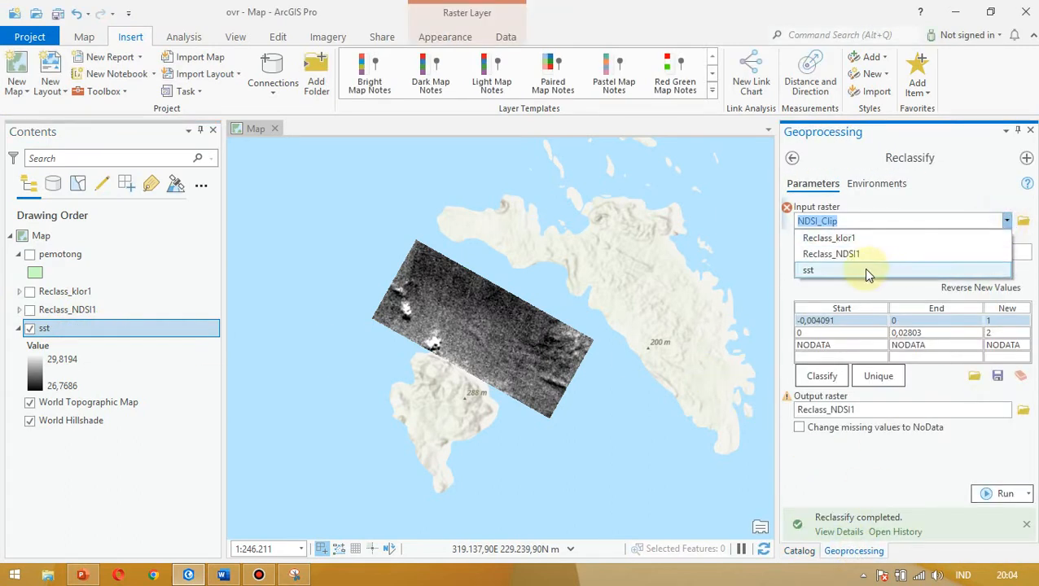
click(808, 269)
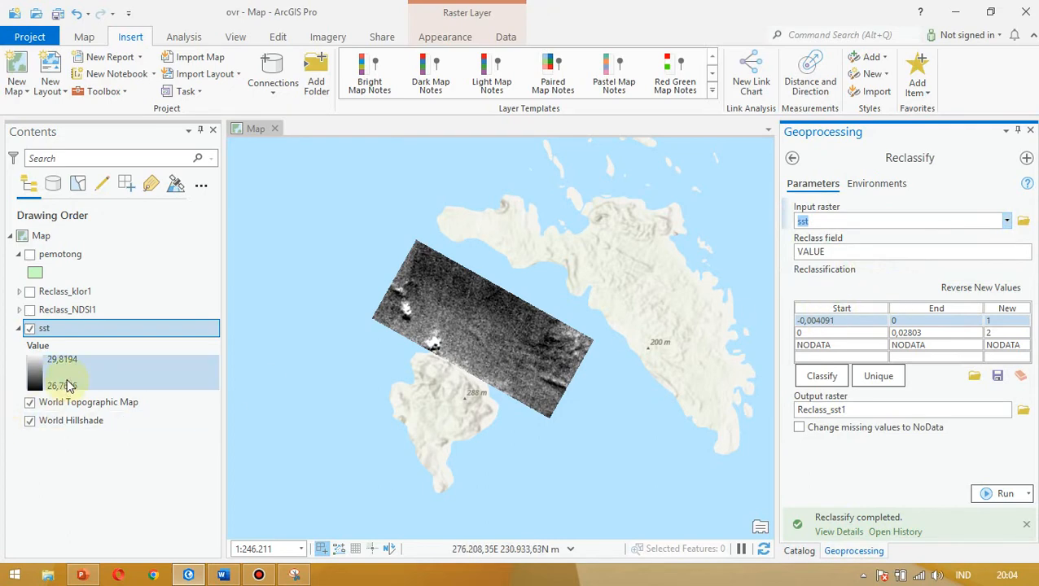
- Compare the SUHU value ranges and weights in the Word table with the sst layer's value range
key(alt+Tab)
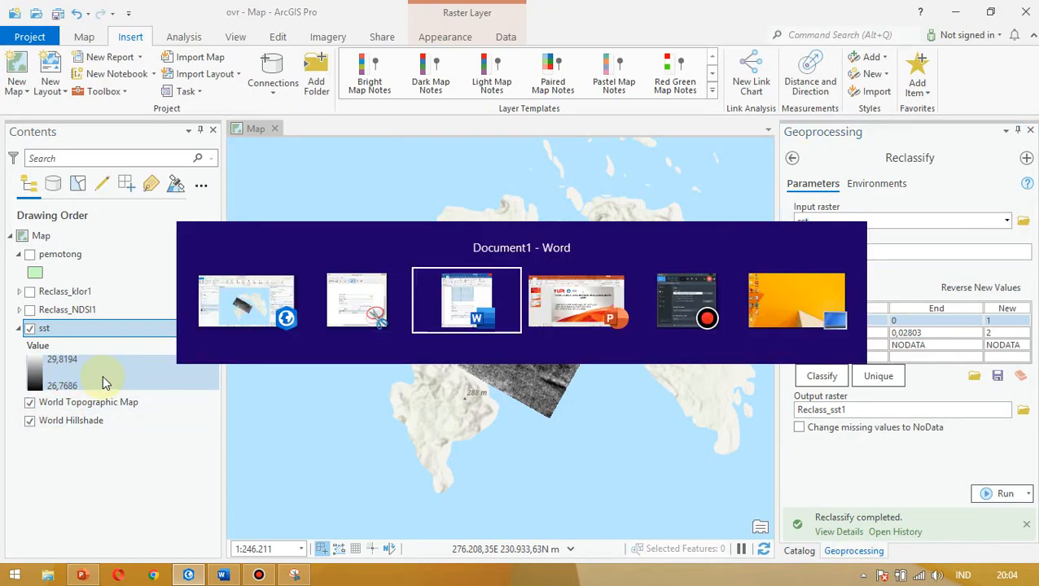
scroll(950, 351, up, 1)
scroll(949, 350, up, 8)
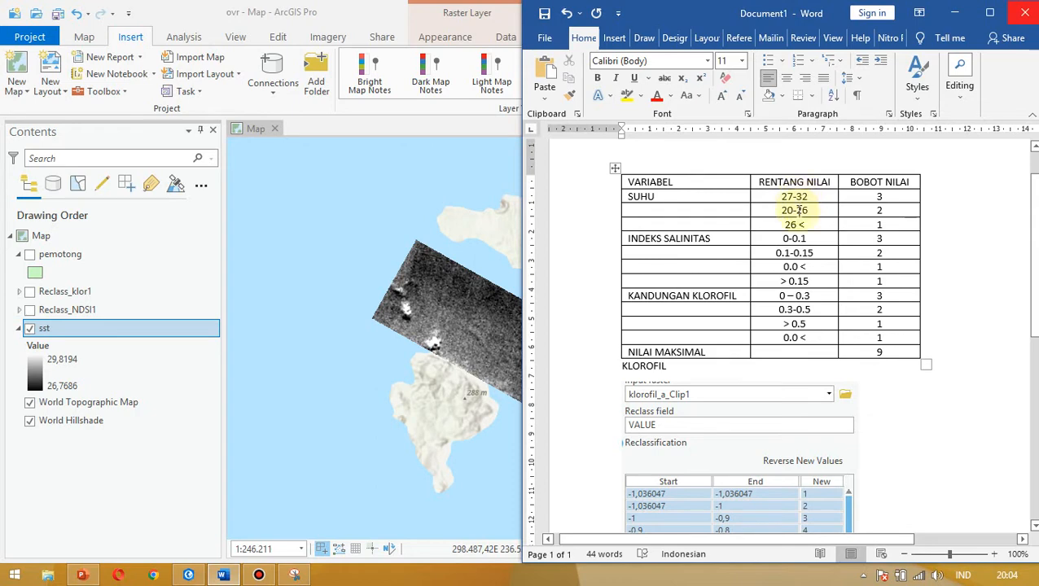
drag(781, 197, 808, 197)
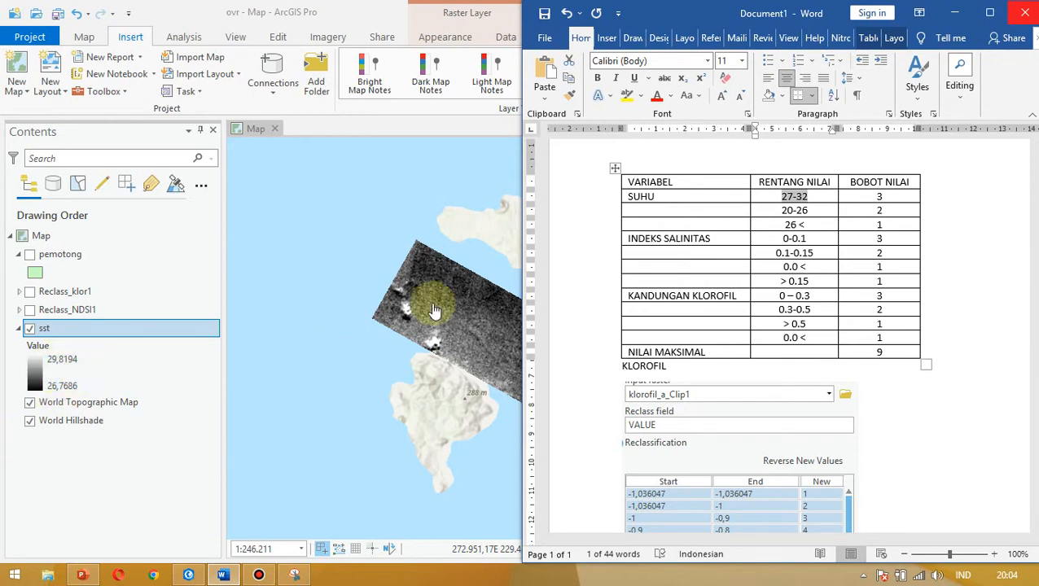
drag(895, 214, 756, 197)
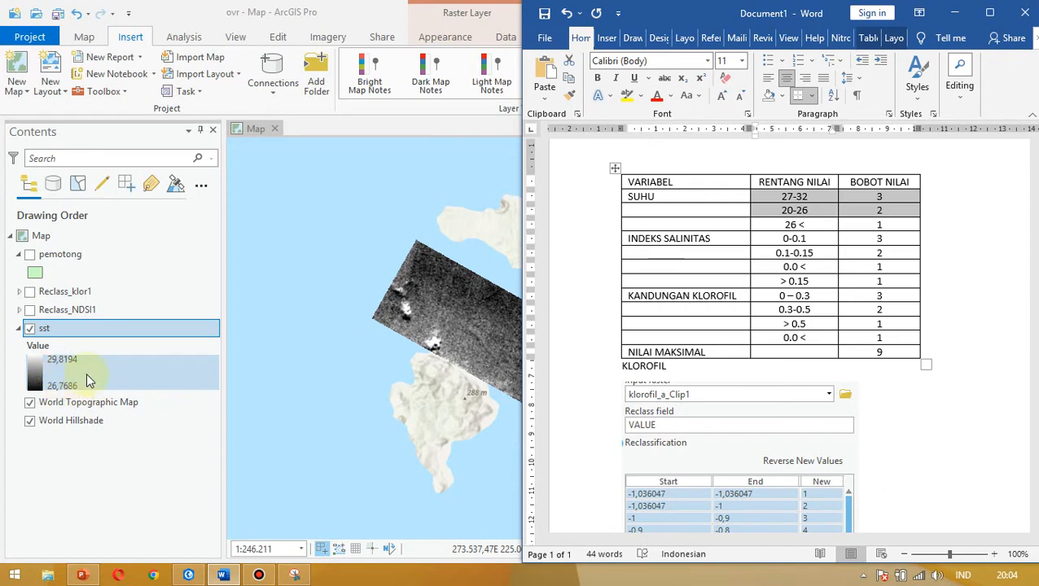
click(174, 485)
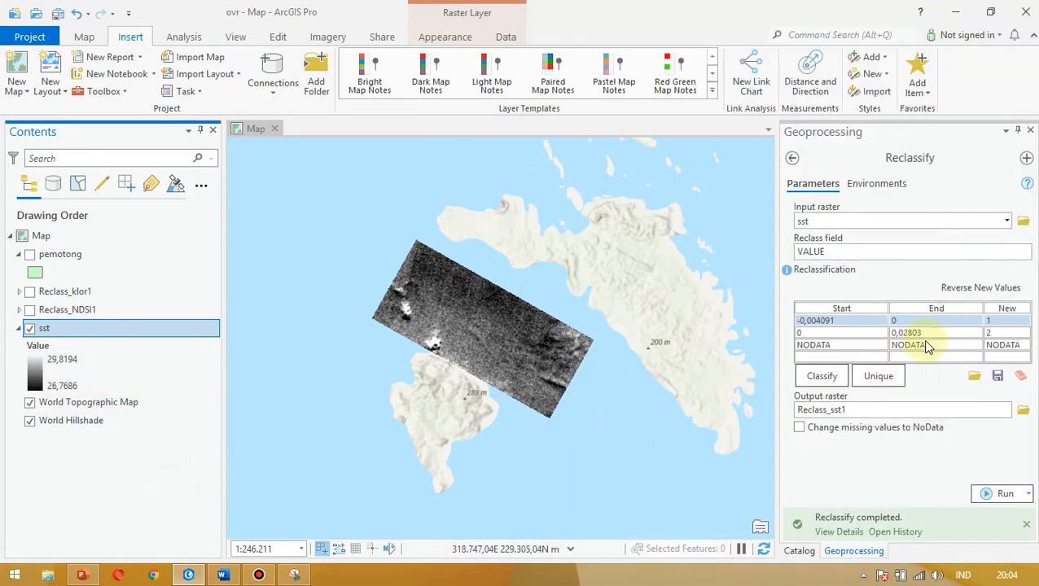
- Open the class breaks of the sst reclassification and set the first class's upper value to 29.8194
click(822, 377)
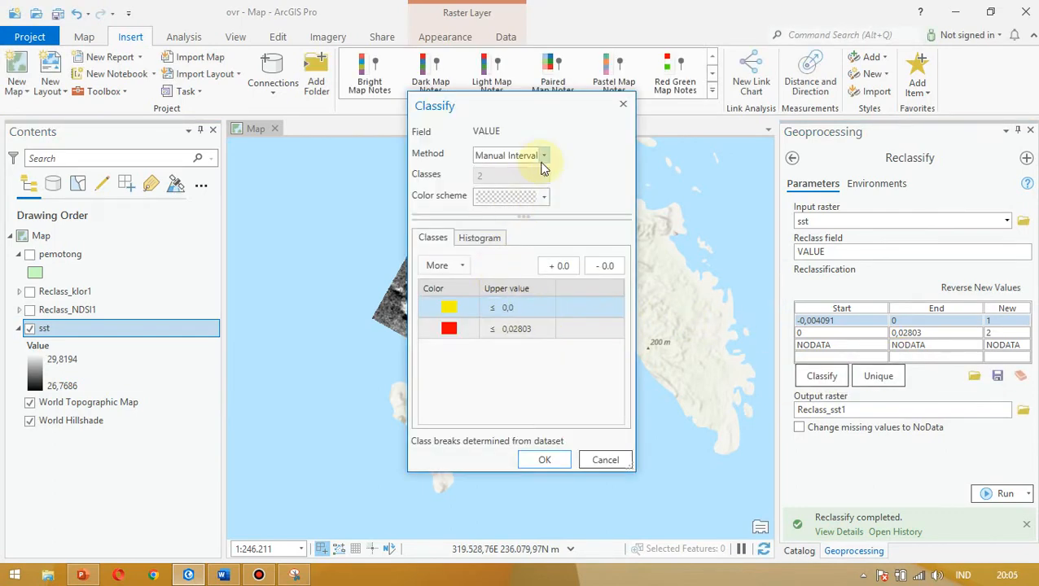
click(531, 310)
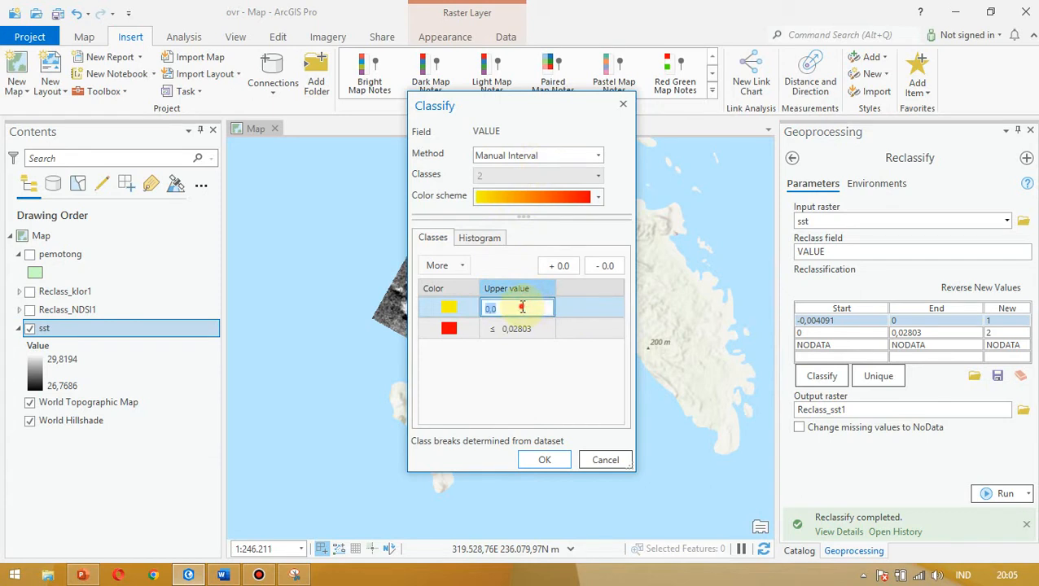
click(522, 307)
text(29.819)
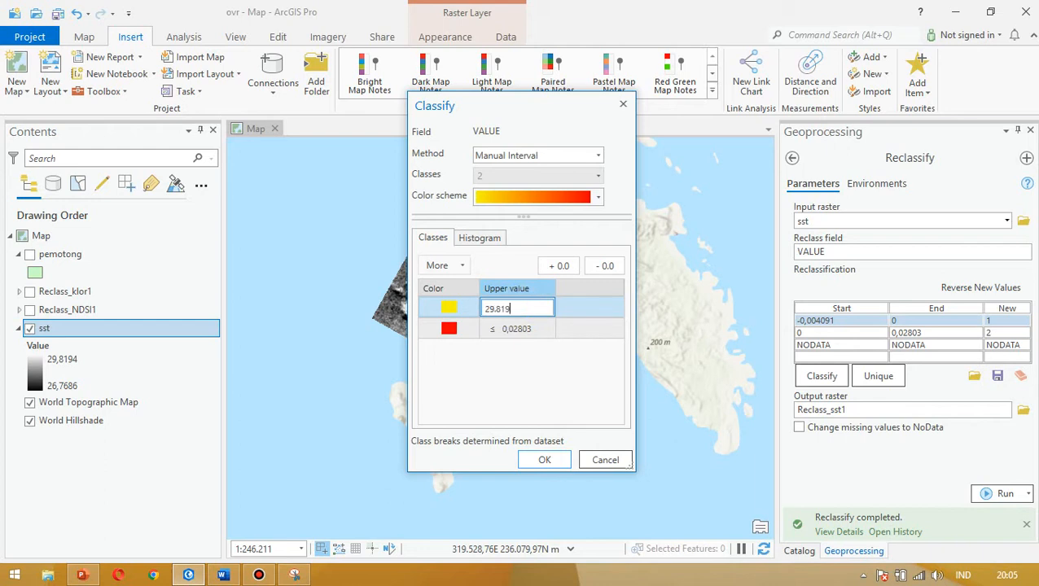
text(4)
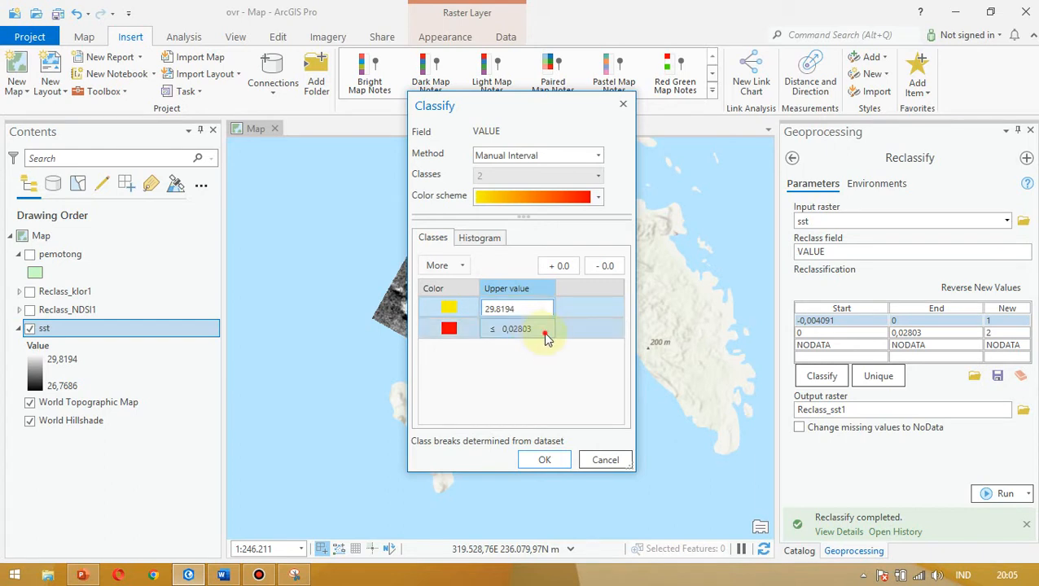
click(543, 332)
click(540, 330)
double_click(538, 328)
- Switch to the Word document and change the SUHU range with weight 2 to 20-26.9
key(alt+Tab)
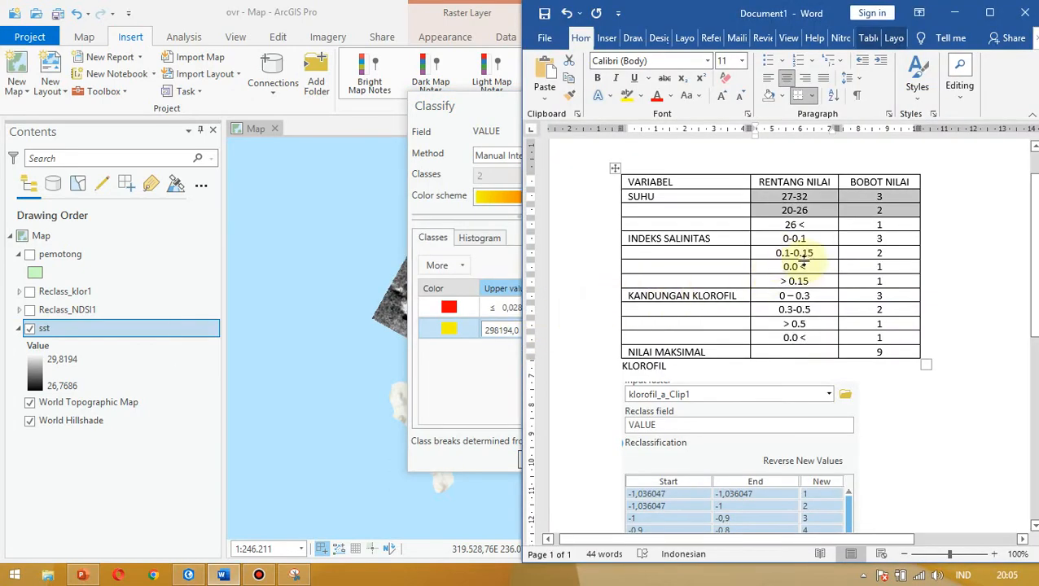
click(808, 211)
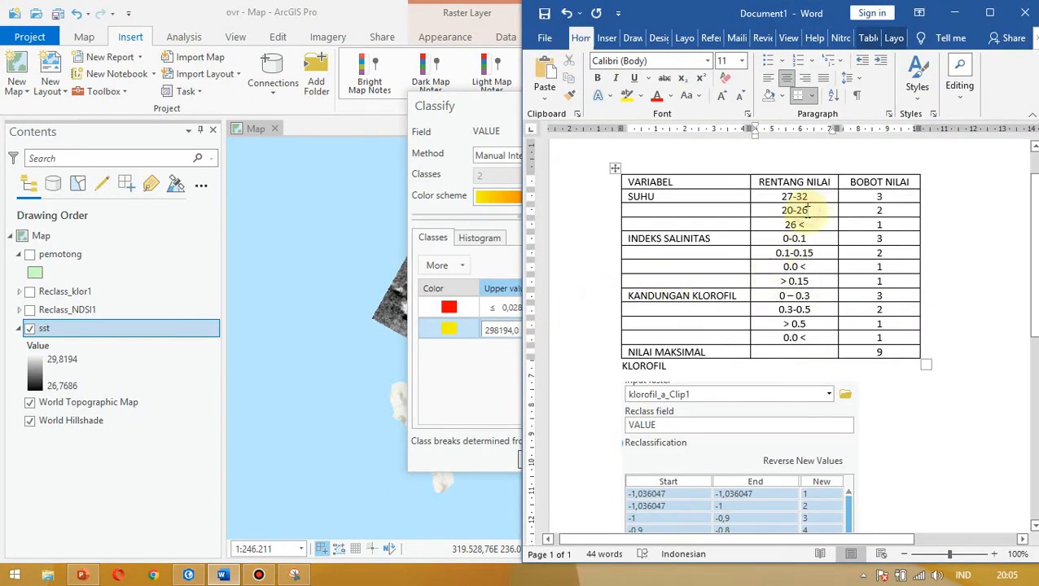
text(.)
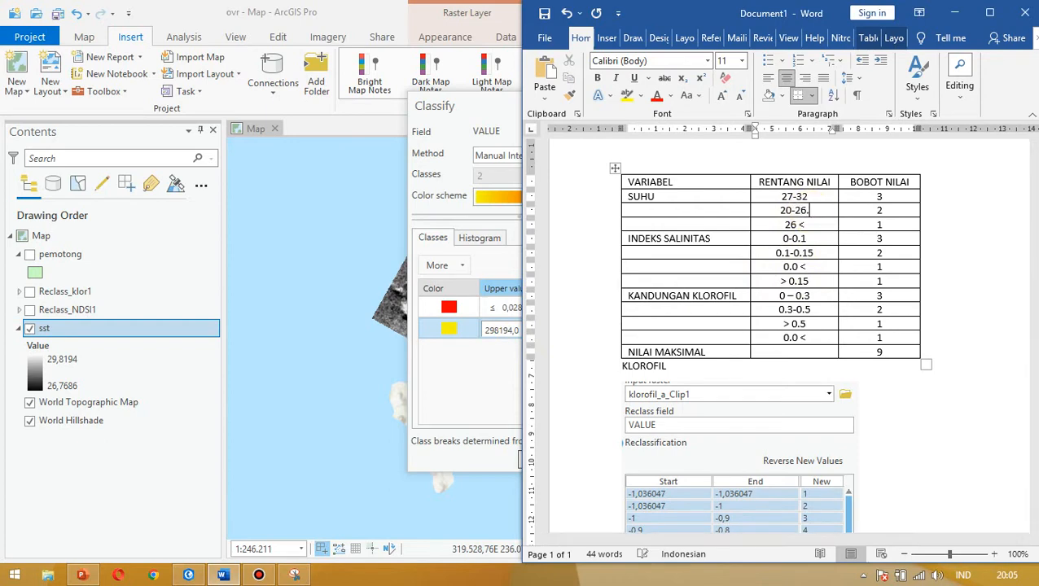
text(5)
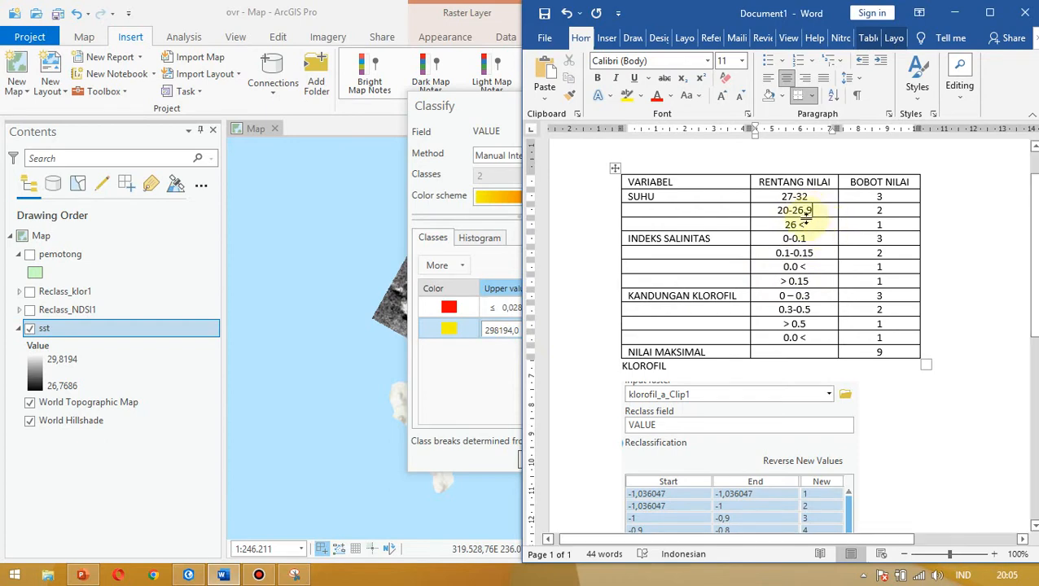
key(BackSpace)
text(9)
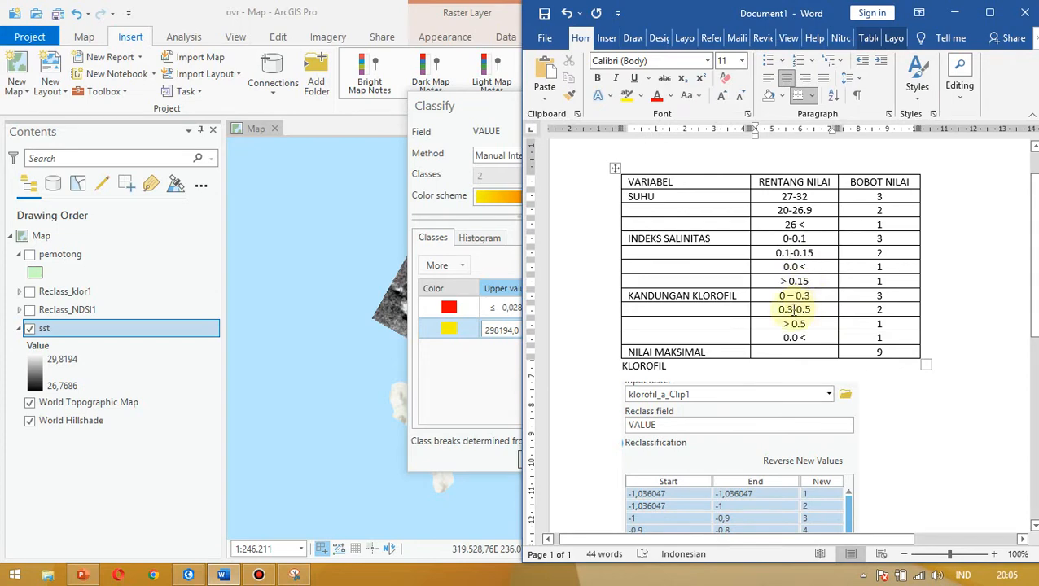
click(815, 210)
key(BackSpace)
key(BackSpace)
key(BackSpace)
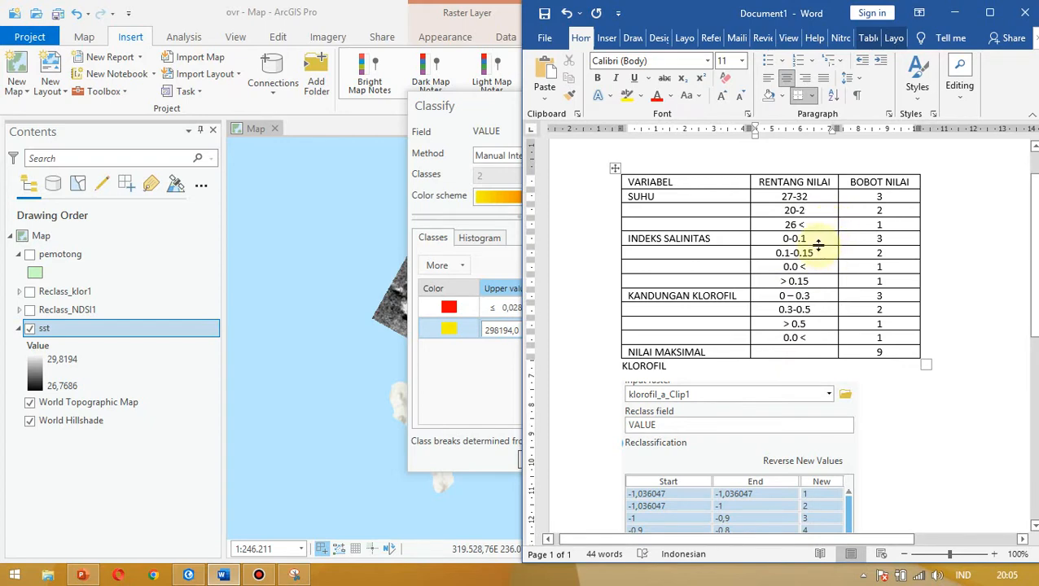
text(6.9)
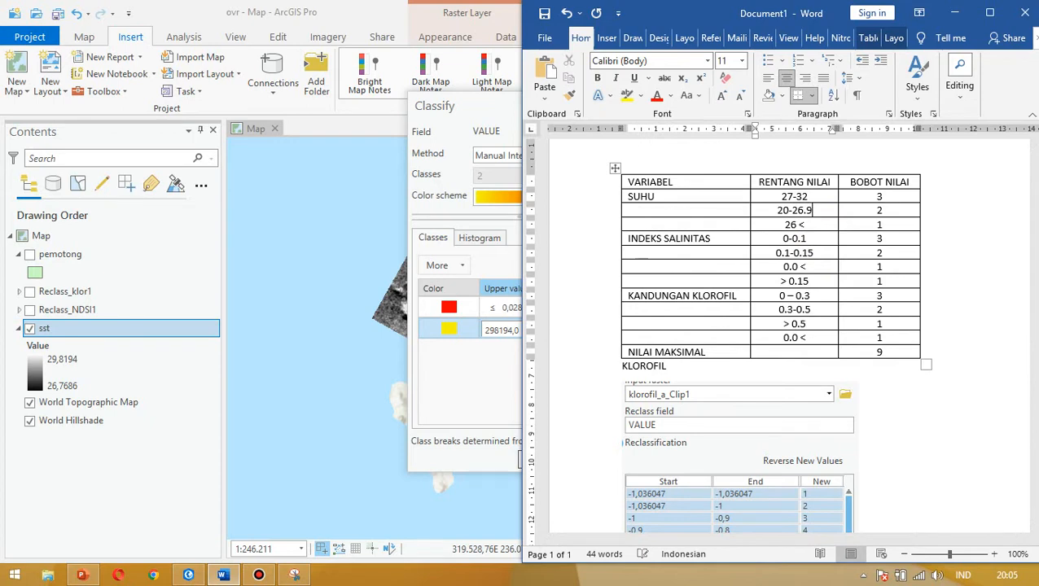
- Change the weight 2 ranges to 0.11-0.15 for INDEKS SALINITAS and 0.29-0.5 for KANDUNGAN KLOROFIL
click(815, 252)
click(791, 253)
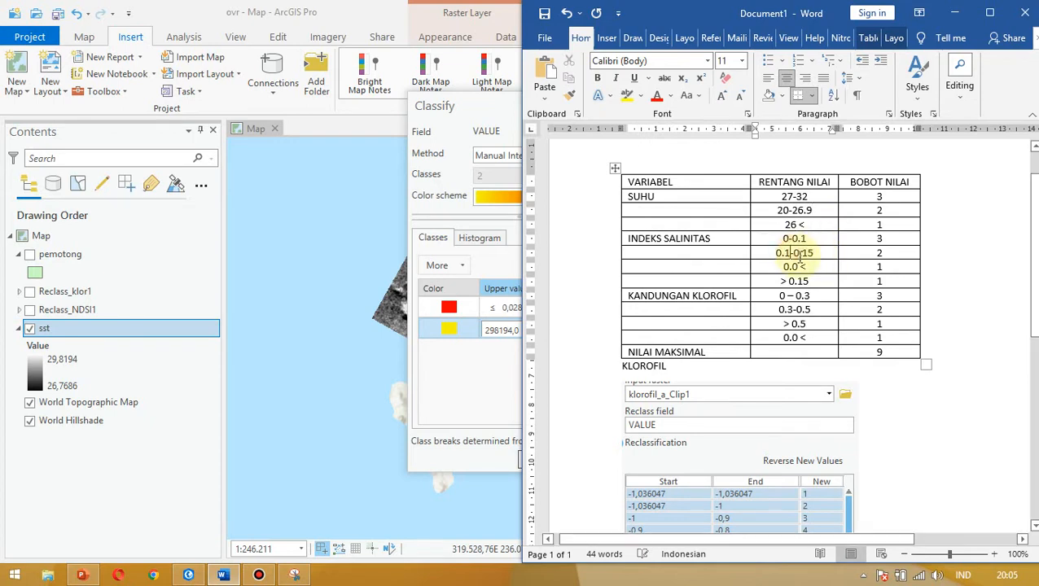
key(BackSpace)
key(BackSpace)
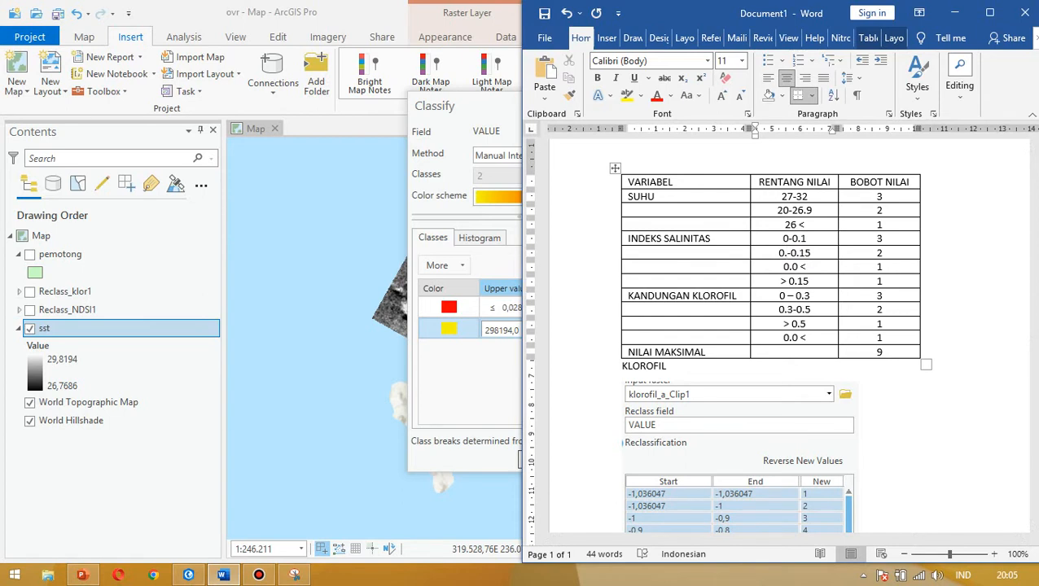
text(.11)
click(789, 309)
key(BackSpace)
text(29)
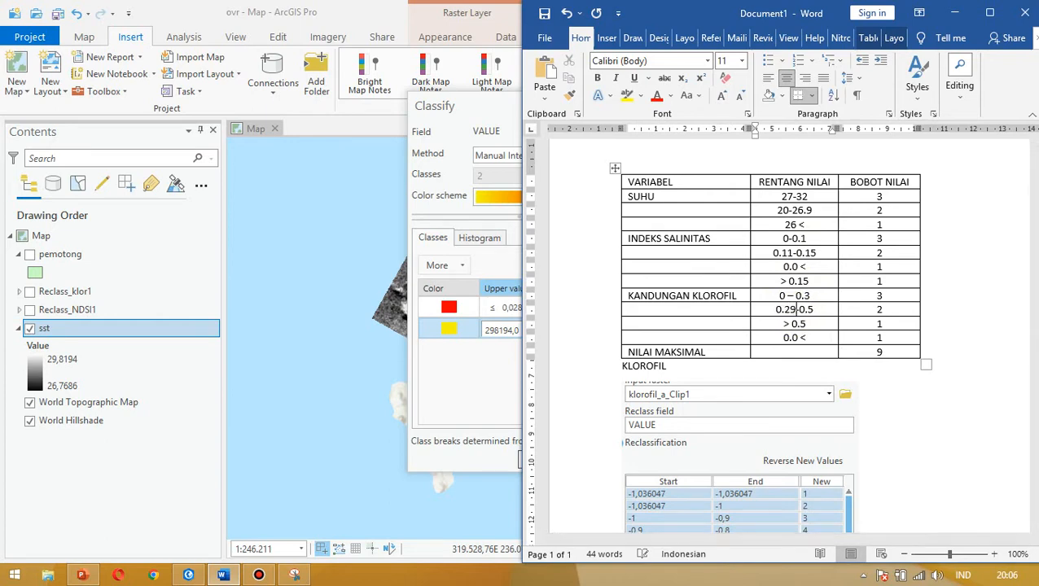
- Change the upper weight 1 limits to > 0.51 for KANDUNGAN KLOROFIL and > 0.151 for INDEKS SALINITAS
click(809, 324)
text(1)
click(811, 283)
text(1)
- Change the SUHU range with weight 1 to 19.9 < in the Word table
click(796, 226)
key(BackSpace)
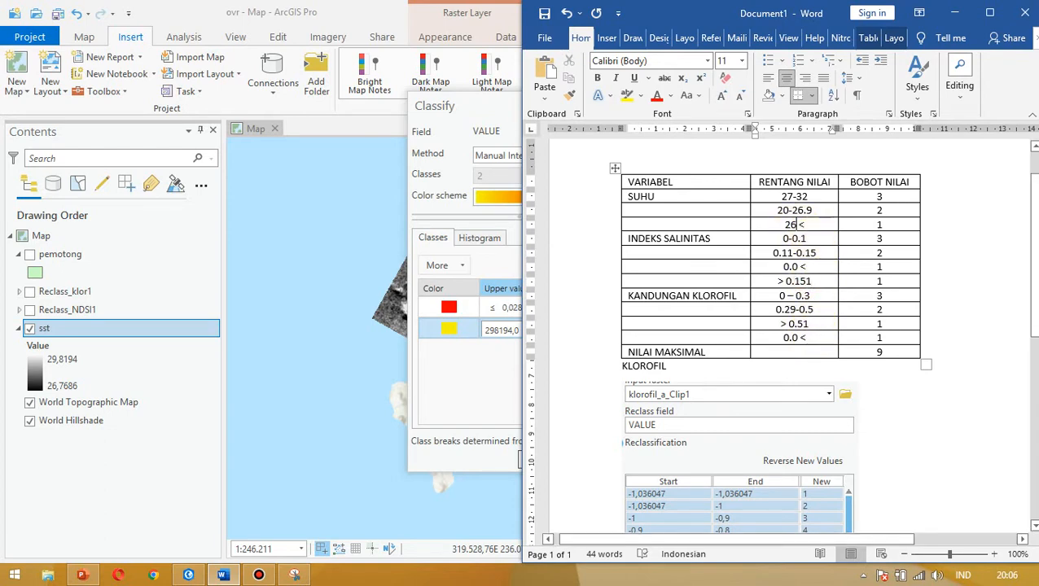
key(BackSpace)
text(19.9)
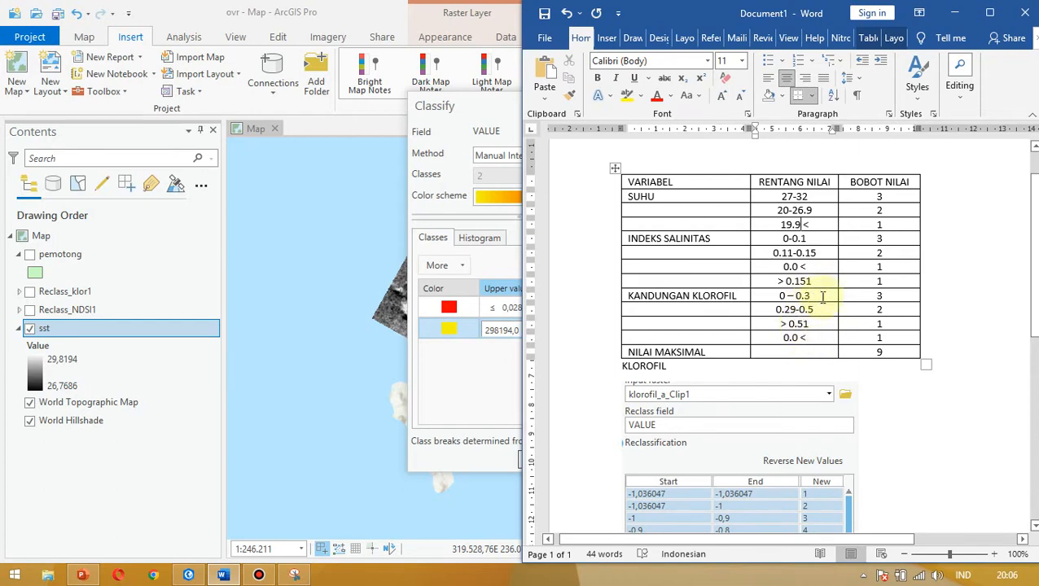
- Return to the sst classification in ArcGIS Pro and correct the second class's upper value to 29,8194
click(482, 385)
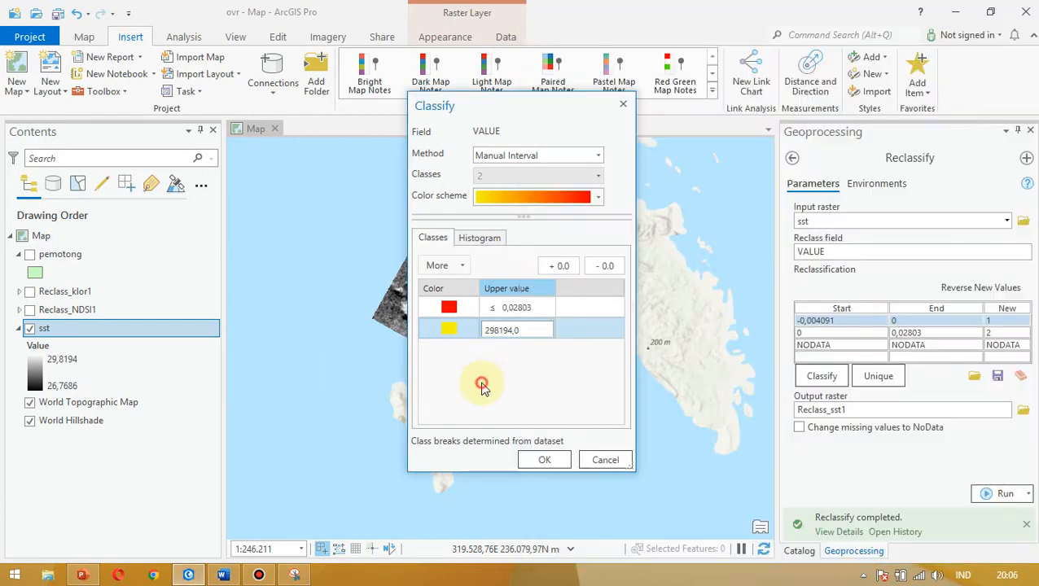
drag(536, 331, 464, 335)
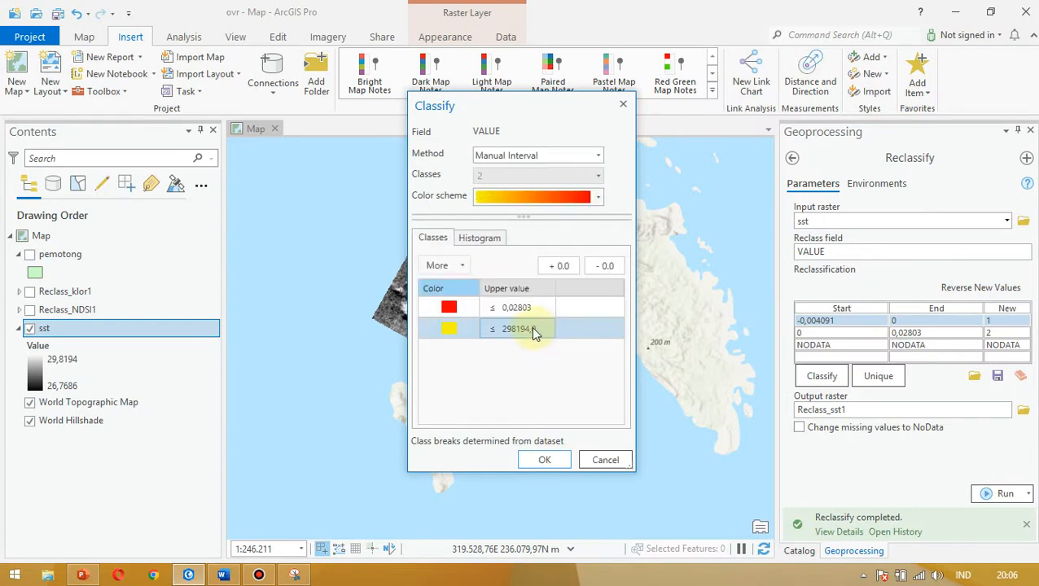
double_click(528, 333)
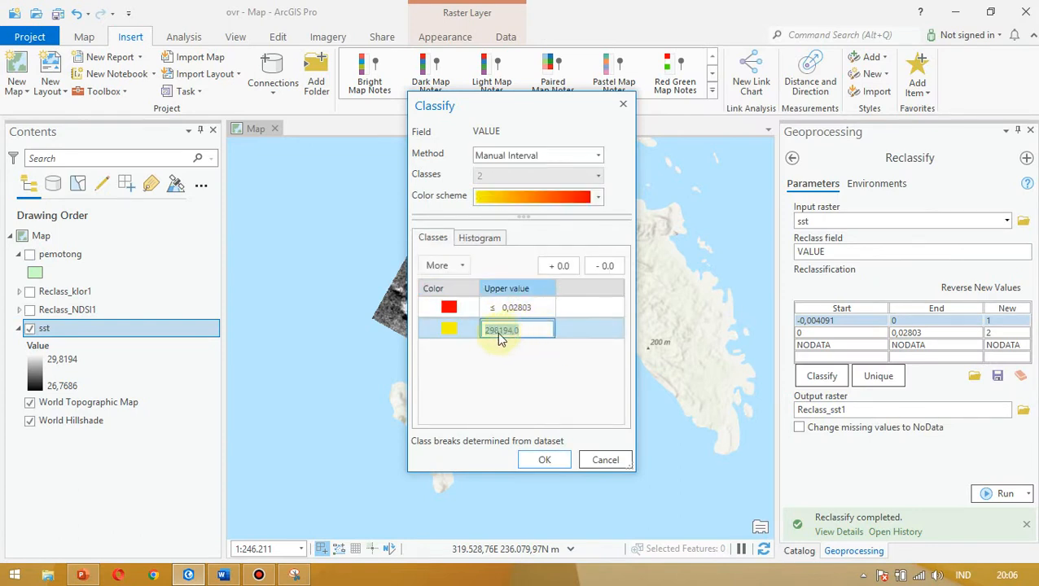
click(492, 330)
key(Right)
key(Delete)
key(Return)
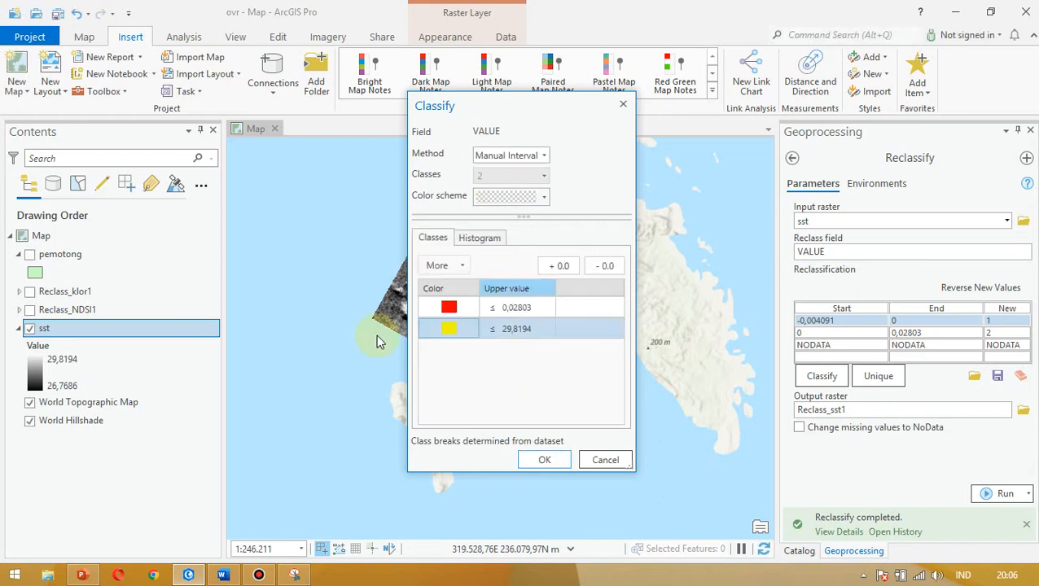
- Set the first class's upper value to 26,9, checking the SUHU limit in Word, and apply the classification
click(509, 312)
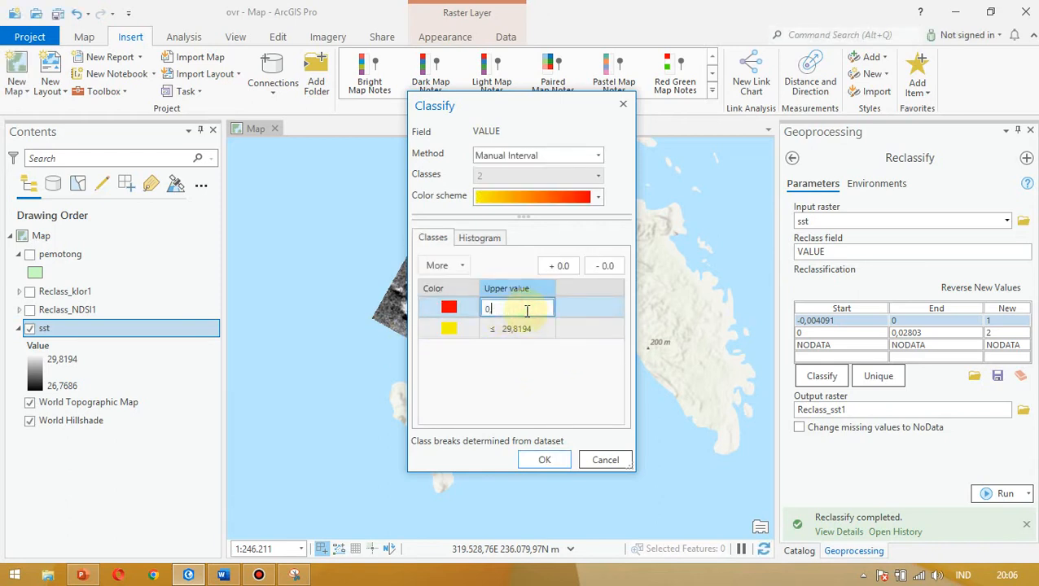
text(26,)
key(alt+Tab)
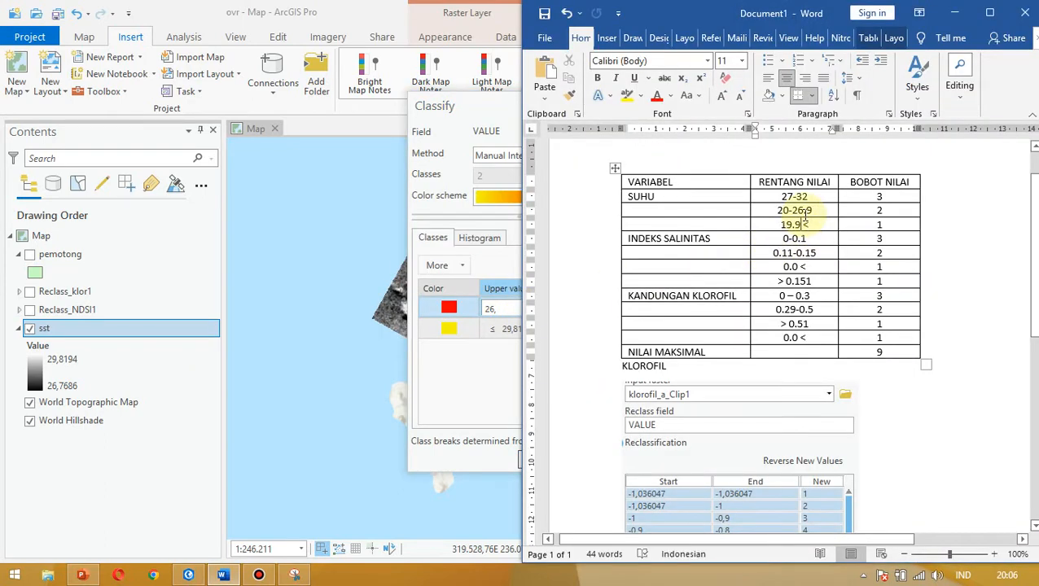
click(802, 223)
key(alt+Tab)
text(9)
click(543, 356)
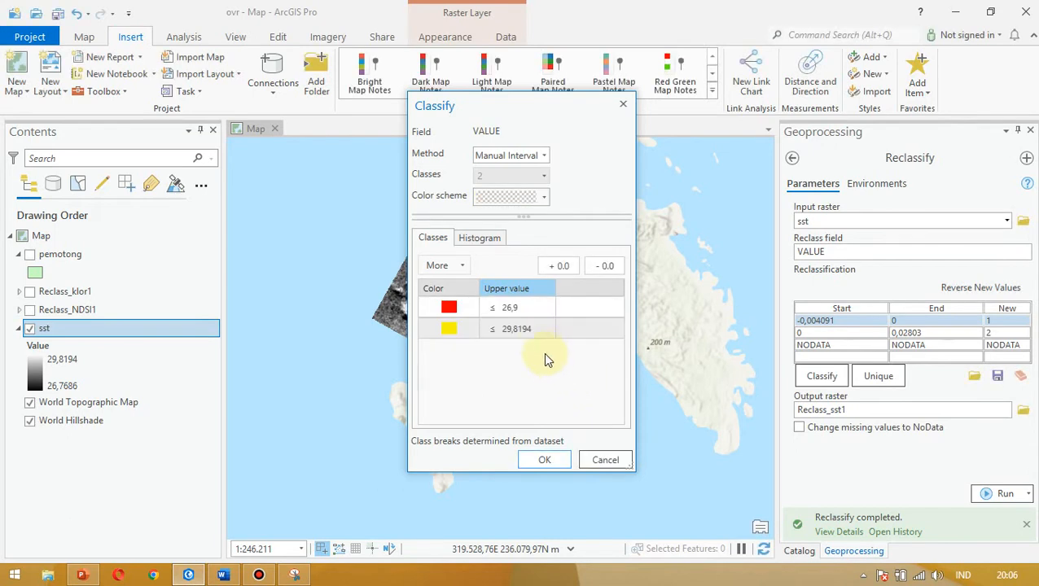
click(545, 460)
- Run Reclassify on sst with output Reclass_sst1, and remove the resulting layer from the map
click(1000, 494)
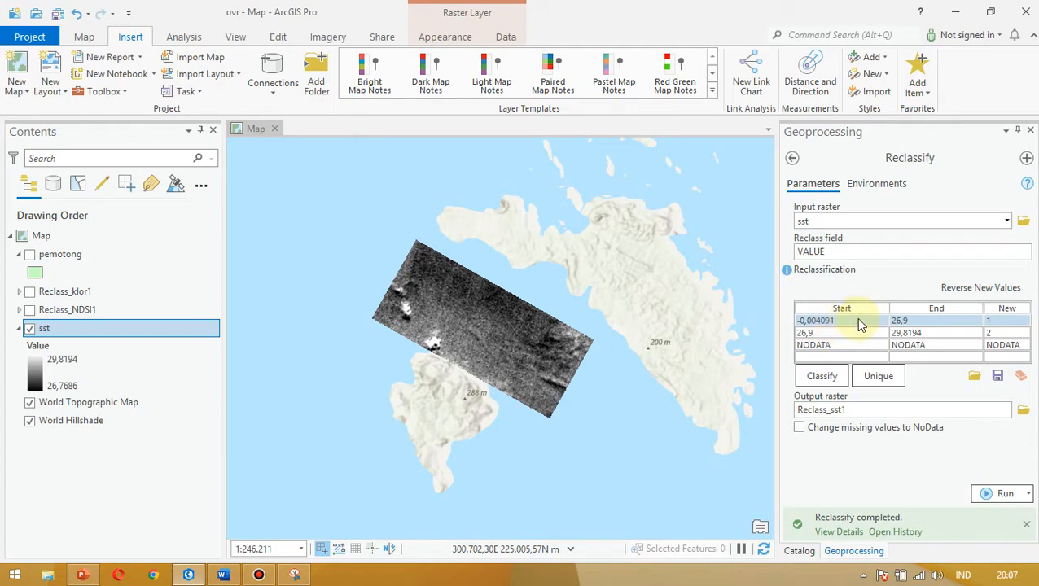
click(1006, 497)
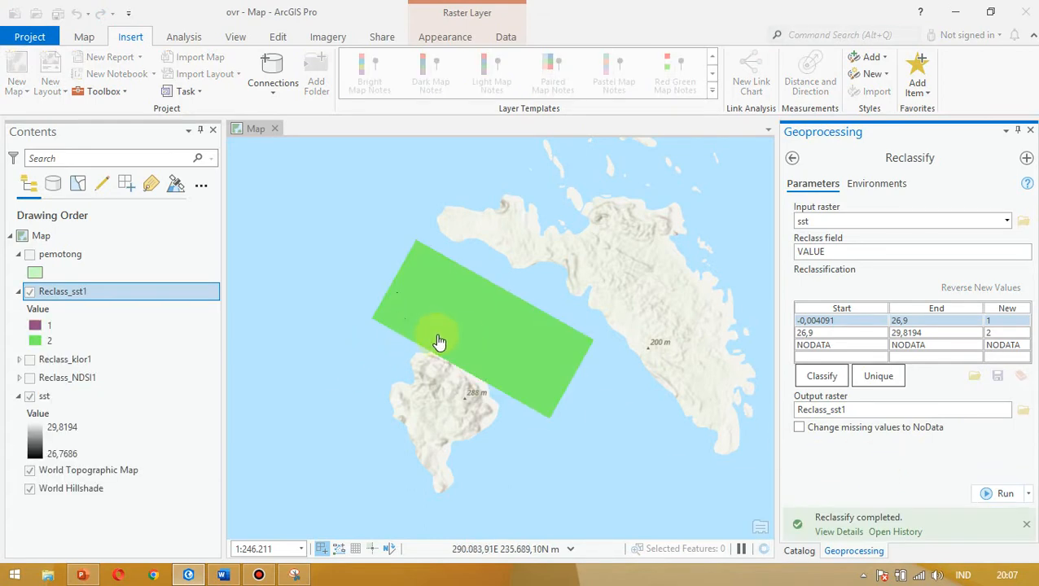
right_click(89, 291)
click(148, 30)
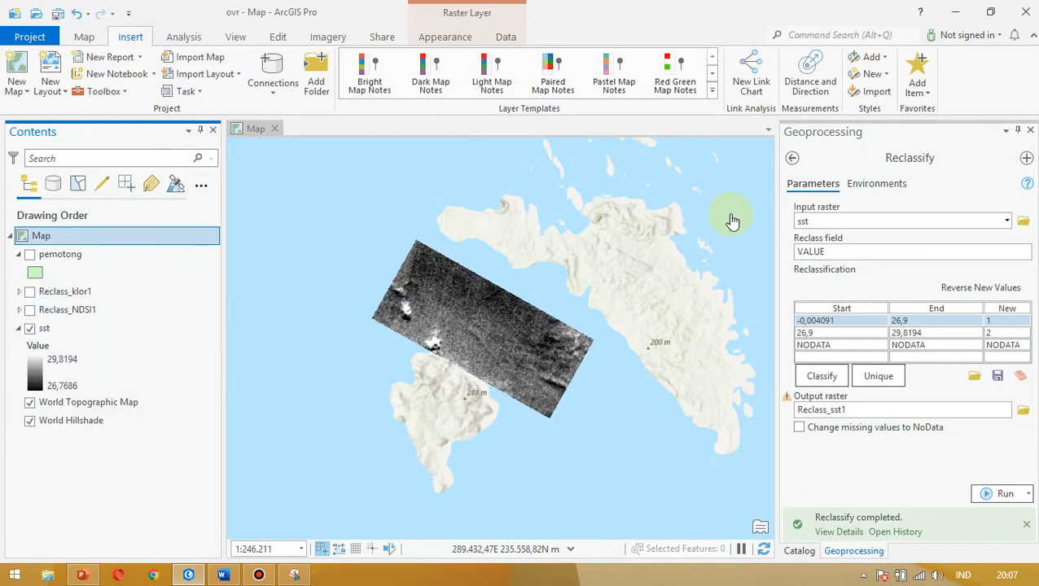
- Open a fresh Reclassify tool from the Spatial Analyst Tools with sst as the input raster
click(791, 158)
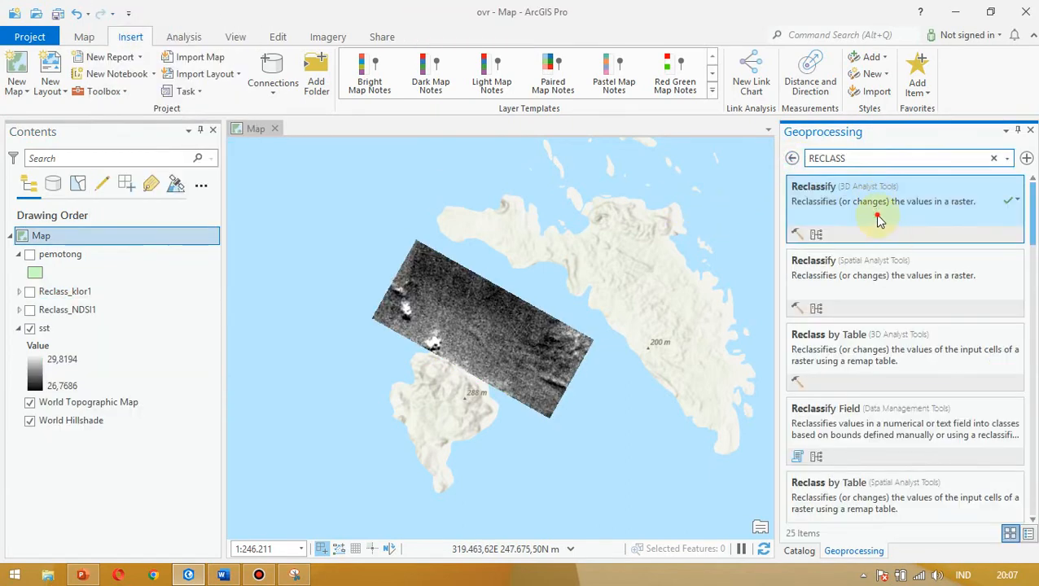
click(878, 218)
click(791, 158)
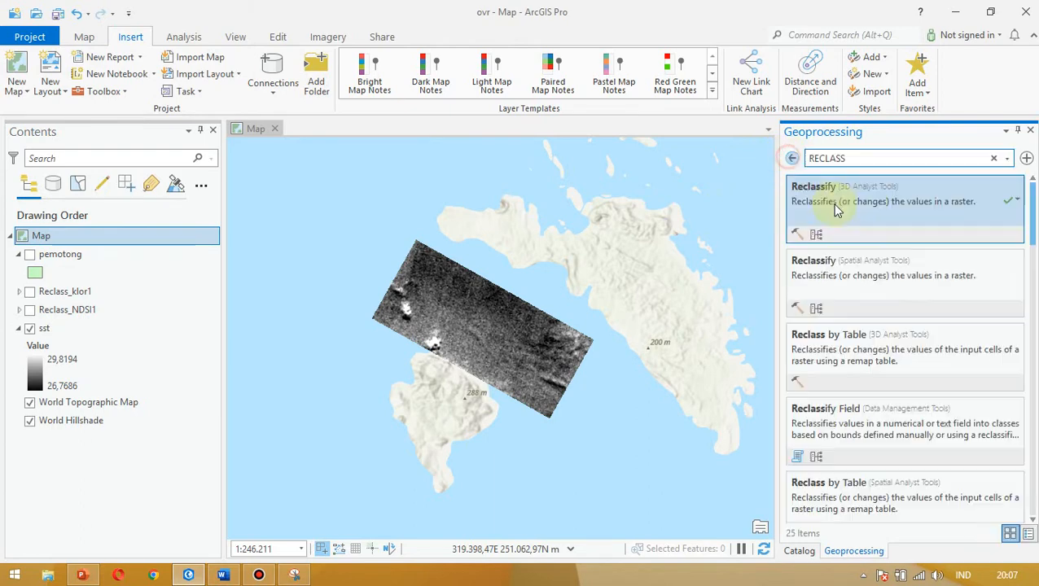
click(895, 278)
click(1007, 220)
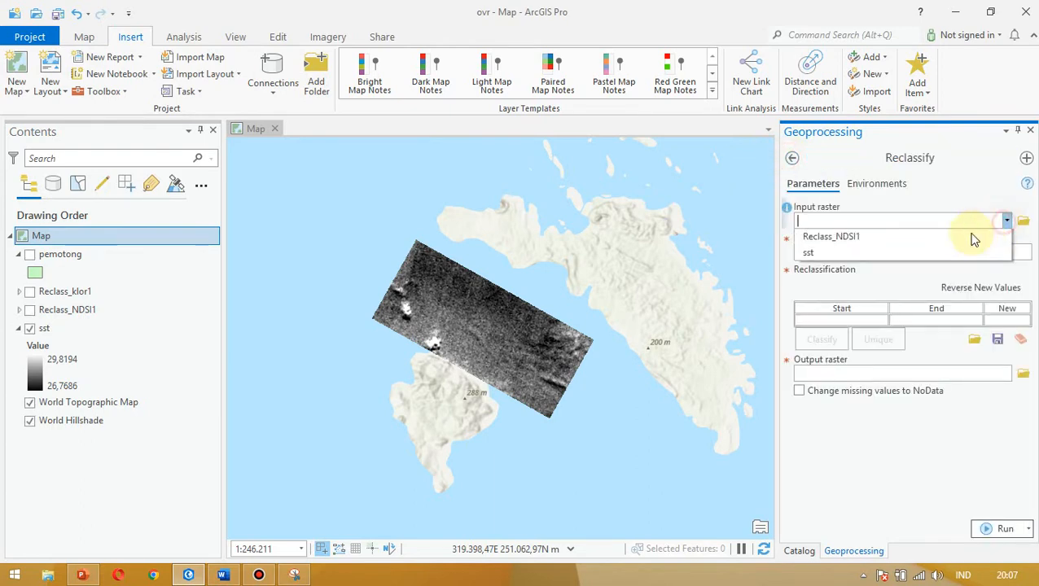
click(893, 270)
- Open the class breaks for sst and reduce the number of classes to 2
click(819, 345)
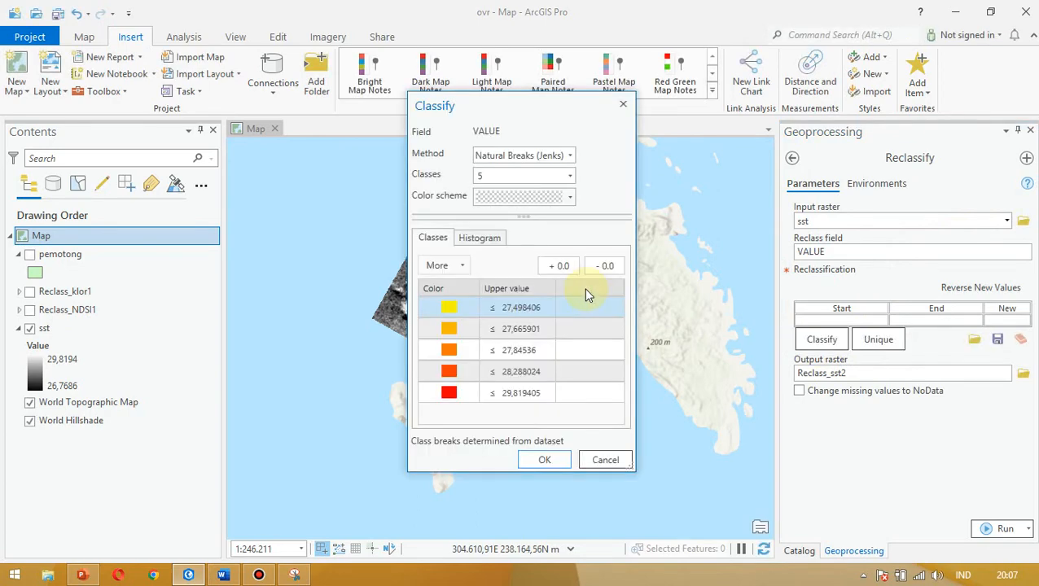
click(599, 176)
scroll(548, 225, up, 3)
click(524, 217)
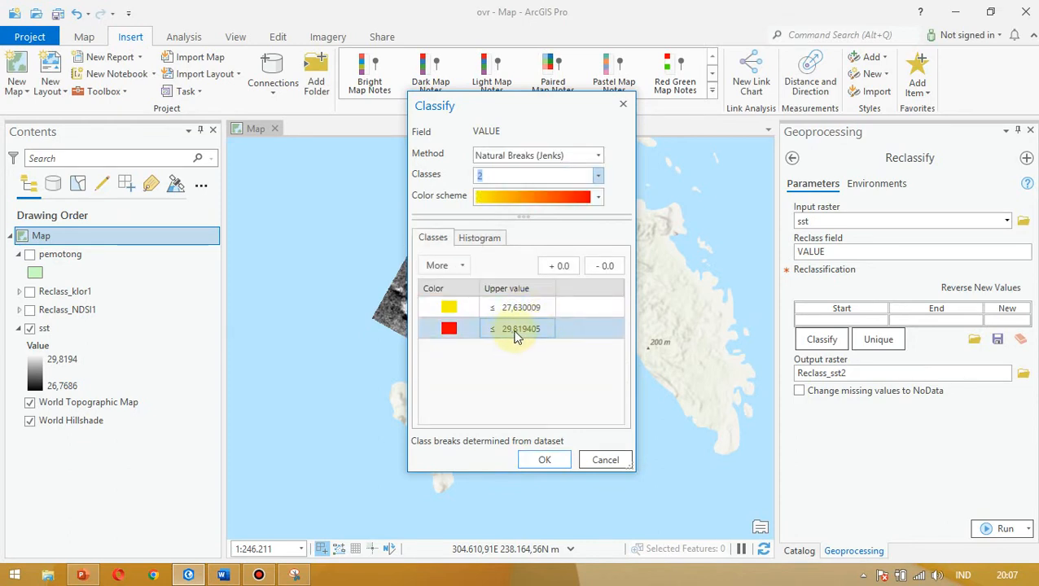
- Set the upper values of the two sst classes to 26,9 and 29,8194, and apply the classification
double_click(541, 331)
click(541, 329)
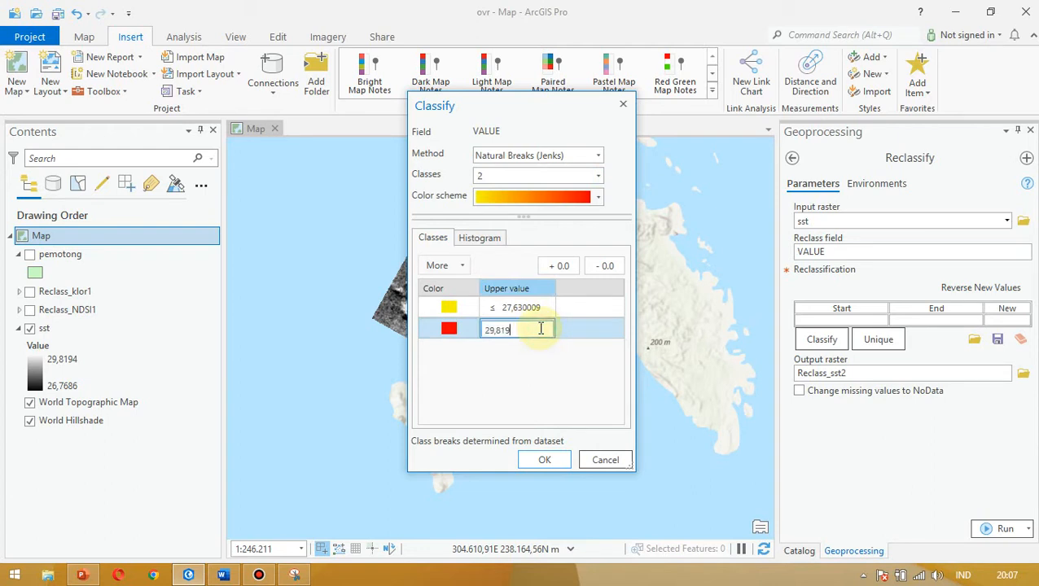
click(534, 307)
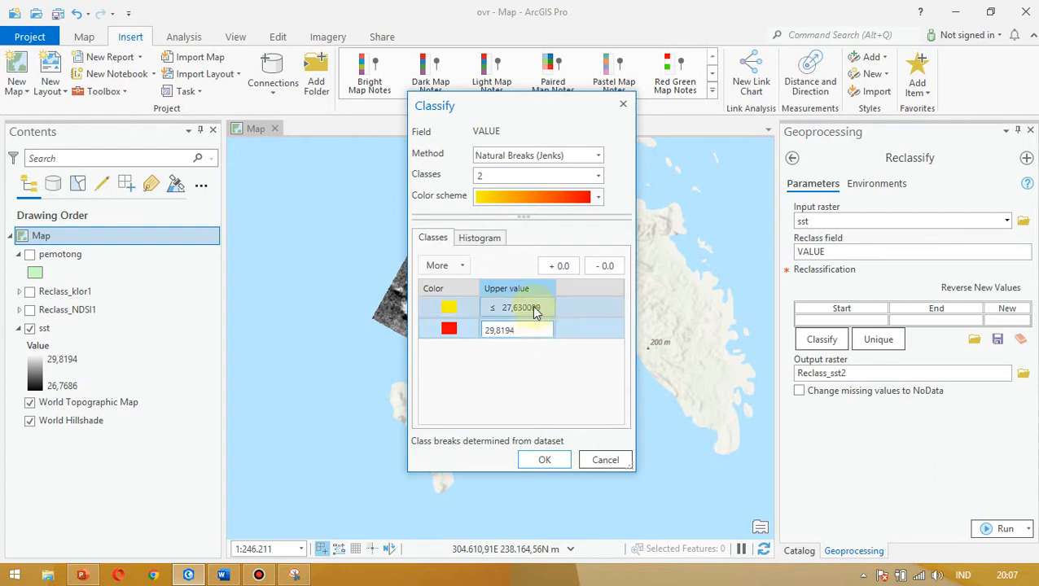
double_click(534, 307)
click(537, 308)
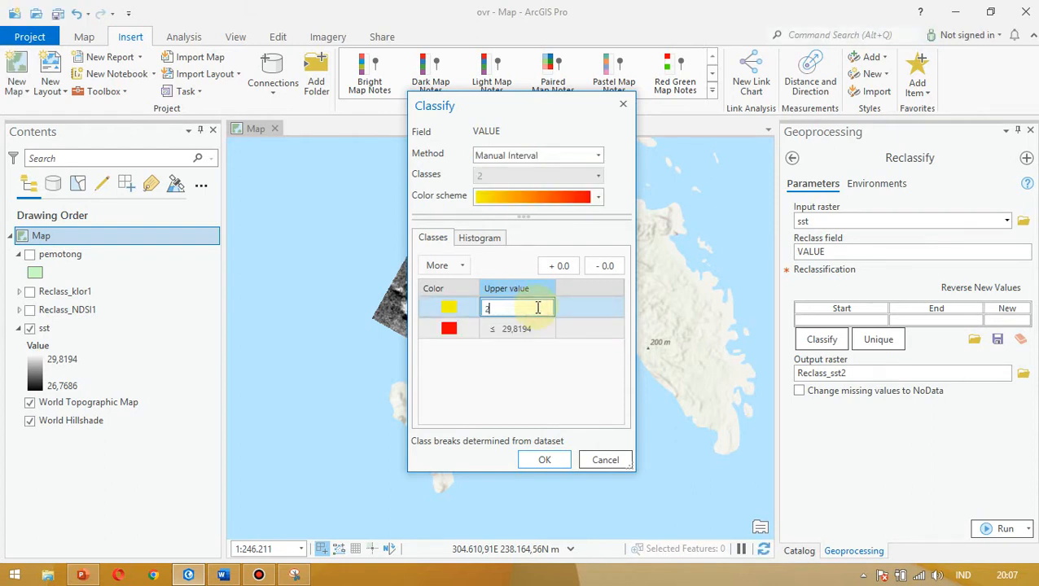
text(6)
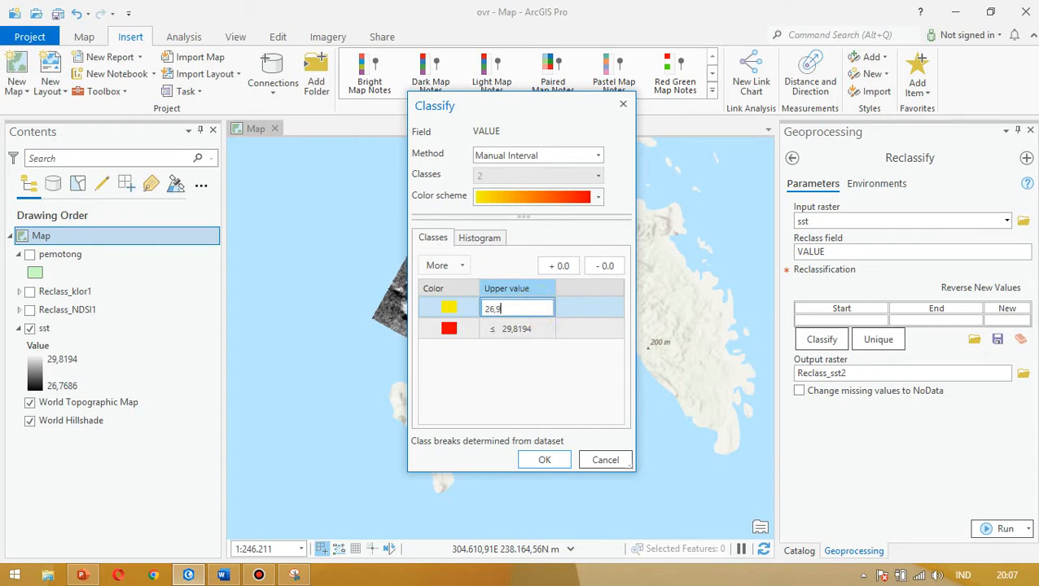
text(,9)
click(565, 376)
click(541, 460)
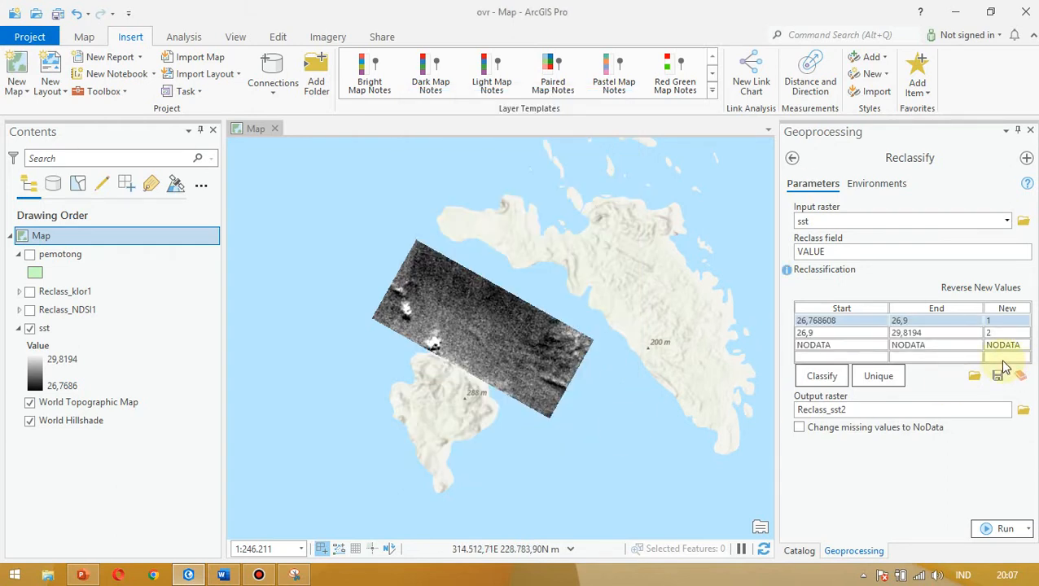
- Run Reclassify on sst with output Reclass_sst2, and remove the original sst layer from the map
click(1006, 529)
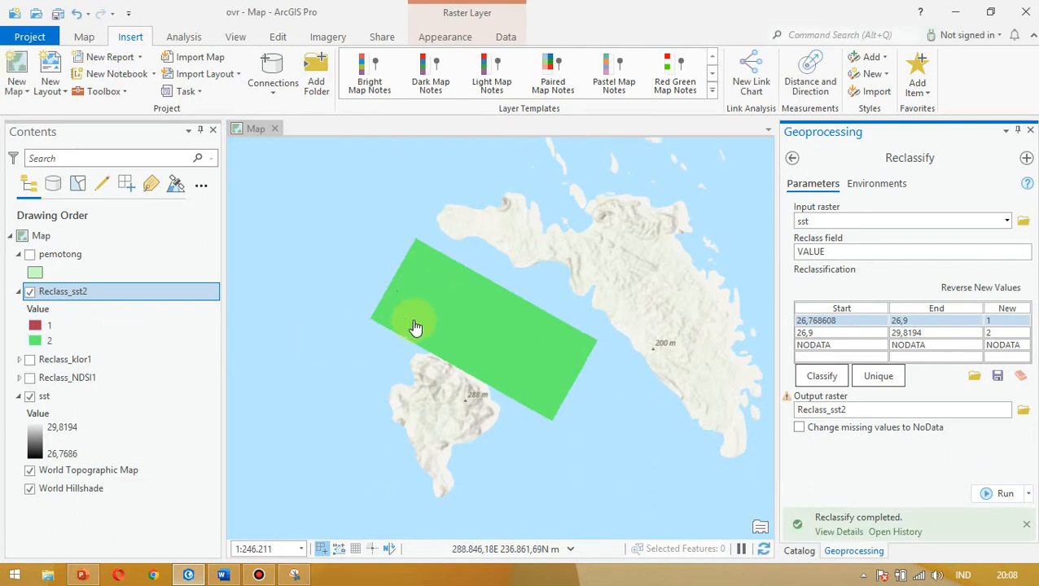
scroll(416, 326, up, 4)
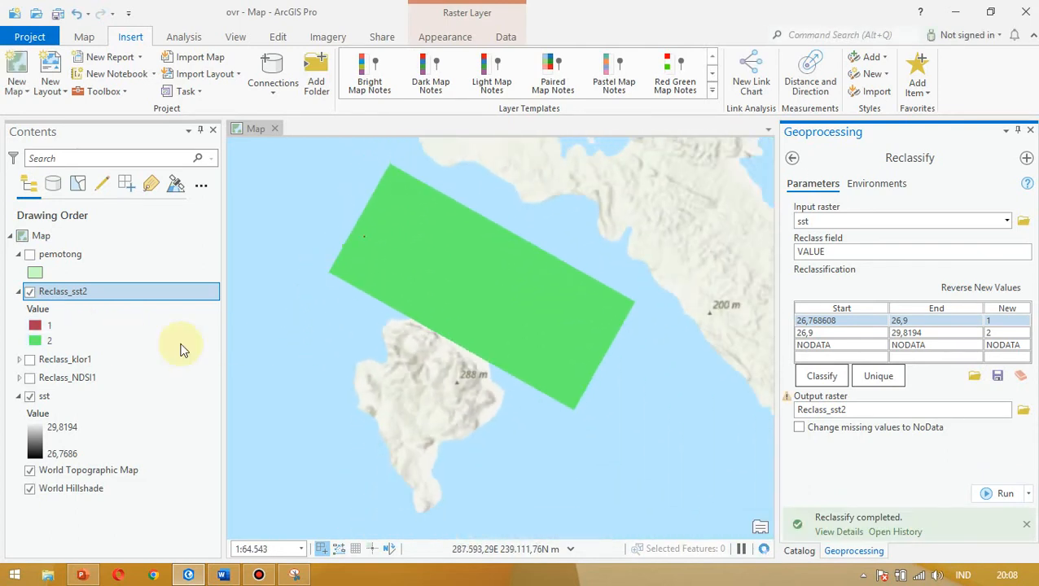
click(65, 397)
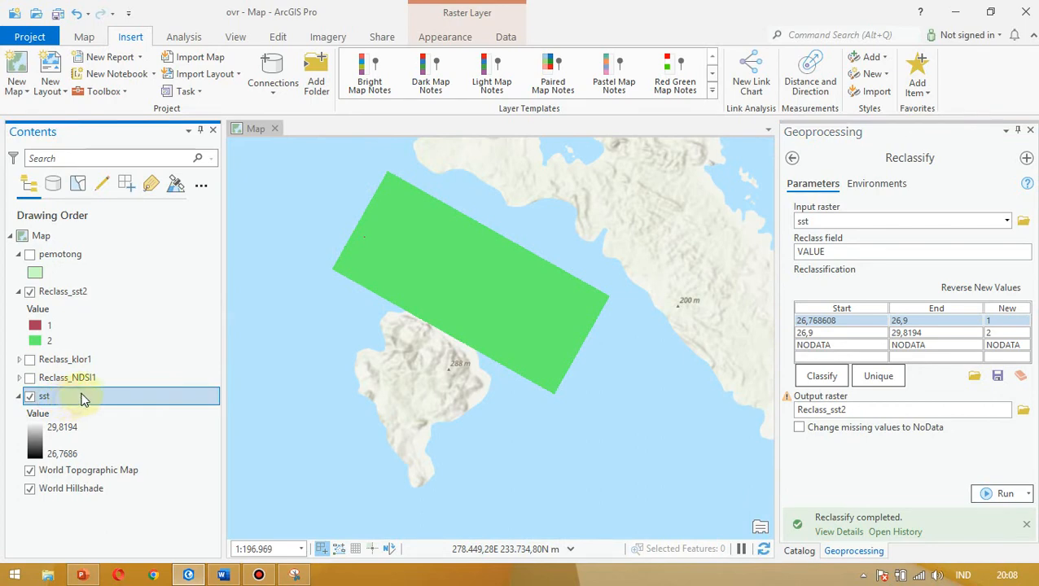
right_click(79, 399)
click(131, 30)
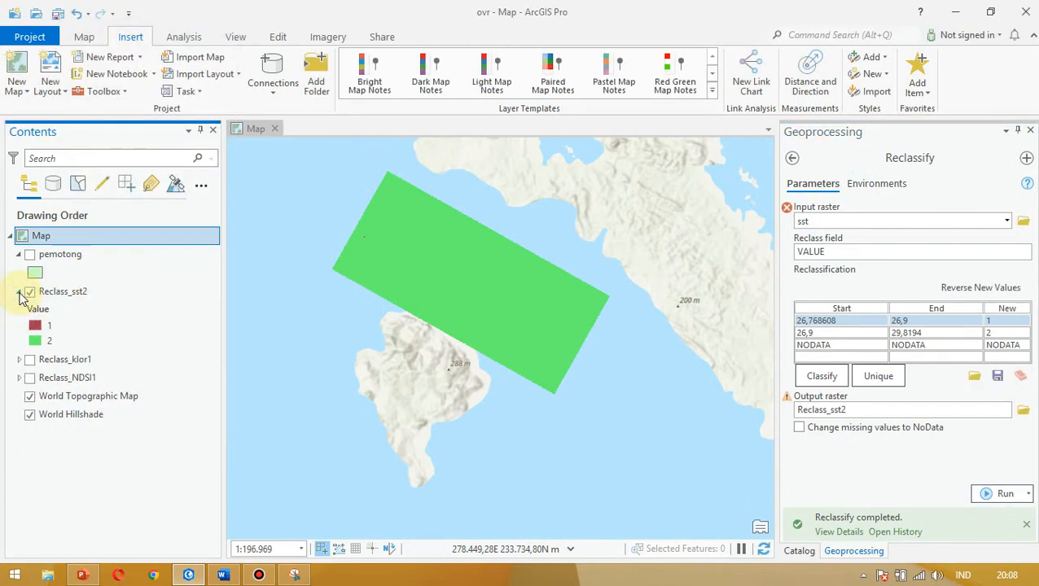
click(19, 294)
click(796, 551)
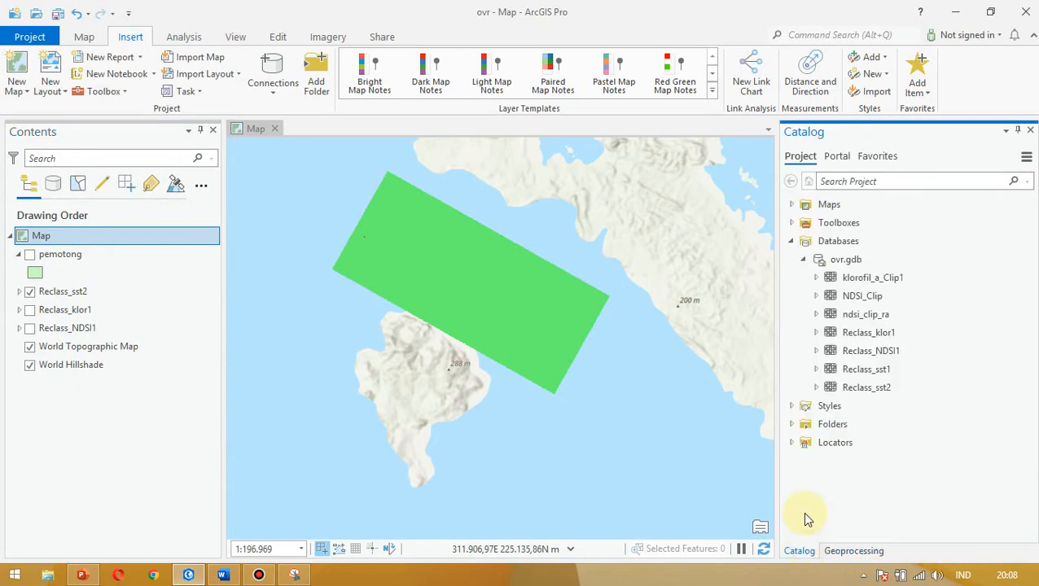
click(184, 38)
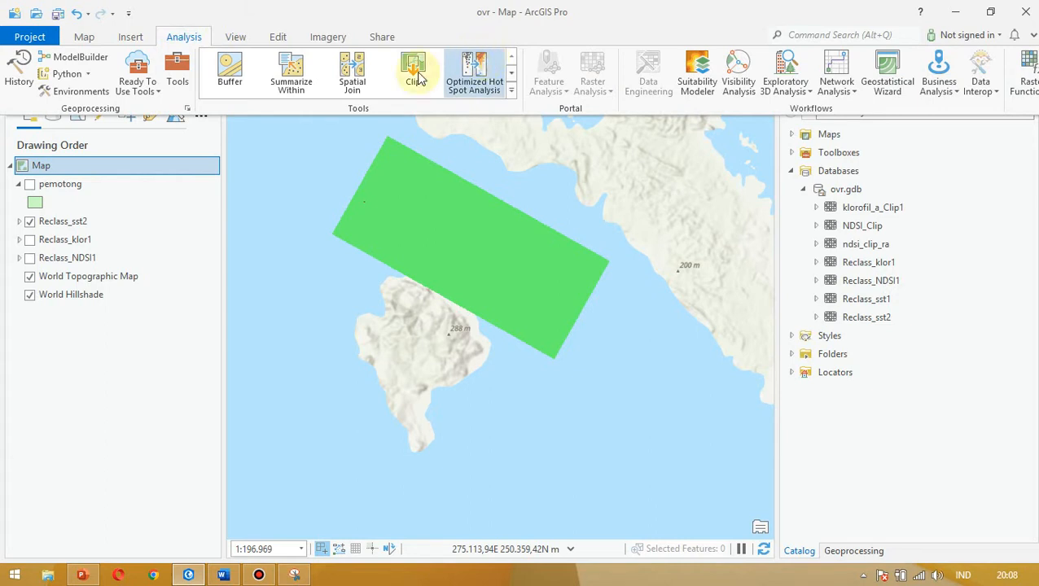
click(850, 554)
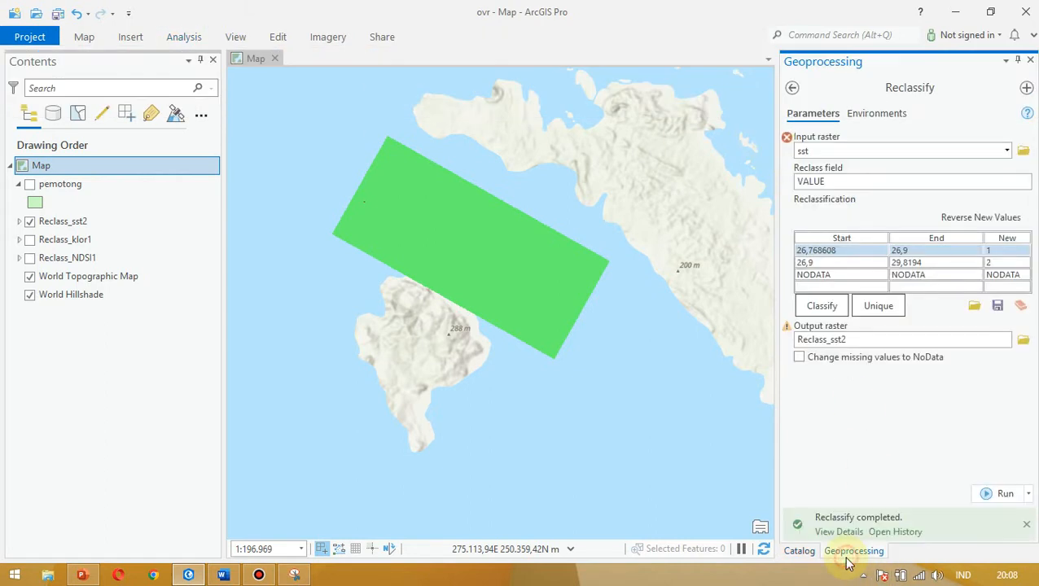
click(194, 37)
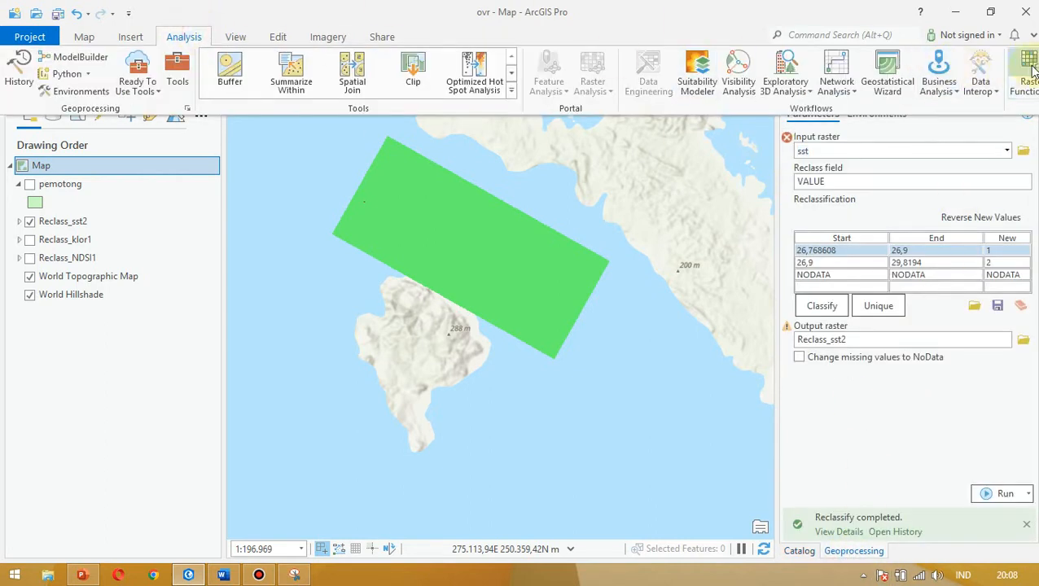
click(1033, 35)
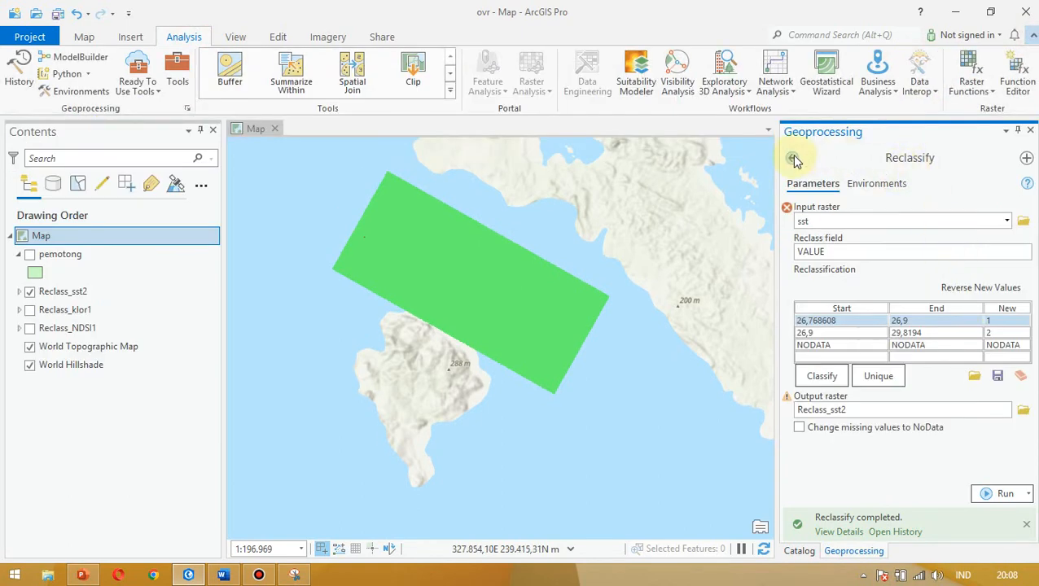
- Find the Union analysis tool and try to choose its input features from the map layers
click(794, 161)
text(U)
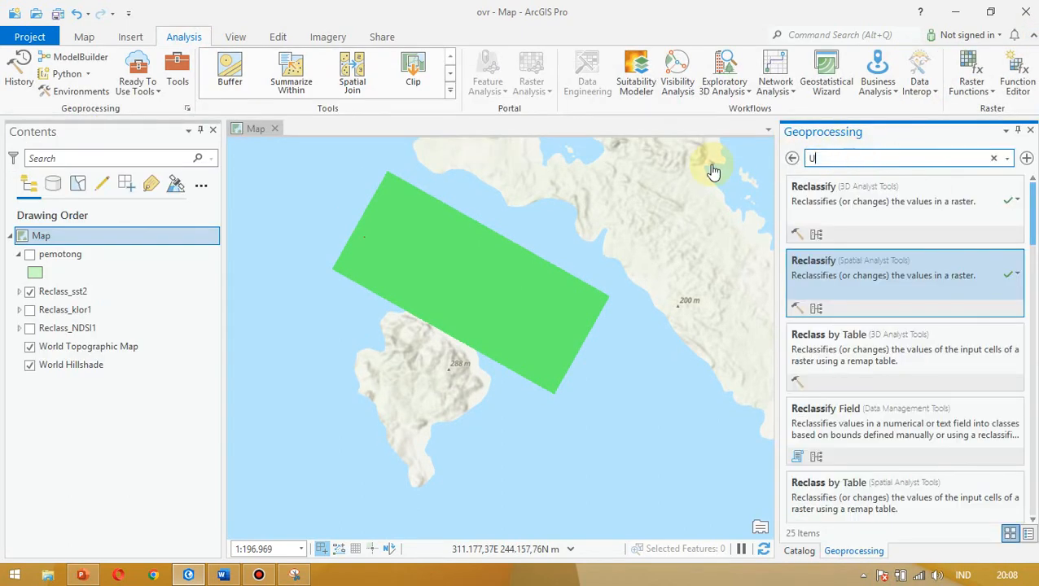
text(NION)
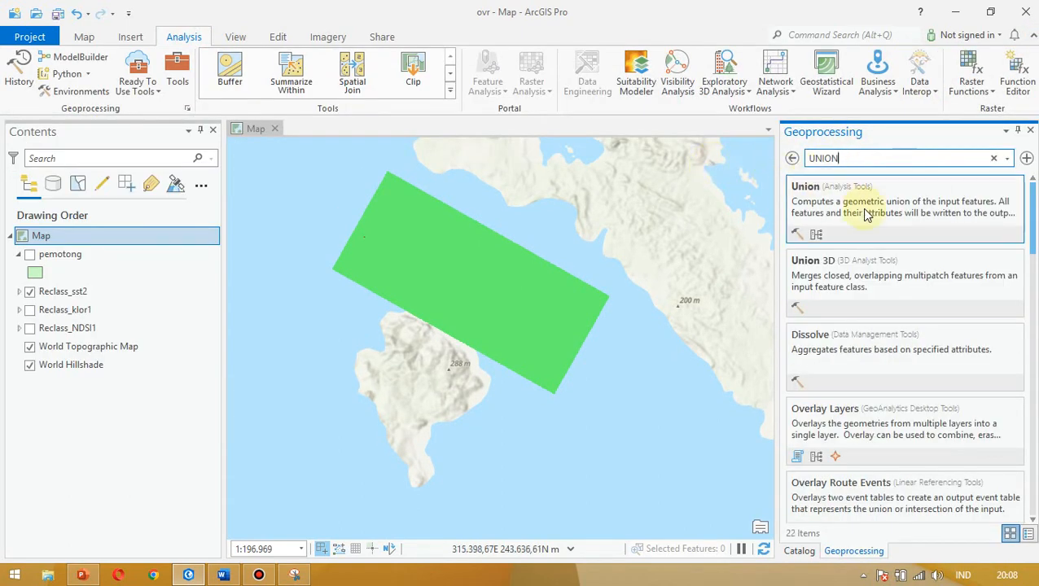
click(889, 225)
click(926, 225)
click(926, 224)
click(926, 224)
click(926, 224)
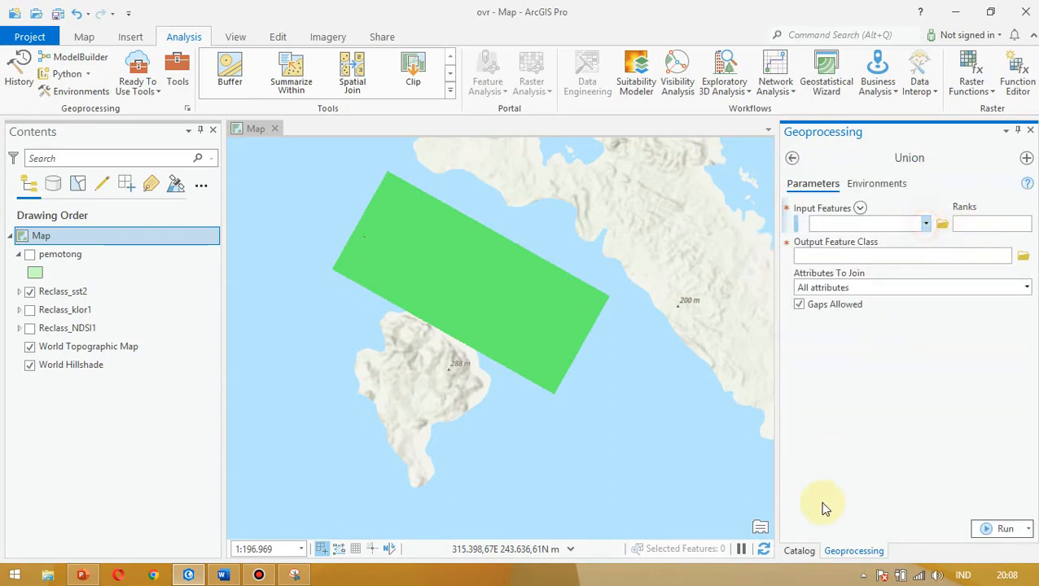
click(799, 550)
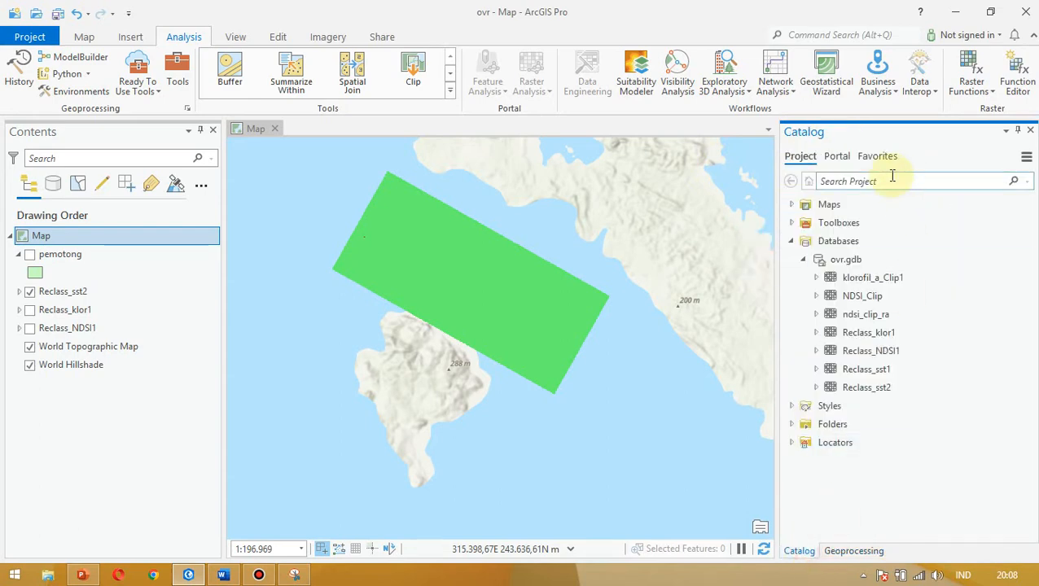
click(853, 551)
click(795, 157)
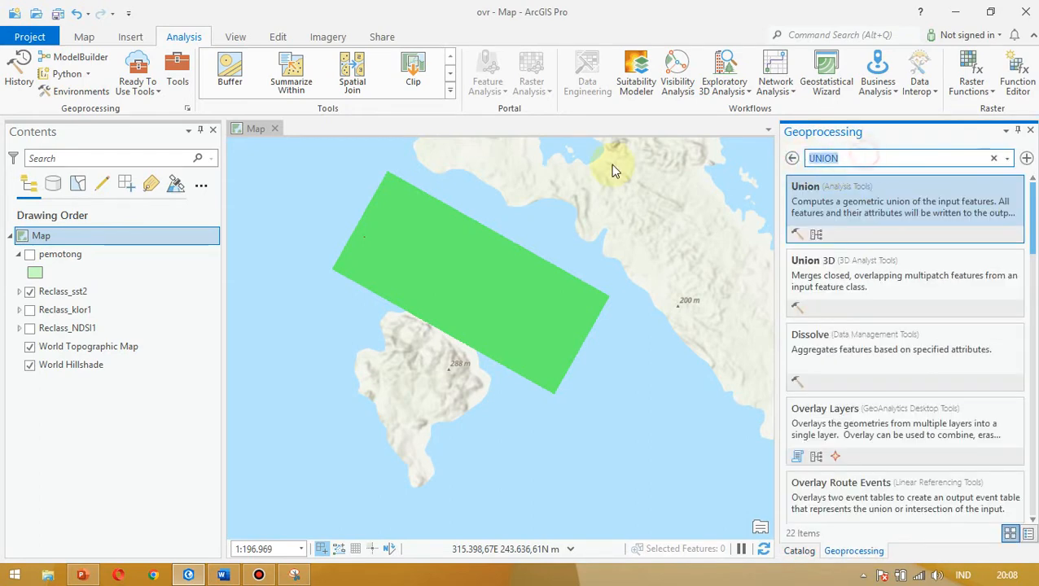
- Find and open the Raster to Polygon conversion tool, and choose Reclass_sst2 as the input raster
text(RASTER)
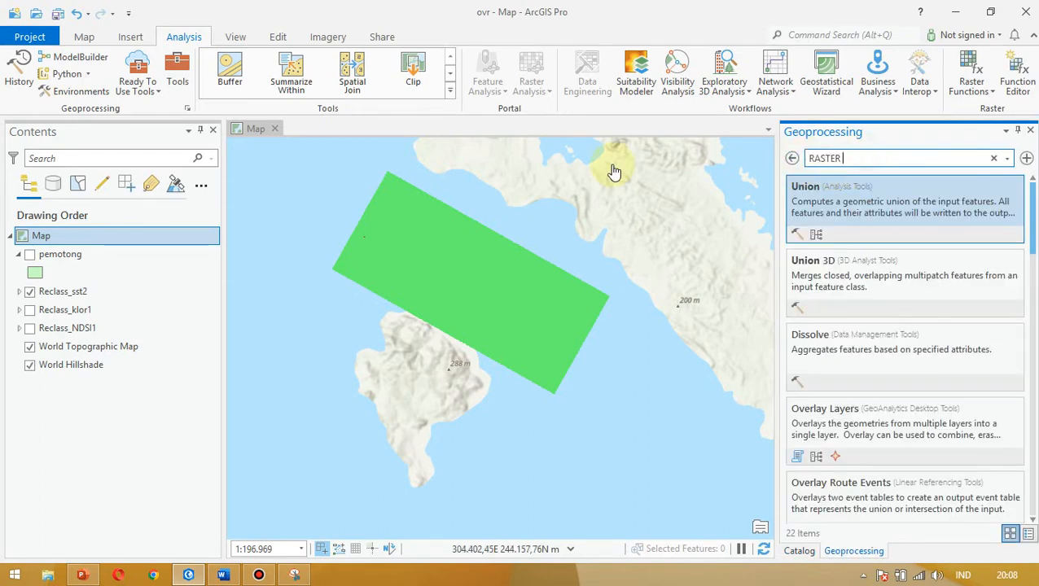
text( TO POLY)
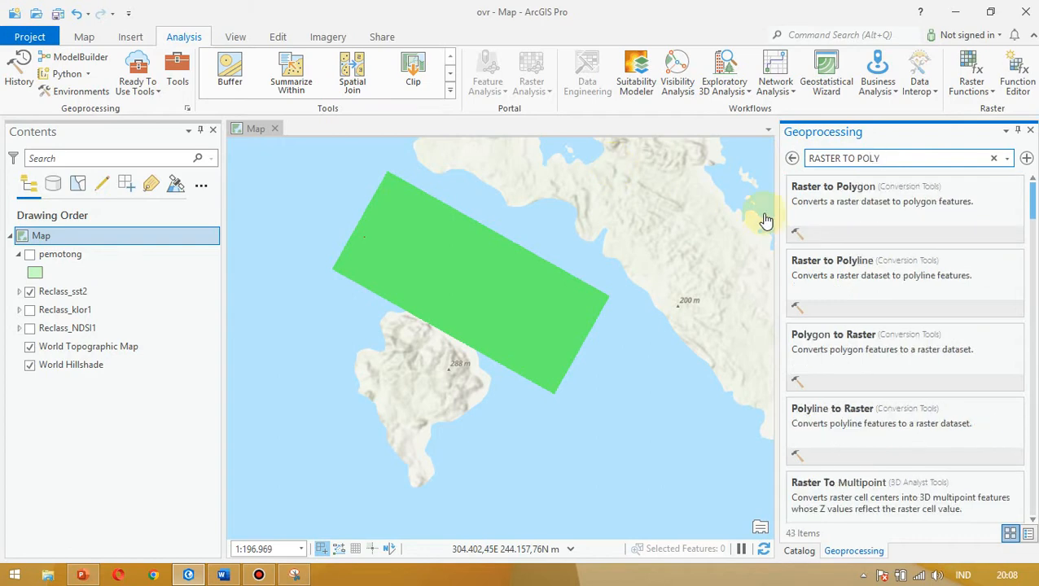
click(888, 214)
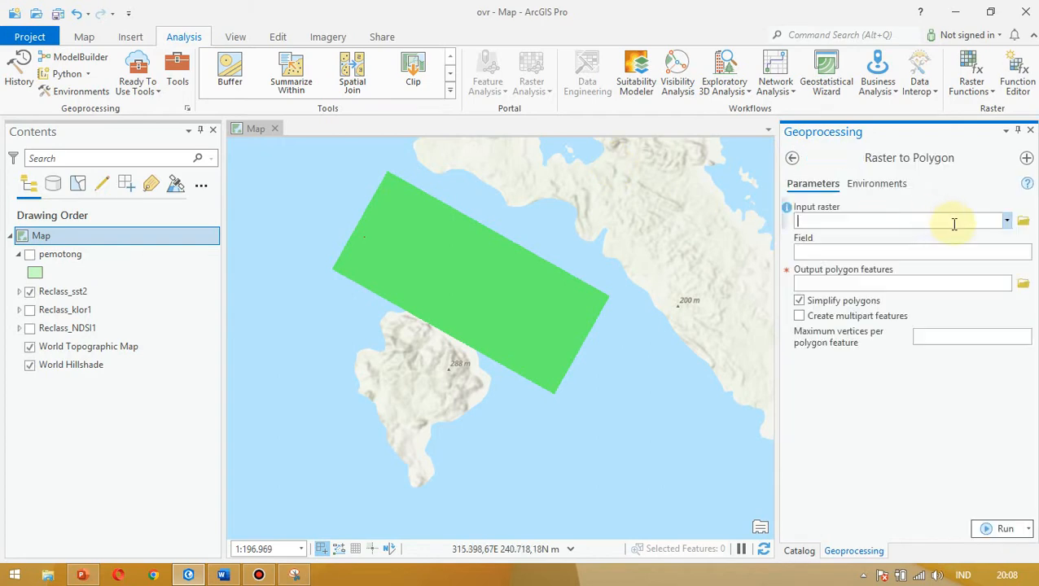
click(1006, 221)
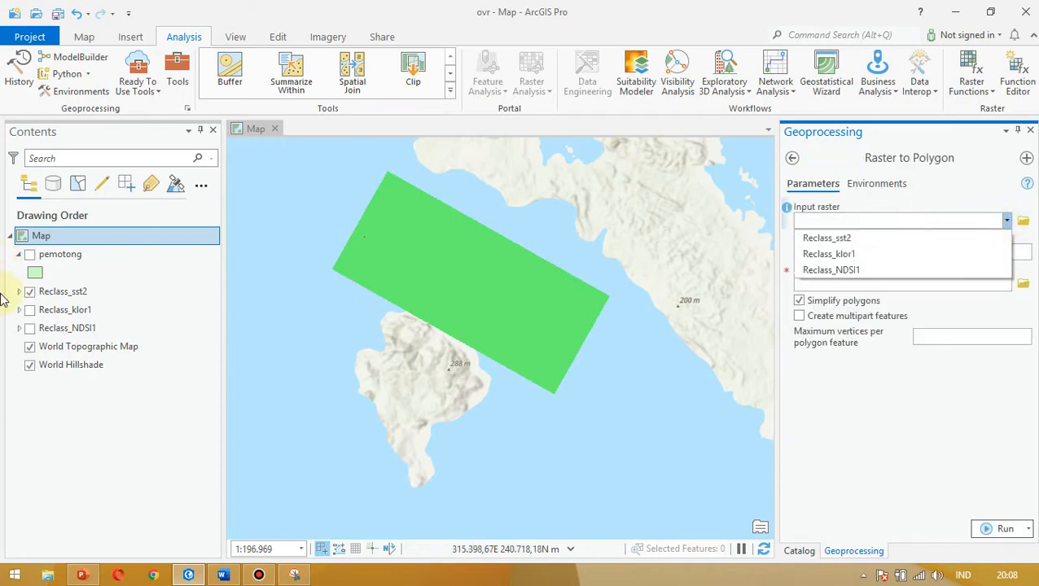
click(847, 238)
- Name the output polygon features poly_SST, turn off polygon simplification, and run the conversion
click(876, 282)
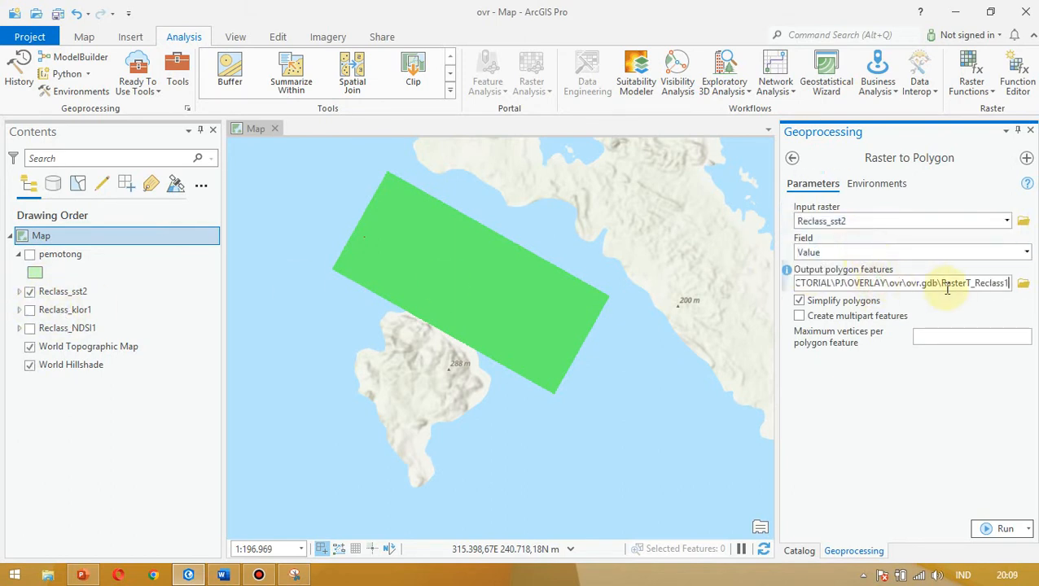
drag(972, 283, 949, 283)
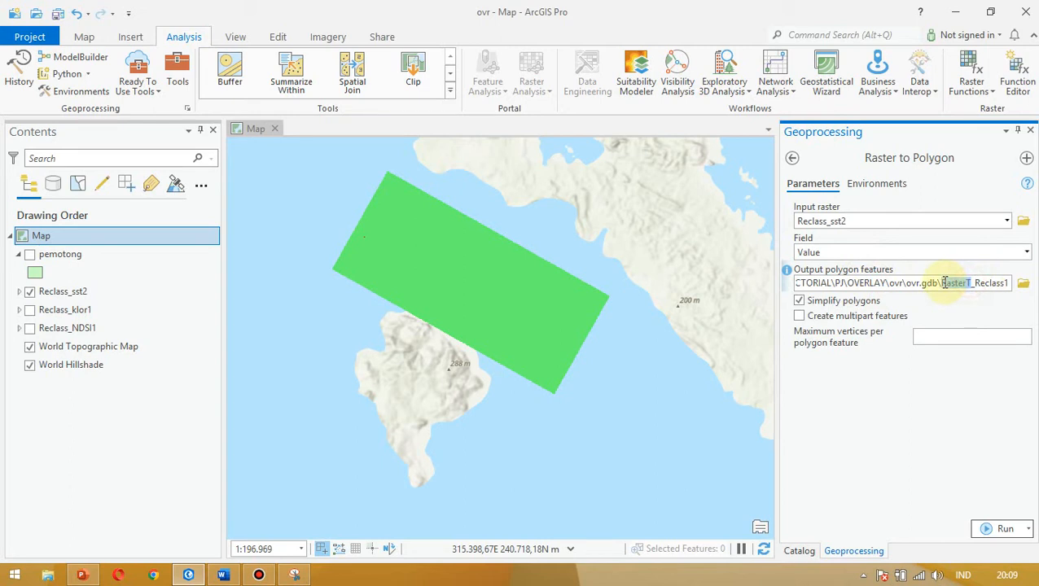
text(poly)
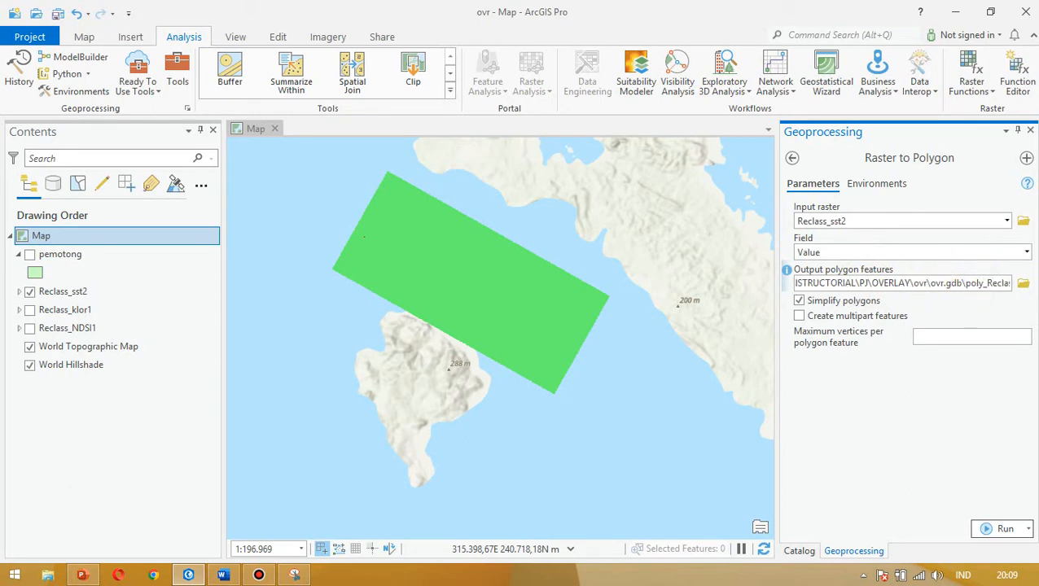
key(shift+End)
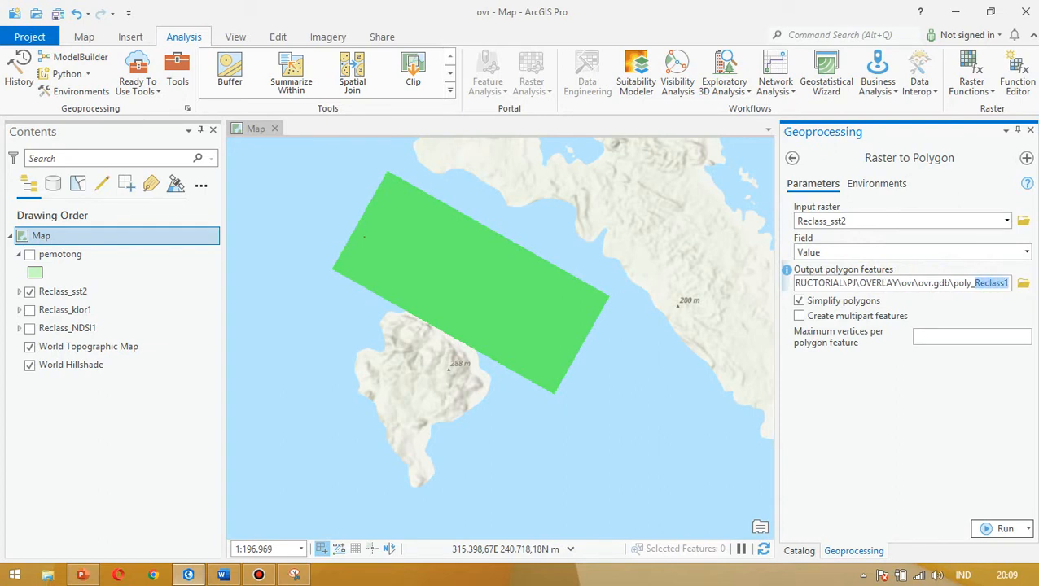
text(SST)
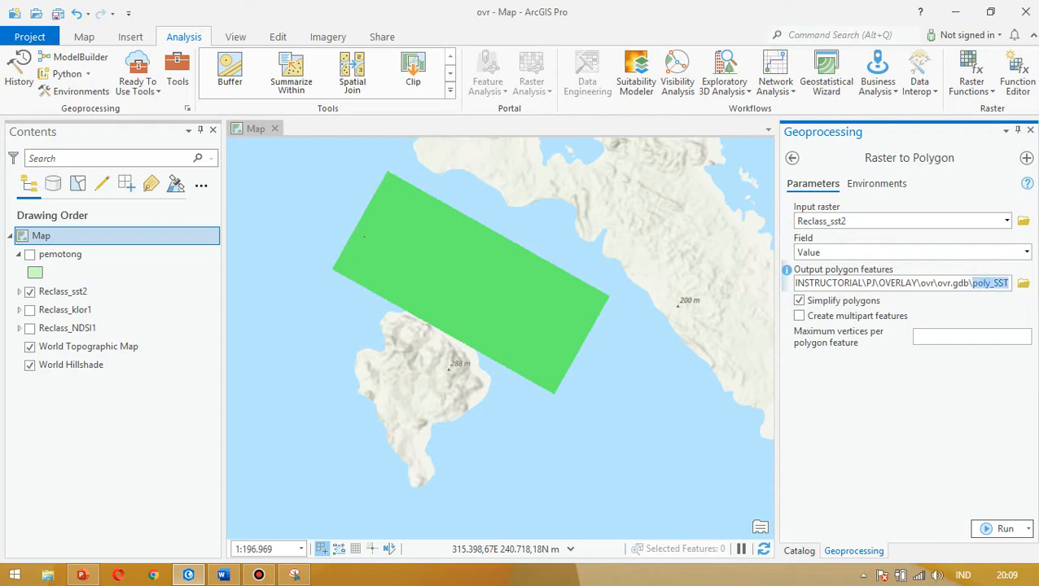
click(799, 301)
click(1002, 530)
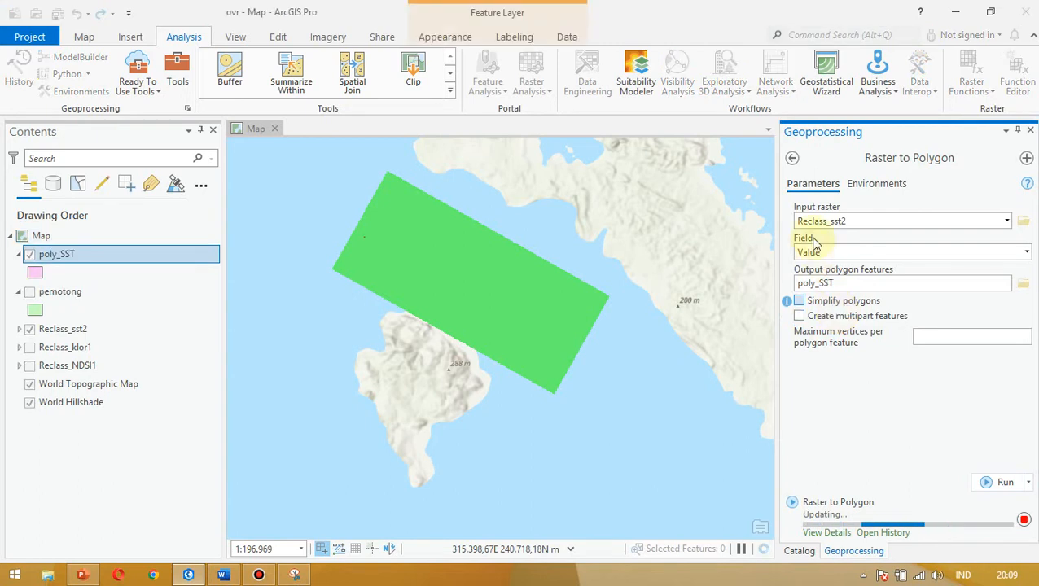
- Convert the Reclass_klor1 raster to unsimplified polygons with the output name poly_KLOROFIL
click(1005, 221)
click(980, 253)
click(905, 283)
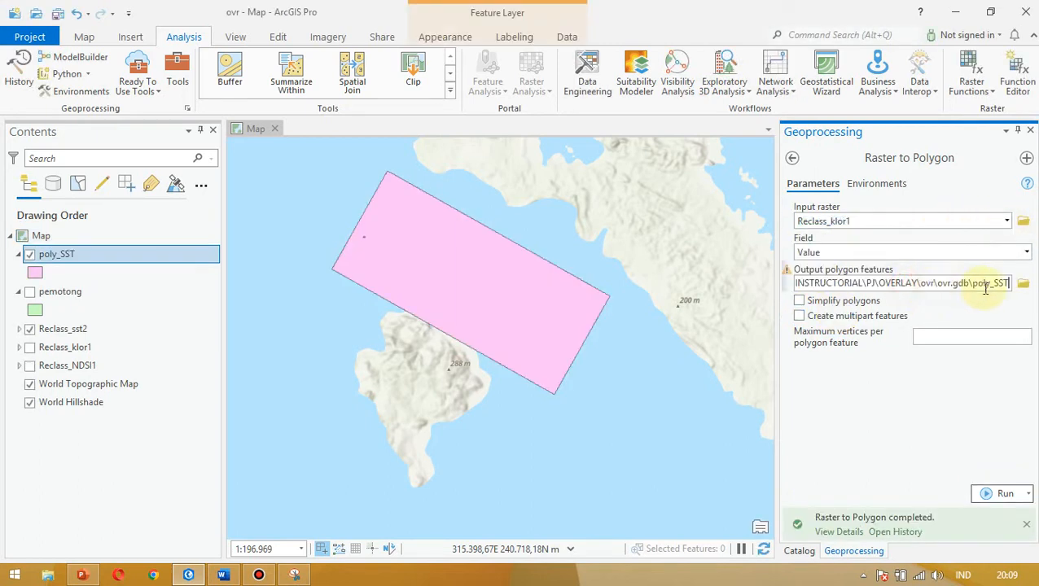
drag(988, 283, 1004, 283)
click(1010, 284)
key(BackSpace)
key(BackSpace)
key(BackSpace)
key(BackSpace)
text(_KLOROFIL)
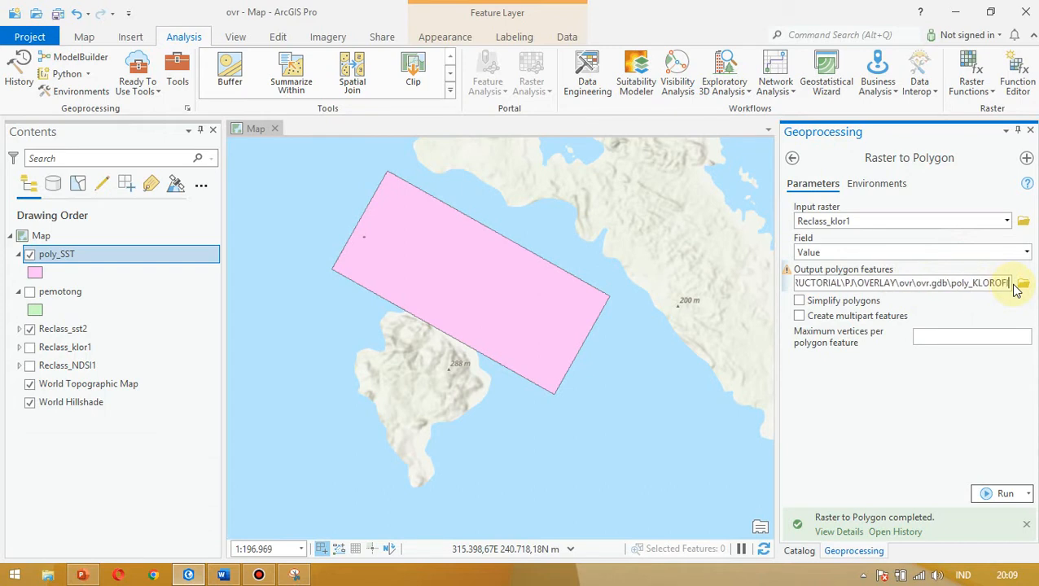
click(1004, 493)
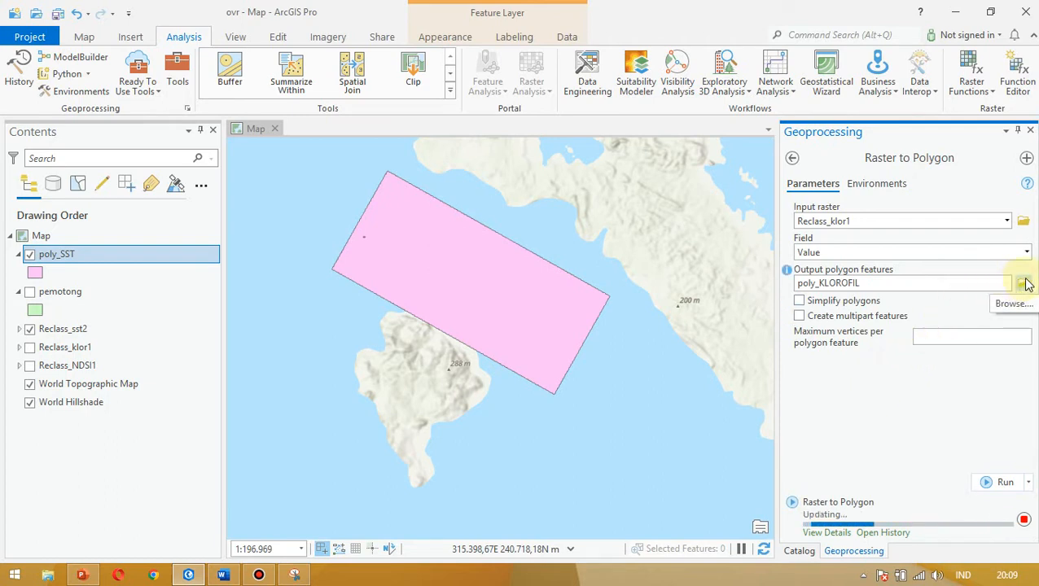
- Convert the Reclass_NDSI1 raster to unsimplified polygons with the output name poly_NDSI
click(1007, 223)
click(834, 271)
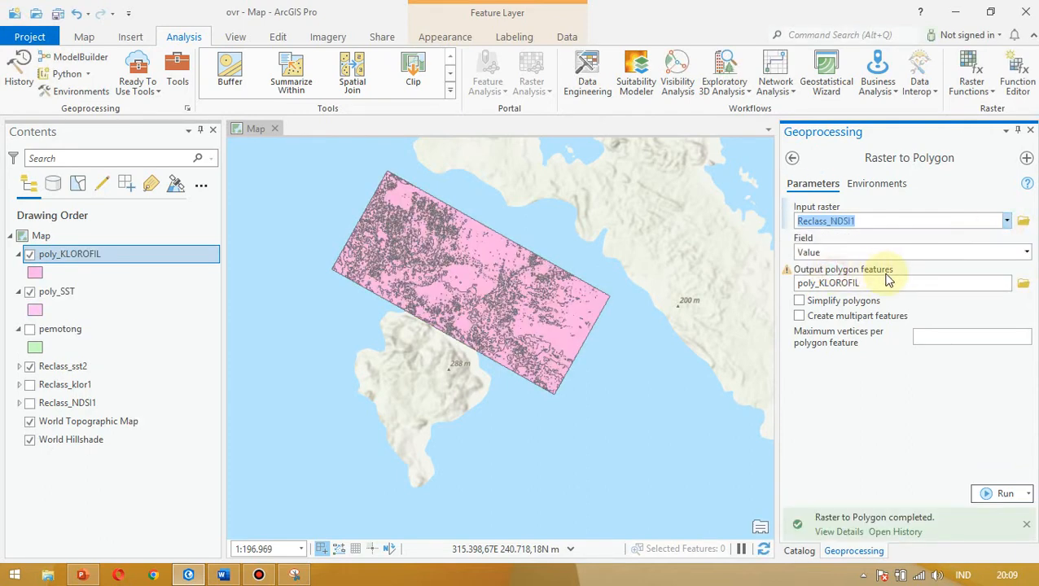
click(888, 282)
key(BackSpace)
key(BackSpace)
key(BackSpace)
text(NDSI)
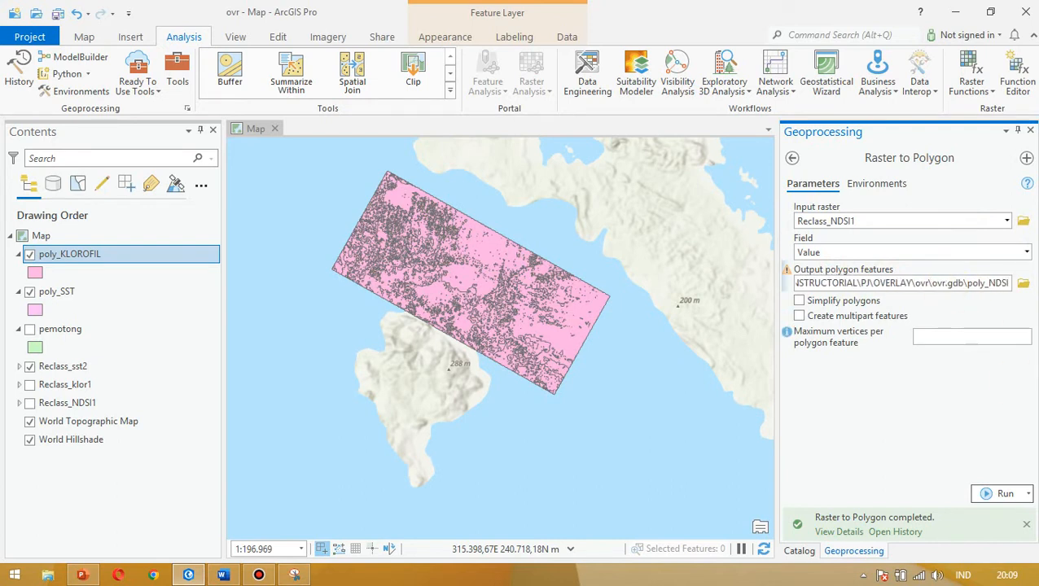
click(1005, 493)
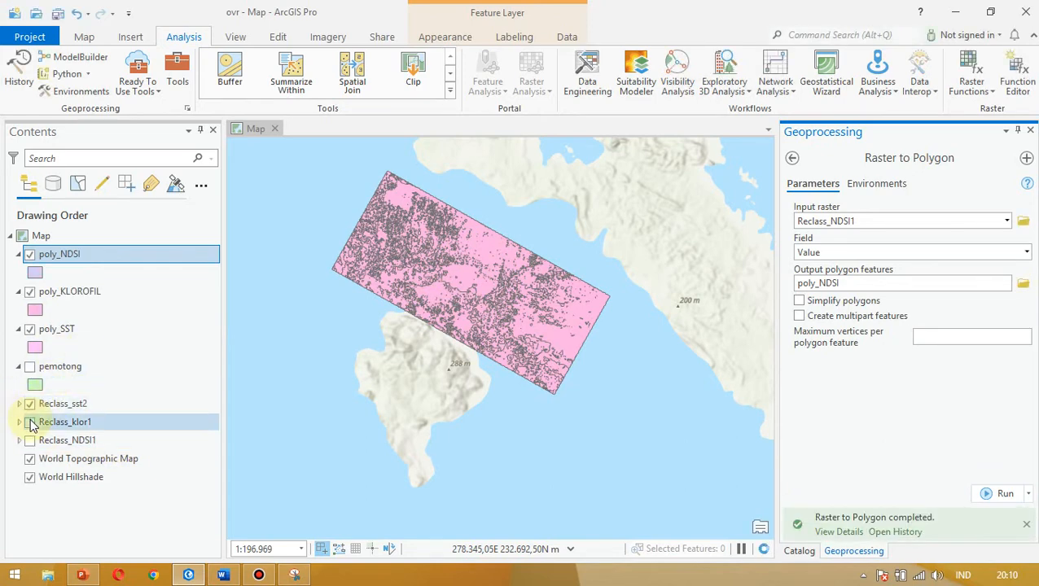
- Remove the Reclass_sst2, Reclass_klor1 and Reclass_NDSI1 rasters and the pemotong layer from the map
click(45, 407)
key(shift+Down)
key(shift+Down)
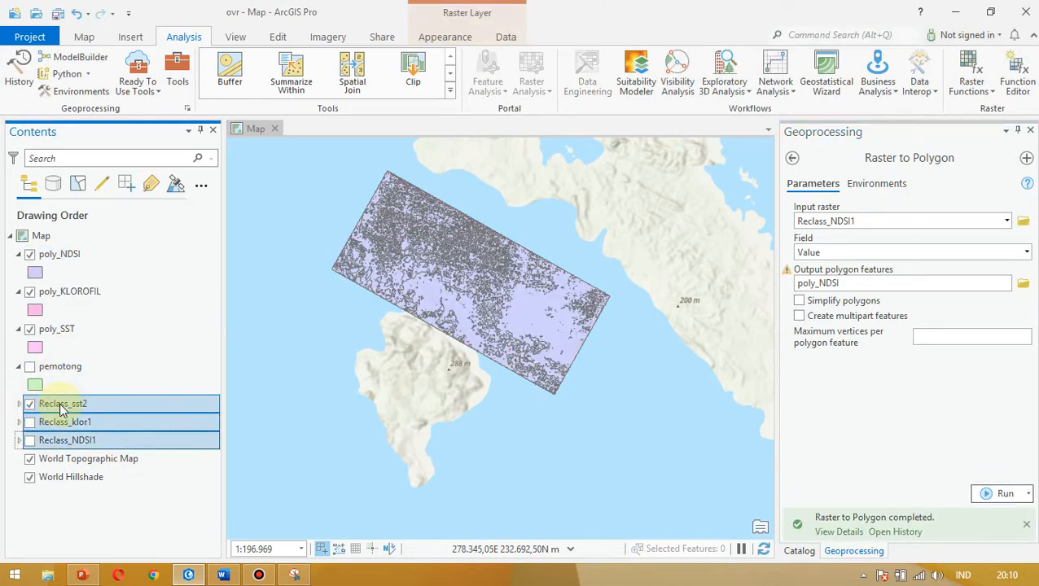
right_click(88, 412)
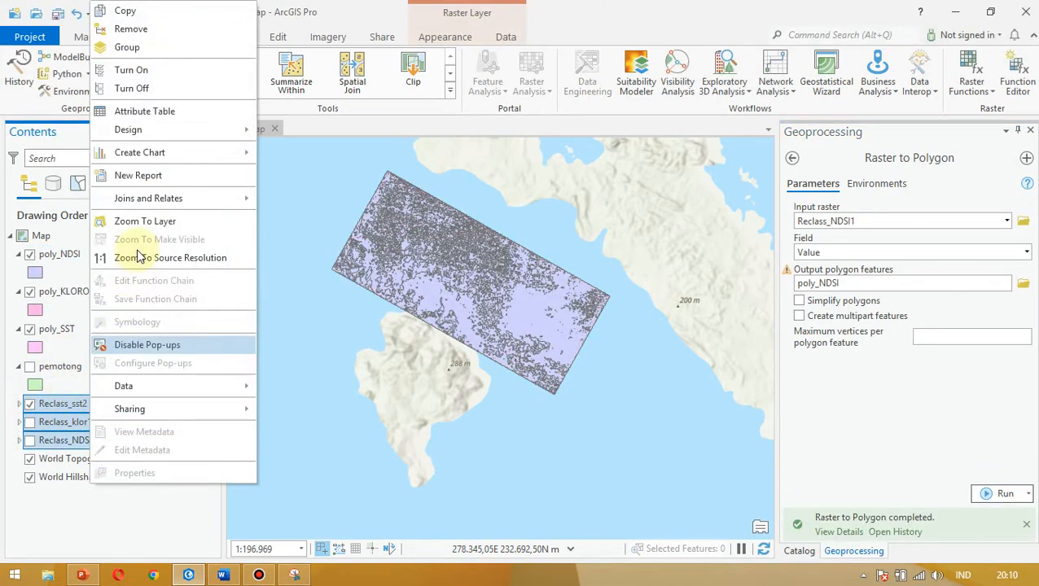
click(146, 28)
right_click(79, 368)
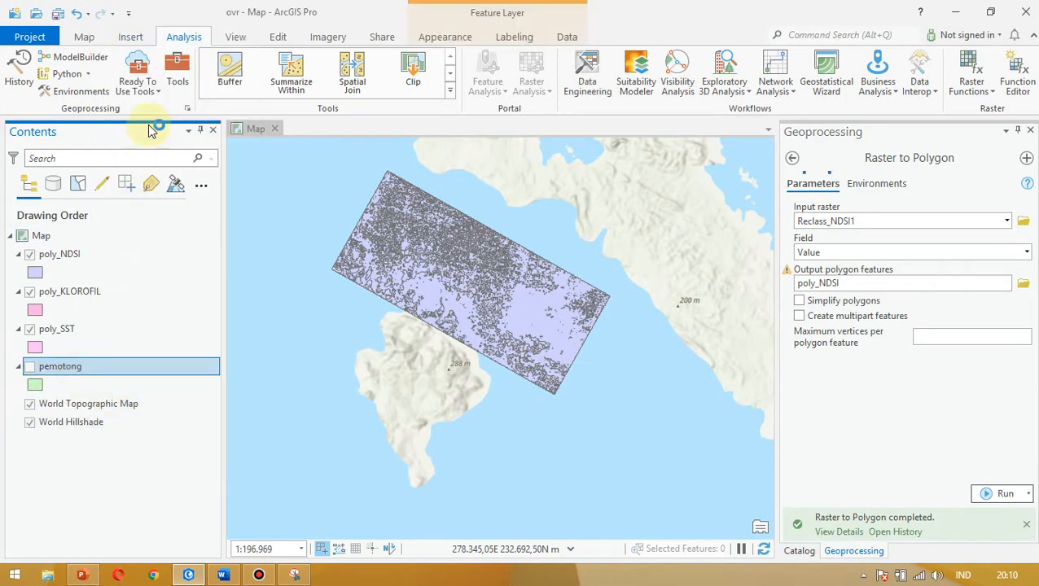
click(122, 28)
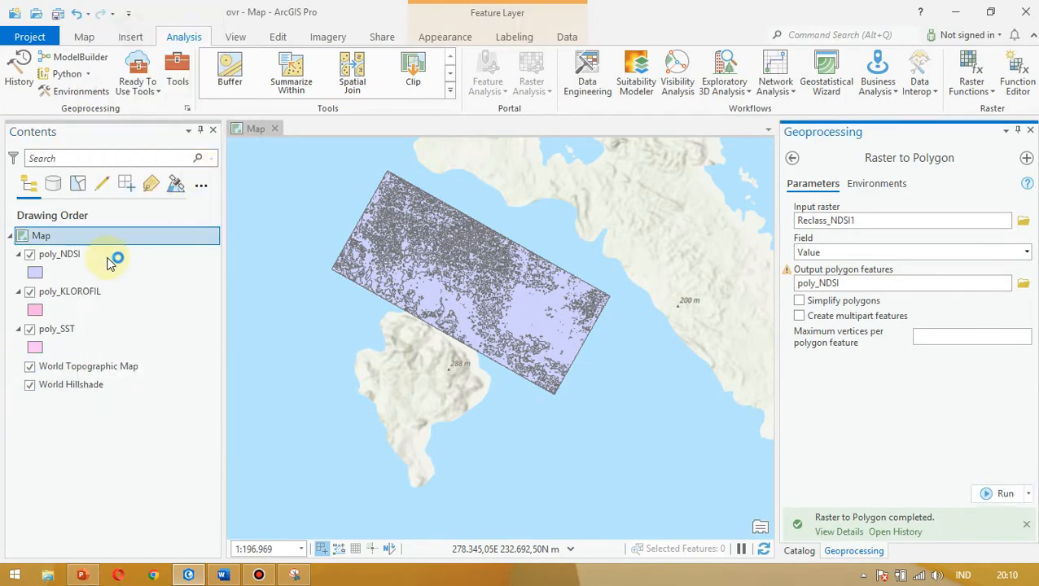
- Search the geoprocessing tools for UNION and open the Union analysis tool
click(795, 161)
click(793, 159)
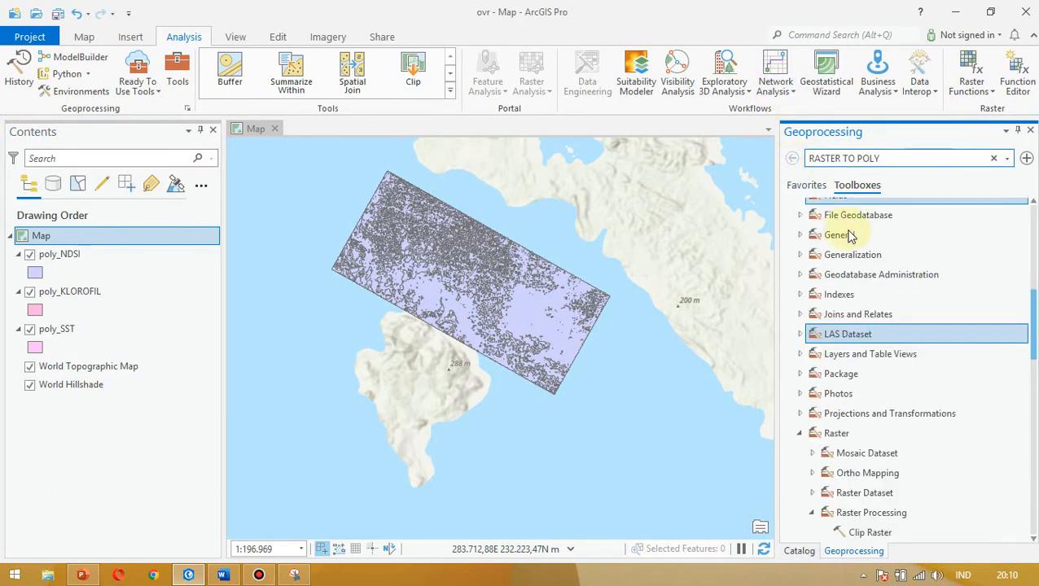
key(ctrl+a)
text(U)
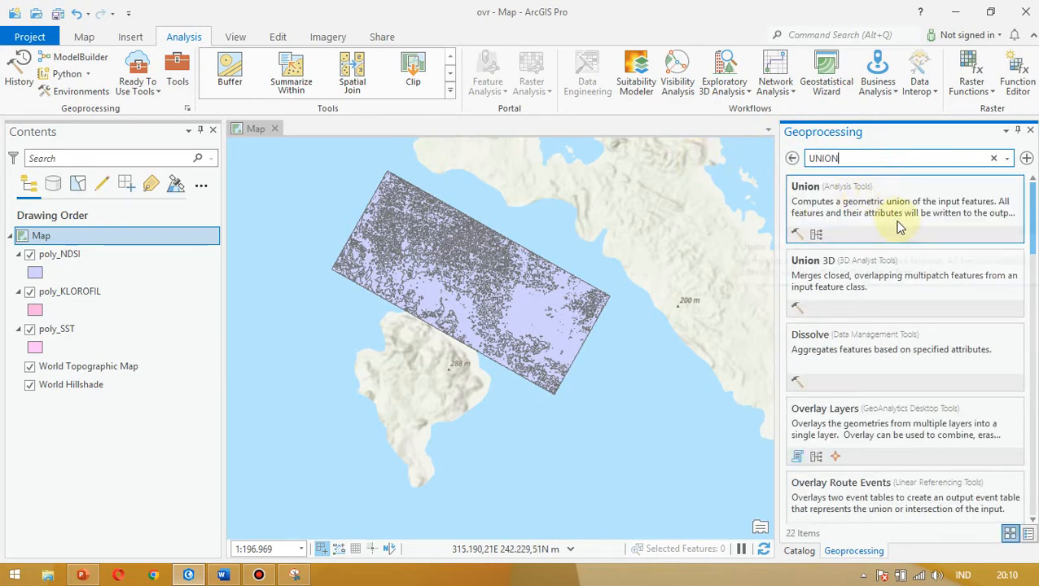
click(888, 220)
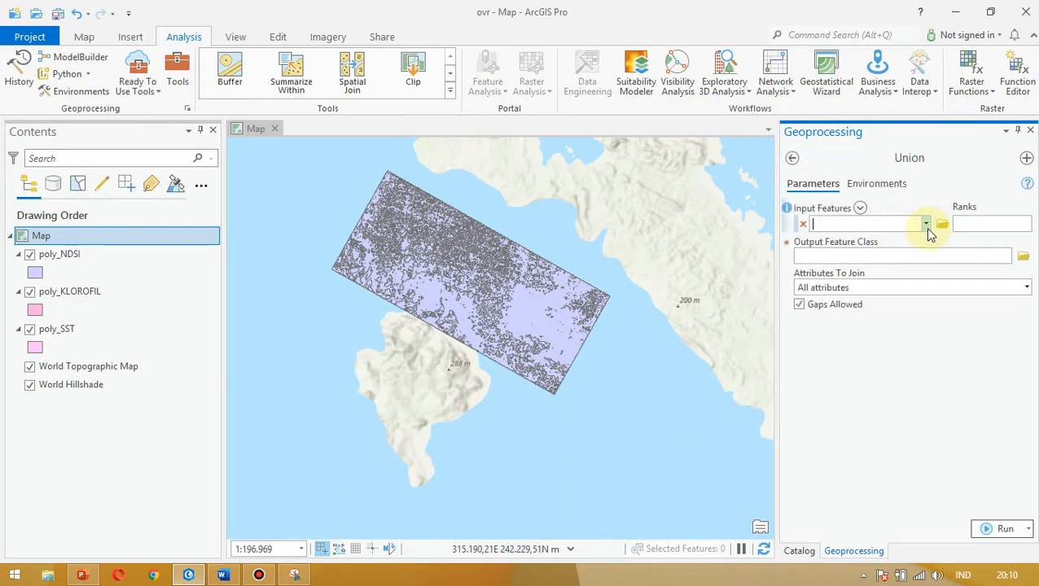
- Set poly_NDSI, poly_KLOROFIL and poly_SST as the input features of the Union
click(925, 225)
click(896, 241)
click(925, 242)
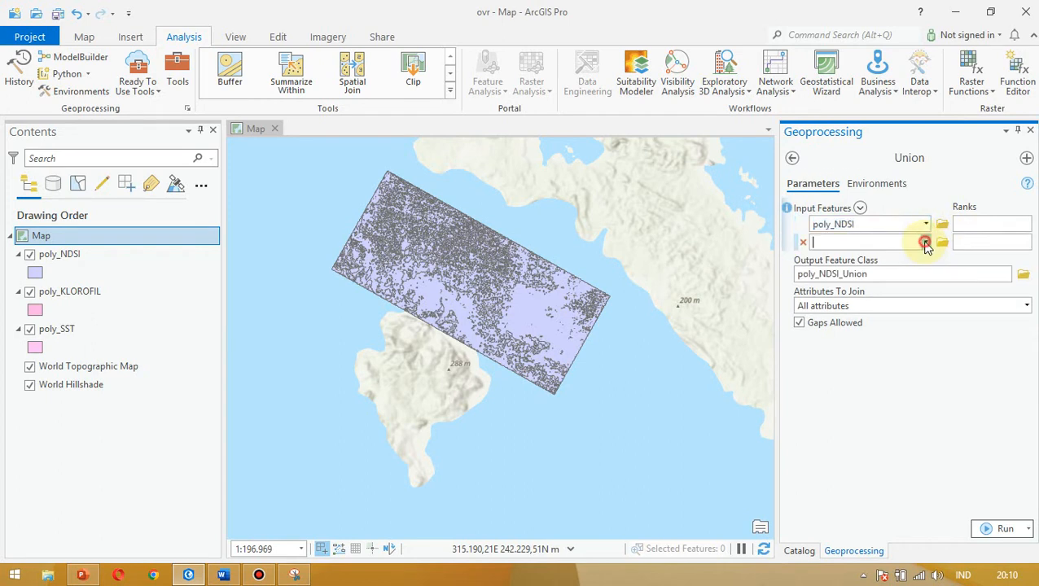
click(878, 269)
click(926, 260)
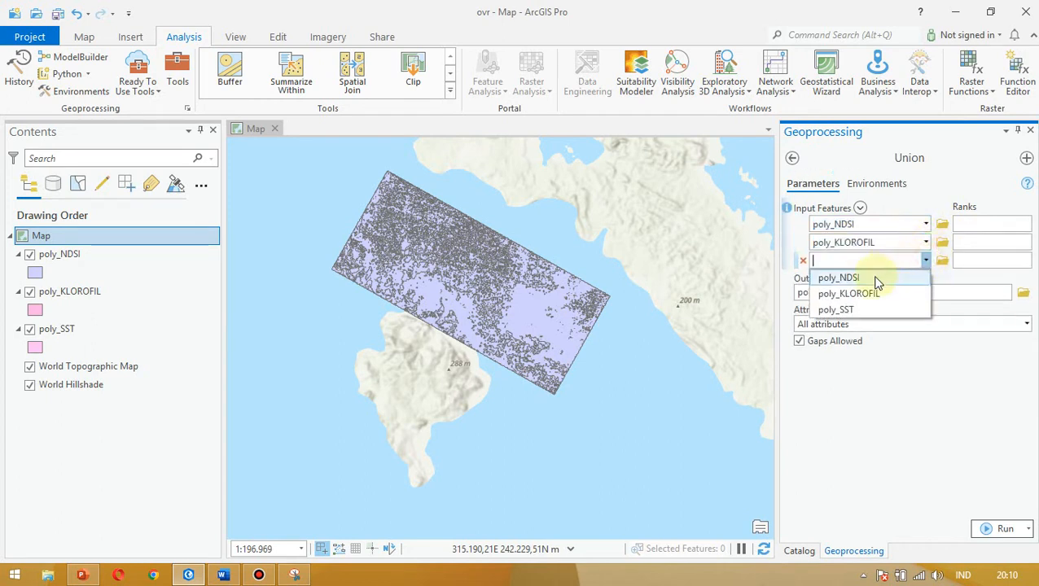
click(858, 310)
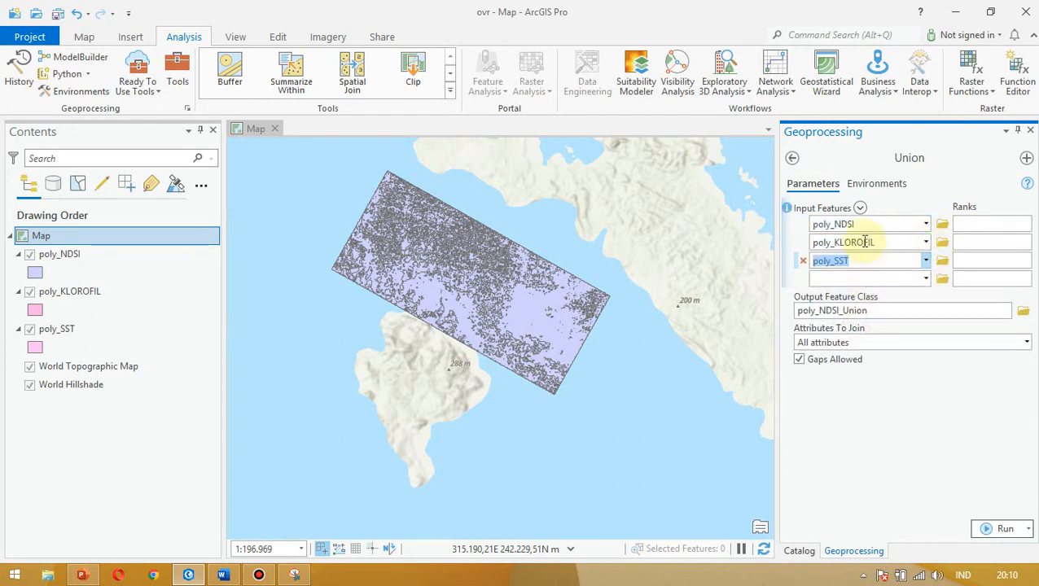
click(803, 260)
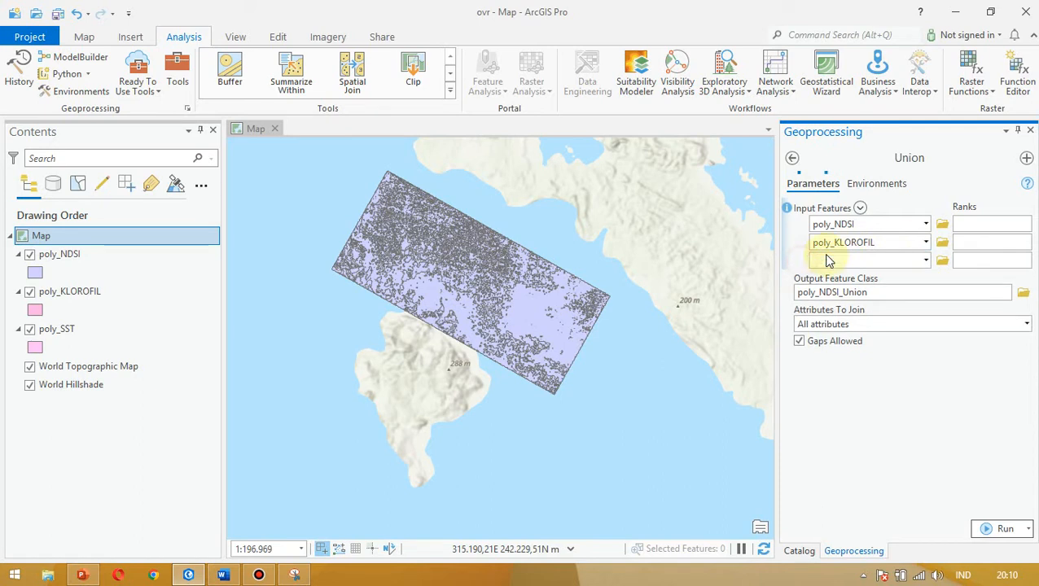
click(925, 260)
click(864, 310)
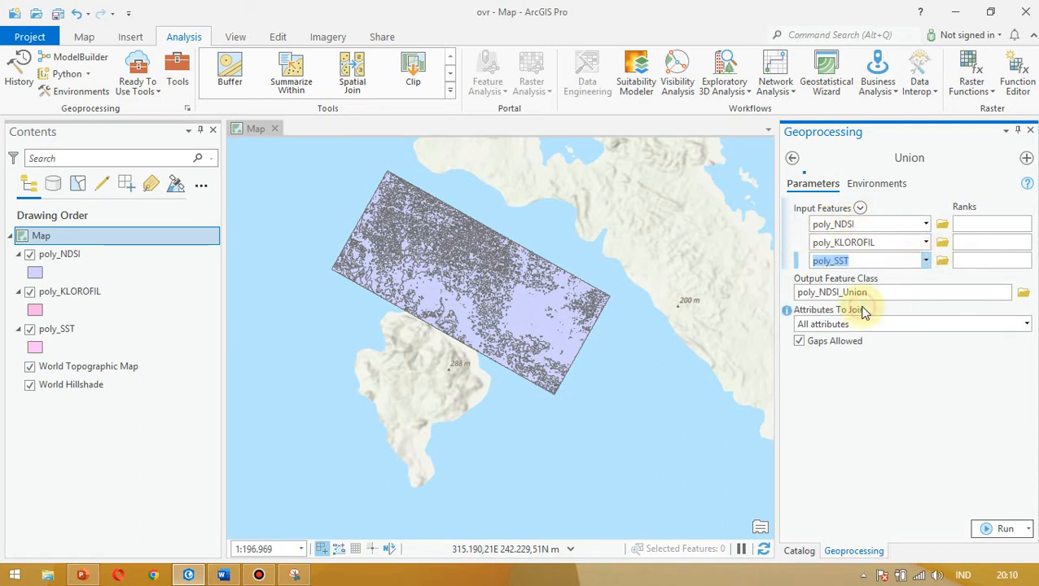
click(925, 280)
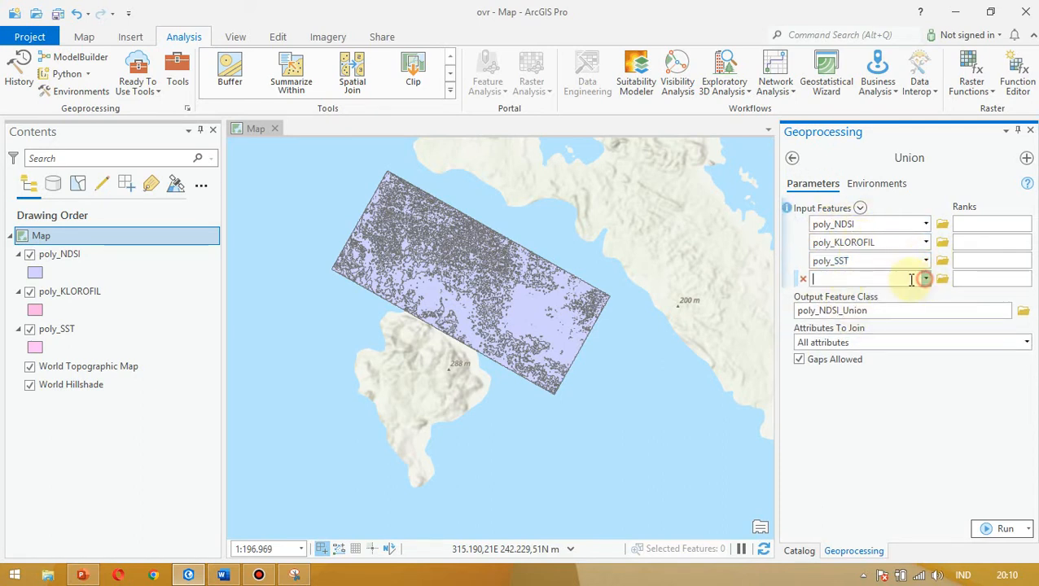
- Run the Union of the three polygon layers with gaps allowed and all attributes joined
click(1014, 474)
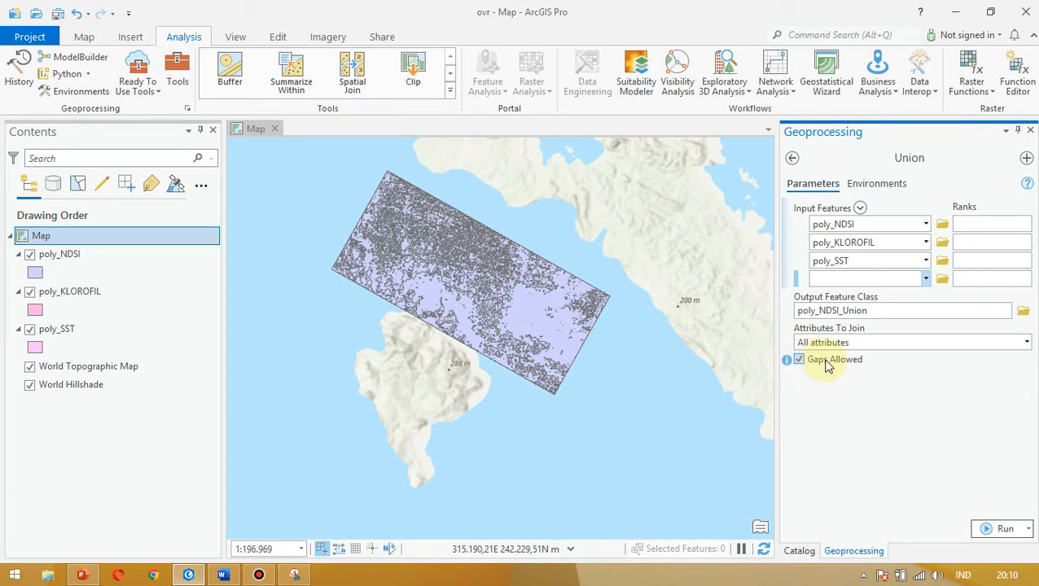
click(798, 360)
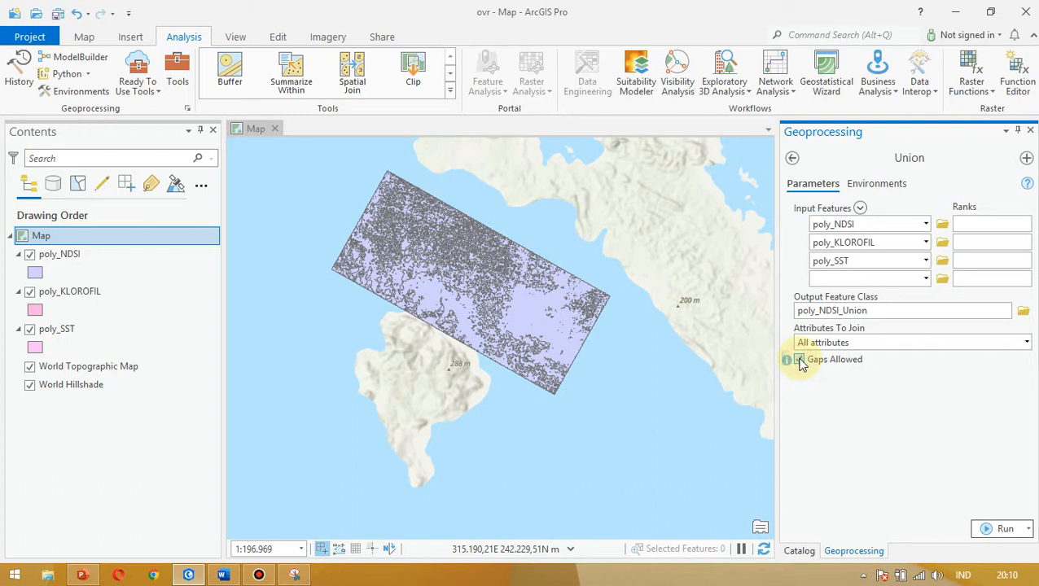
click(800, 360)
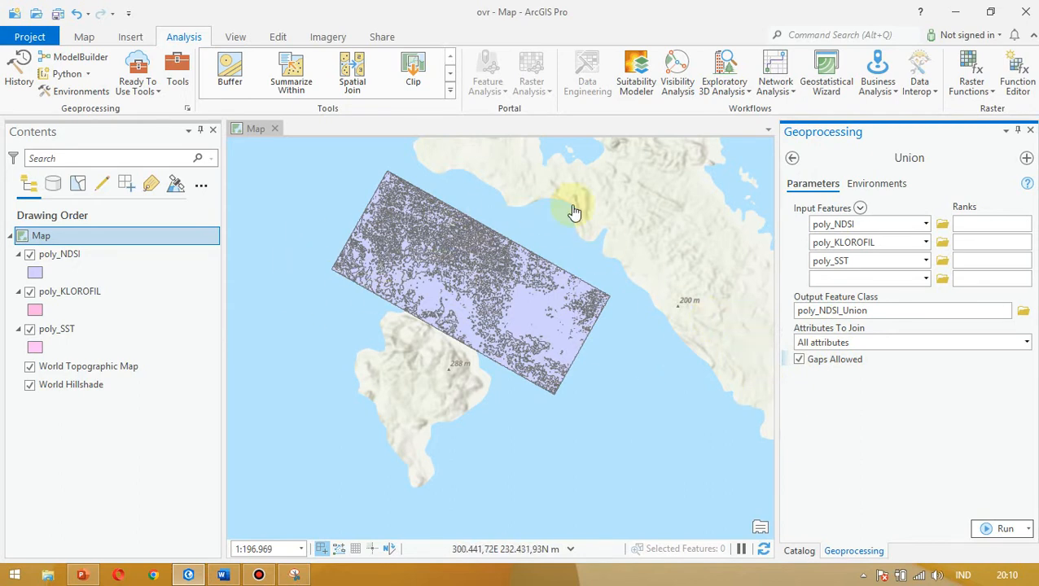
click(1000, 530)
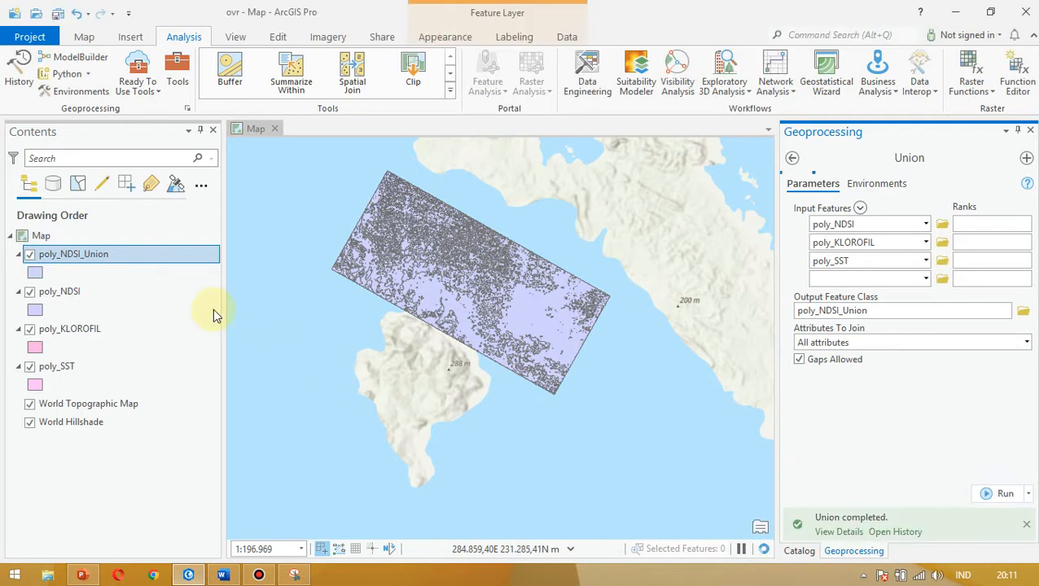
- Examine the gridcode values in the poly_NDSI attribute table, and close the table
right_click(122, 256)
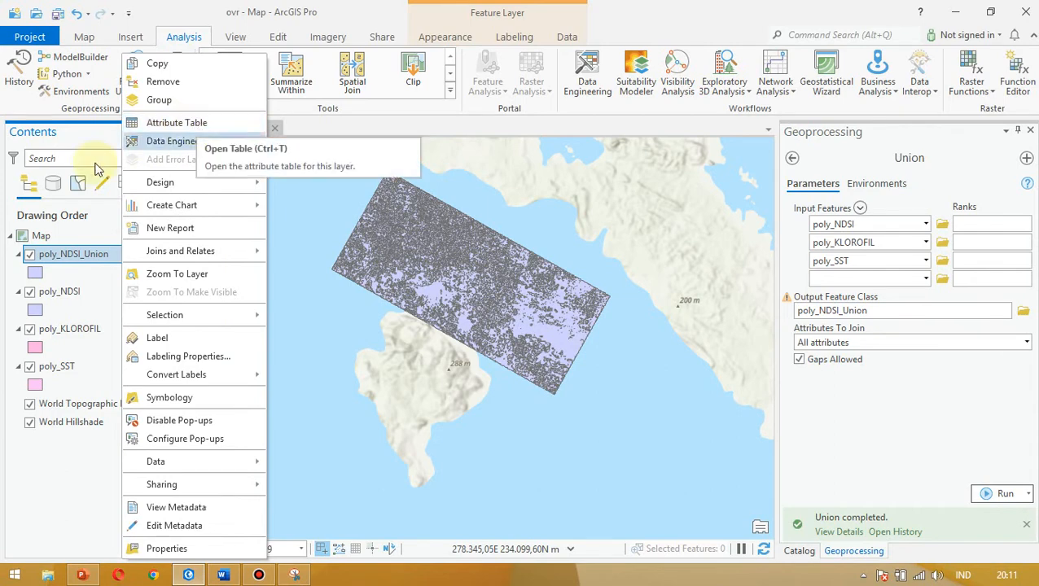
click(70, 303)
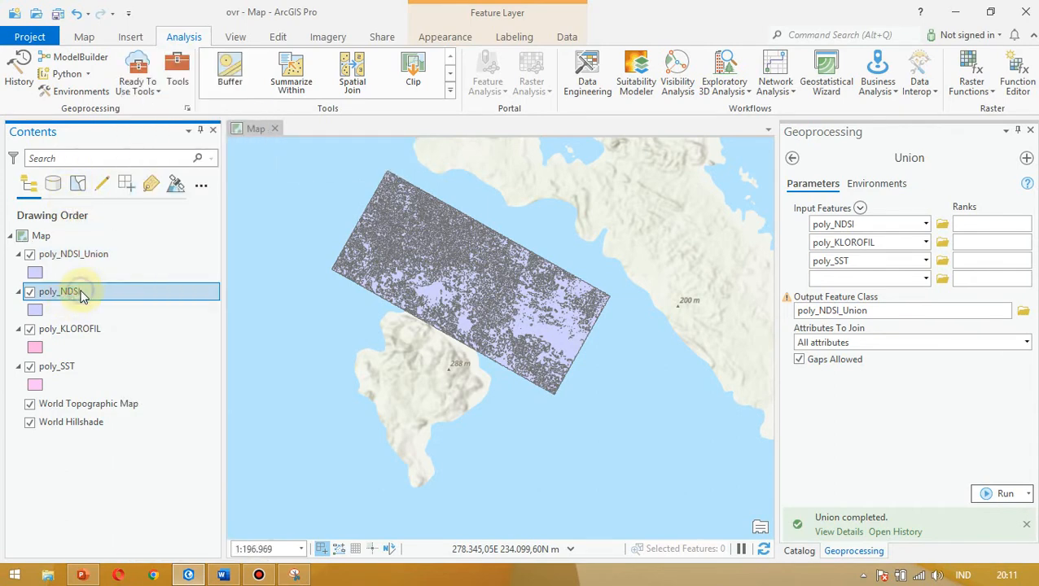
right_click(82, 297)
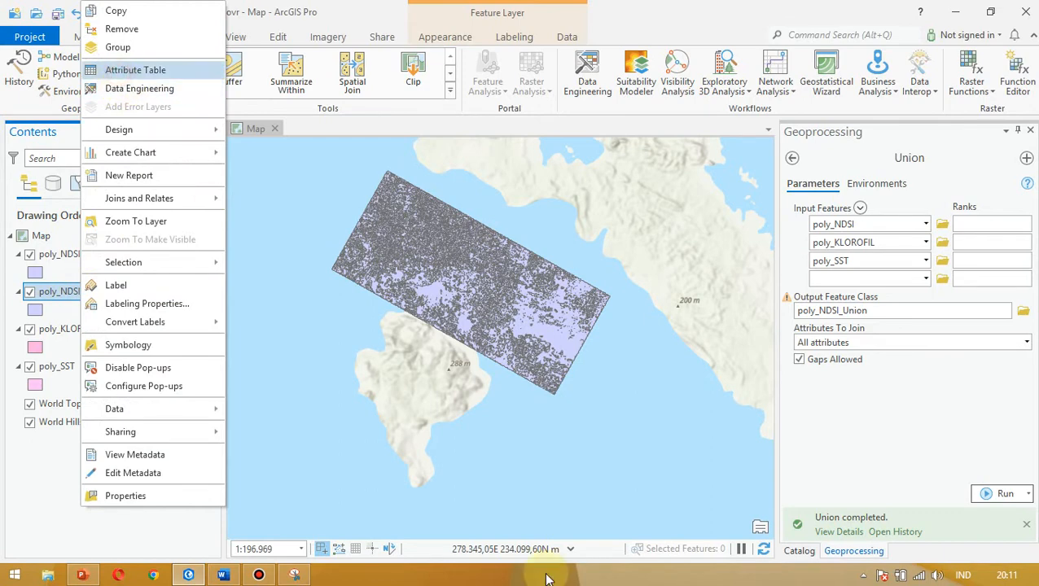
click(152, 71)
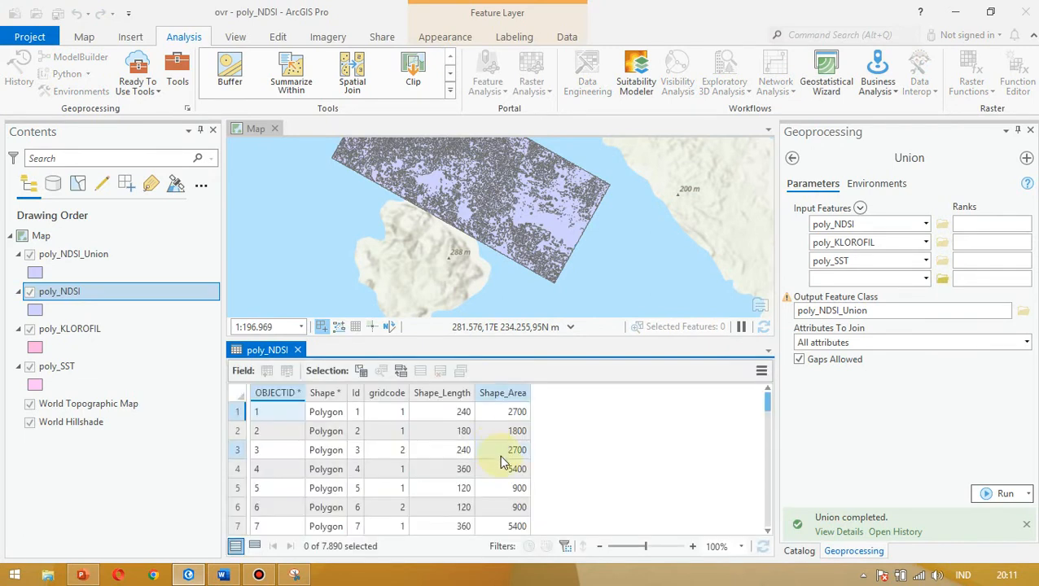
scroll(400, 453, down, 3)
scroll(399, 453, down, 9)
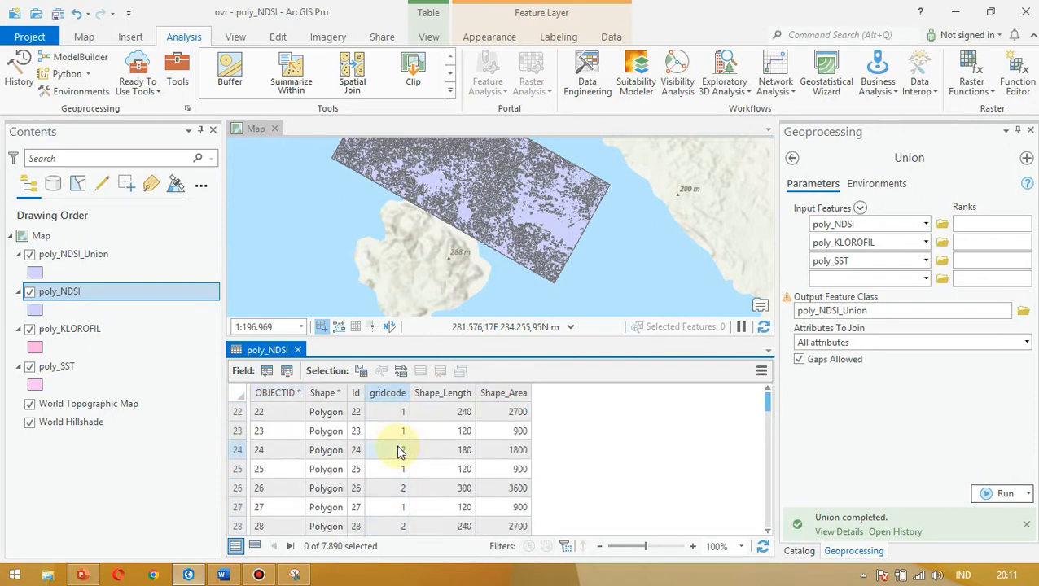
mouse_move(769, 399)
mouse_down()
mouse_move(764, 521)
mouse_move(764, 398)
mouse_up()
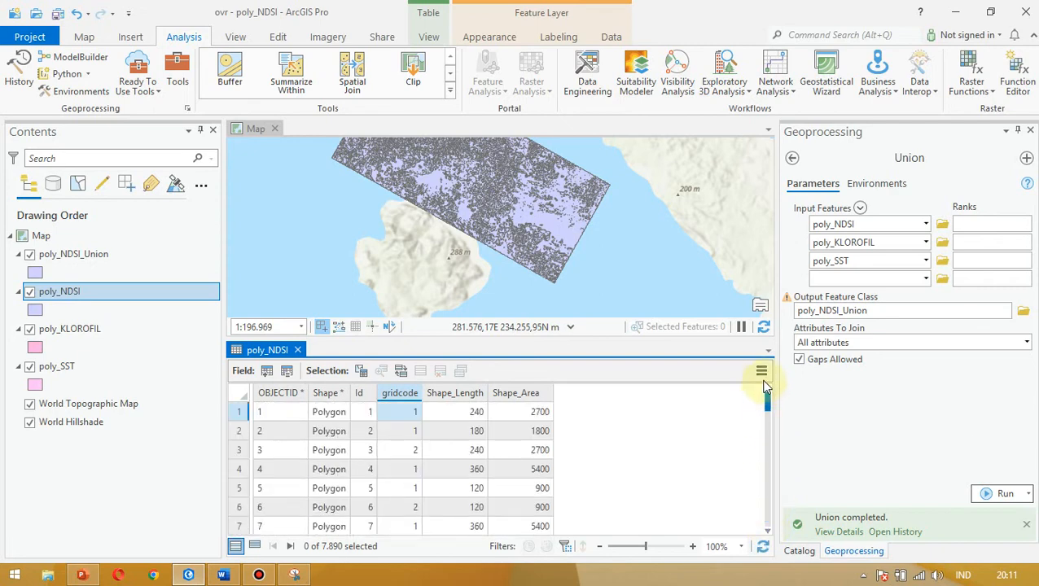
drag(777, 442, 753, 394)
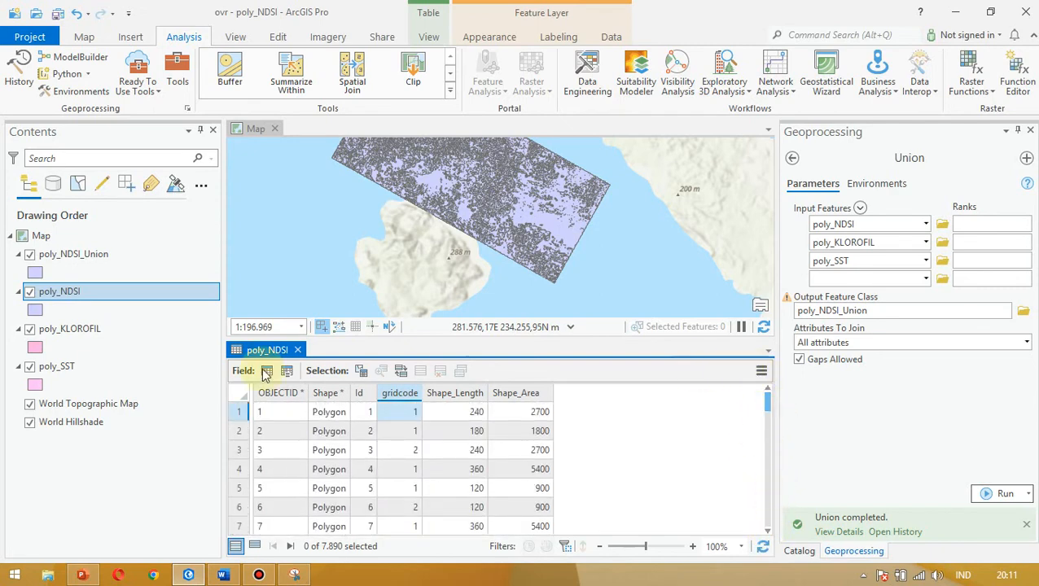
click(298, 350)
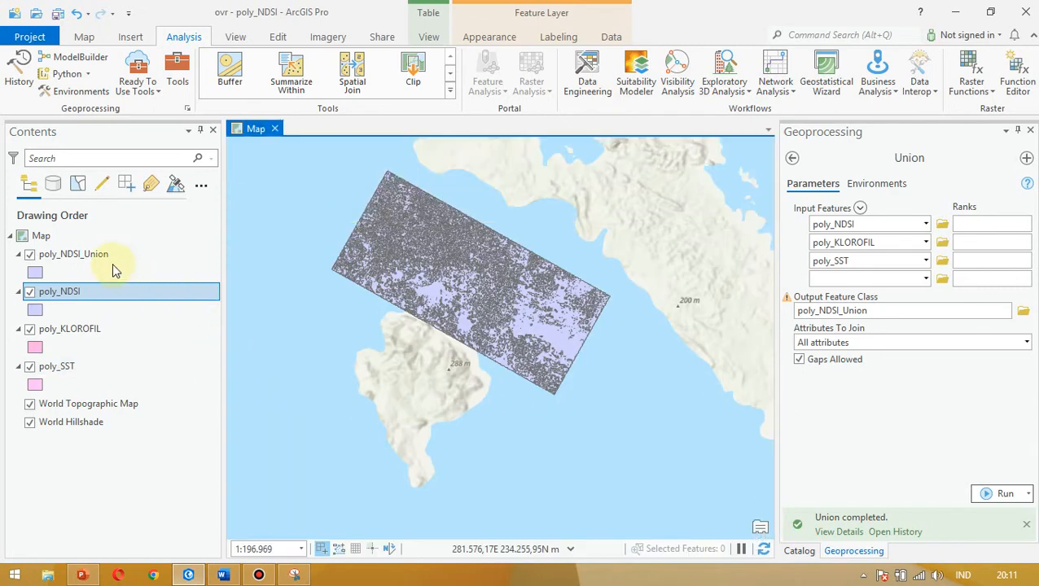
- Remove the poly_NDSI_Union layer from the map
click(80, 256)
click(83, 293)
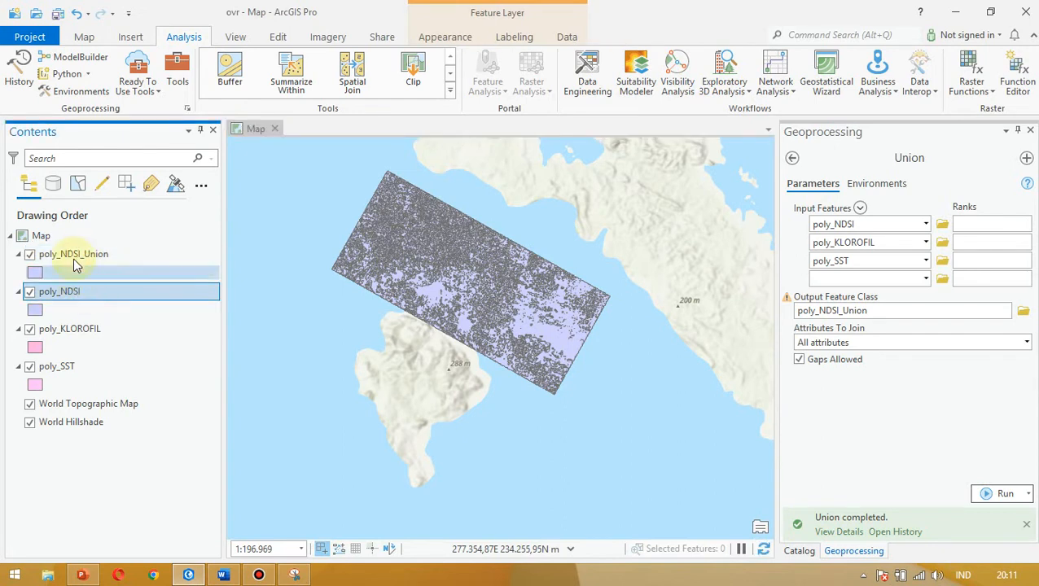
click(75, 256)
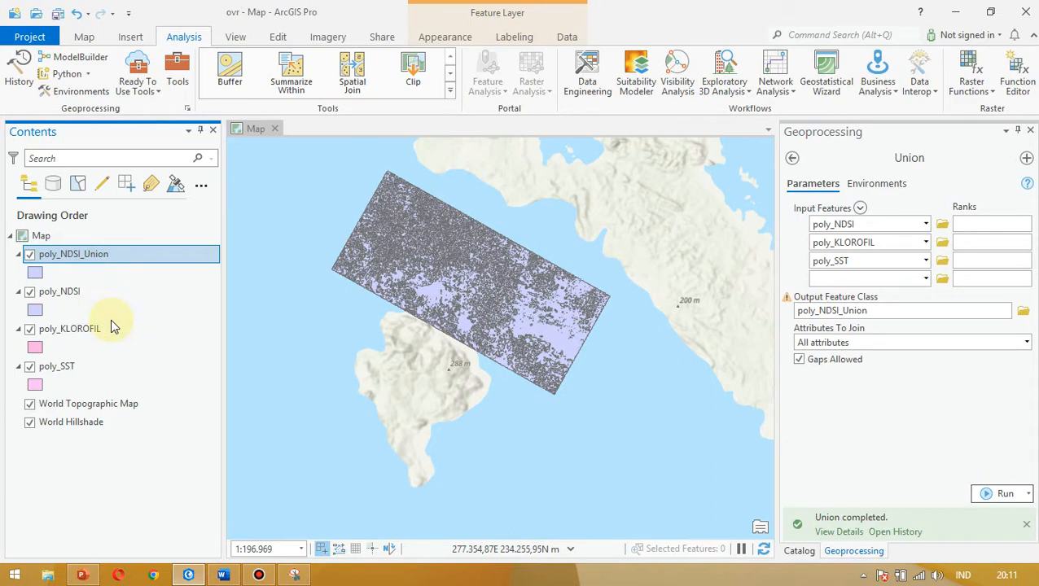
click(70, 297)
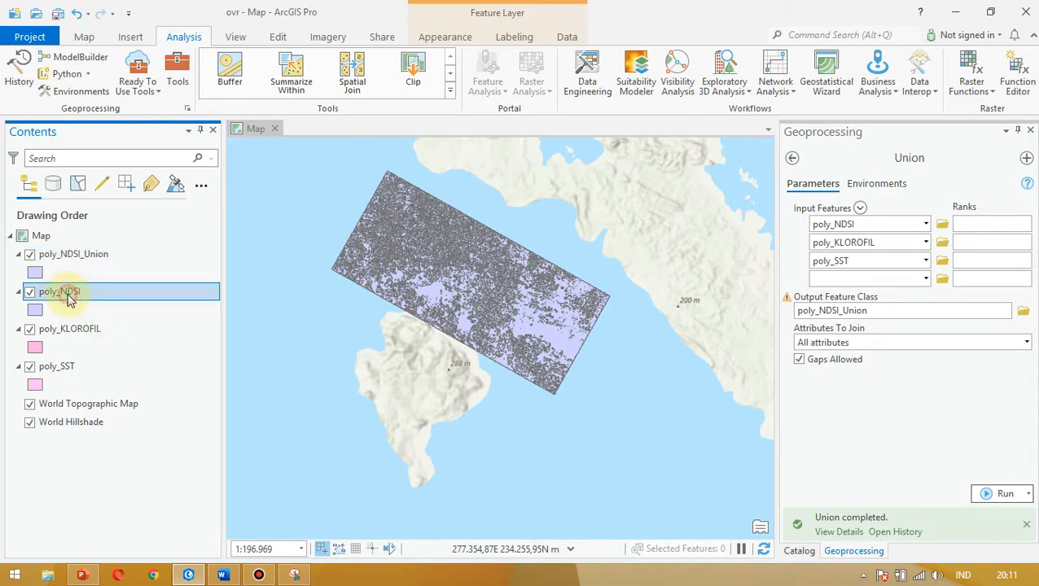
click(75, 255)
right_click(85, 255)
click(131, 83)
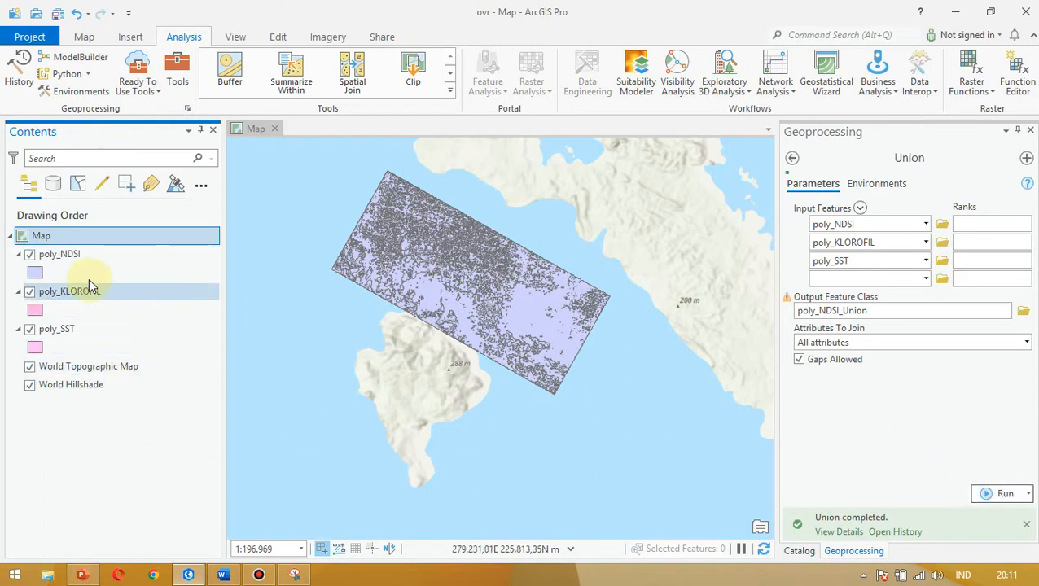
- Open the attribute table of poly_SST and add a new field to it
click(75, 331)
right_click(90, 340)
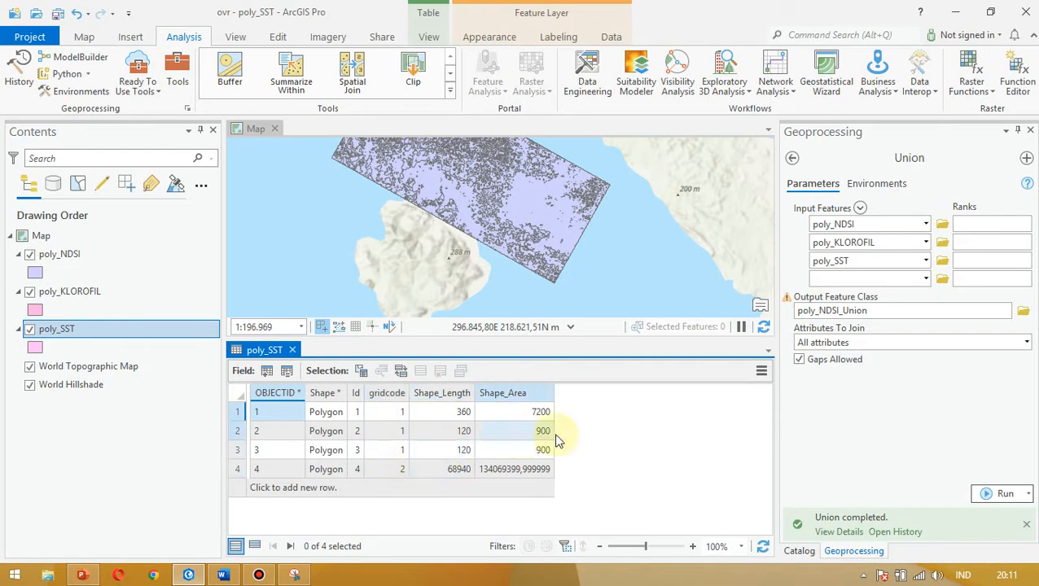
click(267, 372)
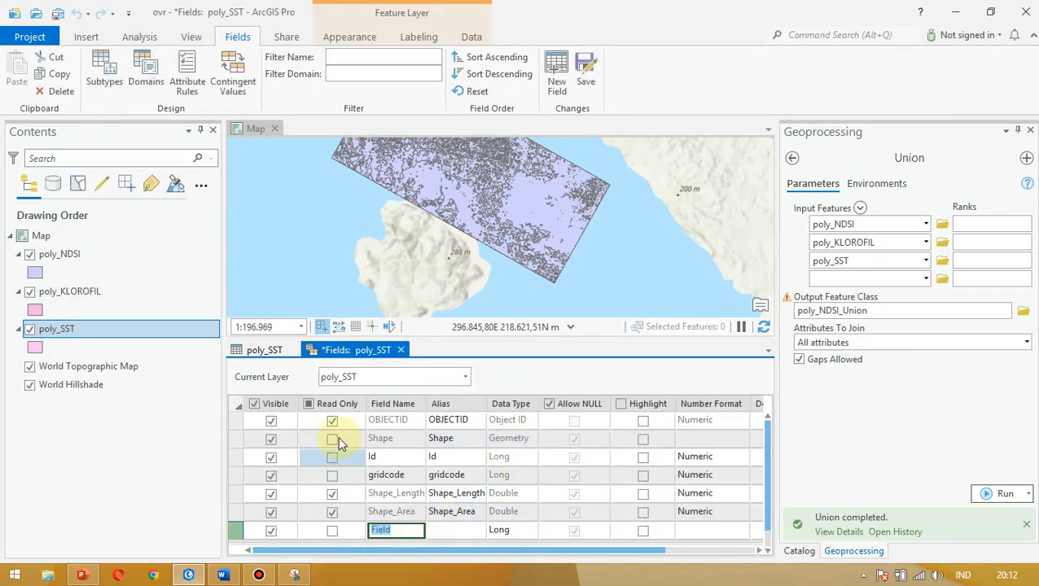
scroll(421, 493, down, 1)
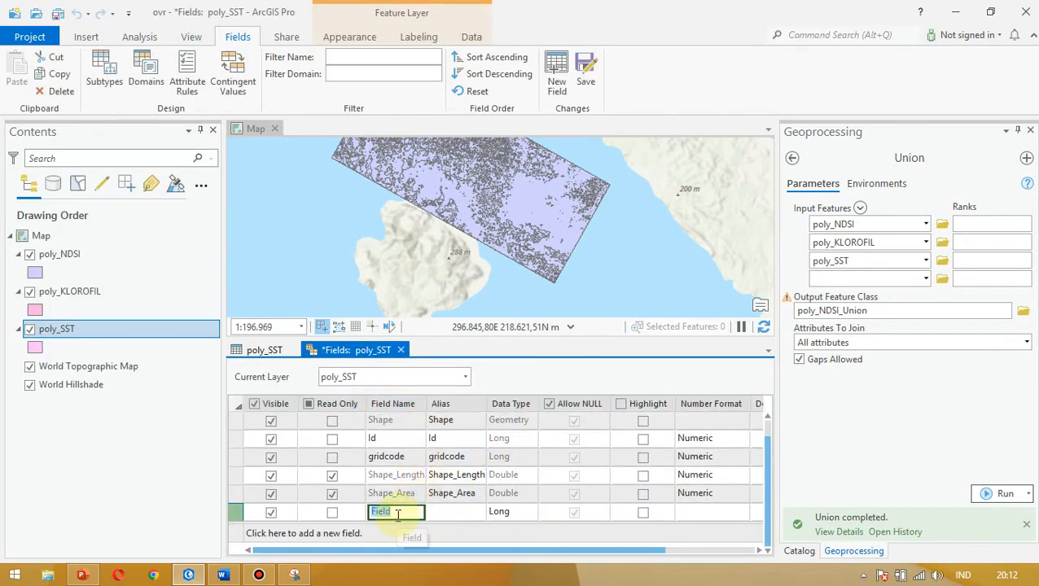
- Name the new poly_SST field BOBOT, following the weight column of the Word table, and set its data type to Float
key(alt+Tab)
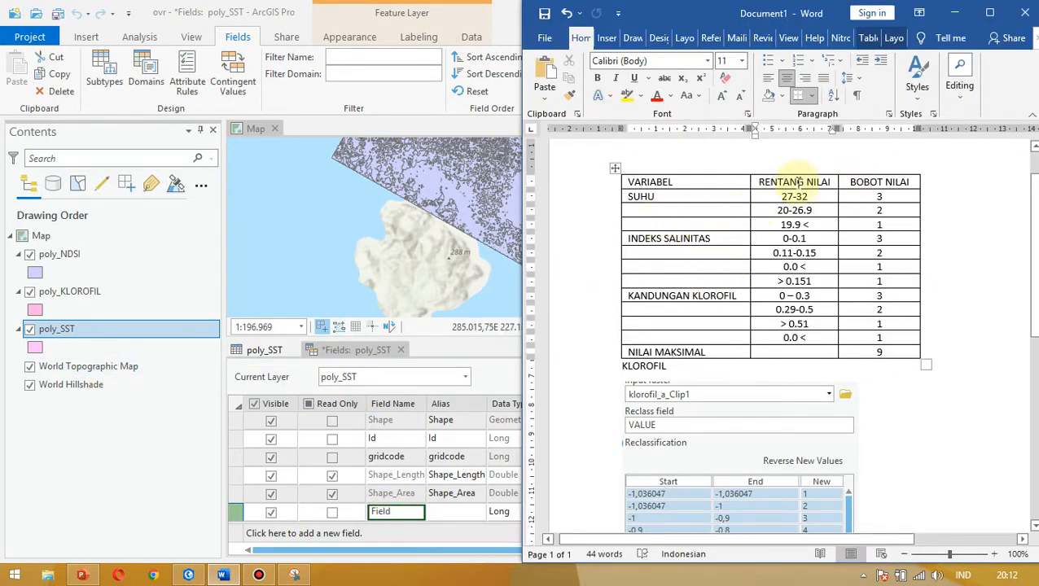
drag(759, 181, 909, 183)
click(394, 513)
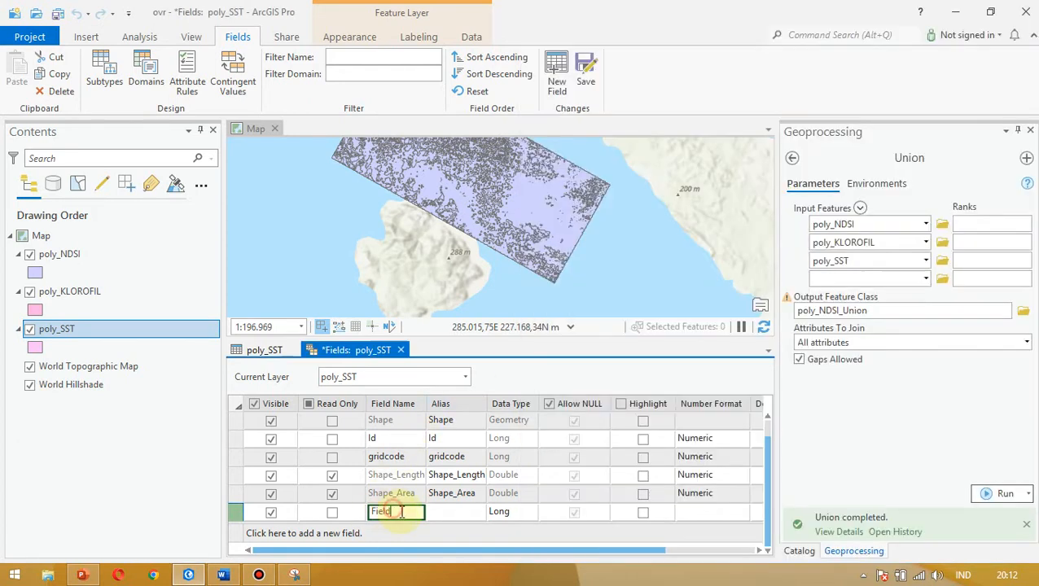
drag(401, 512, 346, 518)
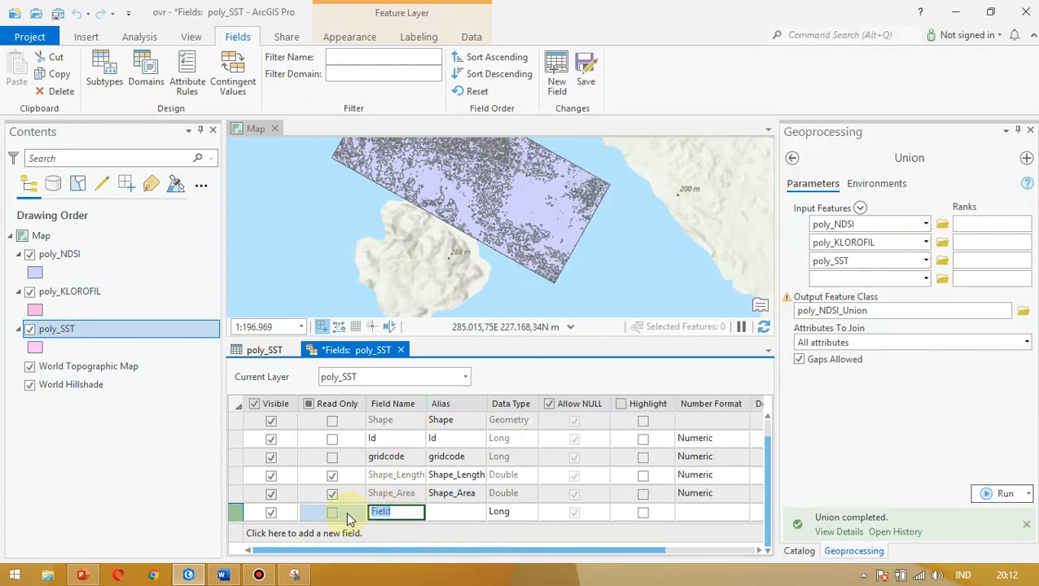
text(BOBOT)
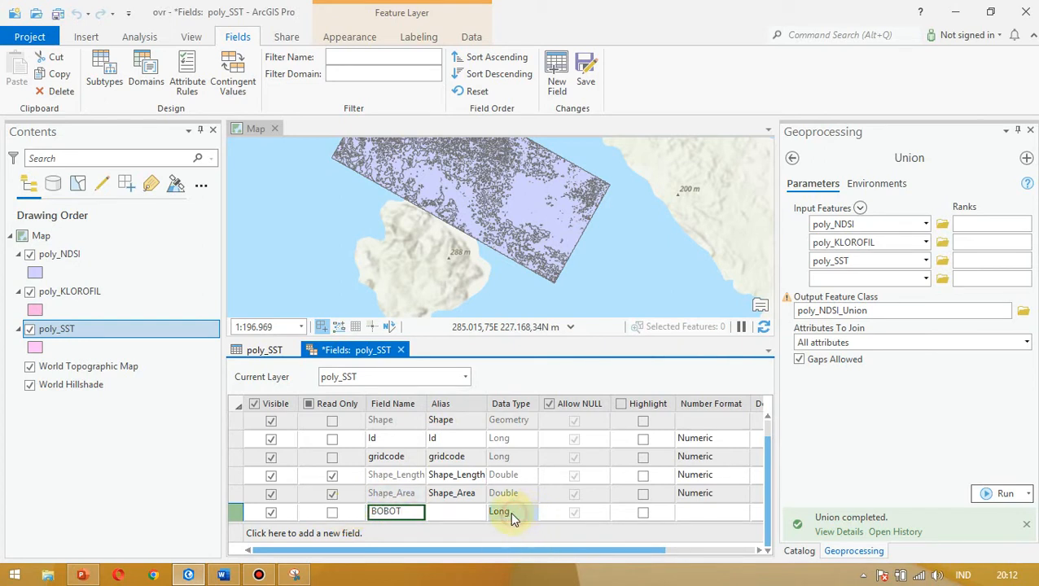
click(513, 515)
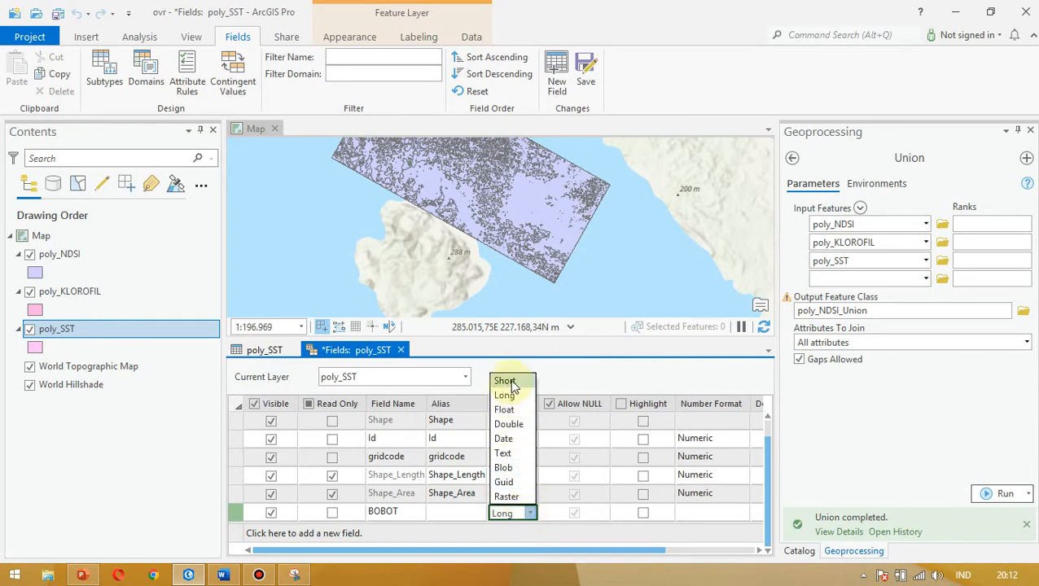
click(507, 411)
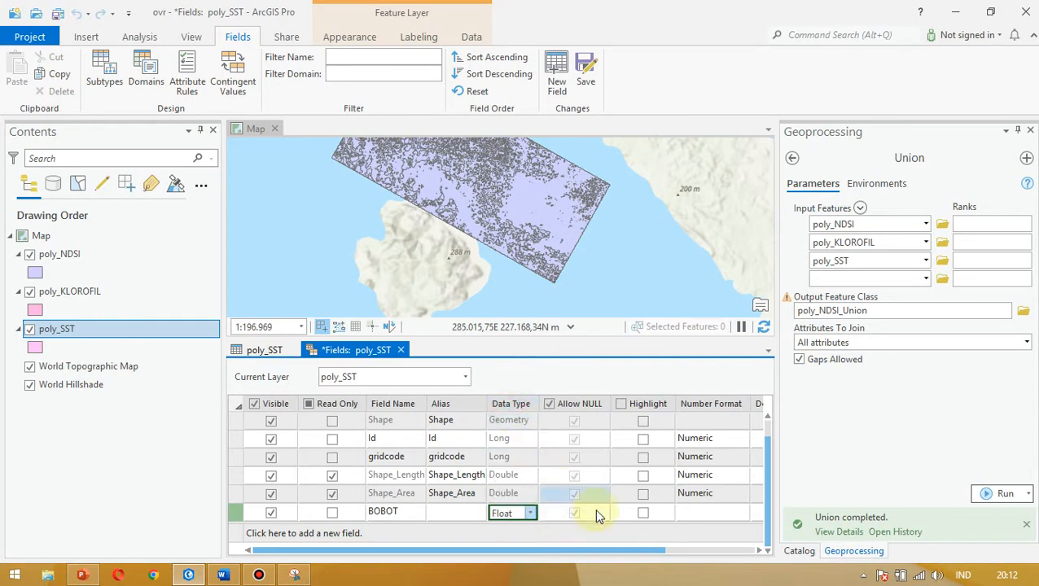
- Set the number format of the BOBOT field to the Numeric category
drag(535, 550, 602, 510)
click(614, 511)
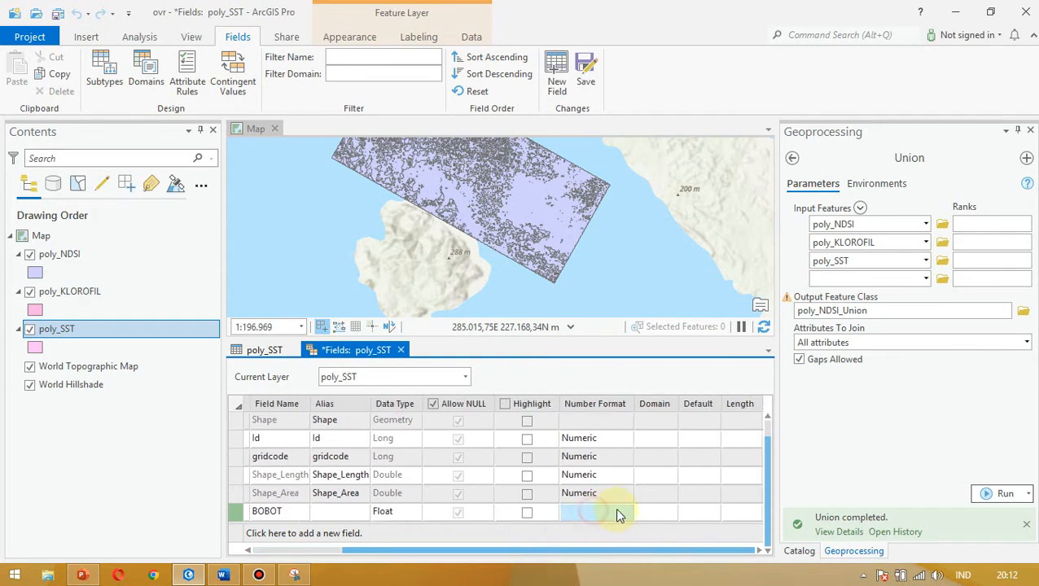
click(626, 511)
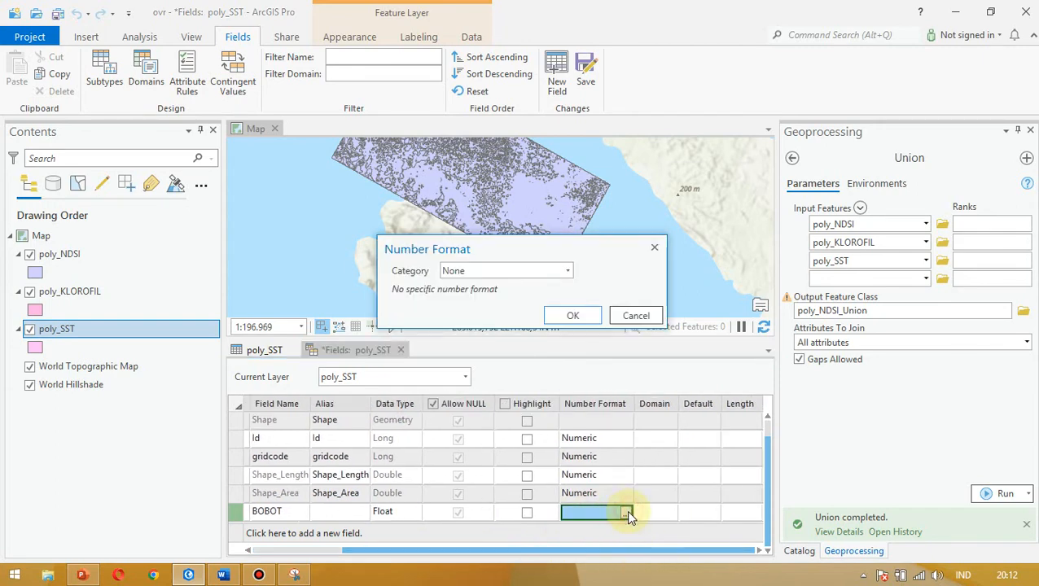
click(568, 270)
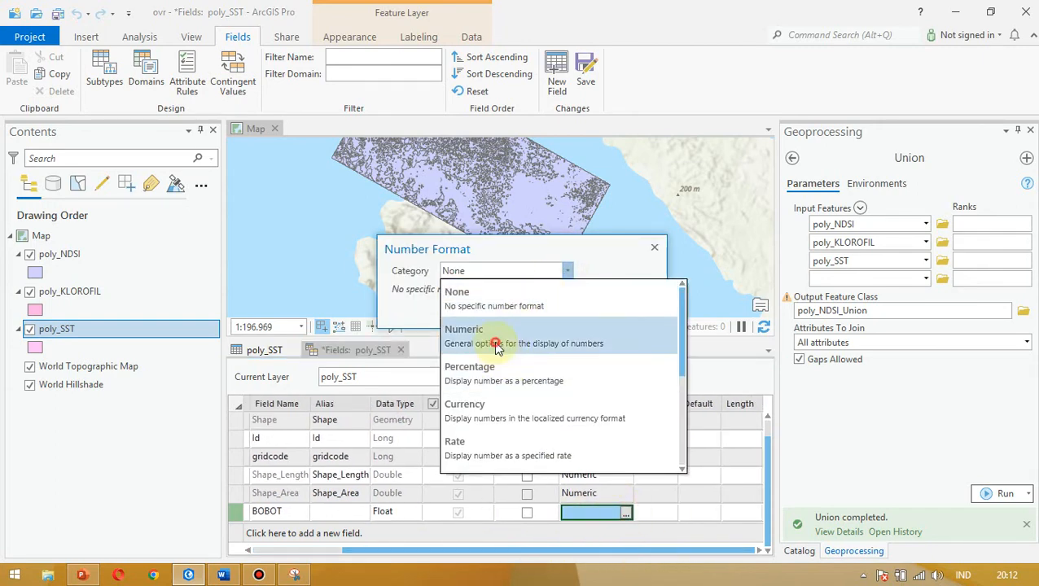
click(445, 330)
click(573, 517)
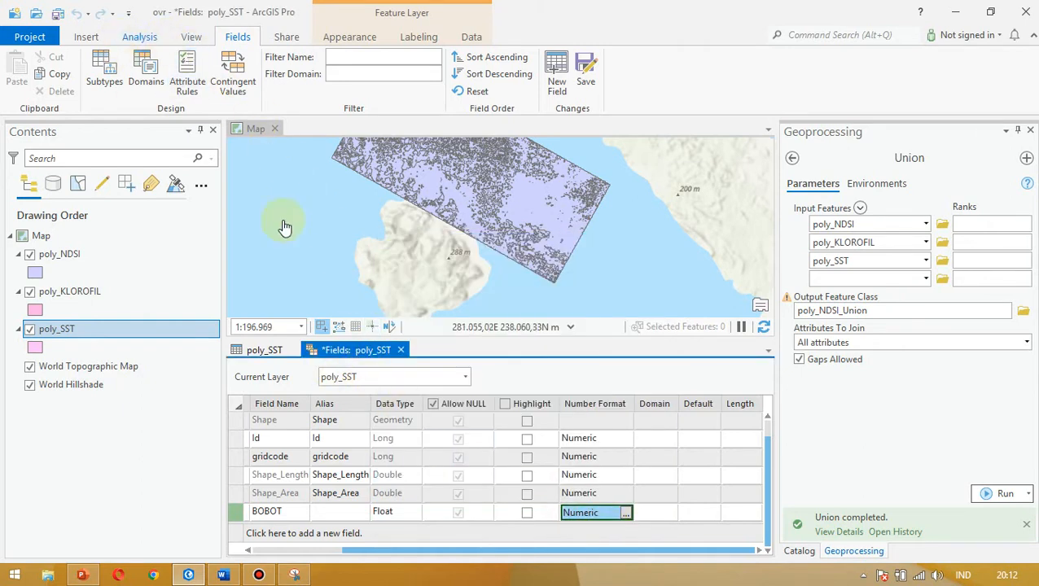
- Save the field changes of poly_SST and close its fields view
scroll(488, 494, up, 1)
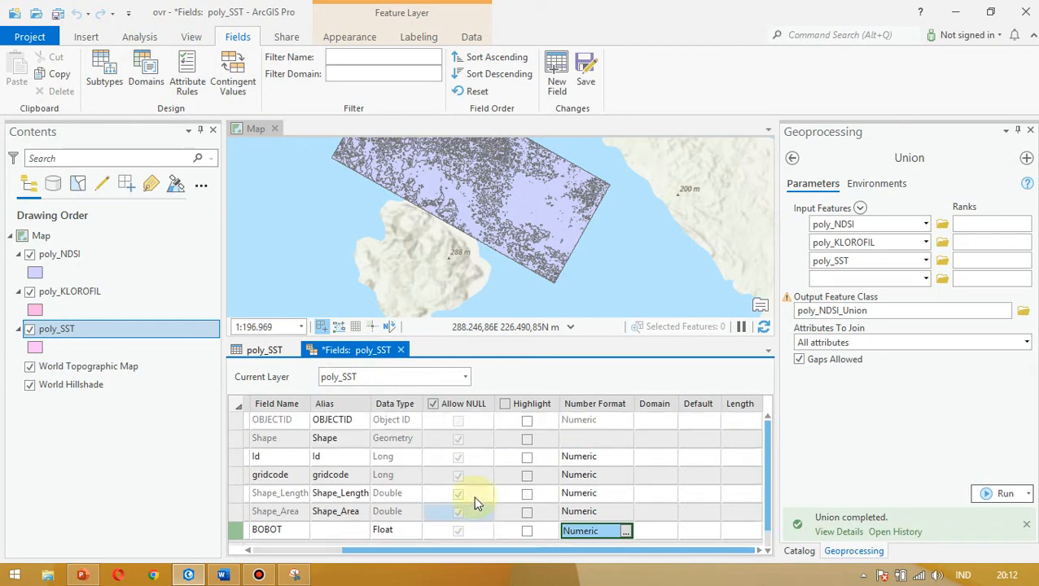
click(587, 74)
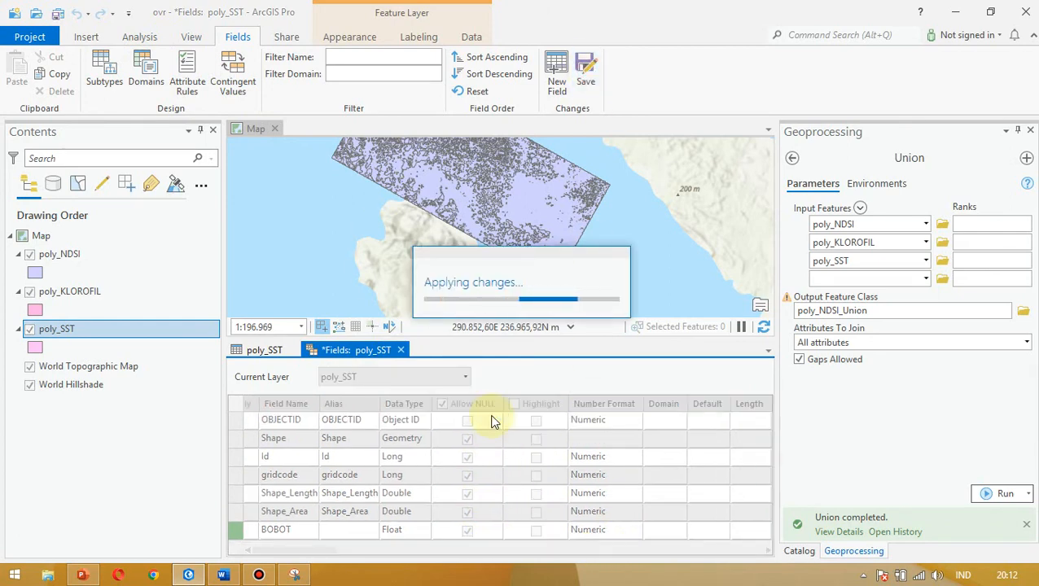
click(398, 350)
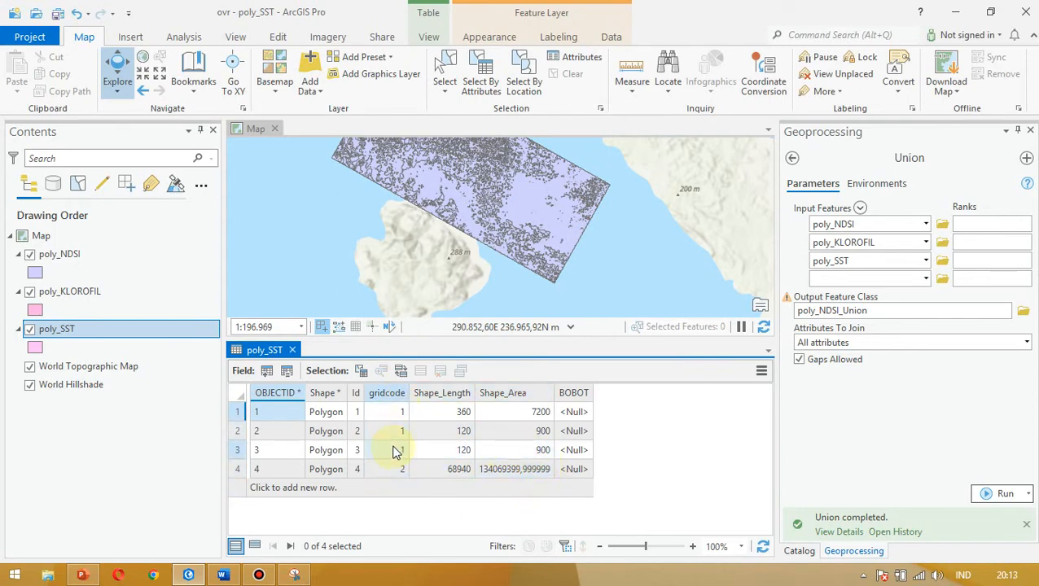
- Switch to the Word document and add gridcode labels to the VARIABEL column: (2) after SUHU for 27-32, and (1) for 20-26.9
key(alt+Tab)
scroll(816, 403, down, 3)
scroll(816, 403, down, 6)
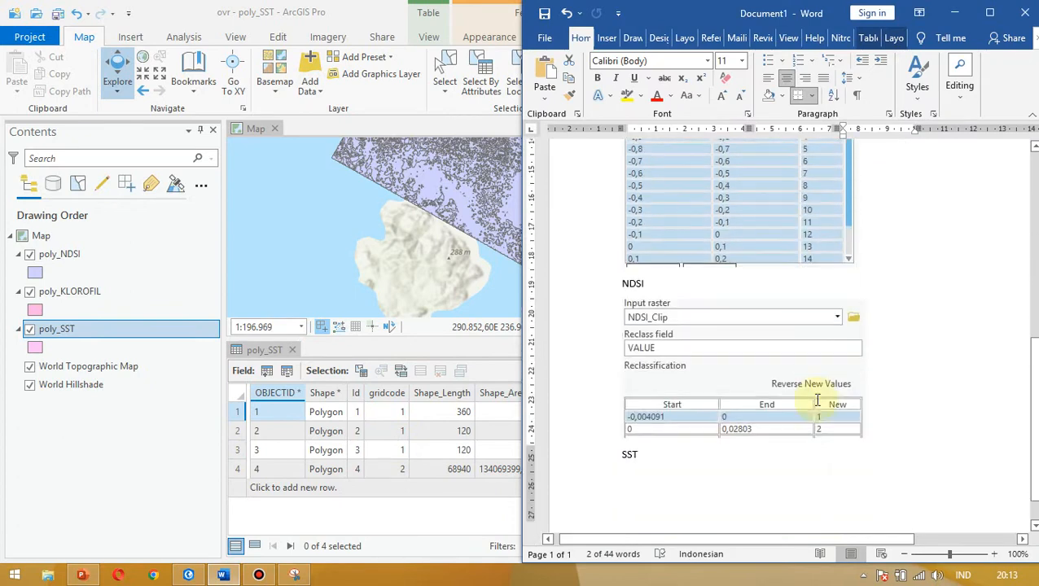
scroll(683, 437, up, 1)
scroll(655, 480, up, 7)
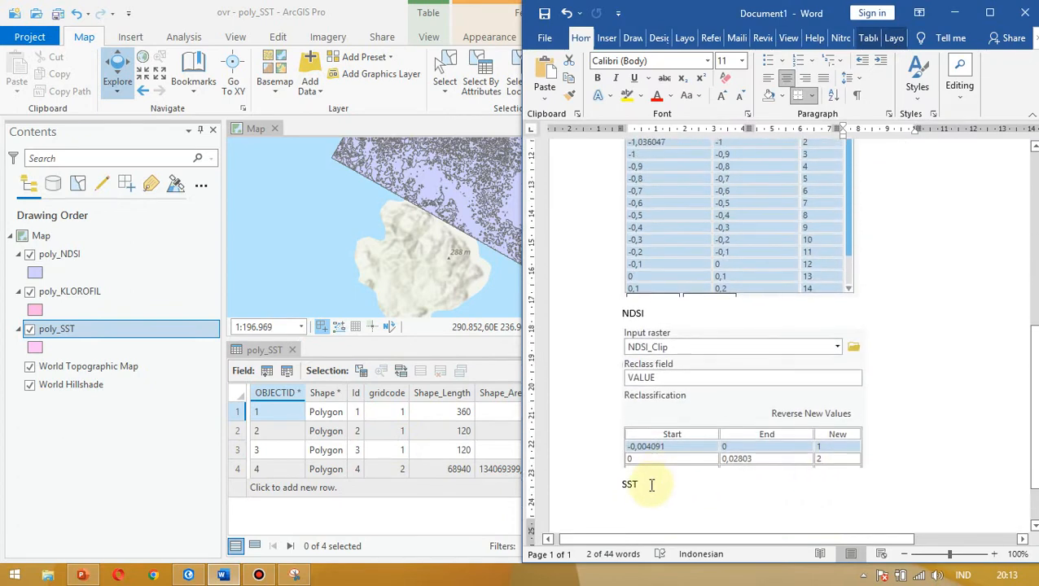
scroll(656, 481, up, 1)
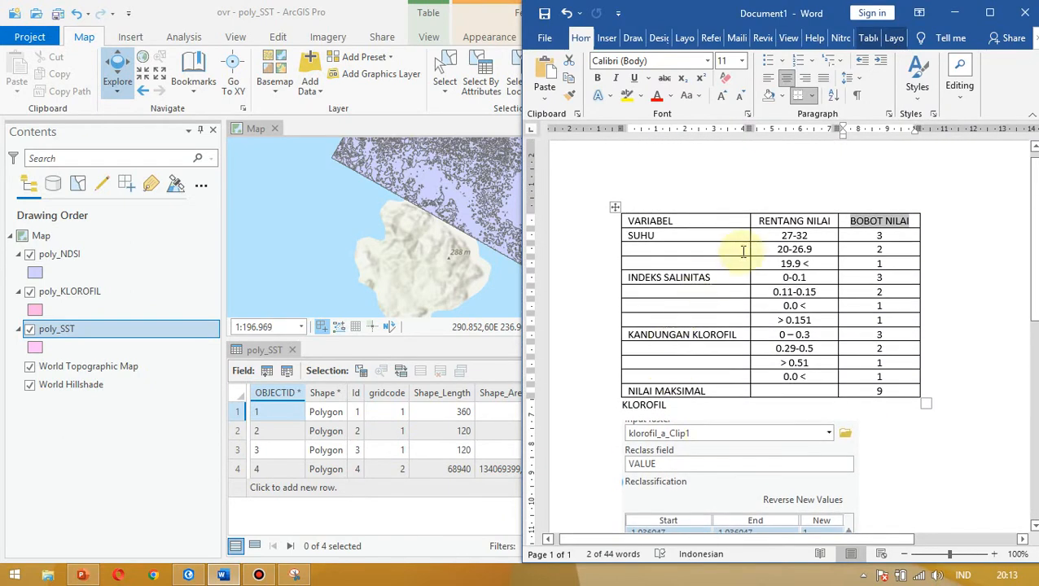
mouse_move(782, 236)
mouse_down()
mouse_move(881, 235)
mouse_move(800, 234)
mouse_up()
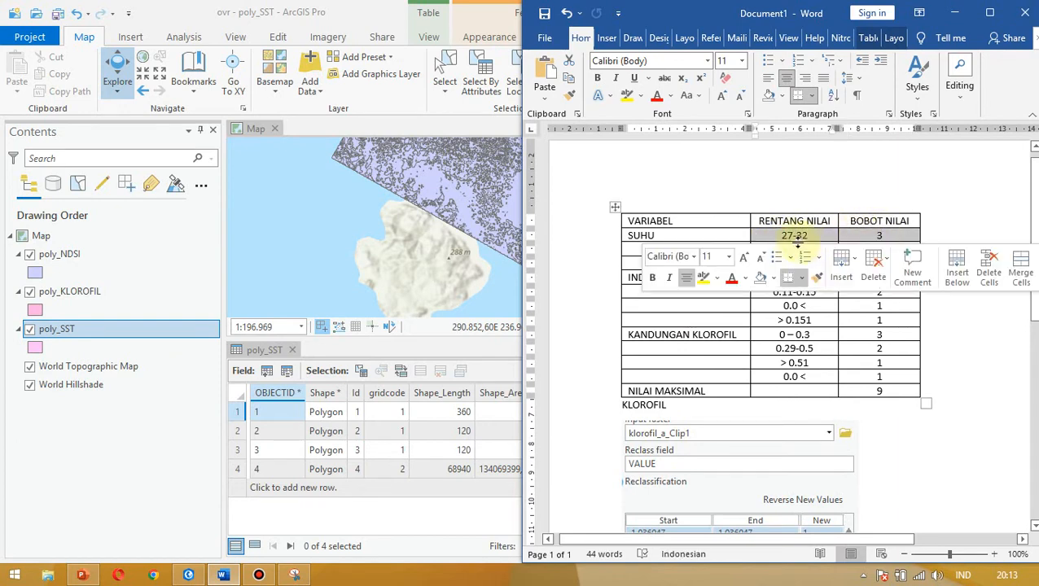
click(796, 236)
click(686, 234)
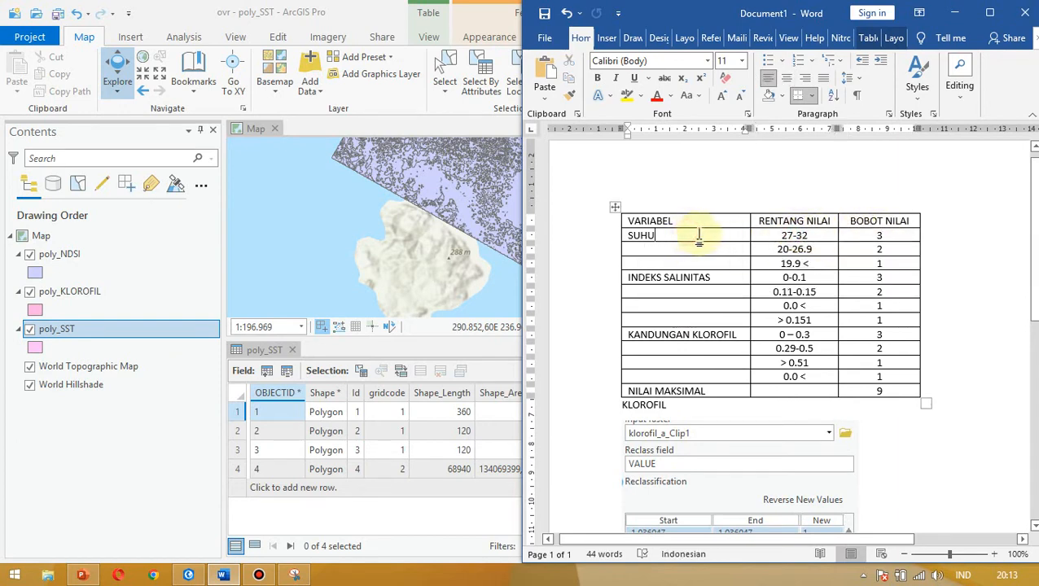
text((2()1)
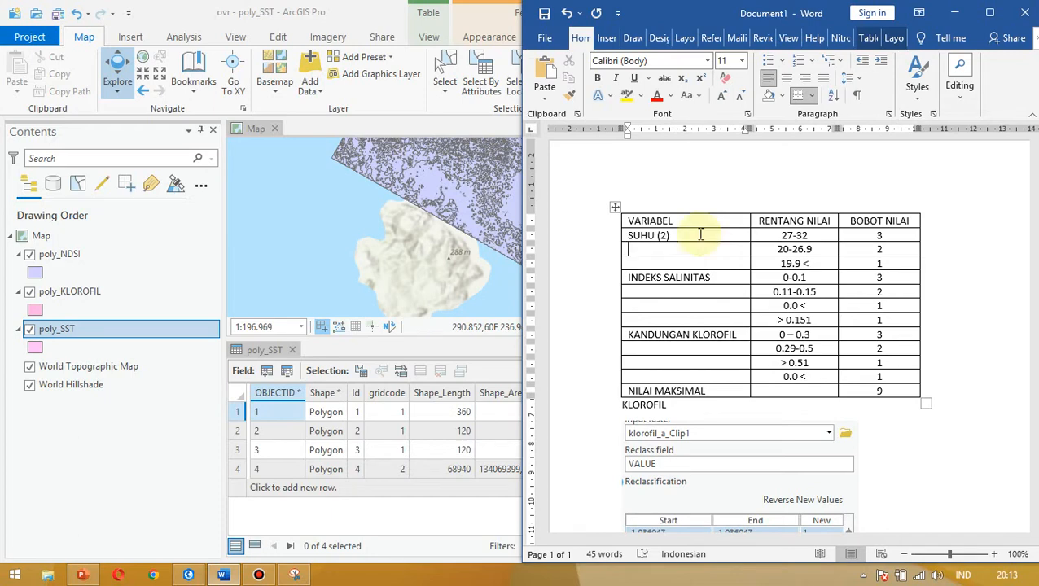
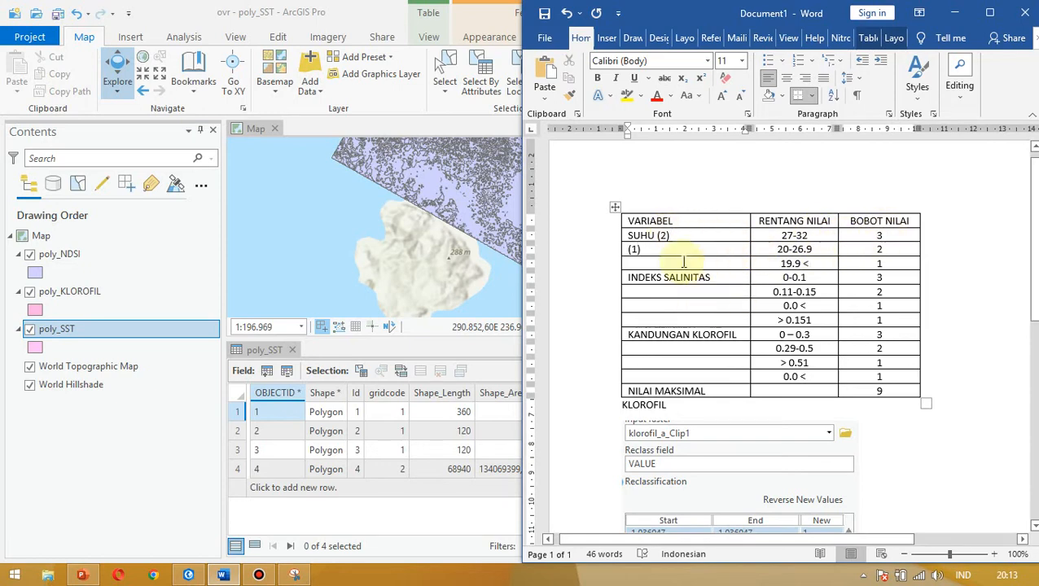
- Switch back to ArcGIS Pro and set BOBOT to 3 for the poly_SST record with gridcode 2
click(433, 504)
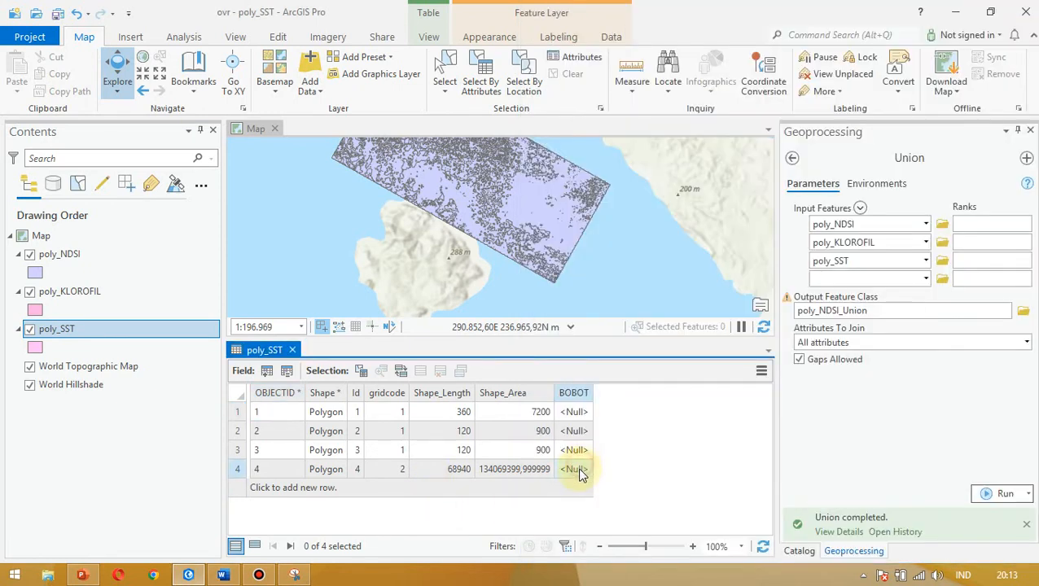
double_click(573, 471)
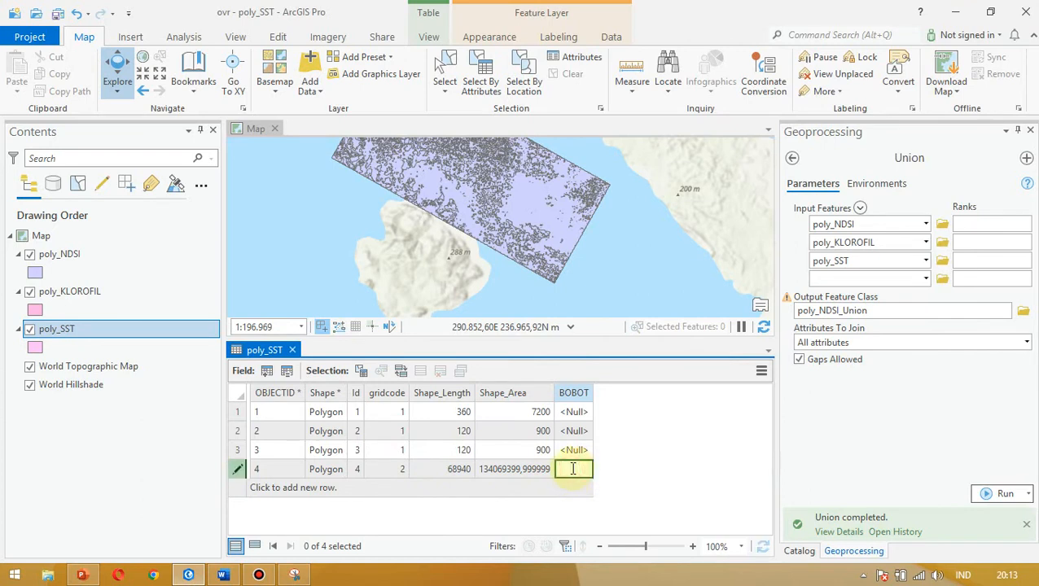
text(3)
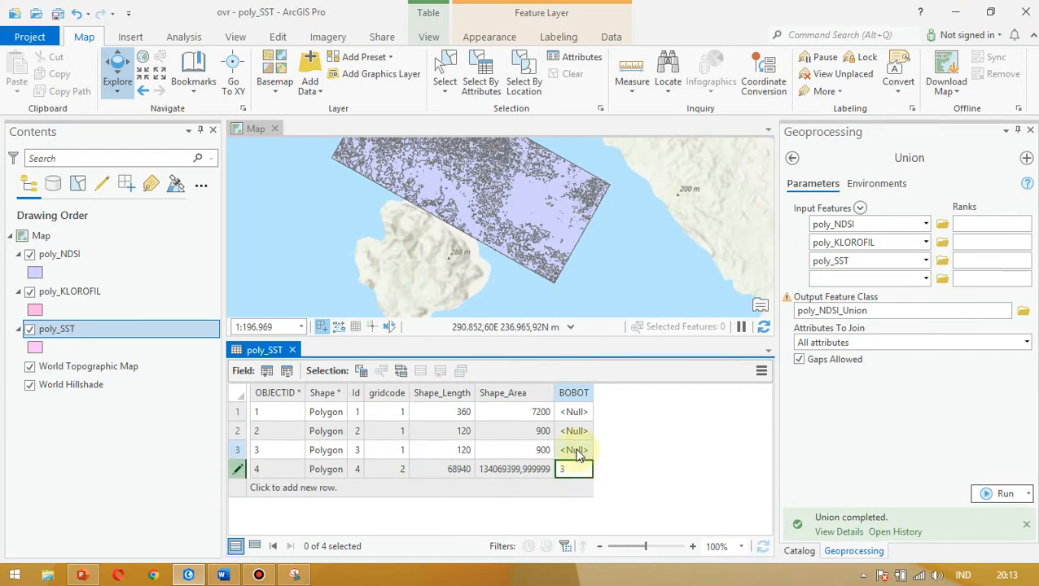
click(581, 453)
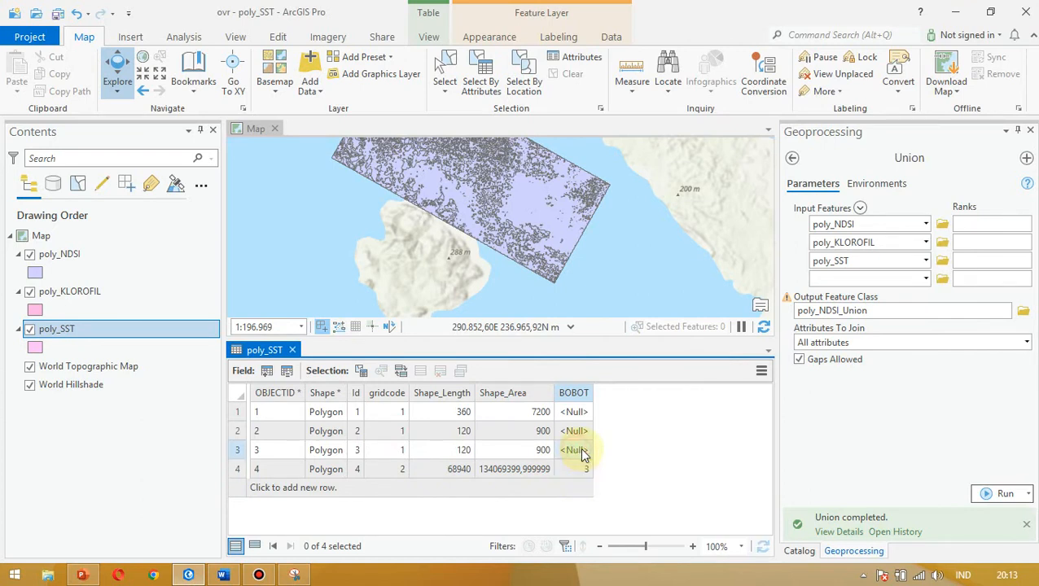
- Select the three poly_SST records with gridcode 1 and calculate their BOBOT field as 2
click(237, 415)
drag(243, 417, 237, 450)
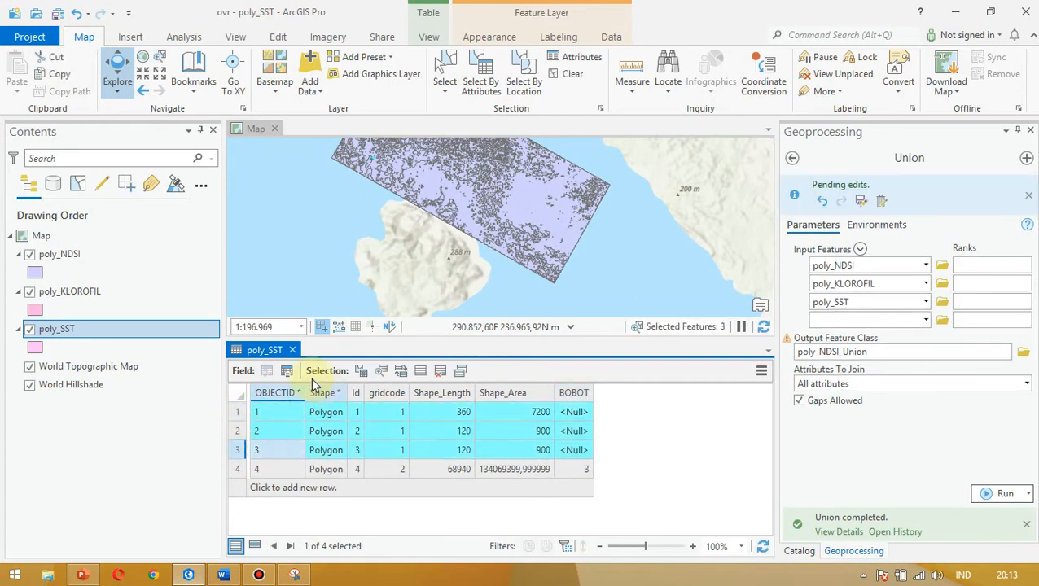
click(286, 372)
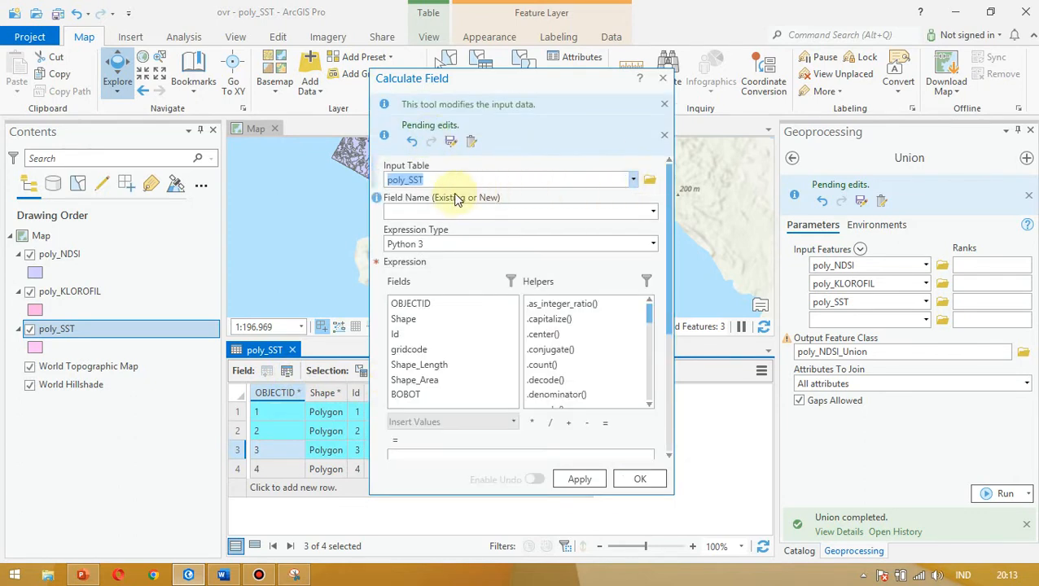
scroll(476, 236, down, 2)
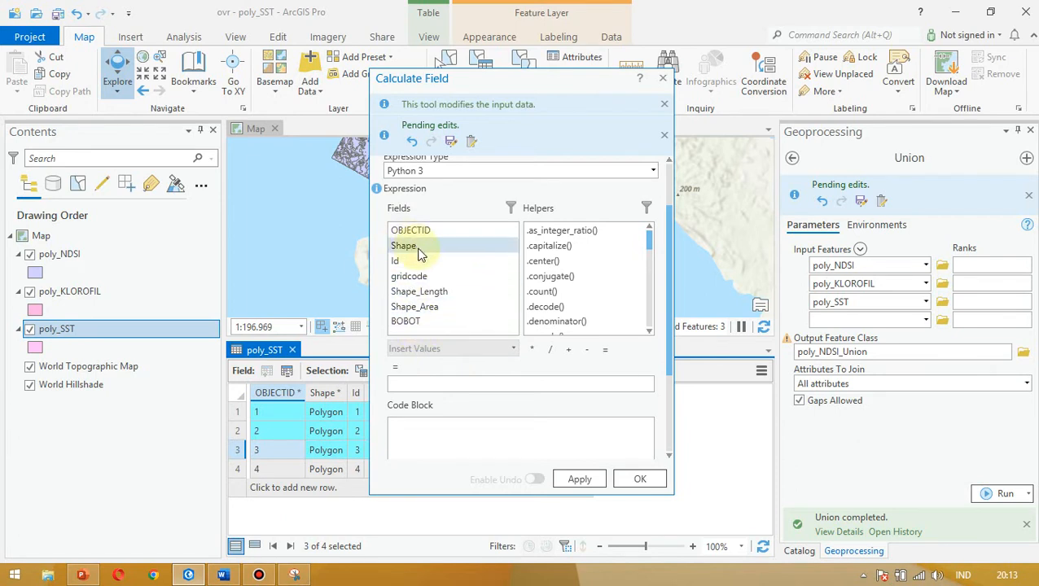
scroll(441, 260, down, 1)
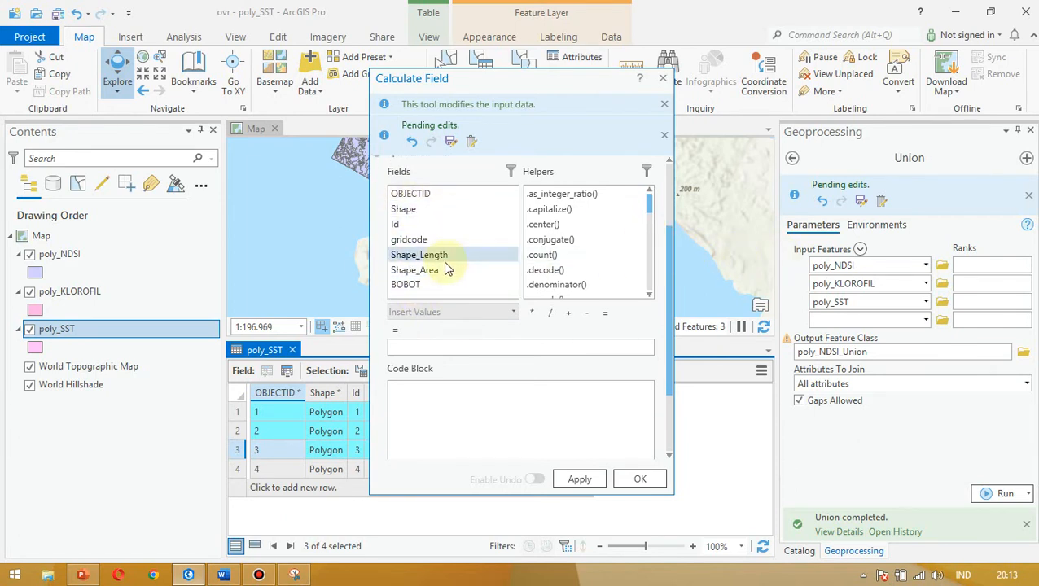
drag(672, 296, 672, 220)
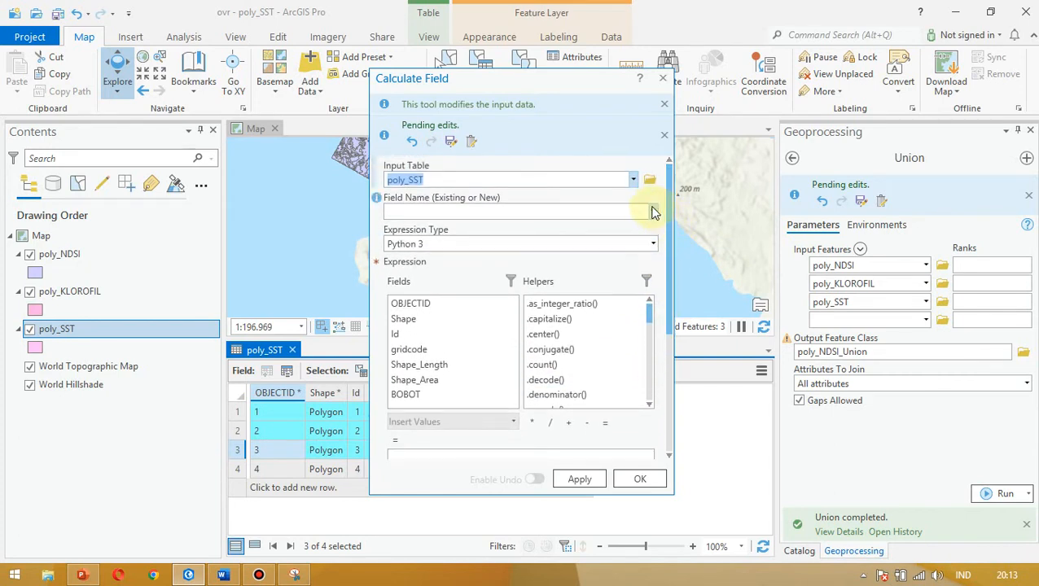
click(652, 212)
click(400, 314)
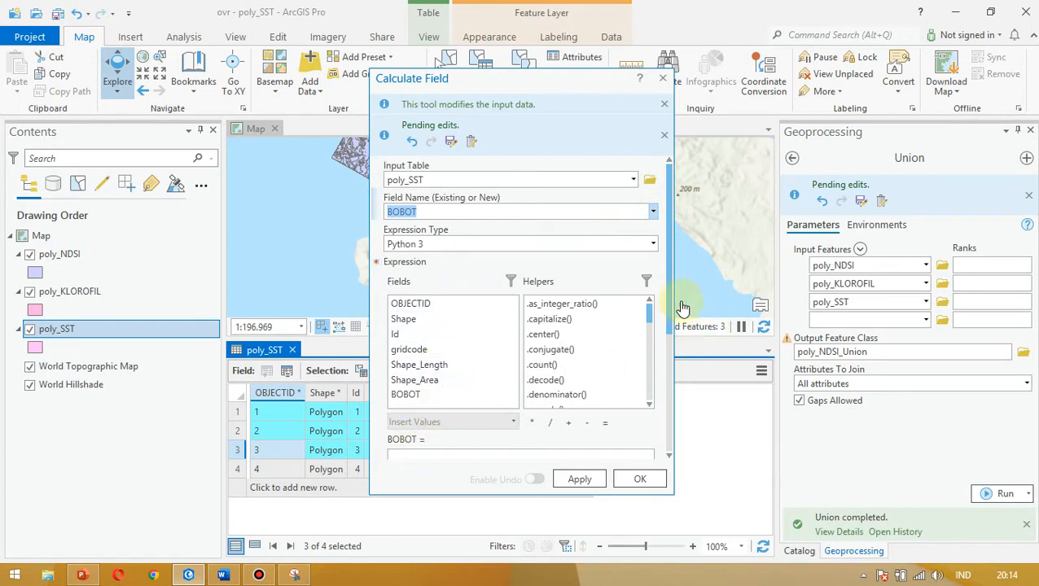
drag(649, 316, 669, 342)
click(430, 393)
text(2)
click(636, 481)
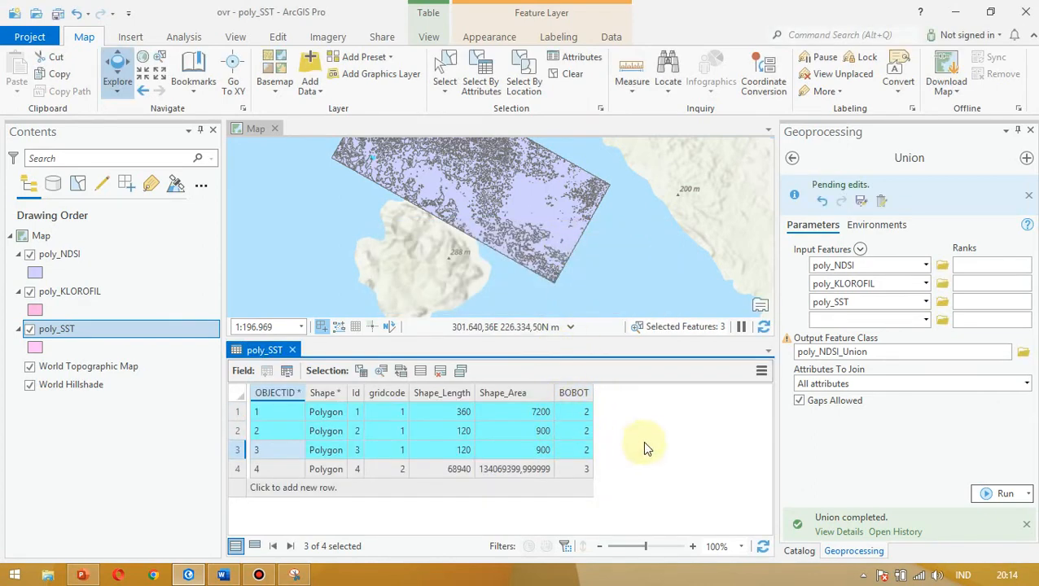
- Save the pending attribute edits of poly_SST and confirm saving
click(278, 38)
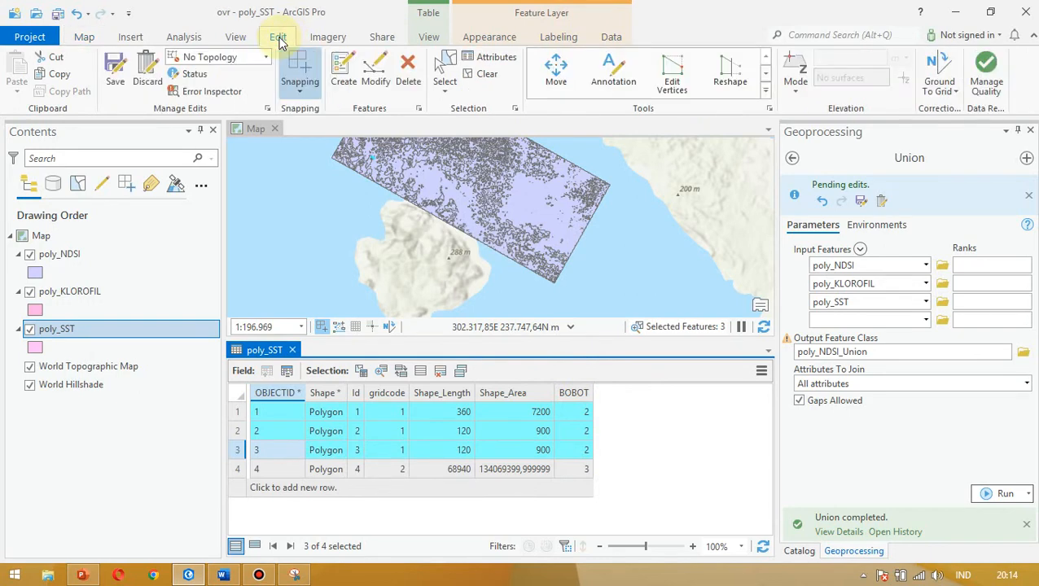
click(115, 74)
click(537, 307)
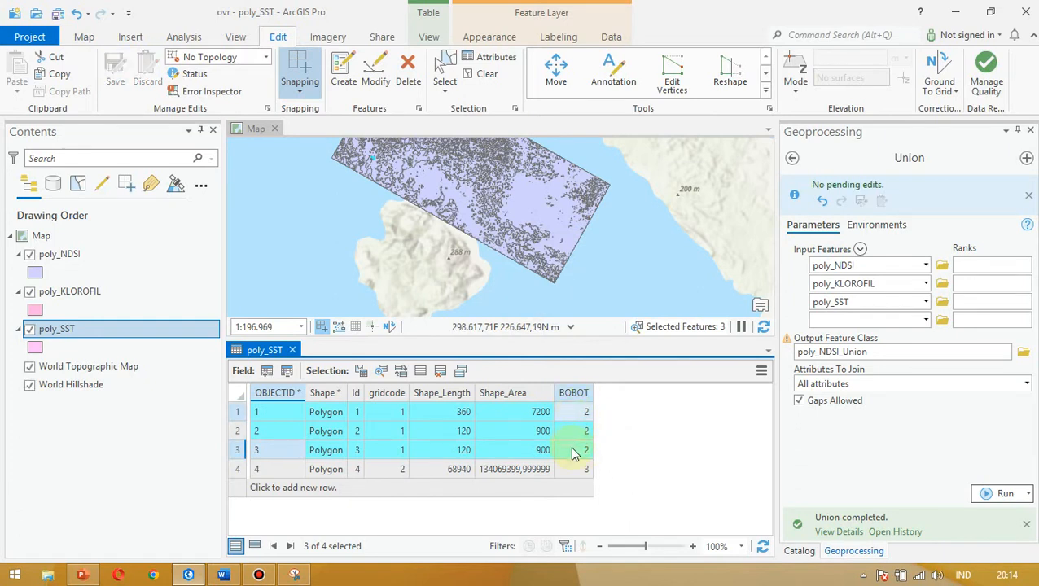
- Open the attribute table of the poly_KLOROFIL layer
click(70, 290)
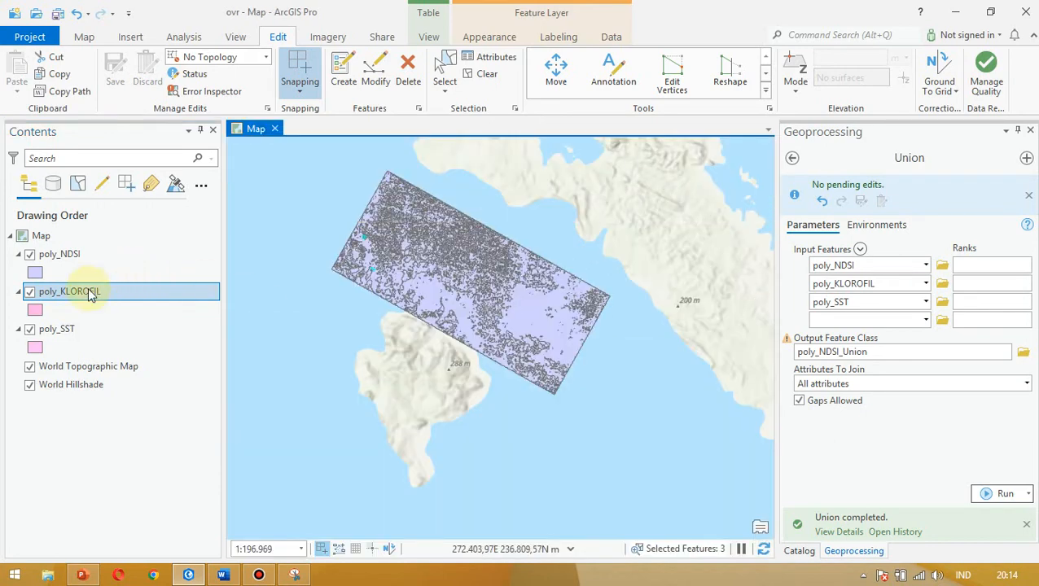
right_click(87, 289)
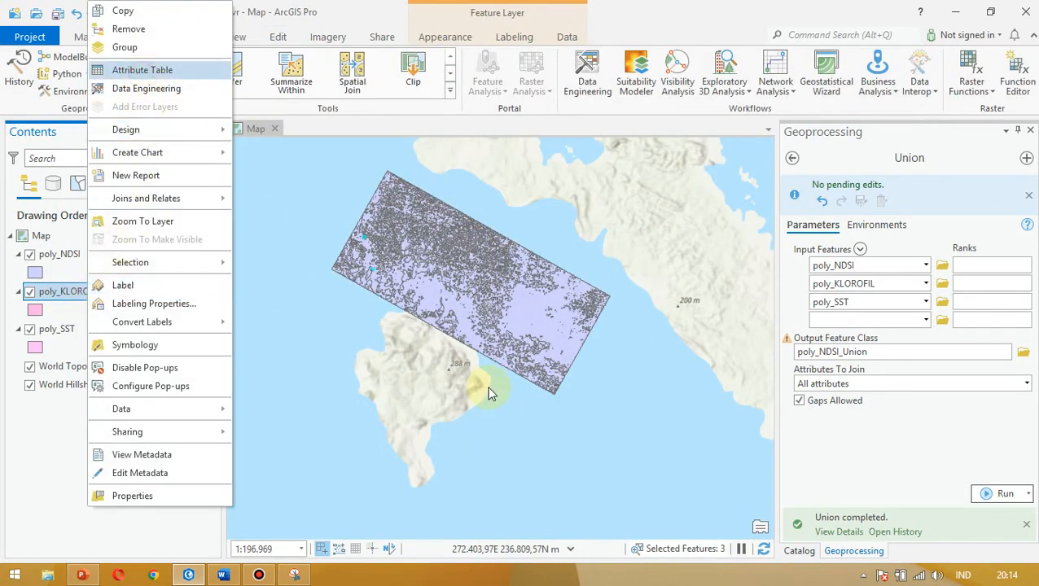
key(Return)
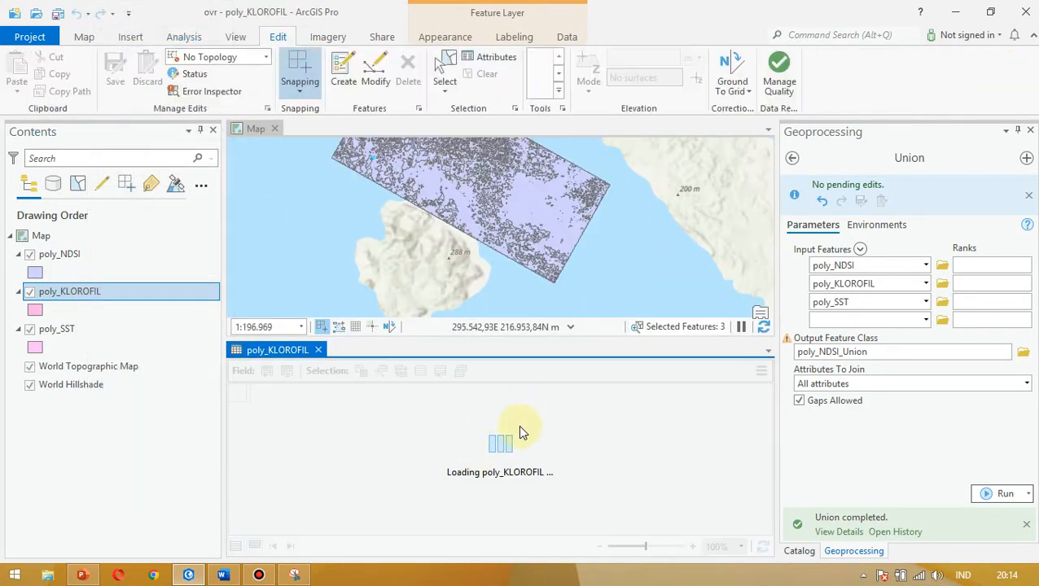
- Switch to the Word document and compare the KANDUNGAN KLOROFIL value ranges with the klorofil_a_Clip1 reclassification classes
key(alt+Tab)
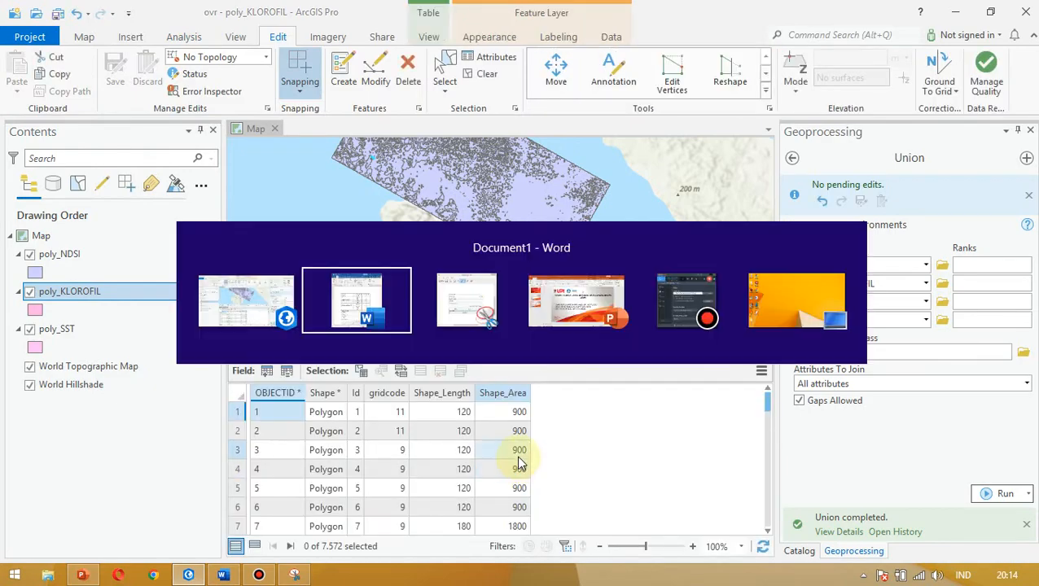
key(alt+Tab)
click(382, 301)
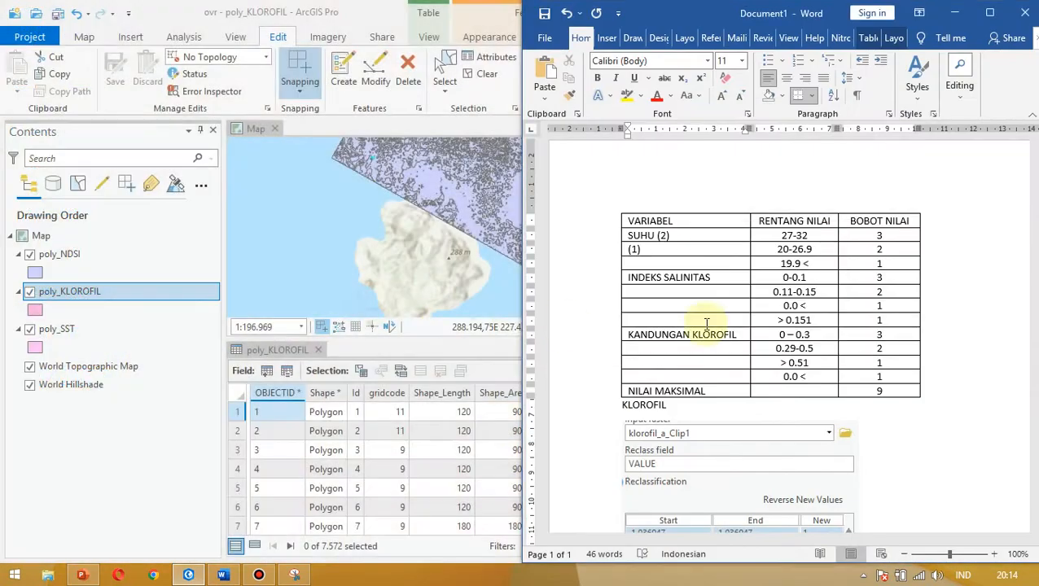
scroll(927, 457, down, 6)
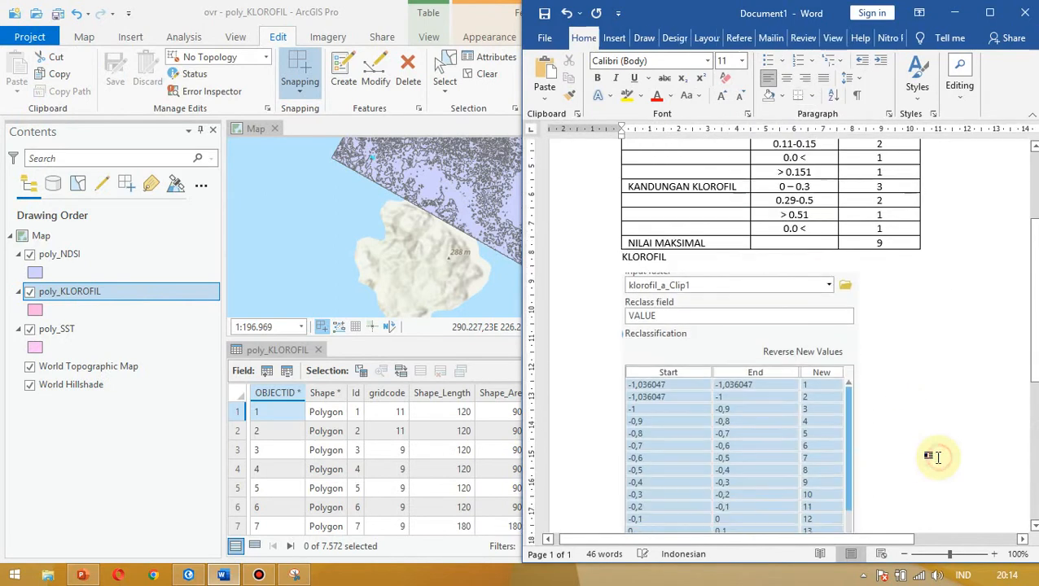
scroll(817, 372, up, 3)
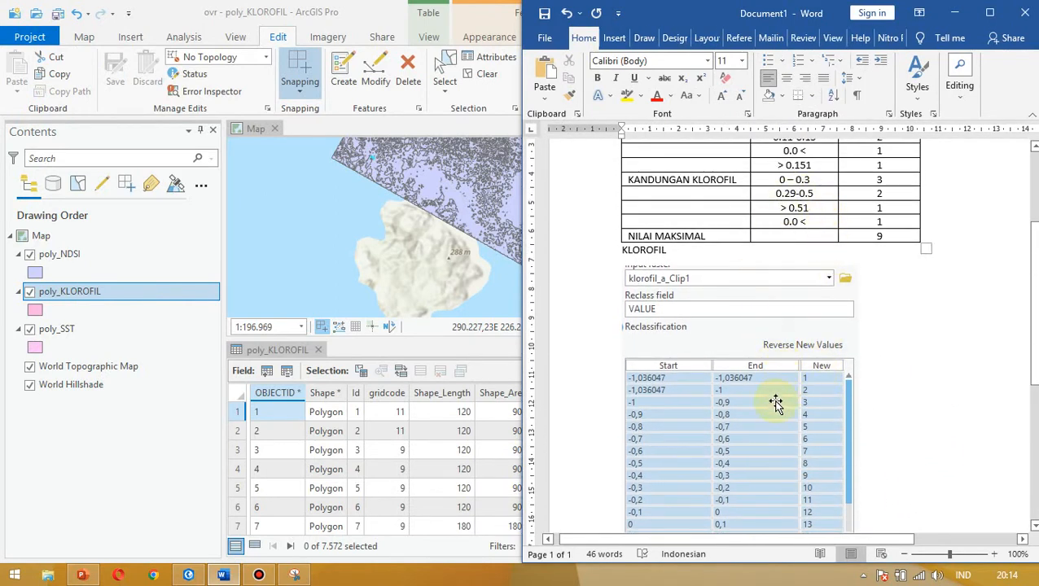
double_click(785, 179)
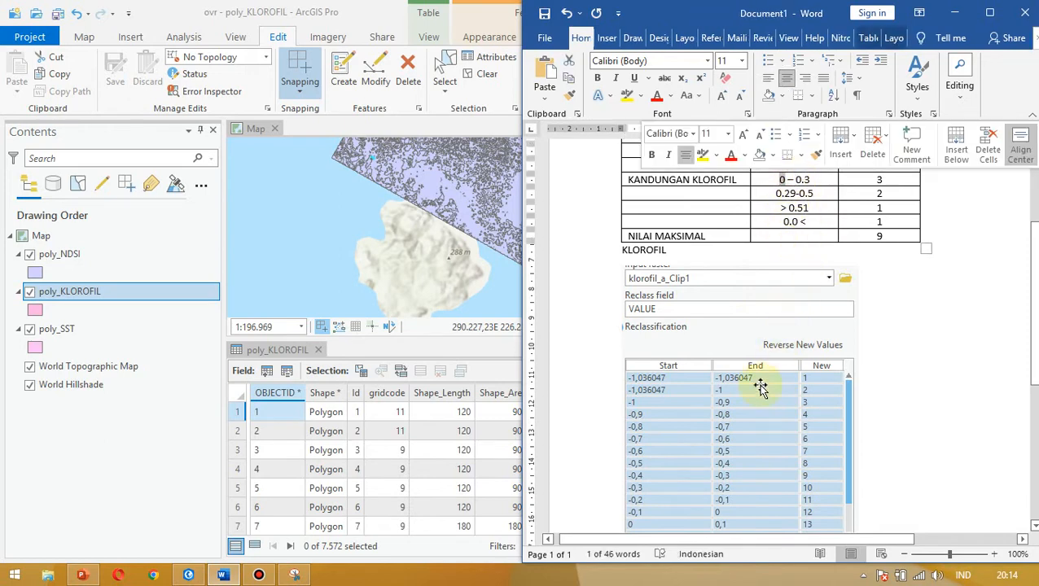
scroll(709, 487, down, 1)
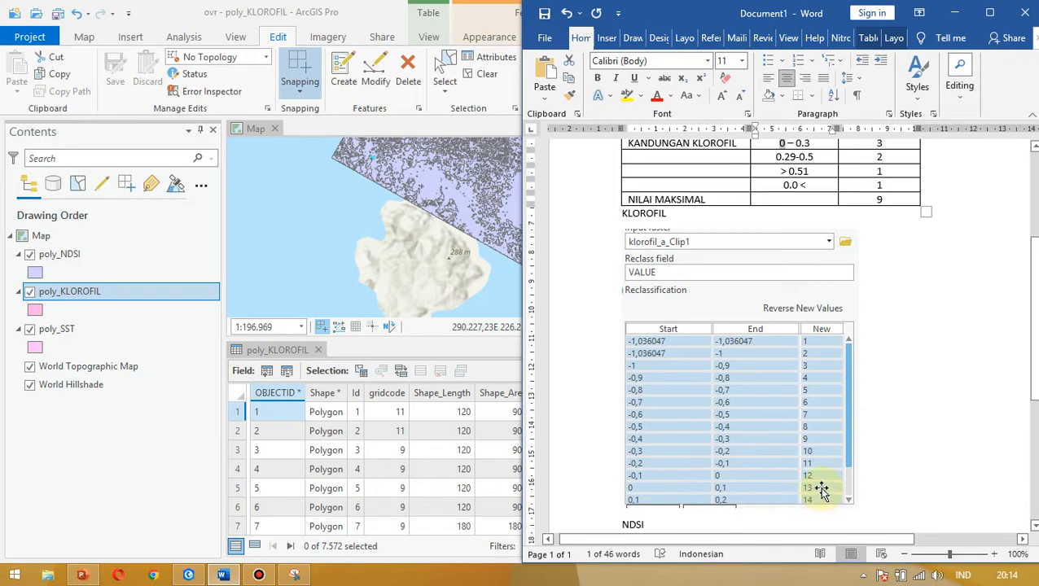
- Switch back to ArcGIS Pro and add a new field named BOBOT_KLOROFIL to the poly_KLOROFIL table
click(139, 448)
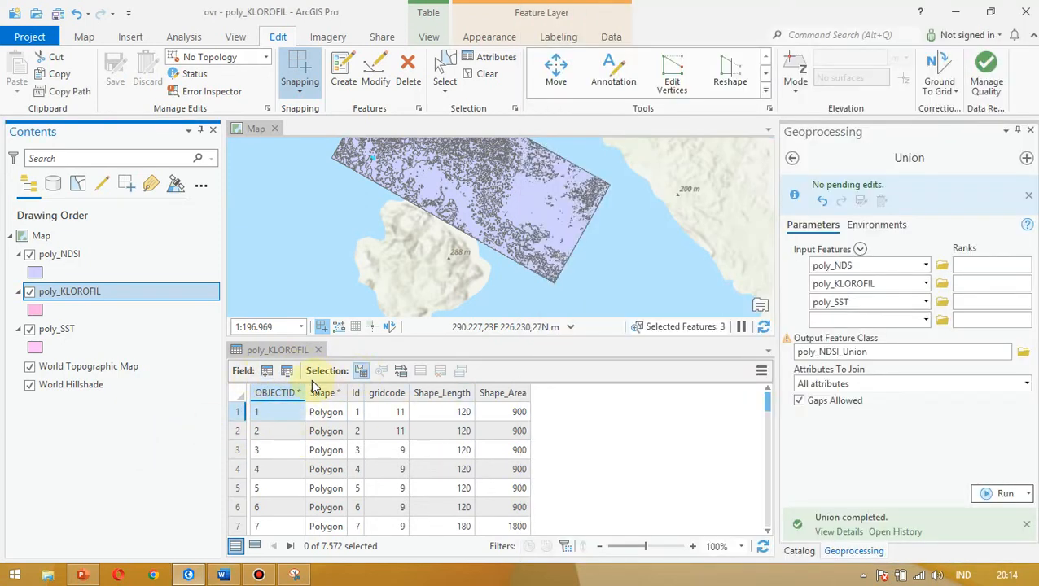
click(266, 373)
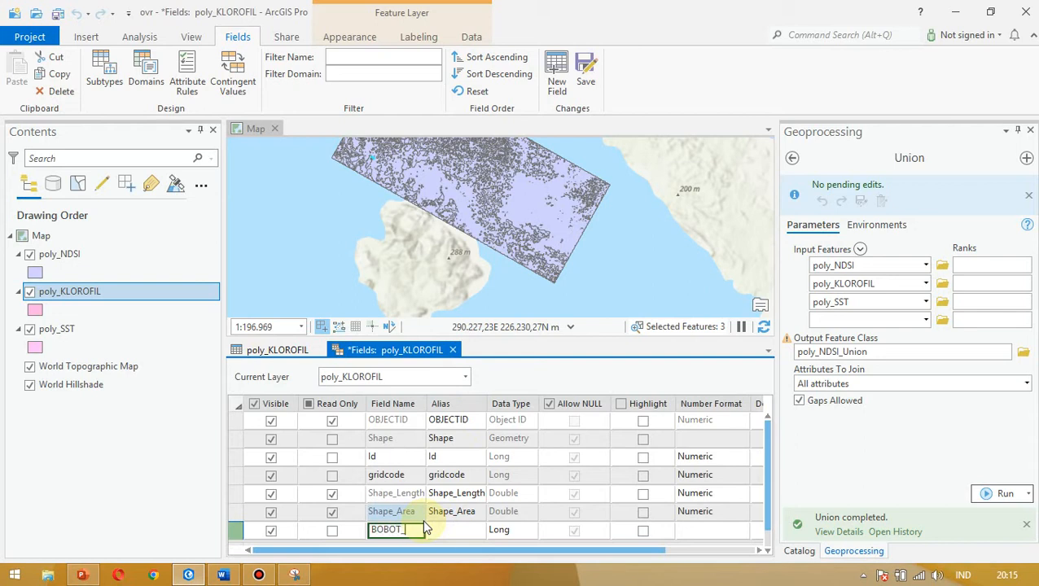
text(ROFIL)
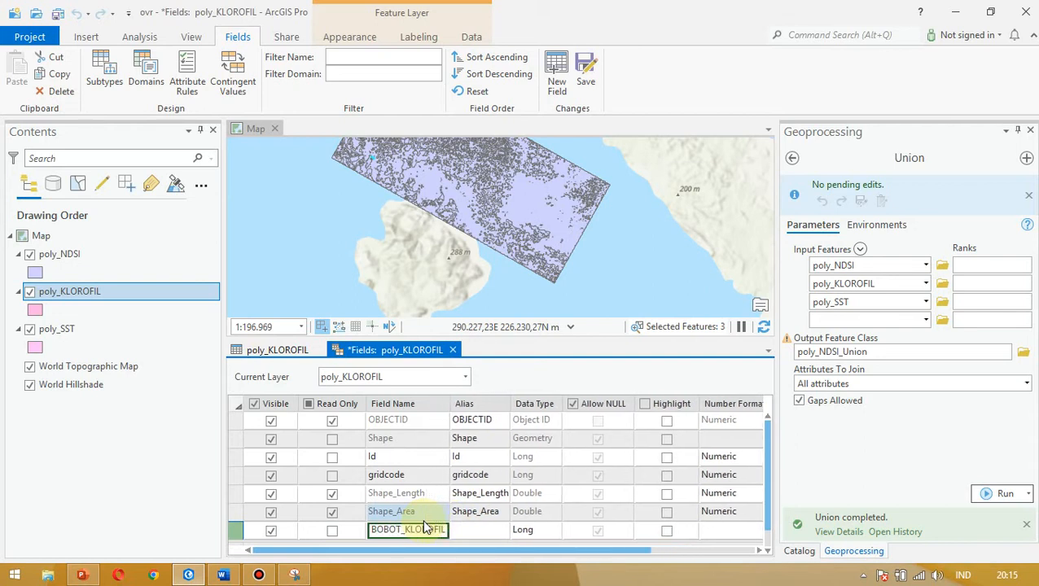
key(Return)
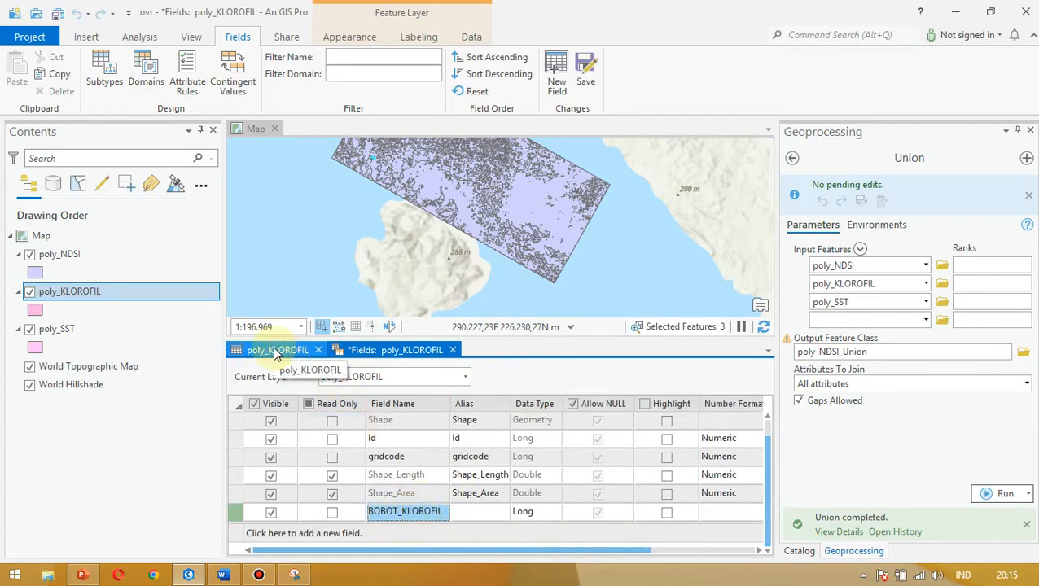
- Set the data type of the BOBOT_KLOROFIL field to Float
click(542, 511)
click(543, 511)
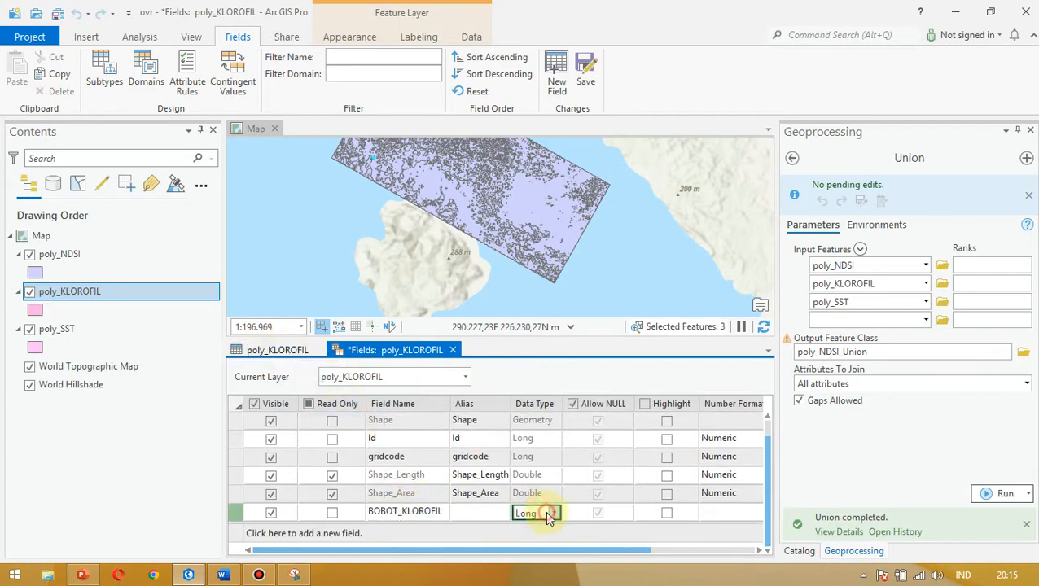
click(556, 513)
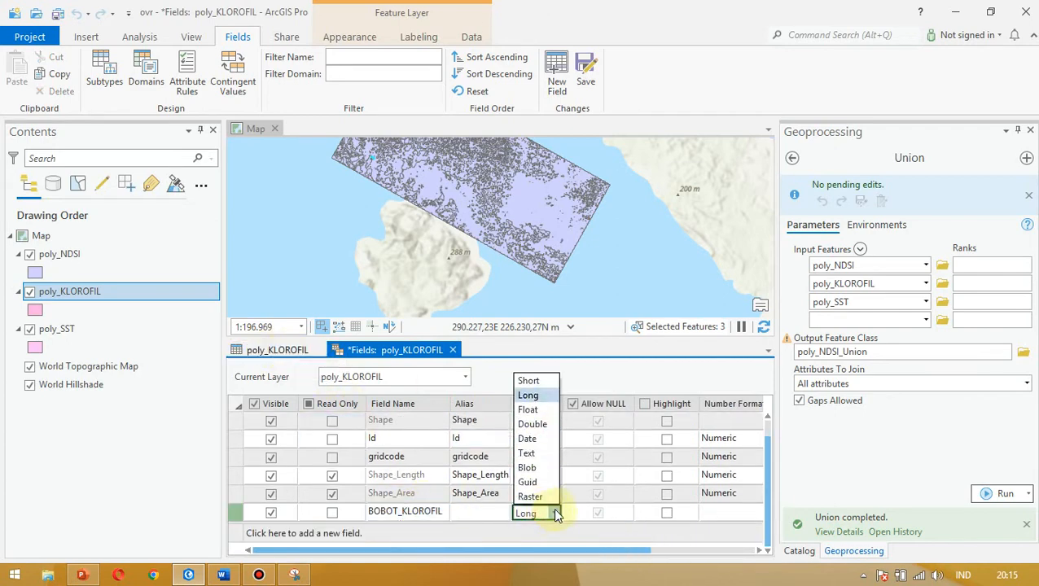
click(531, 410)
- Set the BOBOT_KLOROFIL number format to Numeric, then save the field changes and close the field design view
click(715, 513)
drag(641, 551, 725, 555)
click(679, 513)
click(678, 513)
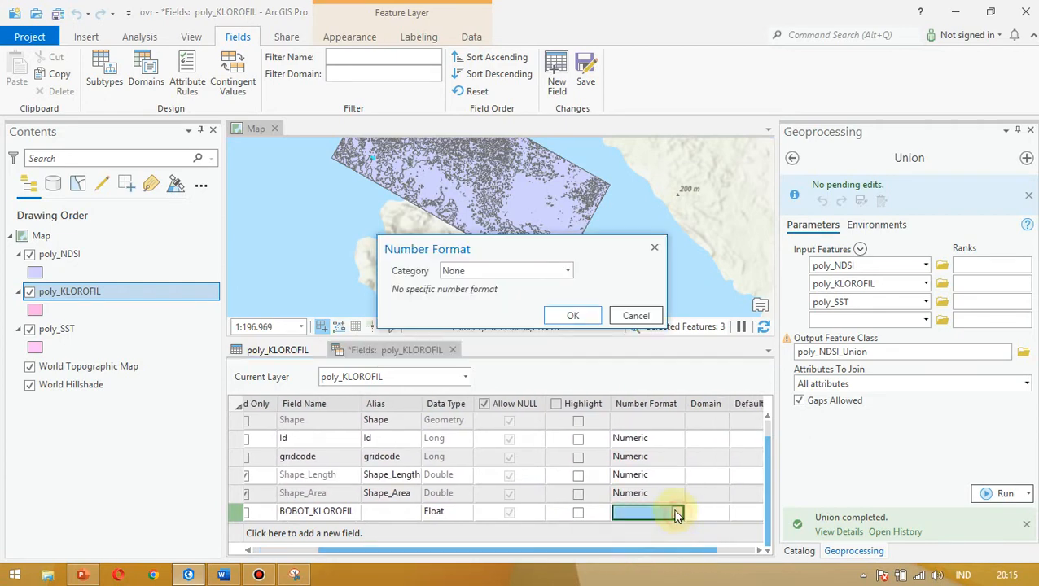
click(562, 275)
click(535, 336)
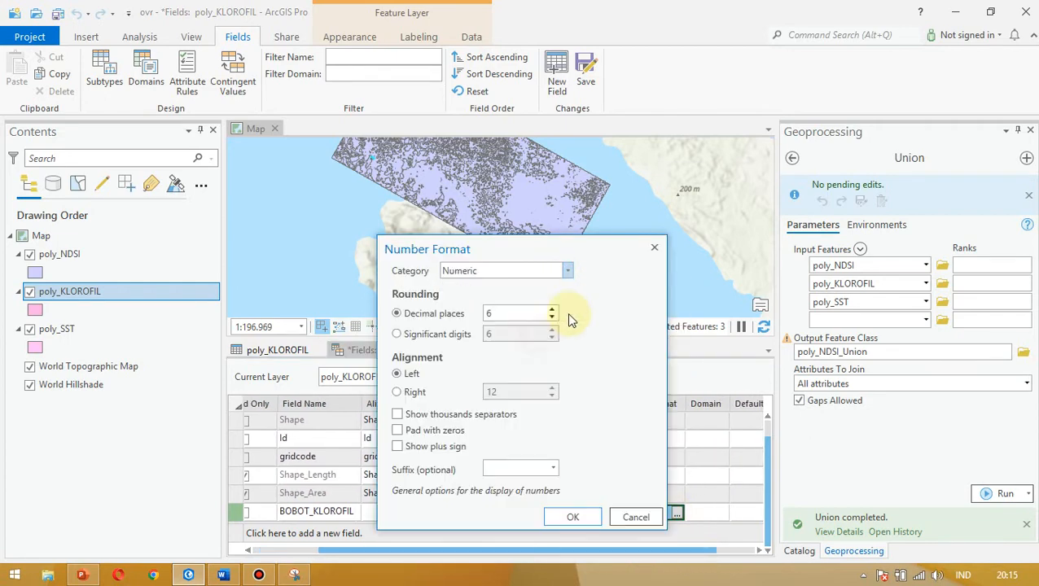
click(573, 517)
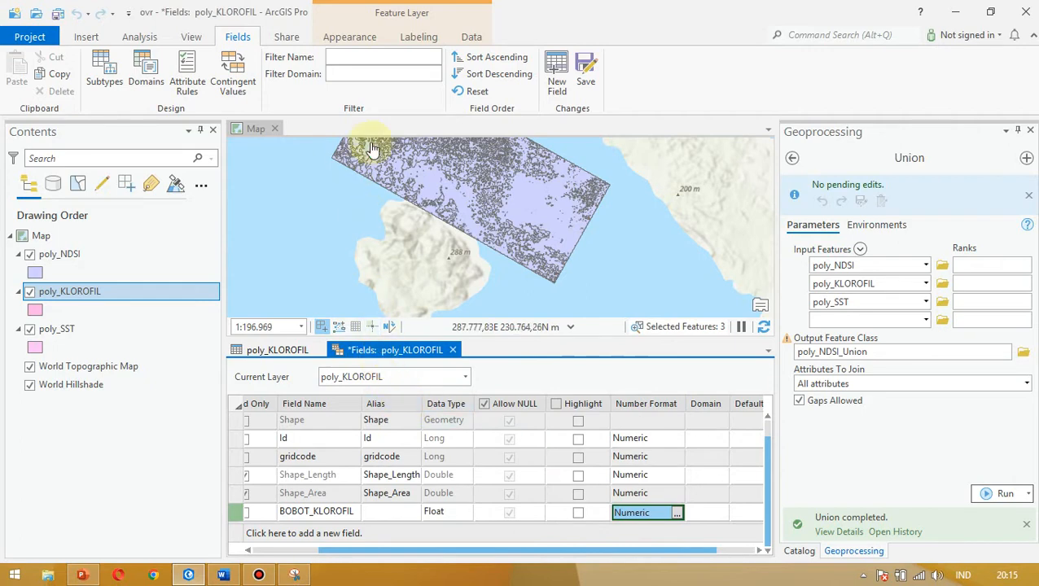
click(586, 84)
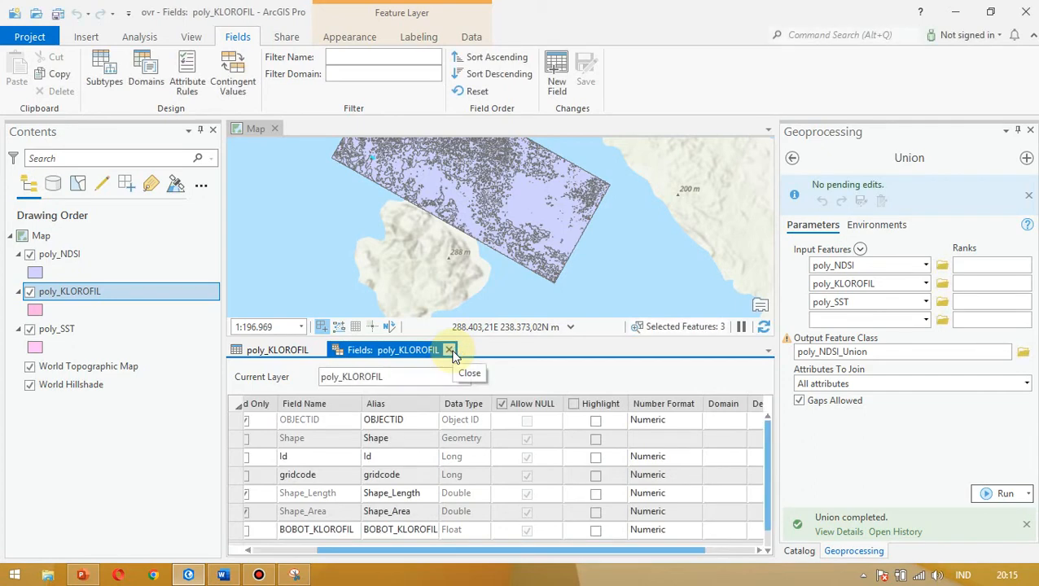
click(449, 350)
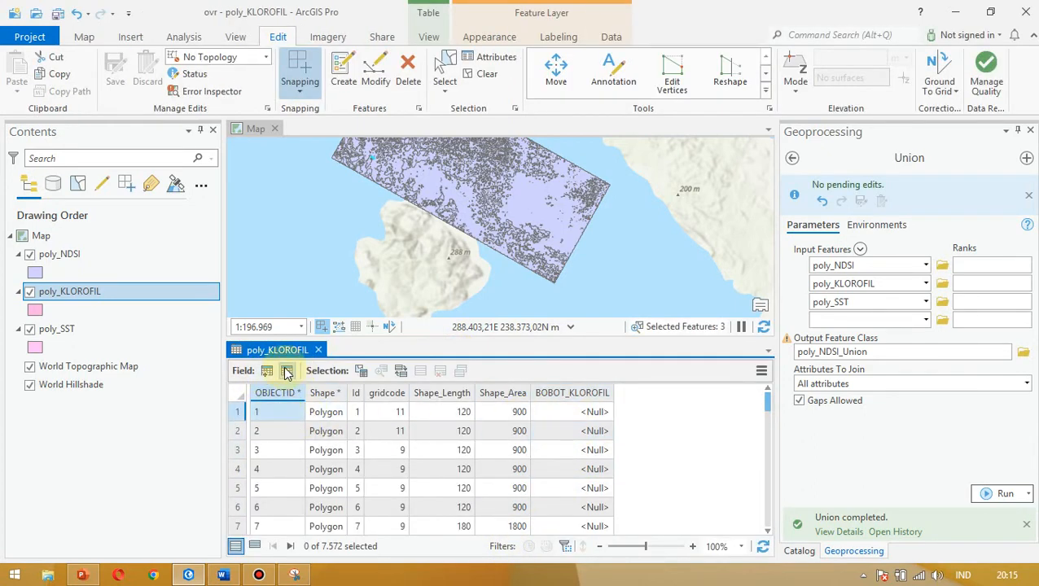
- Build a Select By Attributes clause on poly_KLOROFIL where gridcode is equal to 13, checking the class against the Word document
click(361, 372)
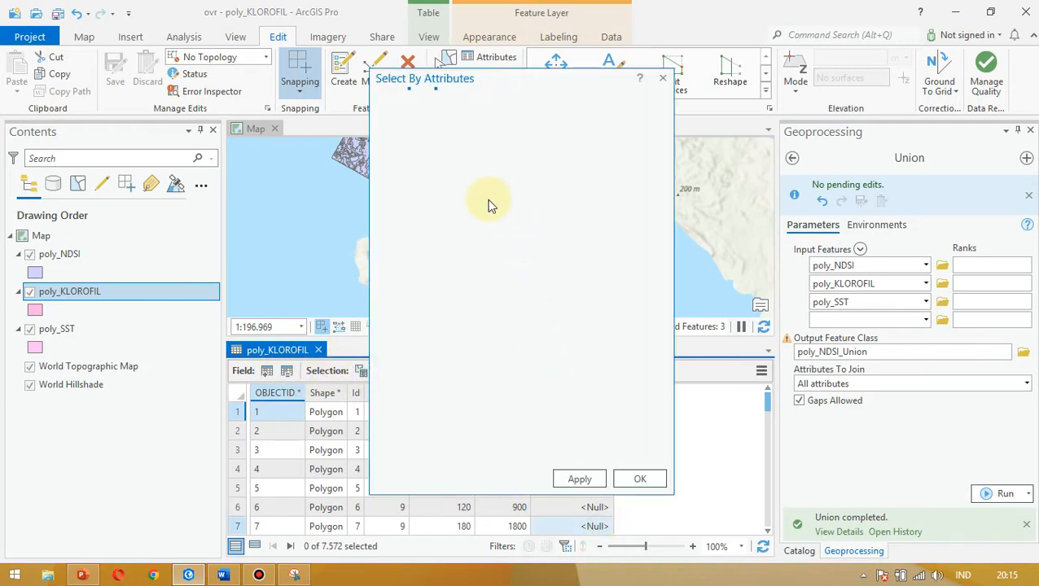
click(531, 220)
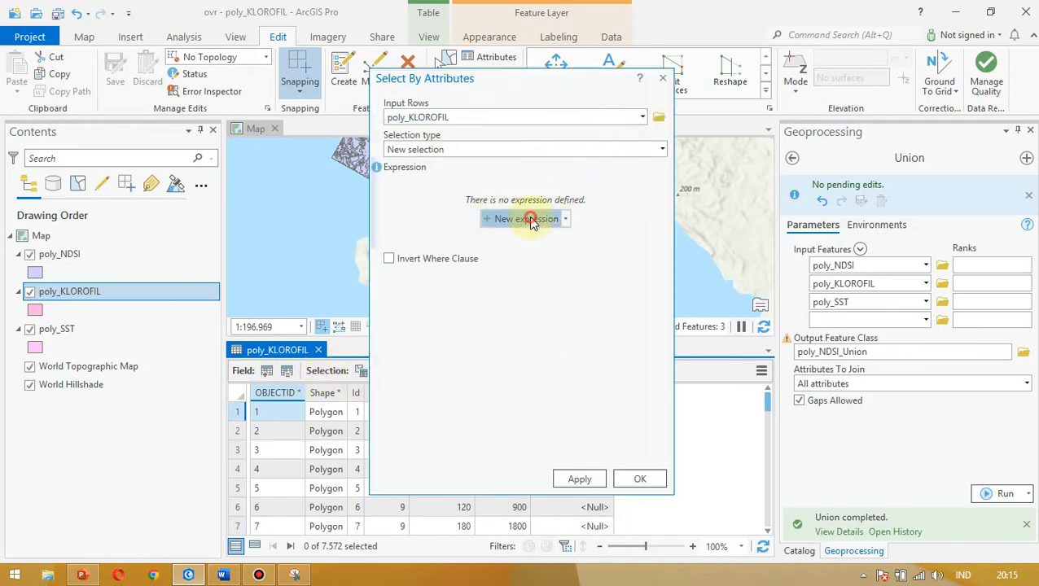
click(503, 240)
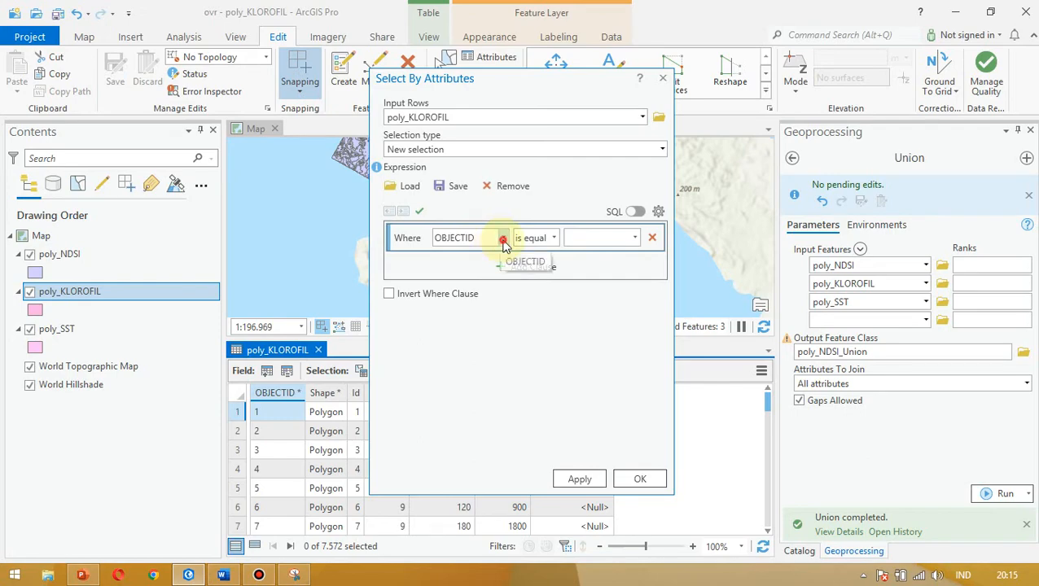
click(464, 287)
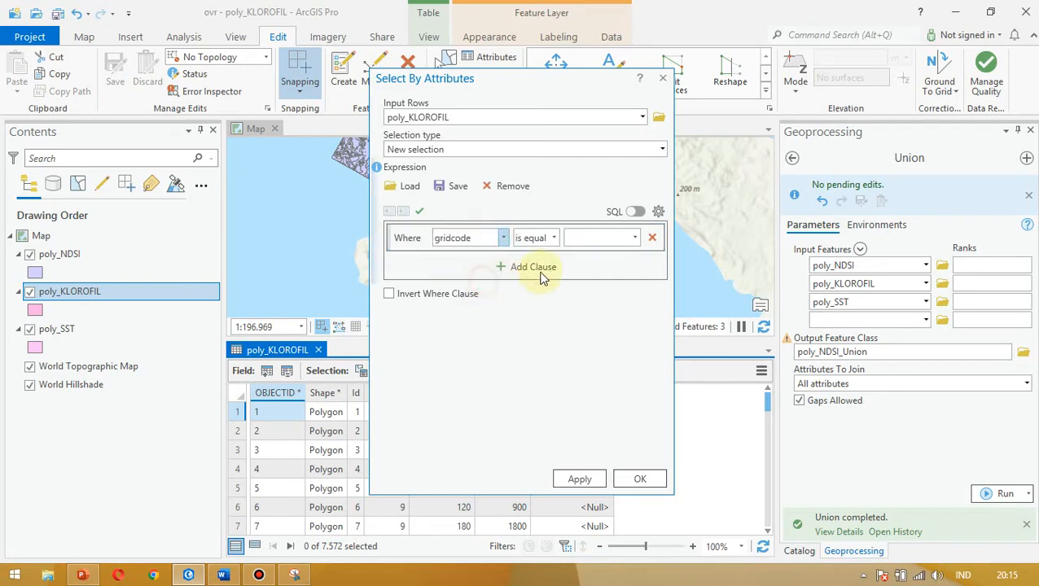
key(alt+Tab)
key(alt+Tab)
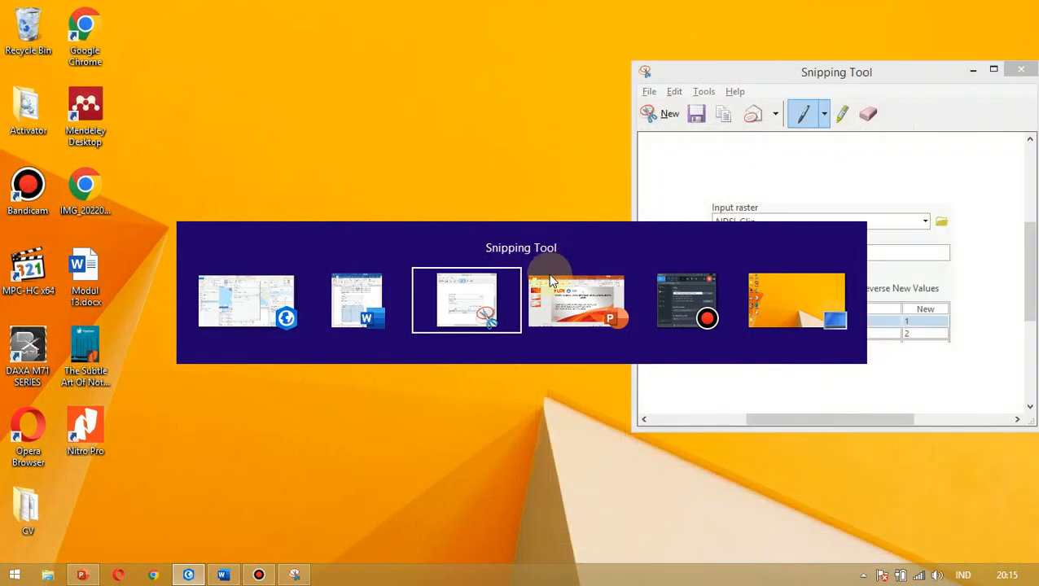
click(380, 297)
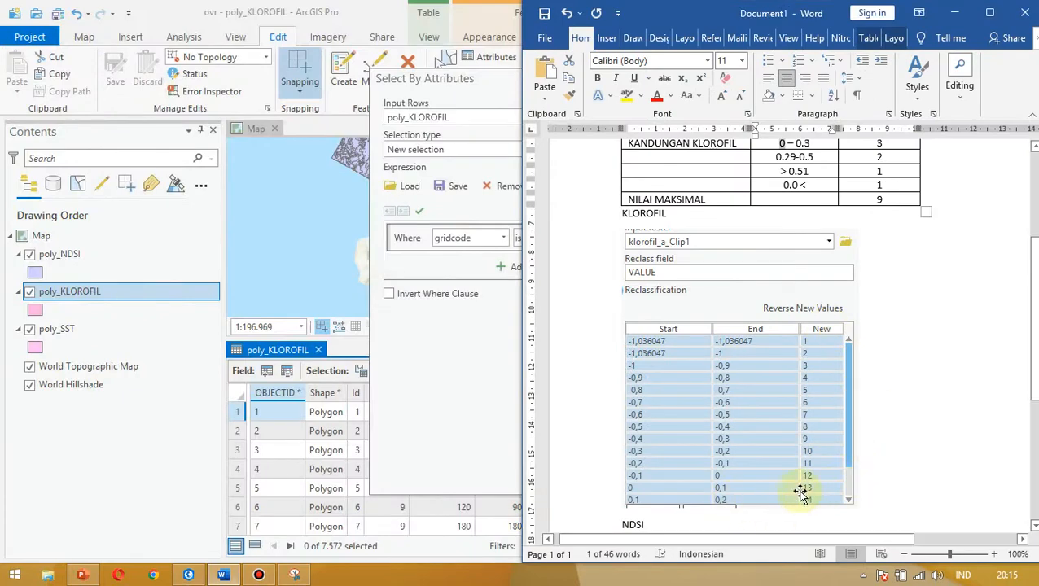
key(alt+Tab)
click(553, 237)
click(635, 239)
click(634, 241)
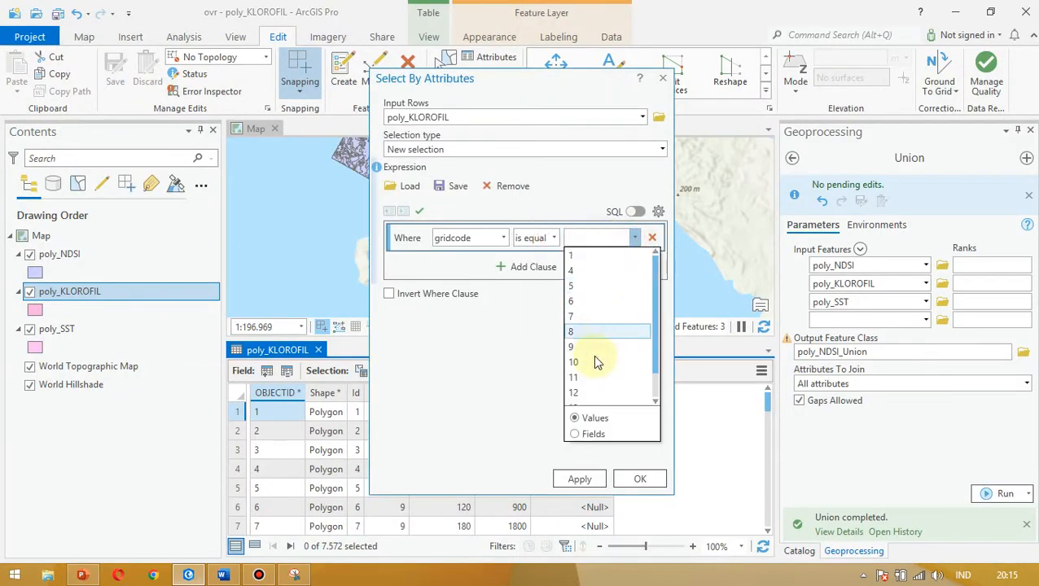
scroll(586, 391, down, 1)
click(583, 379)
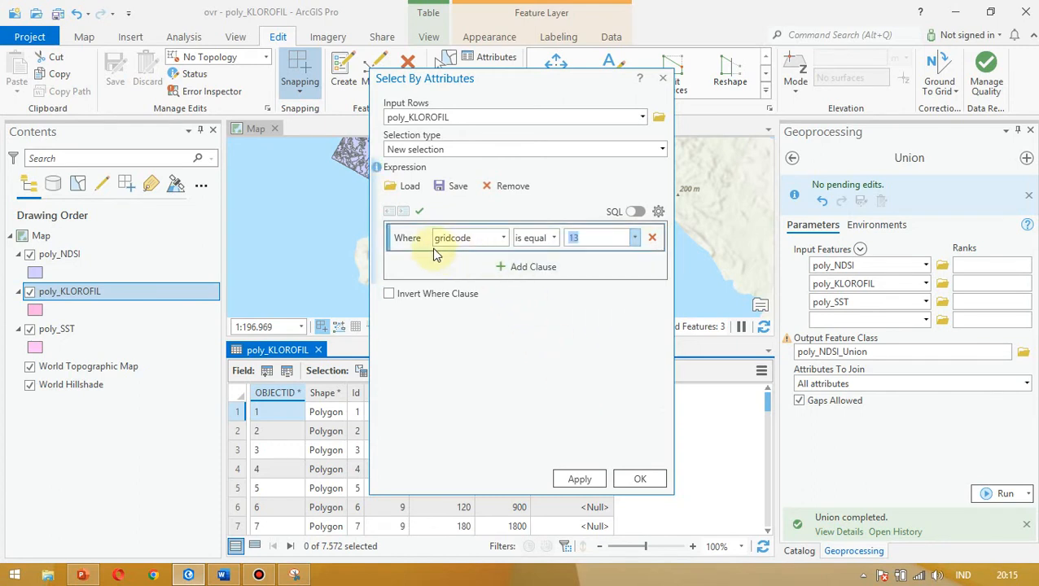
- Add an Or clause matching a second gridcode value and run the selection on poly_KLOROFIL
click(518, 267)
click(420, 274)
click(401, 302)
click(501, 275)
click(479, 314)
click(636, 270)
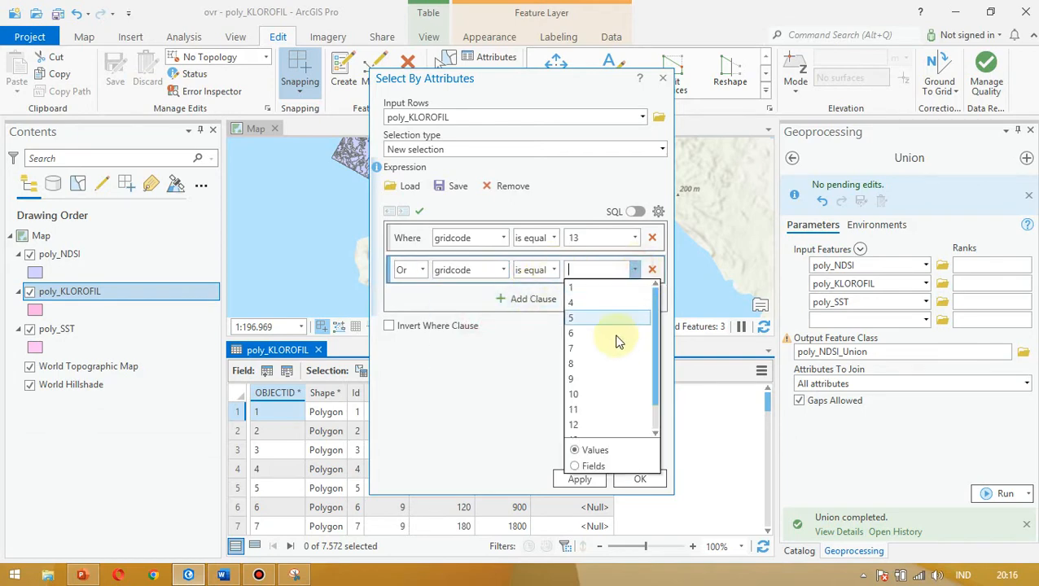
click(590, 431)
click(640, 479)
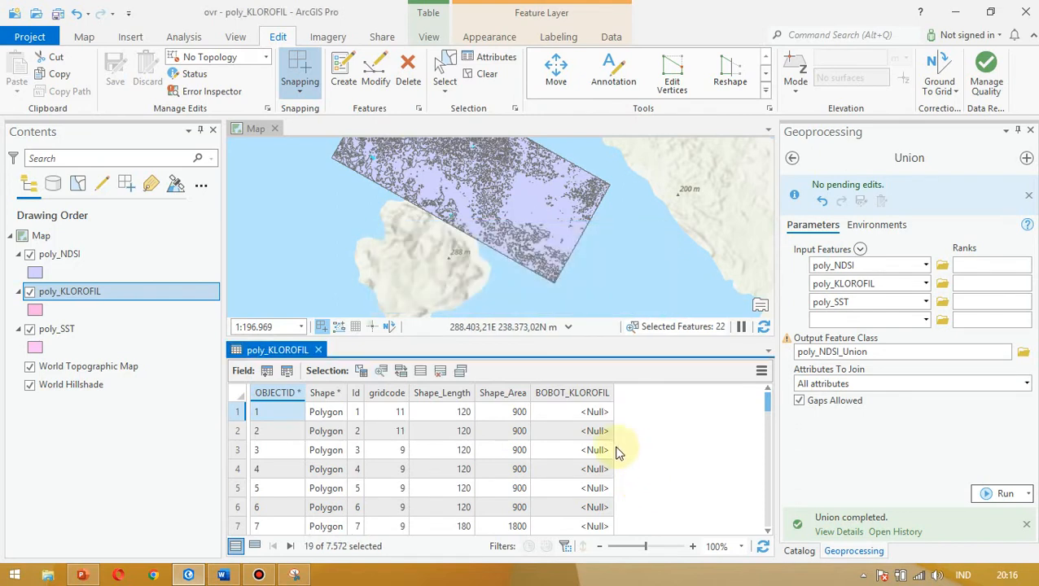
- Calculate the BOBOT_KLOROFIL field as 3 for the selected rows of poly_KLOROFIL
scroll(595, 446, down, 3)
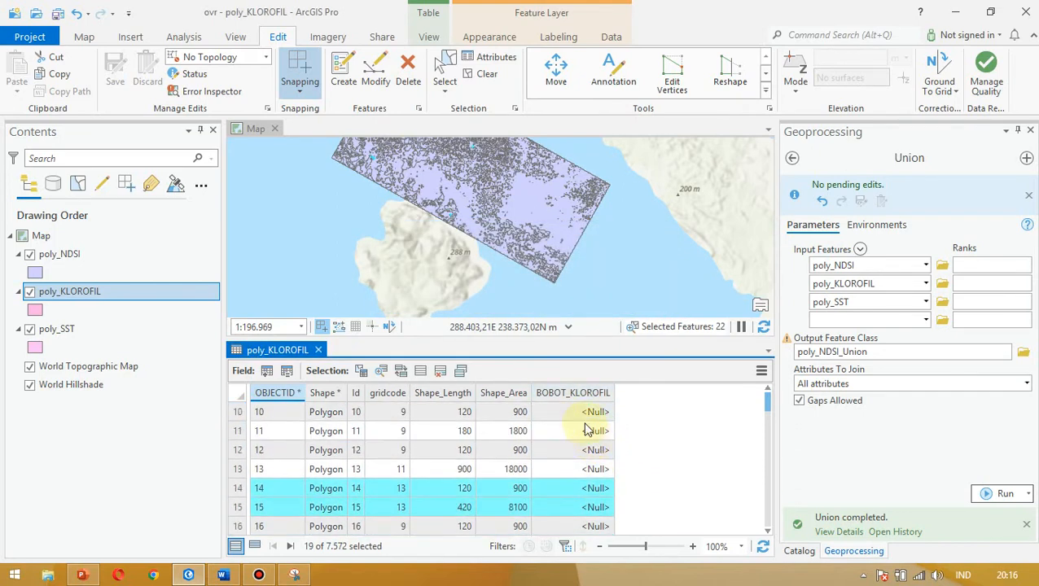
right_click(572, 396)
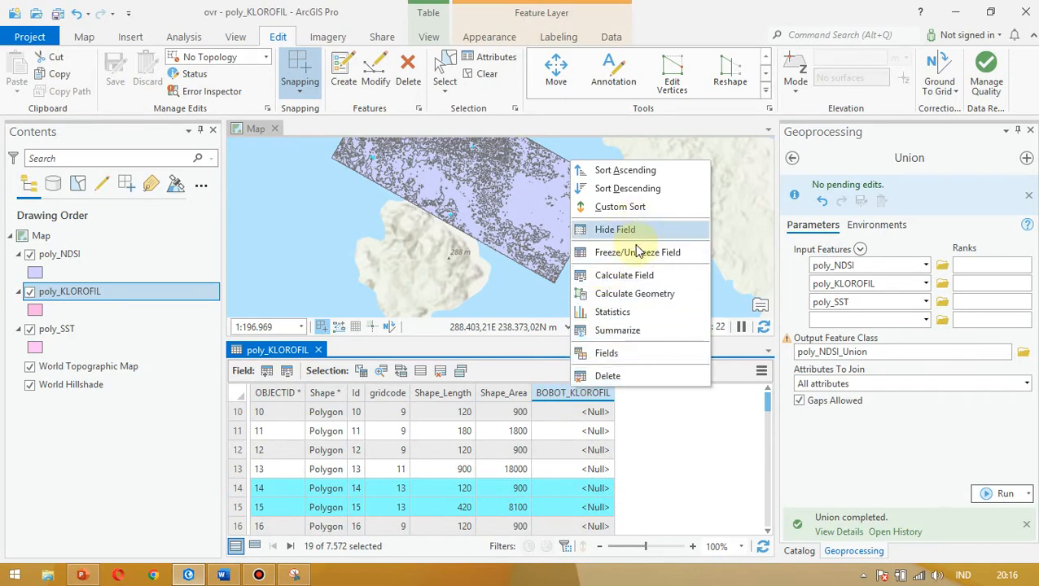
click(626, 277)
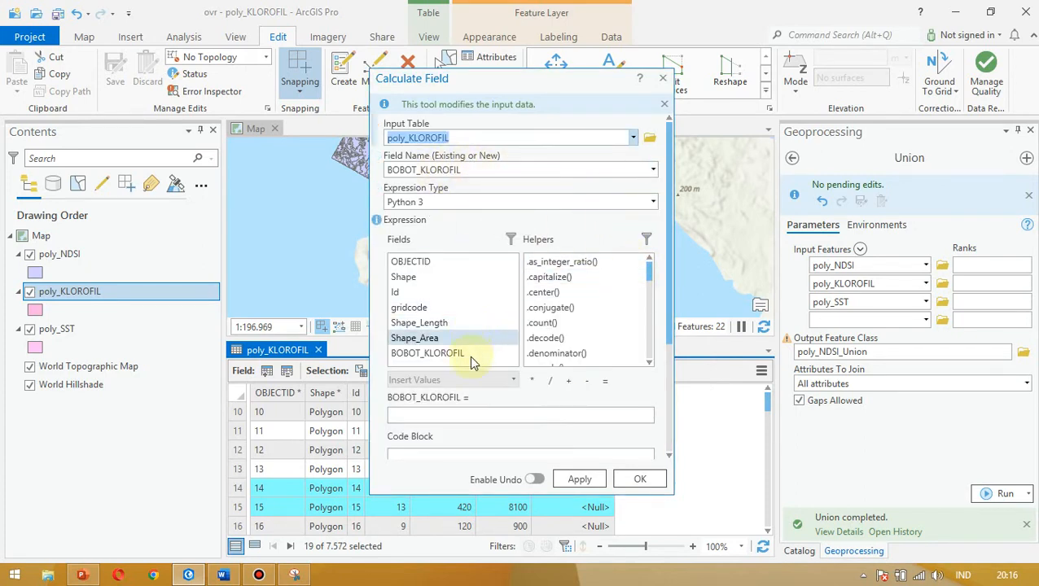
click(448, 417)
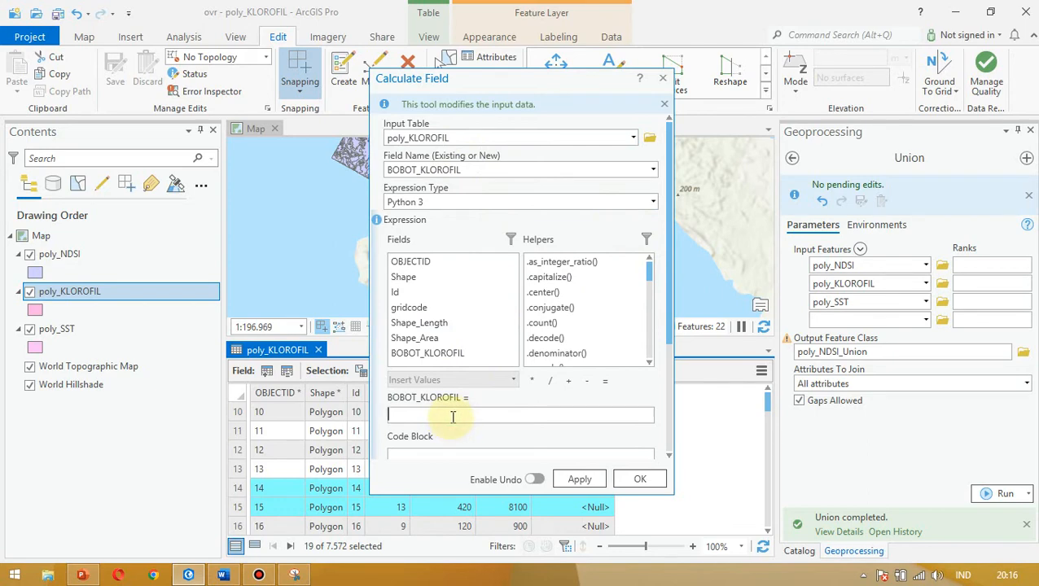
key(BackSpace)
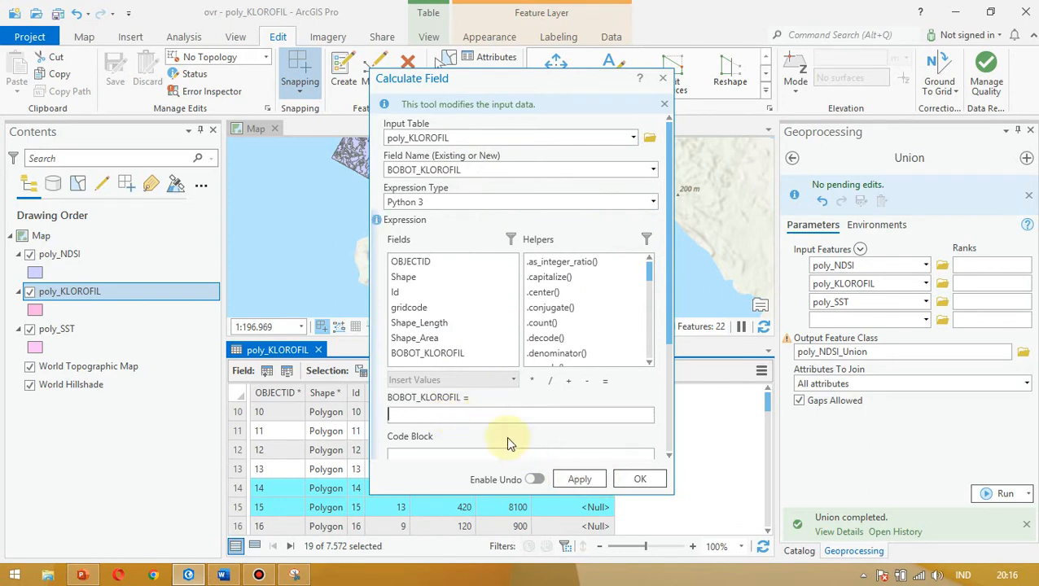
click(640, 479)
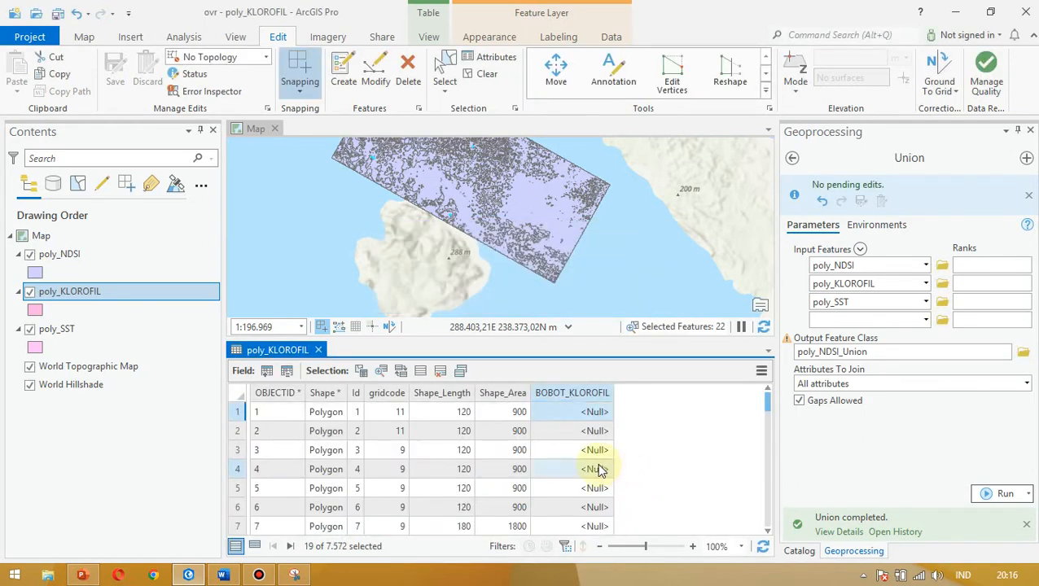
- Select the poly_KLOROFIL rows where BOBOT_KLOROFIL is equal to 3 to check the assigned weight
drag(769, 399, 771, 465)
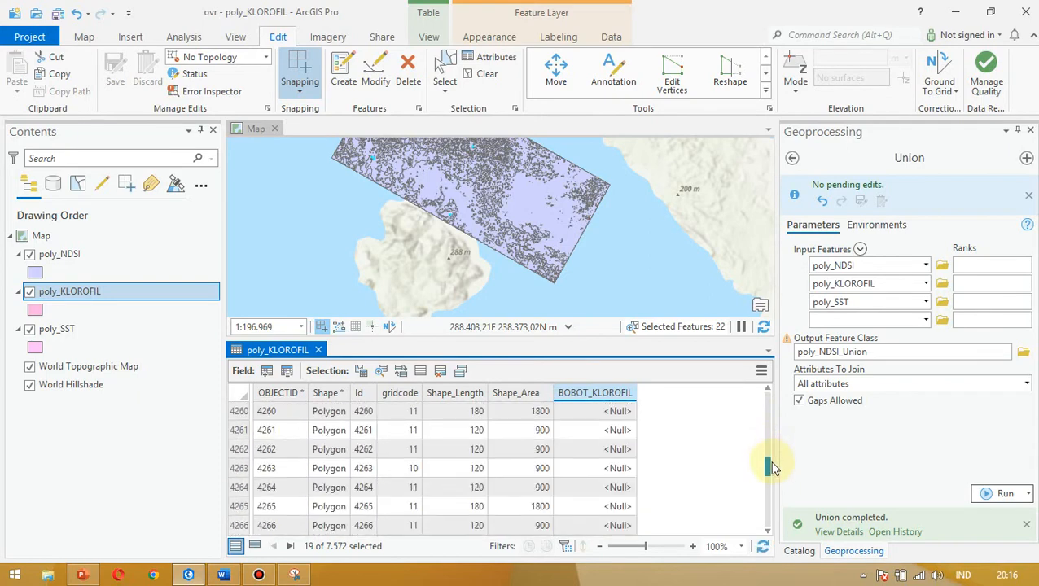
click(362, 372)
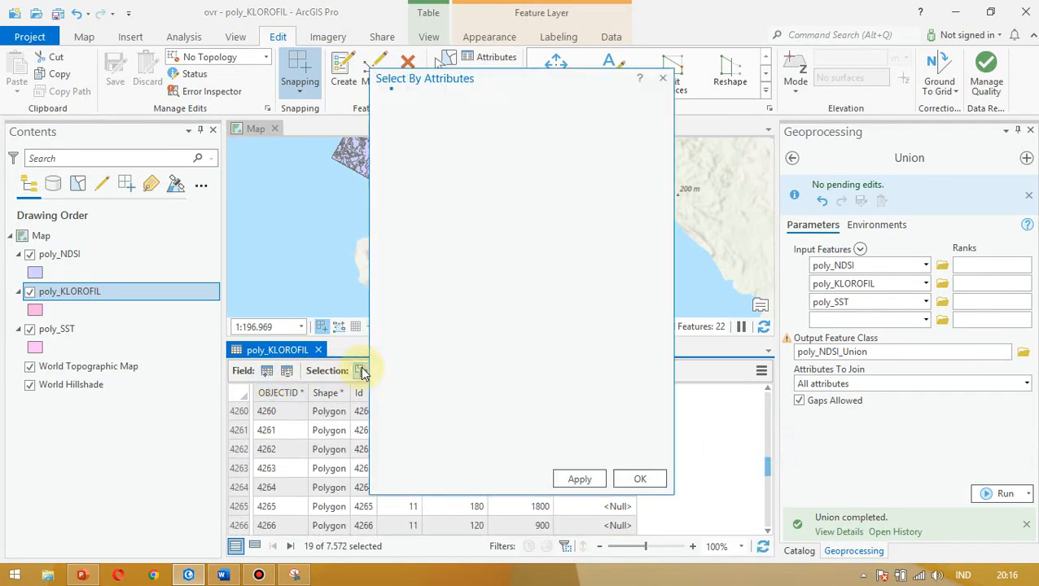
click(525, 218)
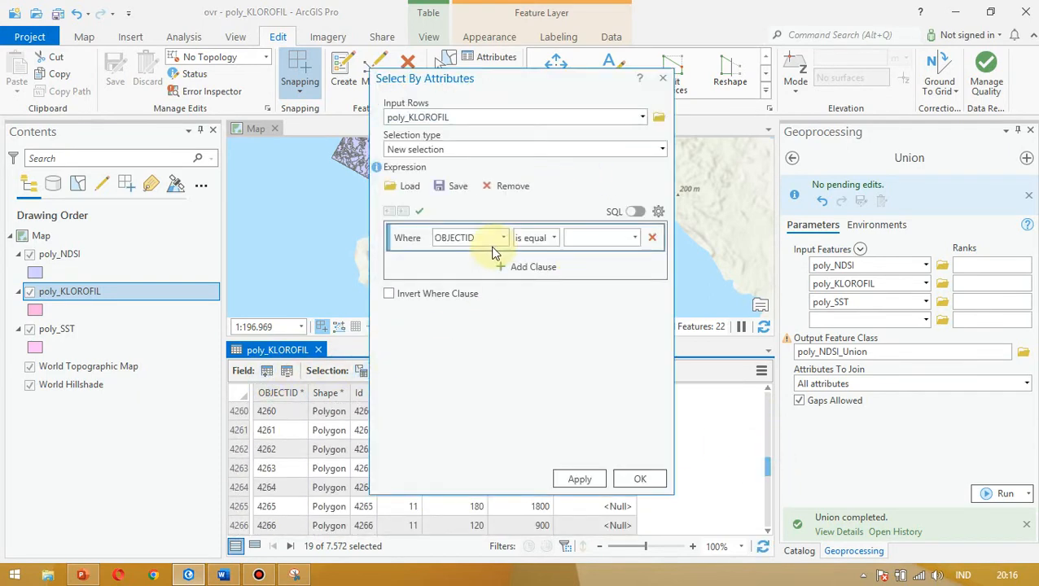
click(504, 237)
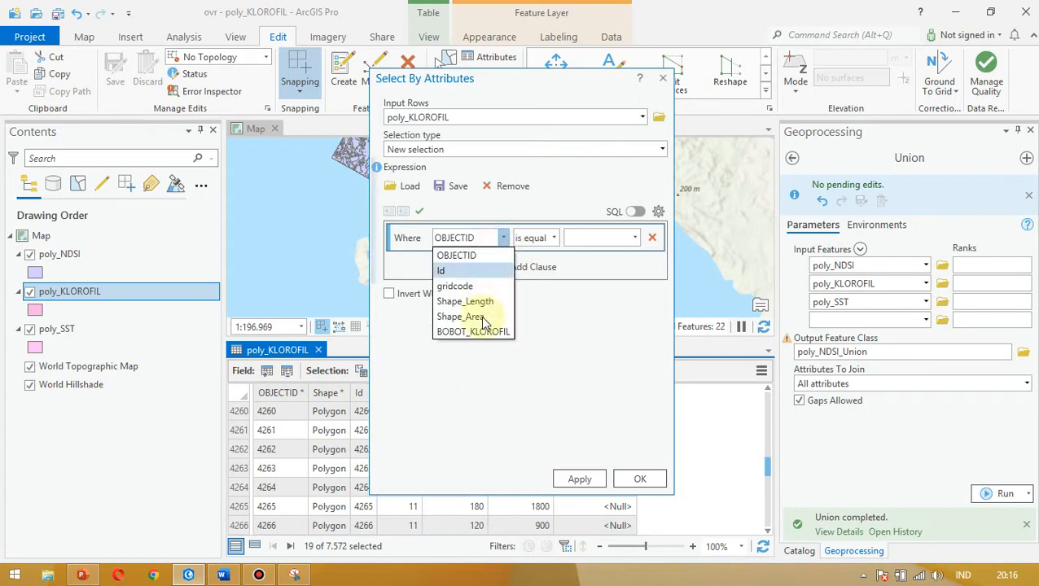
click(479, 331)
click(634, 238)
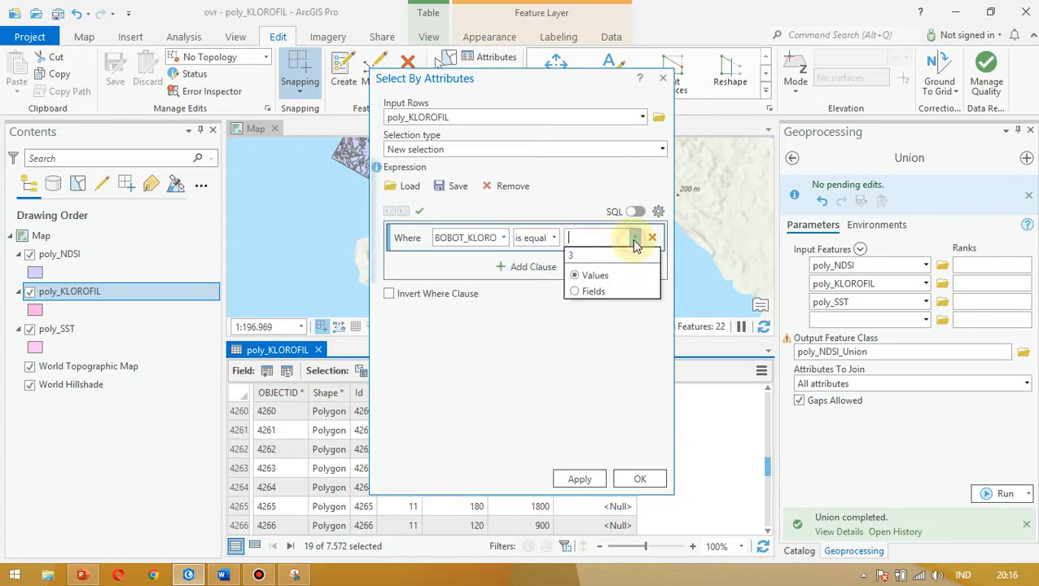
click(578, 267)
click(640, 478)
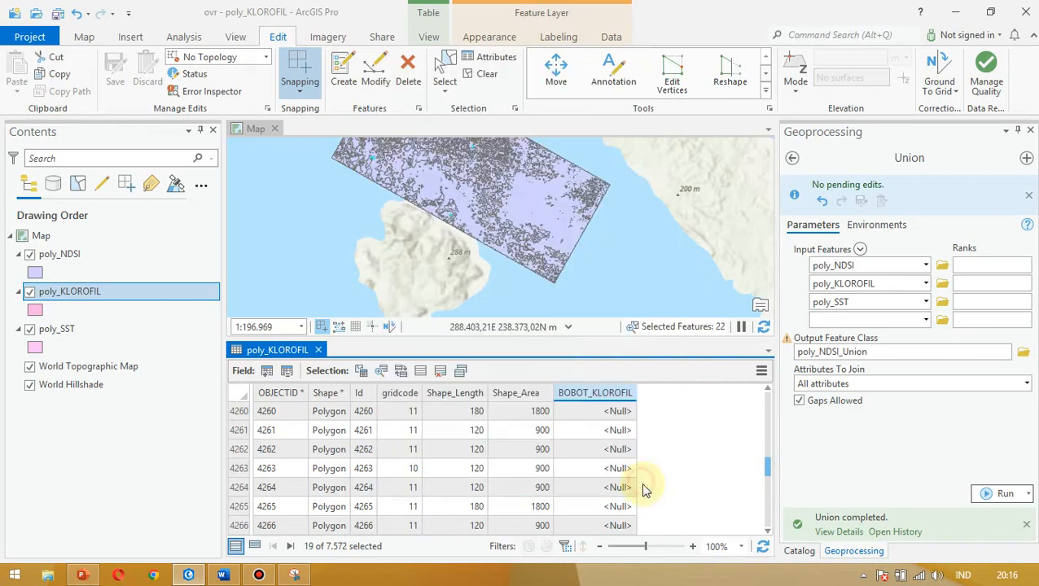
- Check further rows of the poly_KLOROFIL attribute table, then clear its selection
scroll(633, 458, down, 12)
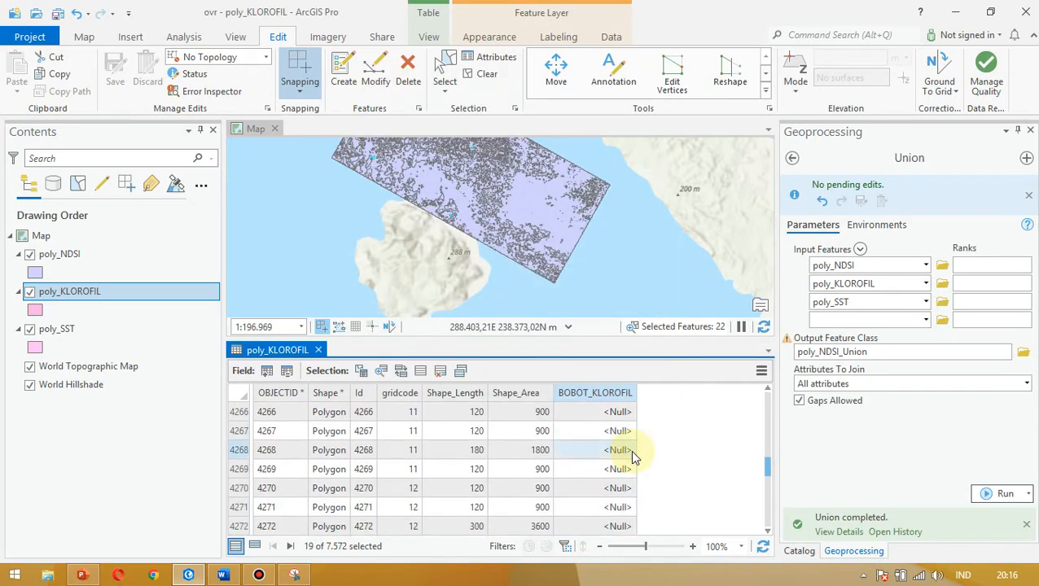
scroll(632, 453, down, 20)
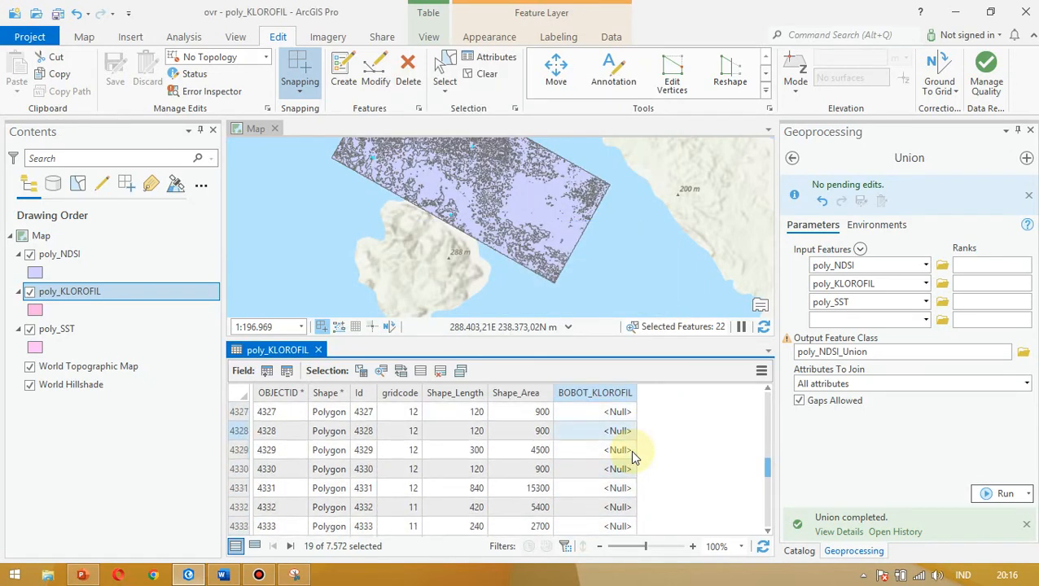
drag(768, 478, 754, 394)
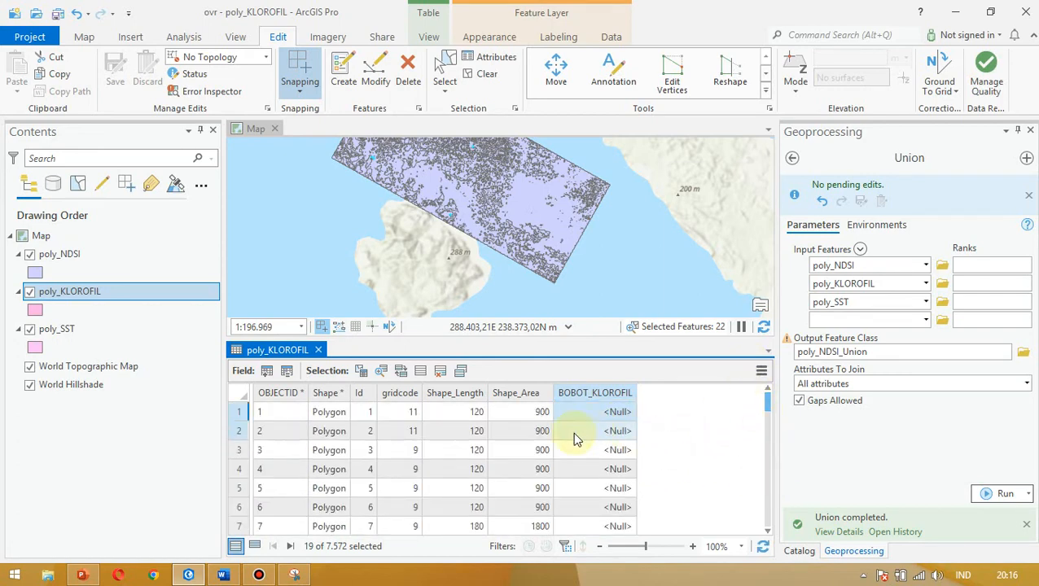
click(423, 371)
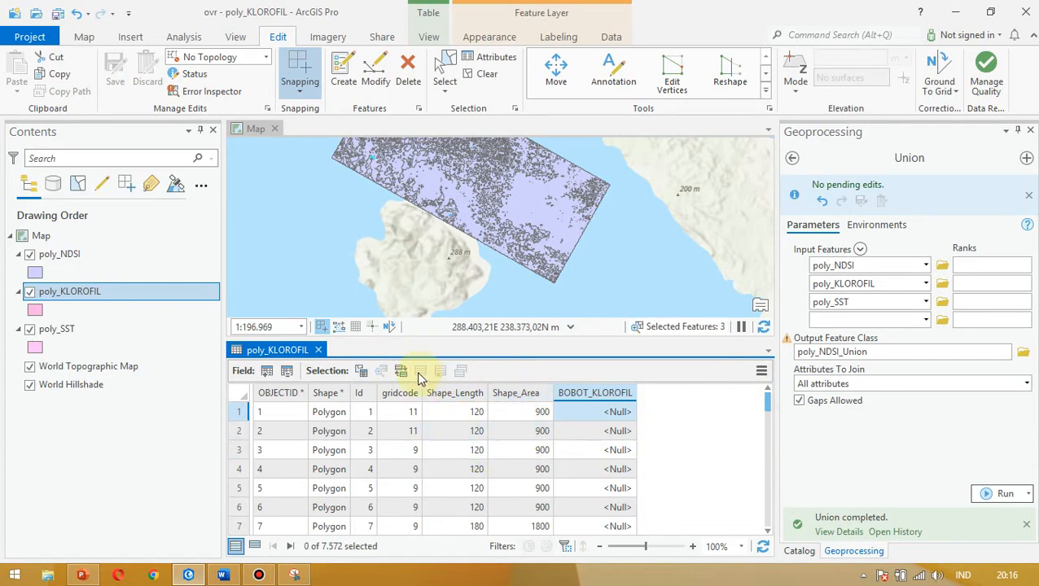
- Compare the chlorophyll weight ranges with the reclassification classes in the Word document, then return to ArcGIS Pro
key(alt+Tab)
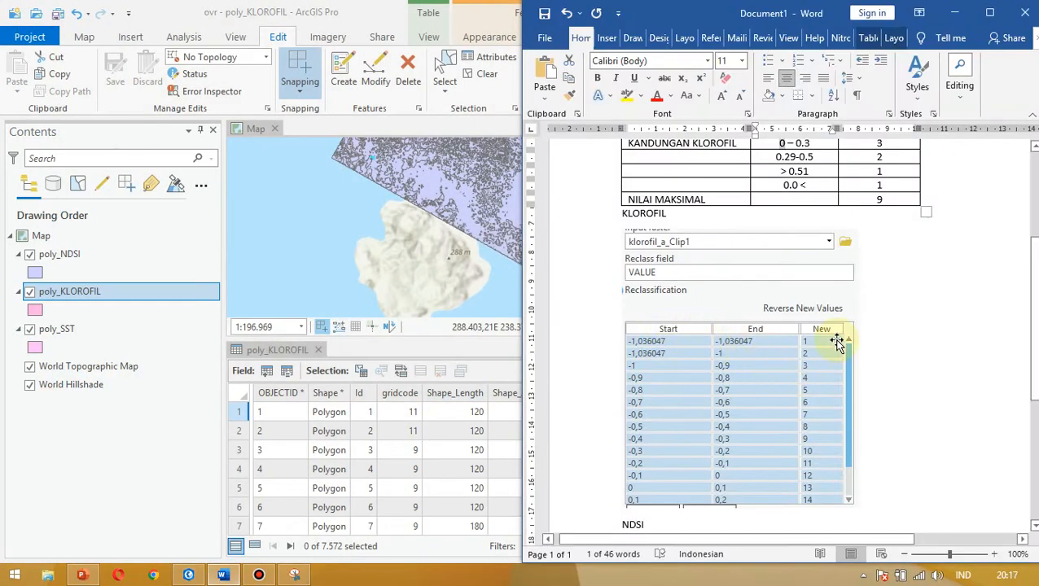
scroll(836, 342, up, 3)
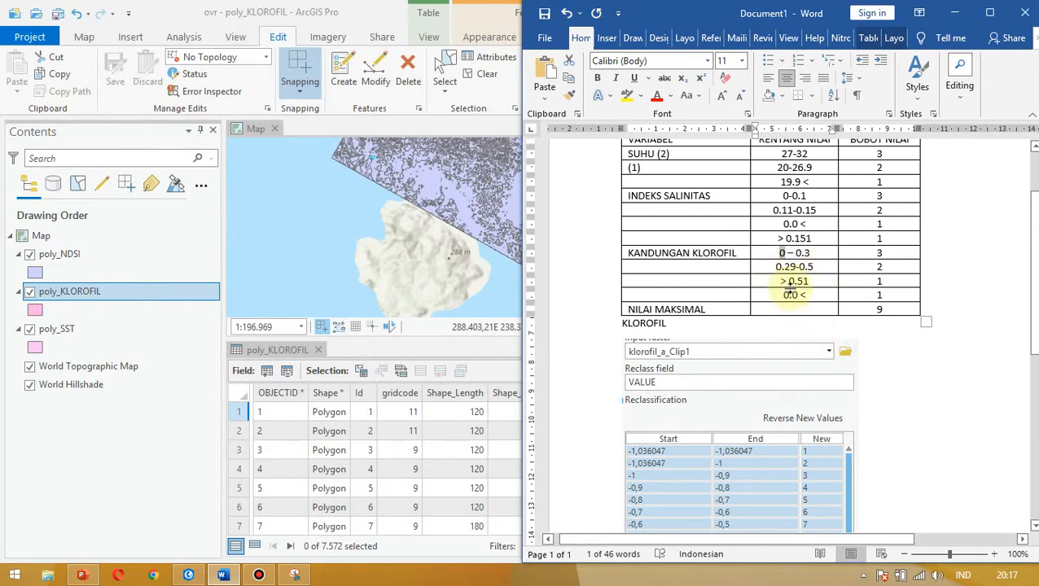
scroll(828, 355, down, 3)
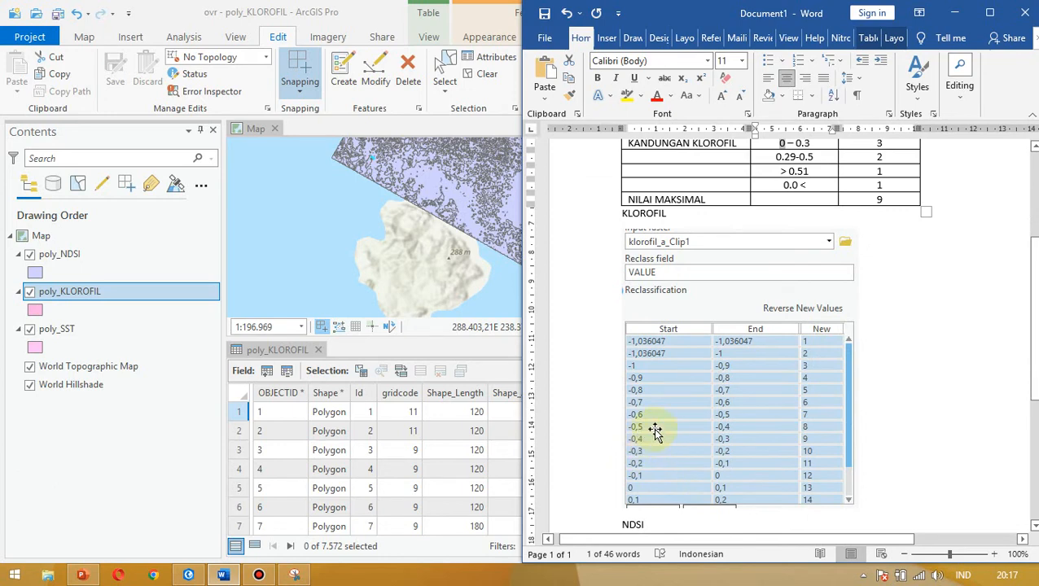
scroll(675, 474, up, 2)
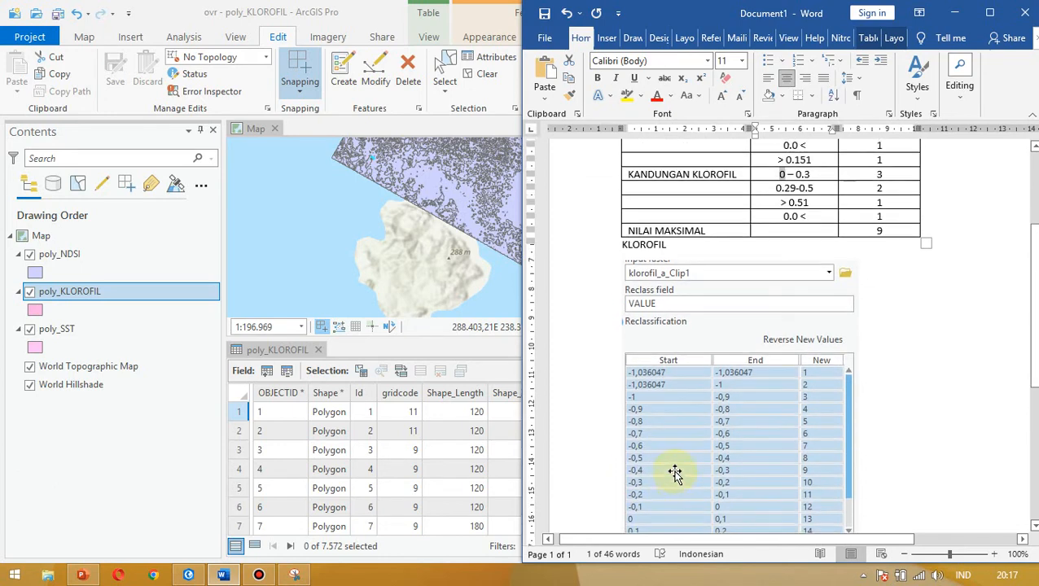
scroll(676, 473, down, 3)
scroll(676, 474, up, 2)
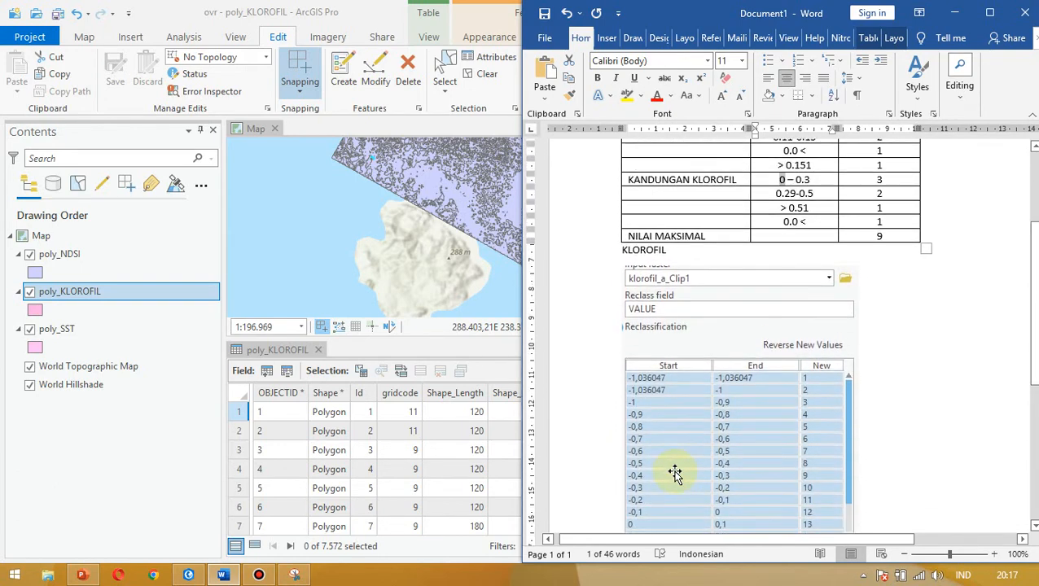
scroll(675, 474, down, 1)
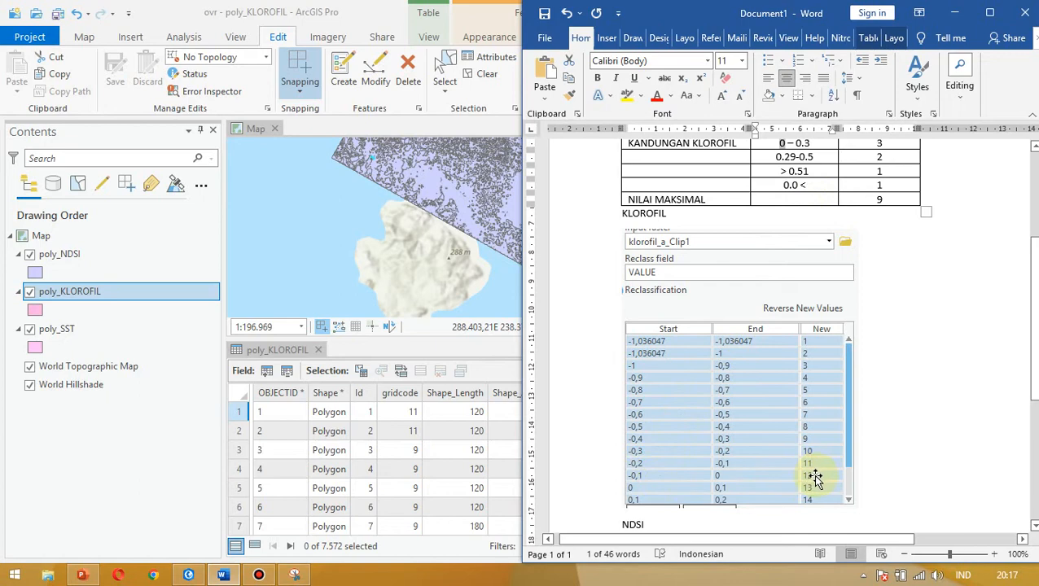
click(197, 462)
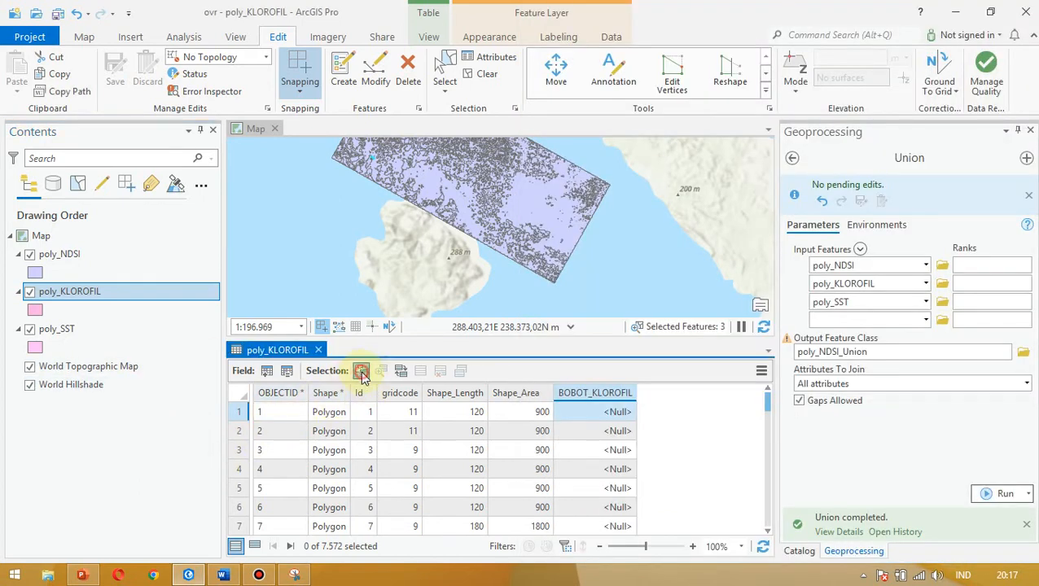
- Build a new Select By Attributes clause on poly_KLOROFIL where gridcode is not equal to 13
click(362, 373)
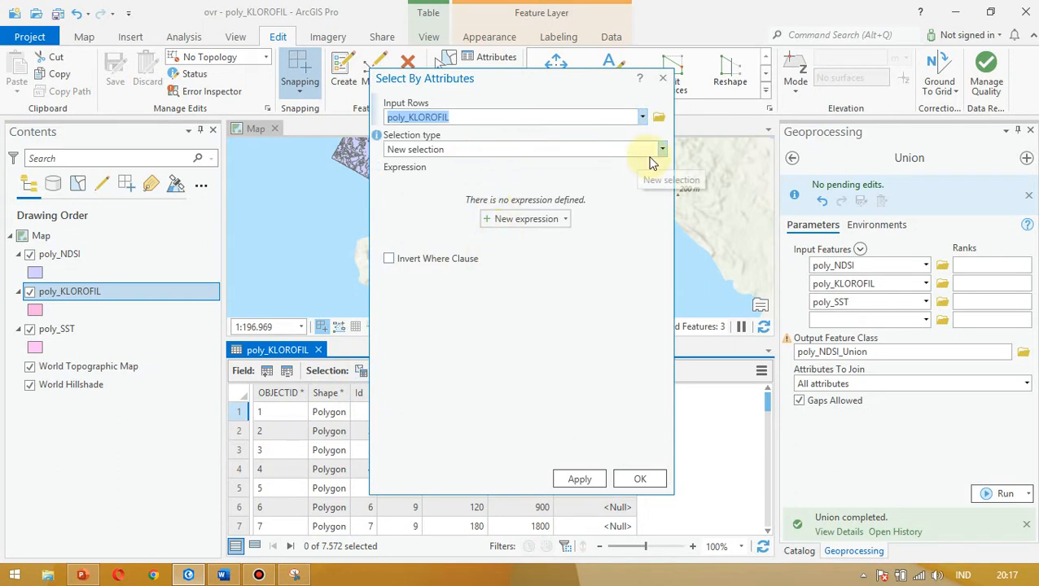
click(487, 218)
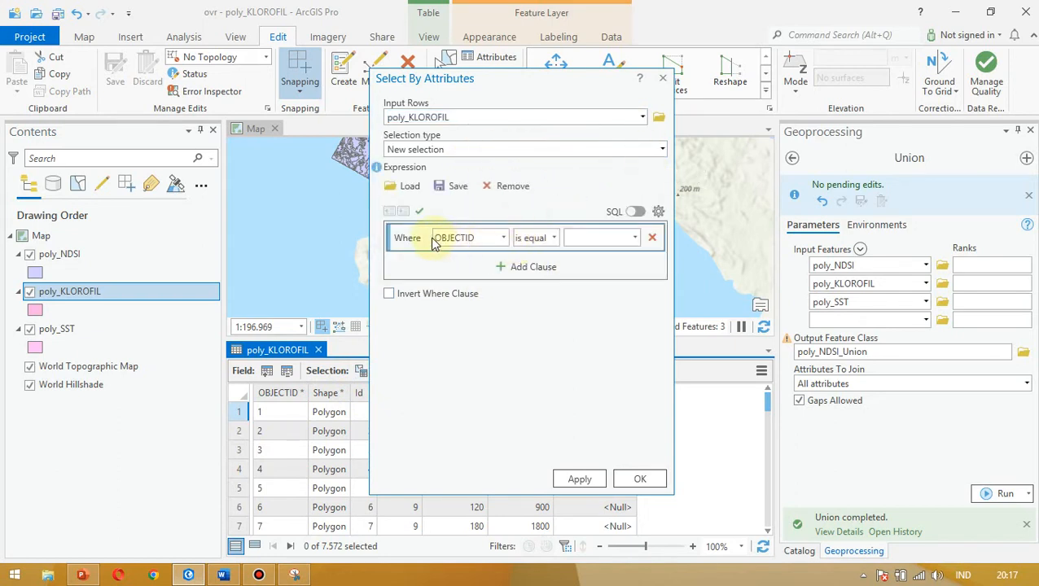
click(555, 242)
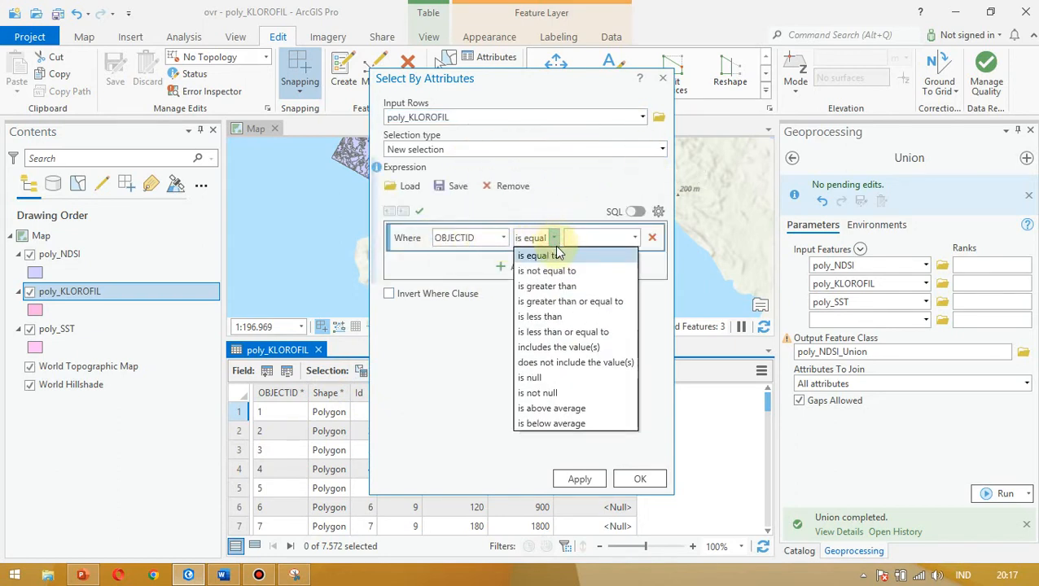
click(570, 271)
click(634, 238)
scroll(599, 377, down, 19)
mouse_move(658, 265)
mouse_down()
mouse_move(657, 378)
mouse_move(656, 252)
mouse_up()
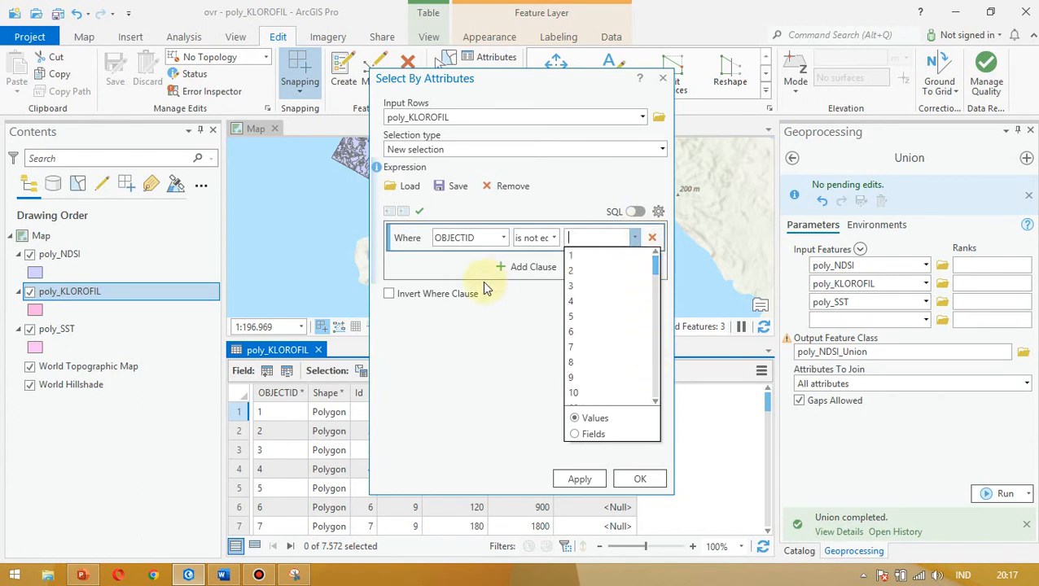
click(503, 241)
click(503, 238)
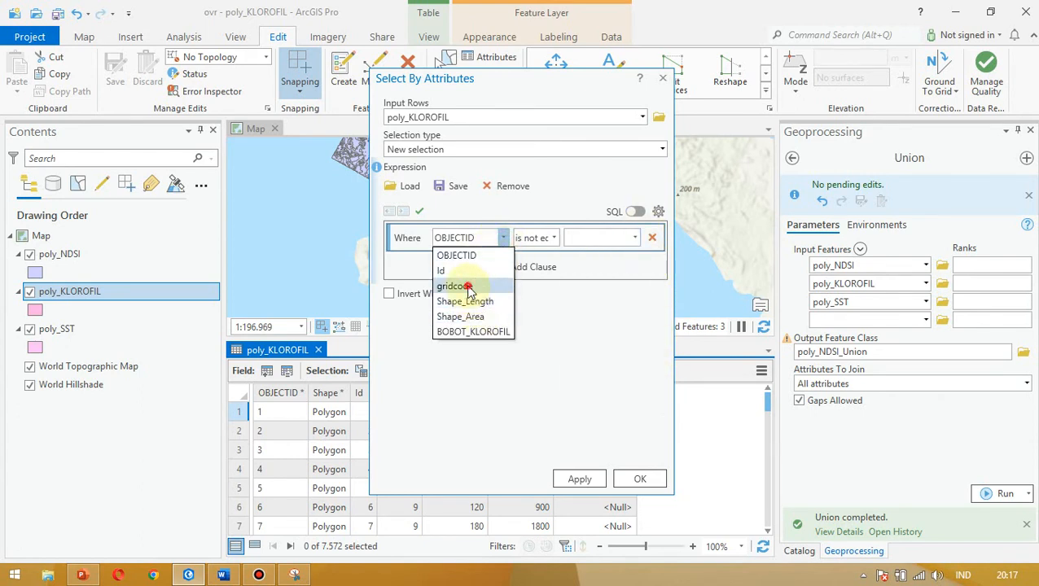
click(454, 287)
click(636, 238)
scroll(619, 367, down, 2)
click(587, 381)
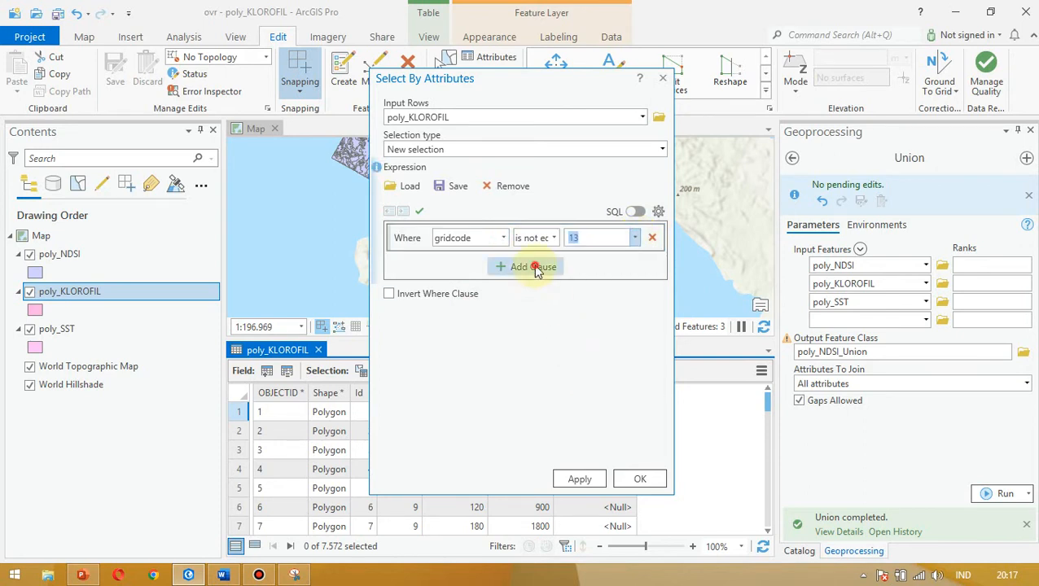
- Add an And clause where gridcode is not equal to 14 and run the selection on poly_KLOROFIL
click(534, 268)
click(503, 269)
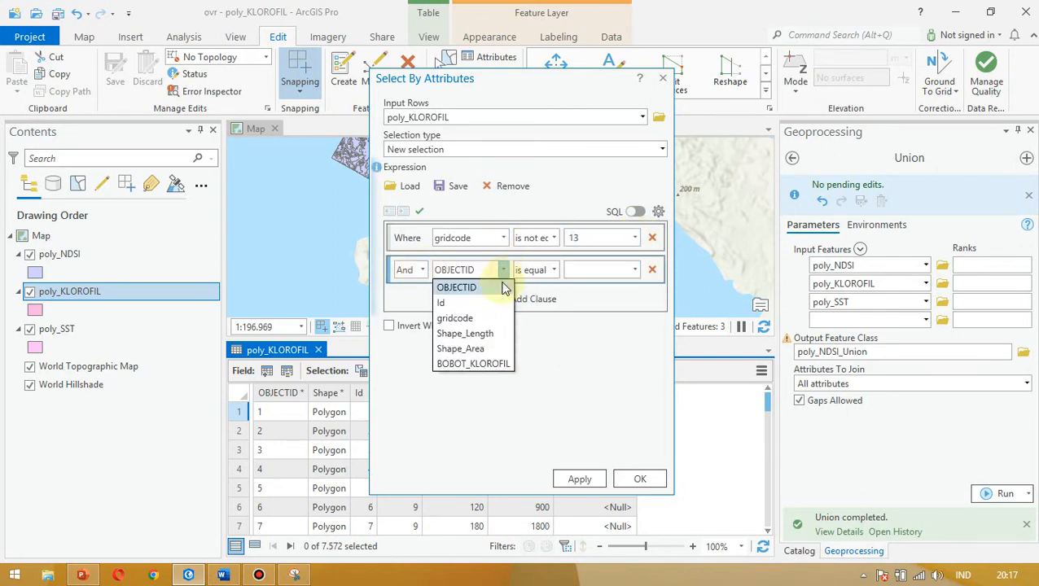
click(460, 318)
click(553, 270)
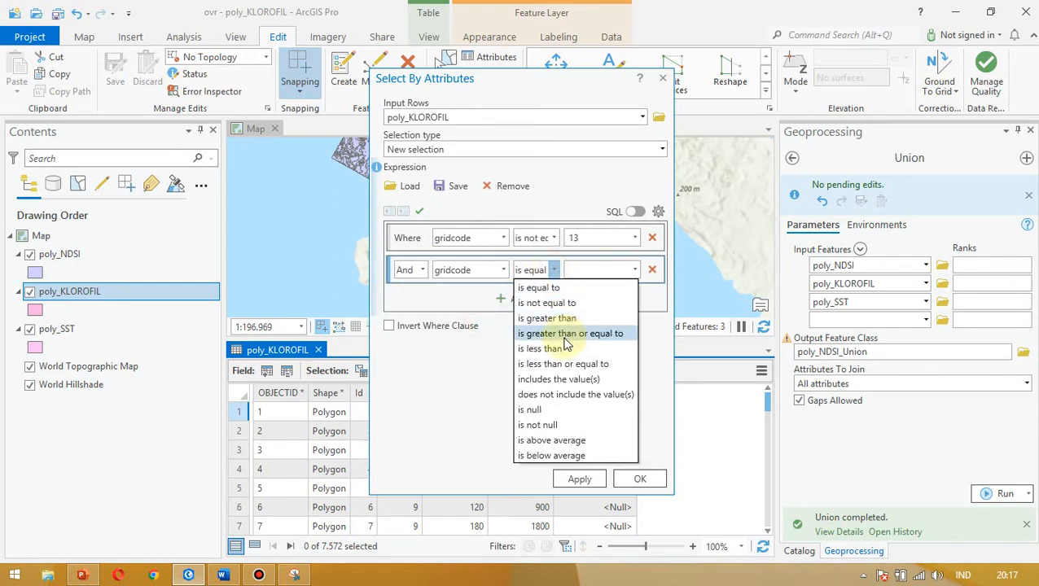
click(554, 302)
click(634, 271)
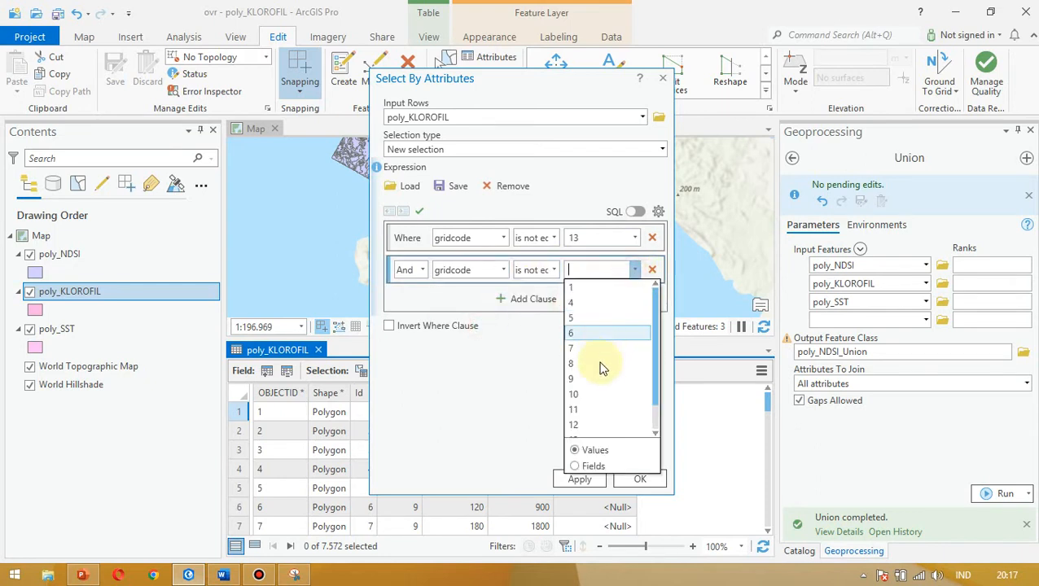
click(583, 425)
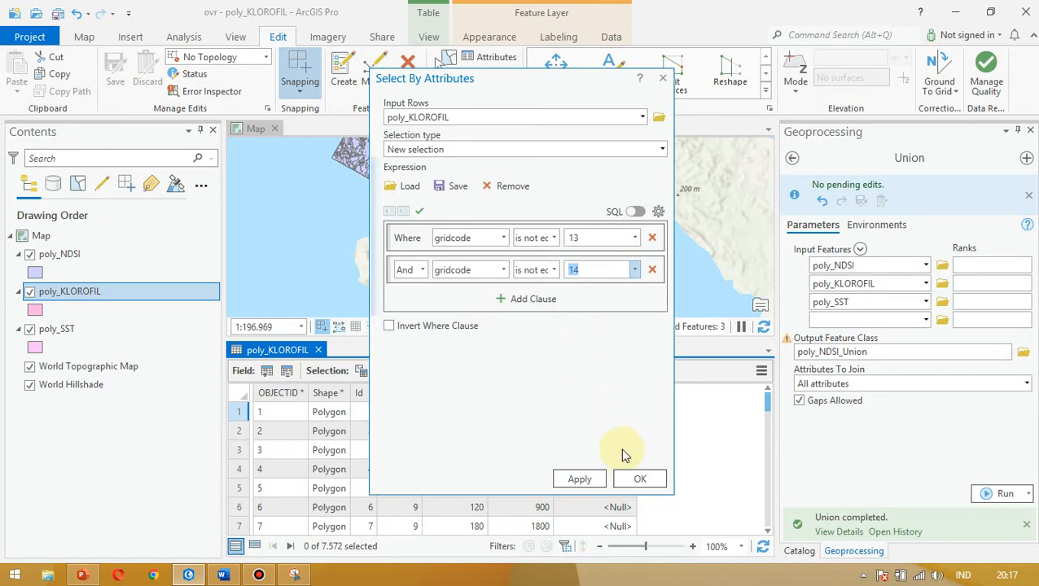
click(632, 481)
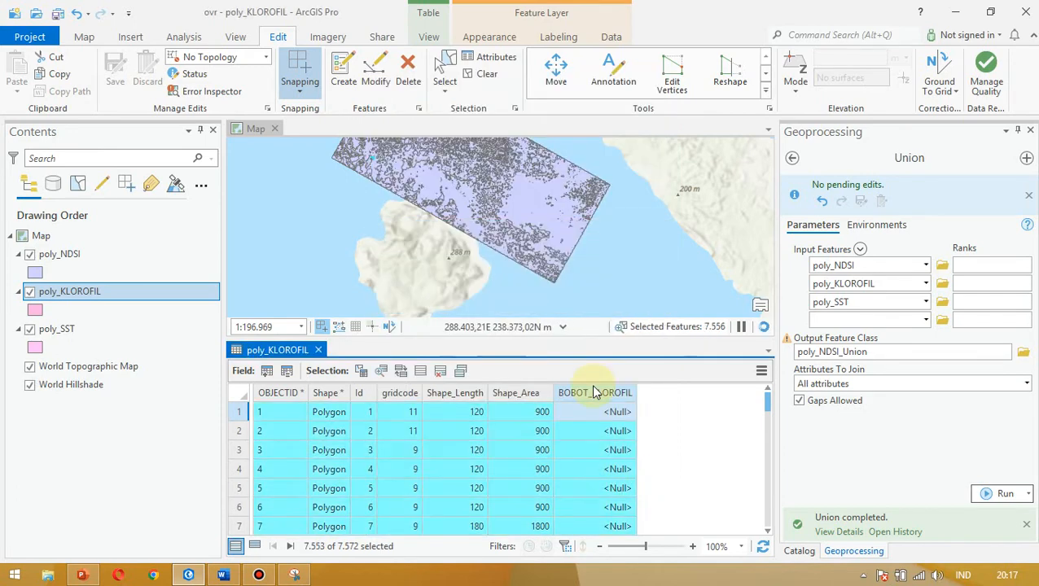
- Calculate BOBOT_KLOROFIL as 1 for the selected poly_KLOROFIL rows, consulting the weight table in Word, and check the filled rows
click(286, 370)
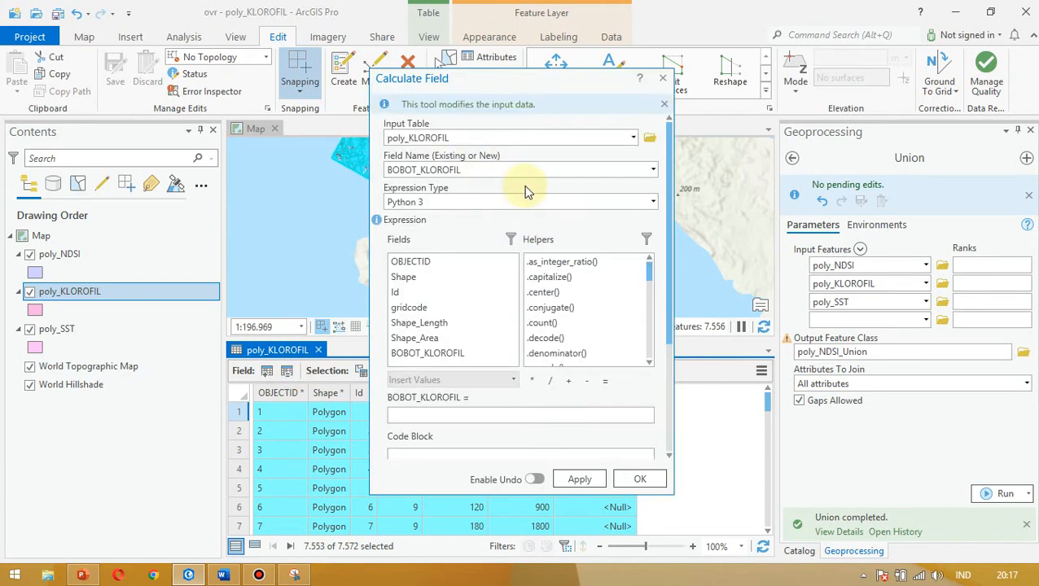
click(468, 413)
key(alt+Tab)
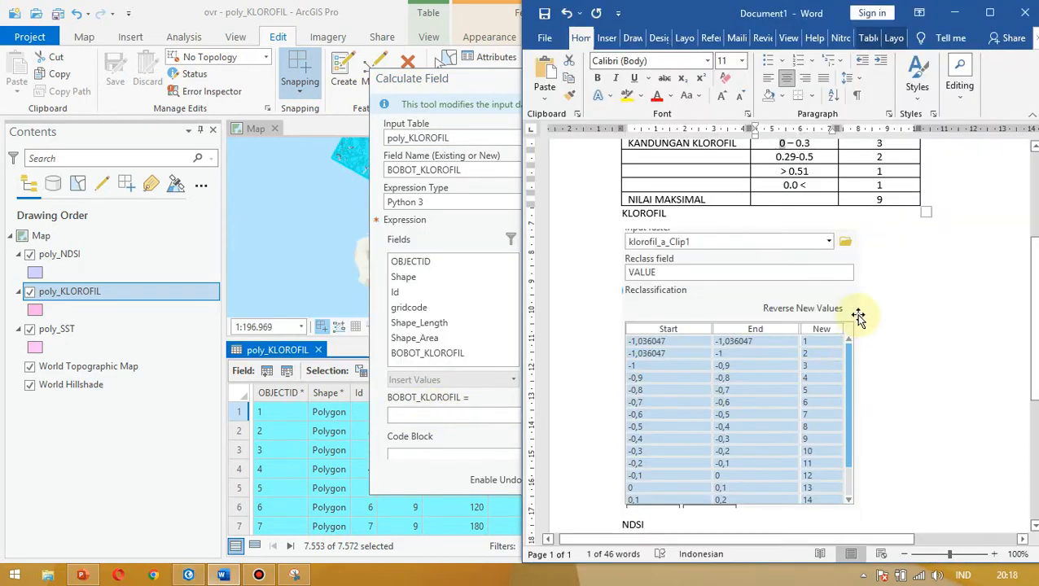
scroll(851, 258, up, 3)
scroll(847, 259, down, 1)
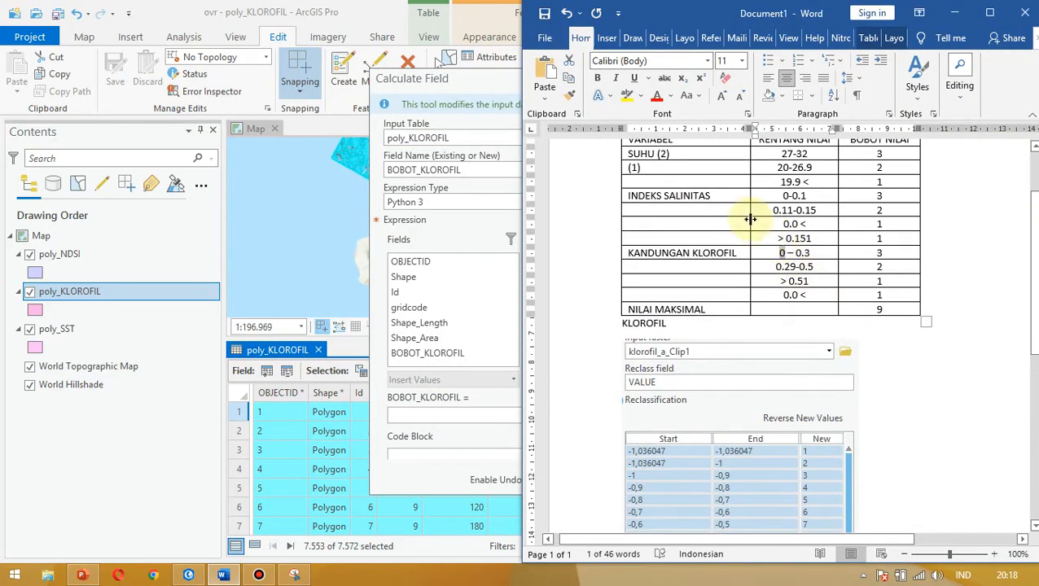
scroll(705, 228, up, 2)
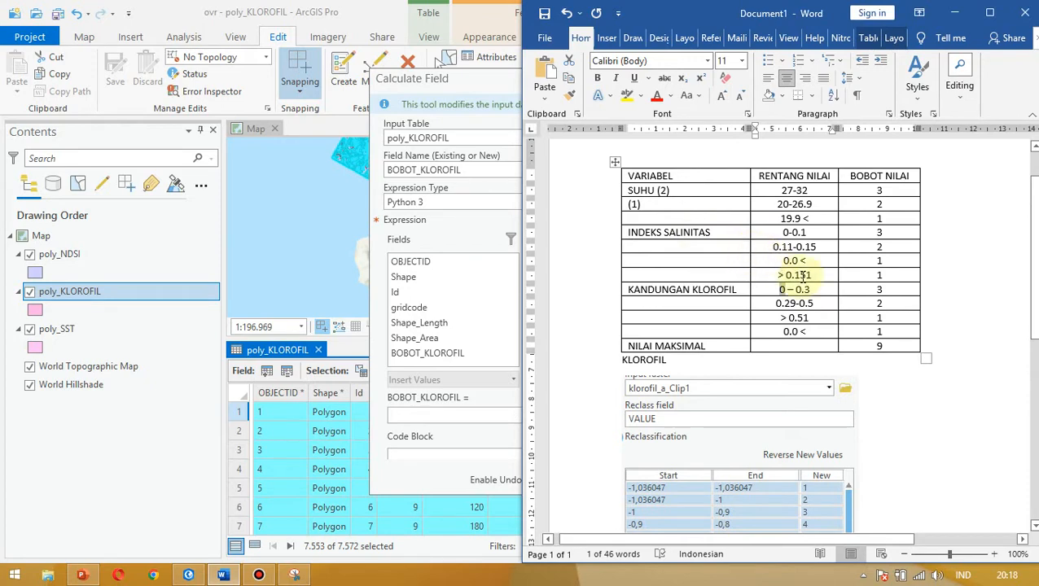
click(882, 274)
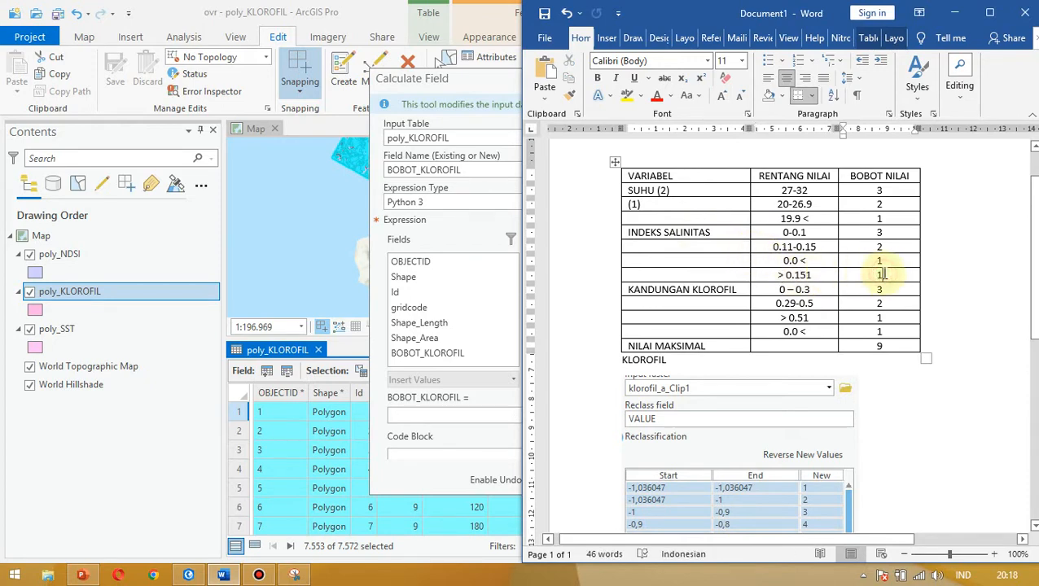
click(174, 441)
click(477, 412)
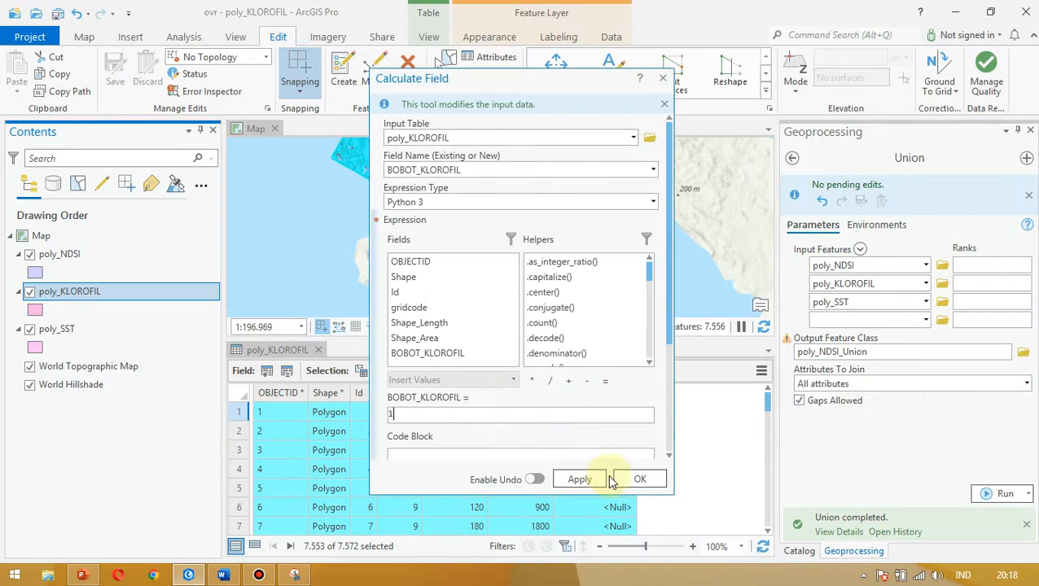
click(640, 479)
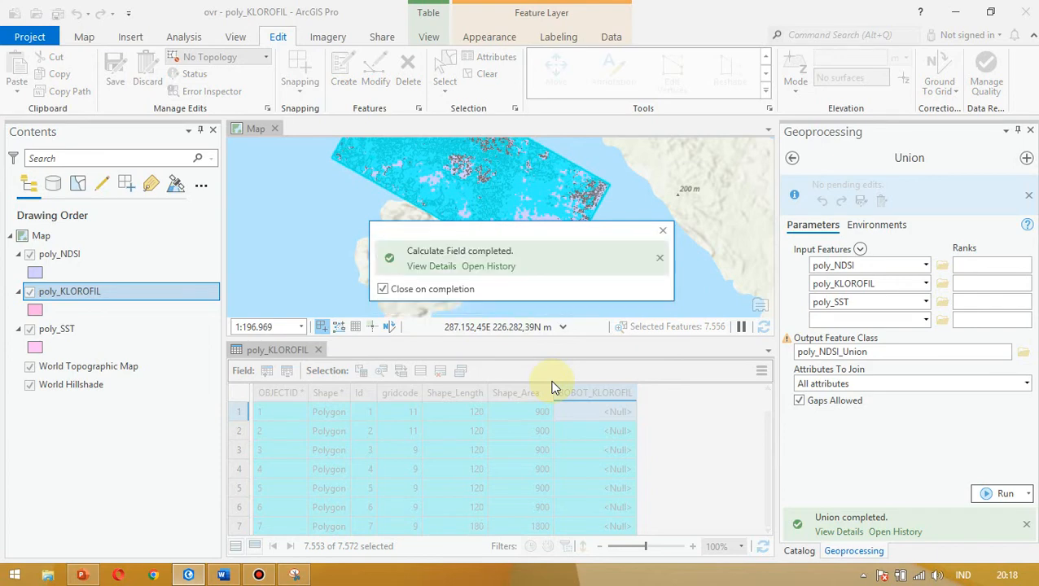
scroll(586, 457, down, 3)
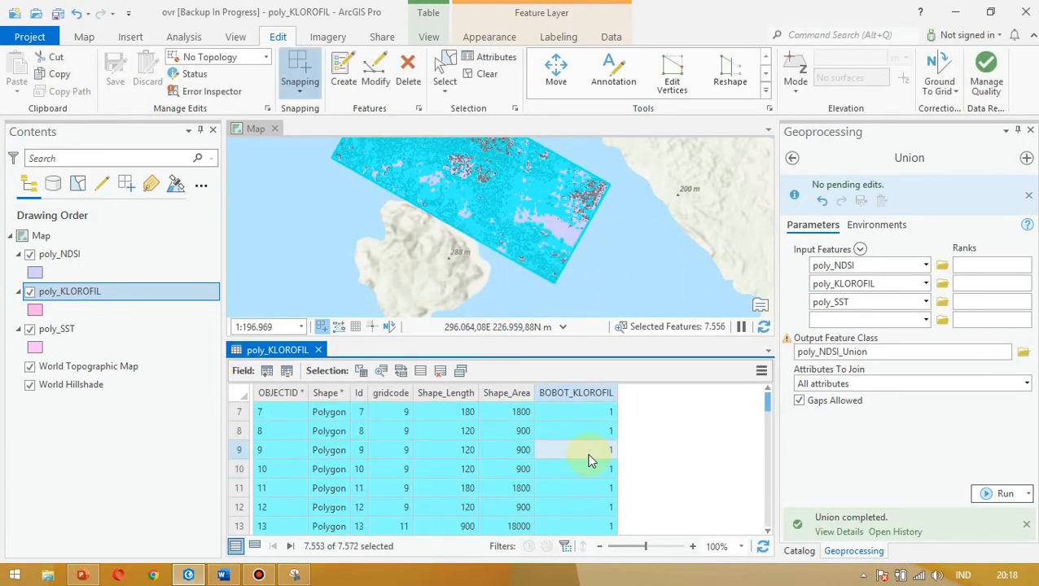
scroll(590, 460, up, 3)
- Switch to the Word document and review the table of variables, value ranges and weights
key(alt+Tab)
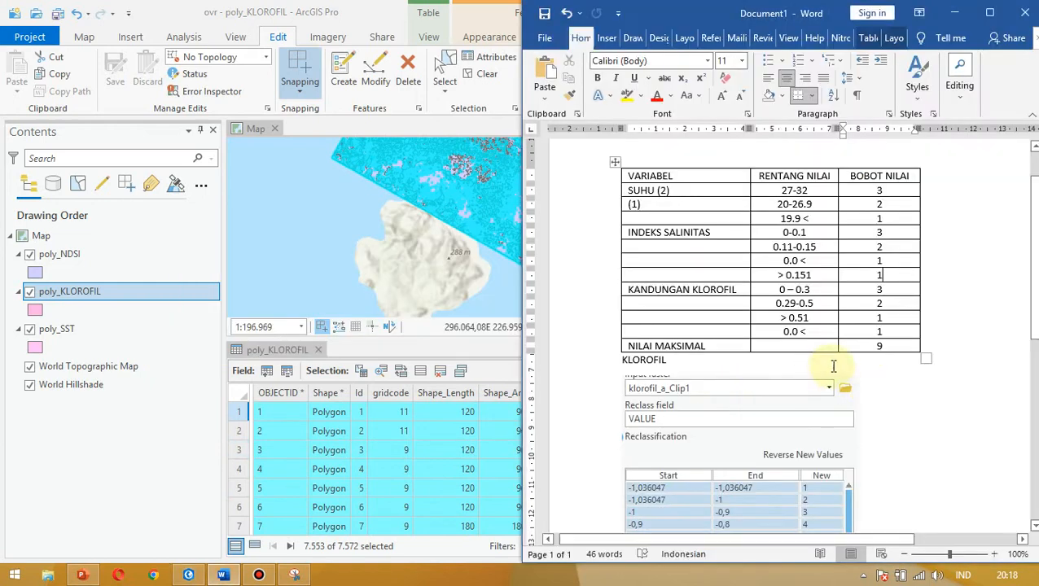
scroll(904, 373, down, 4)
scroll(904, 373, up, 5)
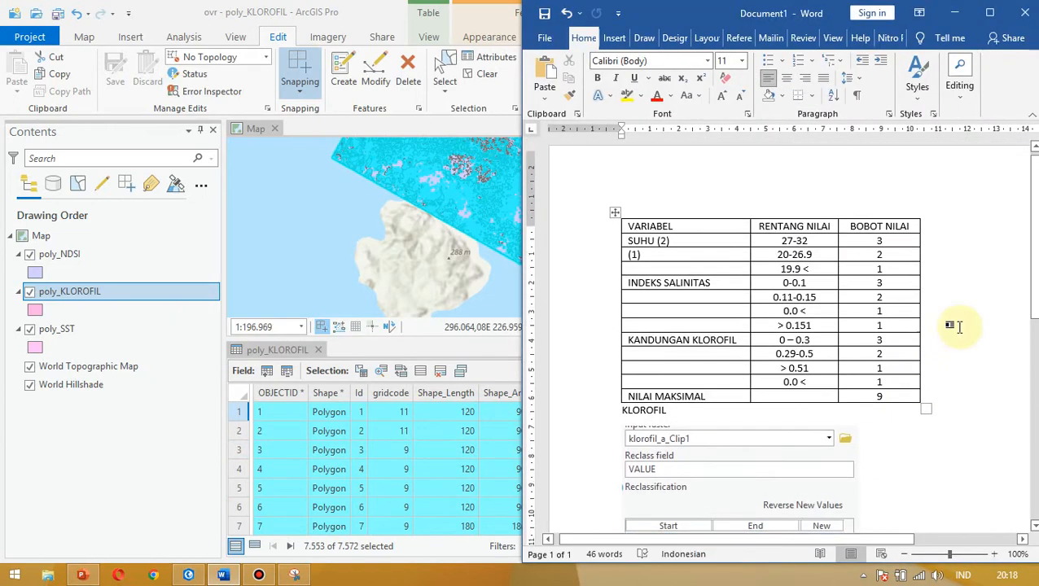
click(951, 261)
click(951, 231)
key(Tab)
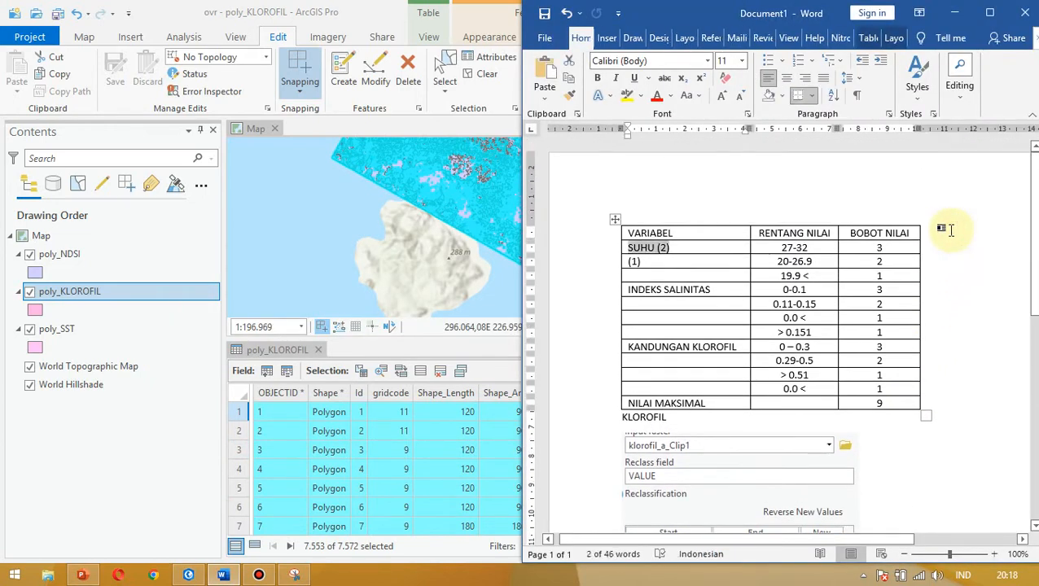
click(951, 230)
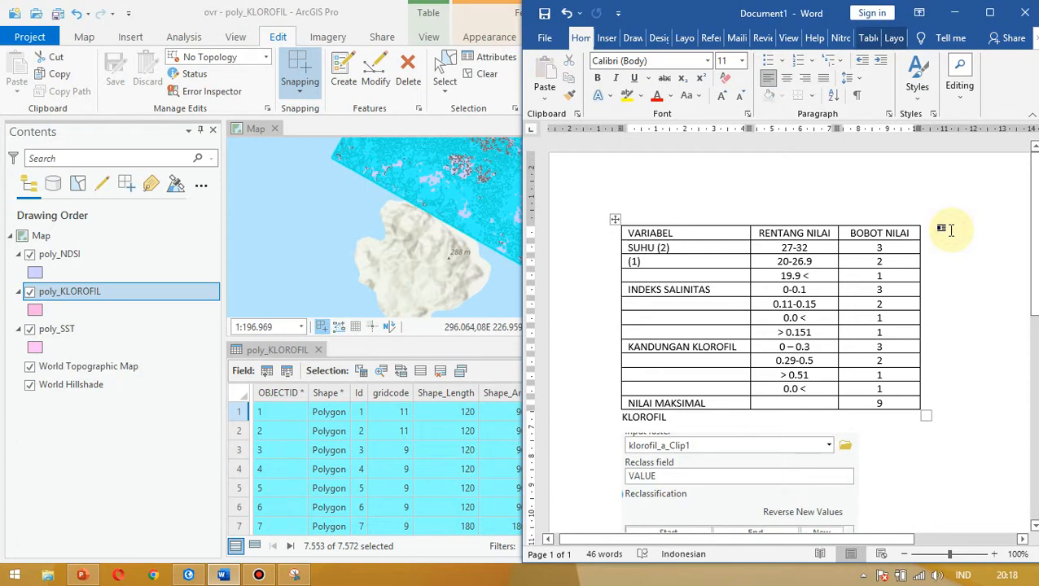
key(ctrl+z)
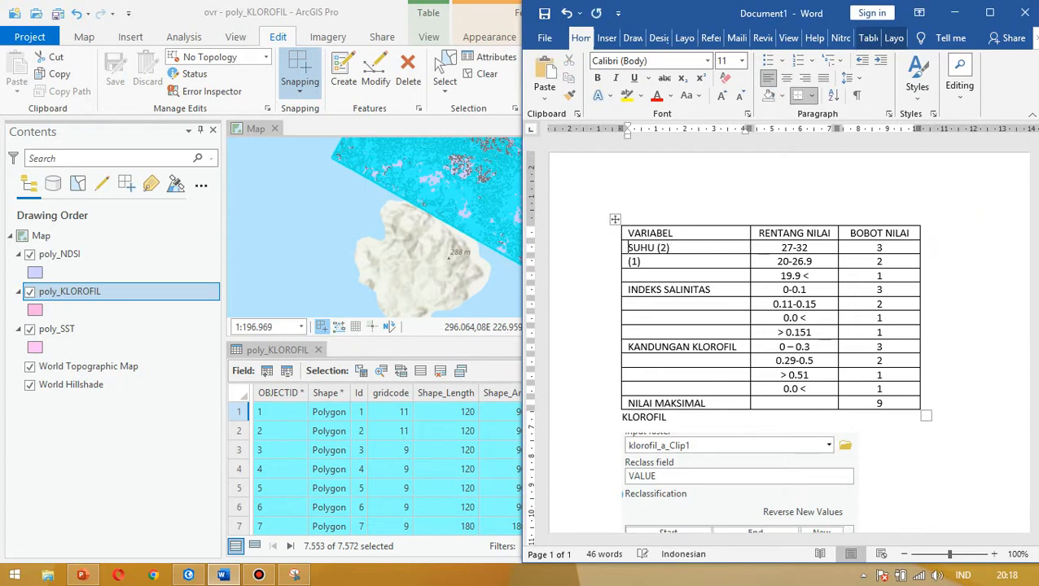
- Insert a legend above the KLOROFIL heading reading "BOBOT:", "3 = SANGAT SESUAI", "2 = DAPAT DITOLERANSI" and "1 = TIDAK SESUAI" on separate lines
scroll(889, 281, down, 3)
click(619, 272)
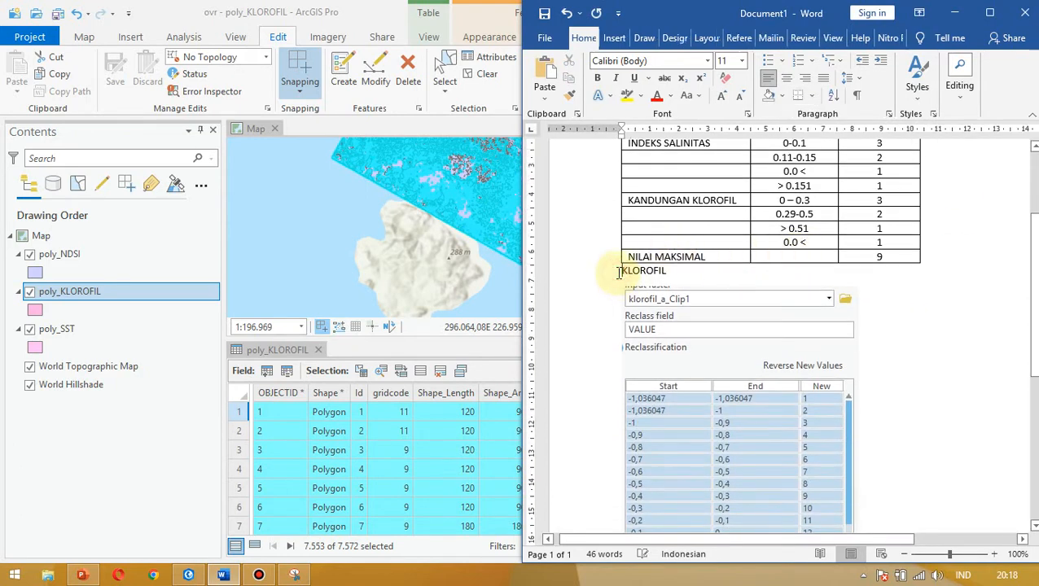
key(Return)
click(645, 273)
key(Return)
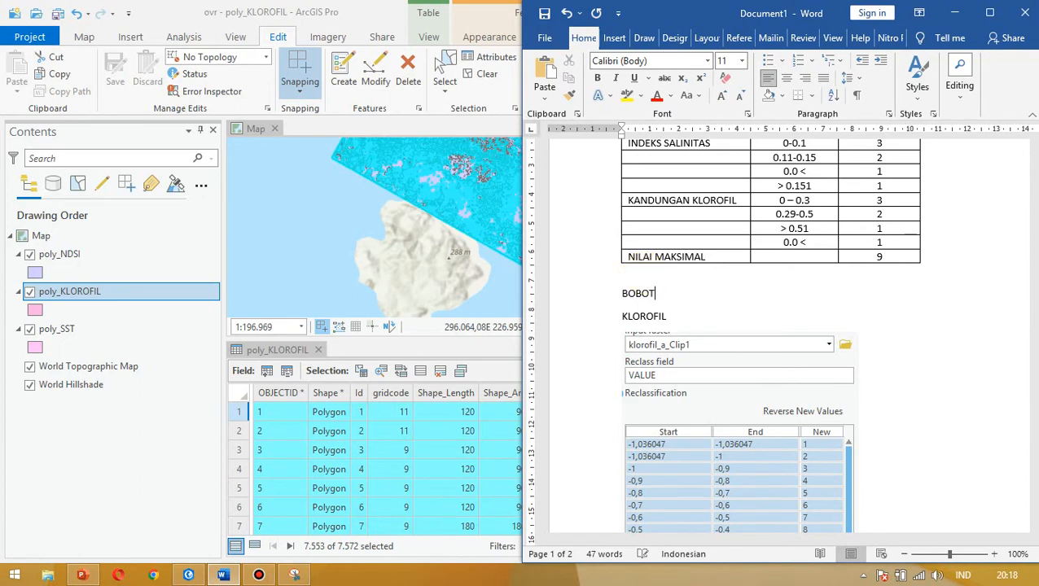
text(:)
key(Return)
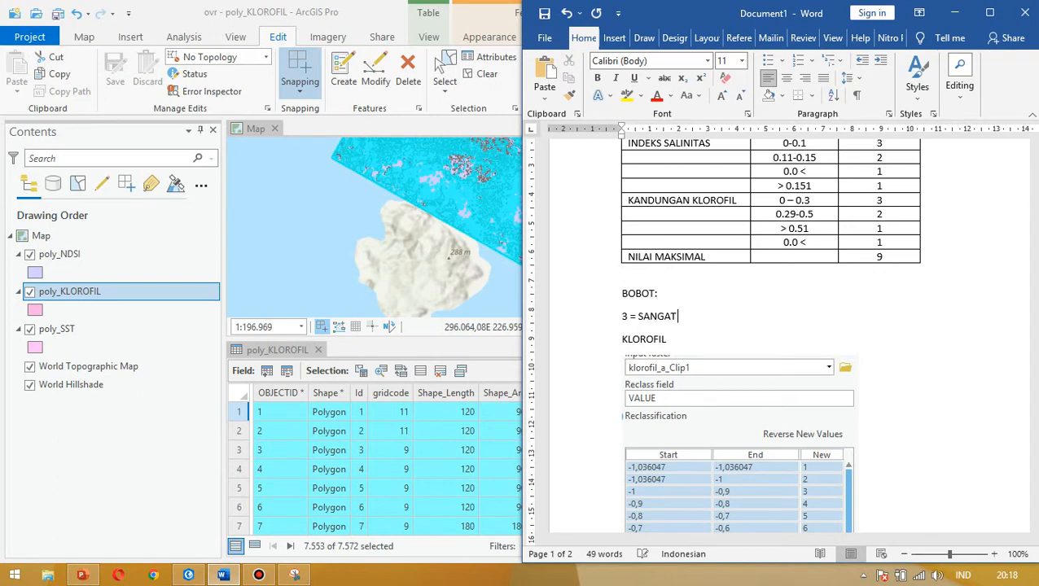
key(Return)
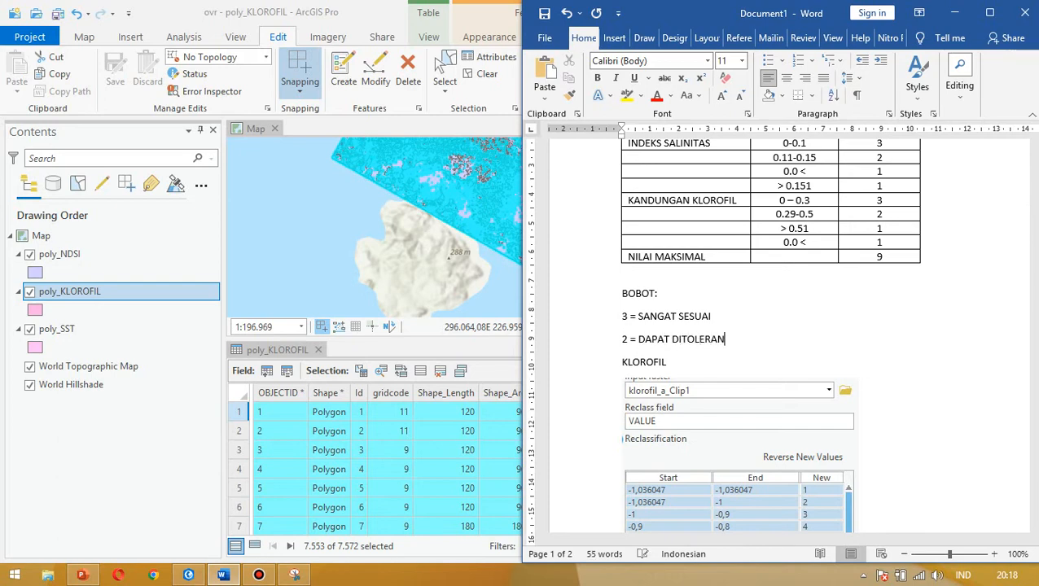
key(Return)
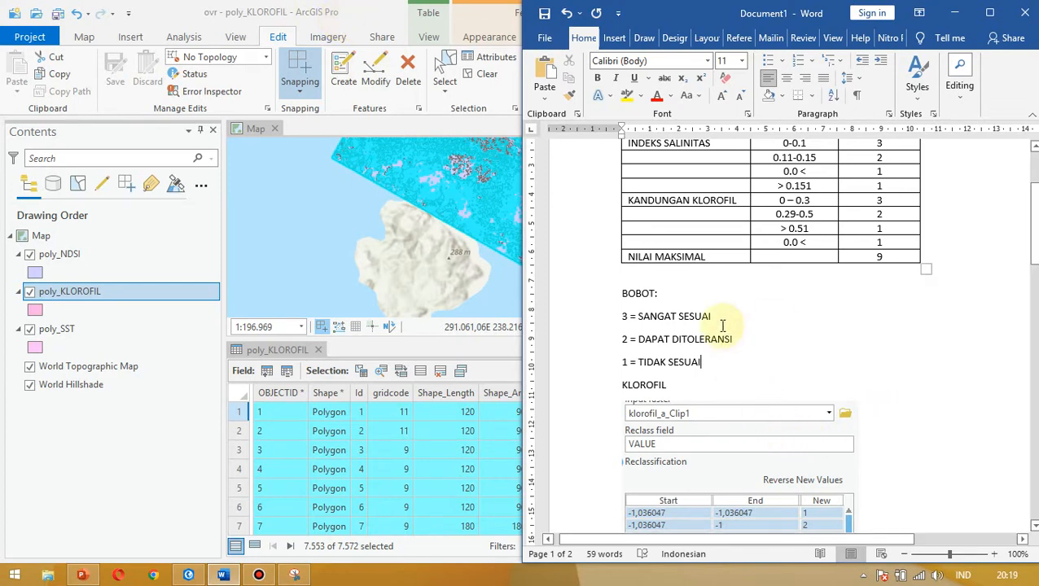
- Recheck the weight table, then return to ArcGIS Pro and open the attribute table of poly_NDSI
scroll(736, 331, up, 4)
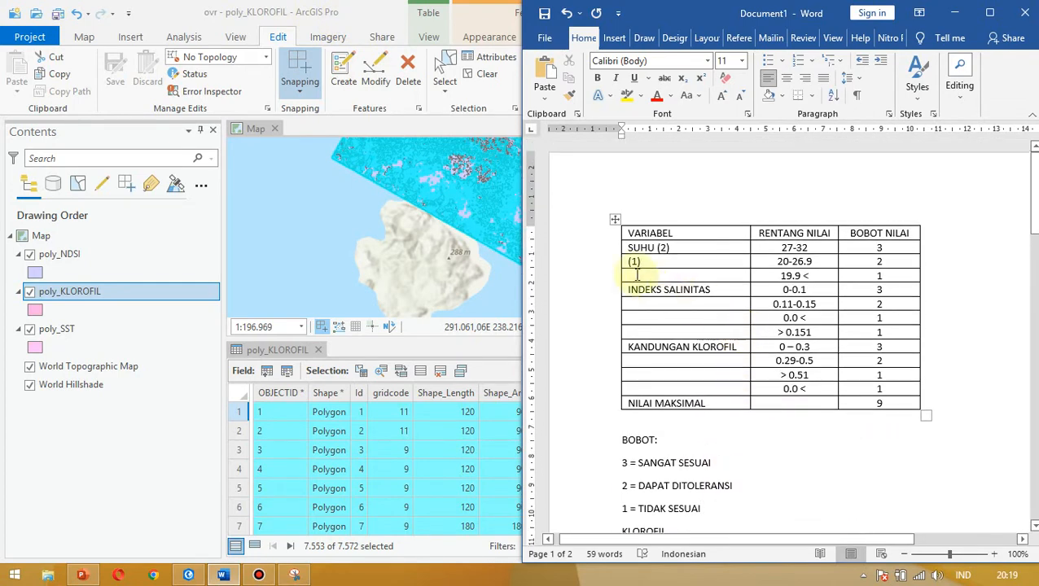
click(101, 463)
click(65, 255)
right_click(70, 256)
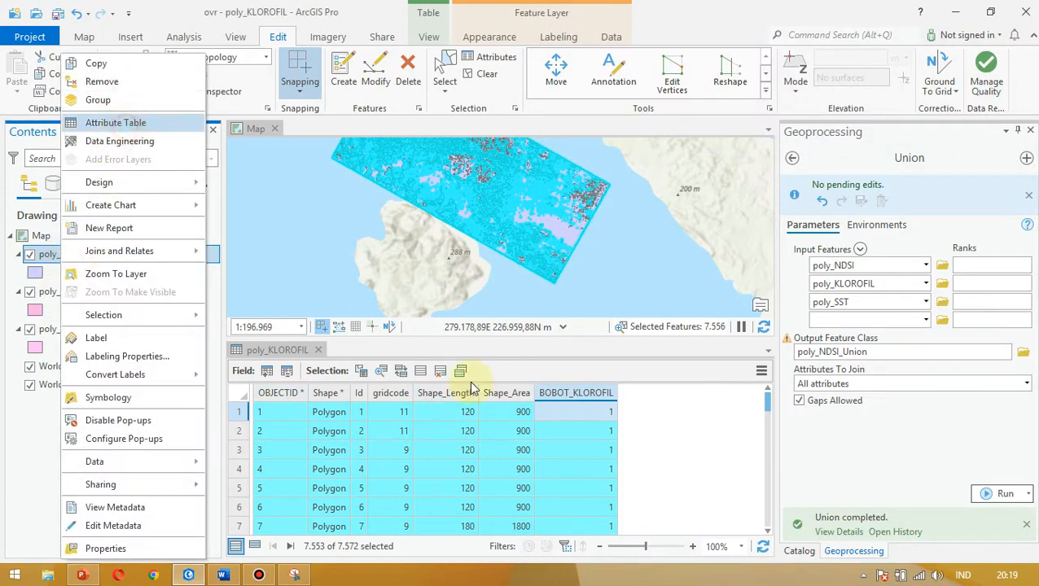
- Open the attribute table of poly_NDSI and add a new field named BOBOT_ndsi
key(Return)
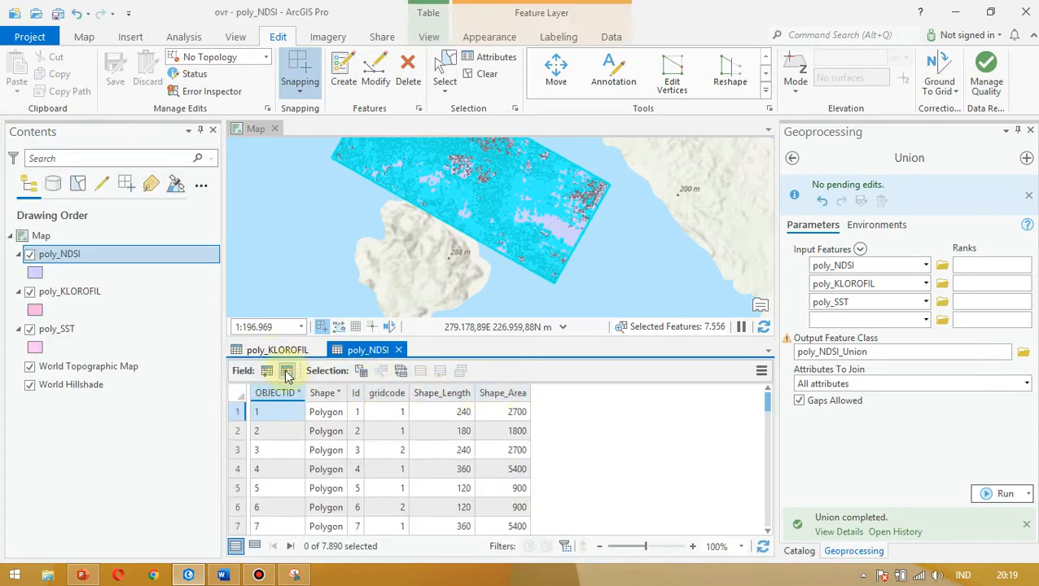
click(269, 372)
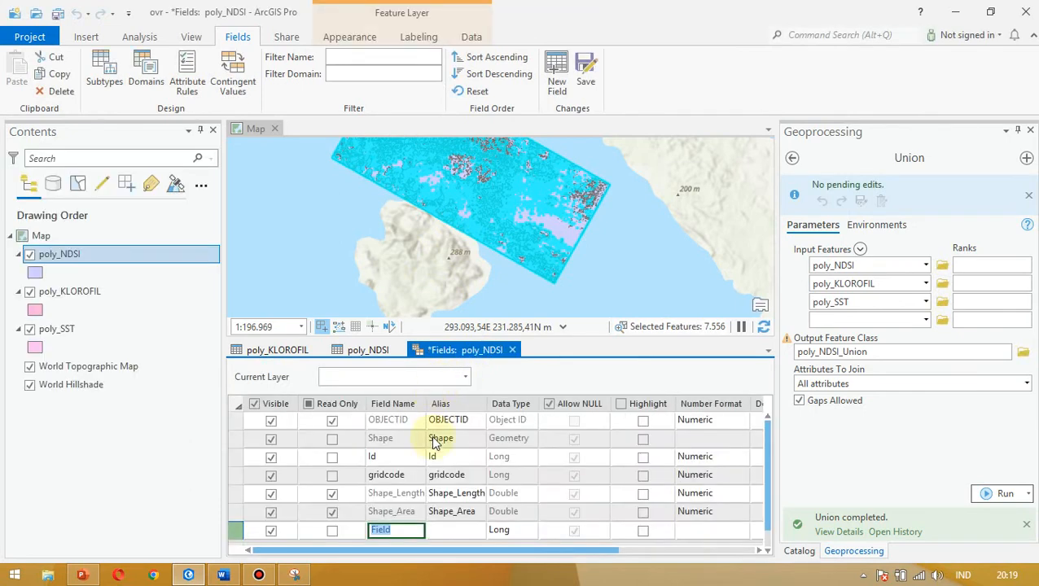
text(OB)
key(BackSpace)
key(BackSpace)
text(BOBOT_ndsi)
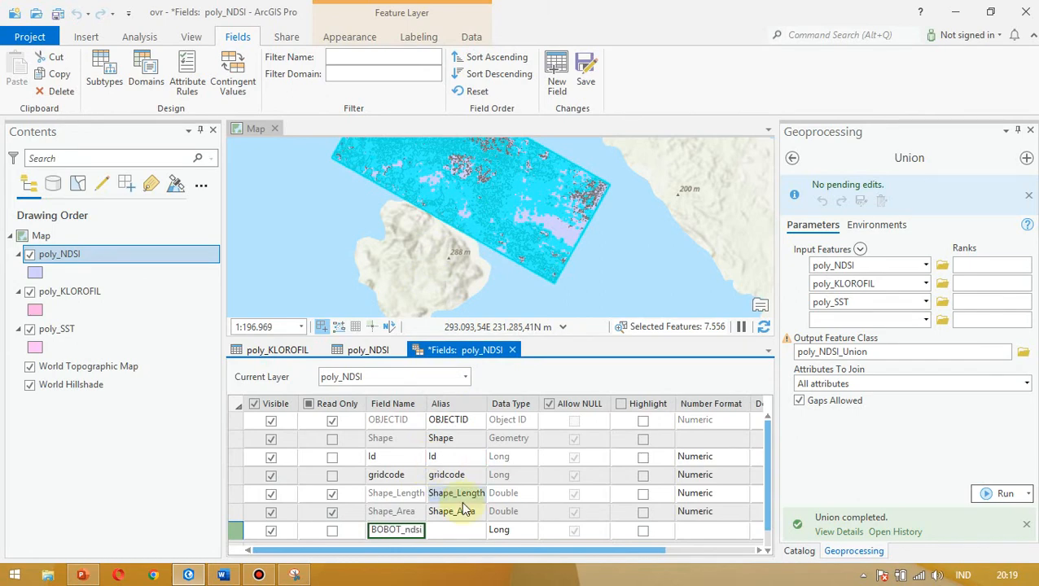
key(Return)
- Set the data type of the BOBOT_ndsi field to Float
click(509, 511)
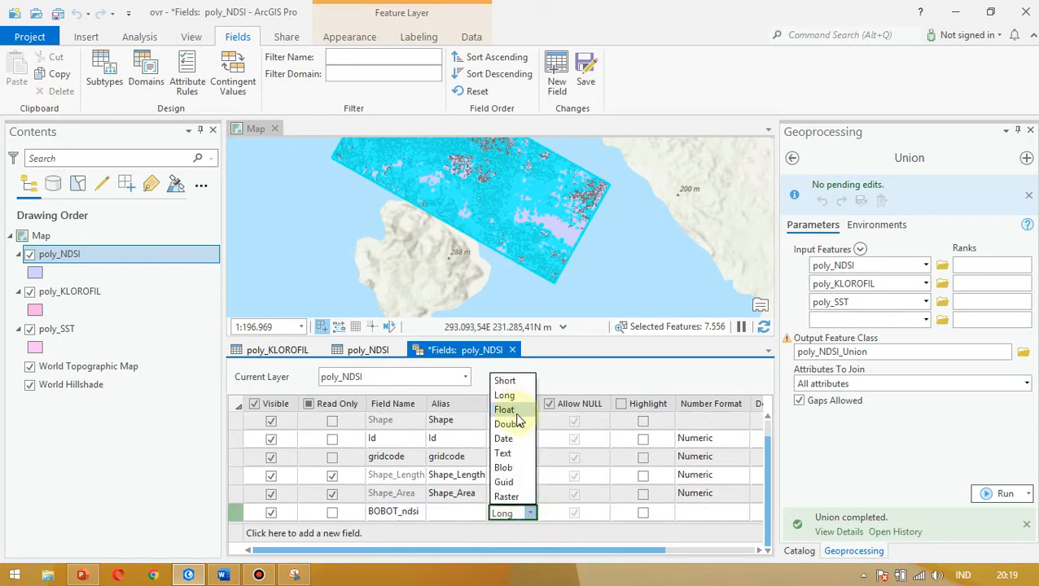
click(506, 409)
click(530, 512)
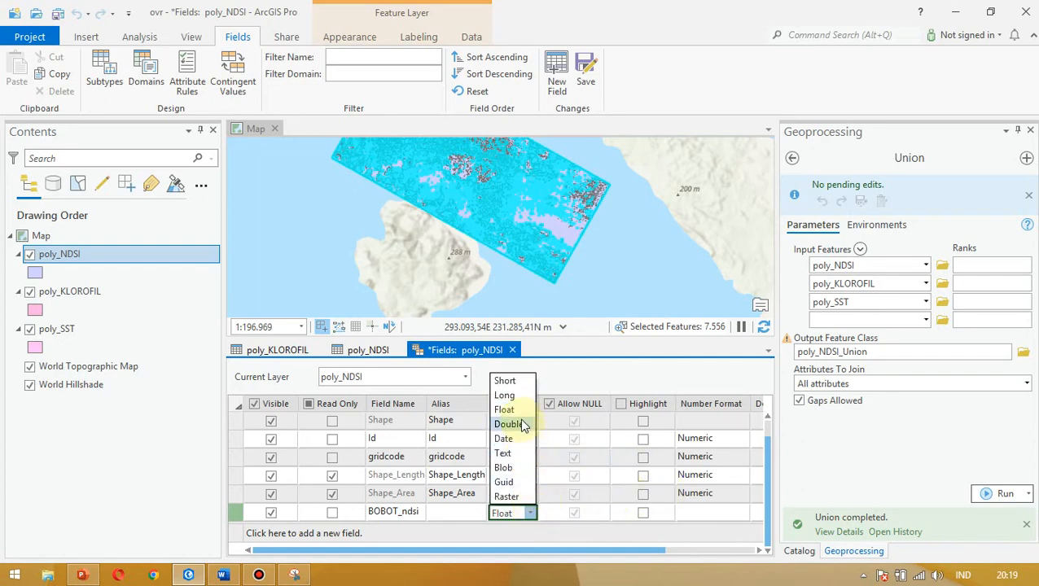
click(516, 412)
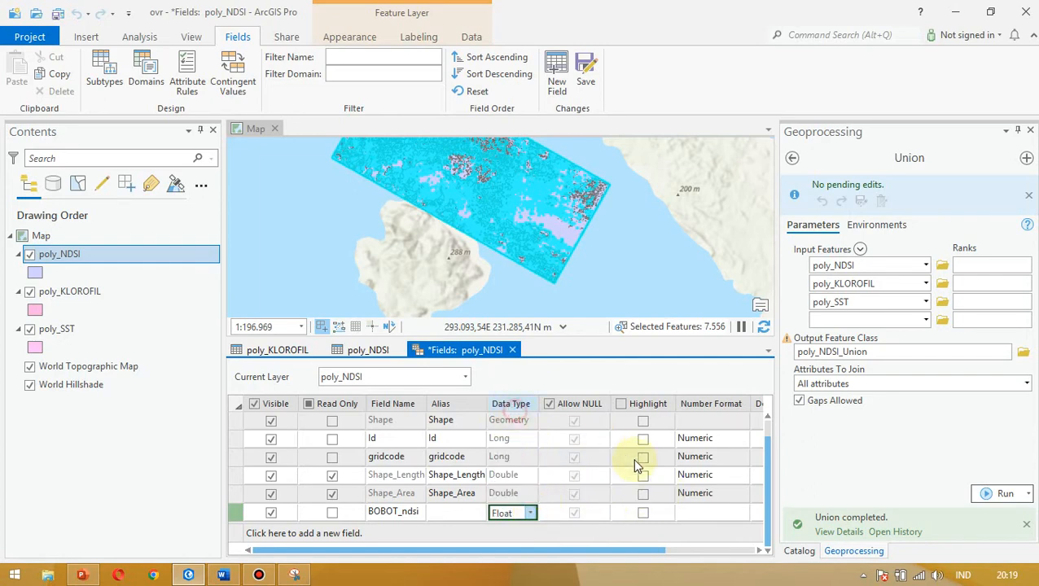
- Give the BOBOT_ndsi field the Numeric number format, then save the field changes and close the field design view
click(711, 515)
click(742, 514)
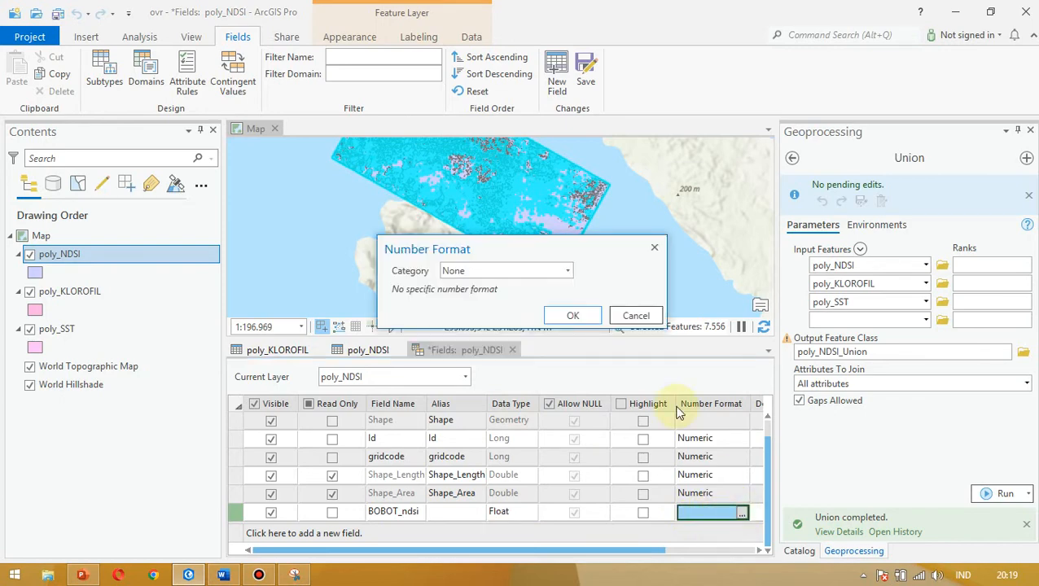
click(567, 276)
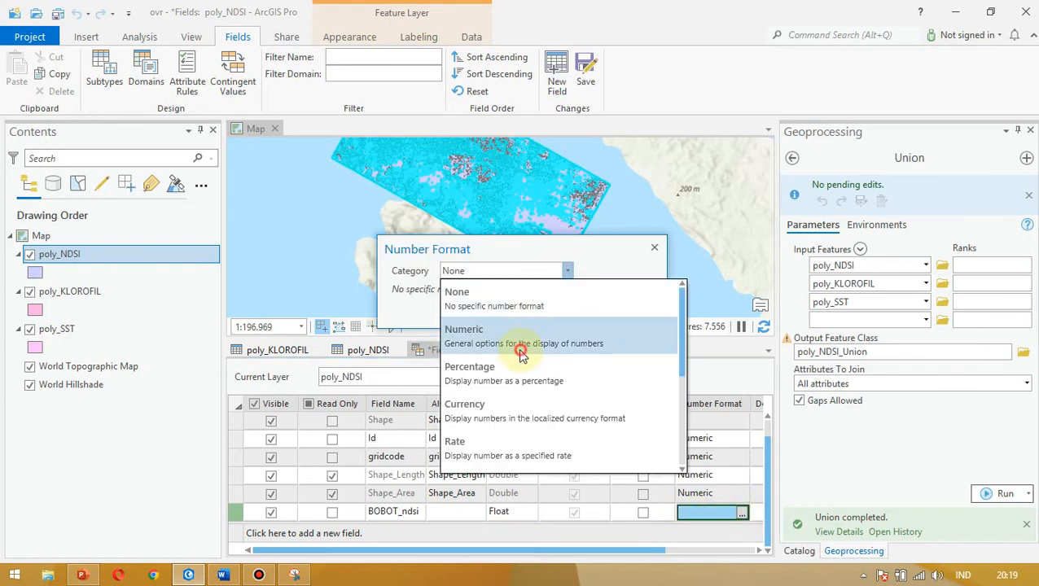
click(522, 347)
click(568, 276)
click(567, 275)
click(589, 519)
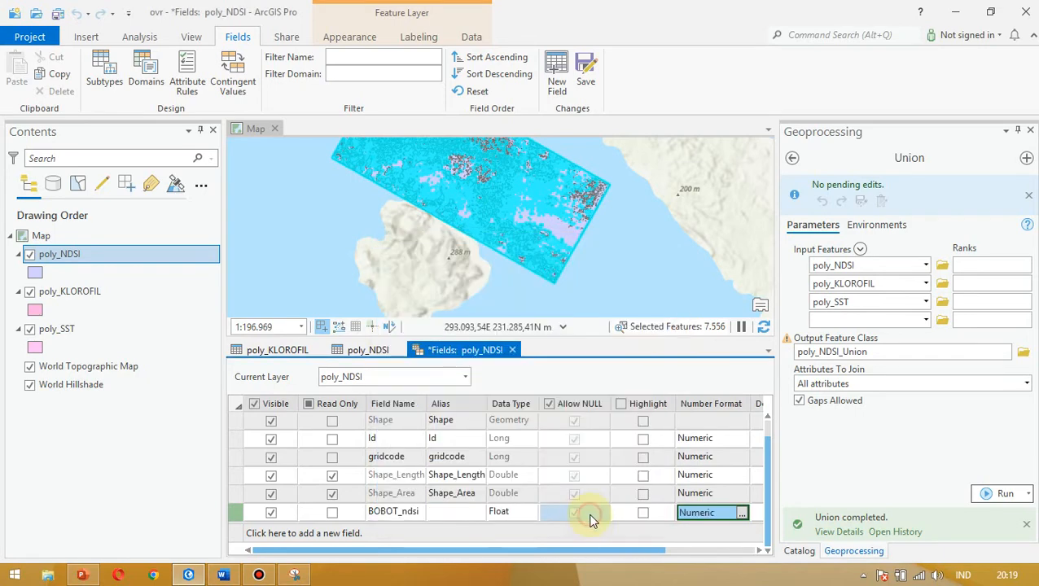
click(586, 86)
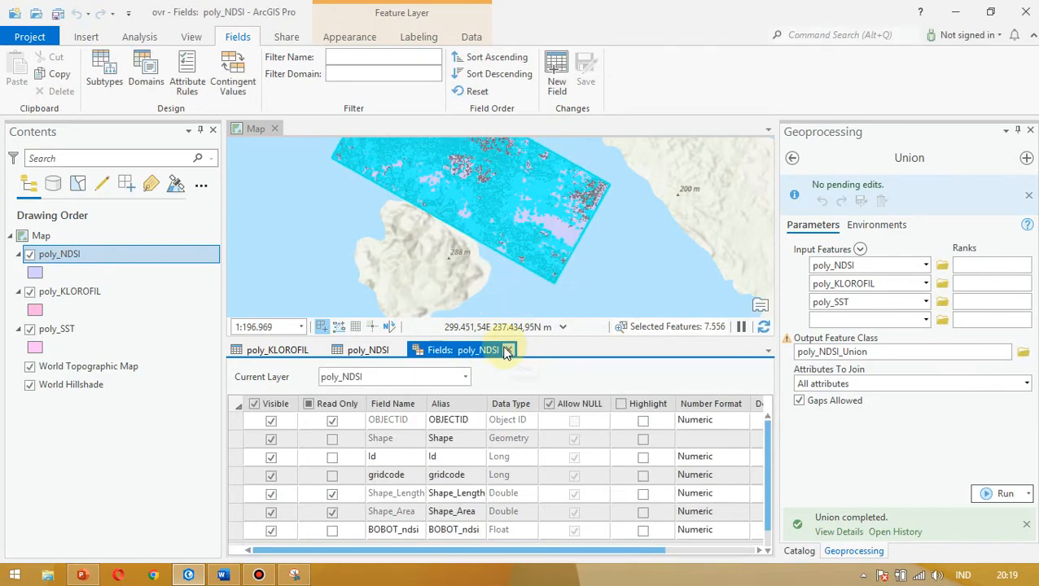
click(510, 350)
- Clear the row selection in the poly_KLOROFIL attribute table and close that table
click(311, 356)
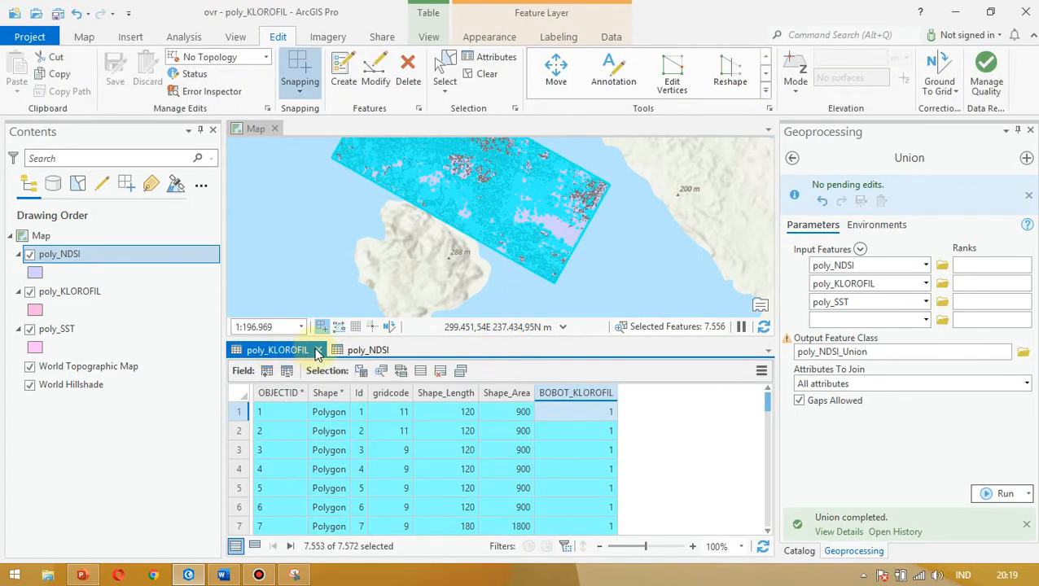
click(319, 350)
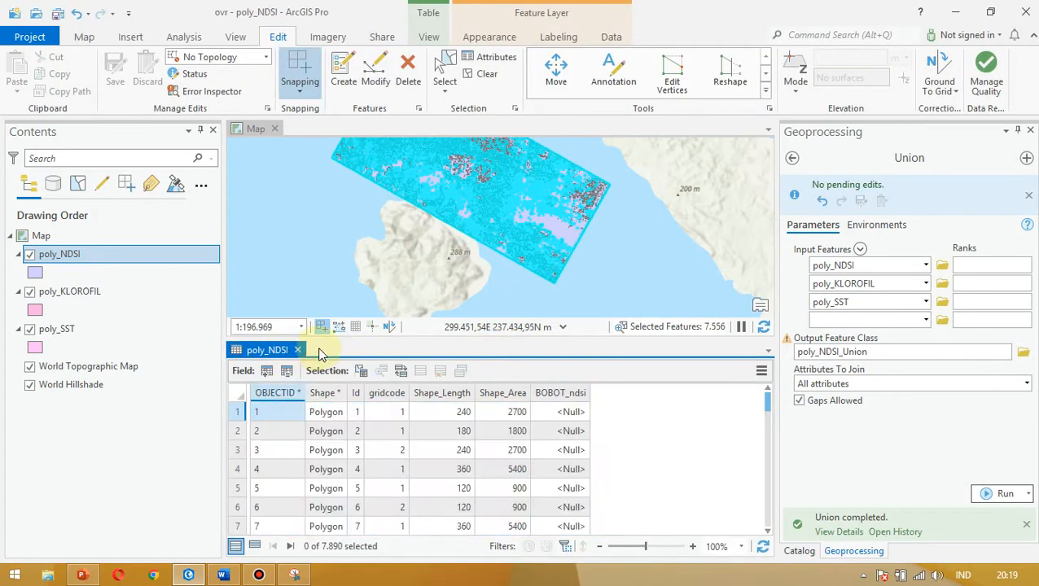
click(90, 295)
right_click(89, 294)
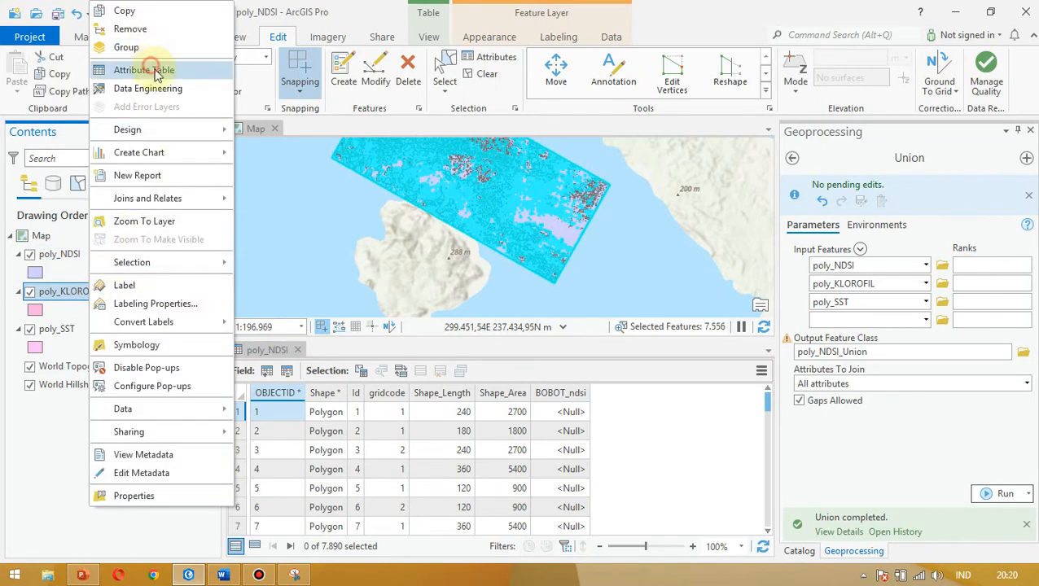
key(Return)
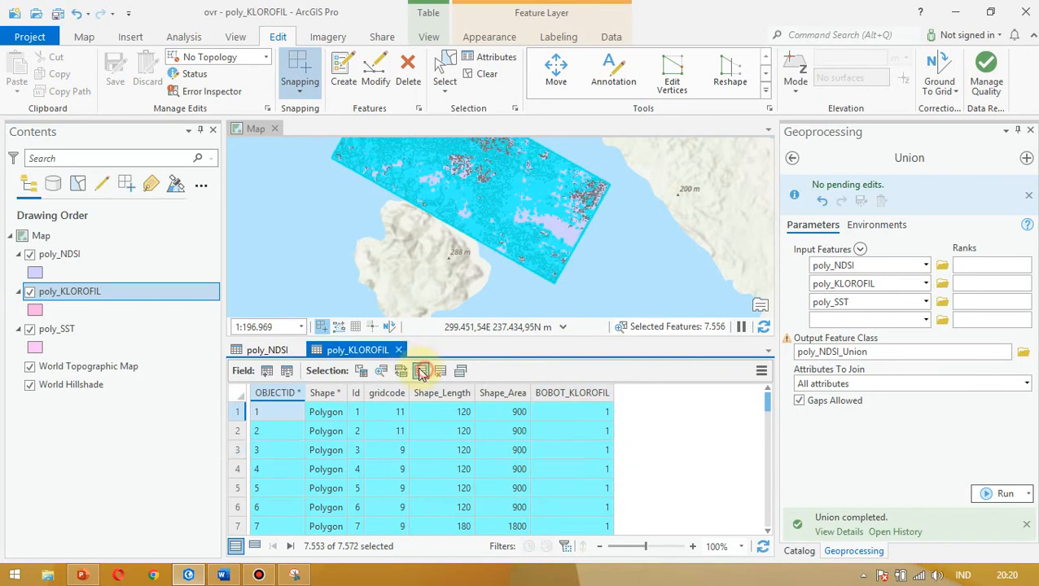
click(420, 371)
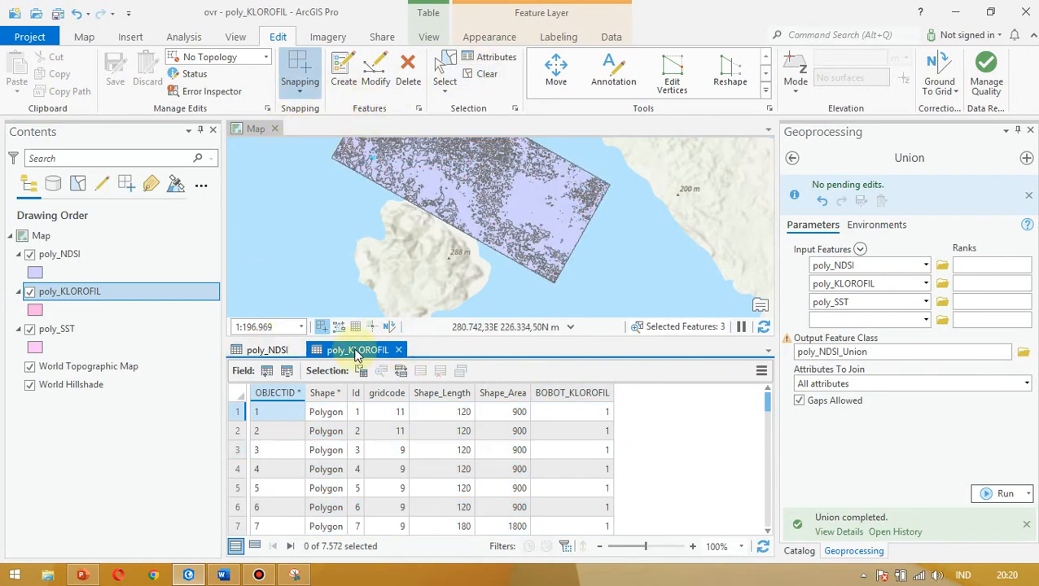
click(399, 351)
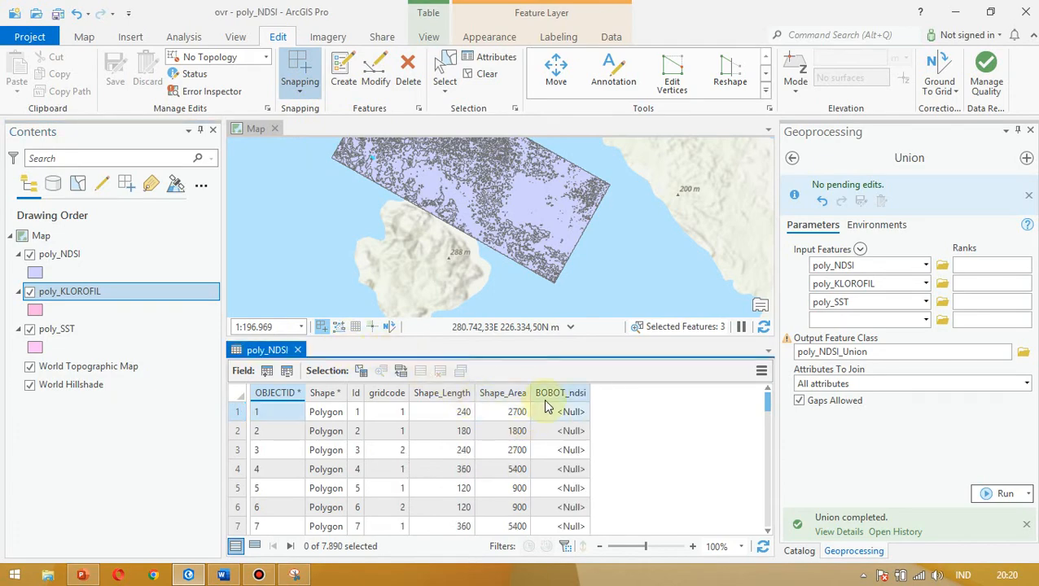
- Switch to the Word document and compare the salinity index weights with the NDSI_Clip reclassification ranges, then return to ArcGIS Pro
click(570, 412)
key(alt+Tab)
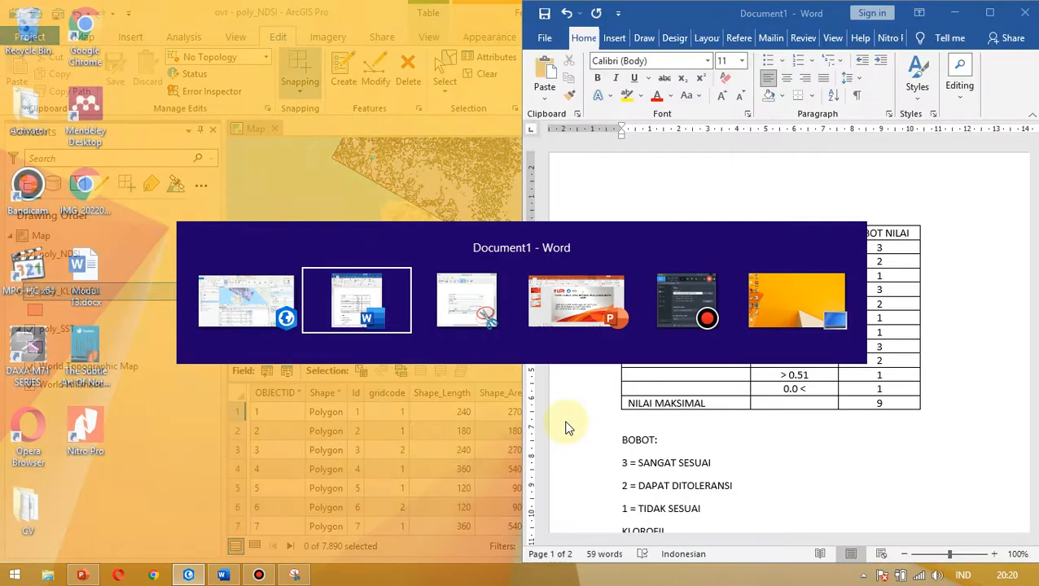
scroll(719, 407, down, 1)
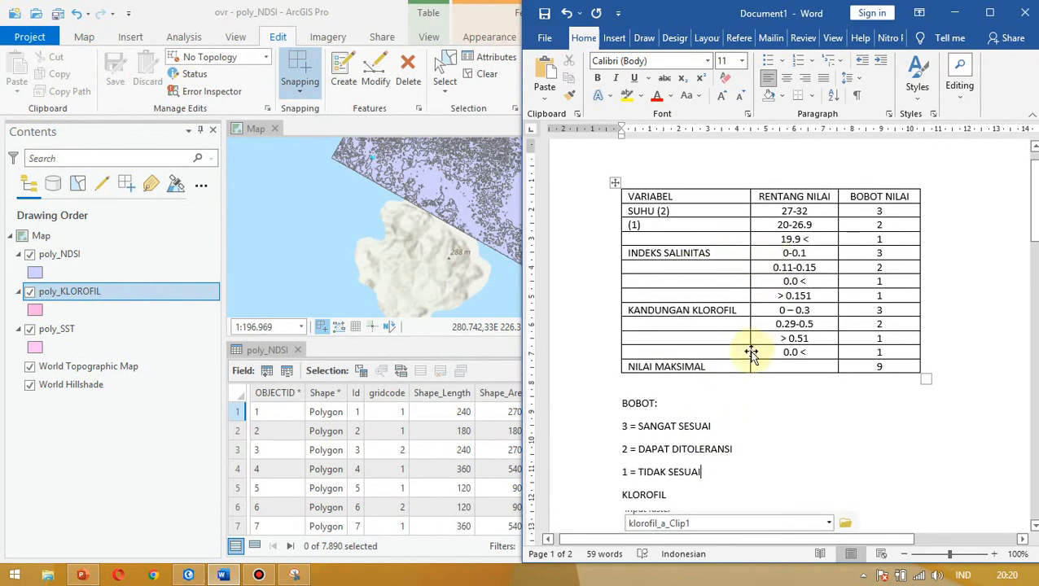
scroll(755, 348, down, 15)
scroll(752, 352, up, 8)
scroll(752, 352, down, 5)
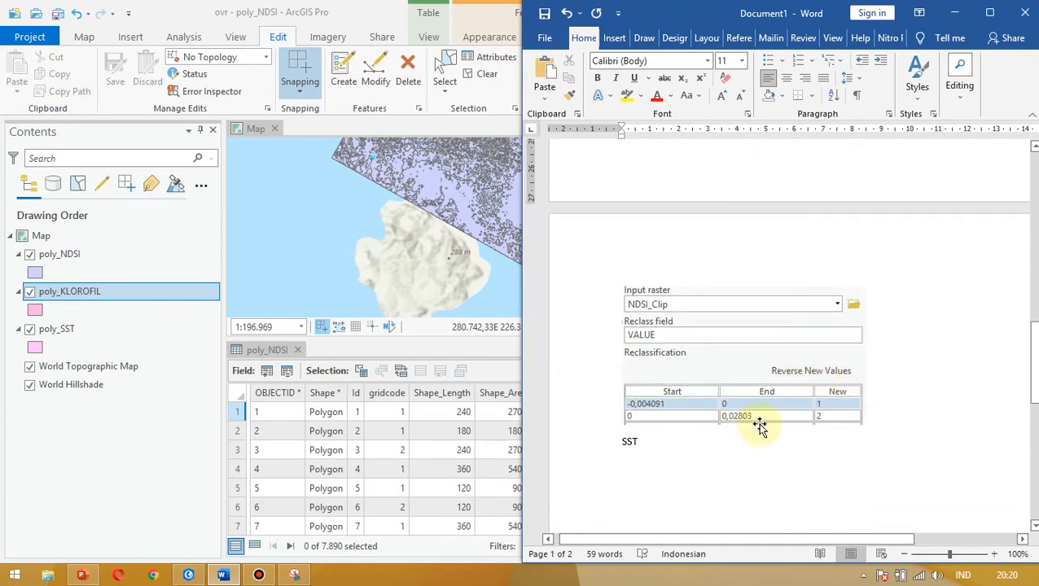
scroll(782, 421, up, 15)
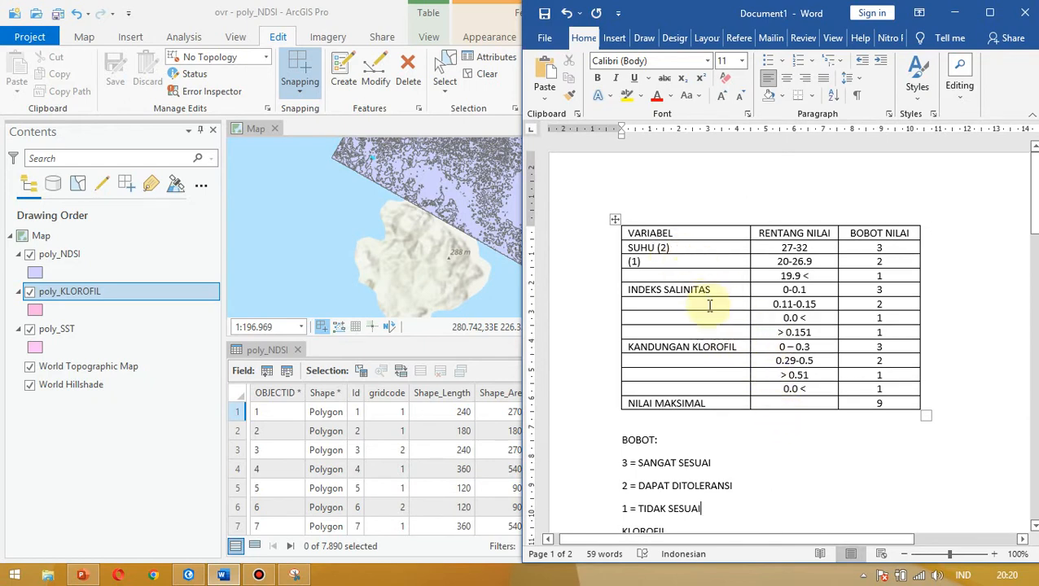
drag(780, 289, 815, 290)
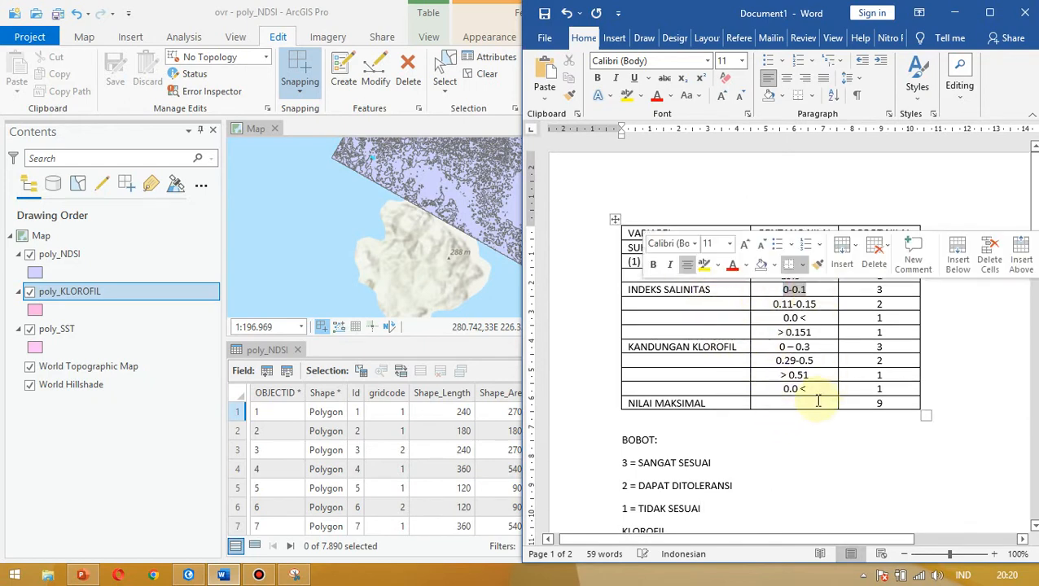
scroll(815, 366, down, 10)
scroll(815, 403, down, 5)
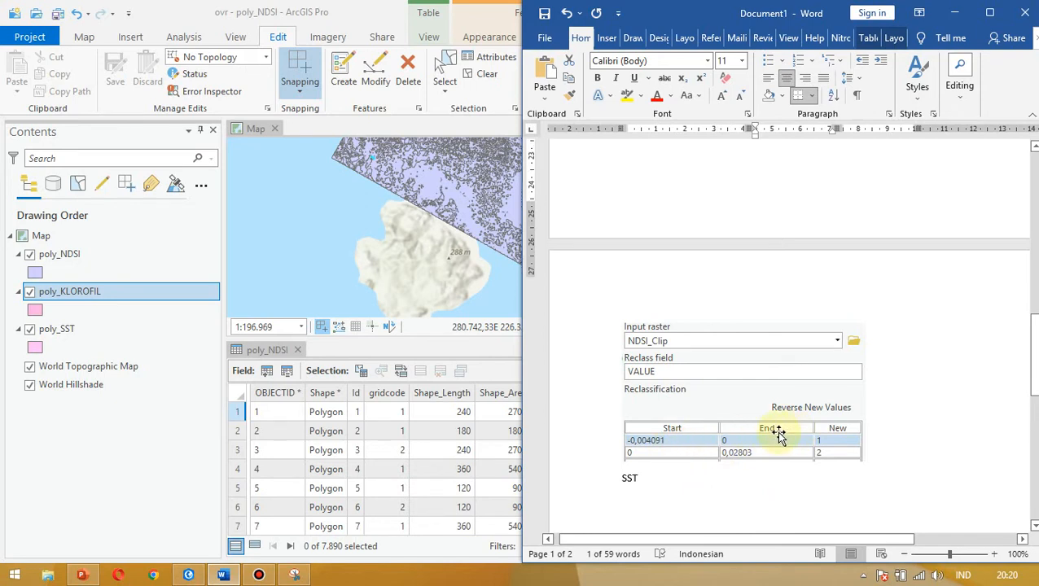
scroll(795, 437, up, 1)
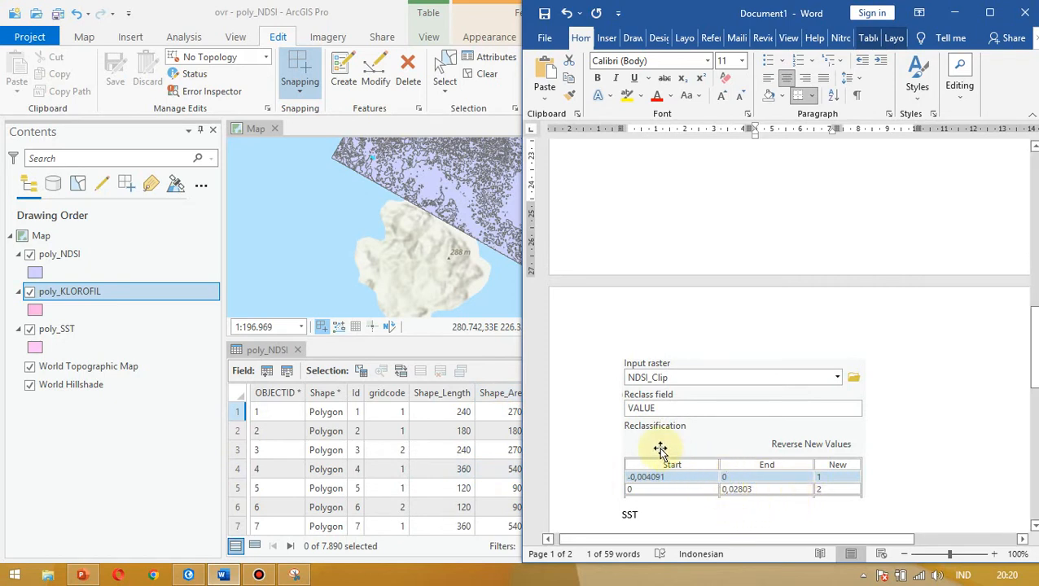
click(181, 446)
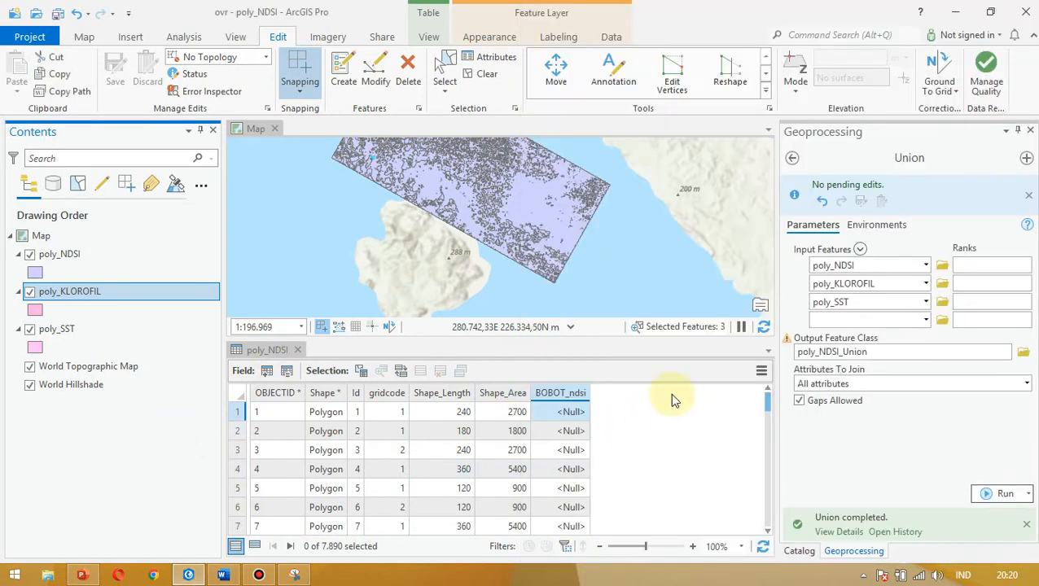
- Select the poly_NDSI rows where gridcode is equal to 2 as a new selection
click(360, 371)
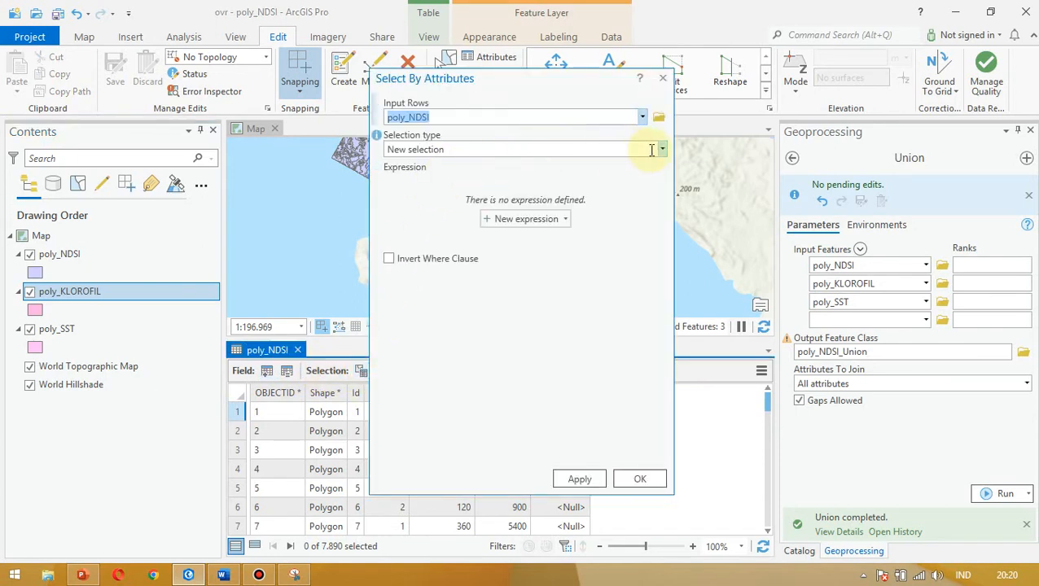
click(528, 219)
click(503, 238)
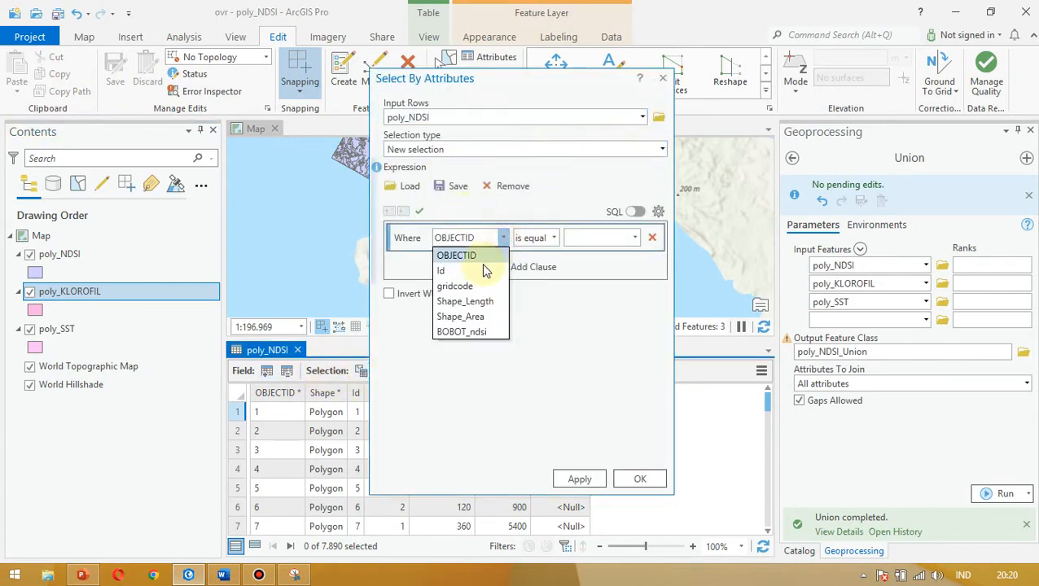
click(476, 290)
click(634, 237)
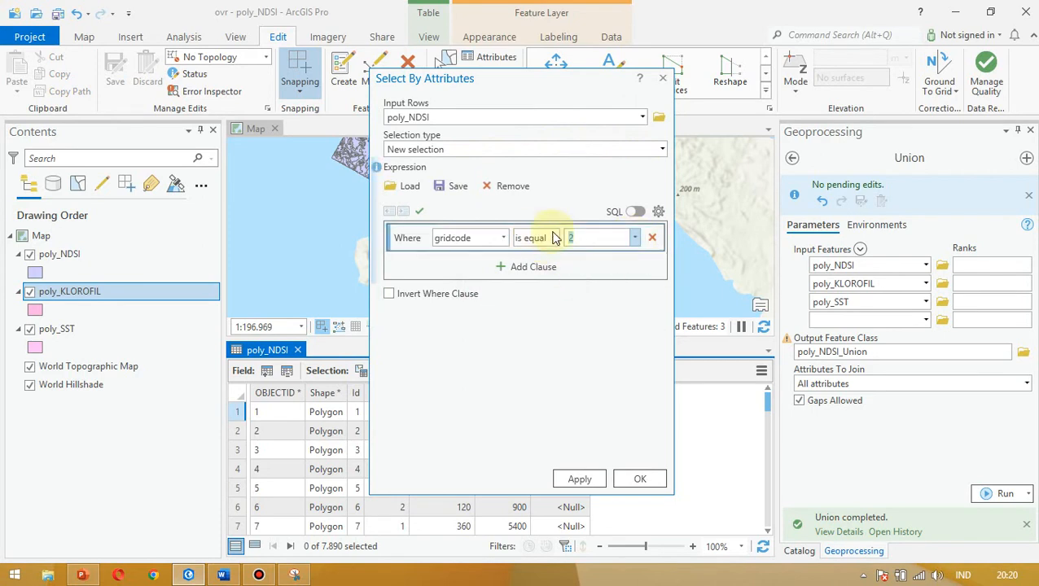
click(637, 481)
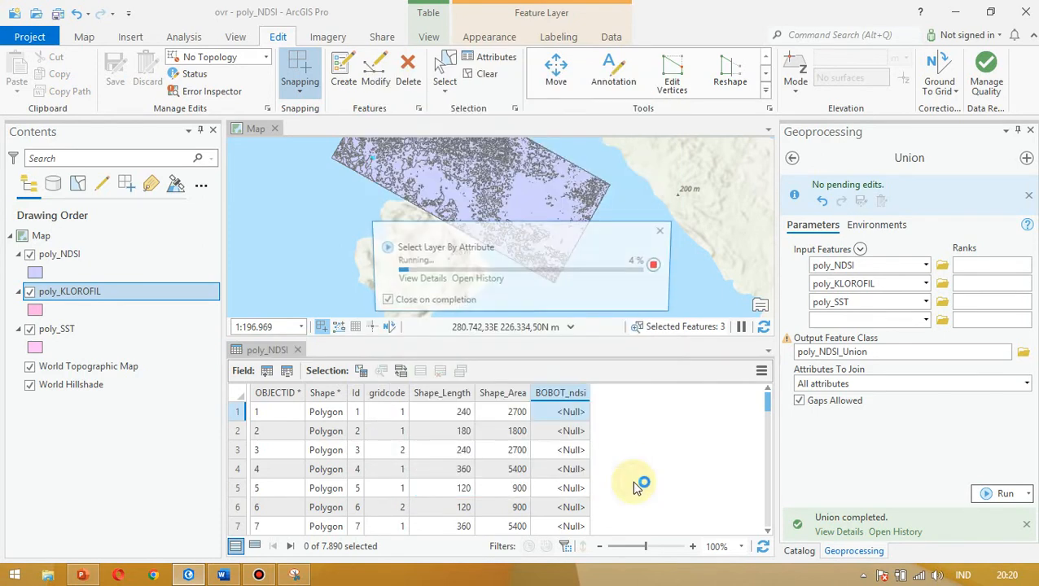
- Calculate BOBOT_ndsi as 3 for the selected poly_NDSI rows and clear the selection
right_click(573, 394)
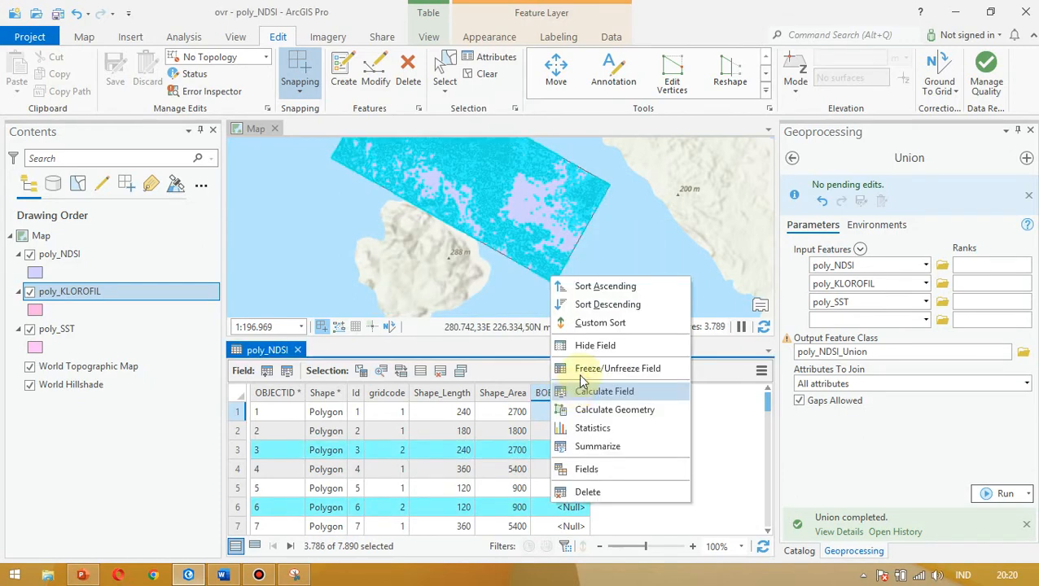
click(604, 393)
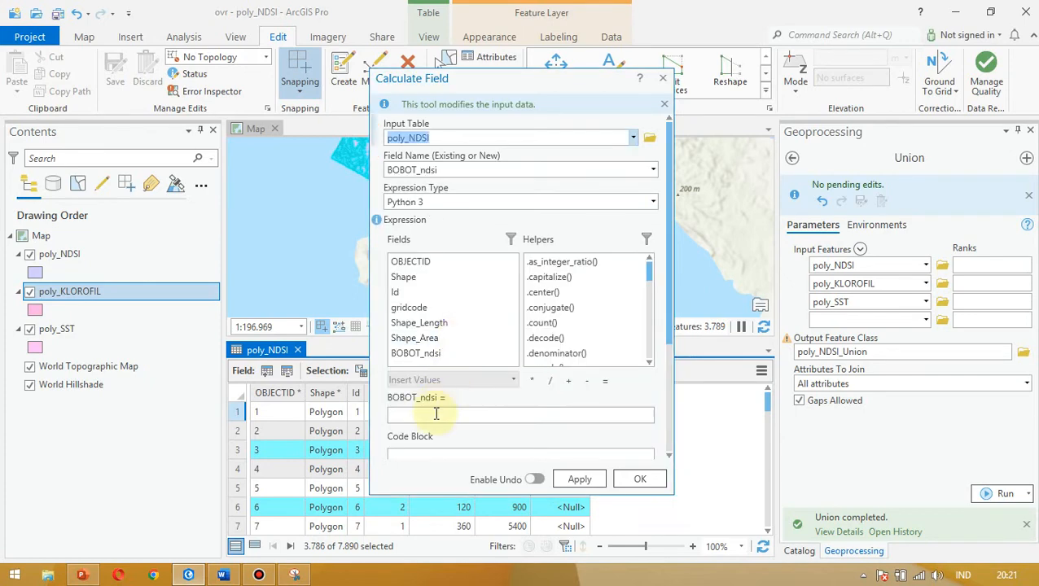
click(437, 414)
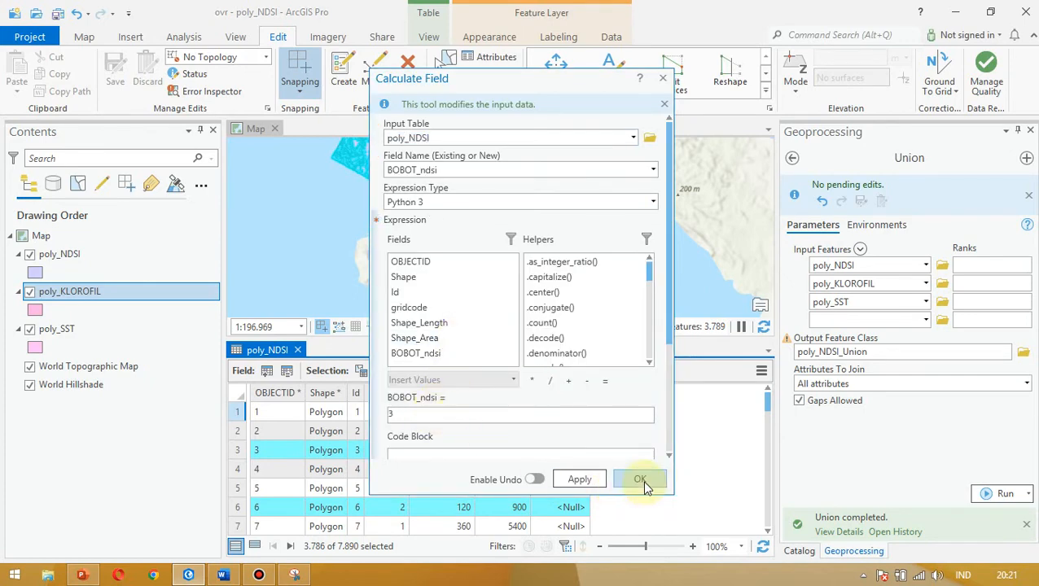
click(640, 479)
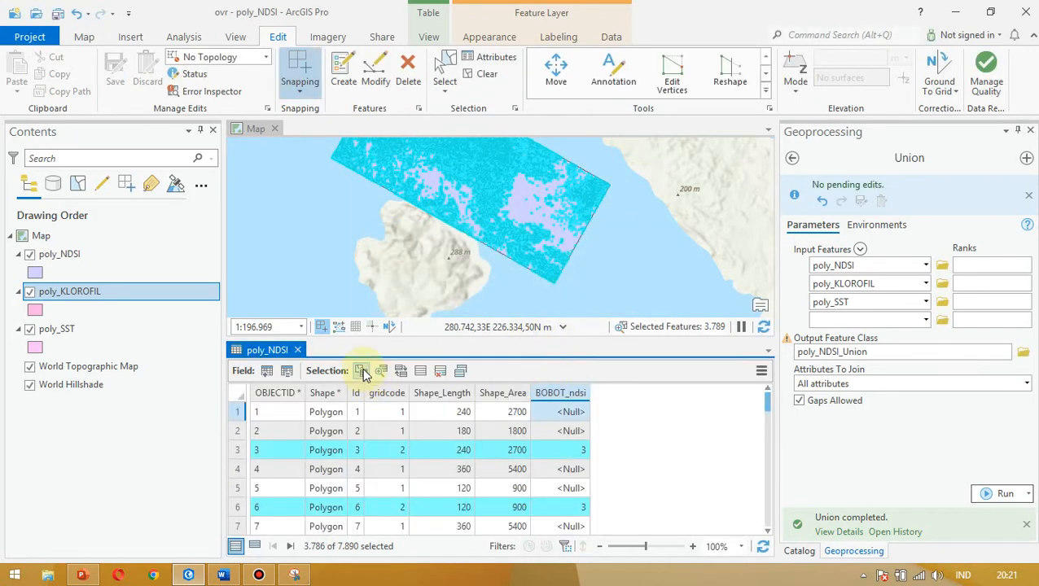
click(421, 372)
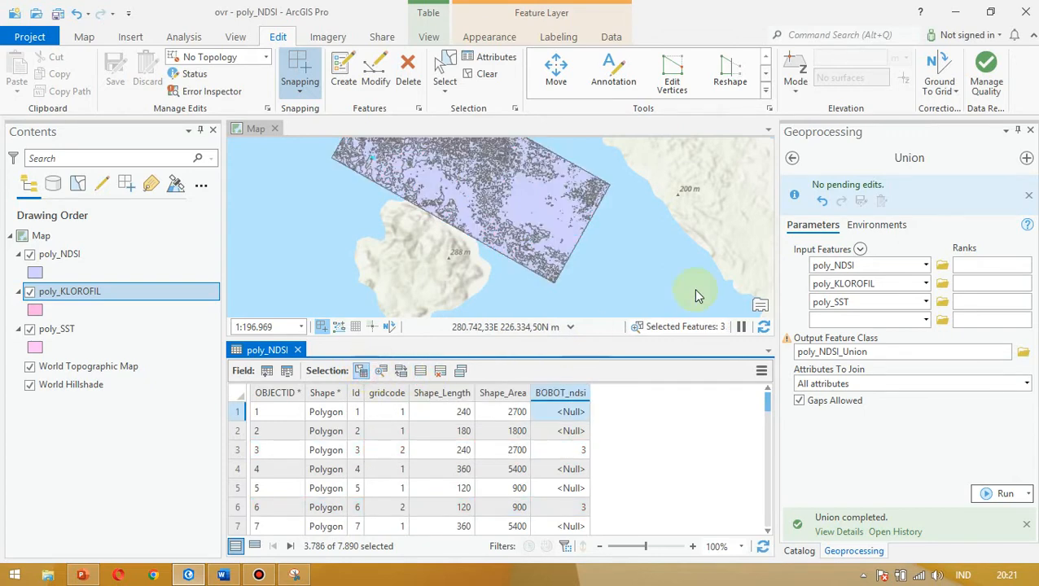
- Select the poly_NDSI rows where gridcode is equal to 1 as a new selection
click(541, 218)
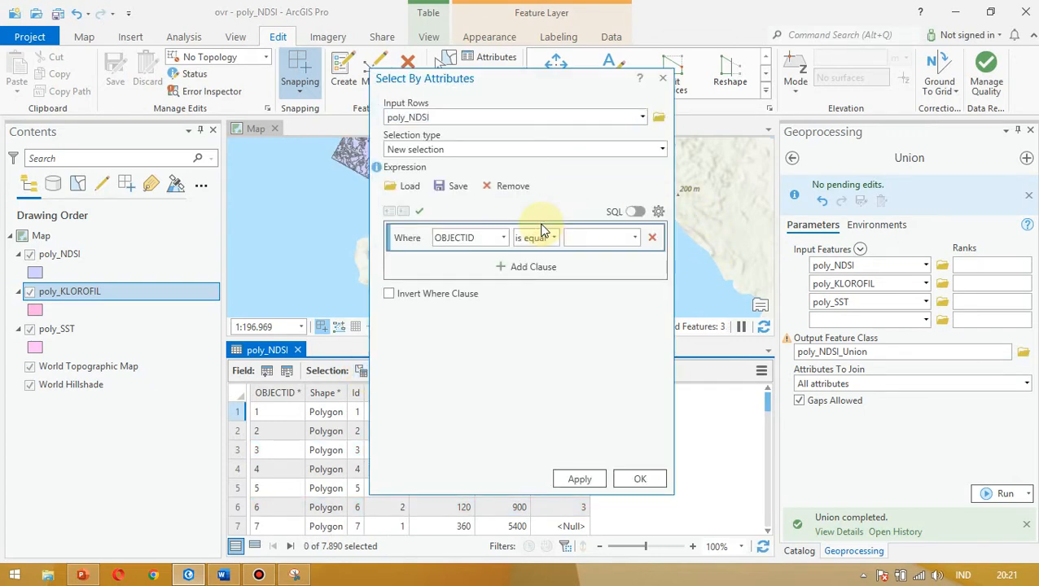
click(503, 237)
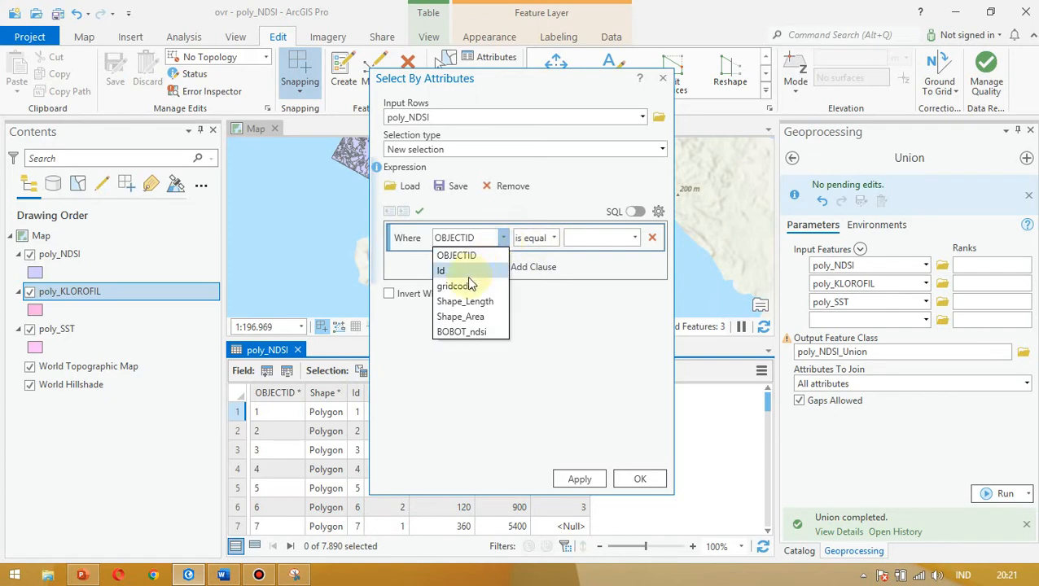
click(468, 283)
click(635, 240)
click(583, 267)
click(642, 478)
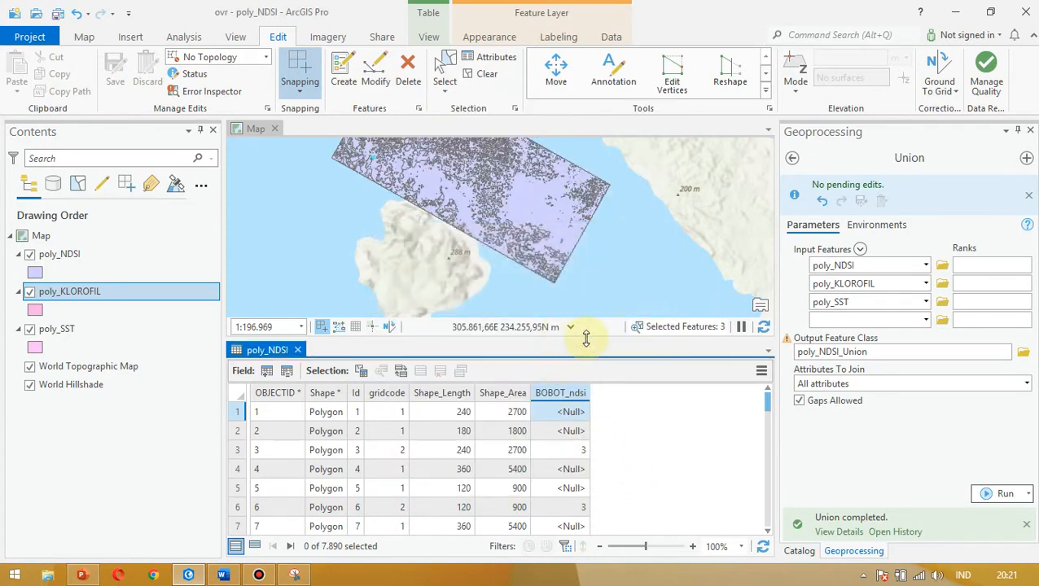
- Calculate the BOBOT_ndsi field as 2 for the selected poly_NDSI rows
right_click(552, 394)
click(606, 395)
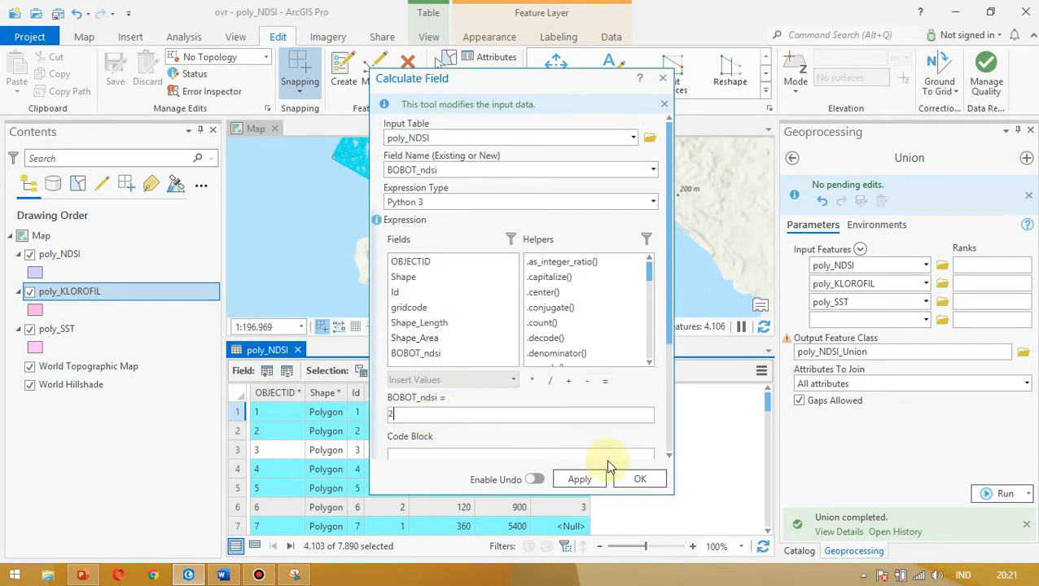
click(639, 480)
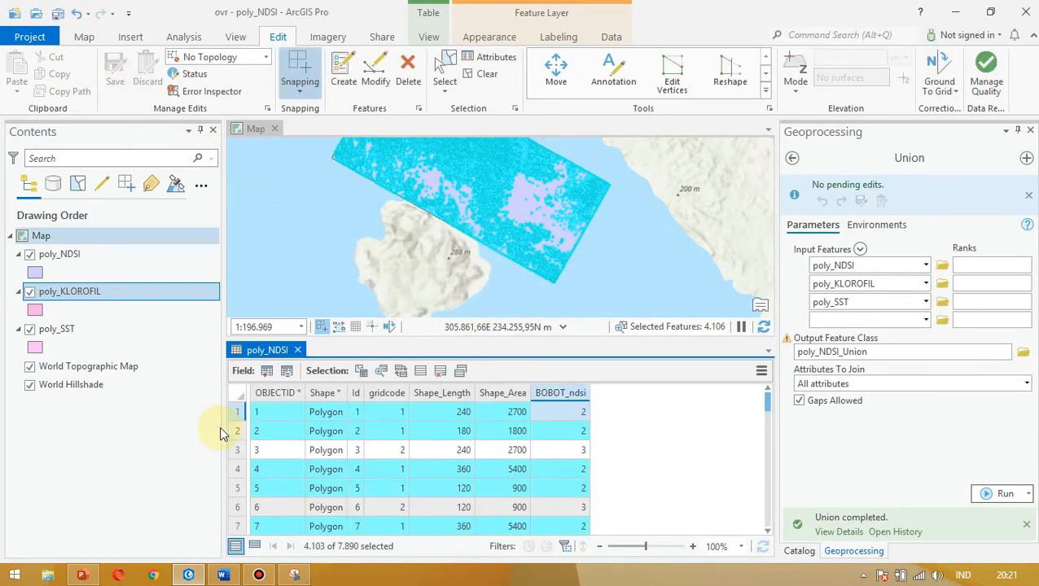
- Run Union on poly_NDSI, poly_KLOROFIL and poly_SST with the output feature class named poly_NDSI_UNION_1
click(70, 259)
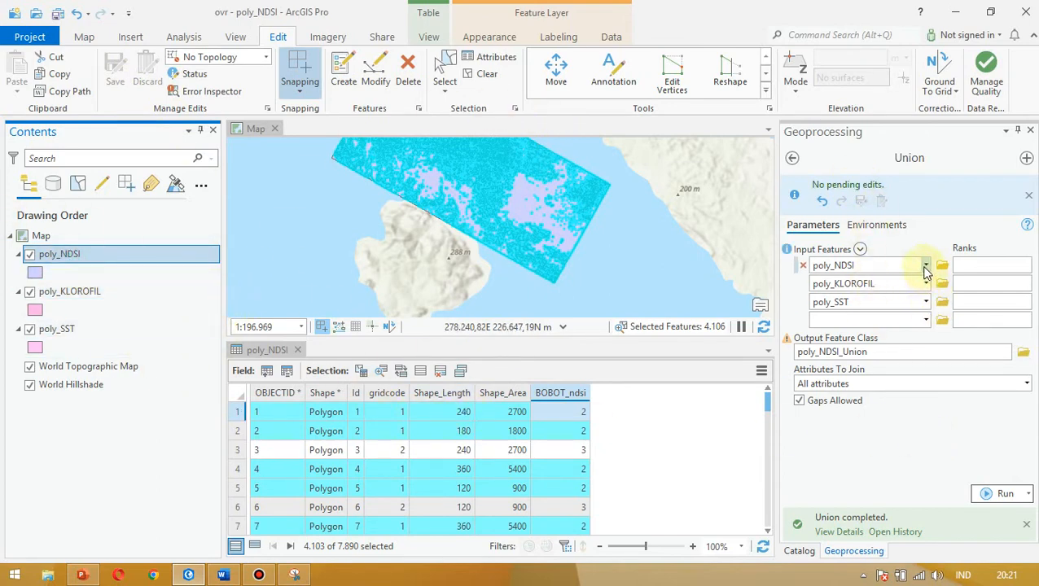
click(893, 356)
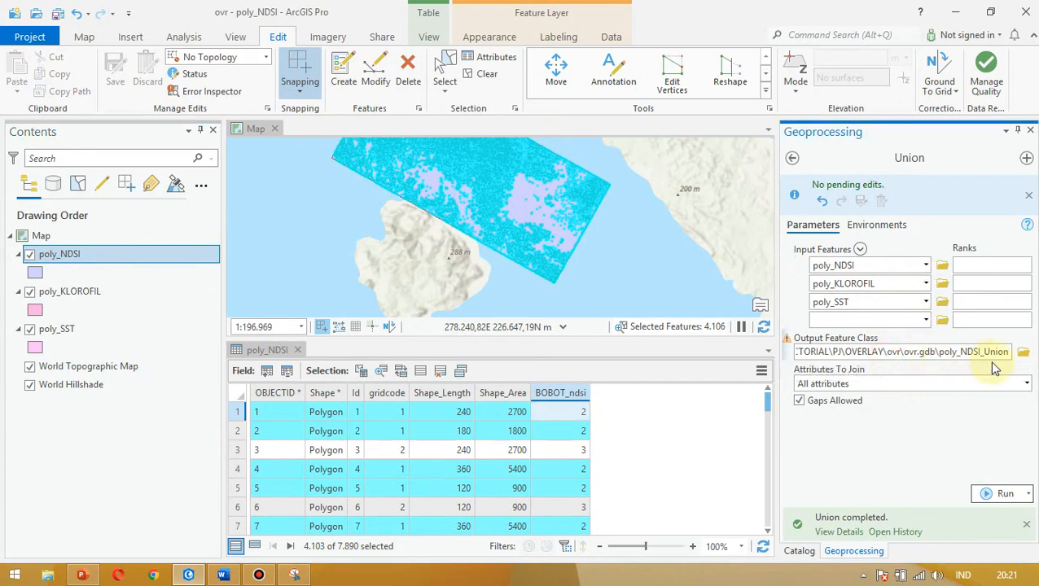
key(BackSpace)
key(BackSpace)
key(BackSpace)
key(BackSpace)
key(BackSpace)
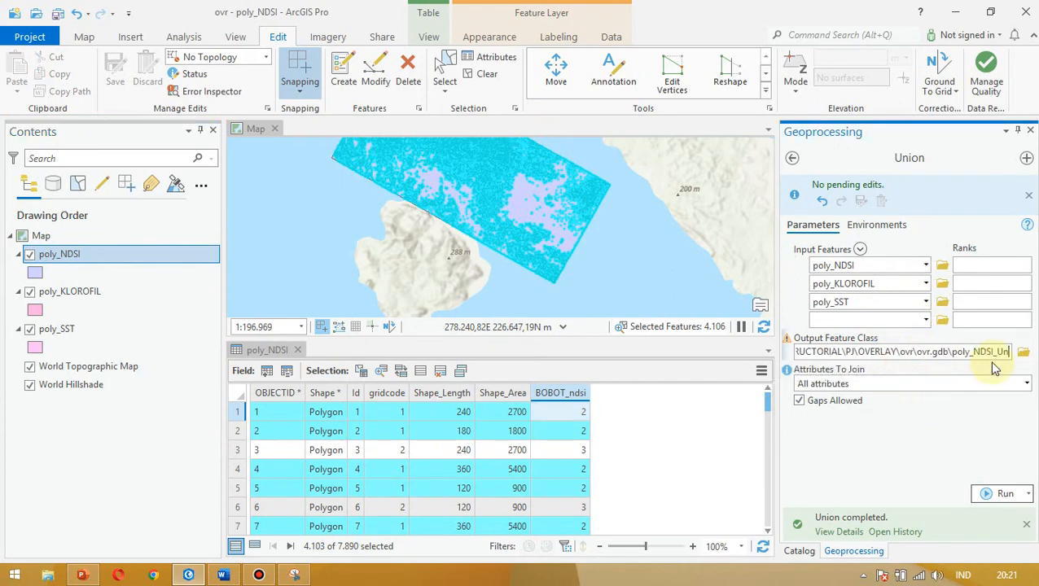
text(UNION)
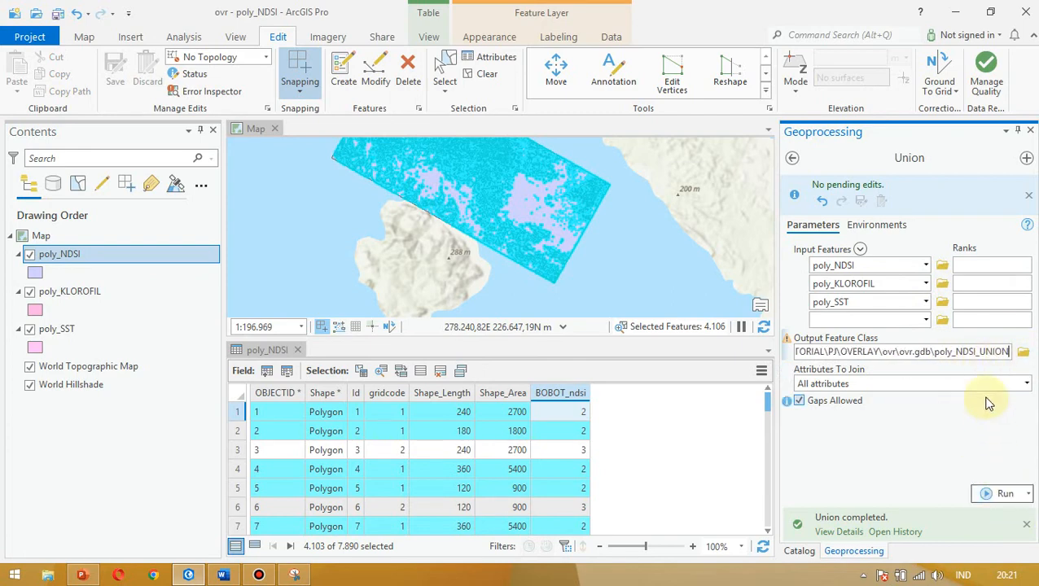
text(_)
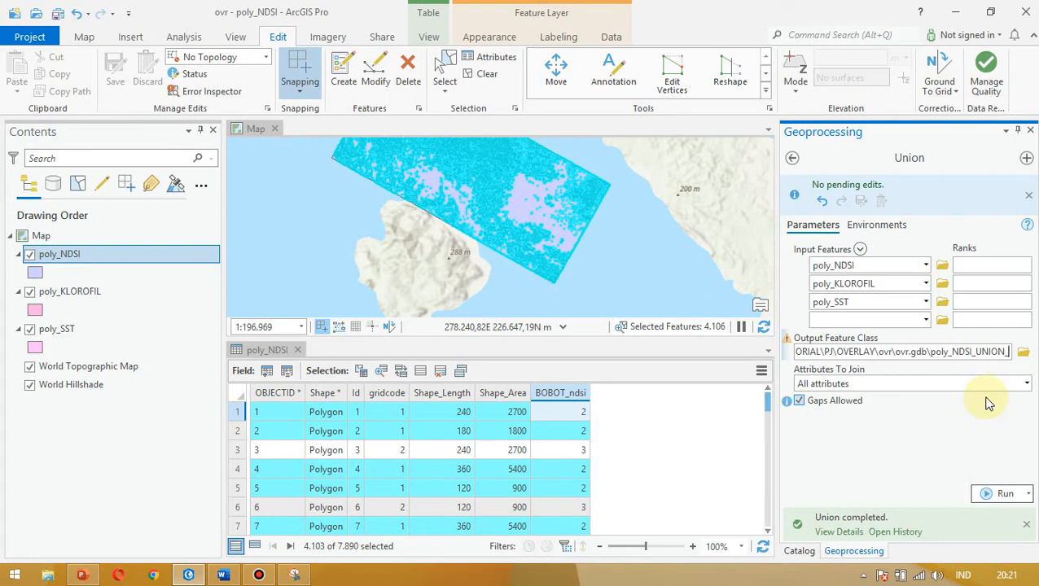
text(1)
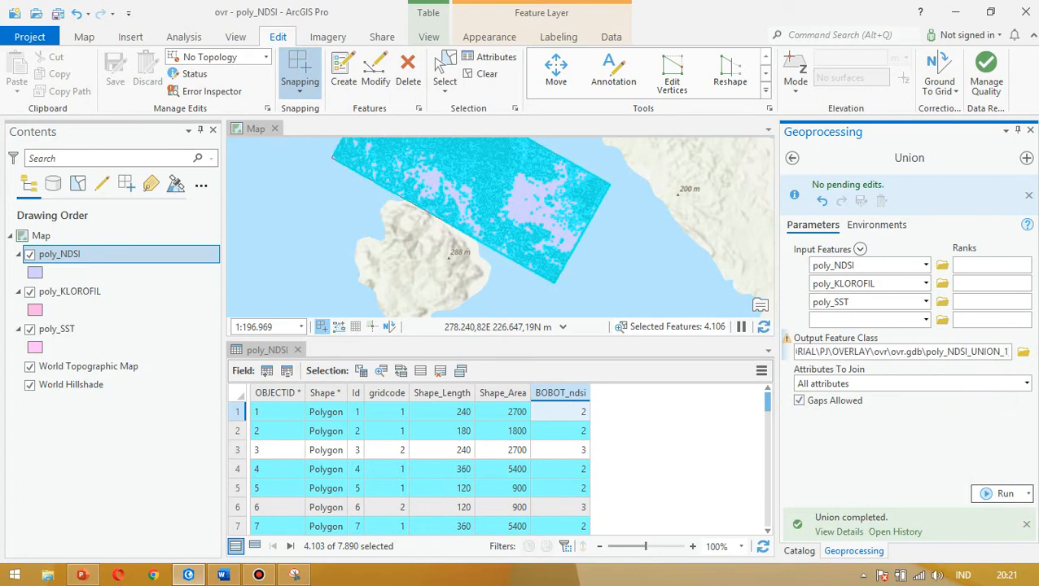
click(989, 494)
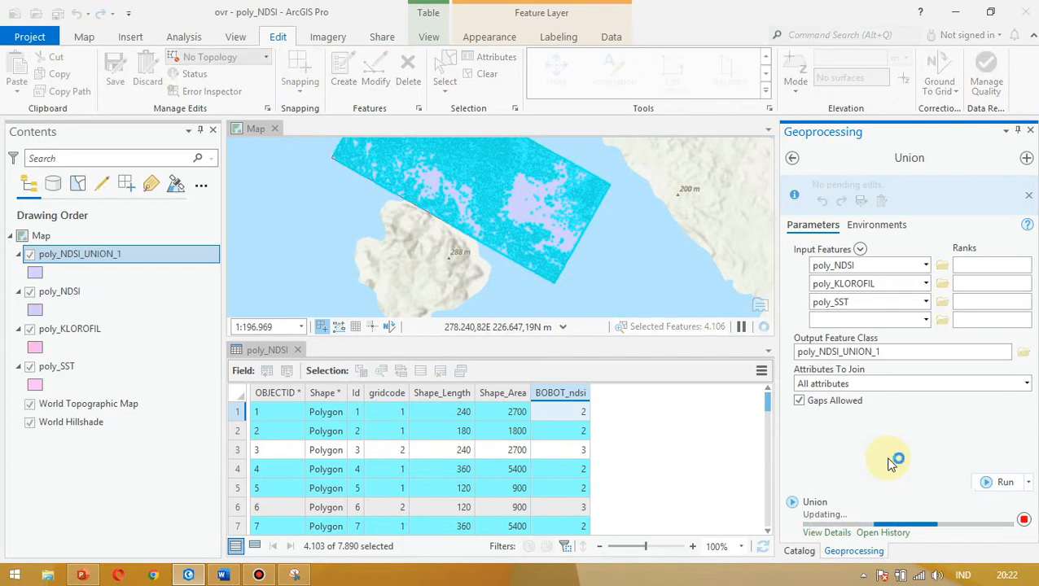
- Collapse and hide the poly_NDSI, poly_KLOROFIL and poly_SST layers and close the poly_NDSI attribute table
click(18, 291)
click(19, 310)
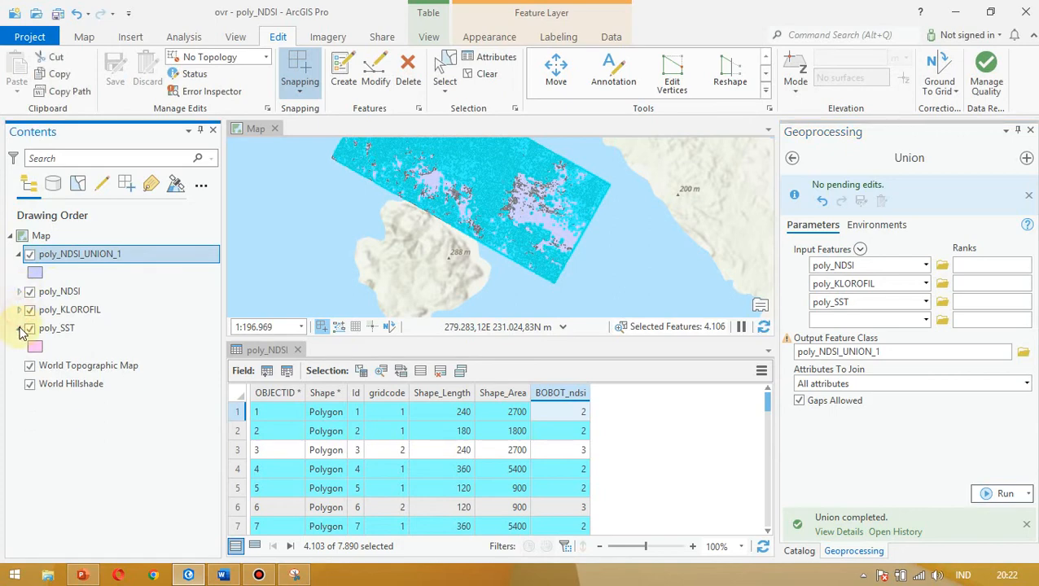
click(19, 328)
click(28, 327)
click(29, 309)
click(29, 292)
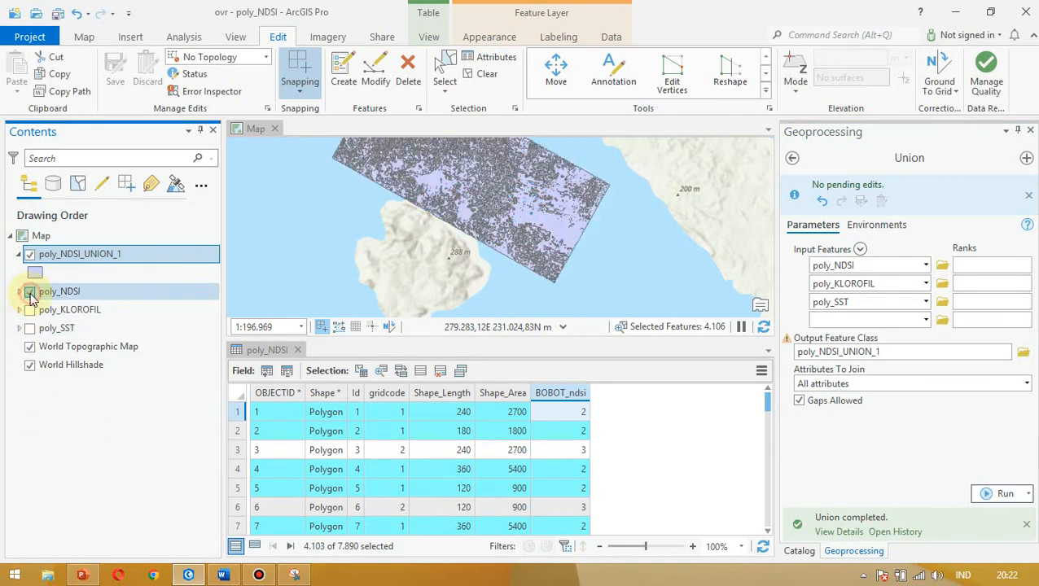
scroll(480, 267, up, 1)
drag(488, 275, 491, 322)
click(298, 350)
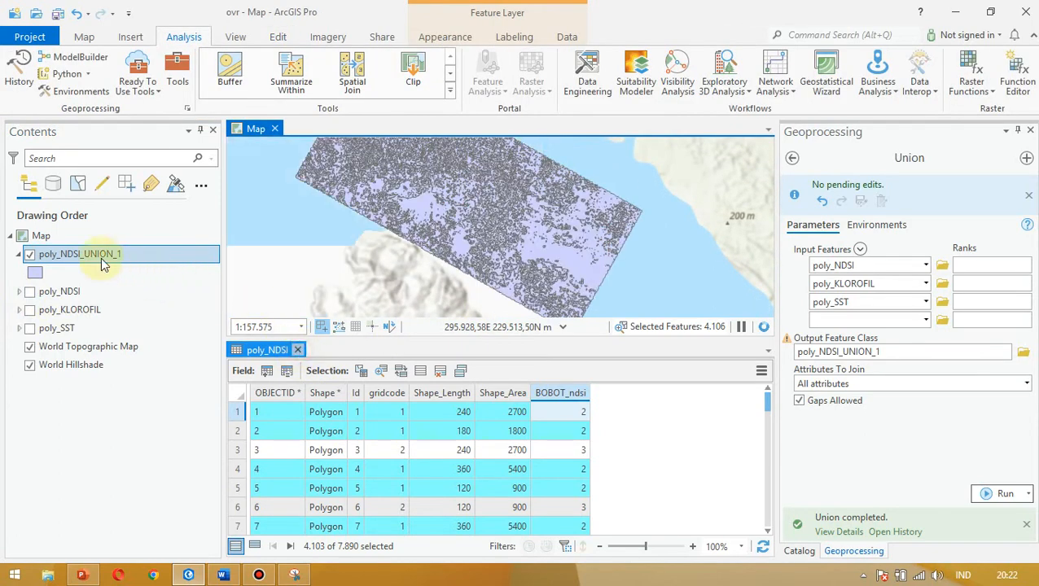
- Rename the poly_NDSI_UNION_1 layer as pol_UNION_1
click(76, 256)
right_click(76, 255)
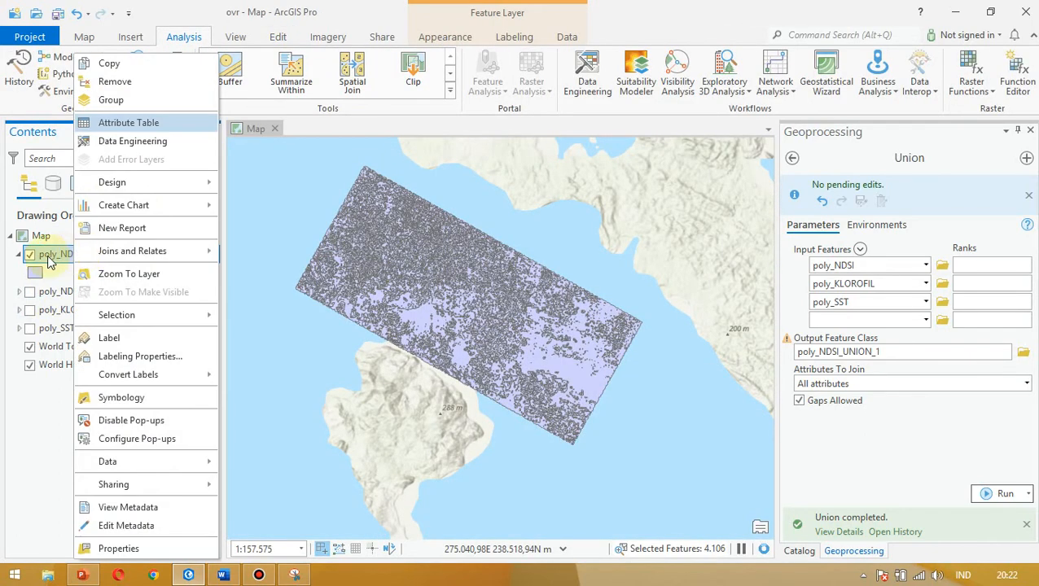
click(73, 258)
click(79, 255)
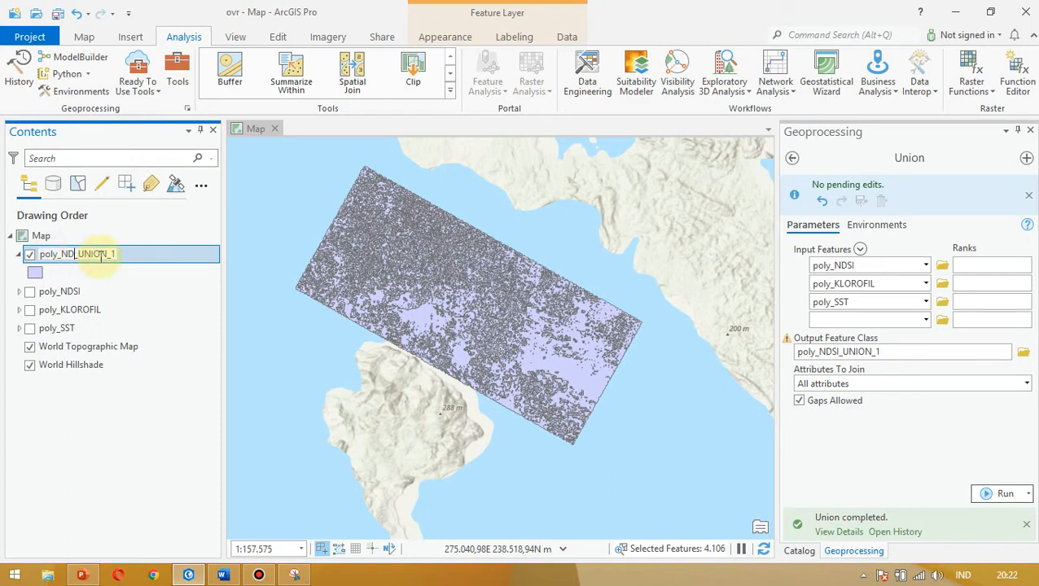
key(Left)
key(BackSpace)
key(Return)
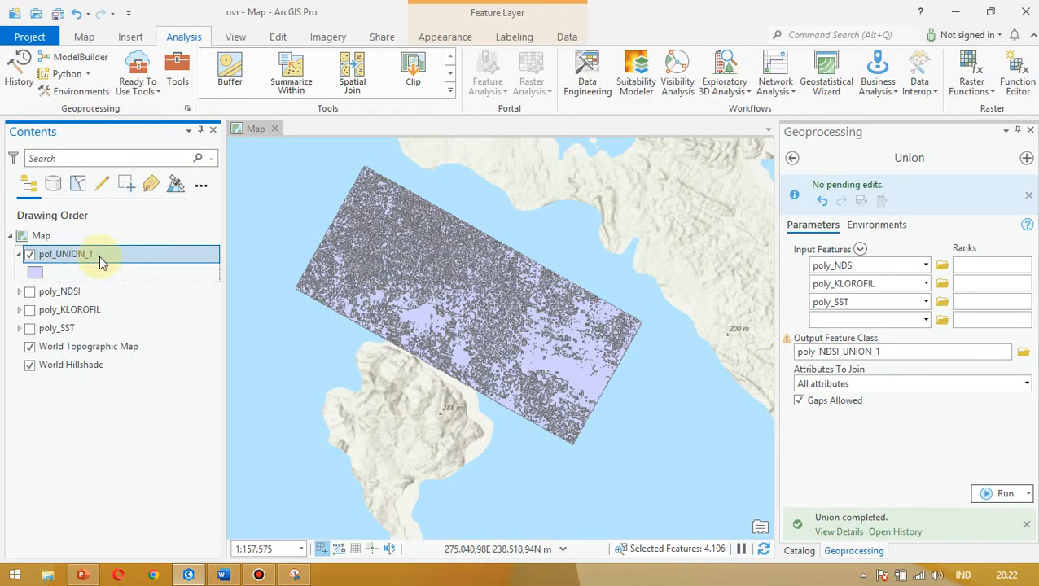
- Open the pol_UNION_1 attribute table and examine the weight fields of all three inputs down to the last rows
right_click(99, 256)
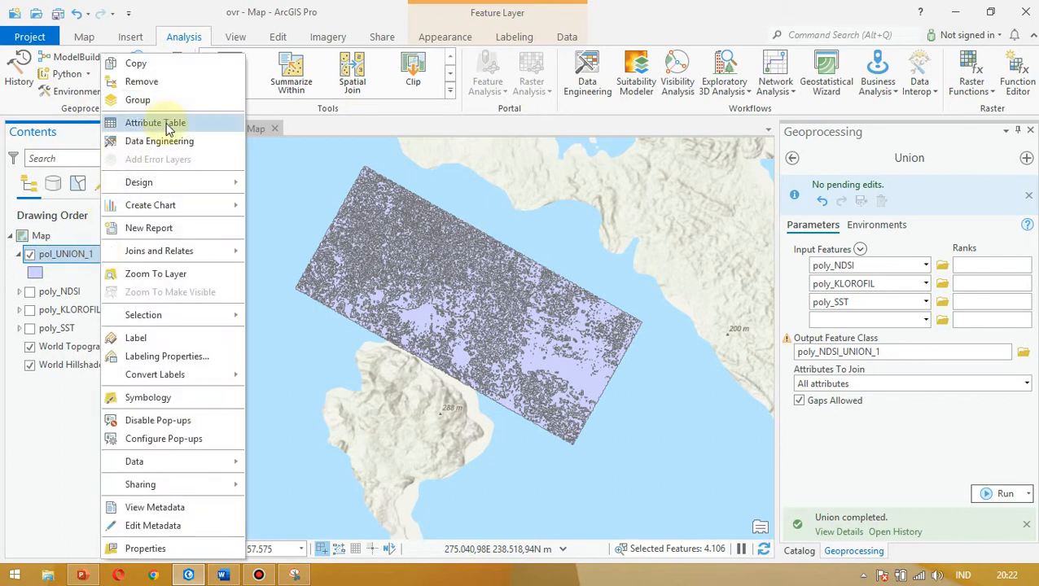
key(Return)
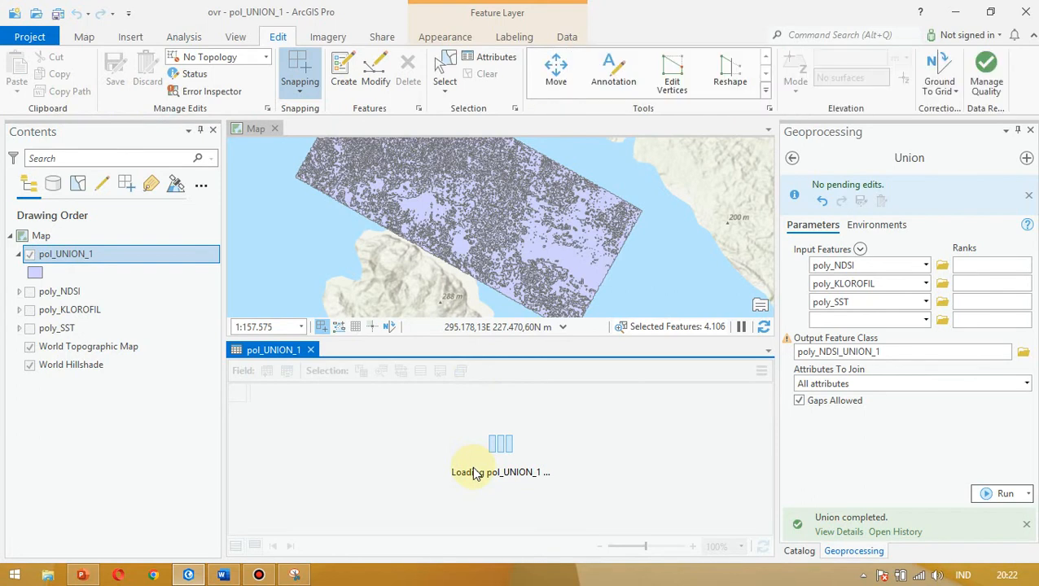
drag(511, 529, 476, 533)
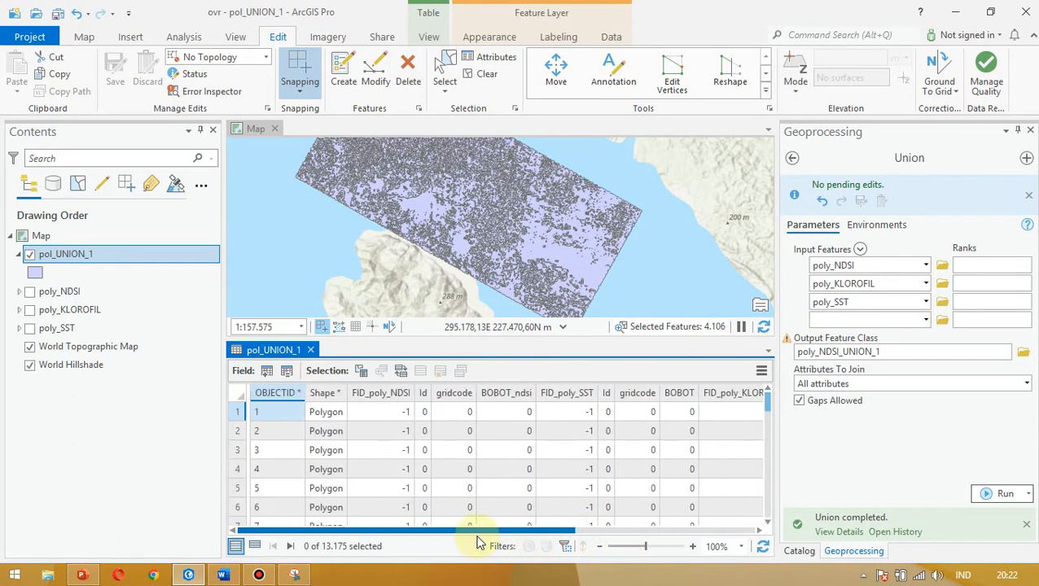
scroll(521, 450, down, 4)
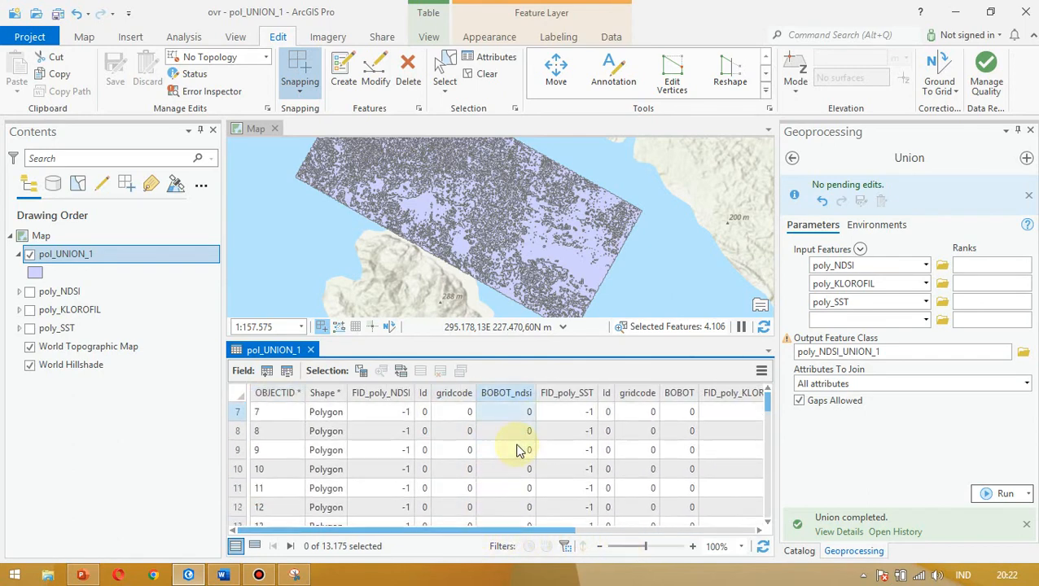
scroll(521, 450, down, 2)
scroll(521, 450, down, 20)
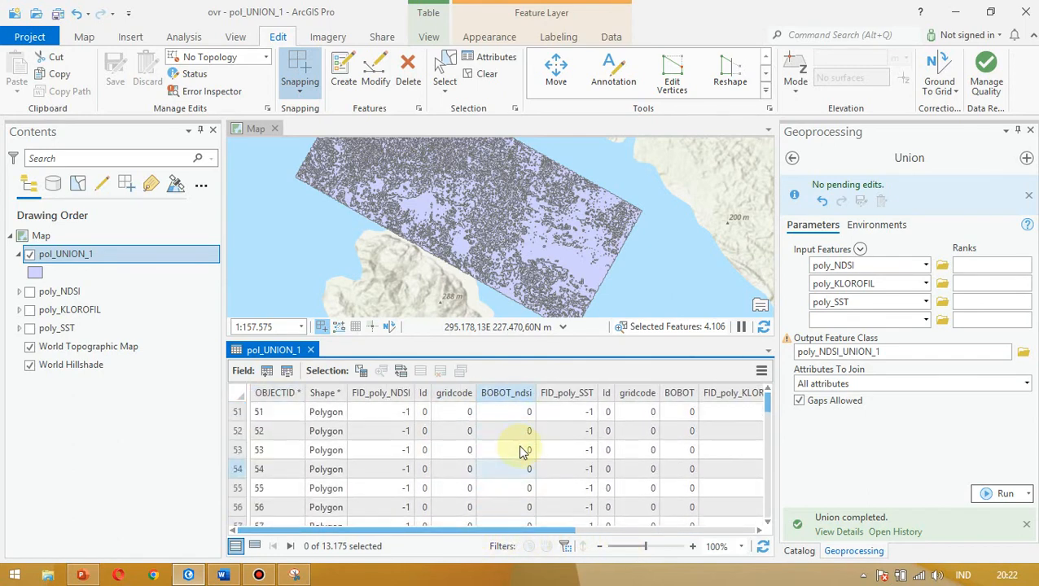
scroll(526, 456, down, 15)
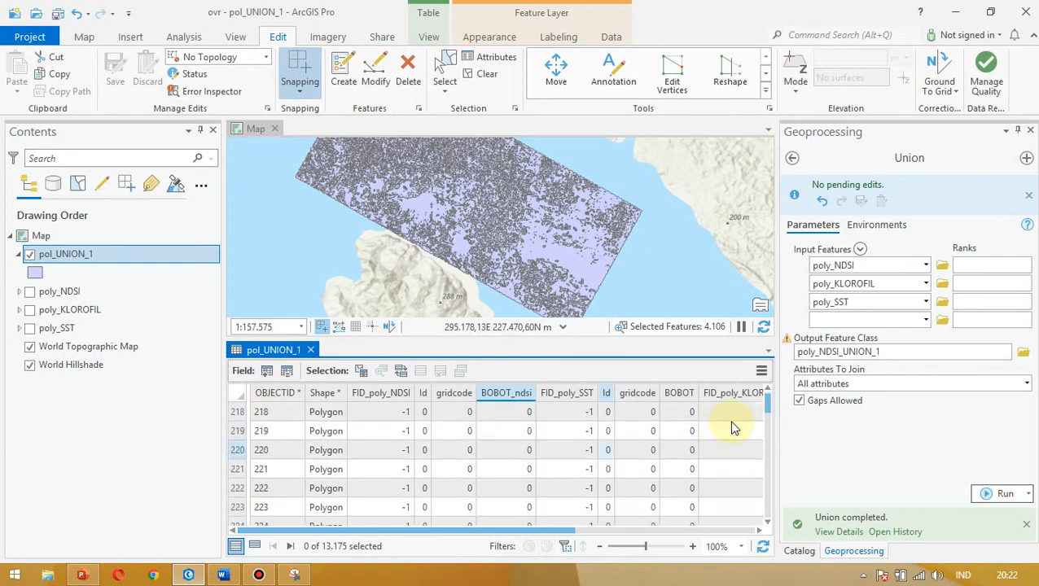
drag(769, 409, 767, 529)
drag(506, 532, 765, 539)
drag(628, 535, 427, 535)
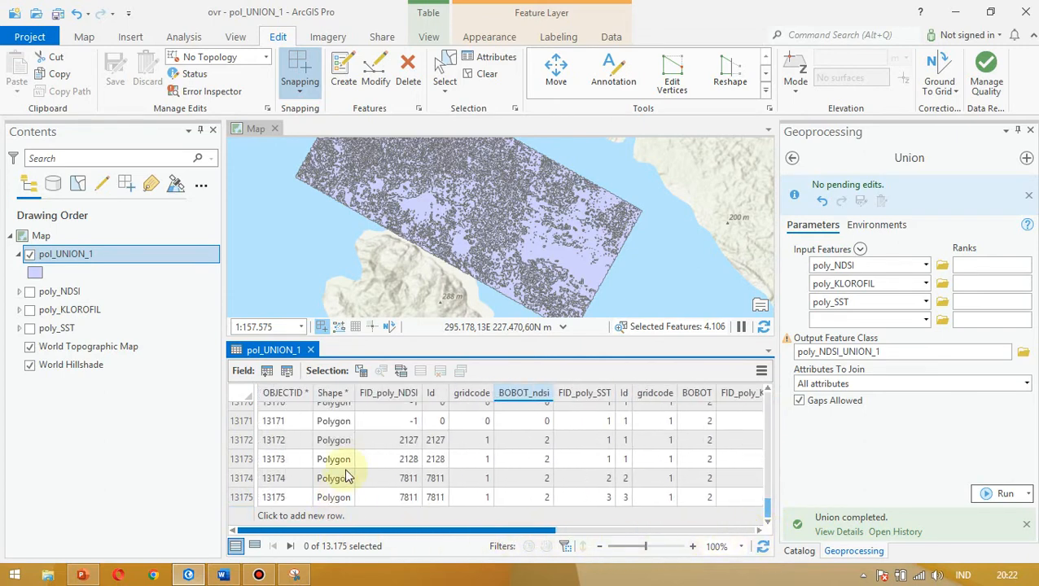
- Start a new attribute selection on pol_UNION_1 with the clause BOBOT_ndsi is equal to 2
click(362, 371)
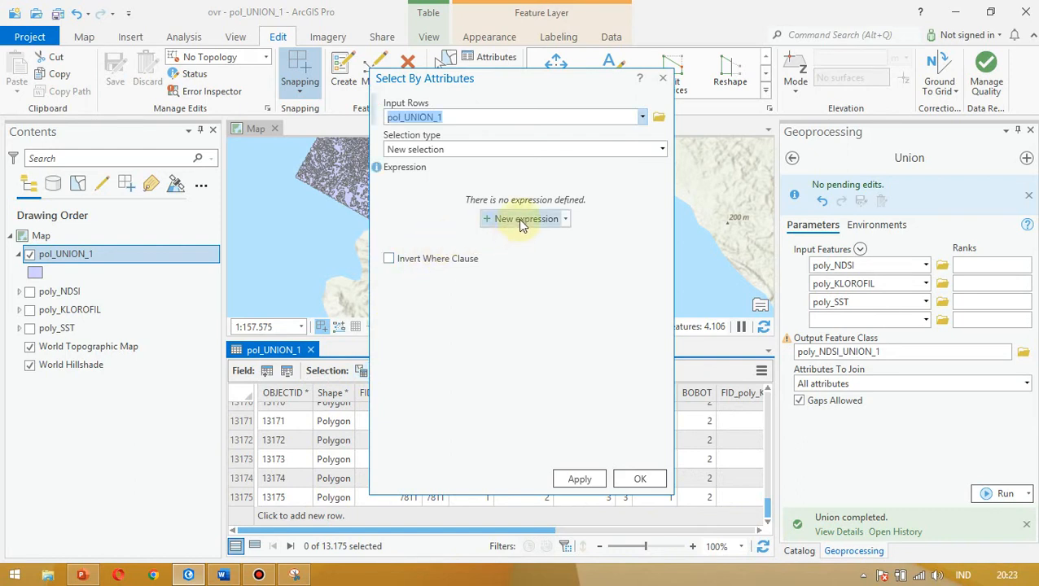
click(521, 220)
click(504, 238)
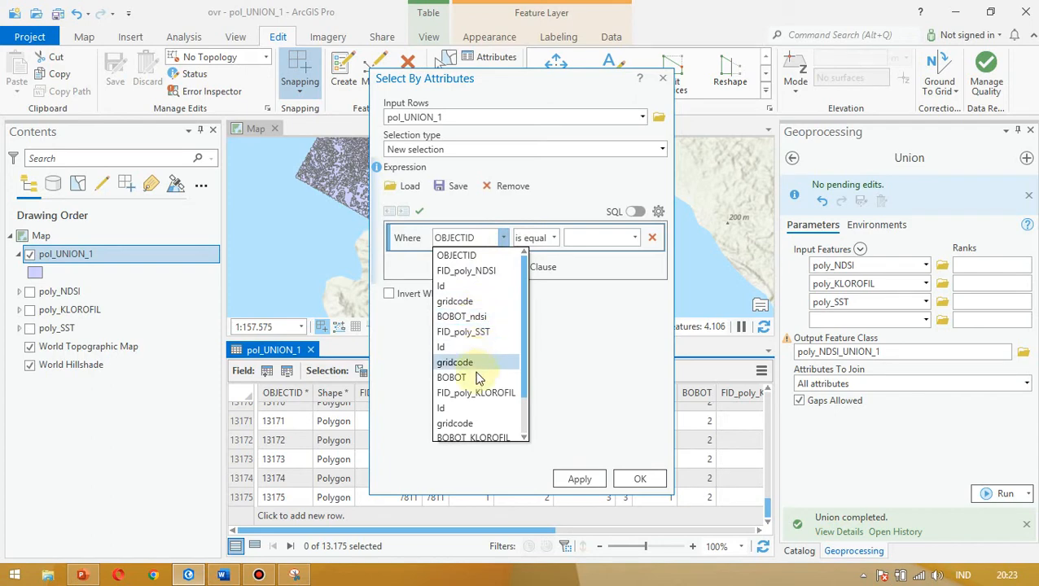
click(480, 319)
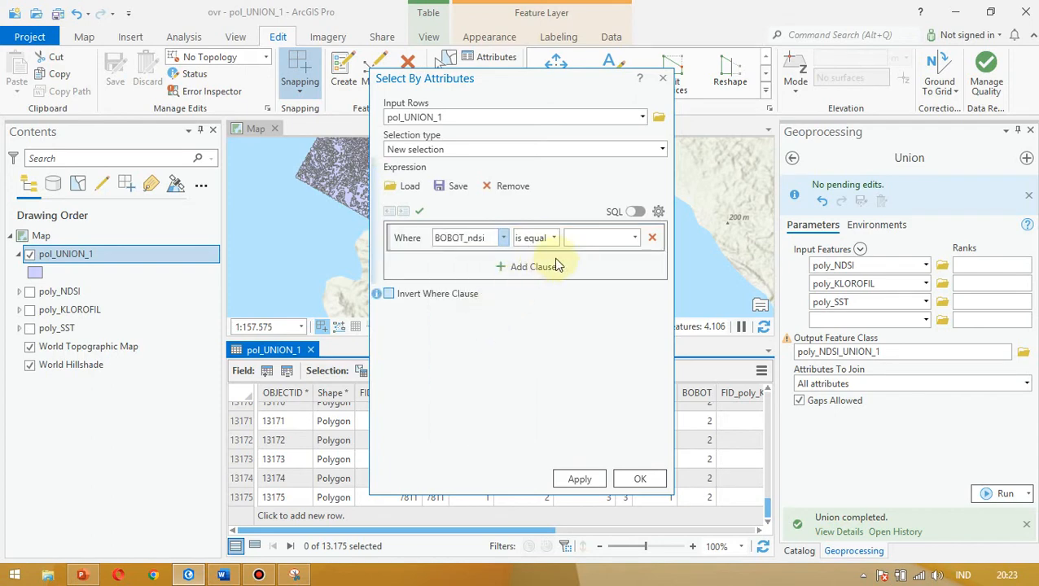
click(636, 238)
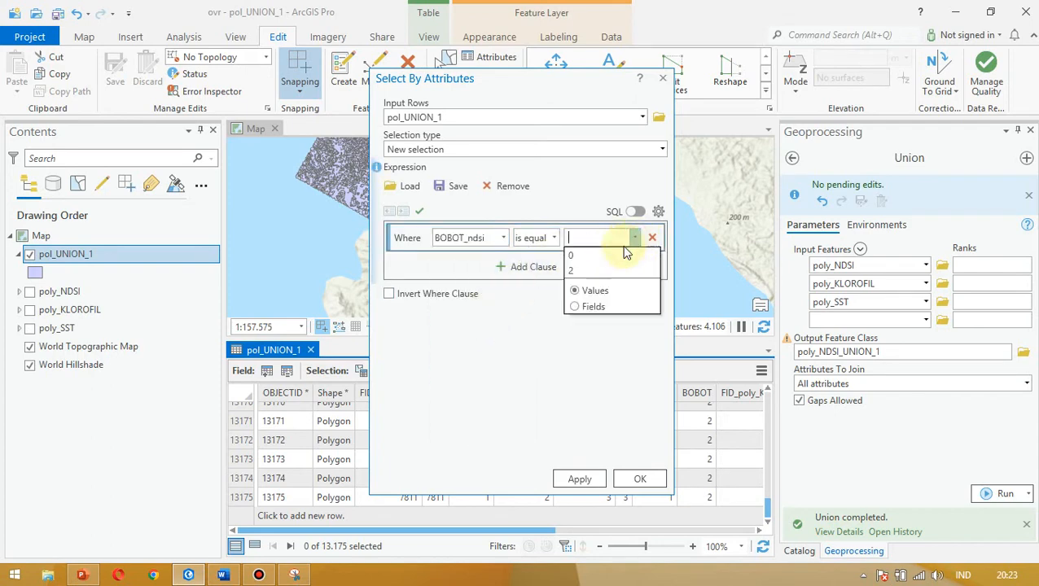
click(574, 271)
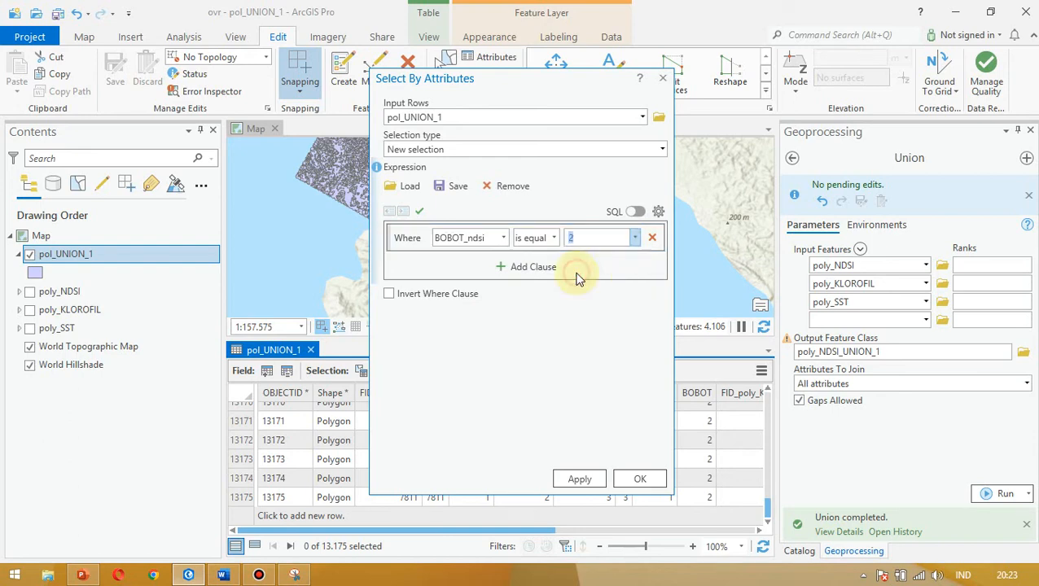
- Add a second clause to the selection expression: And BOBOT is equal to 2
click(518, 267)
click(506, 271)
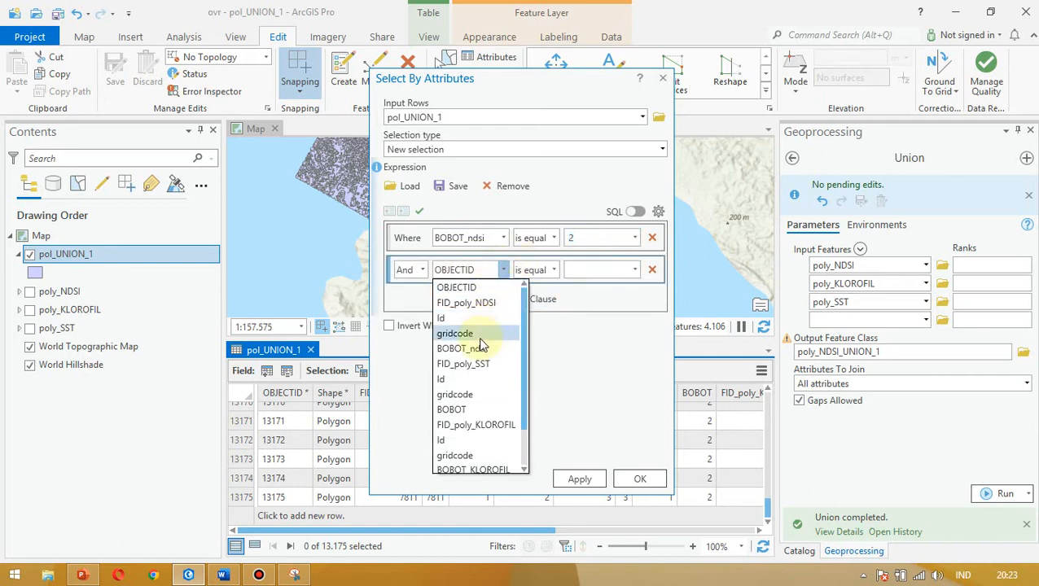
click(463, 410)
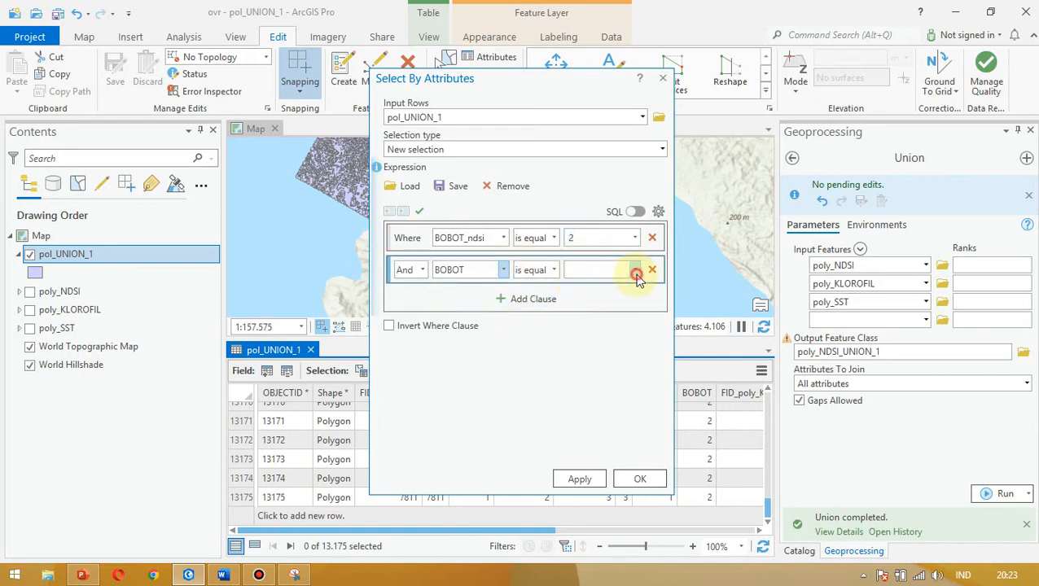
click(636, 274)
click(592, 297)
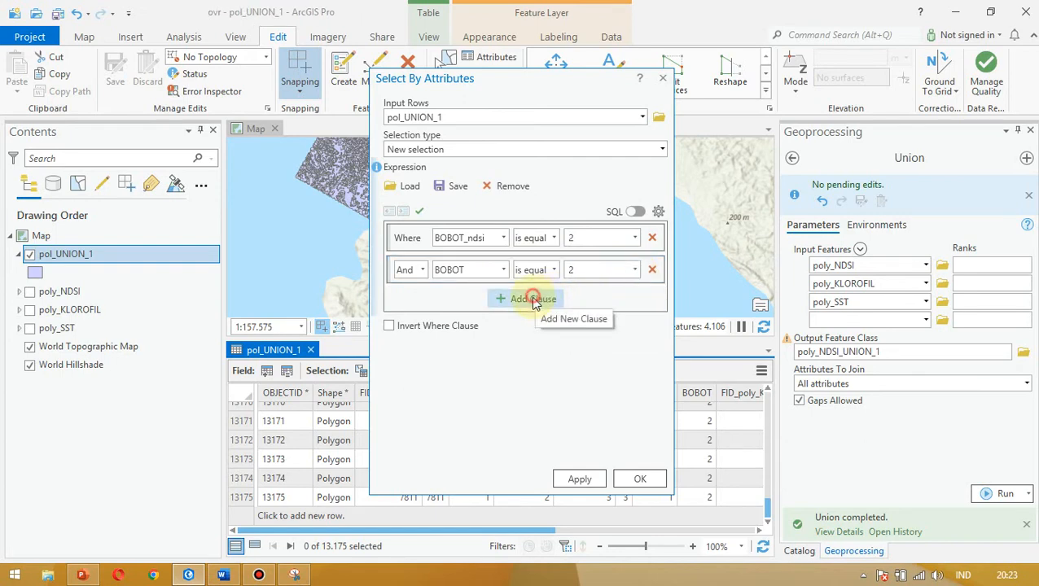
- Add a third clause to the selection expression, And BOBOT_KLOROFIL is equal to 3, and run the selection on pol_UNION_1
click(533, 299)
click(497, 304)
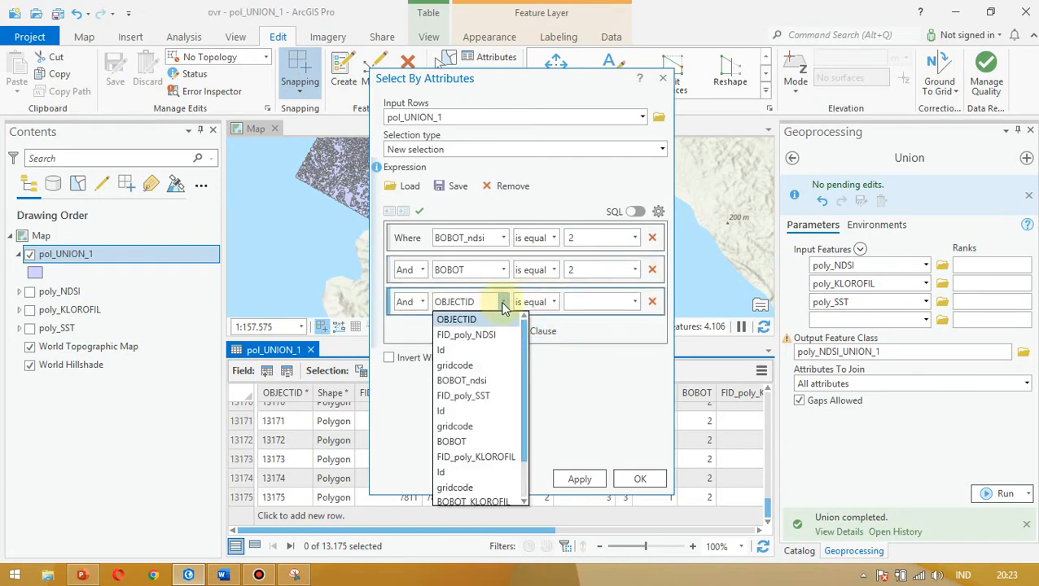
scroll(496, 470, down, 1)
click(497, 457)
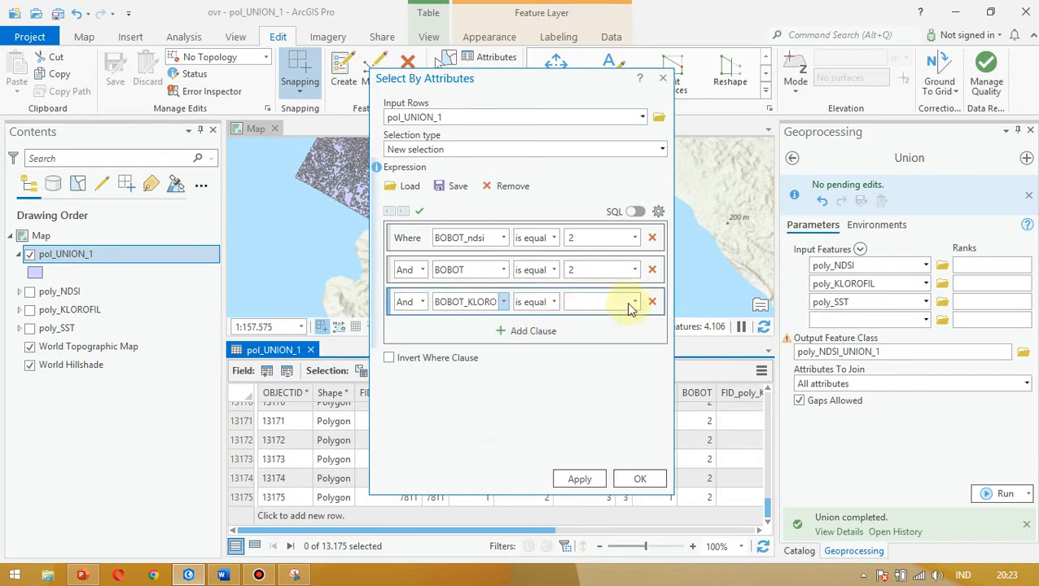
click(636, 303)
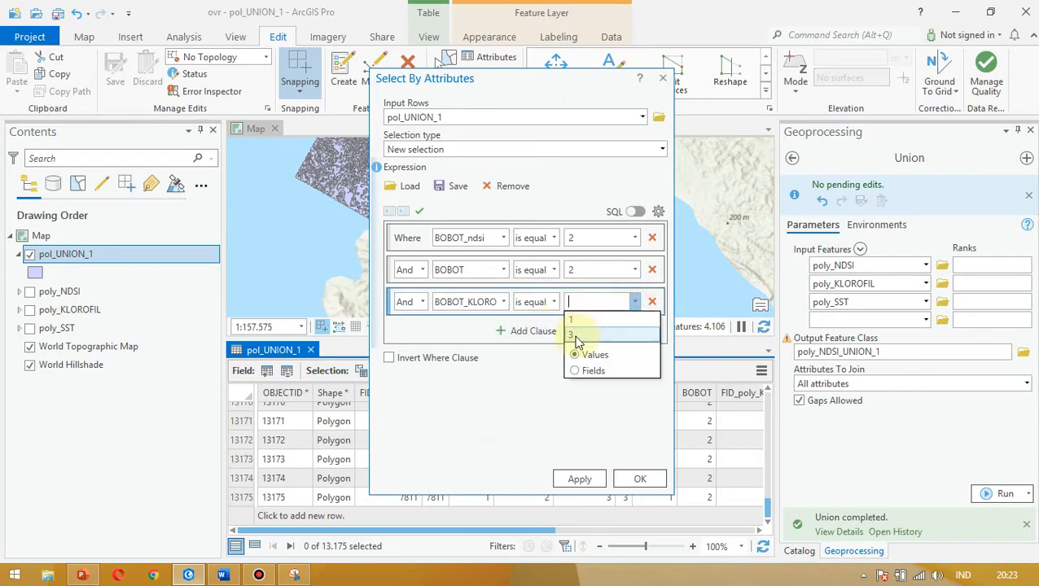
click(574, 336)
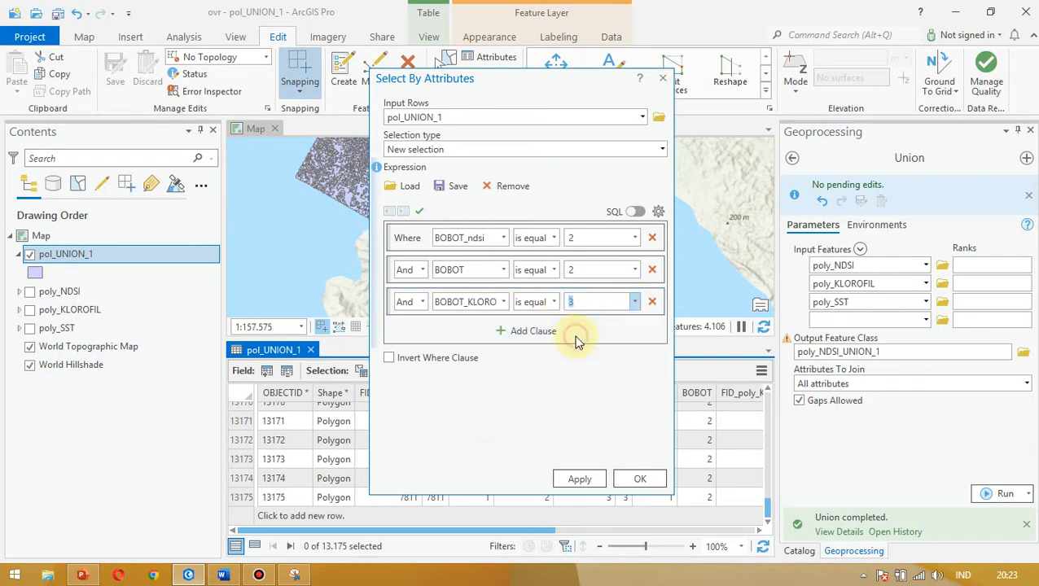
click(633, 480)
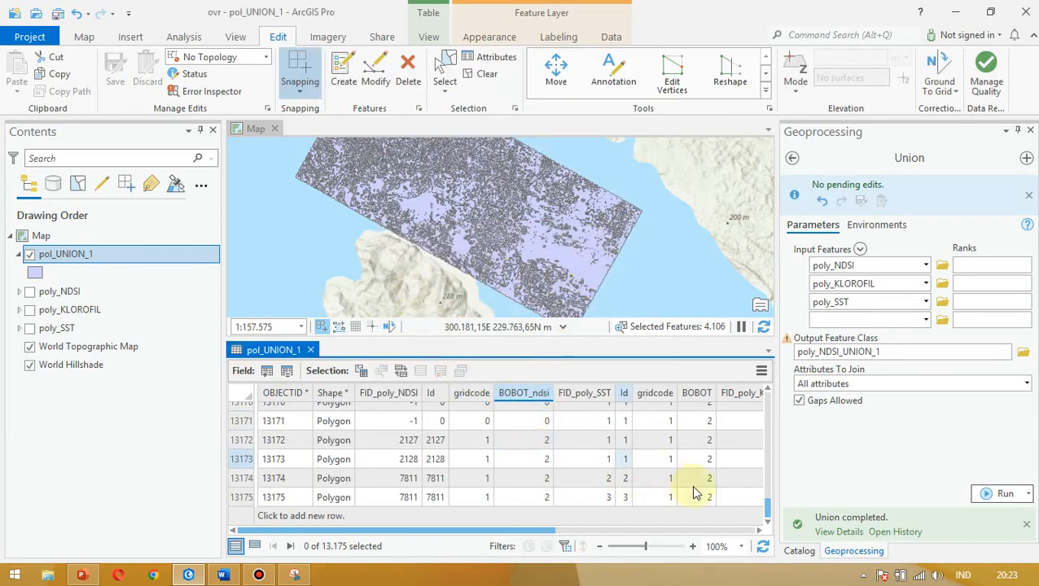
- Examine the union polygons on the map and the weight fields in the pol_UNION_1 table, from the first to the last rows
drag(770, 512, 769, 359)
scroll(488, 262, up, 1)
scroll(493, 260, down, 2)
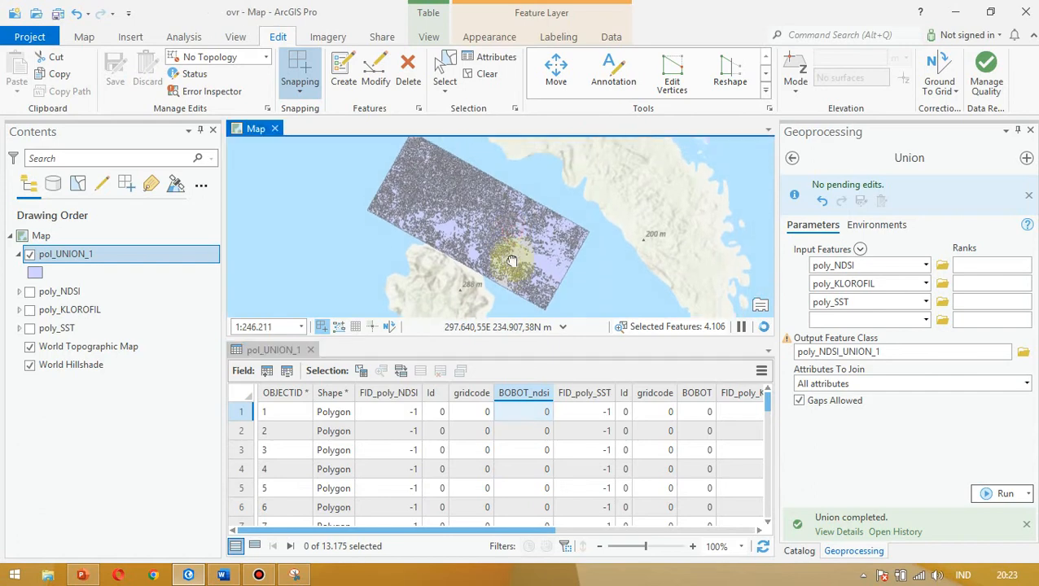
drag(501, 256, 486, 236)
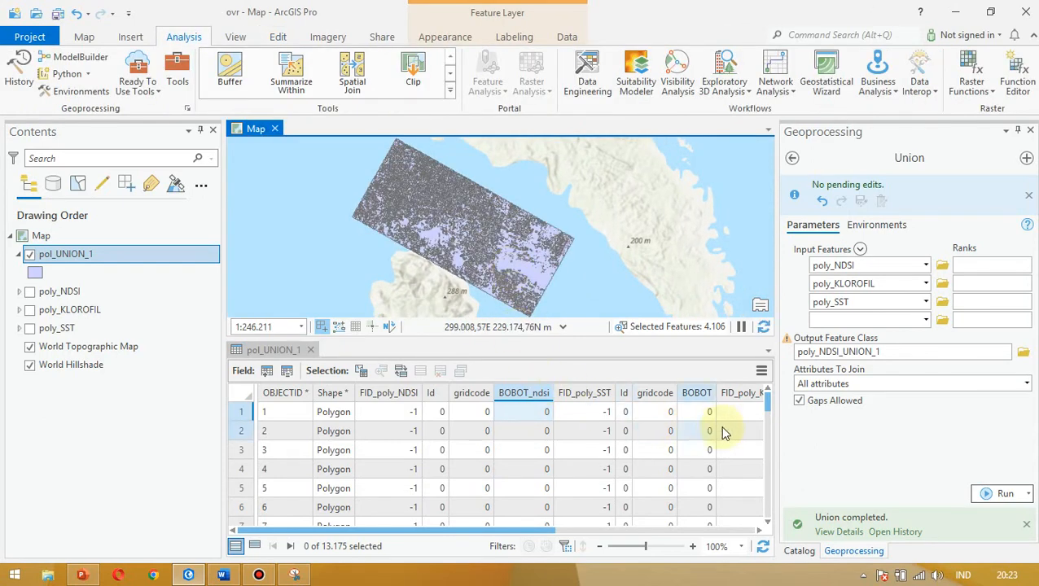
drag(766, 401, 770, 531)
click(494, 520)
click(503, 528)
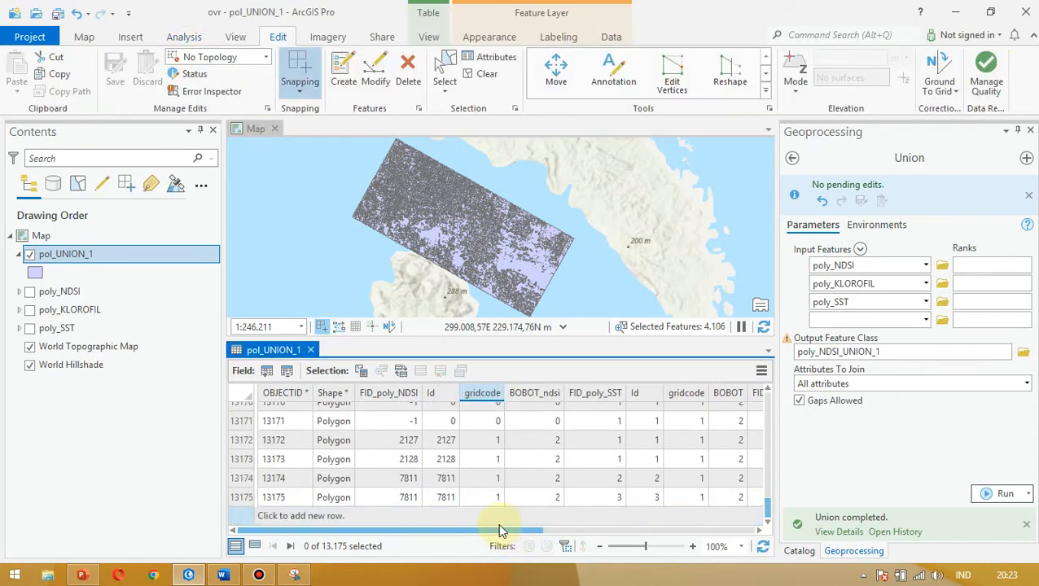
drag(473, 531, 742, 530)
scroll(679, 494, up, 2)
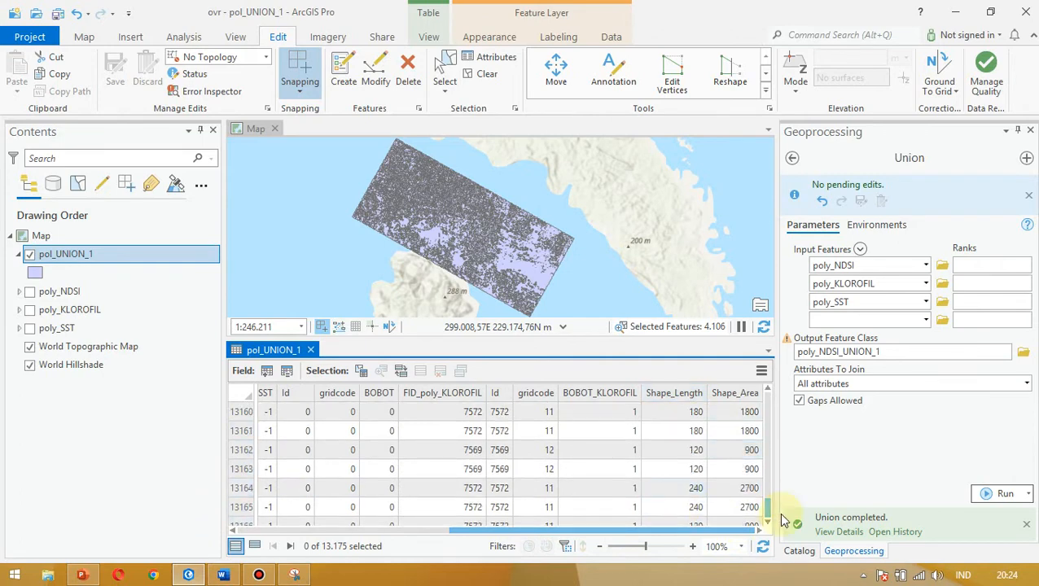
drag(770, 516, 770, 393)
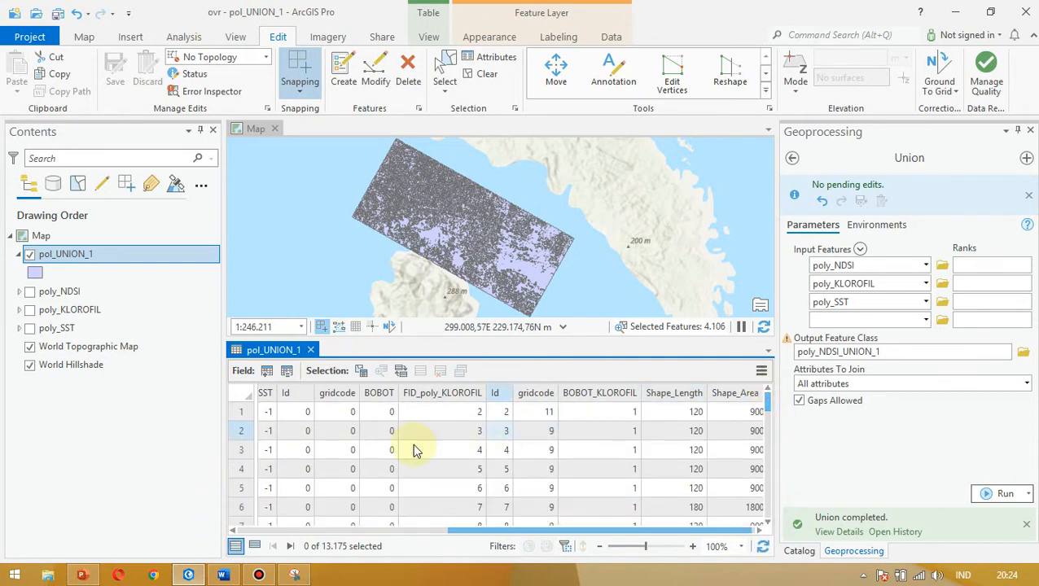
click(361, 371)
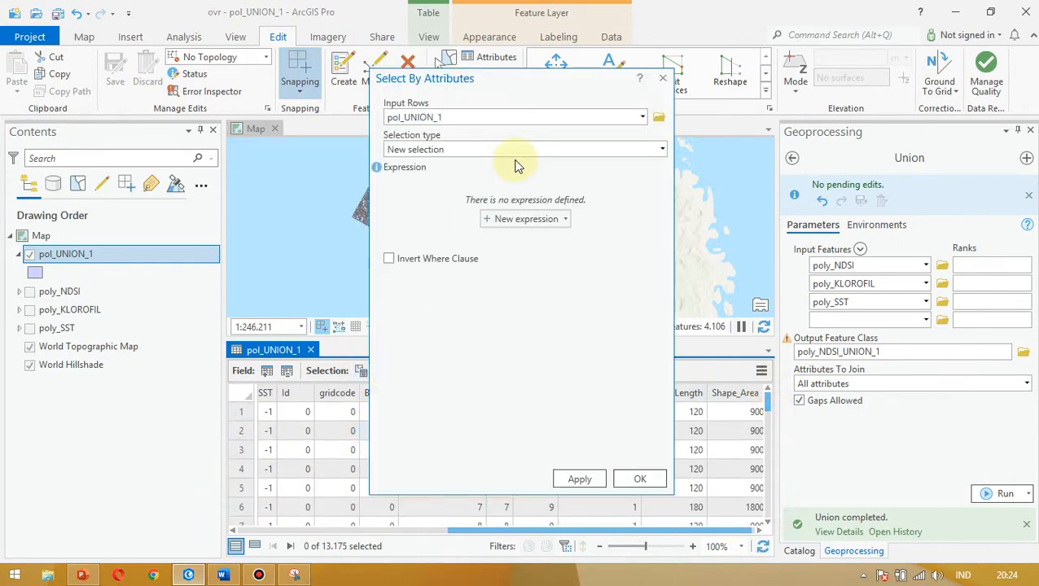
click(663, 78)
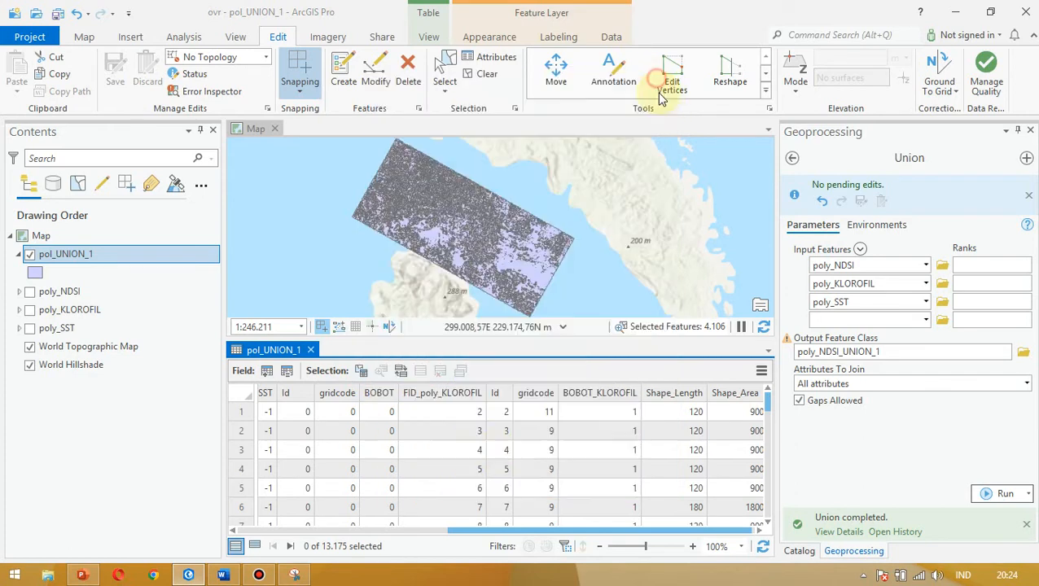
drag(504, 531, 633, 536)
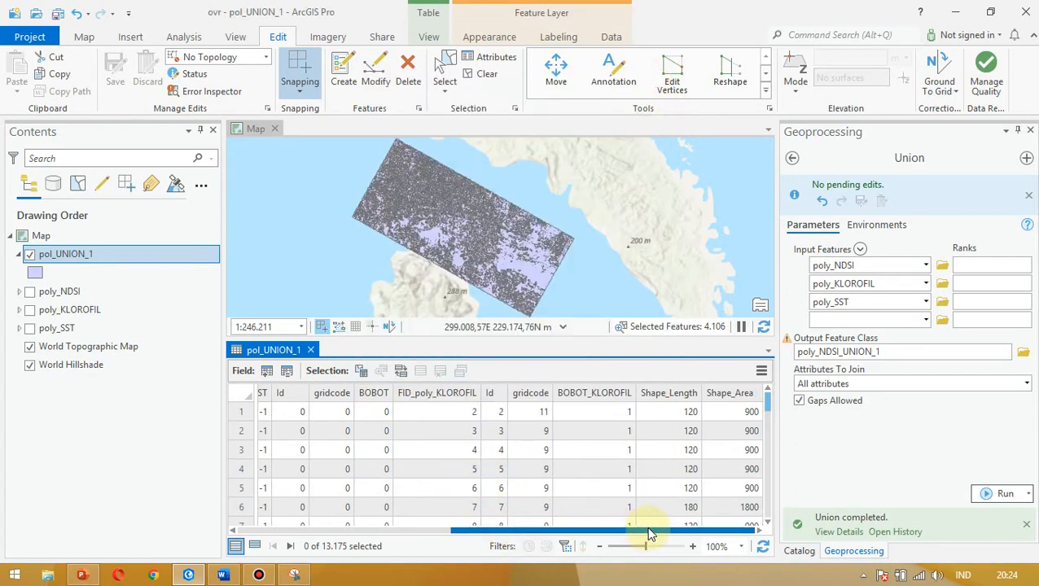
- Add a new field named BOBOT_TOTAL with the Float data type to pol_UNION_1
click(267, 371)
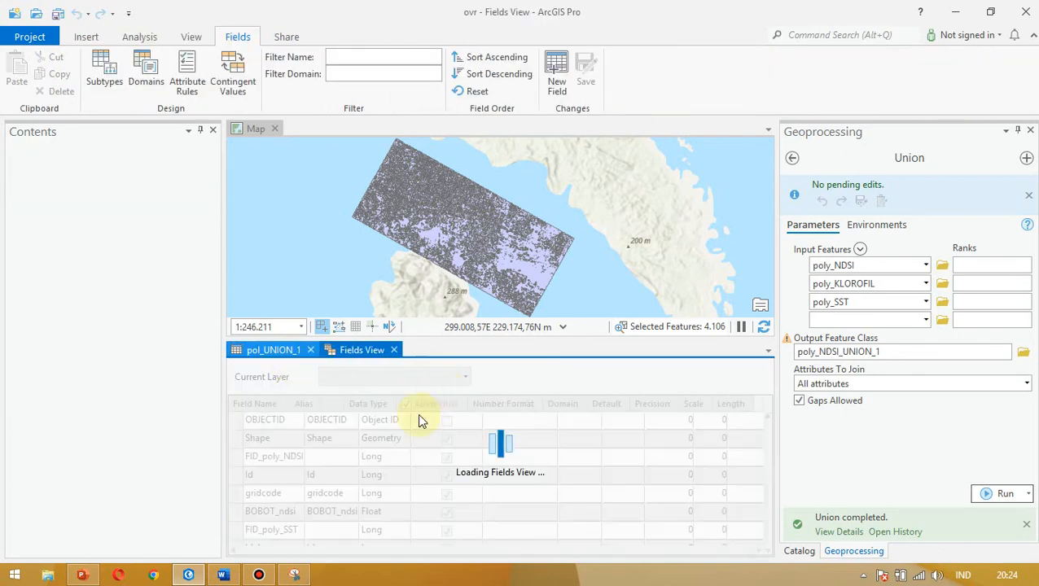
click(394, 531)
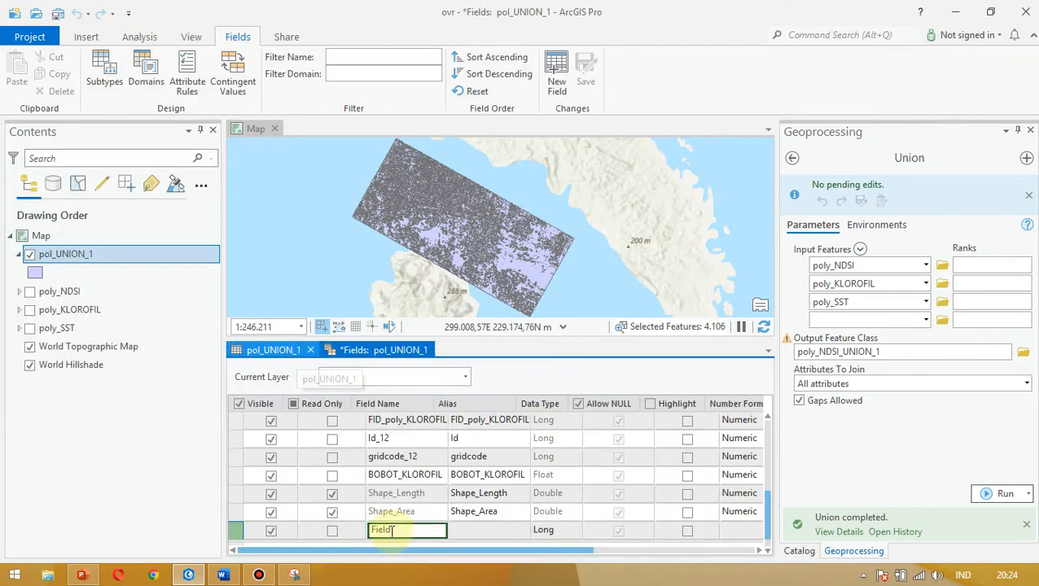
text(BOB)
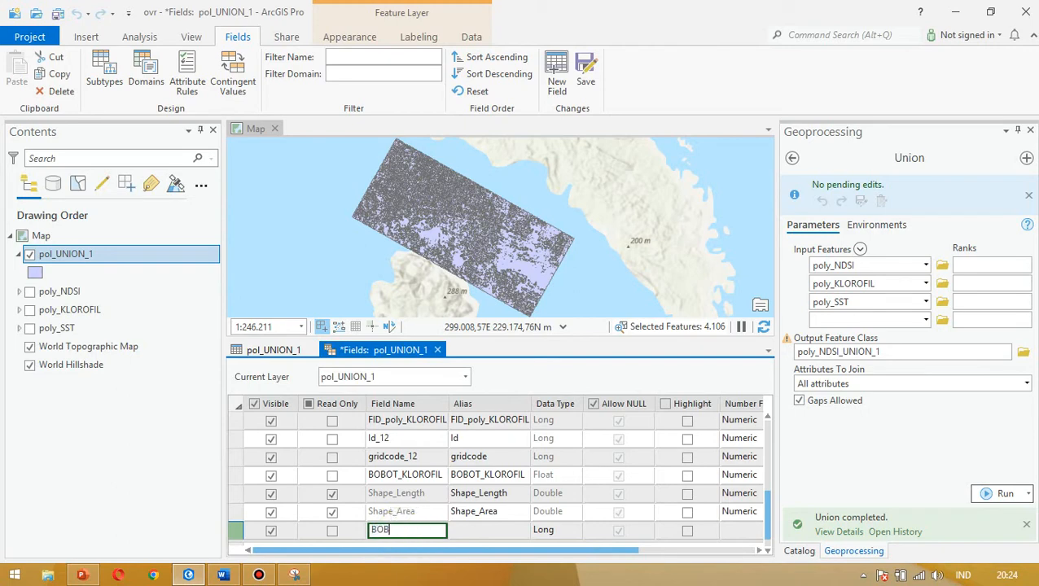
text(BOT)
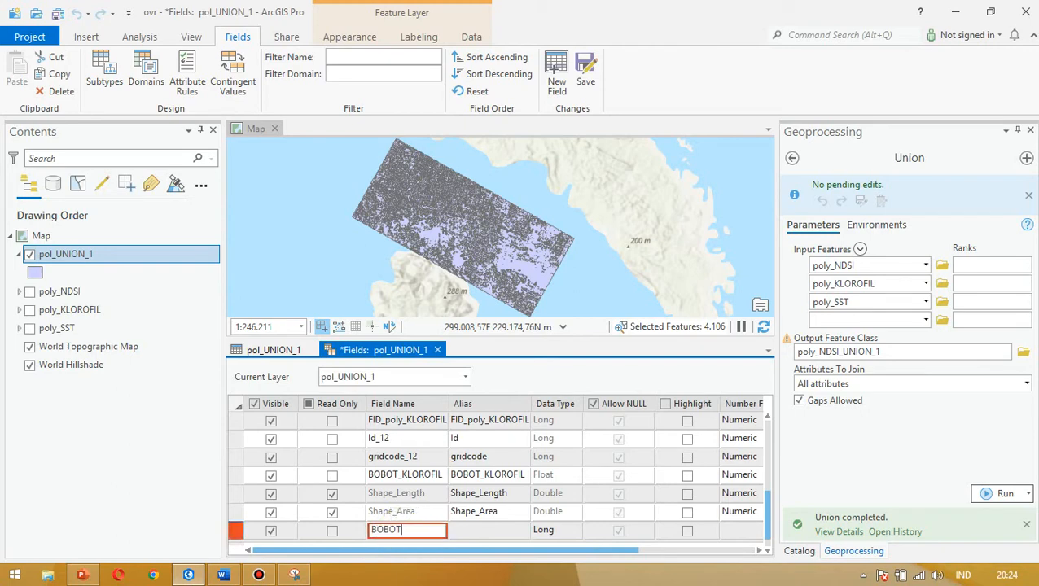
text(TOTAL)
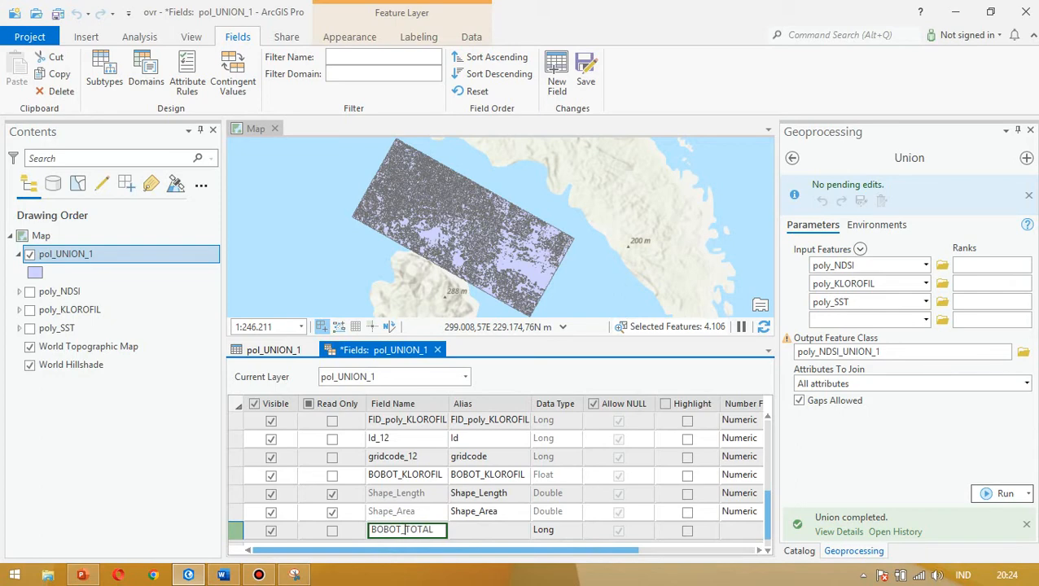
key(Return)
click(571, 513)
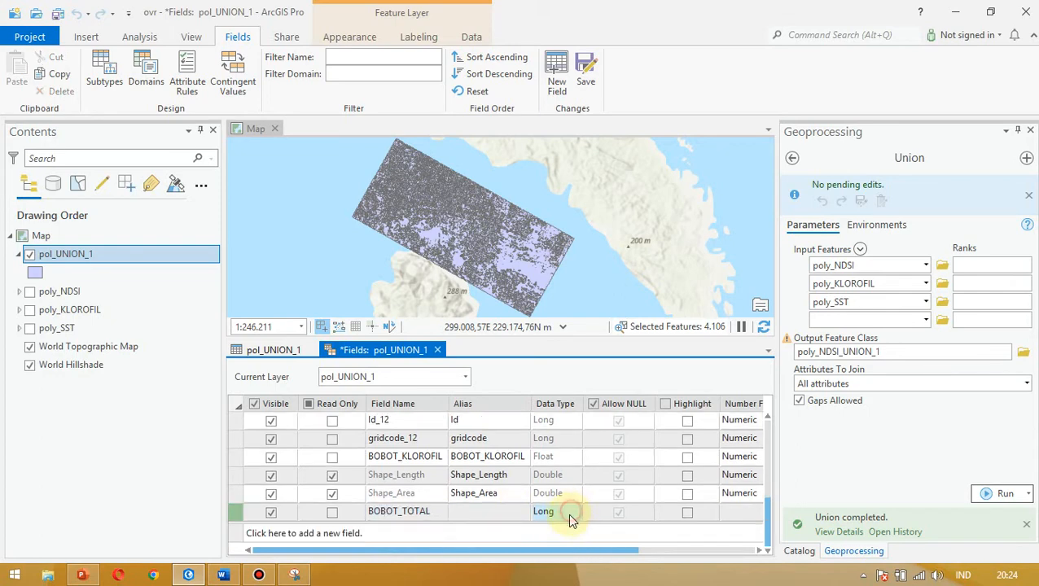
click(574, 514)
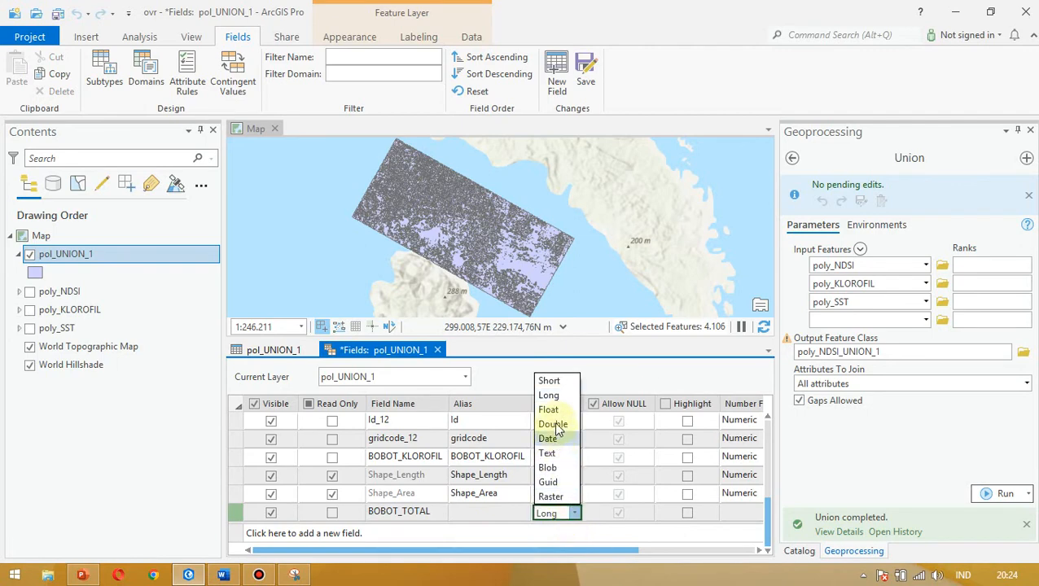
click(551, 411)
- Set the BOBOT_TOTAL field's number format to Numeric, then save the field changes and close the fields view
click(672, 551)
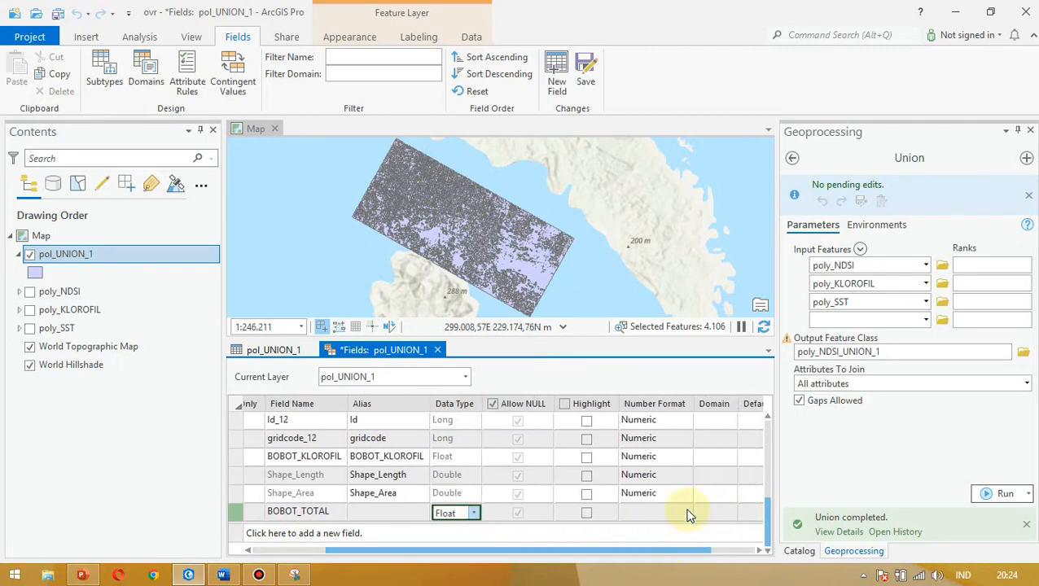
click(684, 513)
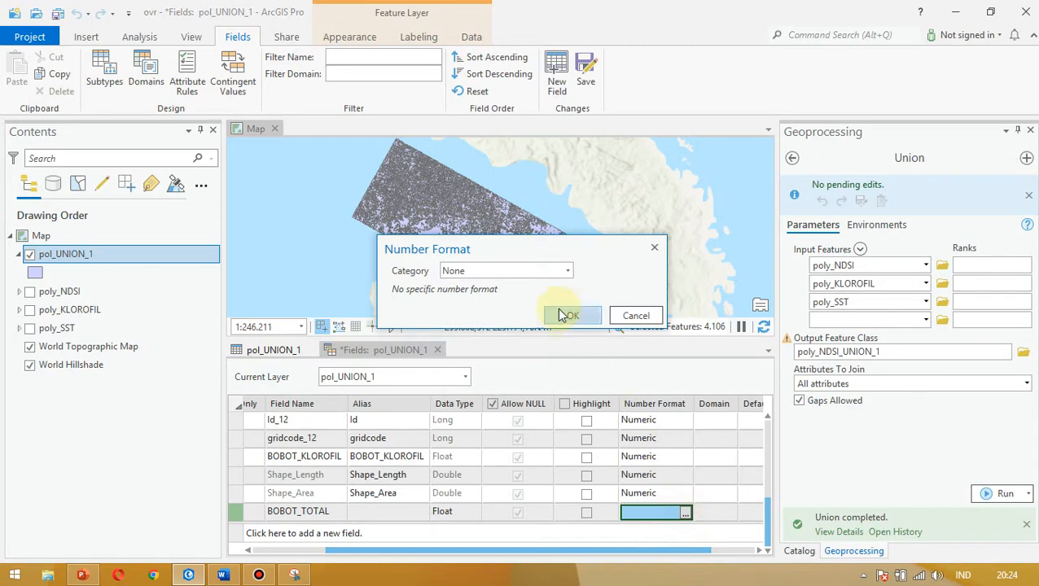
click(566, 271)
click(487, 334)
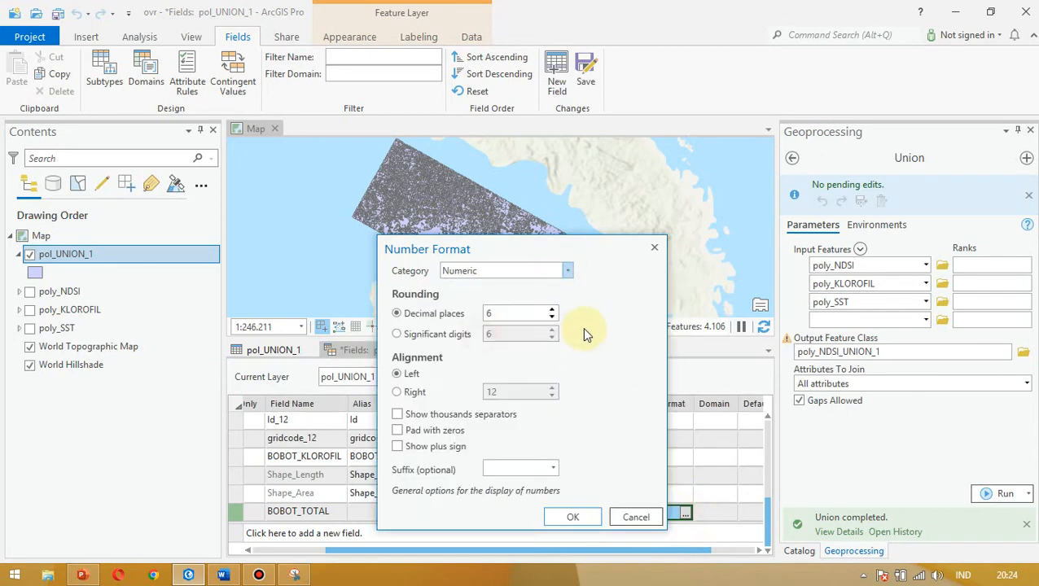
click(573, 517)
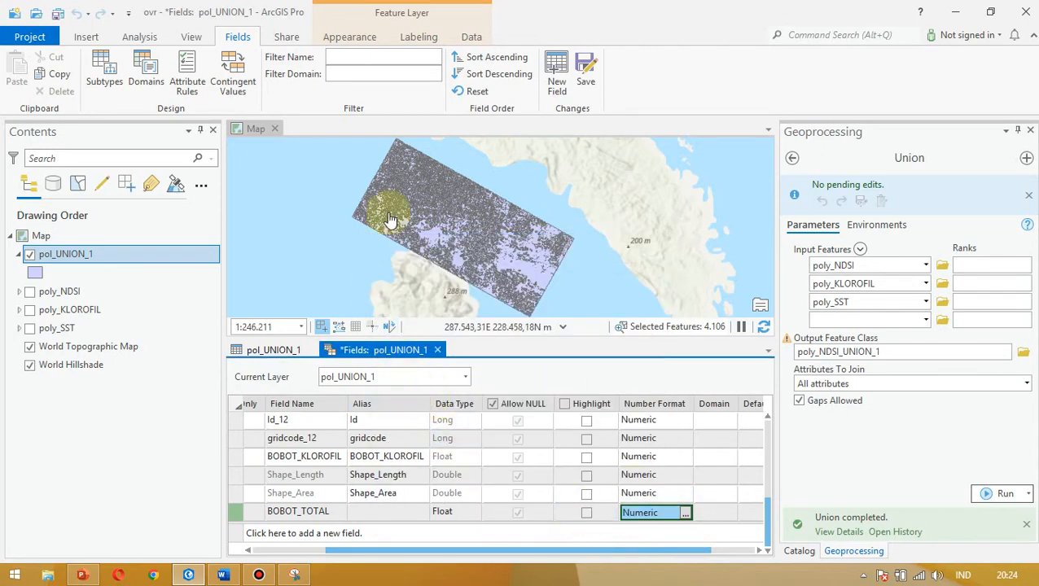
click(570, 85)
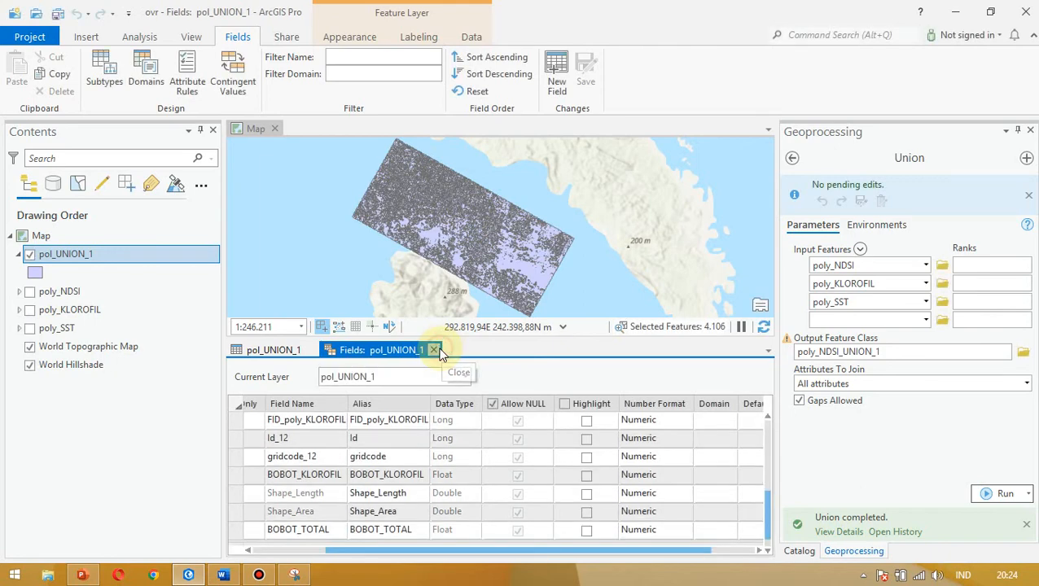
click(437, 350)
- Open a Python 3 field calculation for BOBOT_TOTAL and start its expression with !BOBOT_ndsi!
drag(523, 533, 786, 537)
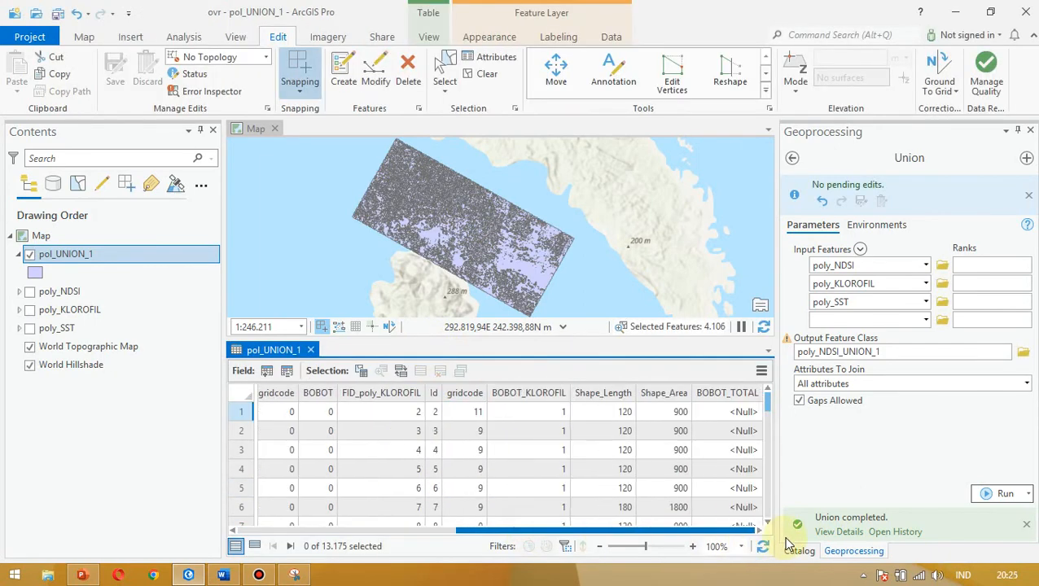
right_click(735, 395)
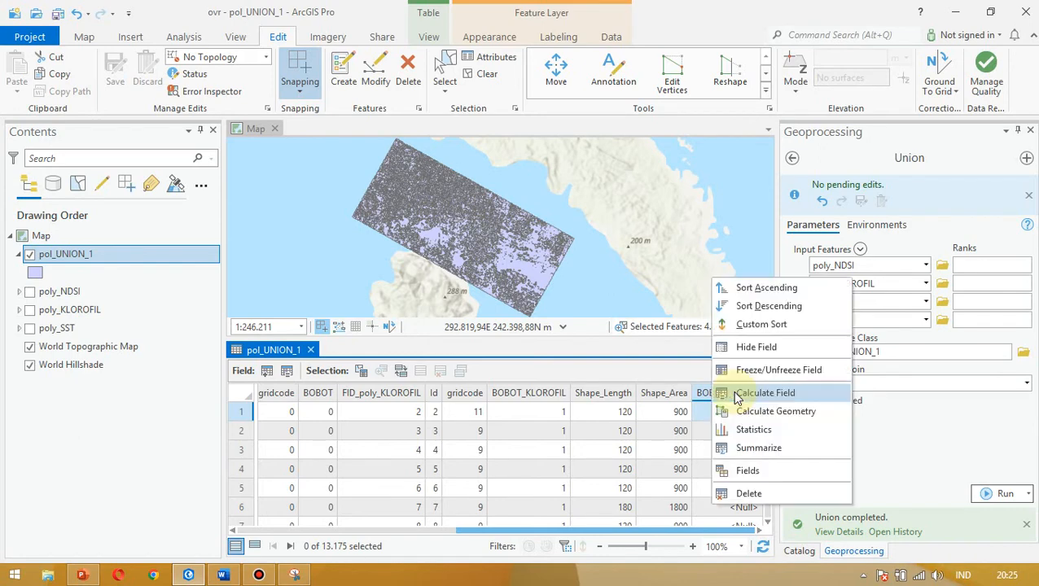
click(788, 394)
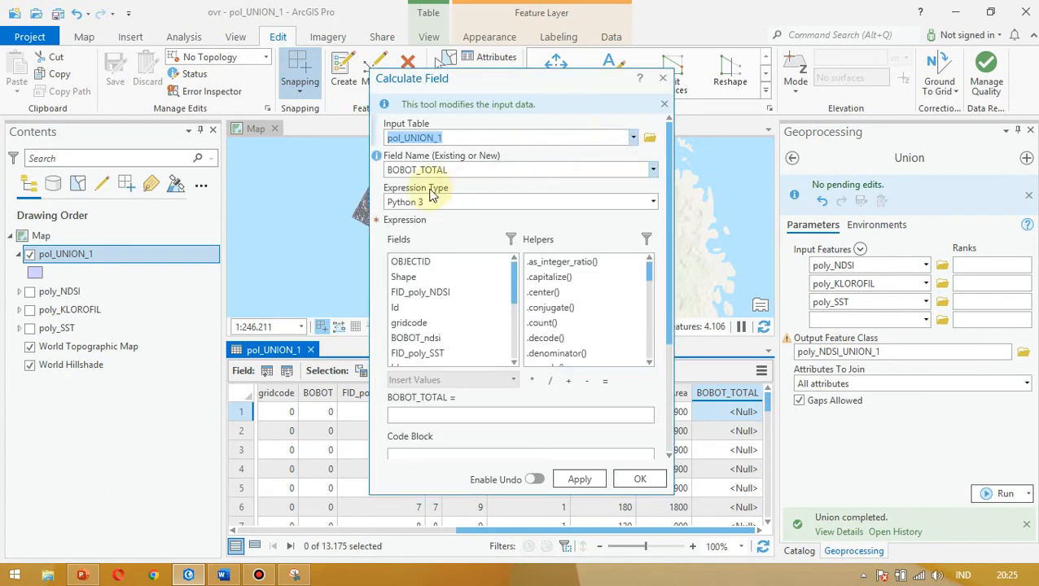
click(417, 415)
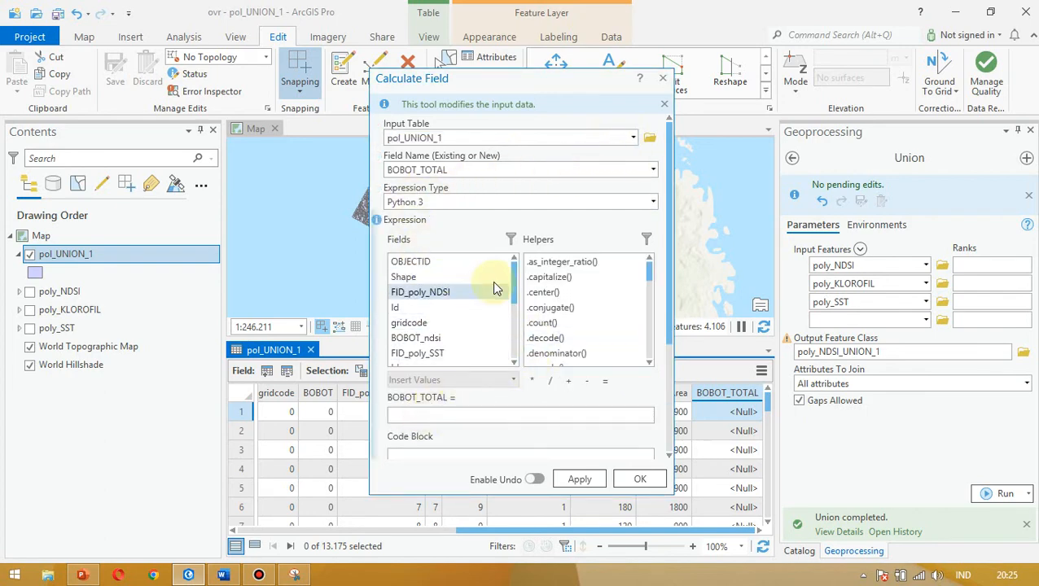
drag(513, 273, 514, 274)
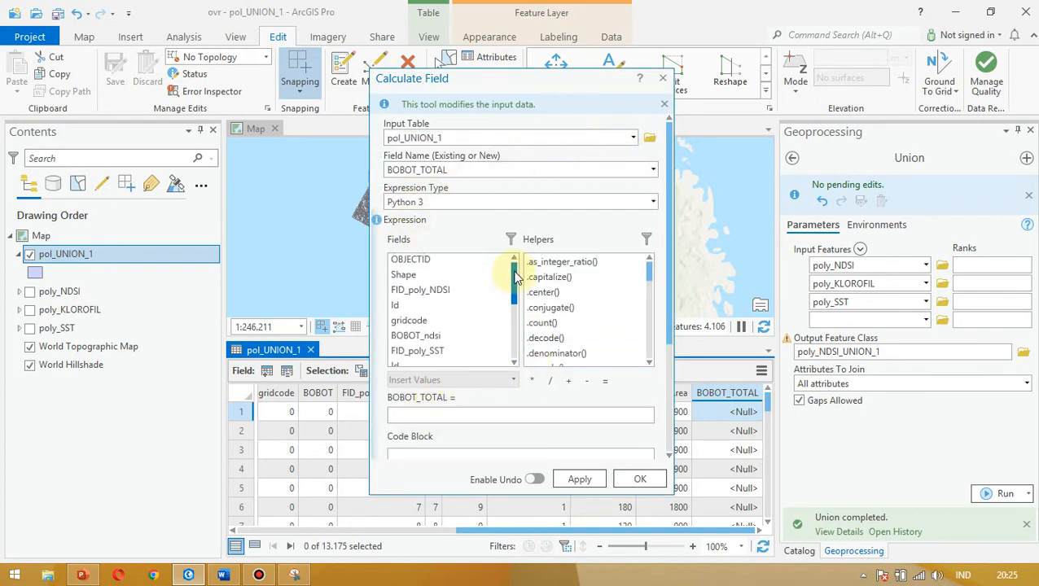
double_click(436, 337)
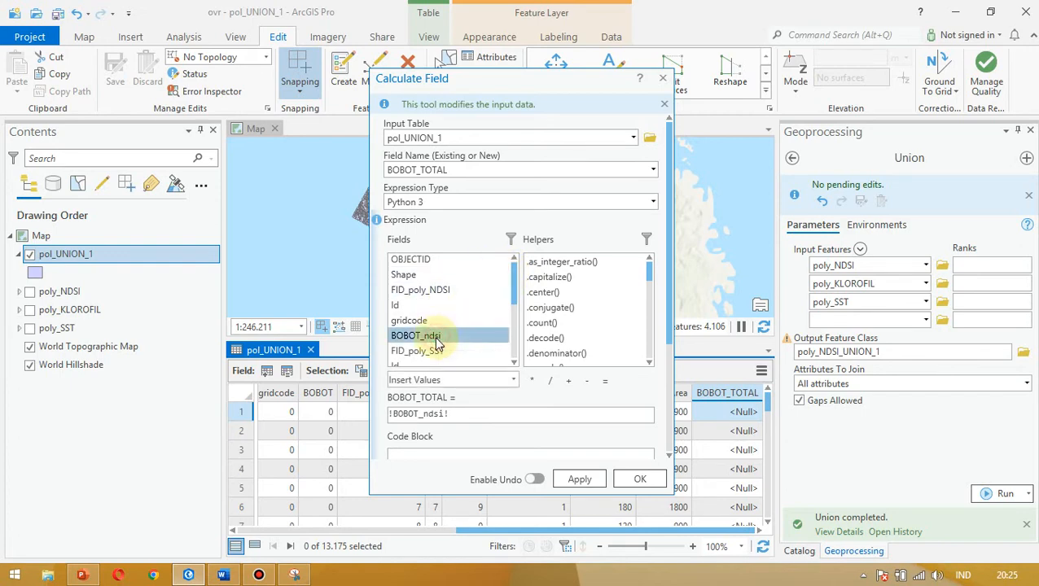
- Extend the BOBOT_TOTAL expression by adding the other two weight fields: + !BOBOT! + !BOBOT_KLOROFIL!
click(569, 381)
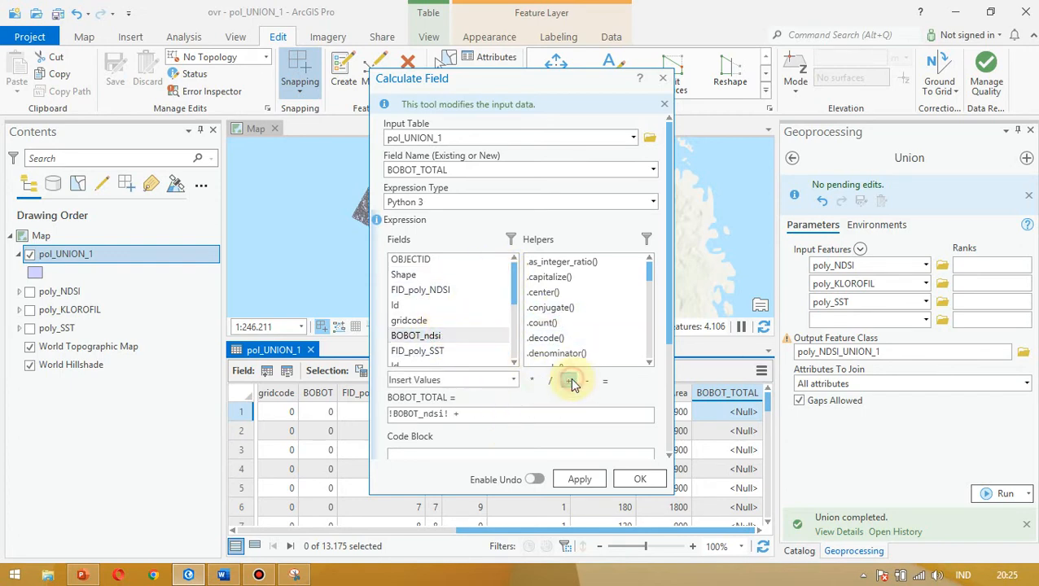
drag(513, 287, 516, 320)
double_click(432, 310)
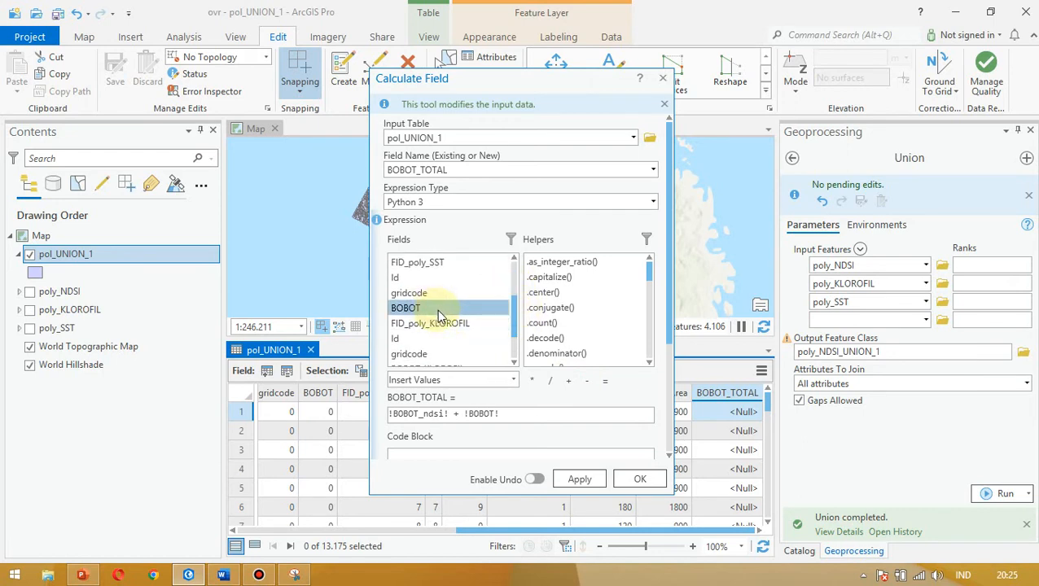
click(568, 380)
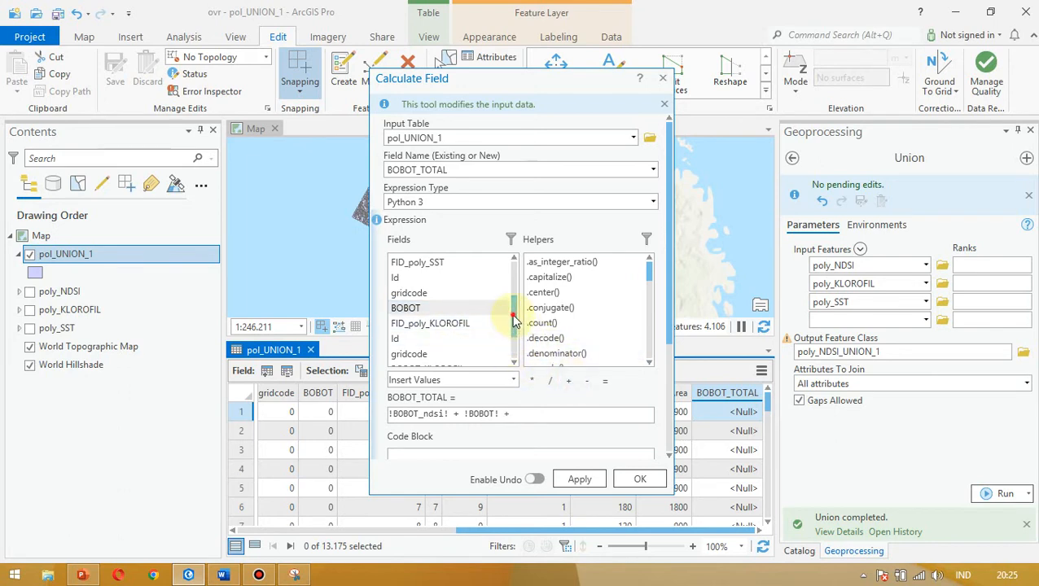
scroll(514, 321, down, 2)
double_click(436, 314)
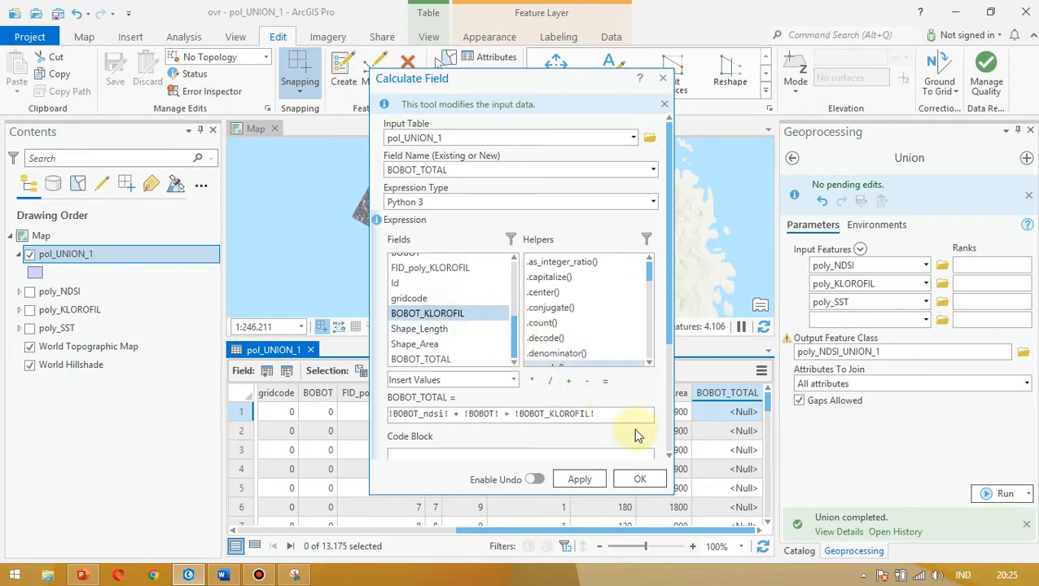
- Try to run the BOBOT_TOTAL calculation with the three-weight sum, review the tool's report and dismiss it
click(642, 478)
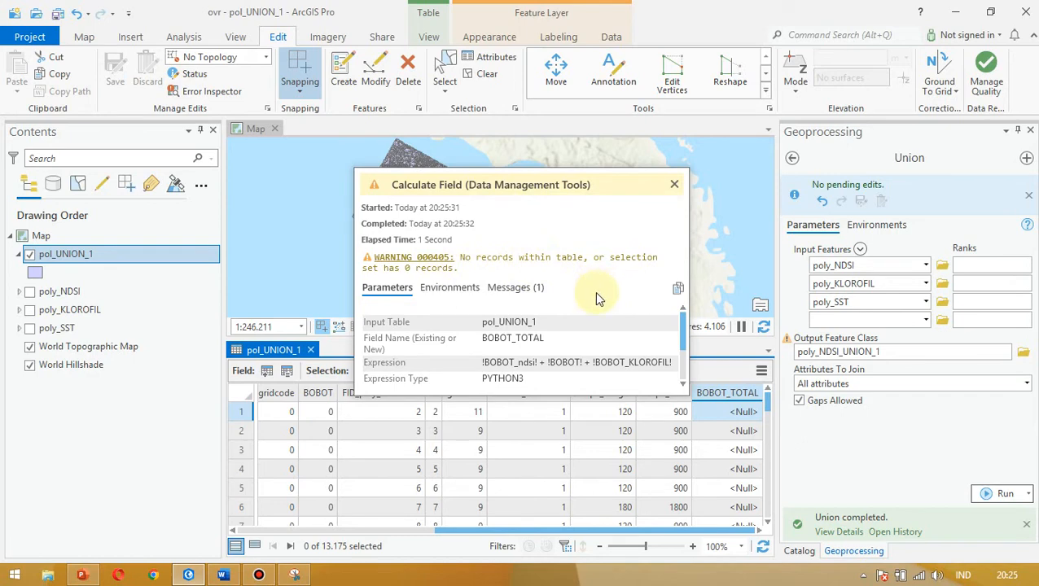
drag(684, 348, 686, 380)
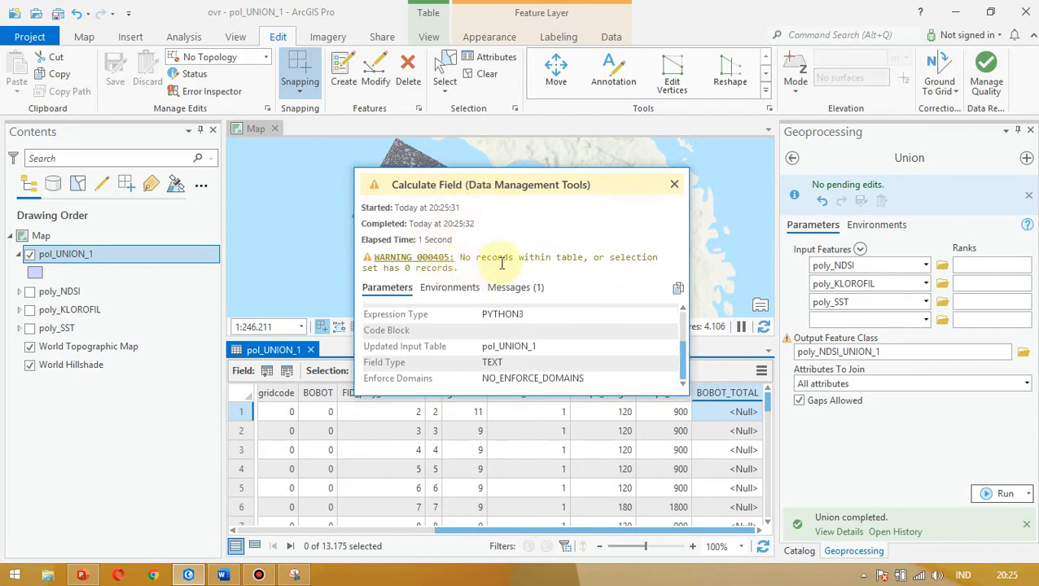
click(675, 183)
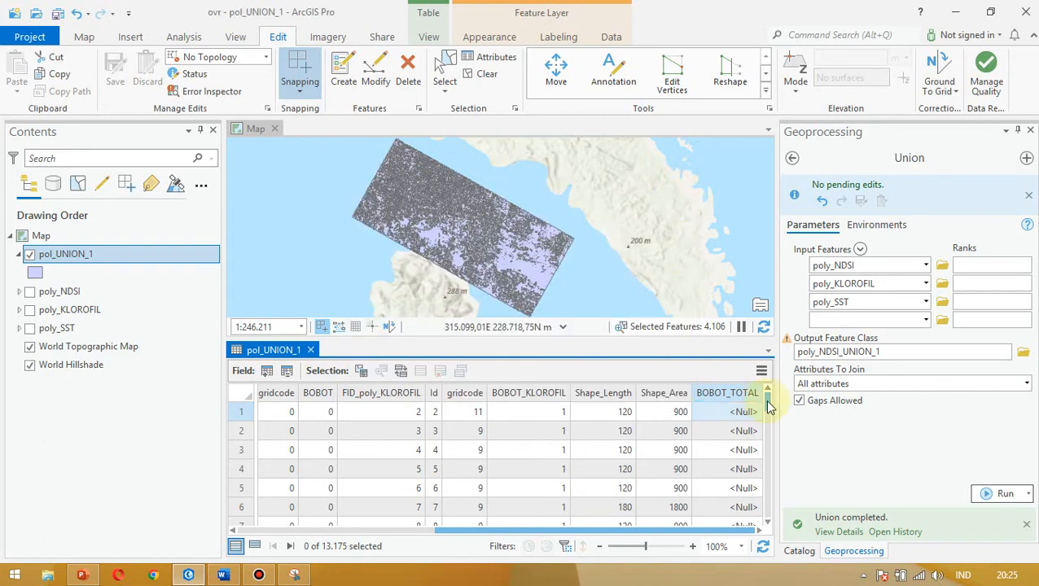
drag(766, 407, 758, 378)
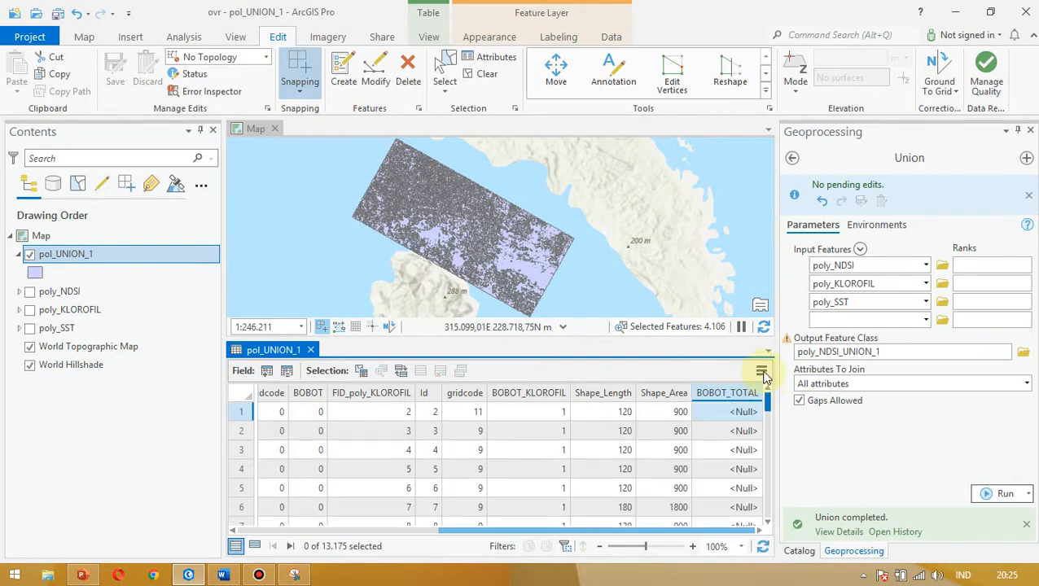
- Try to calculate BOBOT_TOTAL in Python 3 from !BOBOT_ndsi! alone, then dismiss the tool's report
right_click(730, 395)
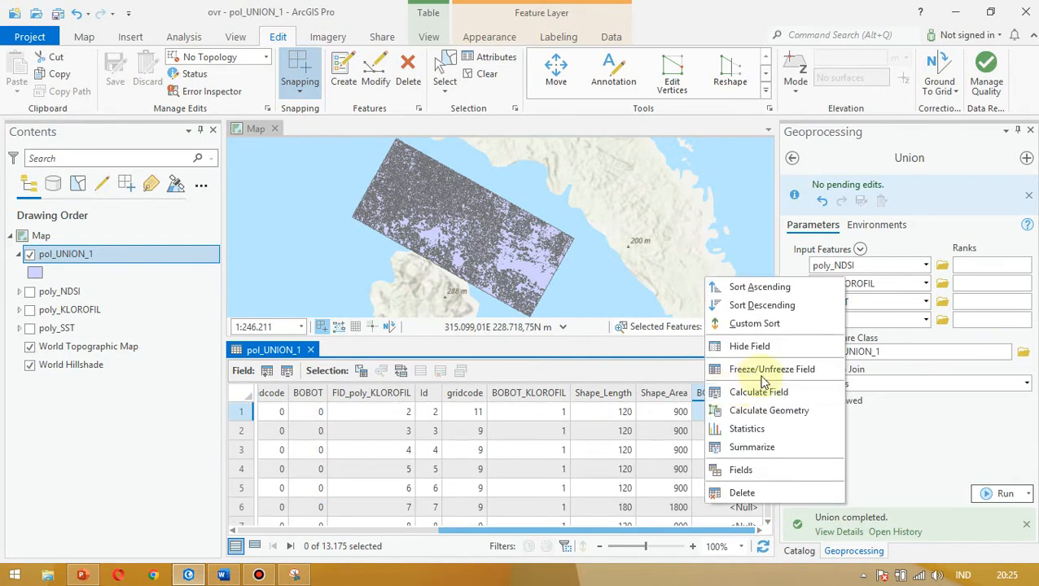
click(778, 397)
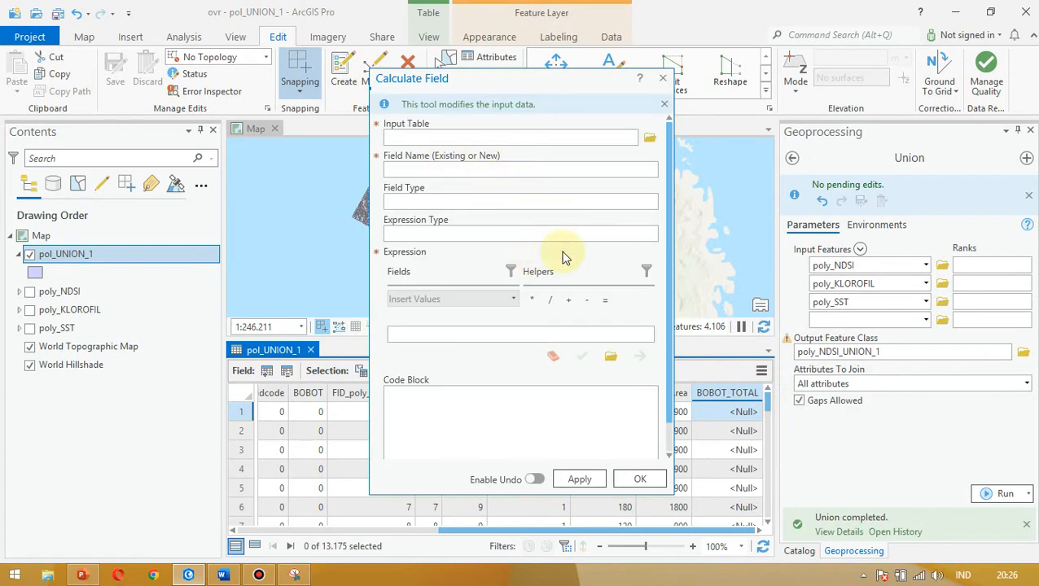
mouse_move(512, 288)
mouse_down()
mouse_move(515, 307)
mouse_move(516, 265)
mouse_move(516, 303)
mouse_move(515, 274)
mouse_up()
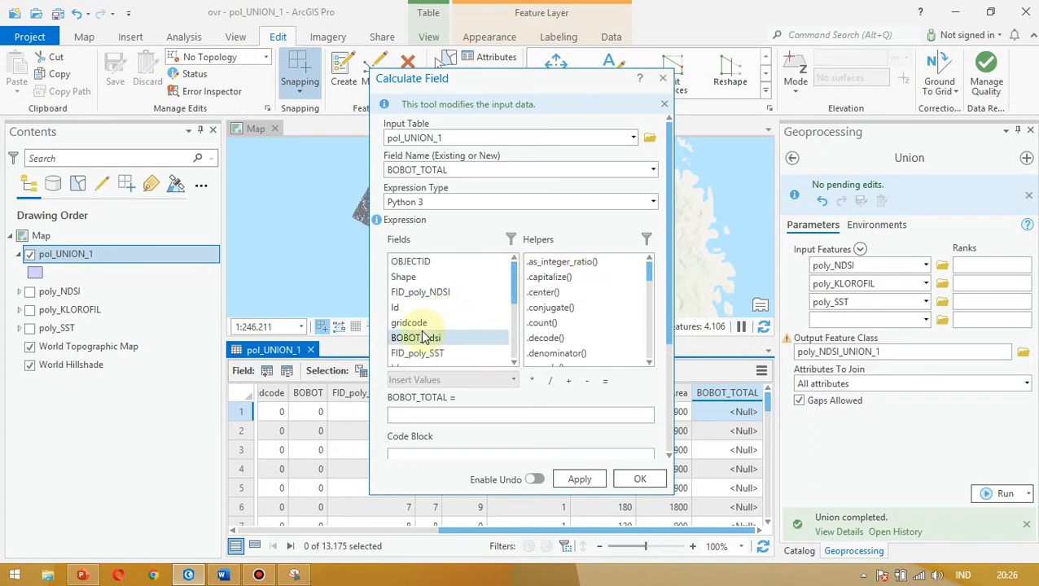
drag(514, 283, 516, 303)
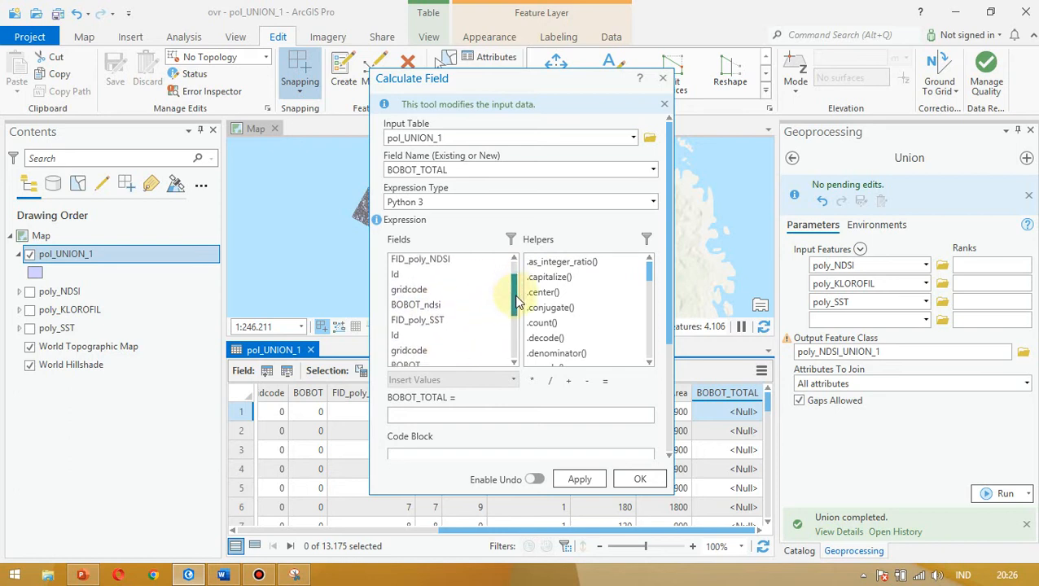
double_click(417, 303)
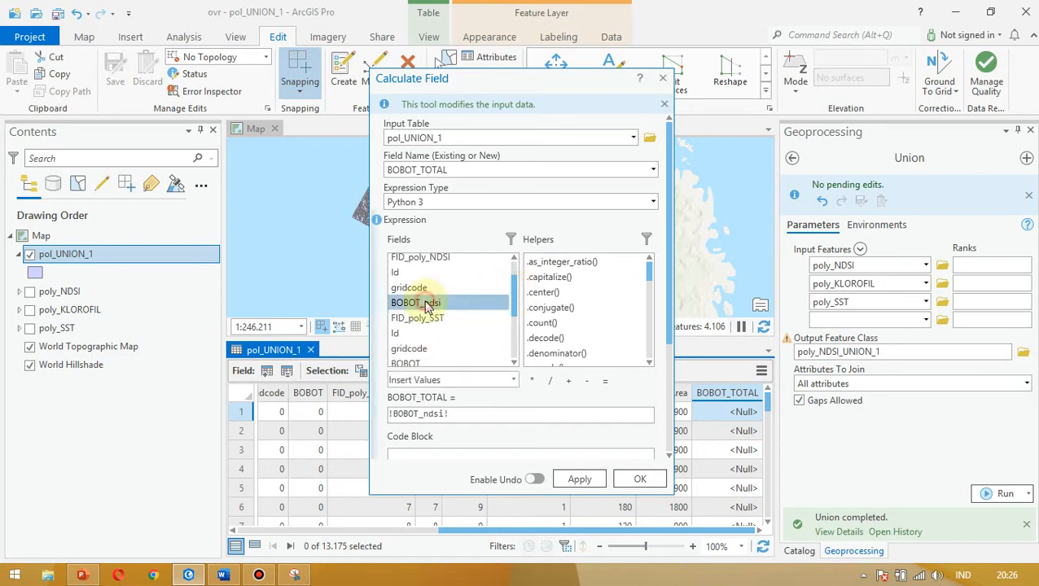
click(568, 380)
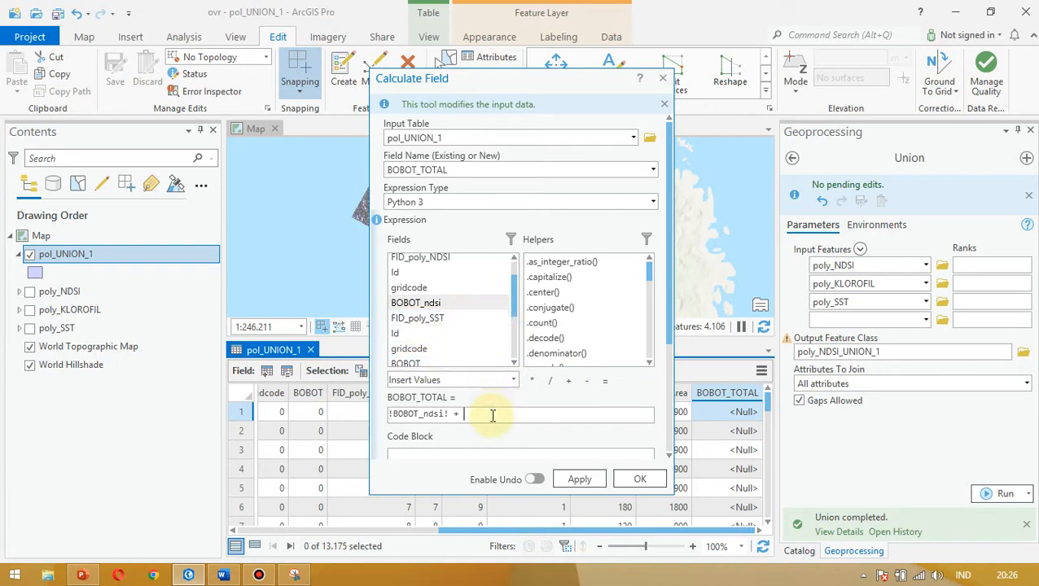
click(640, 479)
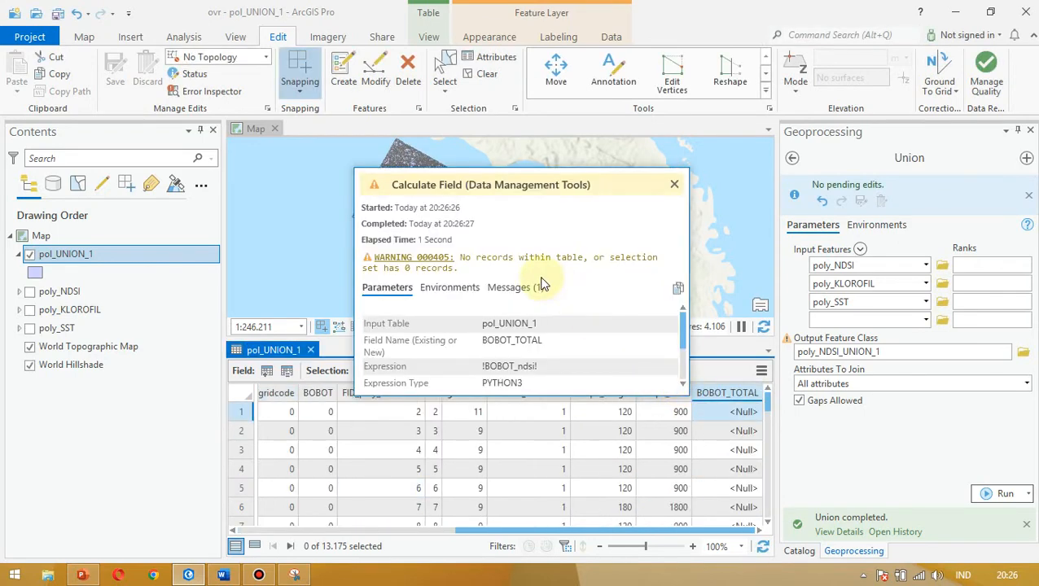
click(674, 185)
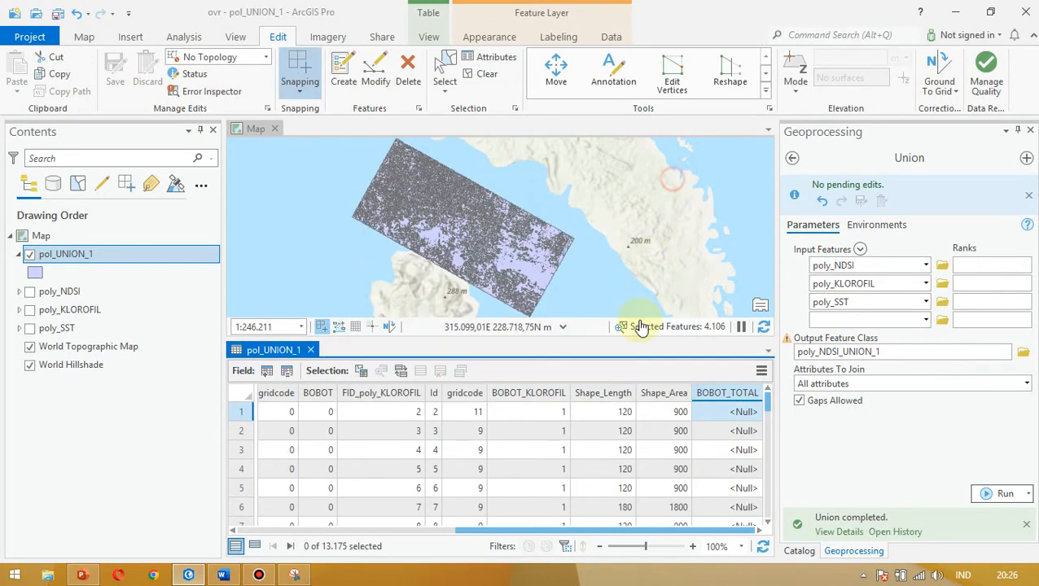
- Switch the selection in the pol_UNION_1 attribute table so that all its records are selected
drag(524, 533, 371, 379)
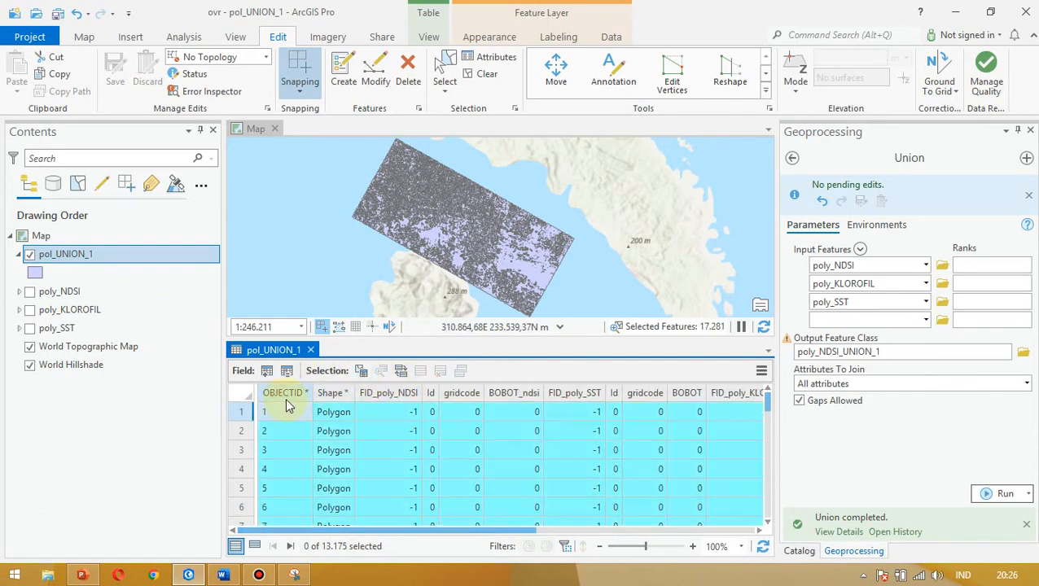
click(401, 371)
drag(524, 529, 762, 533)
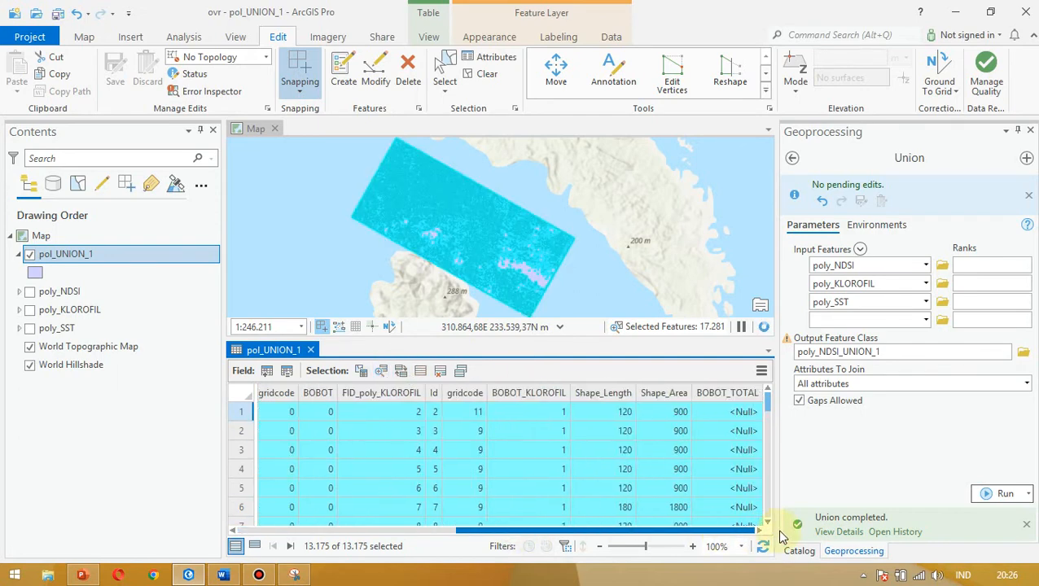
- Calculate BOBOT_TOTAL for the selected records with the expression !BOBOT_ndsi!, keeping the calculation dialog open
right_click(731, 396)
click(738, 395)
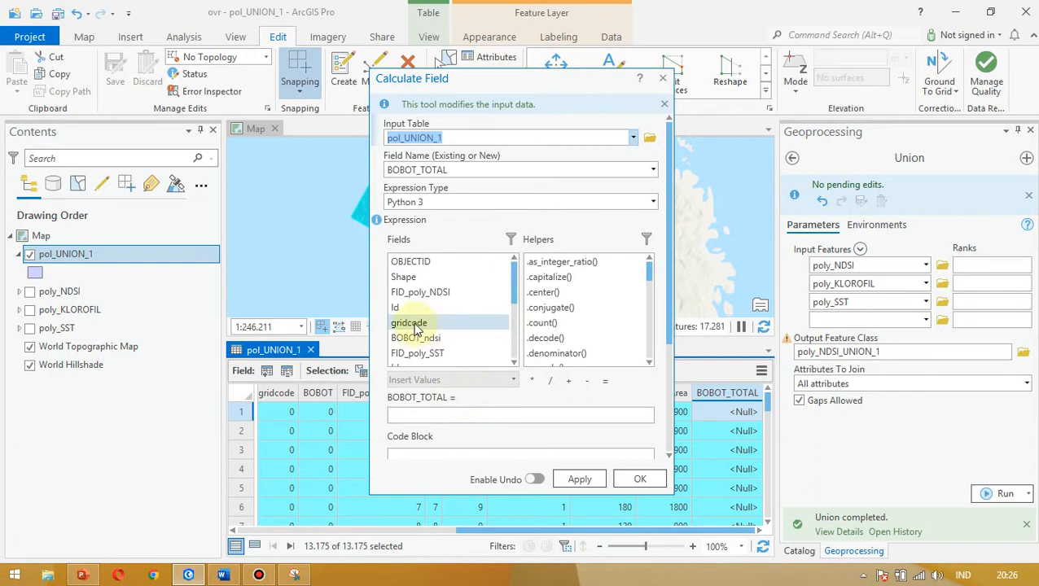
double_click(439, 338)
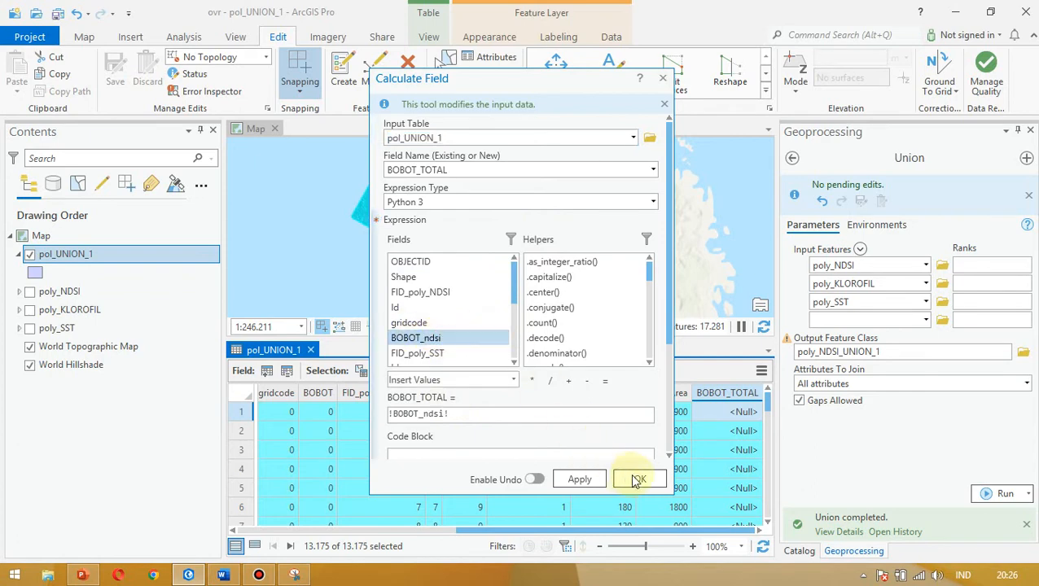
click(580, 478)
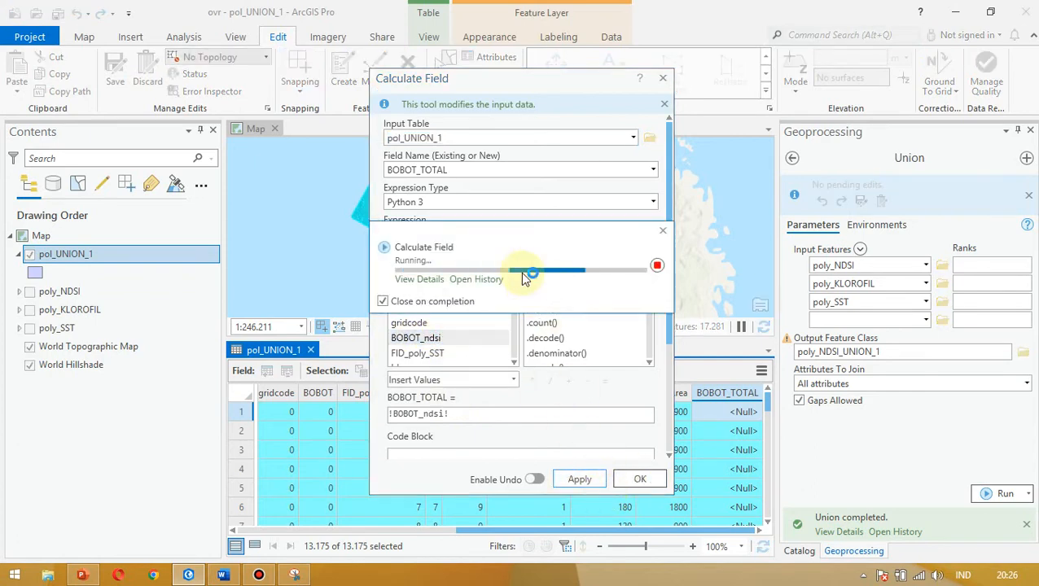
mouse_move(522, 274)
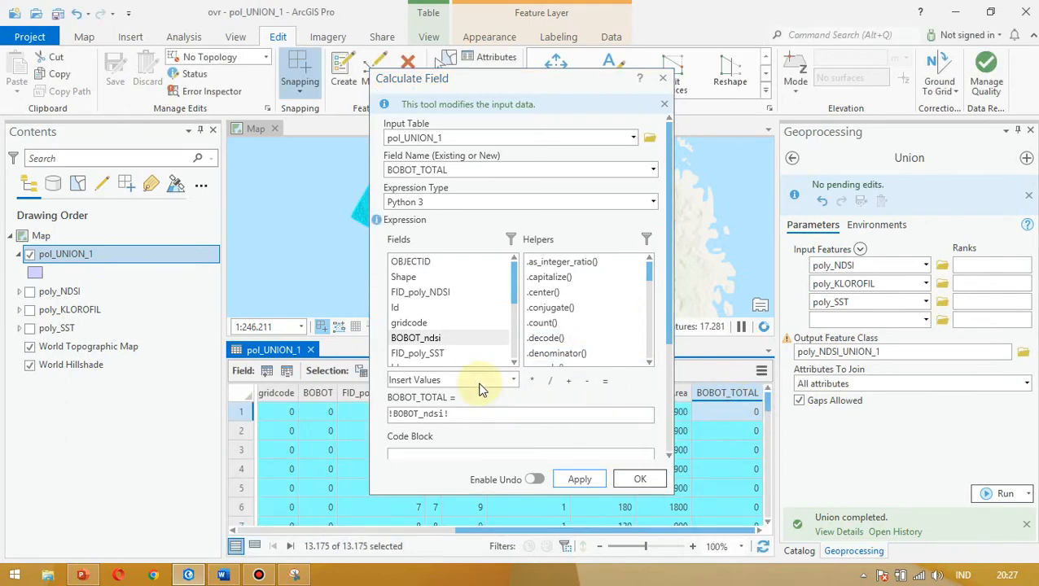
- Extend the BOBOT_TOTAL expression to !BOBOT_ndsi! + !BOBOT! + !BOBOT_KLOROFIL! and run the calculation
click(475, 417)
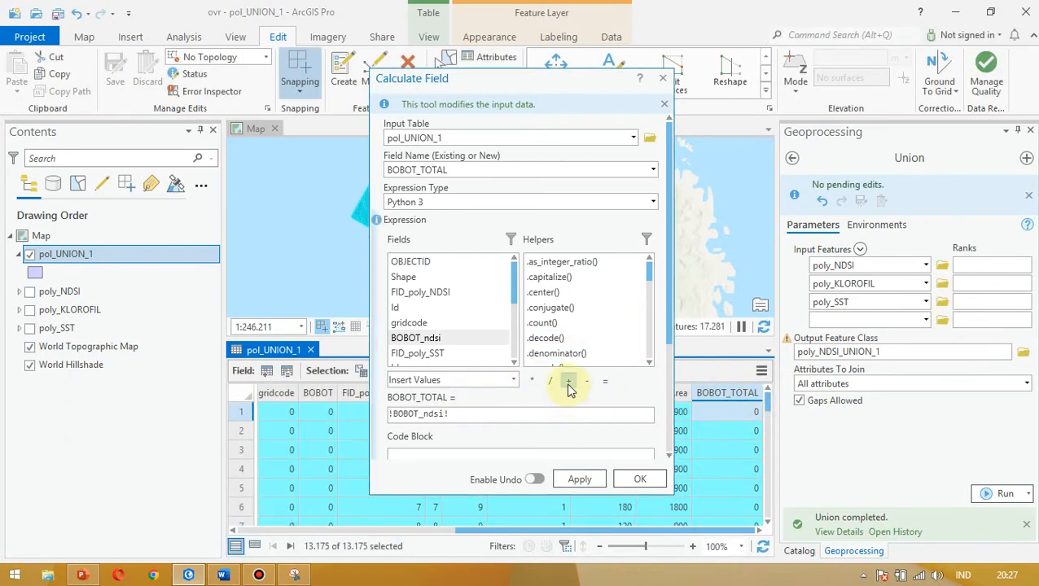
double_click(568, 384)
drag(515, 290, 516, 319)
double_click(443, 315)
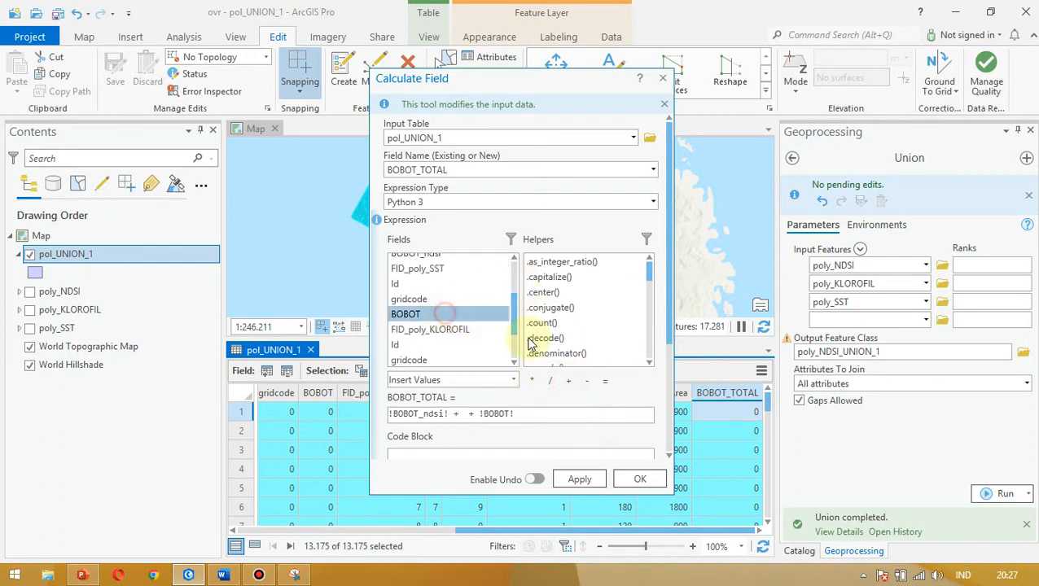
click(477, 415)
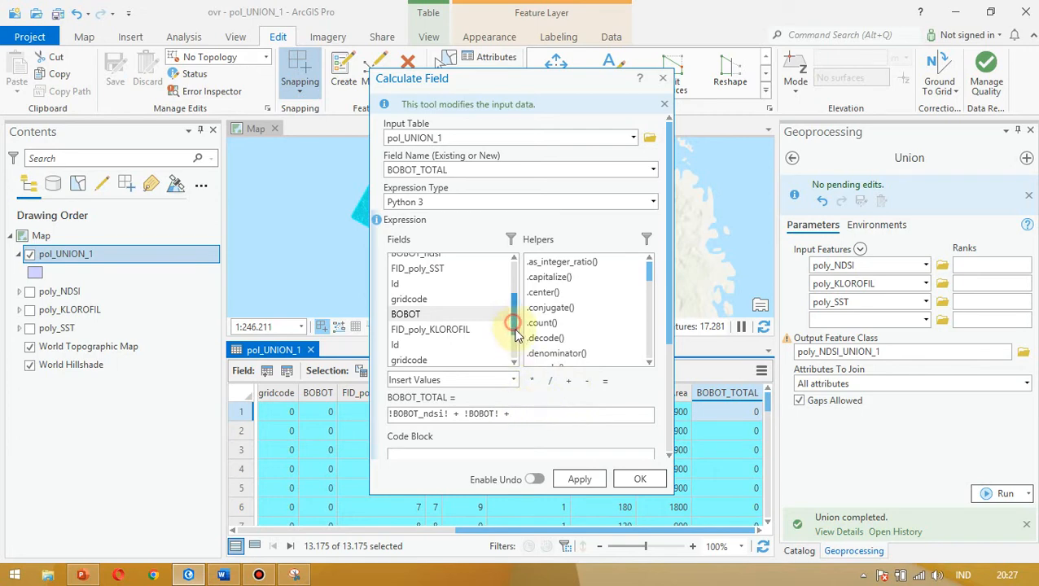
scroll(514, 329, down, 1)
double_click(456, 357)
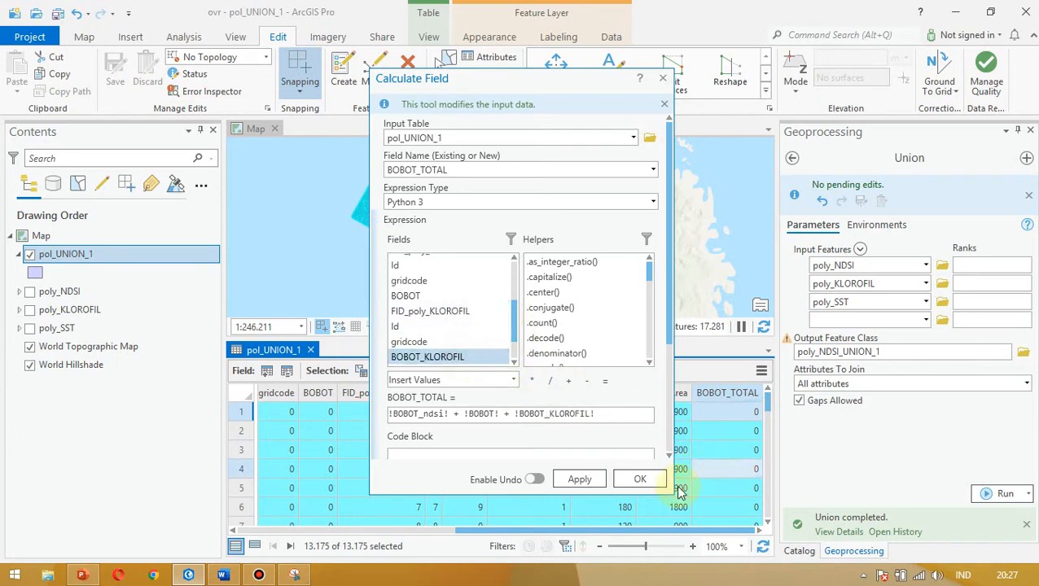
click(631, 479)
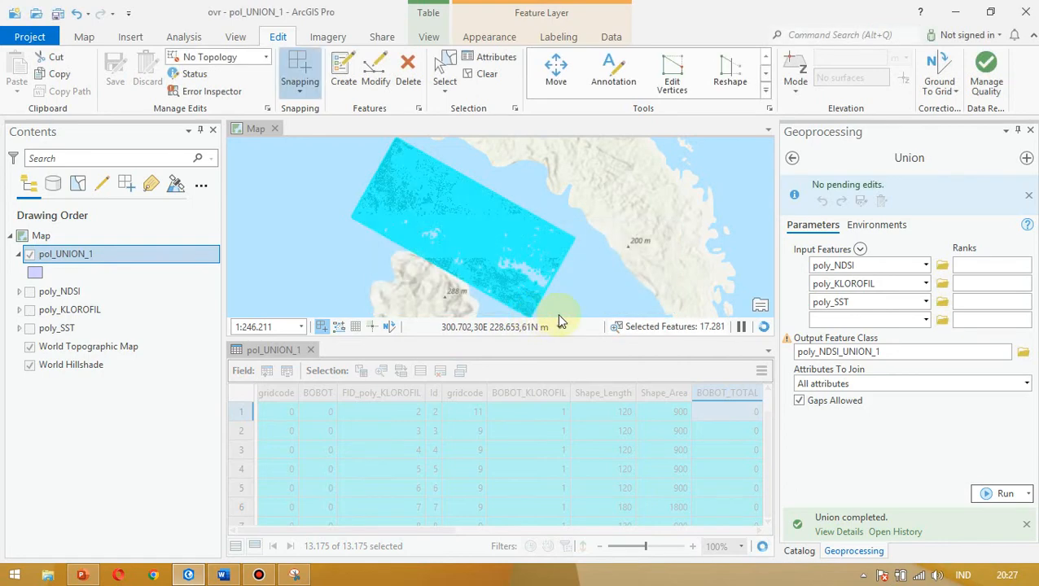
- Check the calculated BOBOT_TOTAL values down to the last records, then sort the table by BOBOT_TOTAL in descending order
click(745, 448)
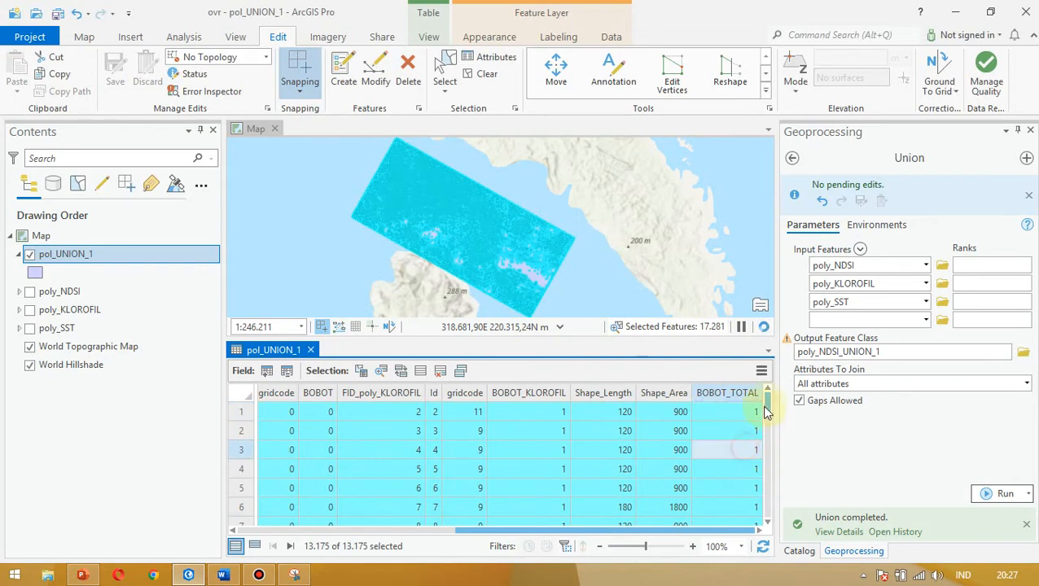
drag(771, 412, 766, 529)
click(731, 393)
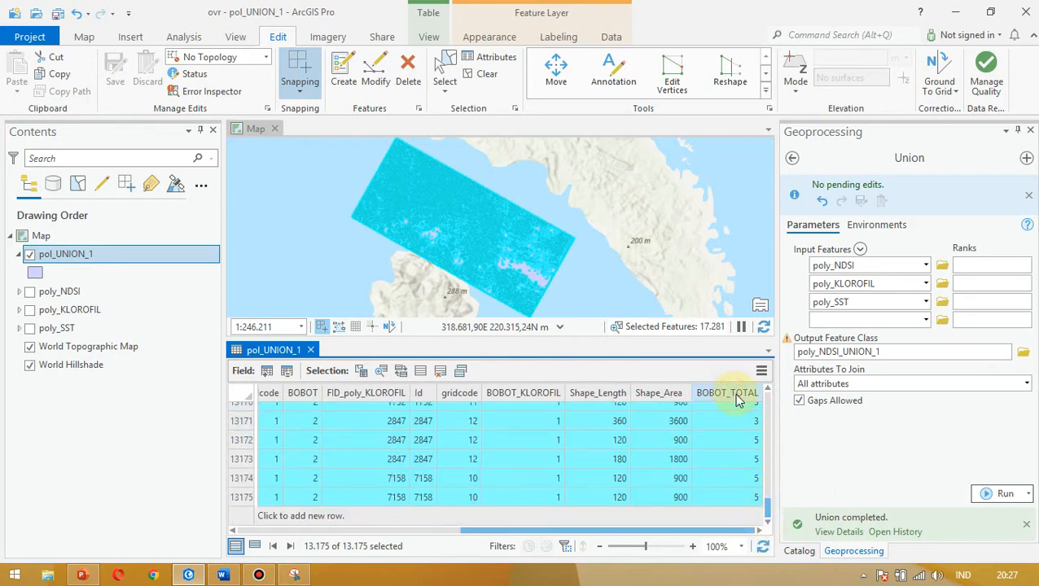
right_click(746, 399)
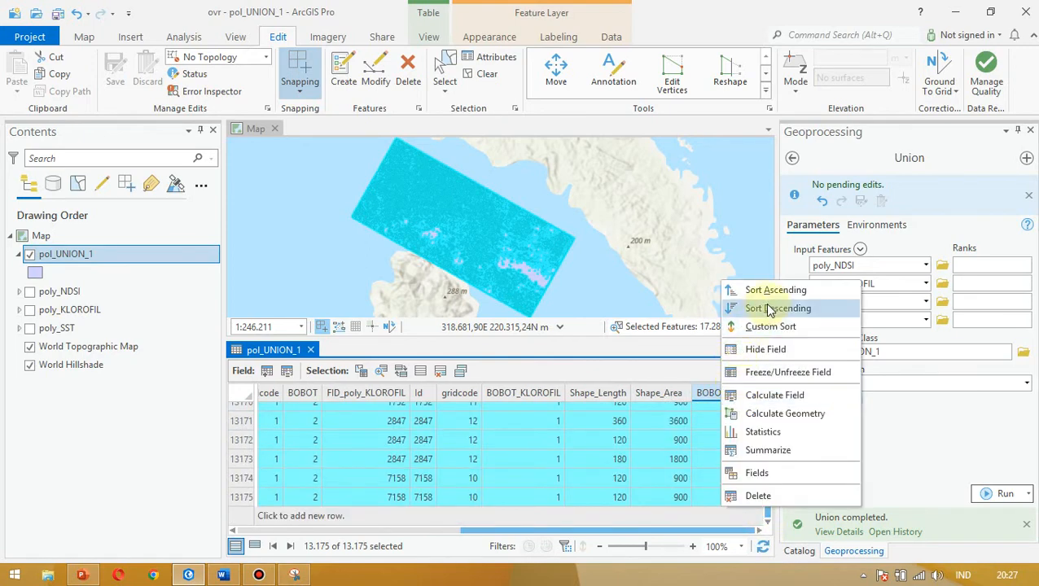
click(795, 309)
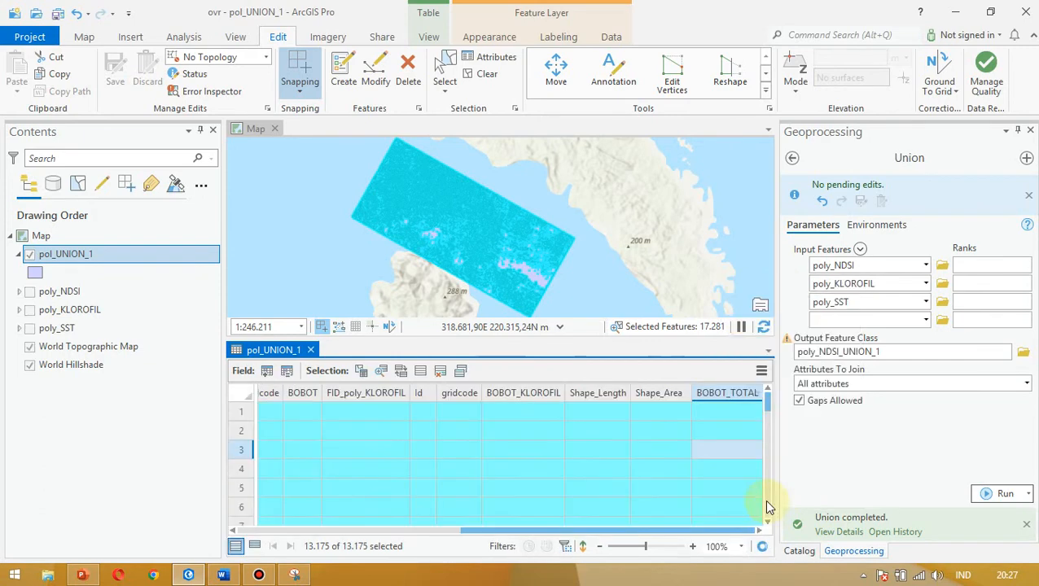
click(745, 412)
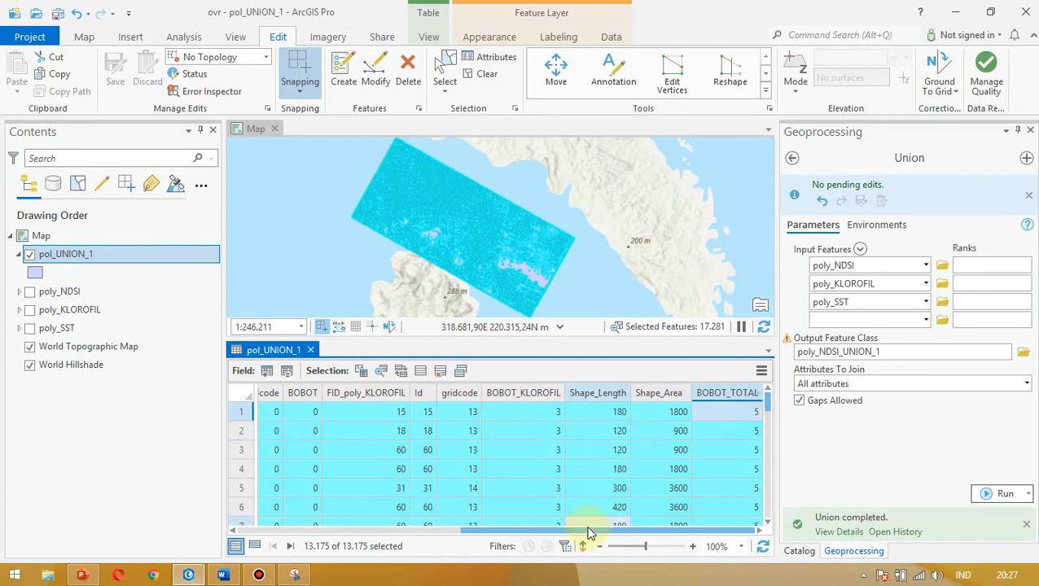
- Examine the SST weights in the BOBOT field across the sorted records, expand poly_SST's legend and close the attribute table
drag(580, 530, 461, 530)
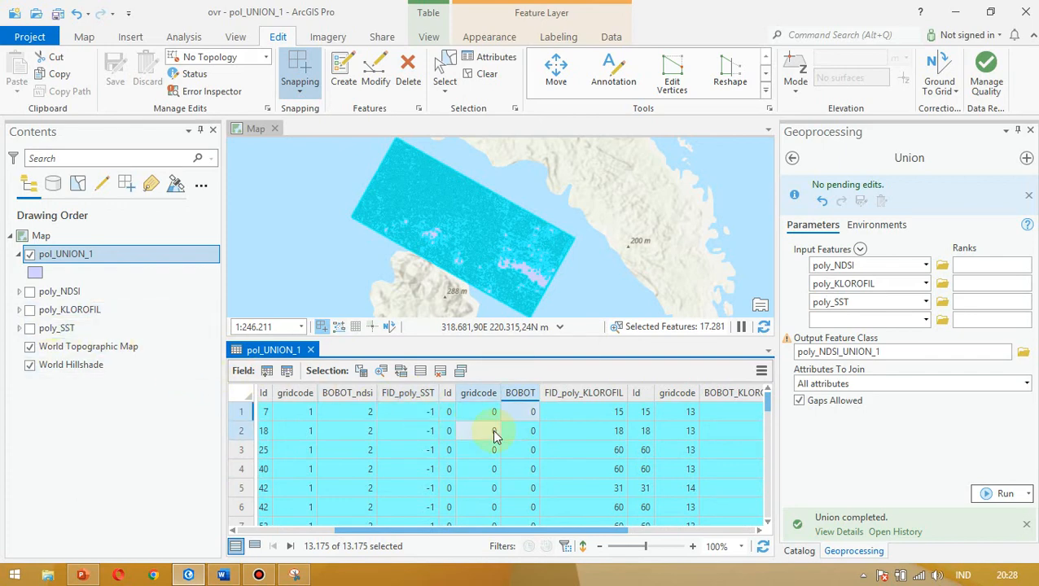
click(19, 328)
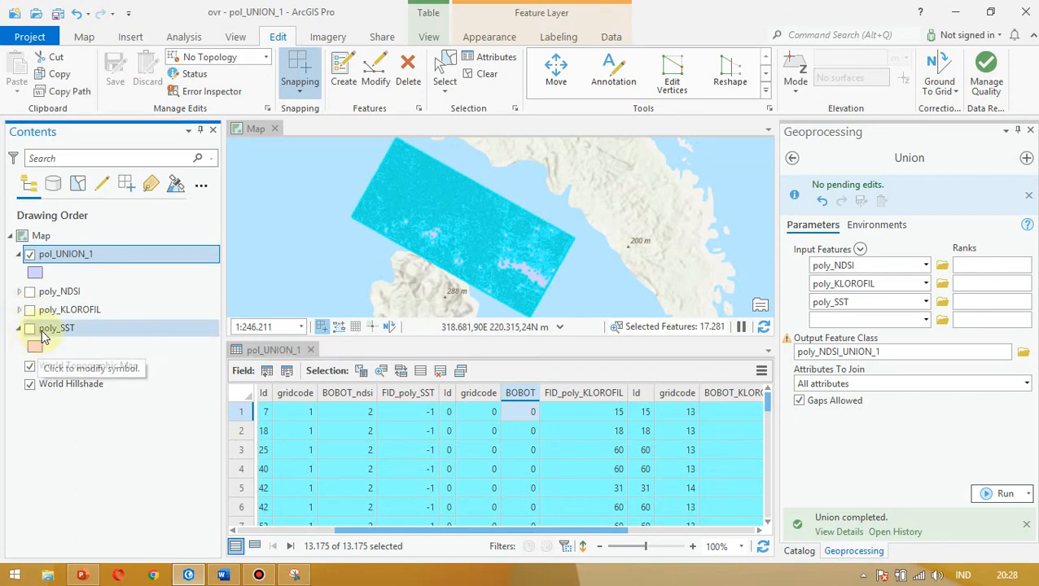
drag(556, 530, 520, 438)
scroll(519, 438, down, 8)
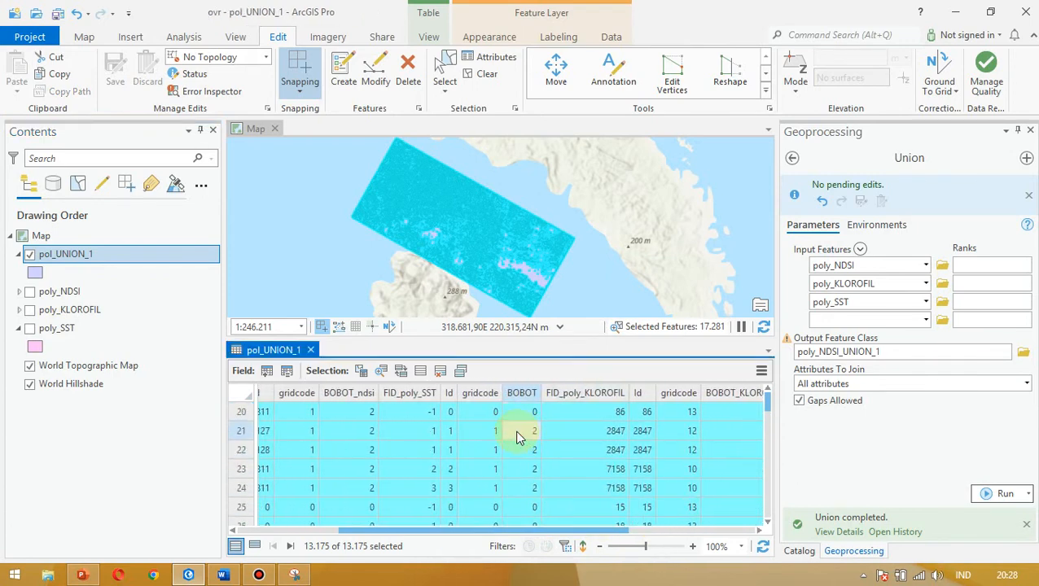
scroll(520, 438, down, 5)
scroll(556, 491, up, 5)
scroll(547, 493, up, 3)
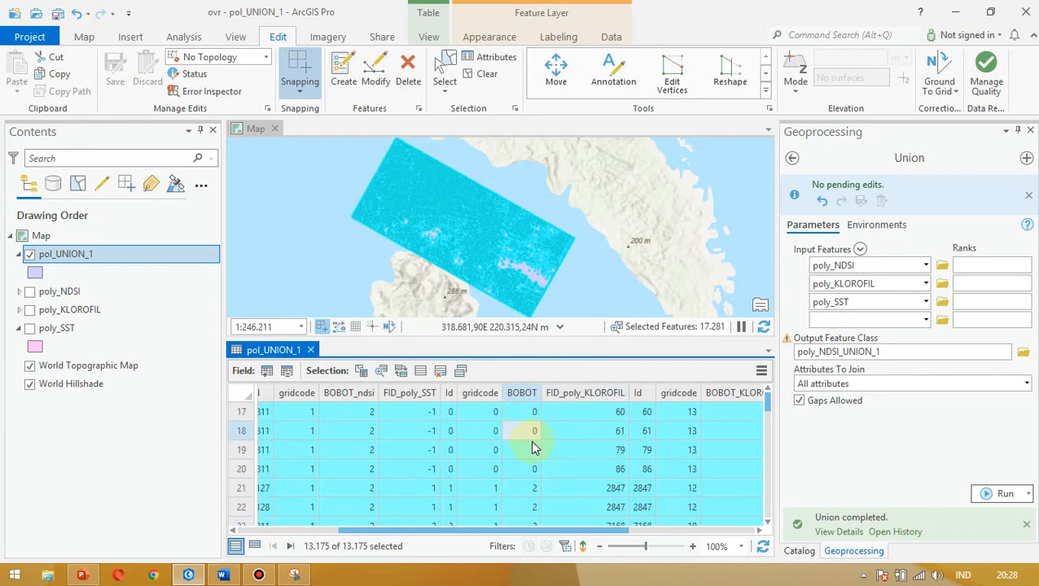
scroll(530, 456, up, 6)
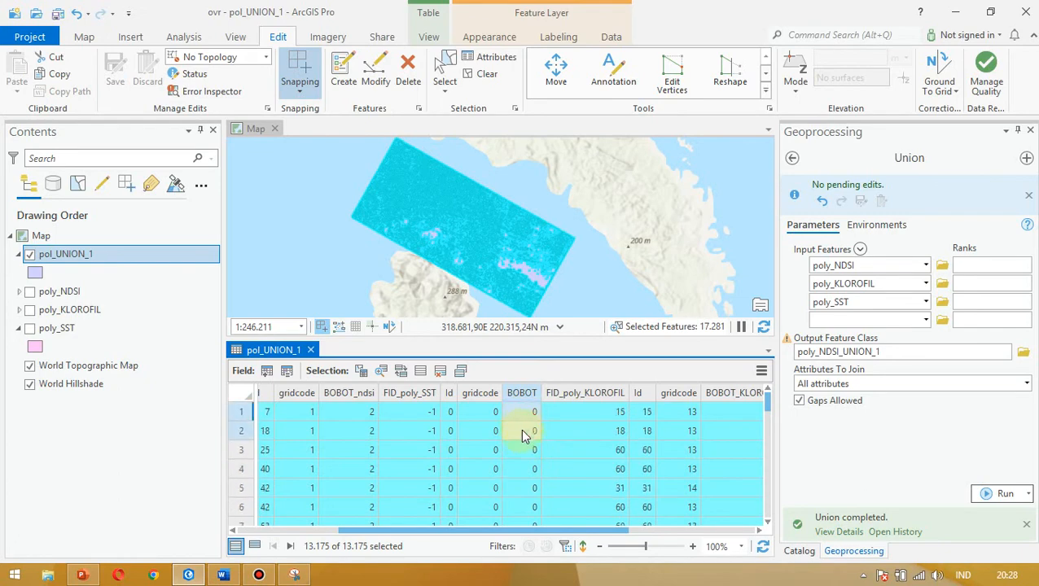
click(535, 412)
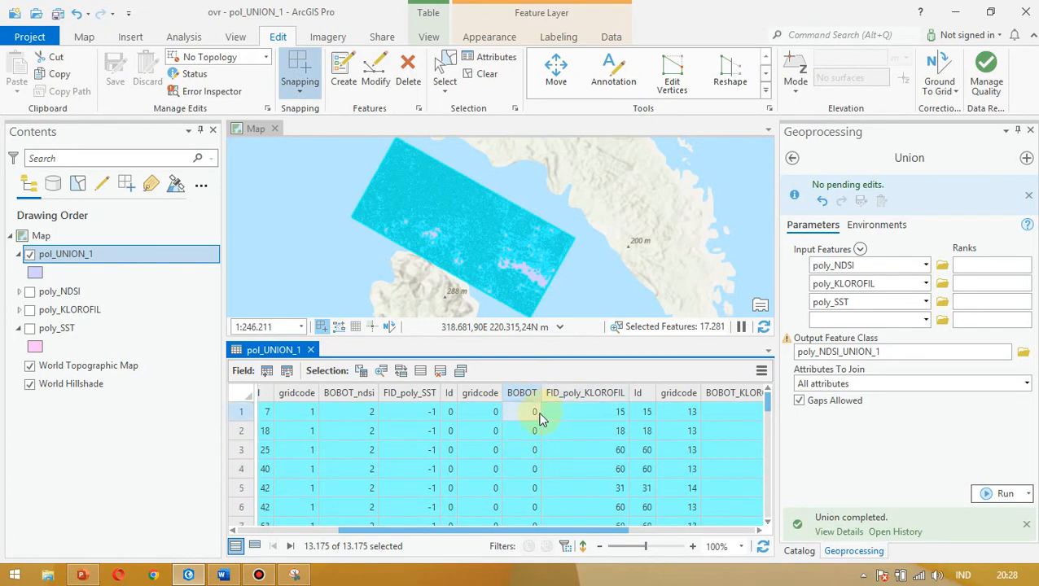
click(311, 350)
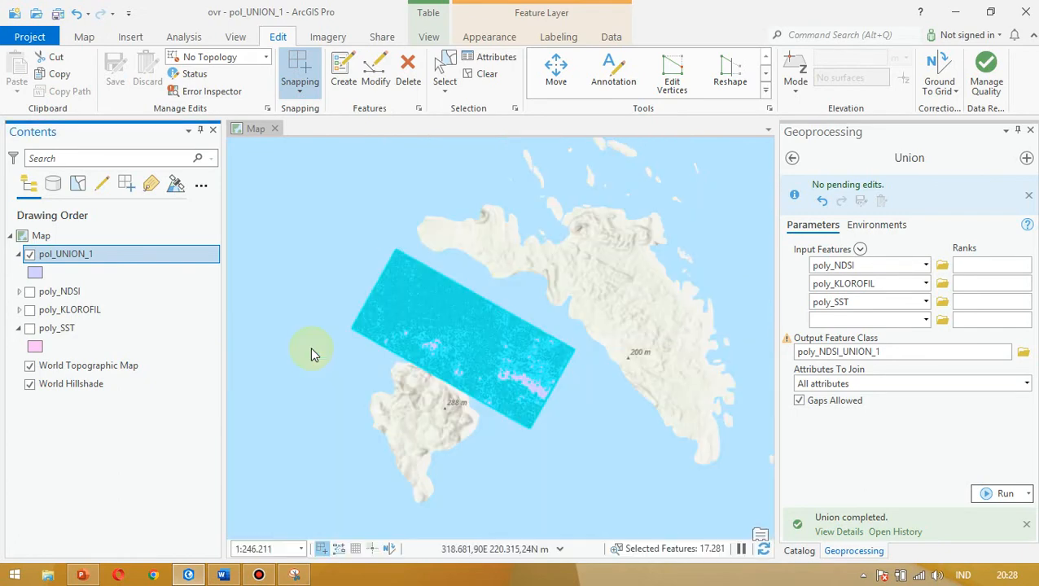
- Remove the pol_UNION_1 layer from the map and turn on poly_SST, poly_NDSI and poly_KLOROFIL
right_click(85, 255)
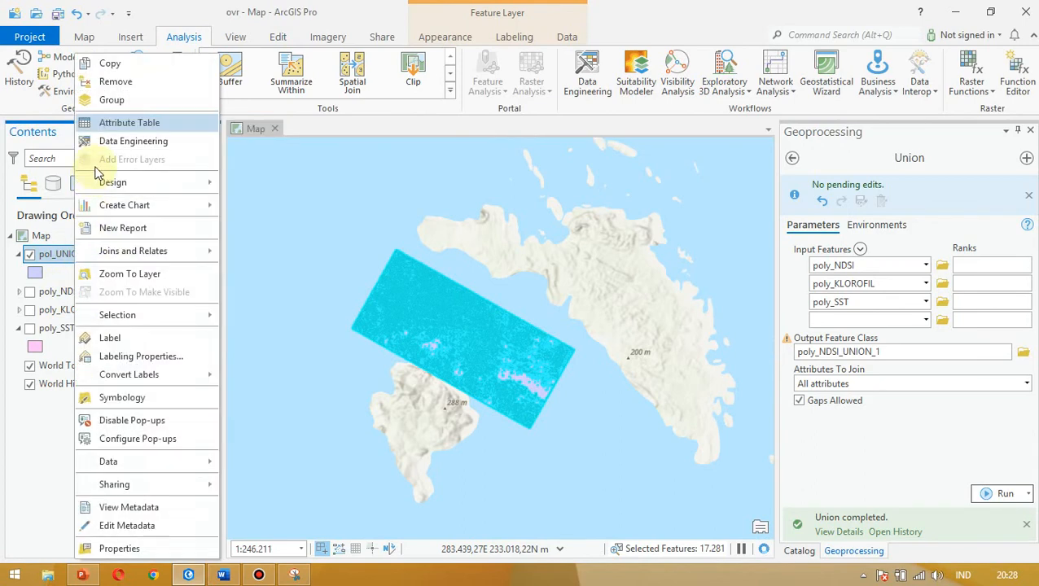
click(116, 82)
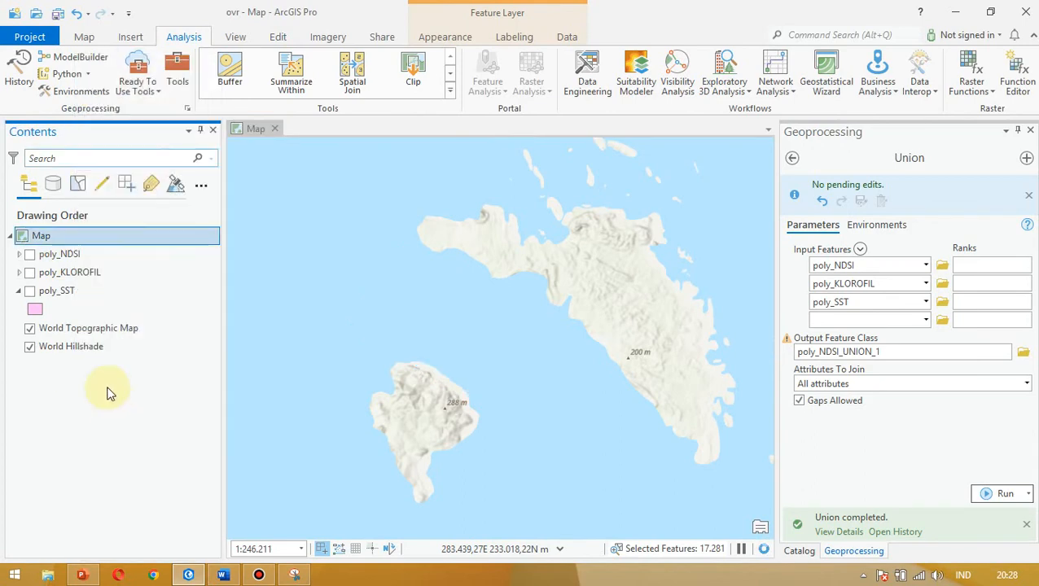
click(49, 292)
click(30, 292)
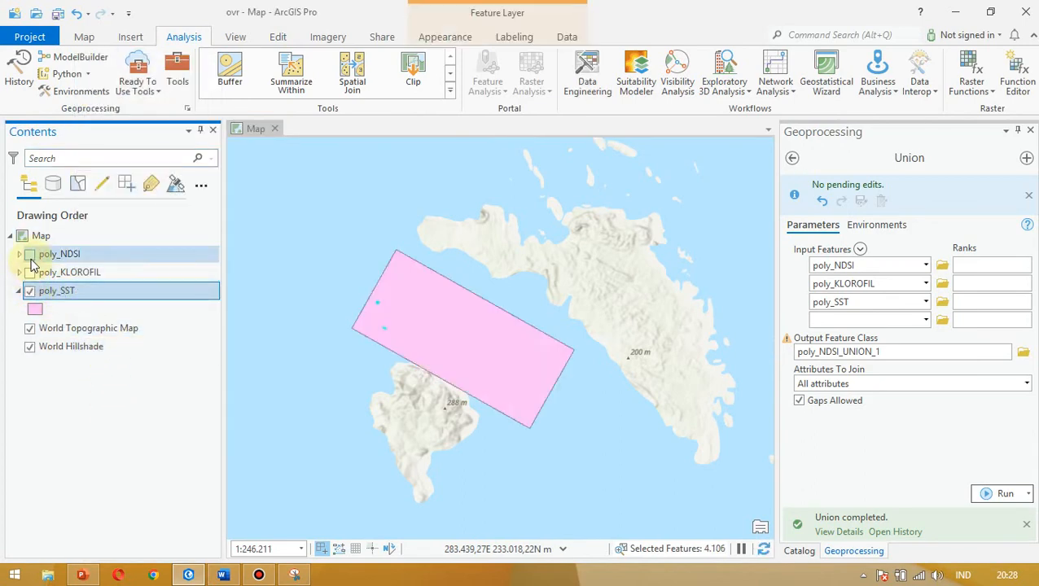
click(30, 255)
click(30, 274)
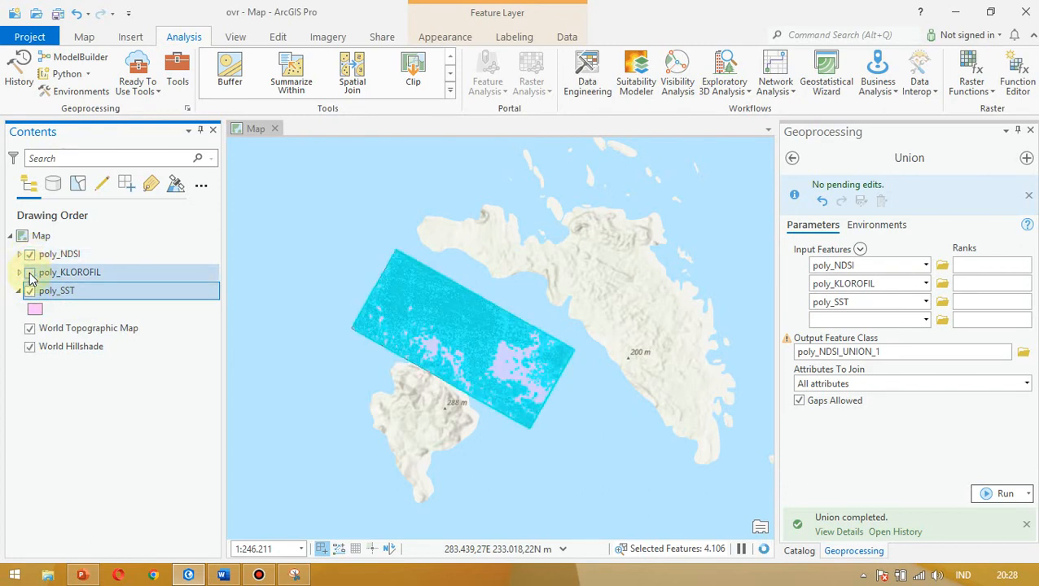
- Open poly_SST's attribute table, check the BOBOT weights against gridcode, and clear the table's record selection
right_click(71, 295)
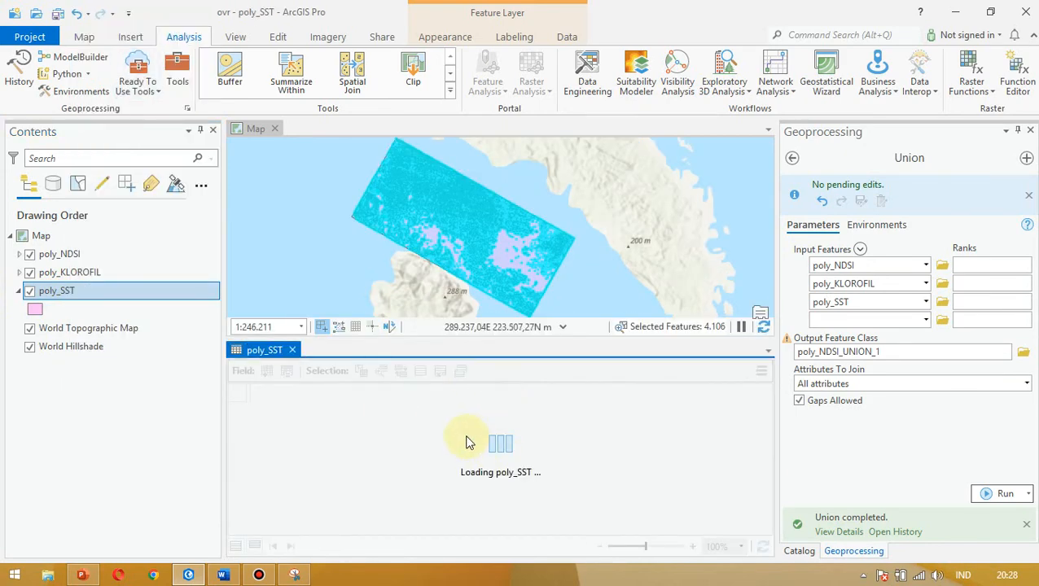
click(583, 451)
click(582, 450)
click(577, 432)
click(574, 413)
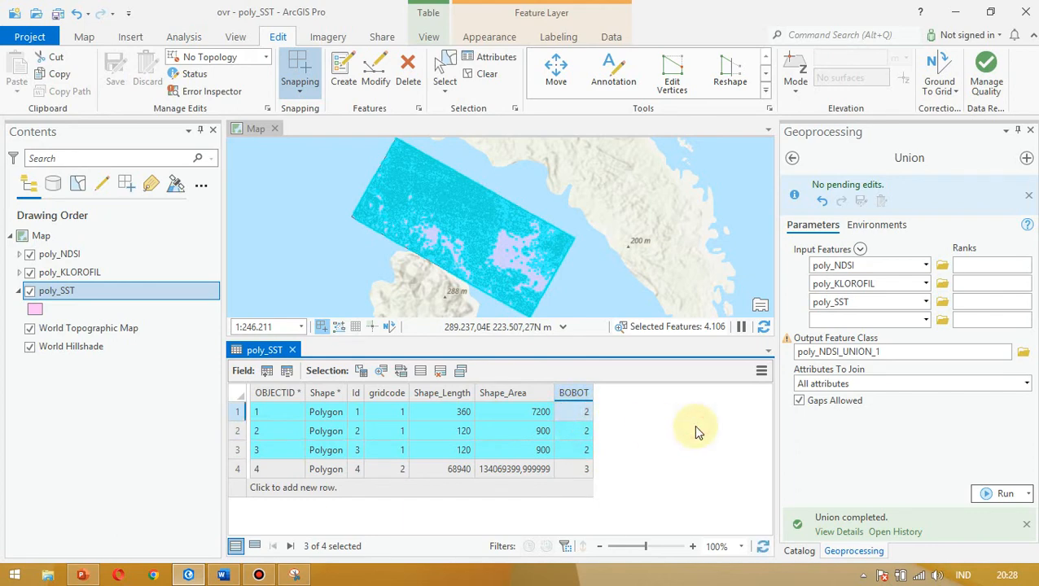
click(695, 425)
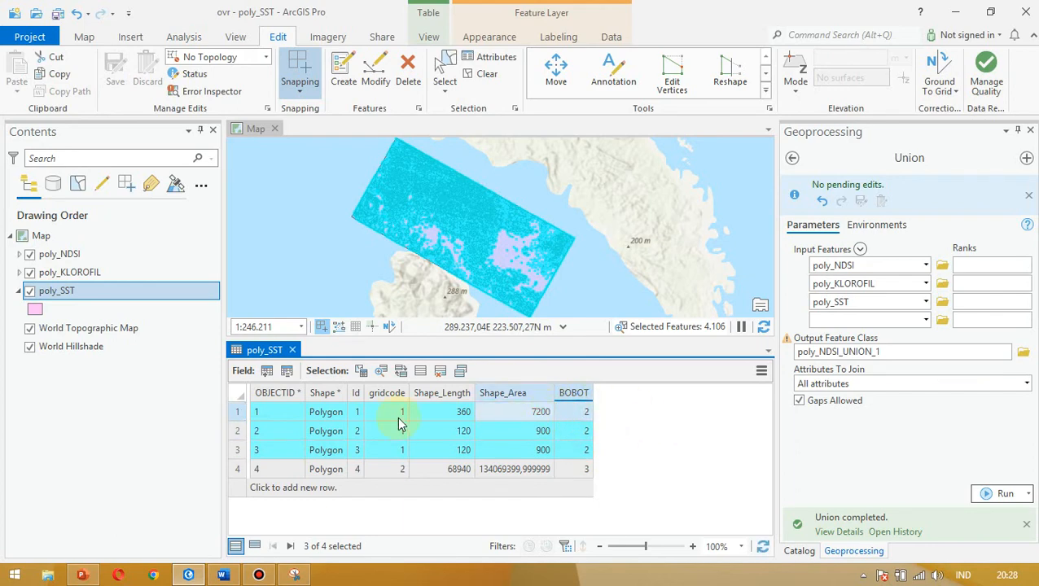
click(419, 372)
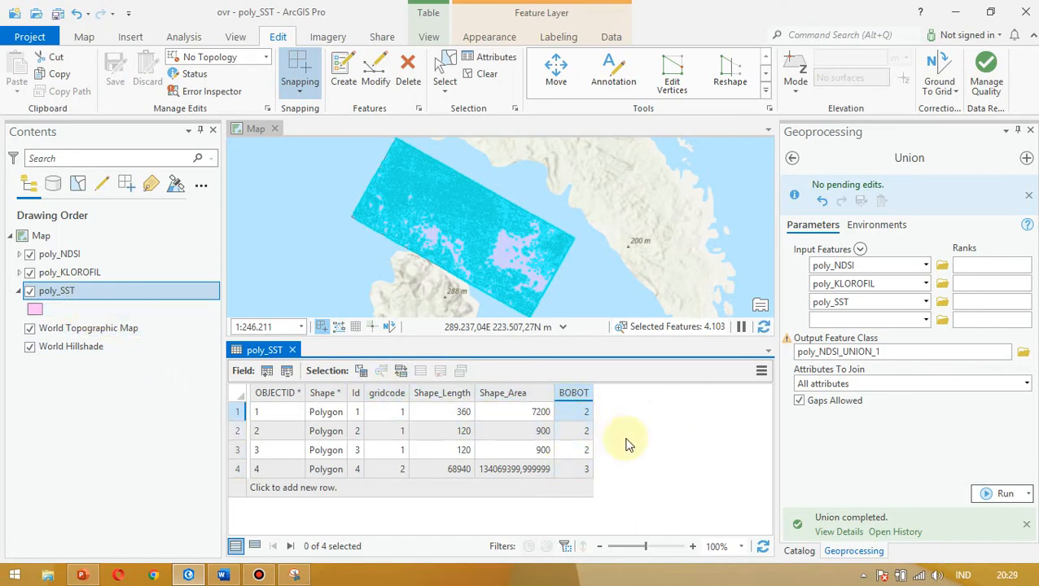
click(926, 284)
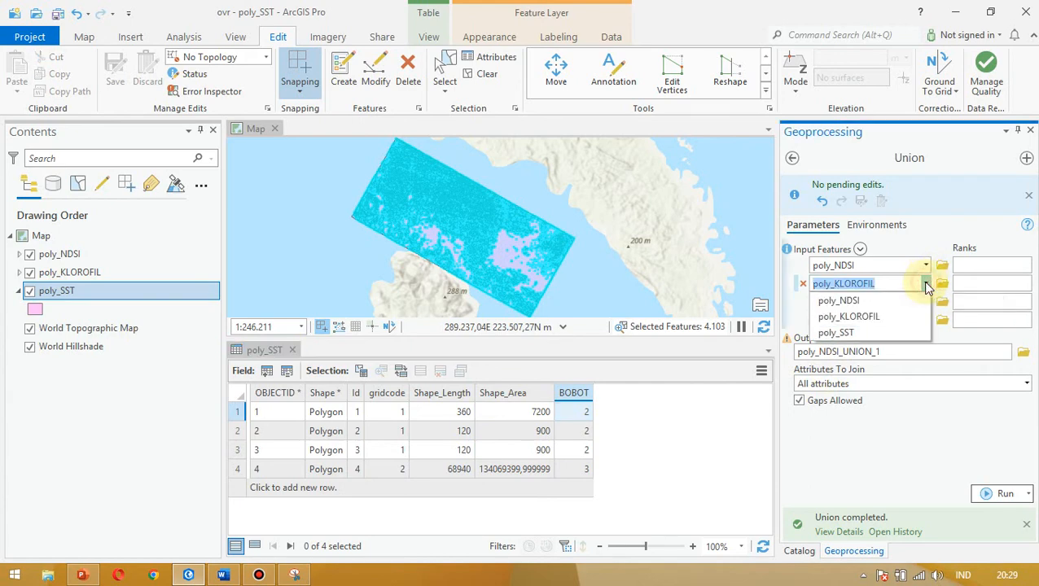
click(803, 284)
click(804, 285)
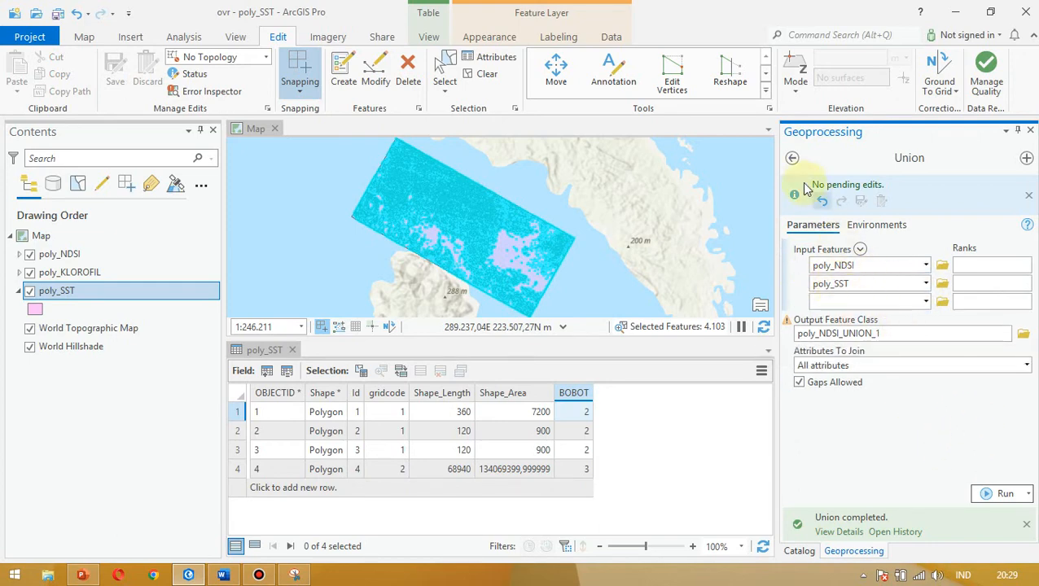
click(792, 159)
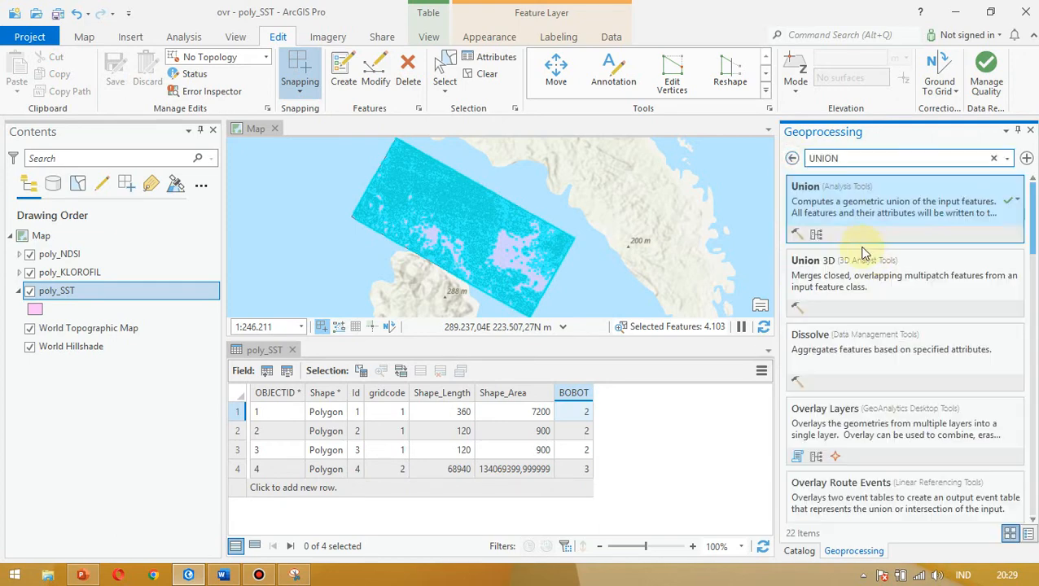
- Set up a fresh Union with poly_NDSI and poly_SST as the input features
click(926, 227)
click(926, 225)
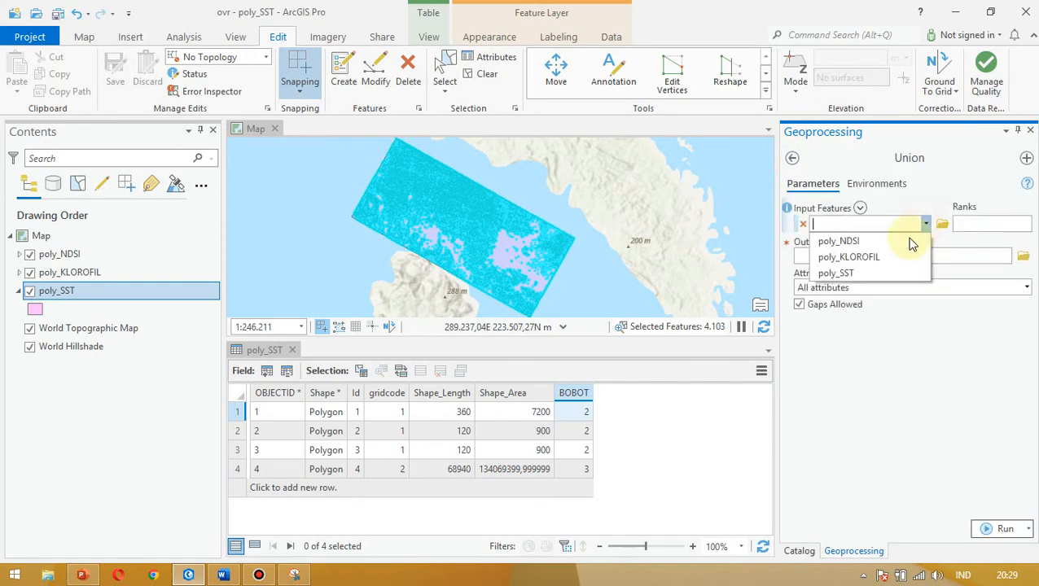
click(921, 239)
click(925, 242)
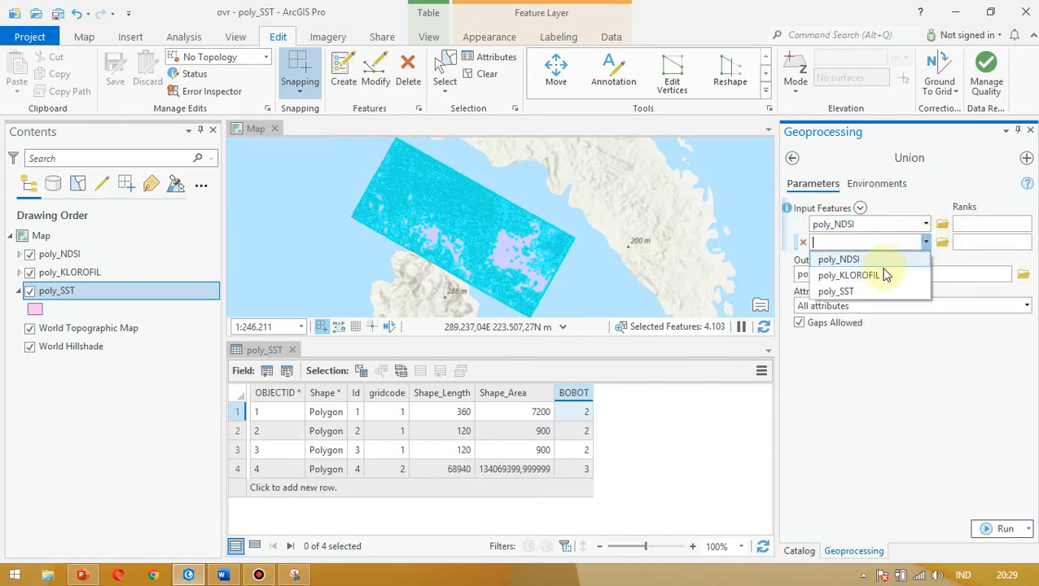
click(862, 291)
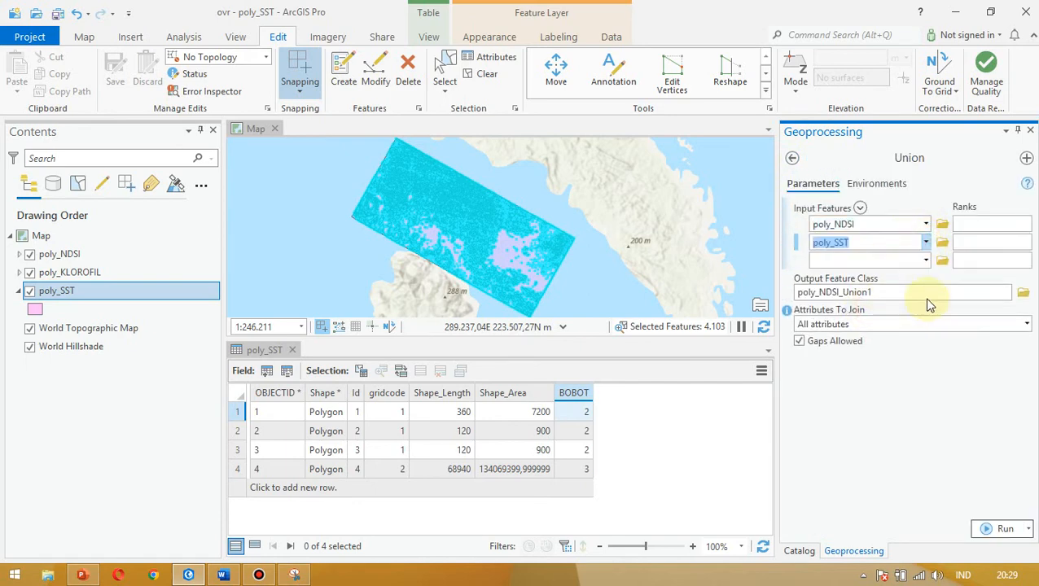
- Run the two-layer union to poly_NDSI_Union1, then remove that layer after checking its attribute table
click(987, 531)
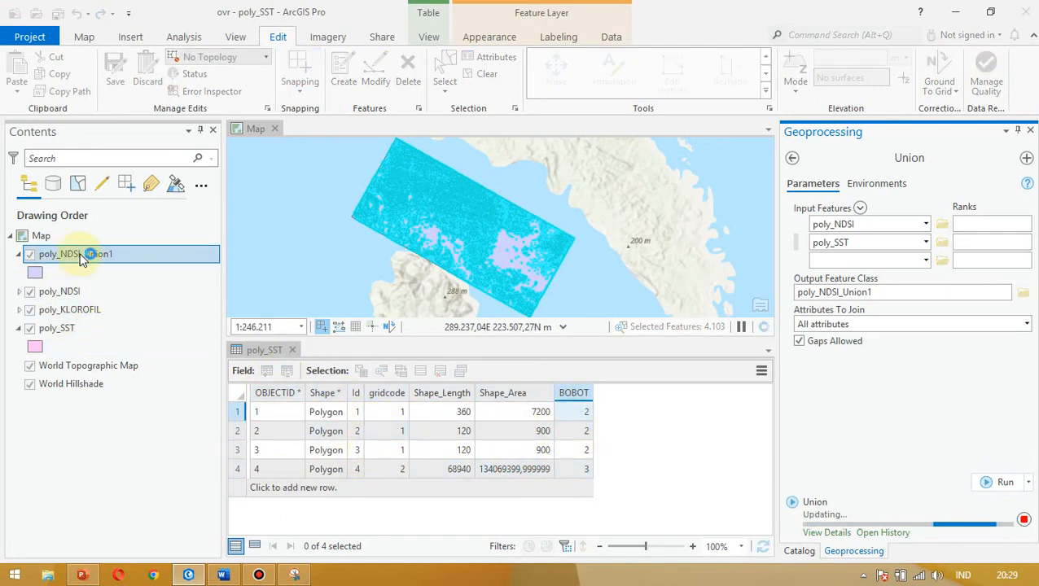
right_click(82, 257)
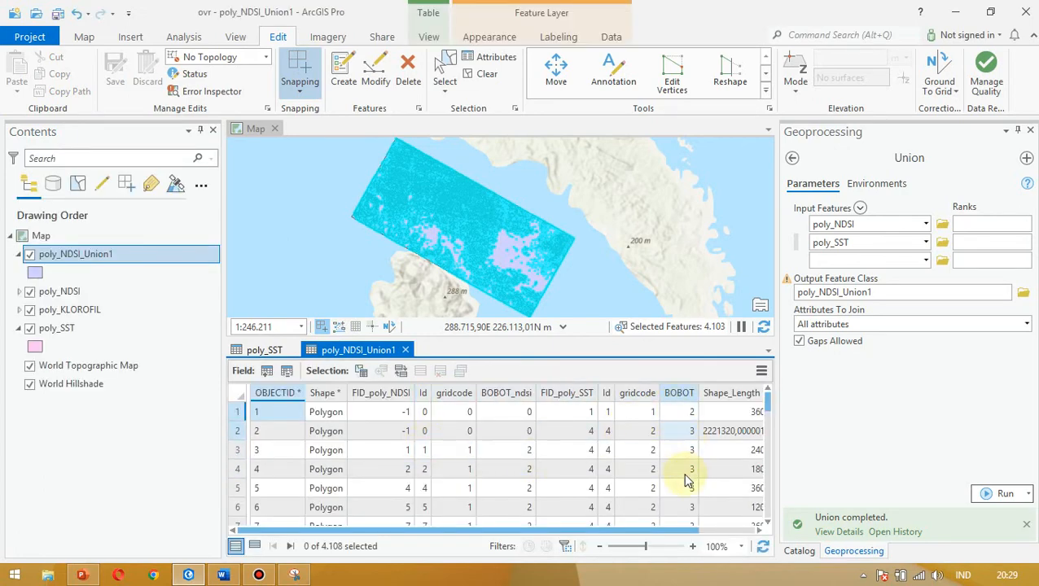
right_click(88, 256)
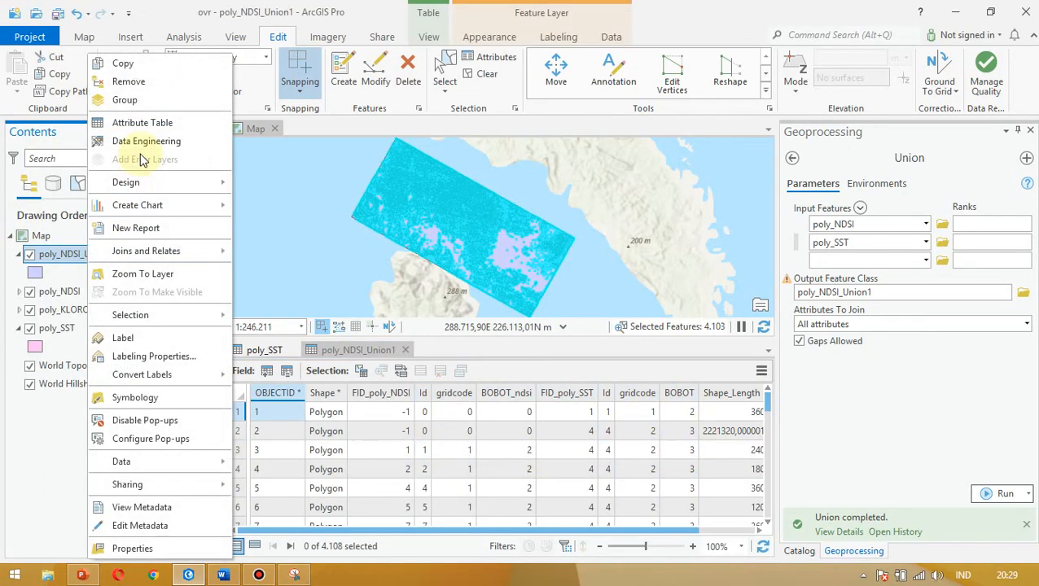
click(144, 85)
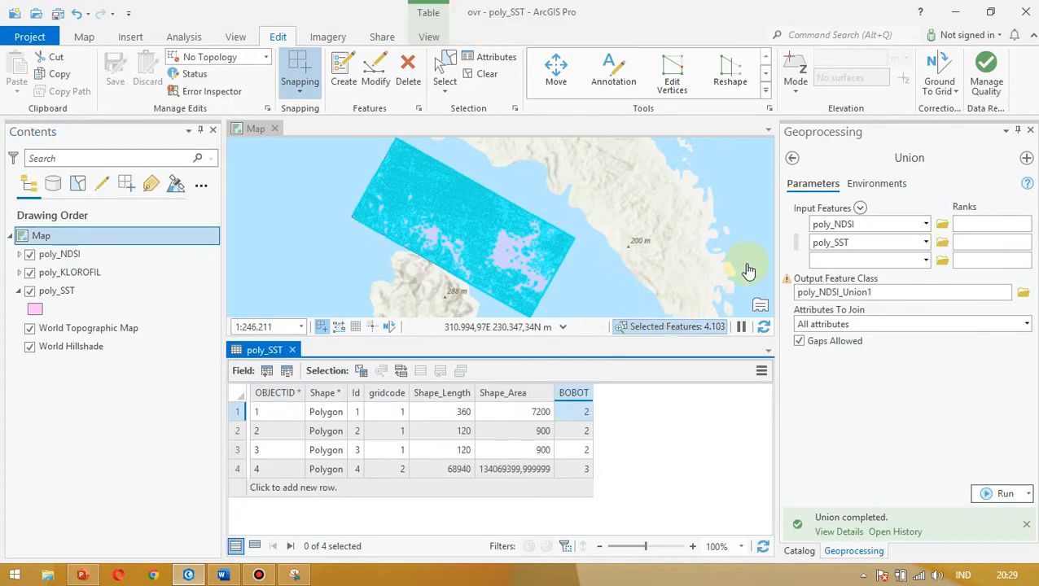
- Add poly_KLOROFIL as the third Union input and clear all selected features on the map
click(919, 261)
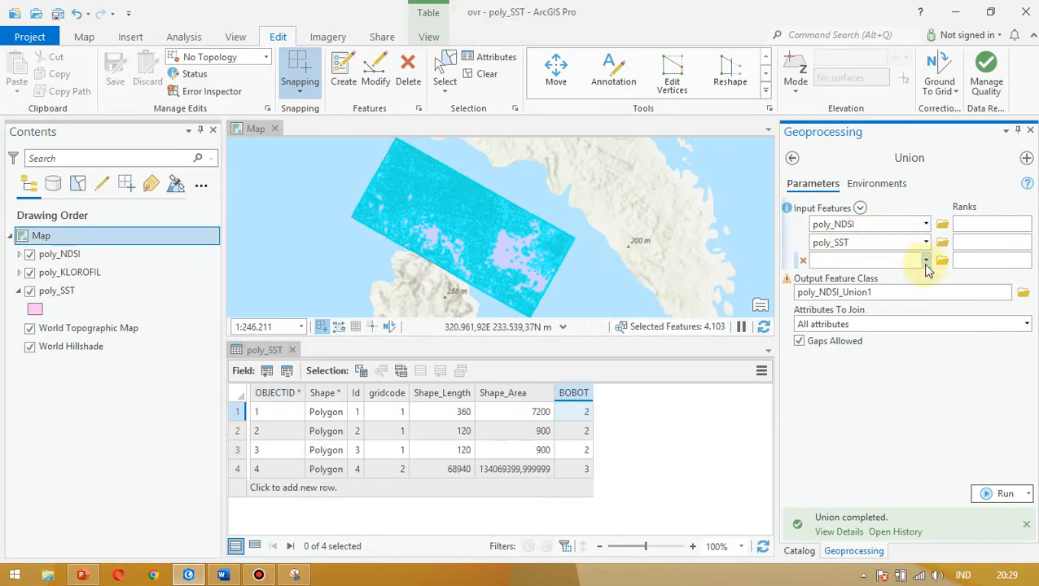
click(926, 261)
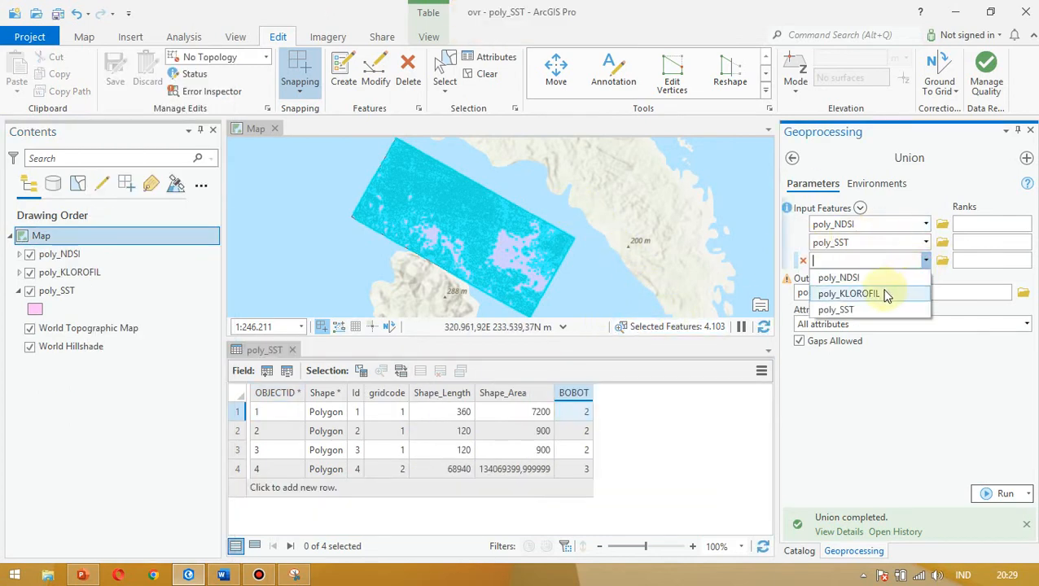
click(886, 295)
click(487, 77)
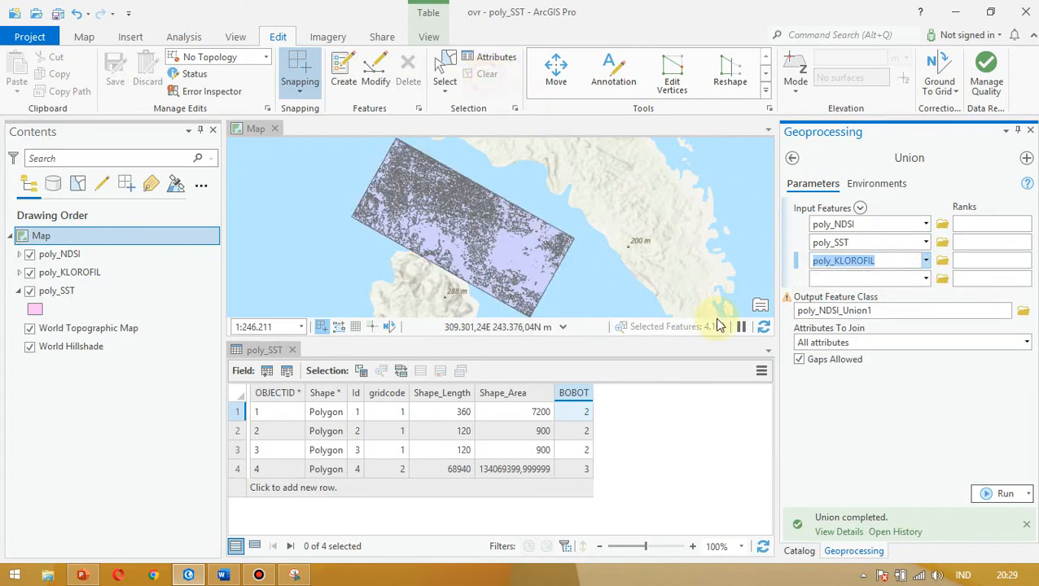
- Name the Union output poly_Union_FINAL and run the three-layer union
click(908, 310)
key(BackSpace)
text(_FINAL)
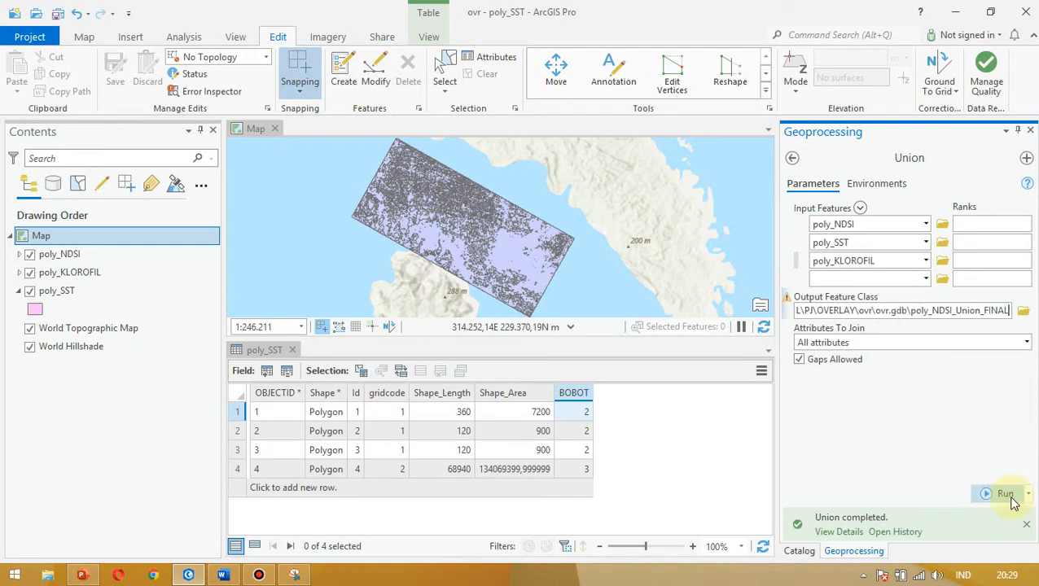
click(958, 311)
key(BackSpace)
key(BackSpace)
key(BackSpace)
key(BackSpace)
key(BackSpace)
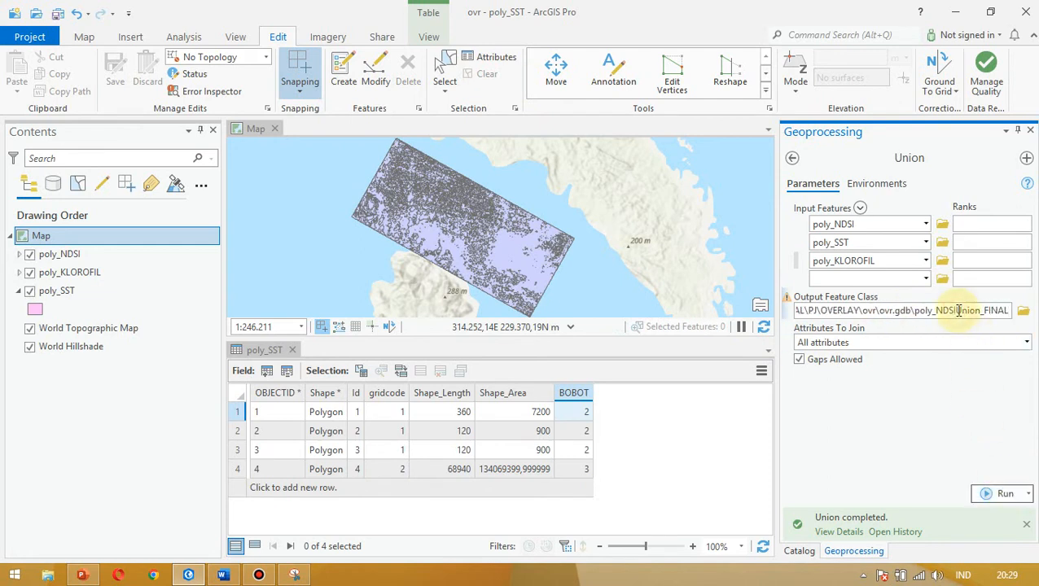
click(1004, 494)
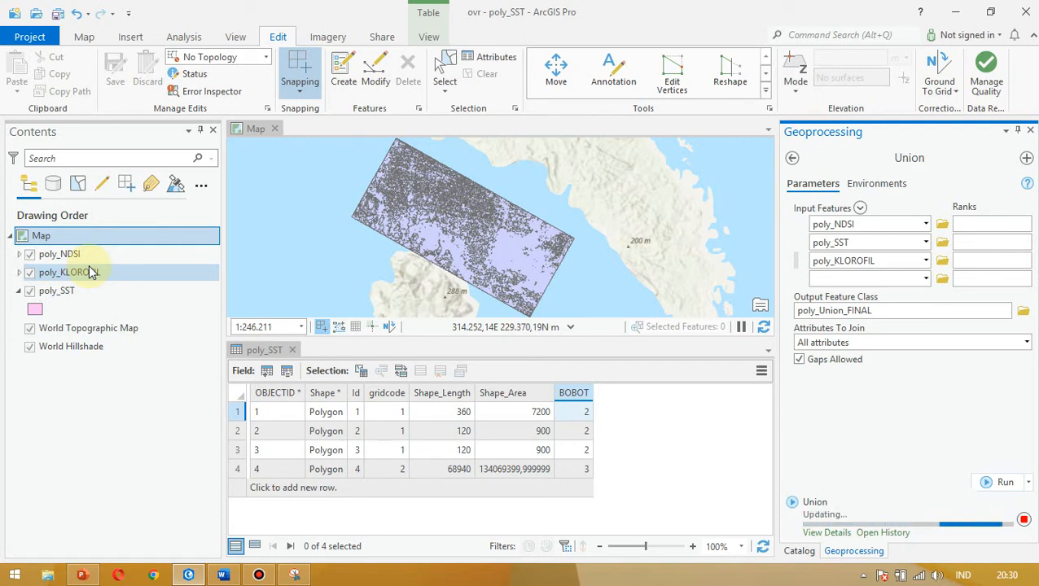
- Open poly_Union_FINAL's attribute table and add a new Float field named BOBOT_TOTAL
click(112, 254)
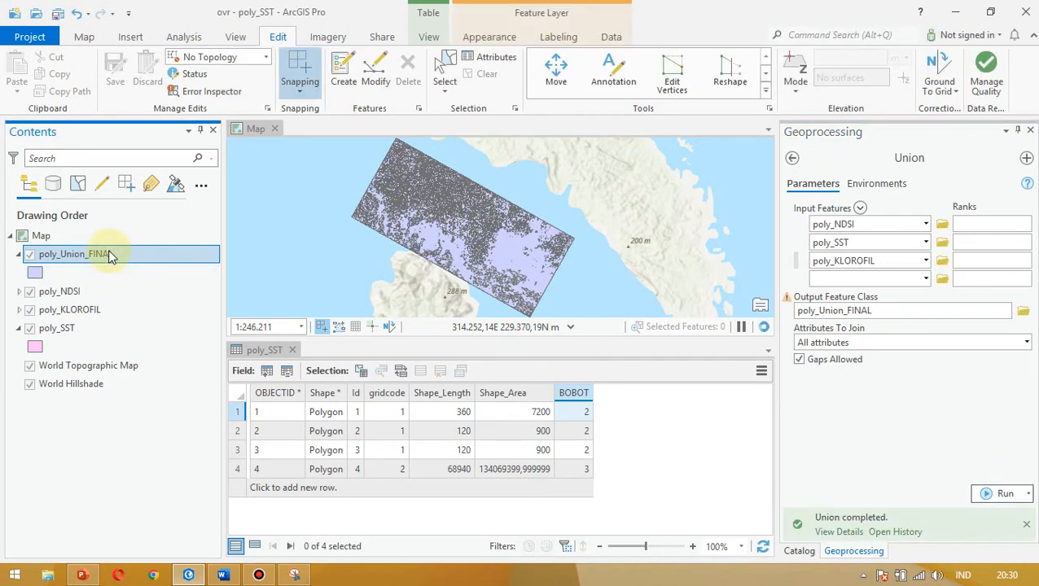
right_click(110, 252)
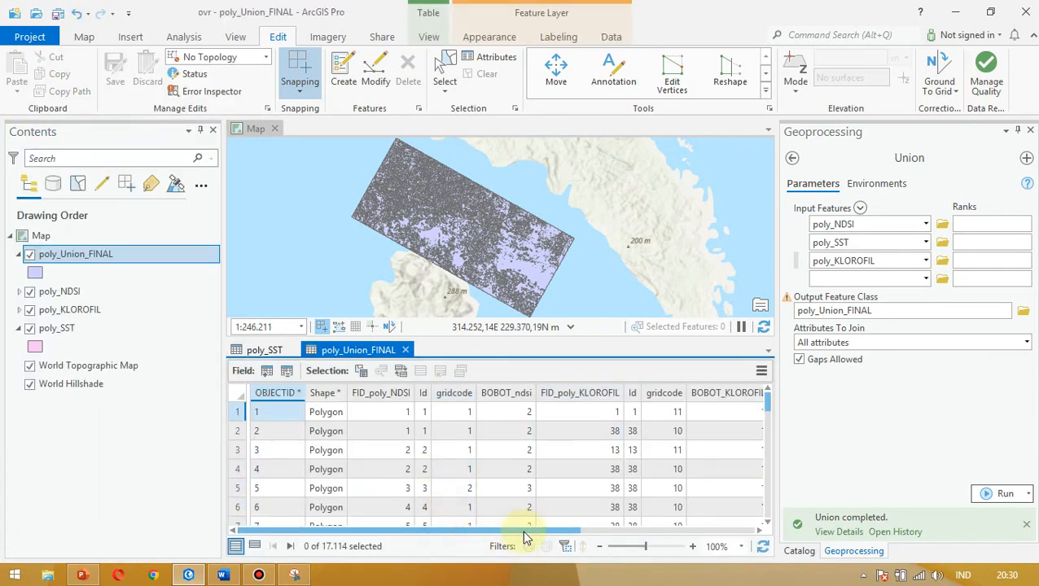
drag(533, 529, 325, 418)
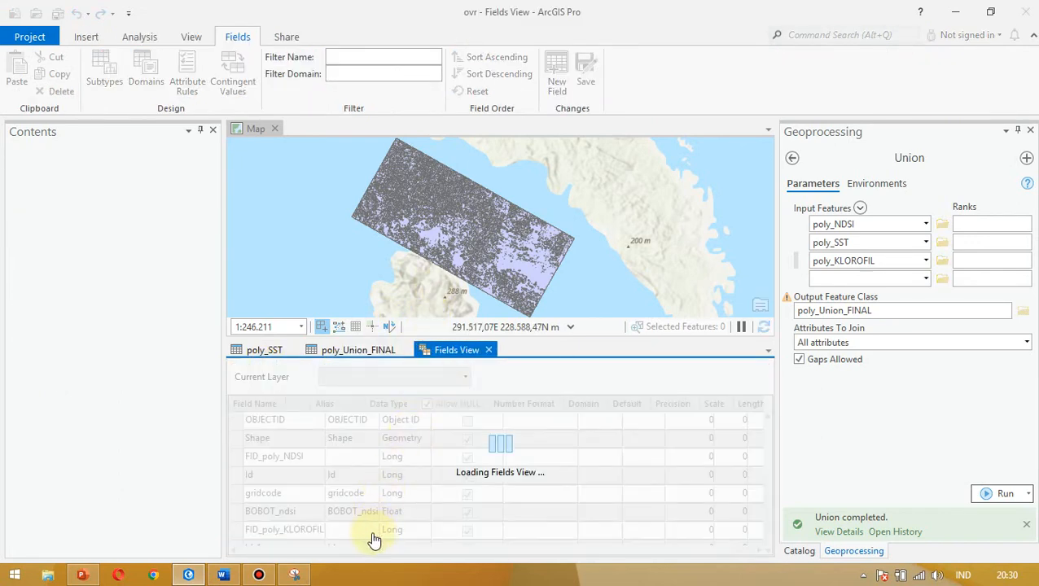
text(BOBOT)
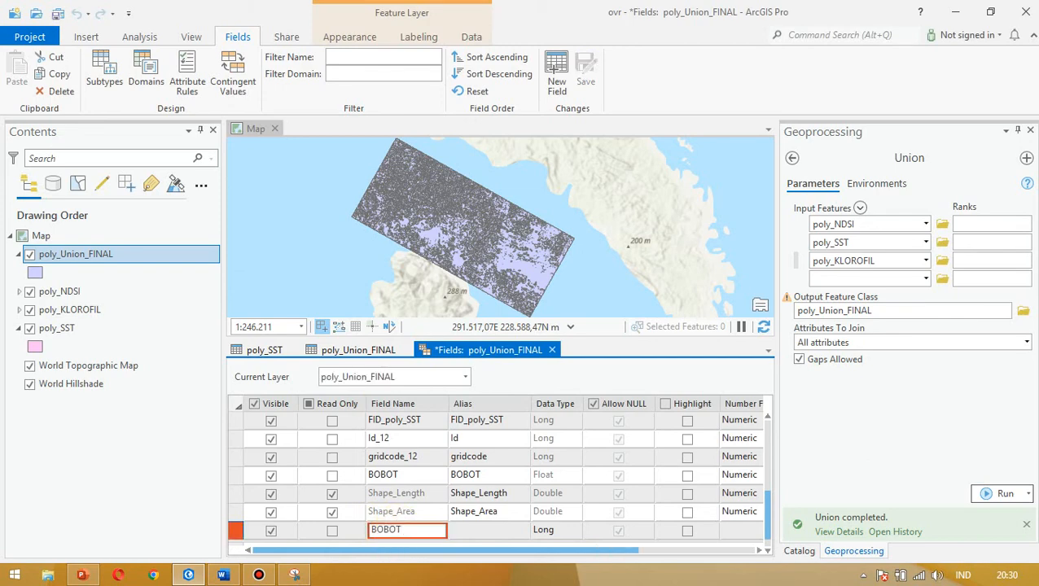
text(_TOTAL)
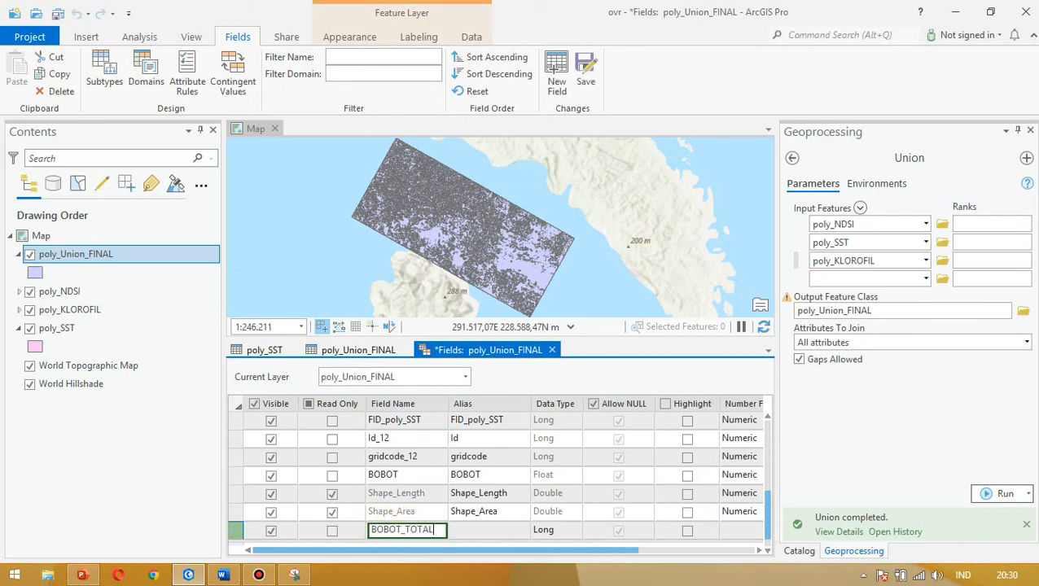
key(Tab)
key(Tab)
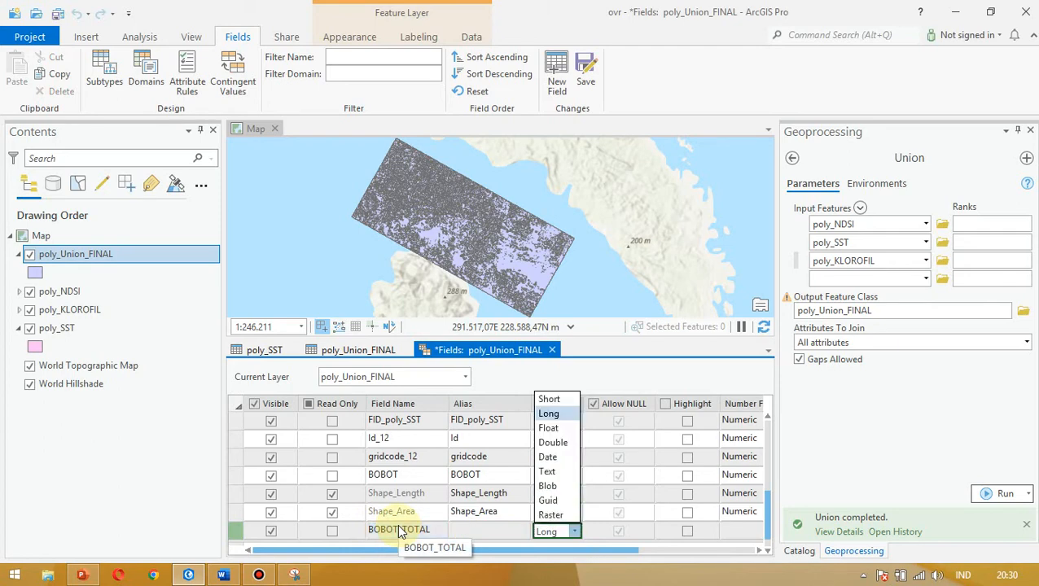
click(559, 432)
key(Tab)
key(Tab)
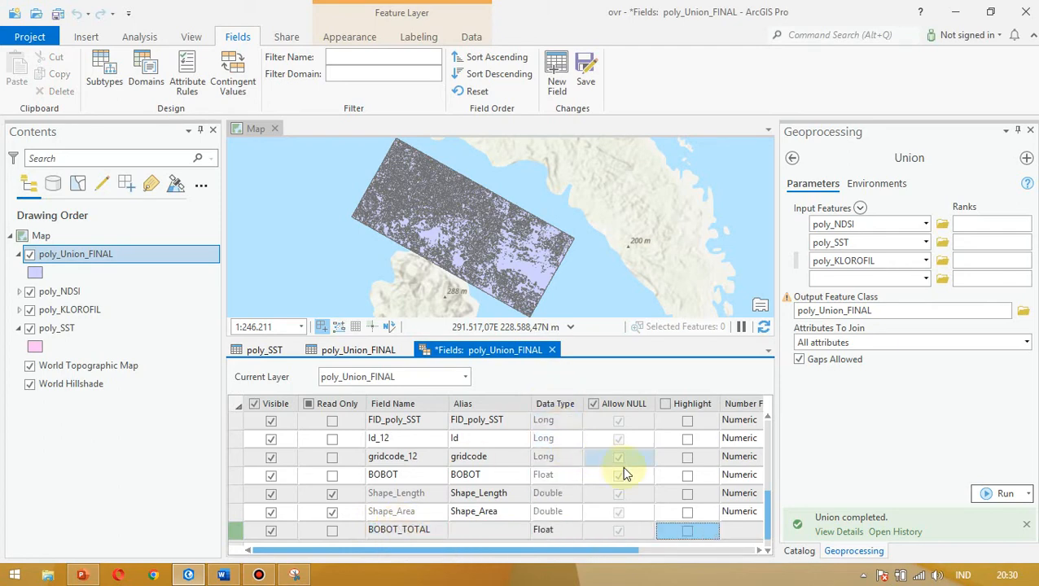
- Set the number format of the BOBOT_TOTAL field to the Numeric category
click(754, 531)
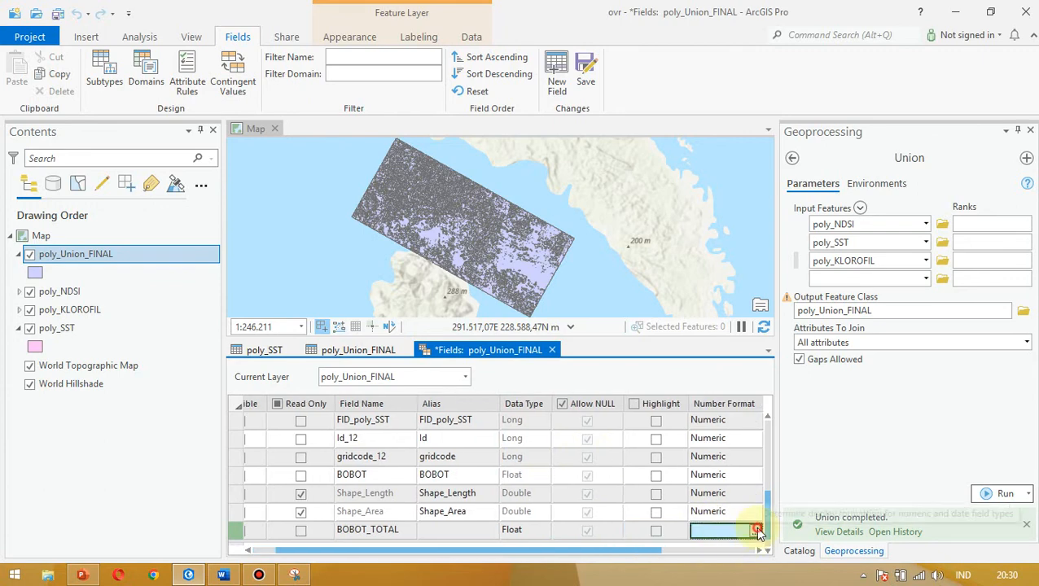
click(755, 531)
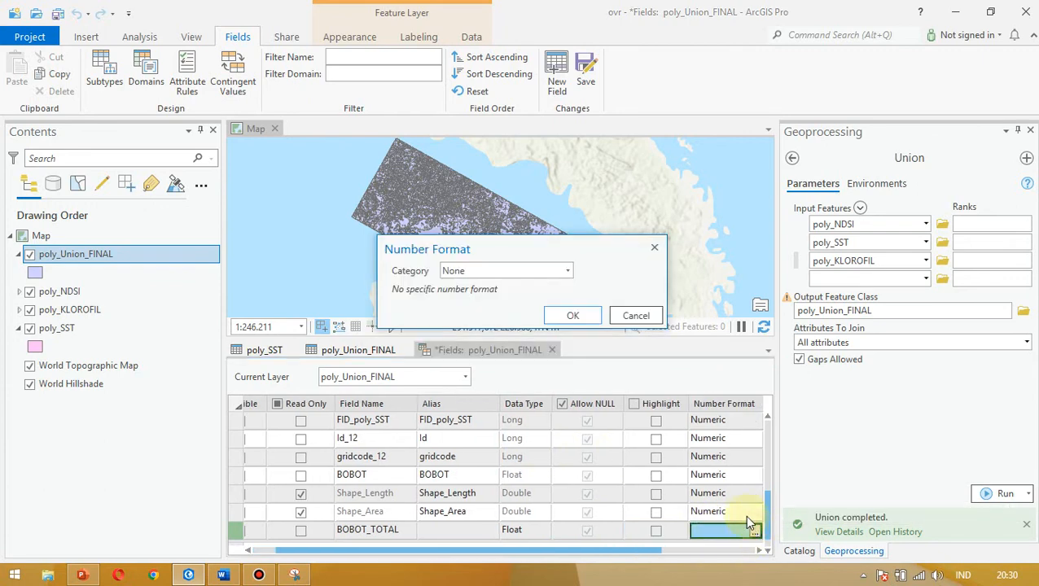
click(566, 274)
click(503, 327)
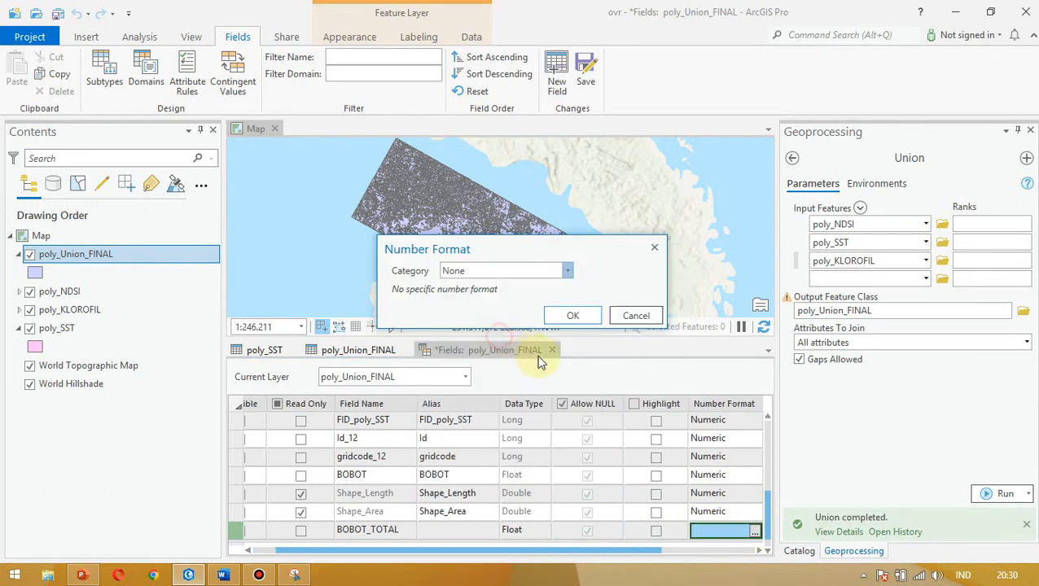
click(568, 519)
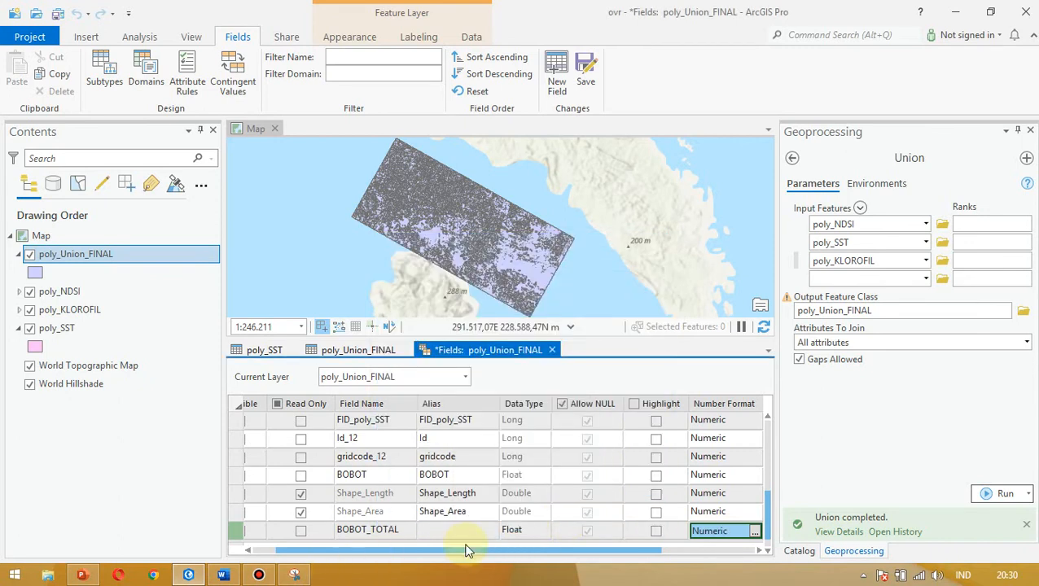
- Save the field changes to poly_Union_FINAL and close its fields view and the poly_SST table
click(707, 554)
click(585, 82)
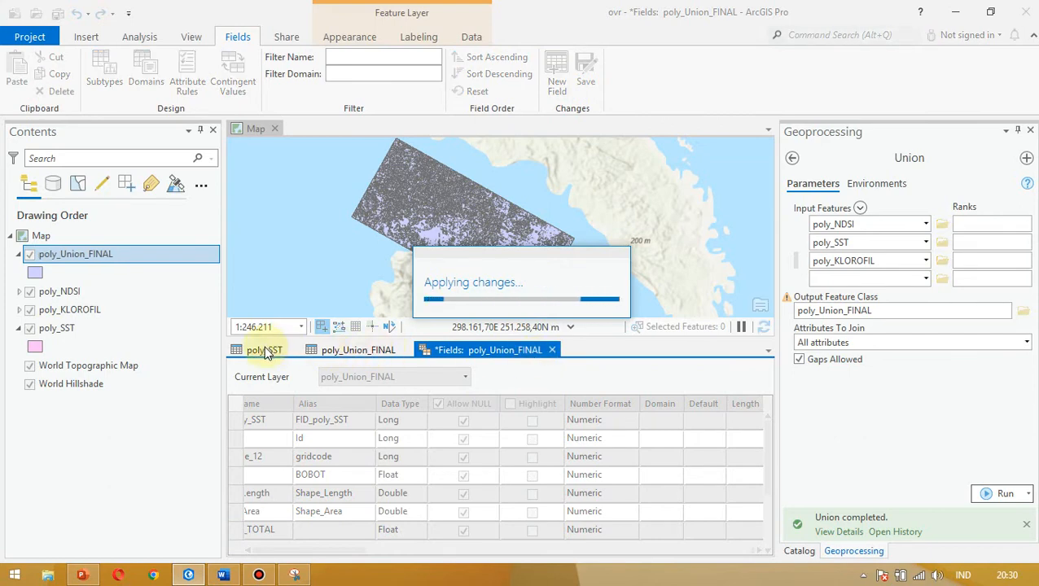
click(544, 350)
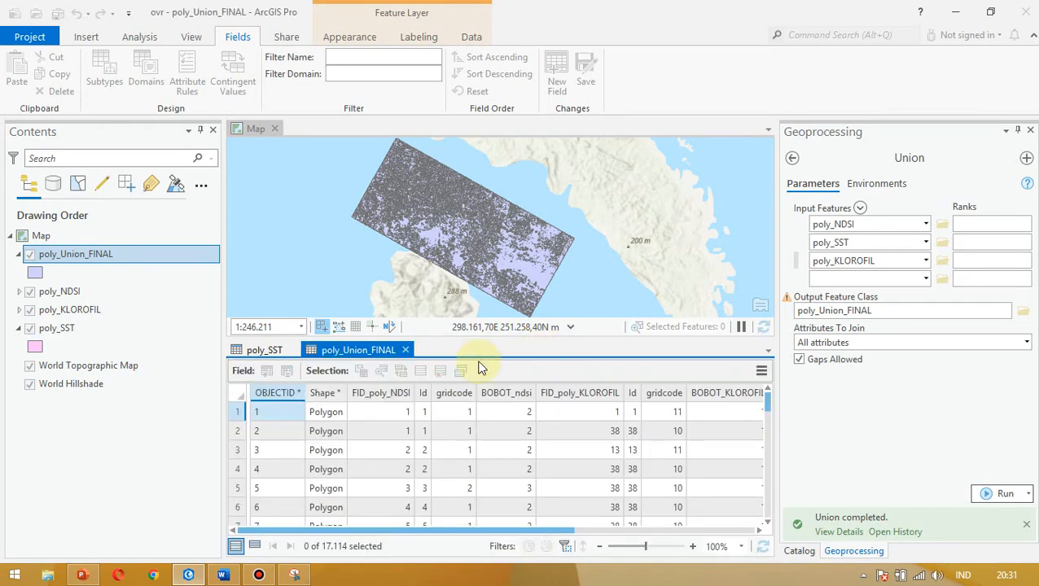
click(273, 351)
click(293, 351)
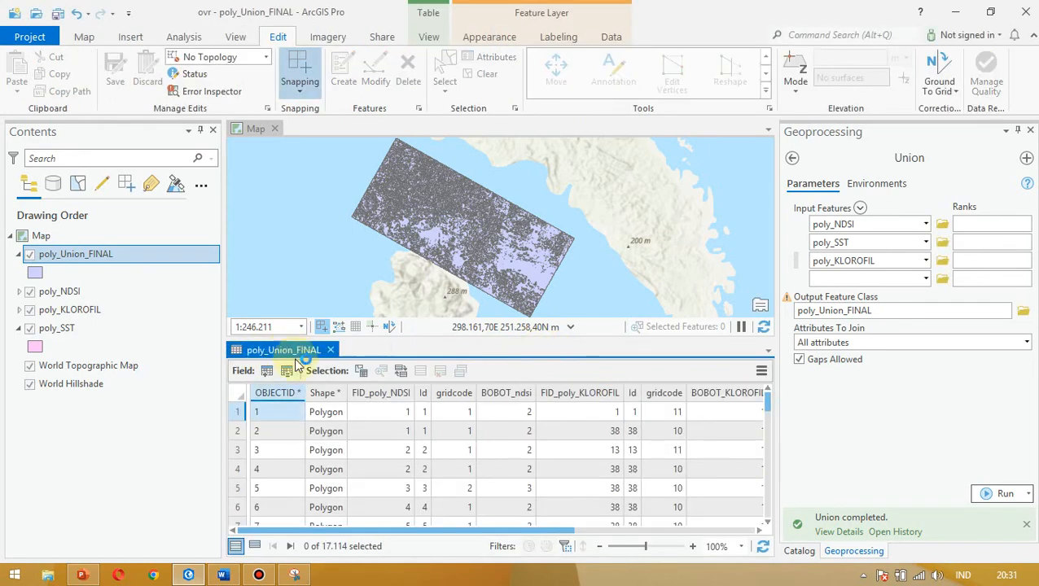
- Calculate BOBOT_TOTAL for all rows of poly_Union_FINAL as !BOBOT_ndsi! + !BOBOT_KLOROFIL! + !BOBOT!
drag(519, 533, 766, 537)
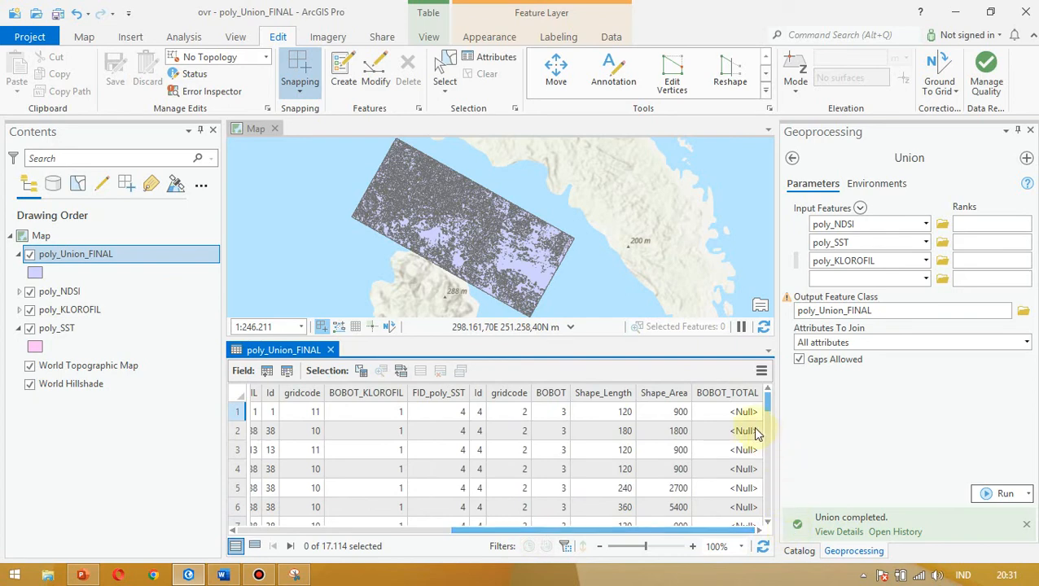
key(ctrl+a)
right_click(721, 399)
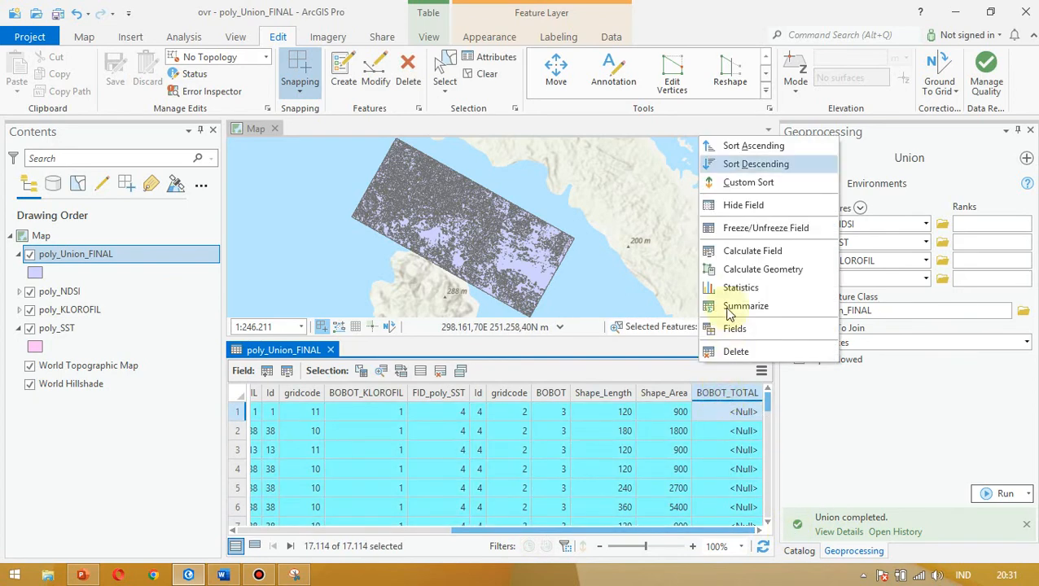
click(734, 250)
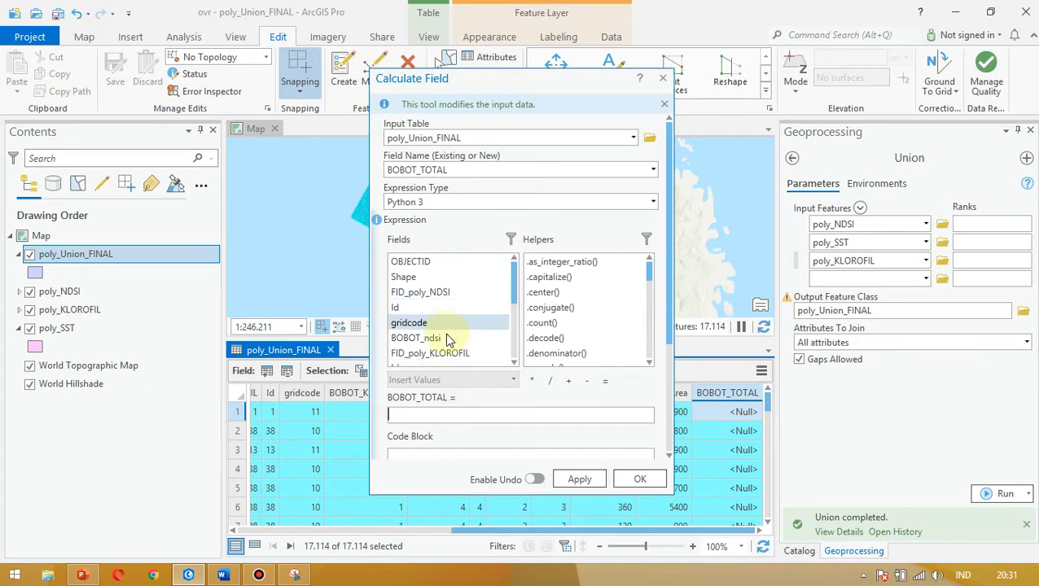
click(444, 339)
double_click(444, 339)
click(568, 380)
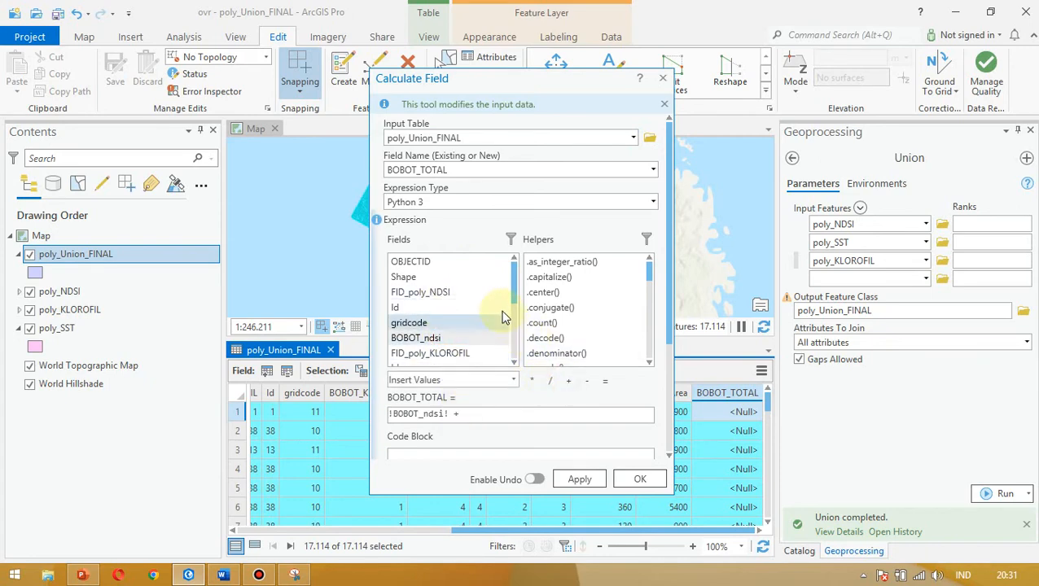
drag(513, 285, 516, 317)
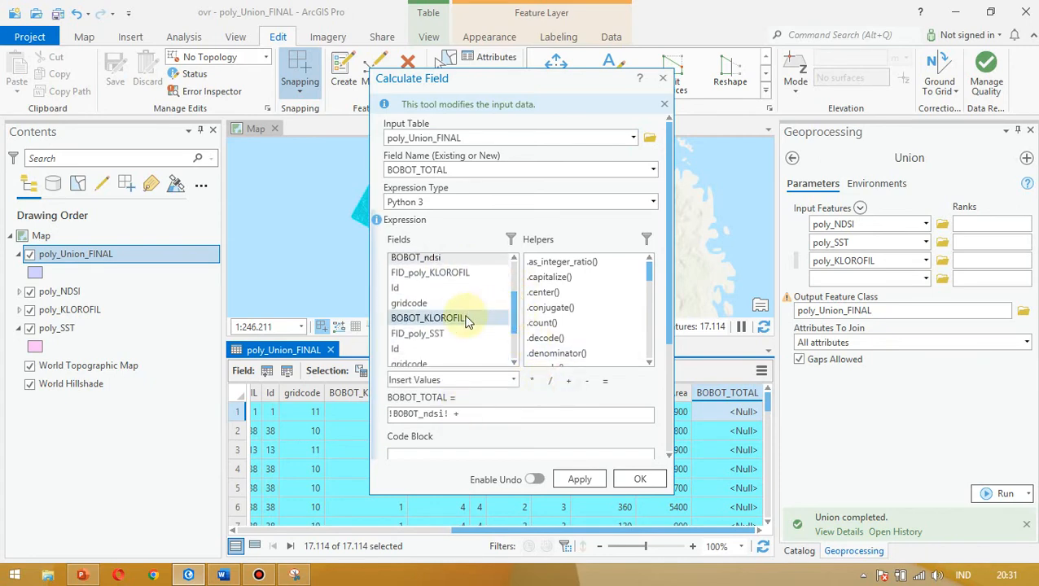
double_click(430, 321)
click(568, 380)
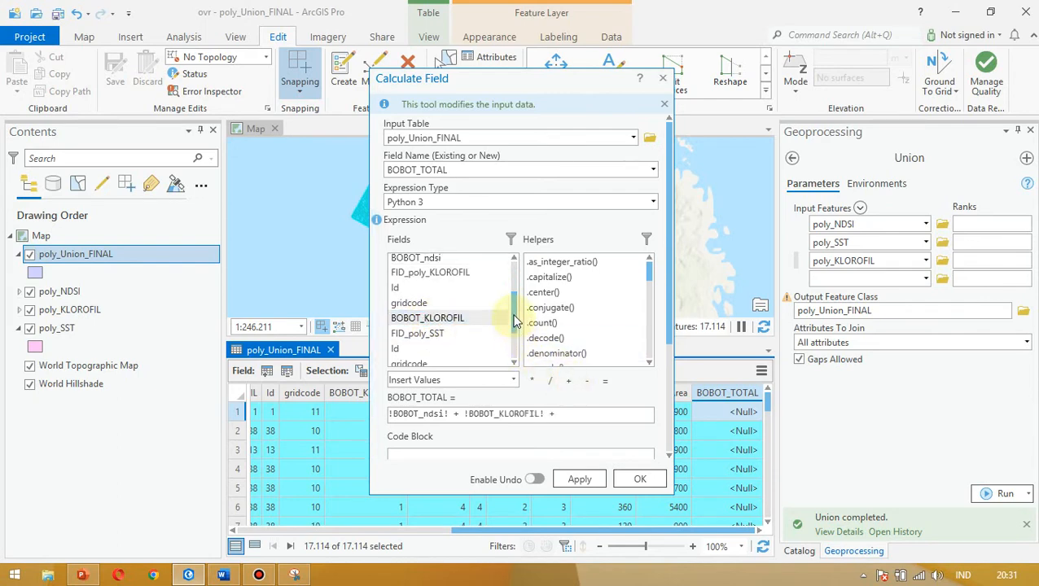
scroll(514, 321, down, 2)
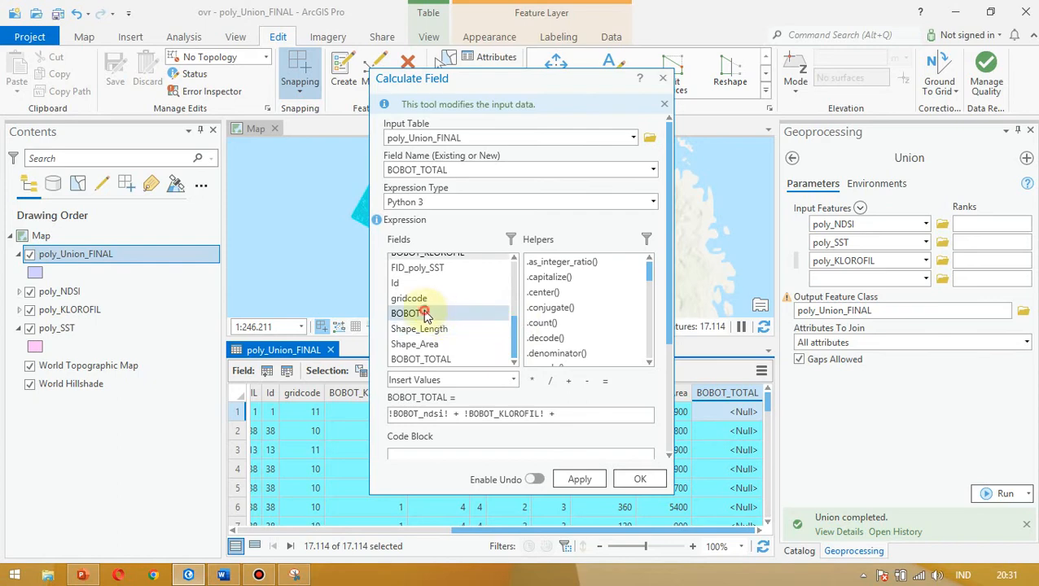
double_click(424, 316)
click(639, 480)
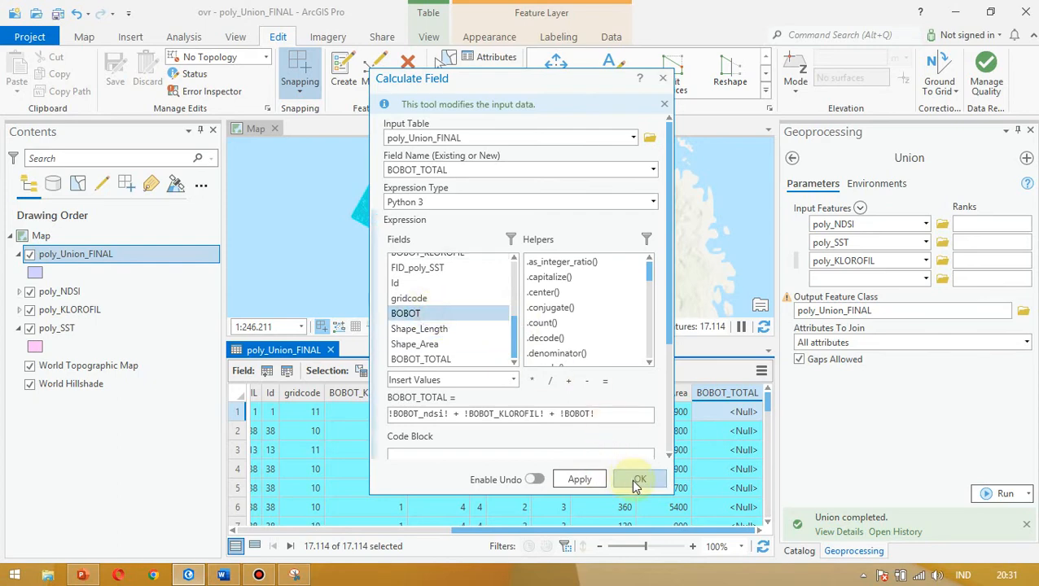
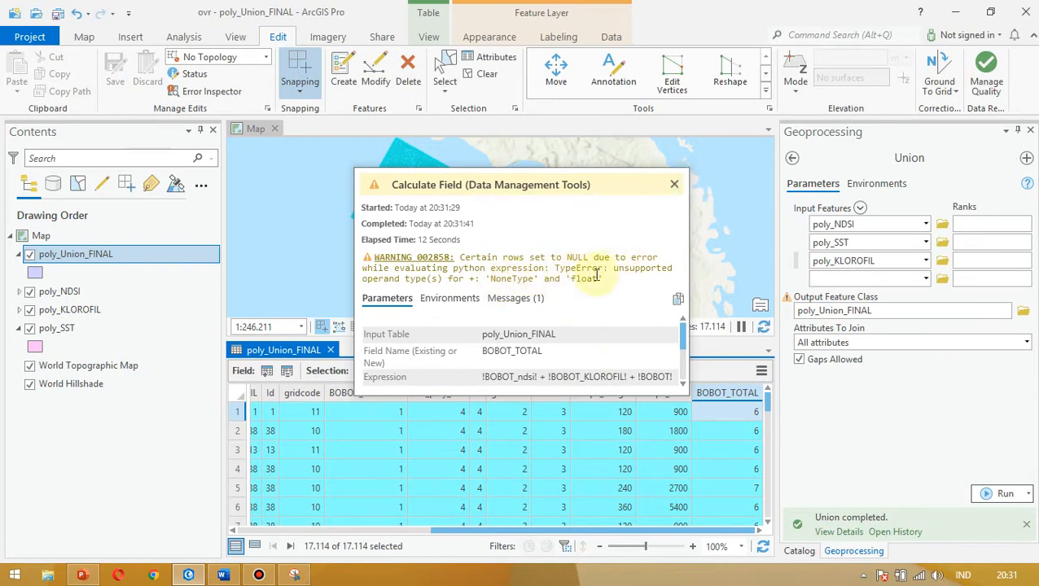
click(675, 184)
- Sort the poly_Union_FINAL table by BOBOT_TOTAL in descending order and clear the selection
drag(767, 405, 764, 379)
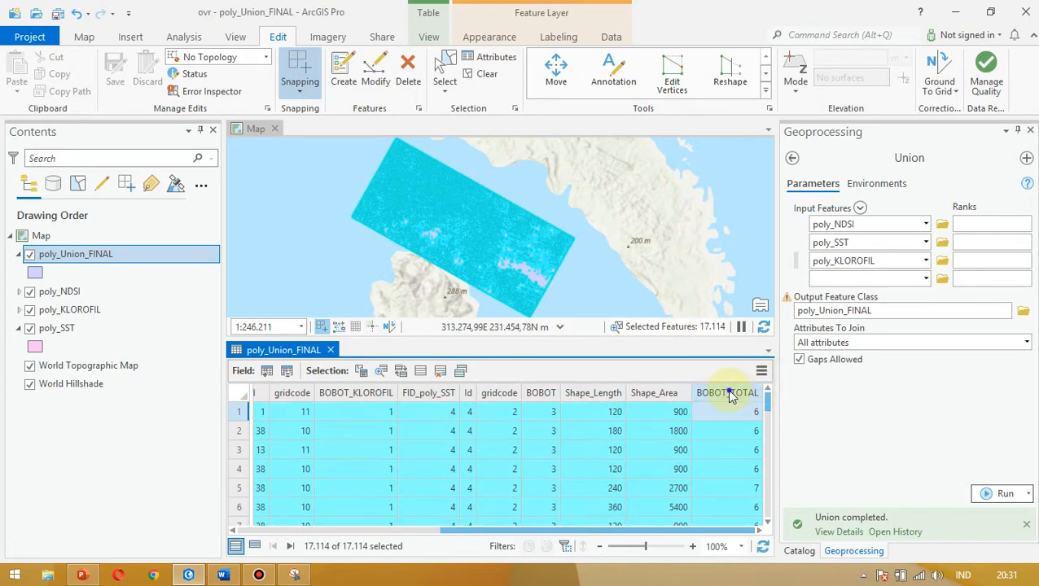
right_click(731, 392)
click(749, 305)
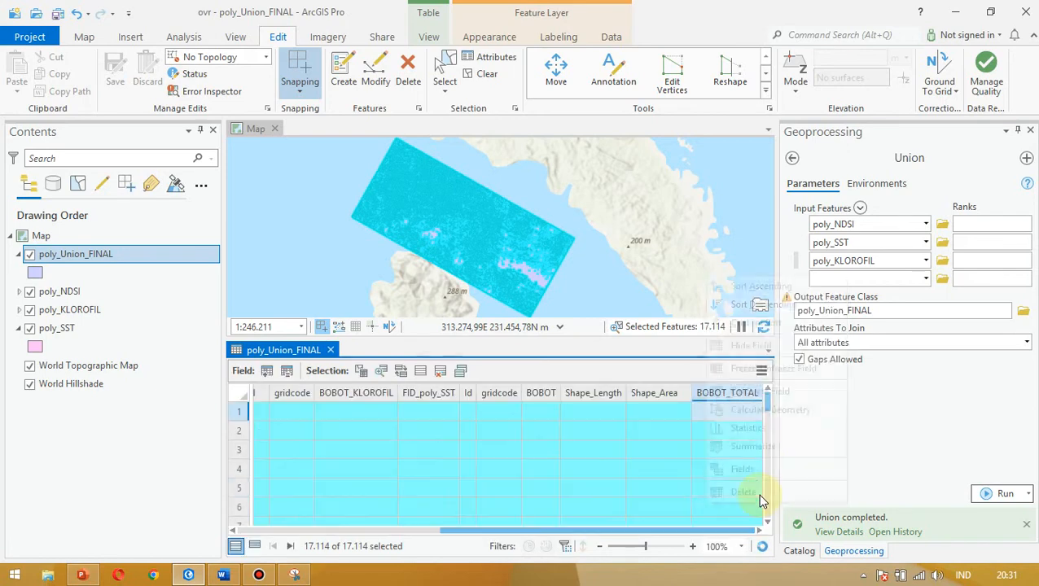
click(738, 411)
double_click(739, 411)
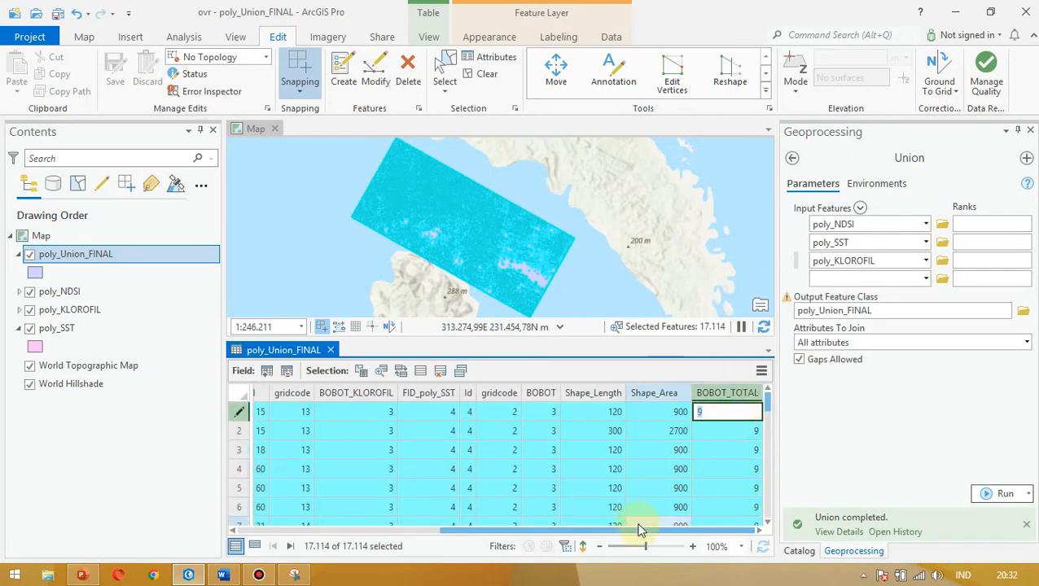
click(626, 508)
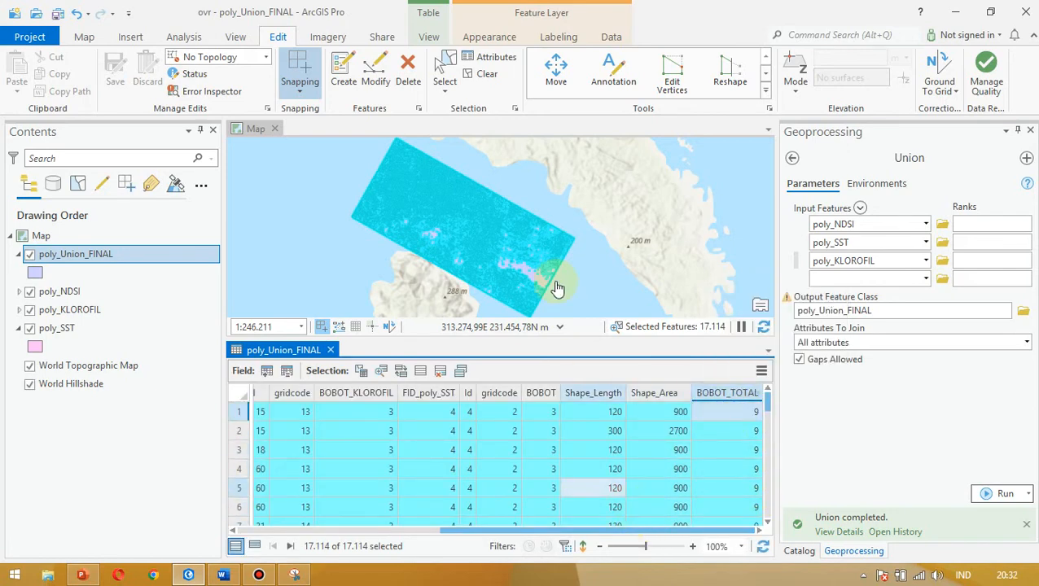
click(480, 73)
mouse_move(622, 531)
mouse_down()
mouse_move(371, 532)
mouse_move(606, 532)
mouse_up()
- Switch to the Word document and add a "KESESUAIAN:" heading below the BOBOT list
key(alt+Tab)
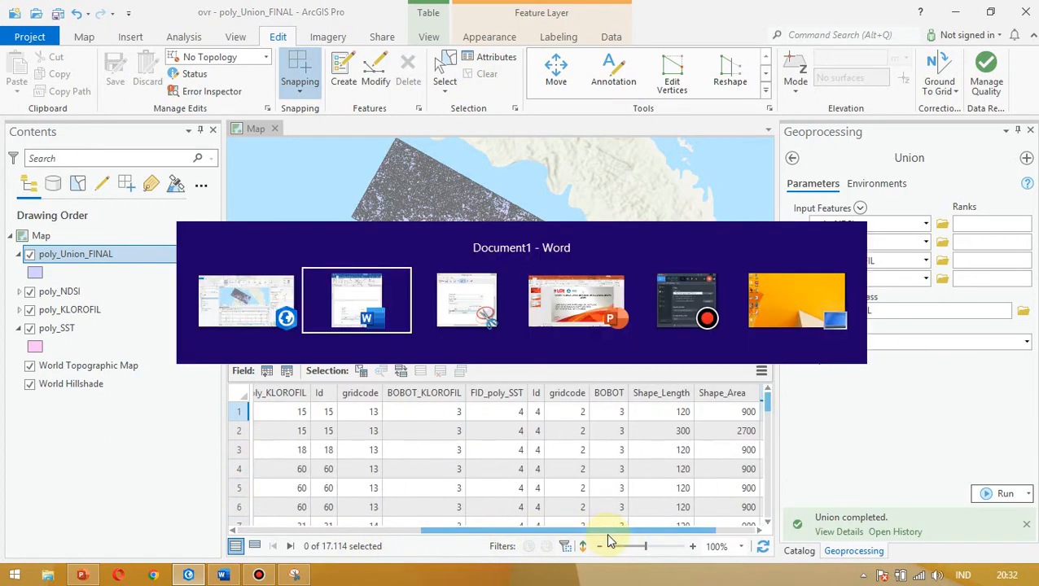
scroll(733, 405, up, 10)
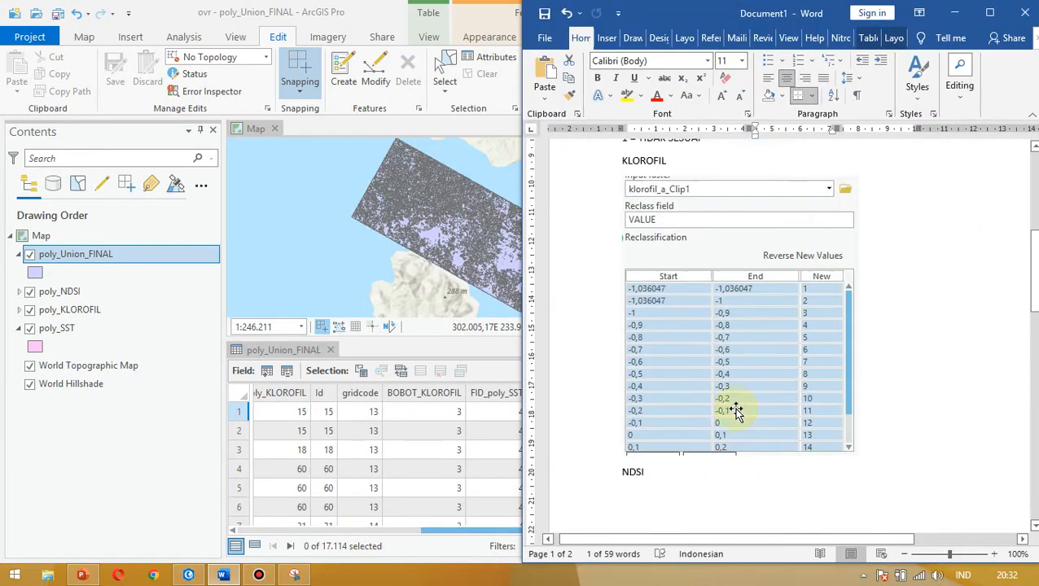
click(738, 364)
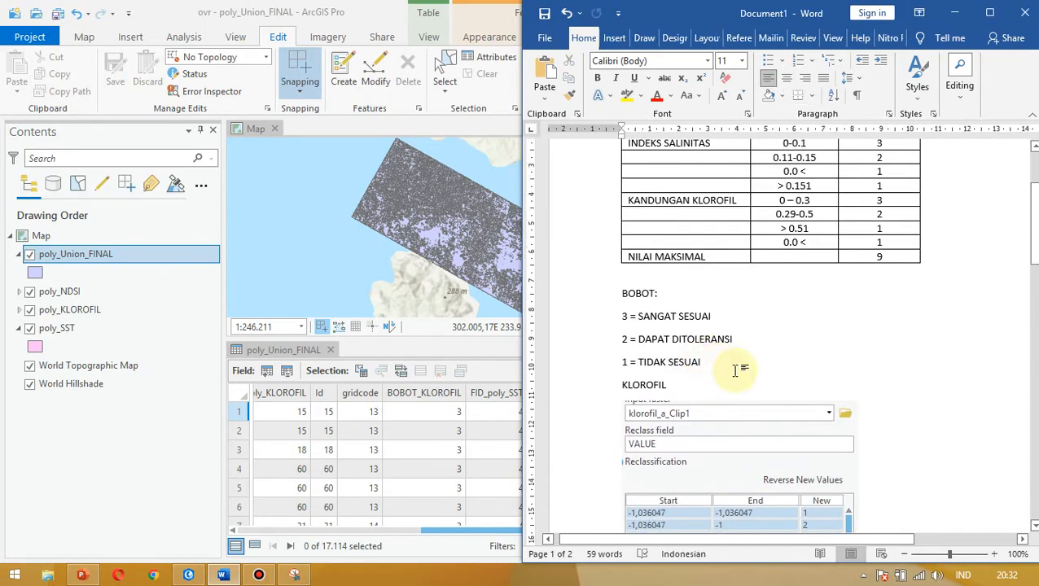
key(Return)
key(Return)
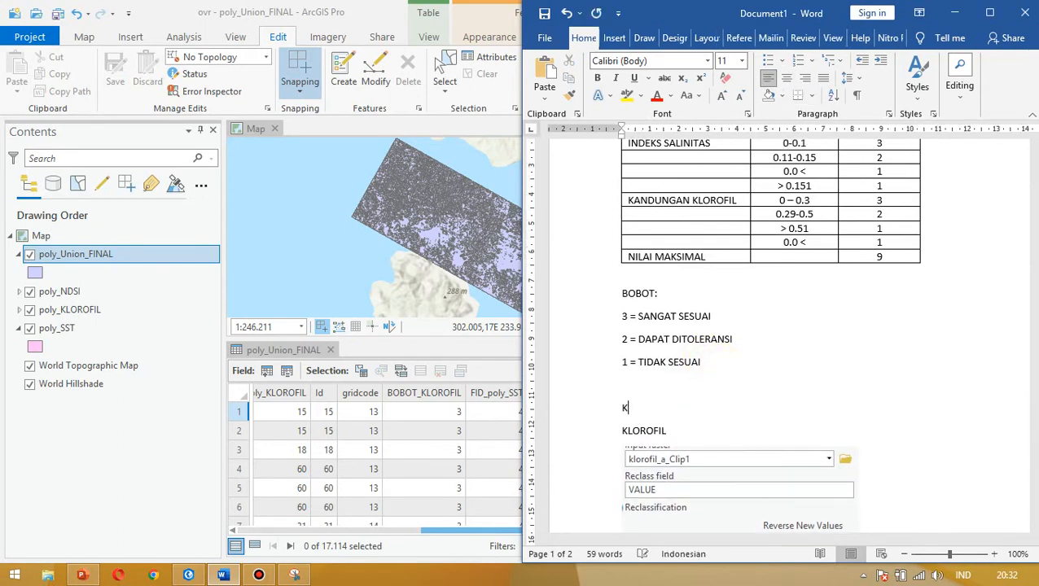
text(KESESUAIAN:)
key(Return)
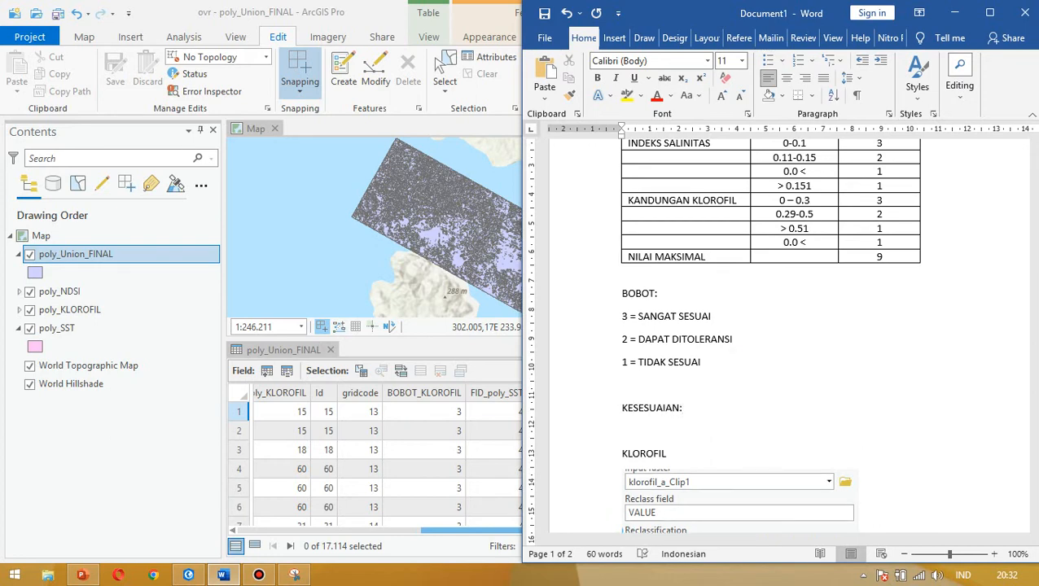
- List the suitability classes under KESESUAIAN: "6-9: SANGAT SESUAI", "3-5: KURANG SESUAI" and "1-3: TIDAK SESUAI"
scroll(751, 369, up, 2)
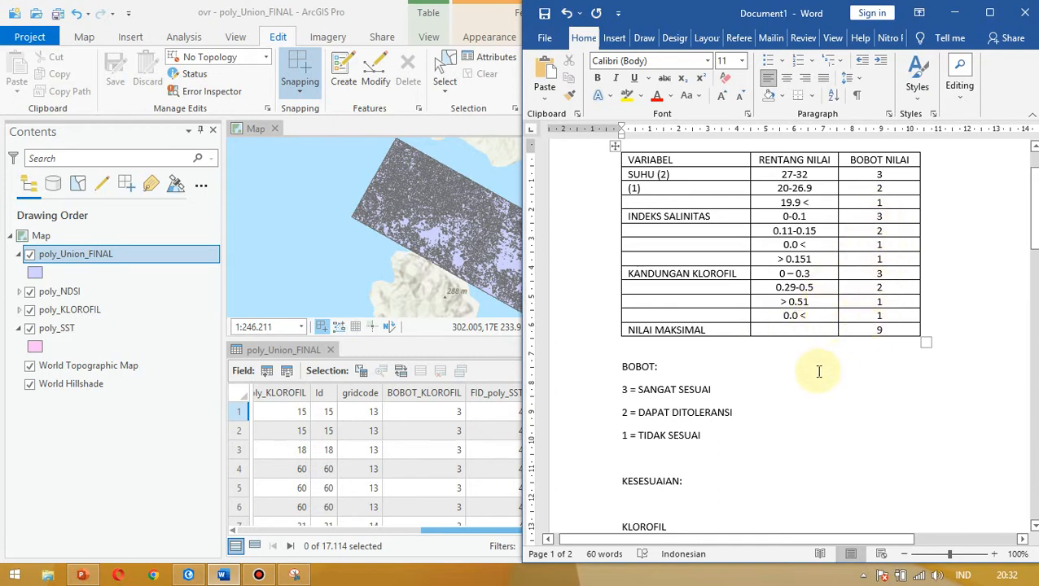
scroll(766, 409, down, 2)
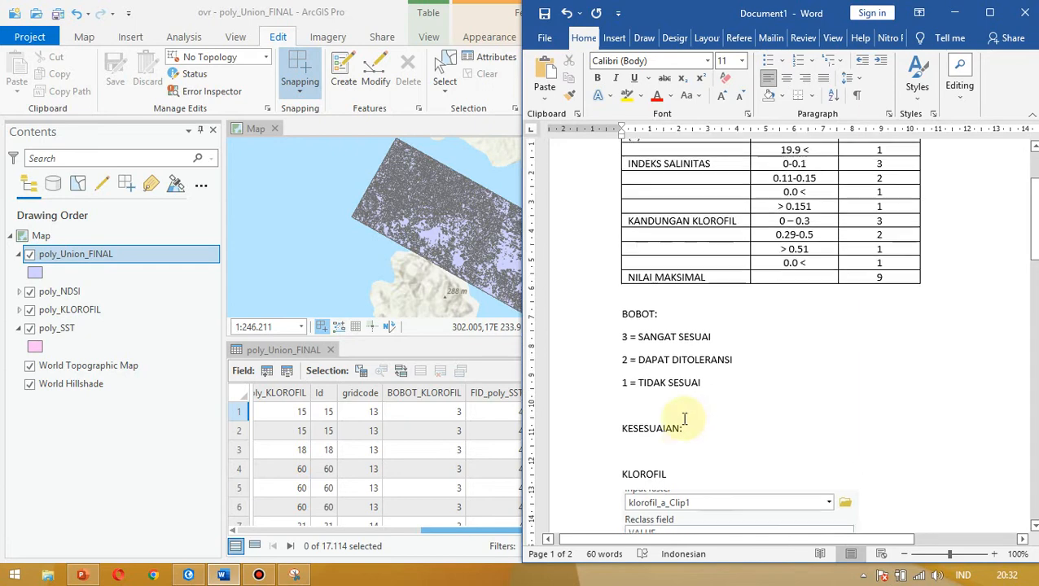
text(6)
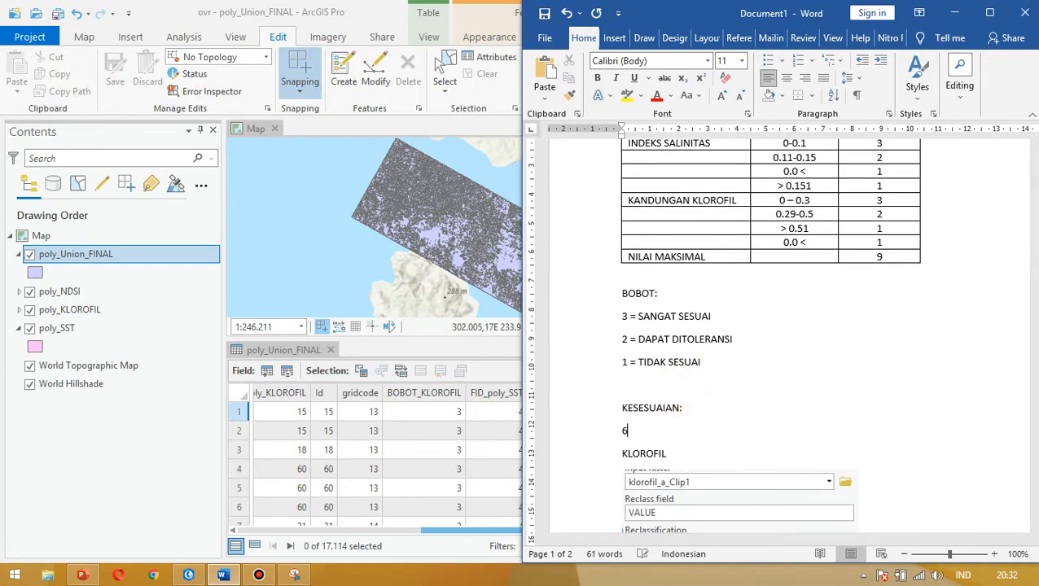
text(-9: SANGAT SESUAI)
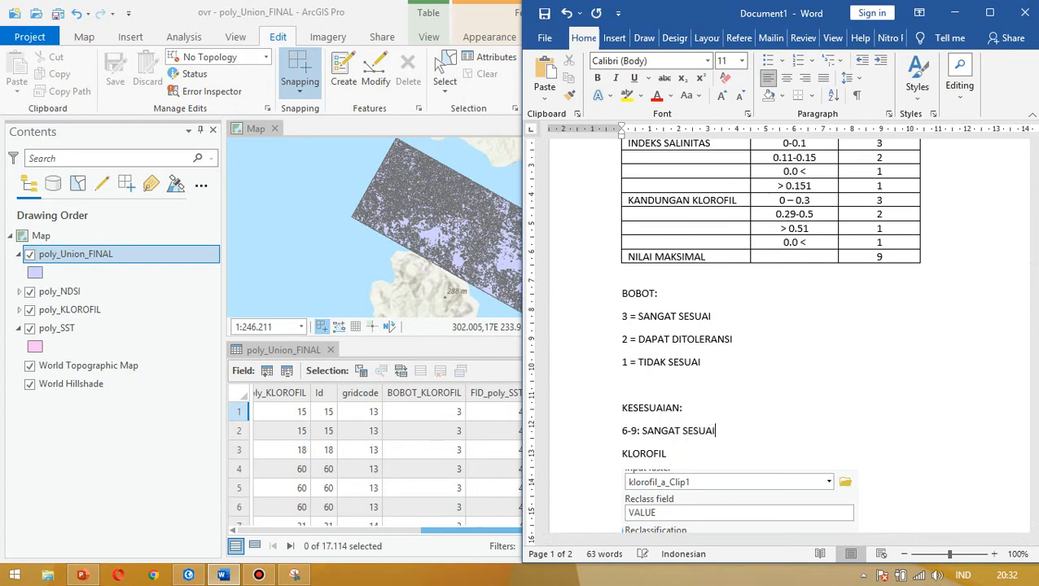
key(Return)
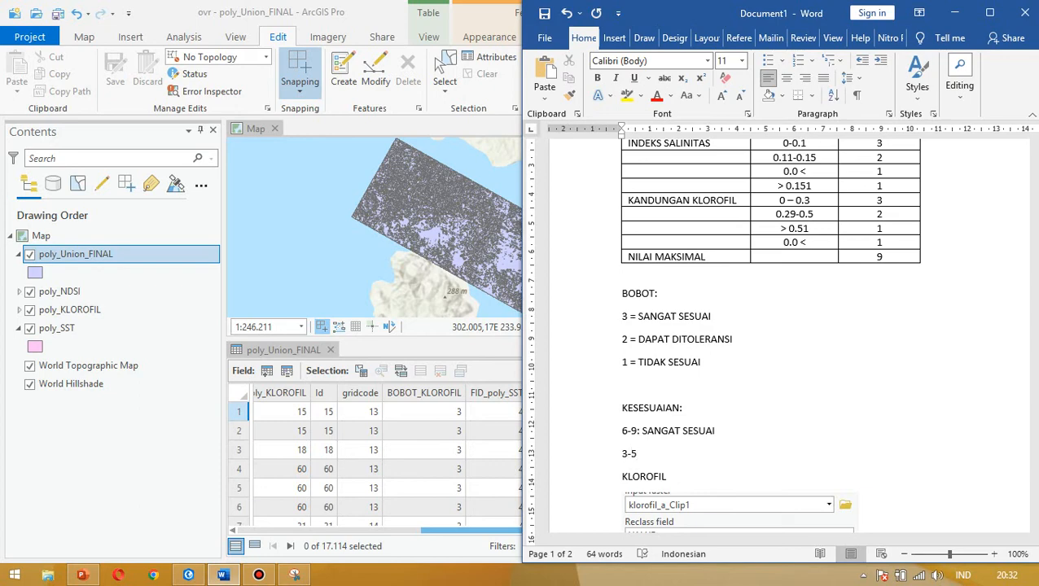
key(Up)
text(KURANG SESUAI)
key(Return)
key(Tab)
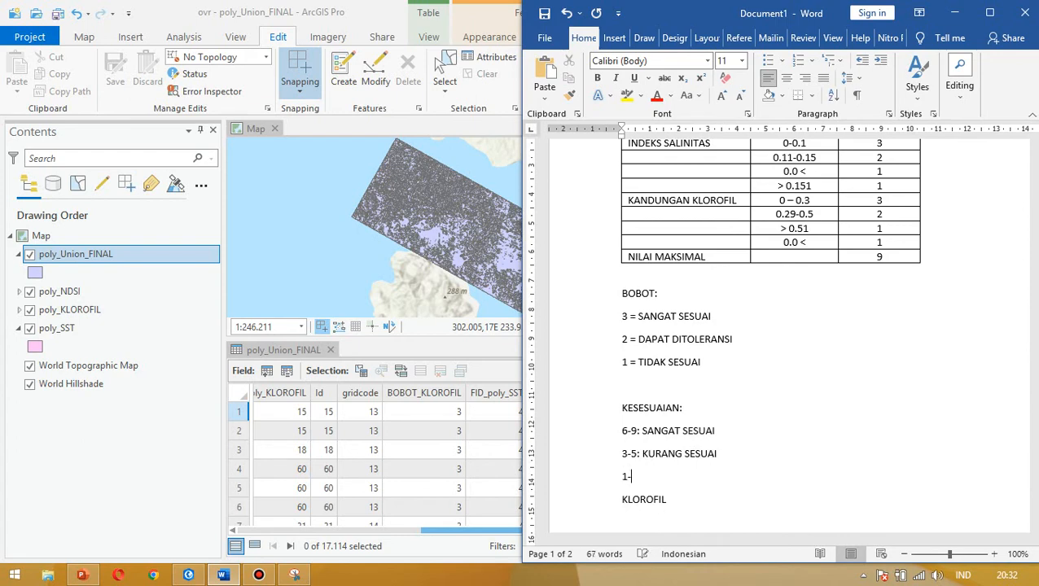
text(1-3: TIDAK SESUAI)
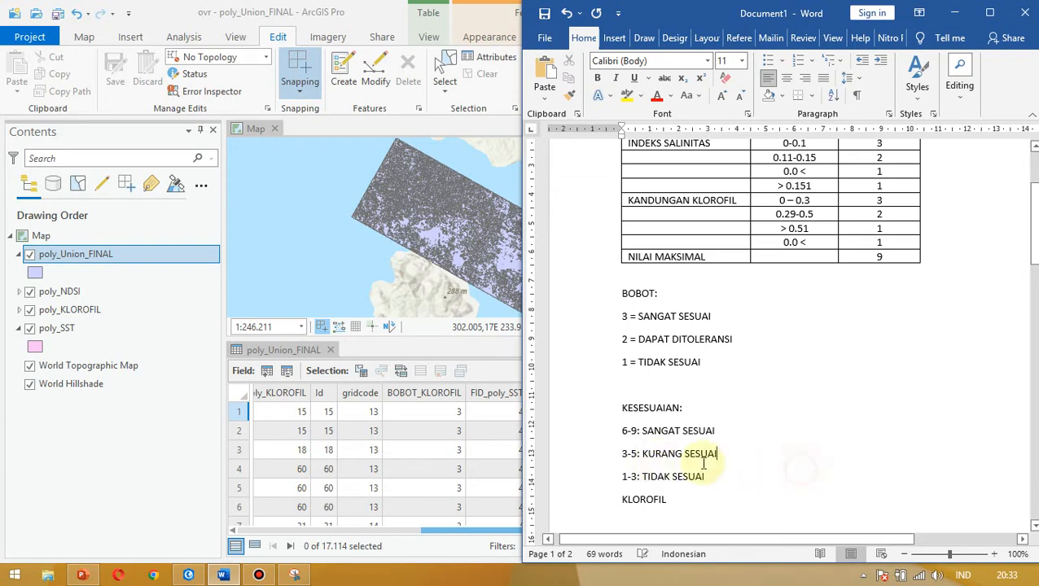
- Switch back to ArcGIS Pro and add a new field named KESESUAIAN to the poly_Union_FINAL table
click(175, 444)
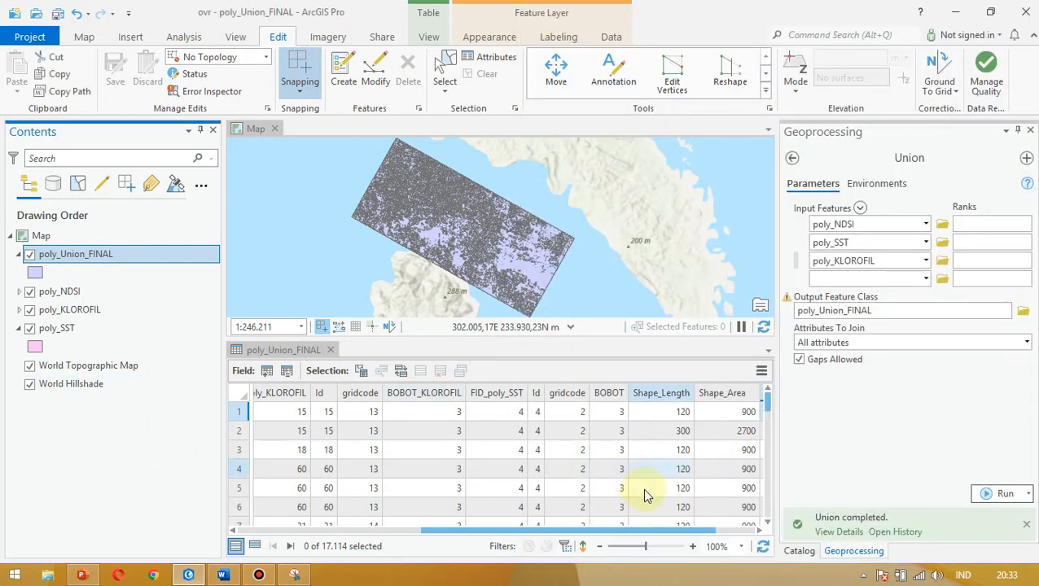
click(680, 534)
drag(794, 539, 795, 537)
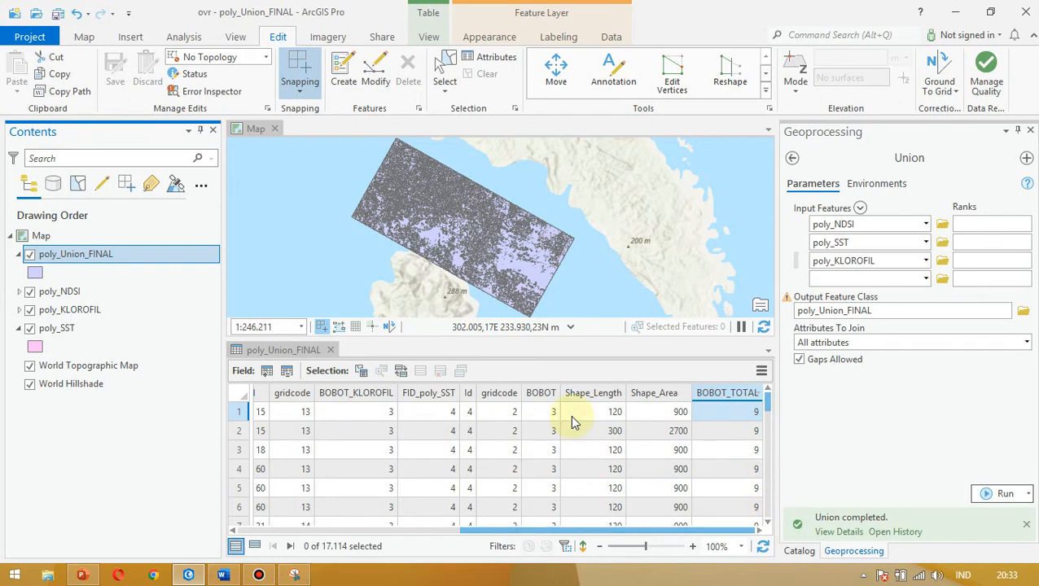
click(364, 376)
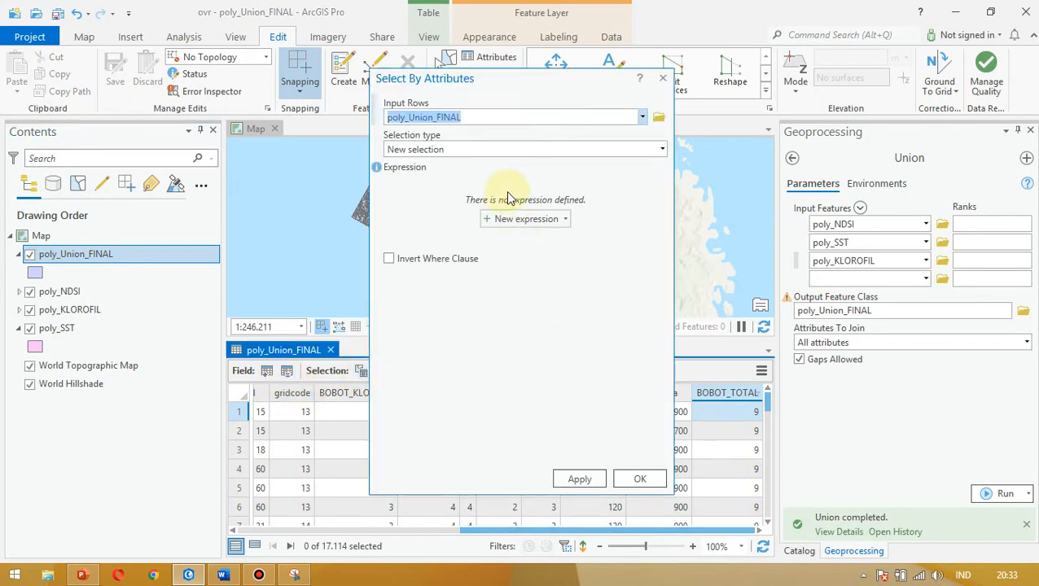
click(662, 82)
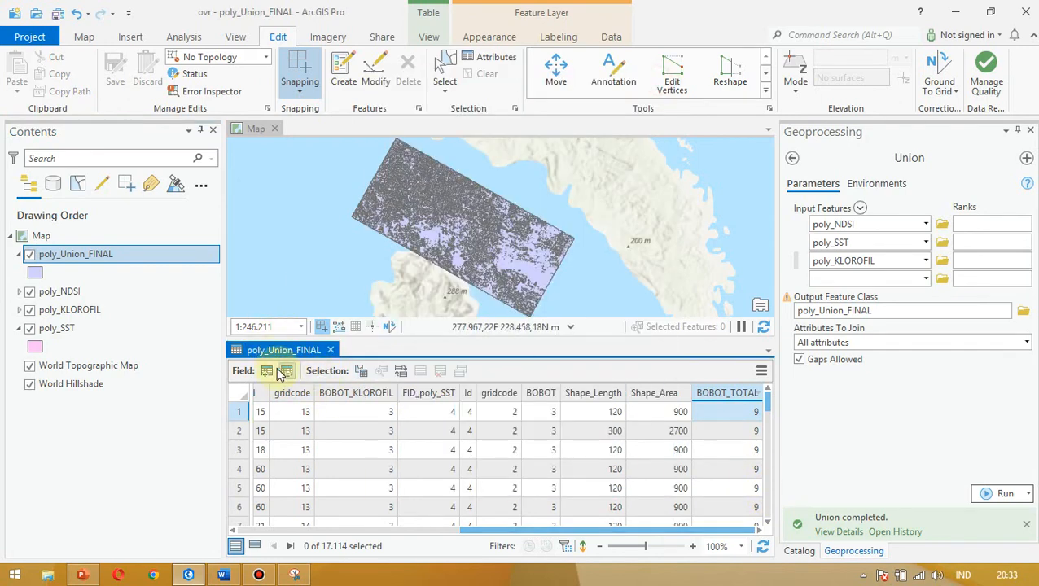
click(268, 371)
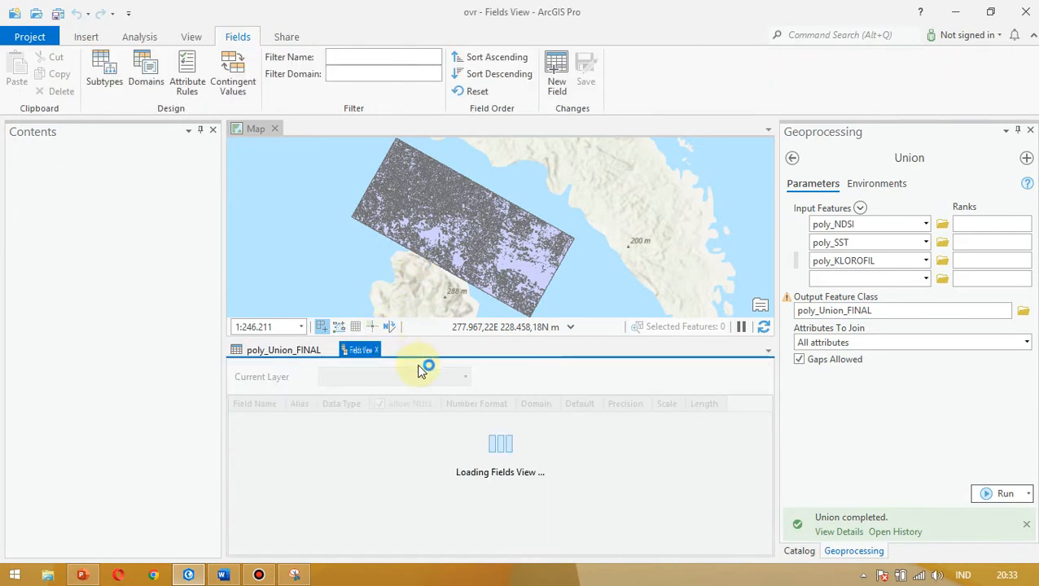
click(429, 534)
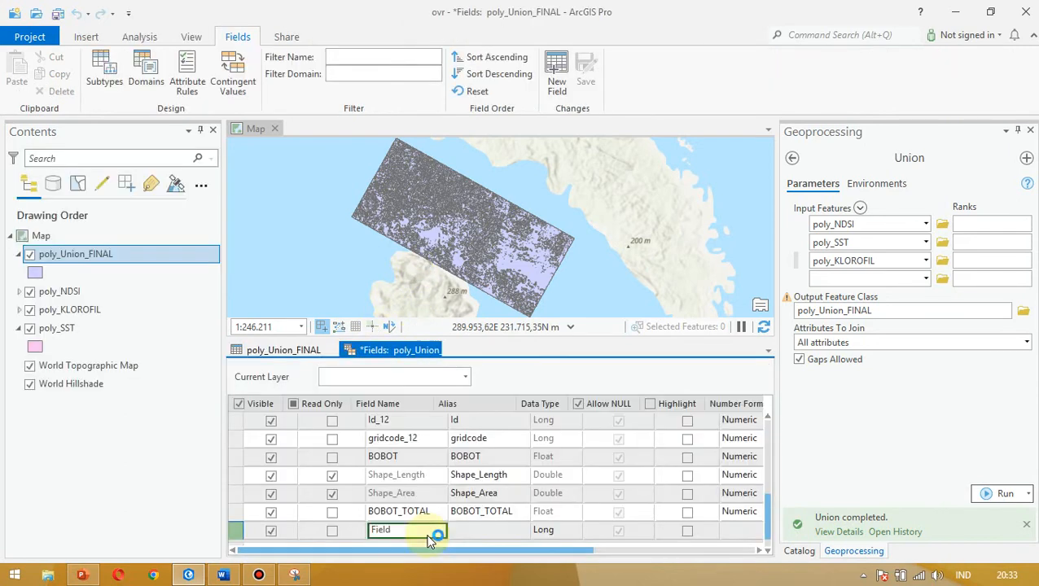
text(KESESUAIAN)
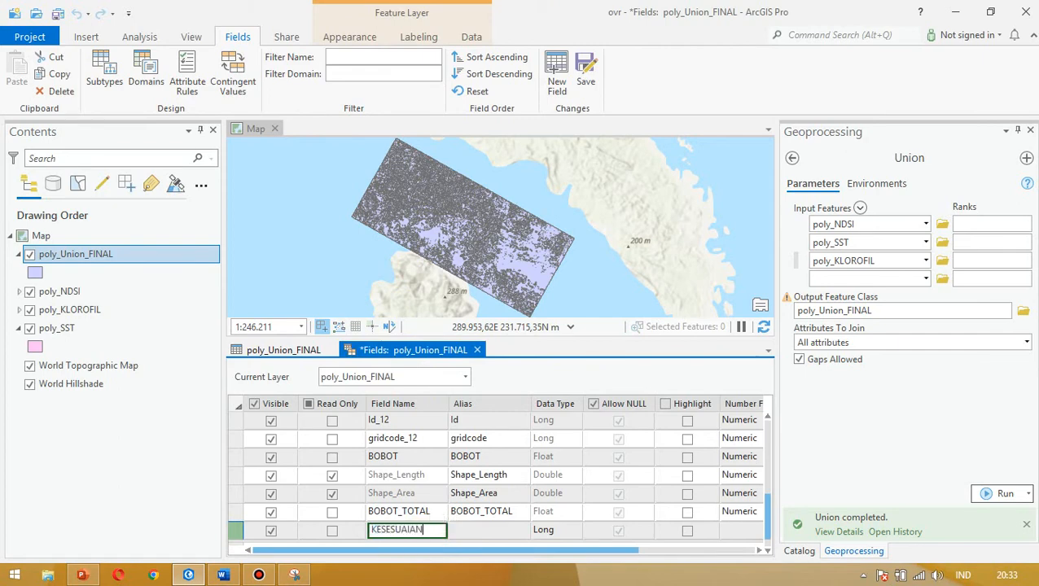
- Save the KESESUAIAN field with data type Long and close the Fields view
key(Tab)
key(Tab)
key(alt+Down)
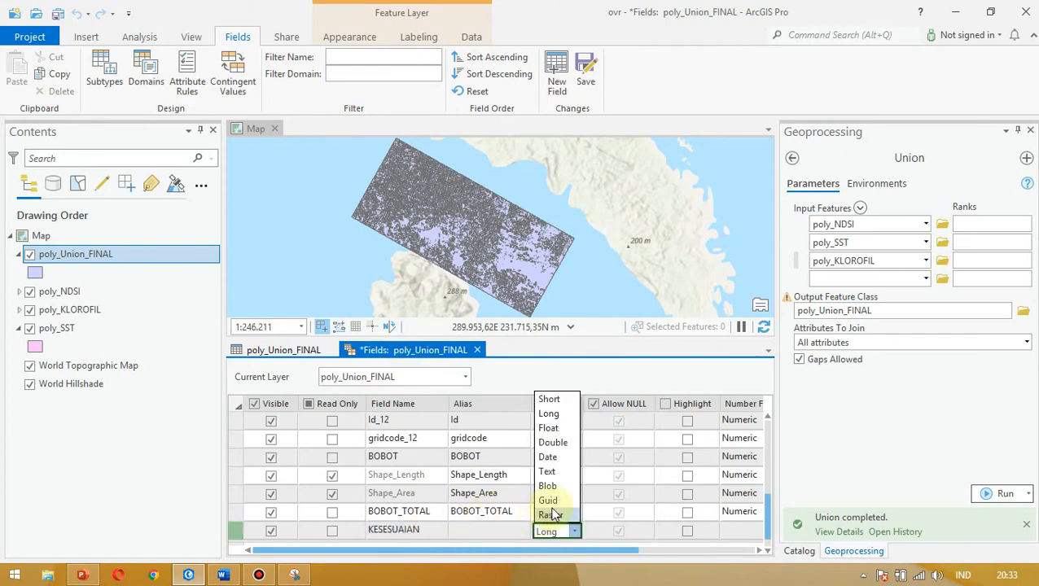
key(Escape)
click(575, 531)
key(Down)
key(Escape)
key(Tab)
key(Tab)
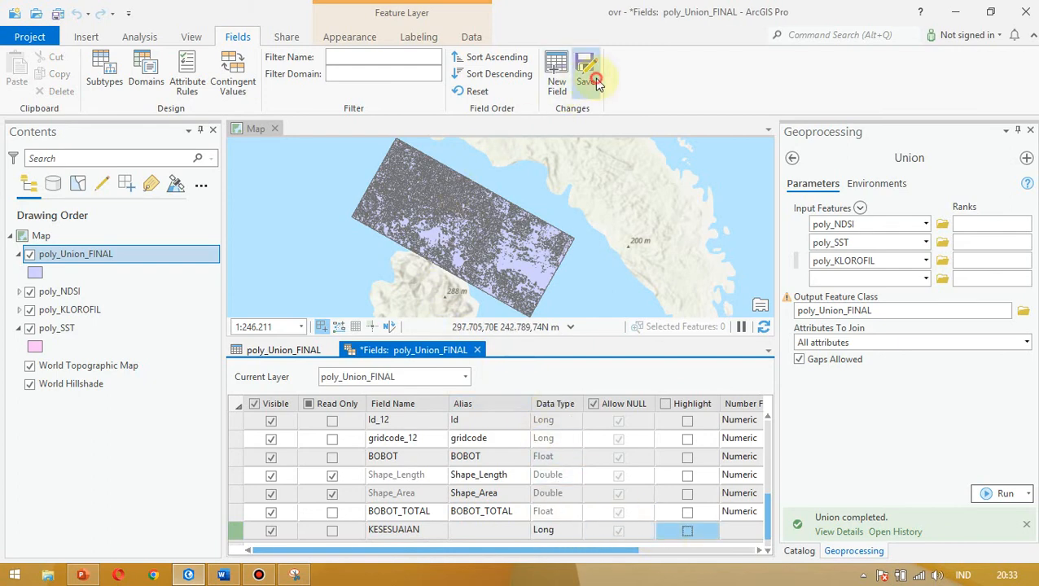
click(588, 78)
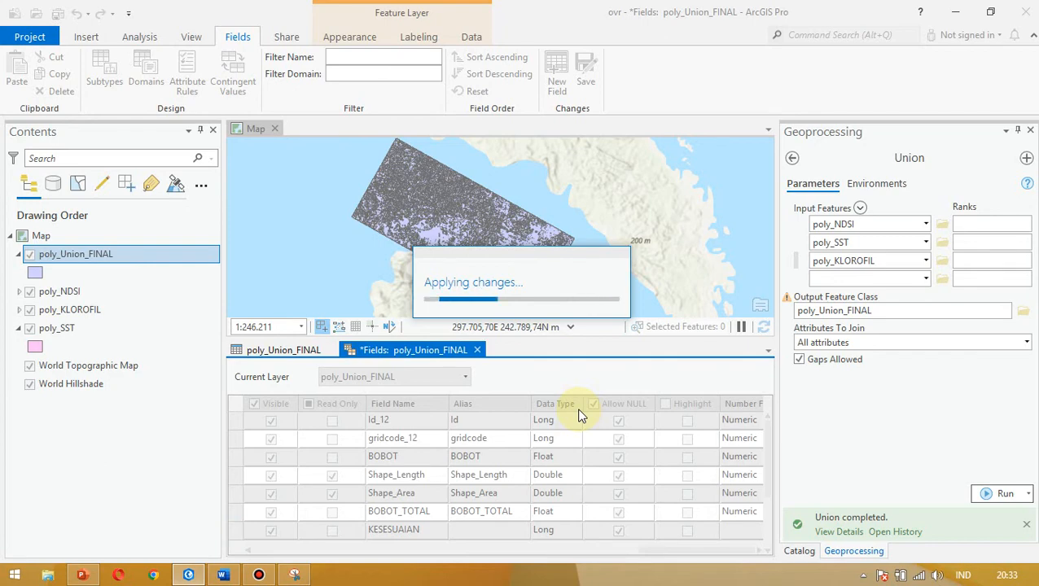
click(474, 351)
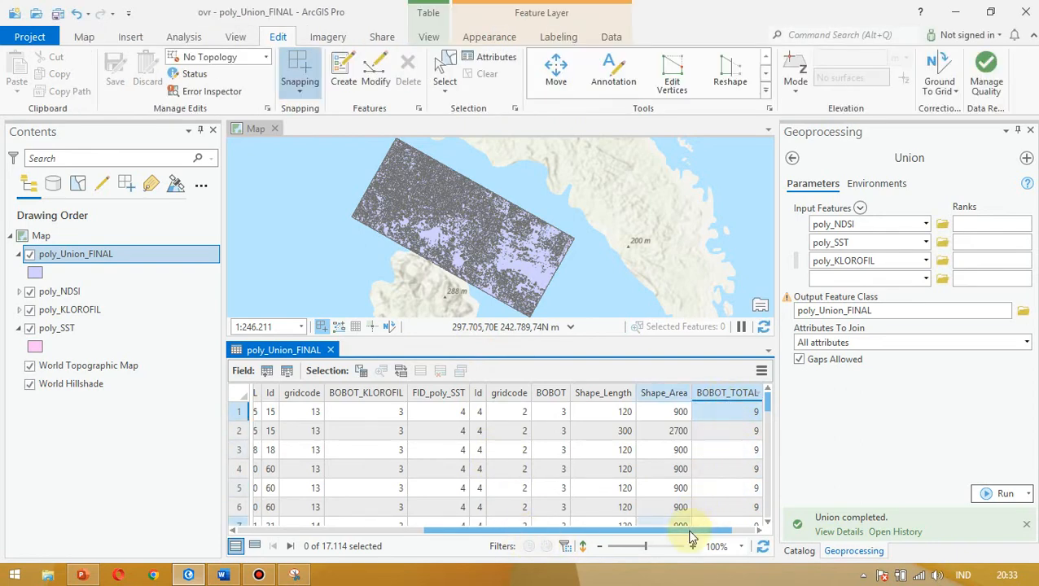
- Select the poly_Union_FINAL rows by attributes where BOBOT_TOTAL is greater than 6
drag(719, 530, 759, 530)
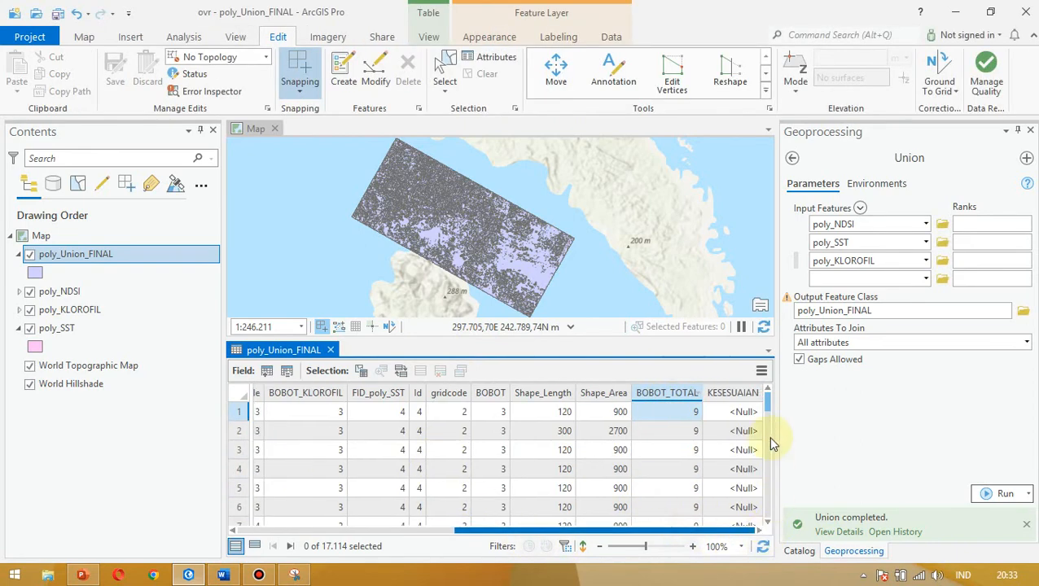
click(361, 371)
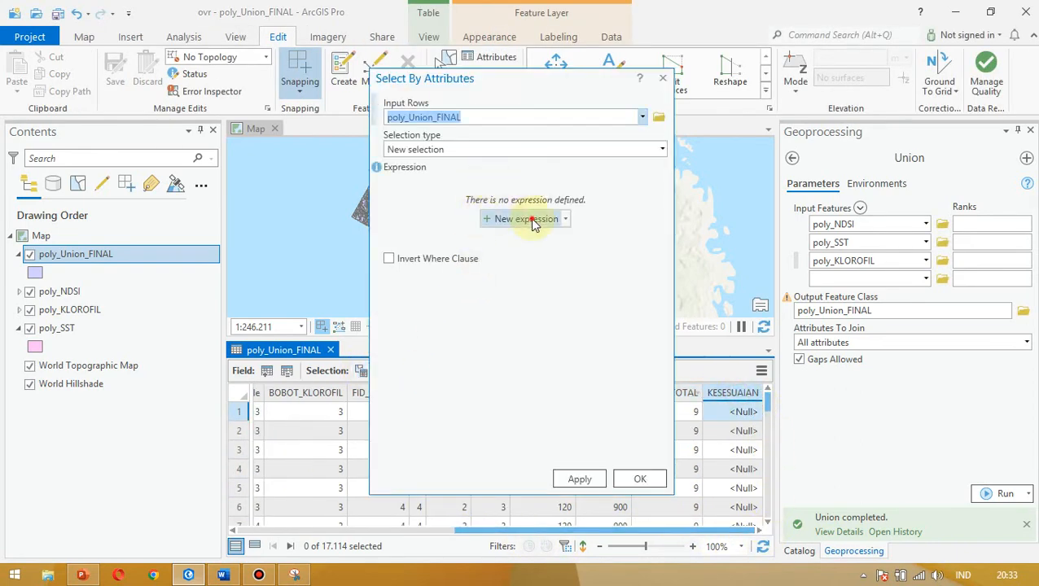
click(528, 218)
click(502, 238)
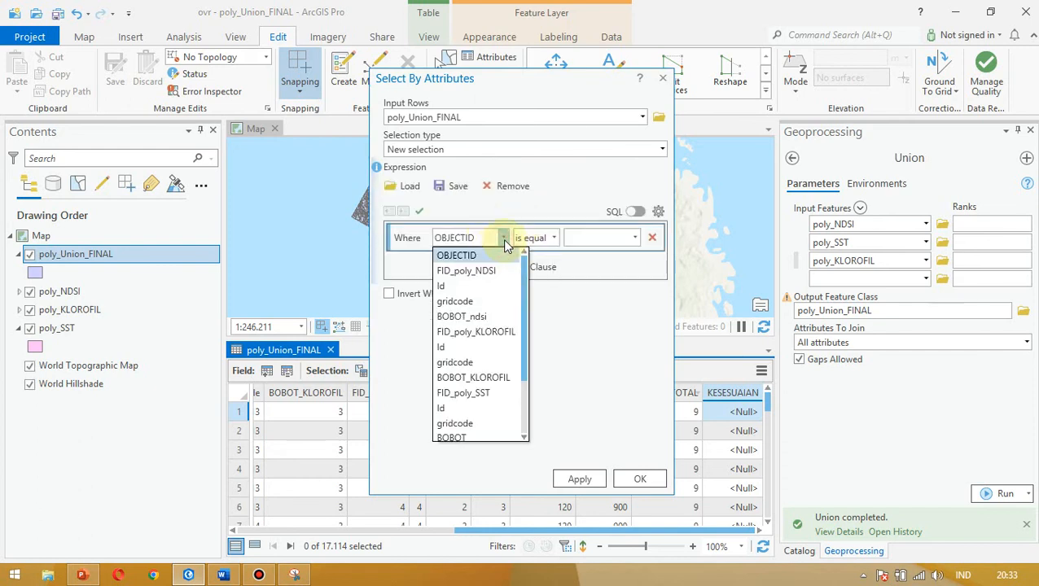
scroll(494, 395, down, 2)
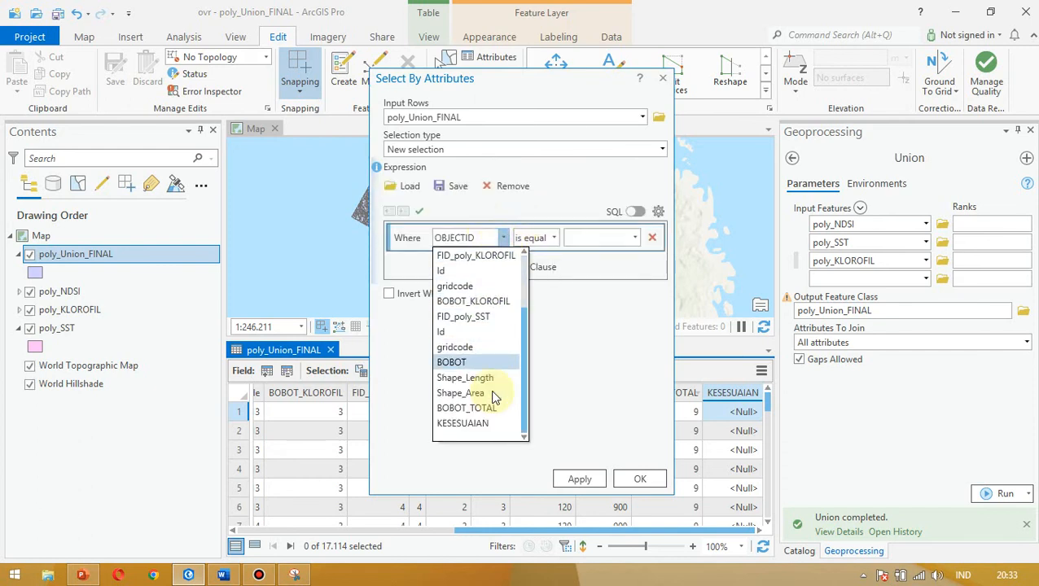
click(479, 408)
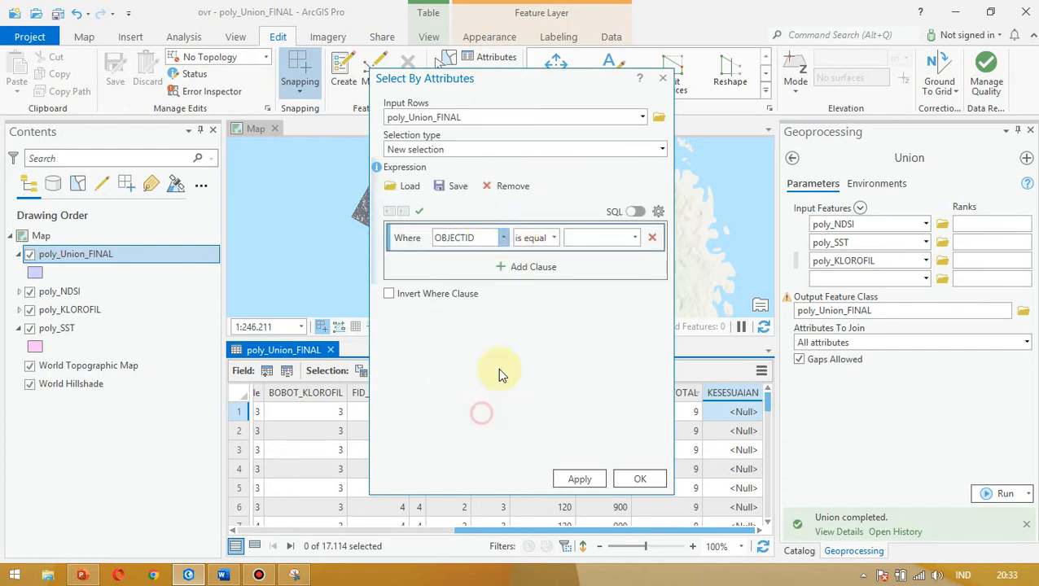
click(555, 237)
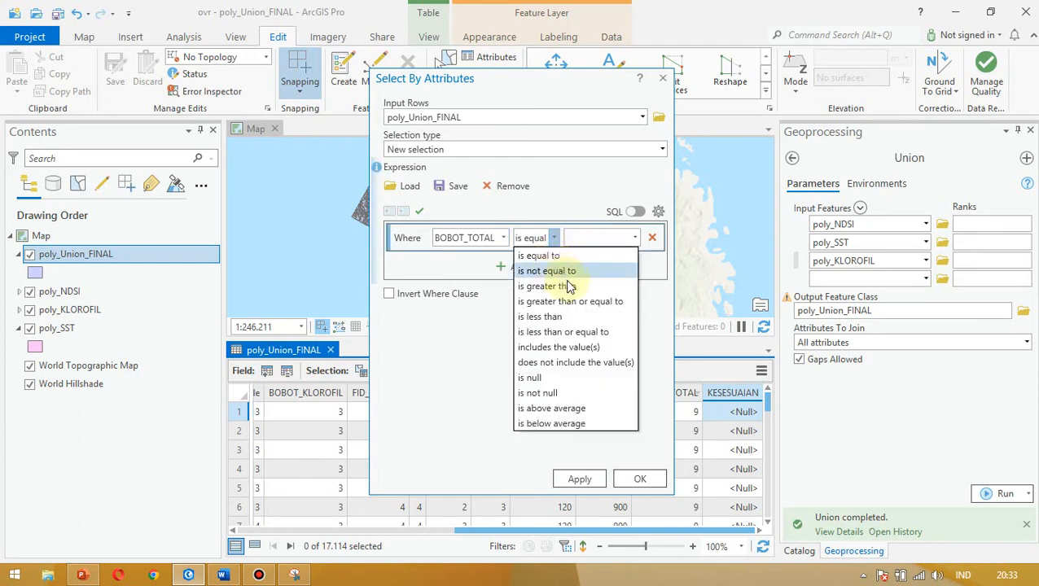
click(572, 285)
click(636, 237)
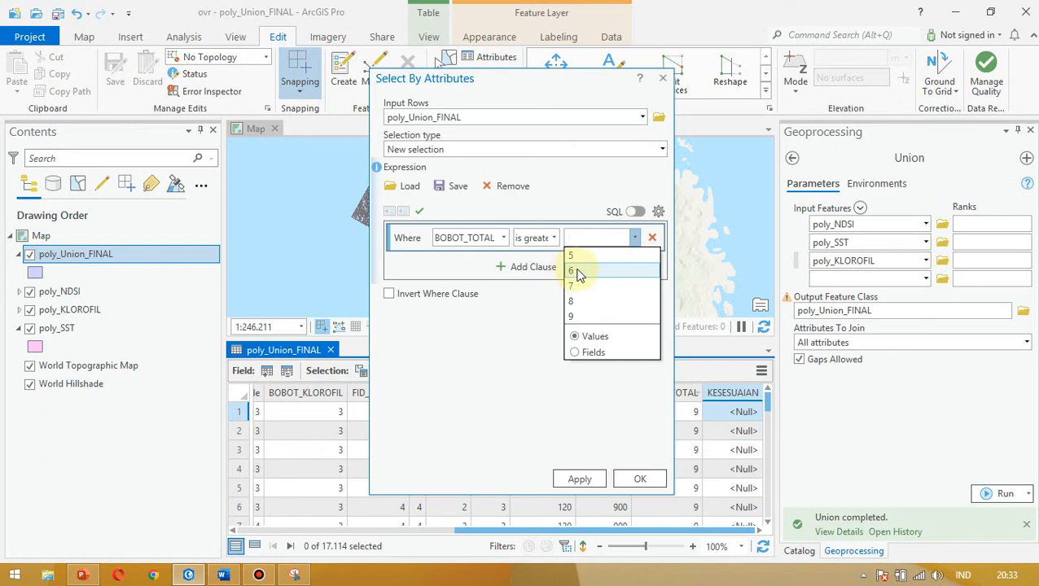
click(574, 271)
click(639, 481)
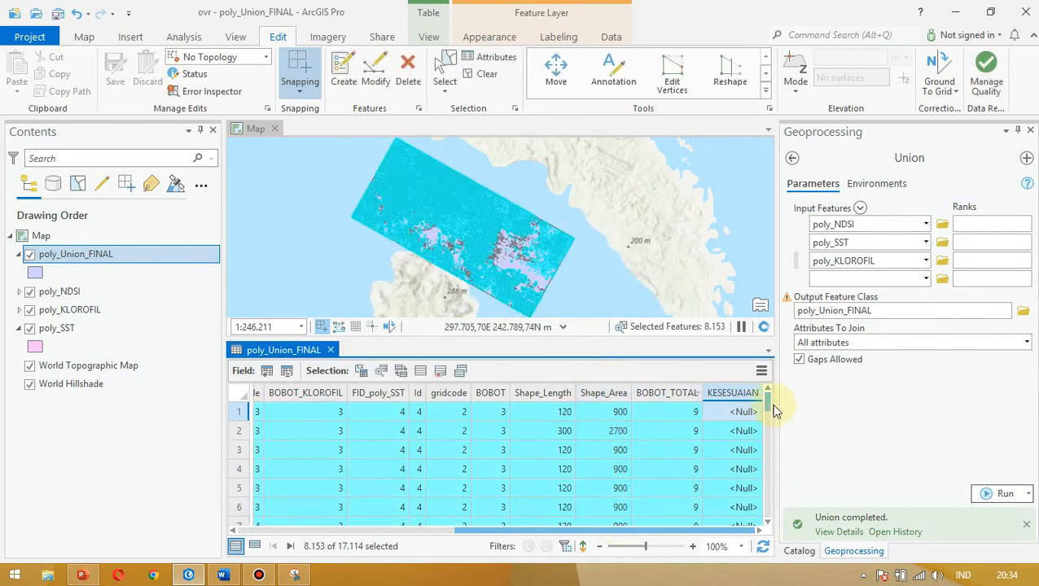
drag(771, 399, 760, 371)
- Switch to the Word document and change the KESESUAIAN ranges to 8-9 SANGAT SESUAI, 6-7 KURANG SESUAI and 1-5 TIDAK SESUAI
key(alt+Tab)
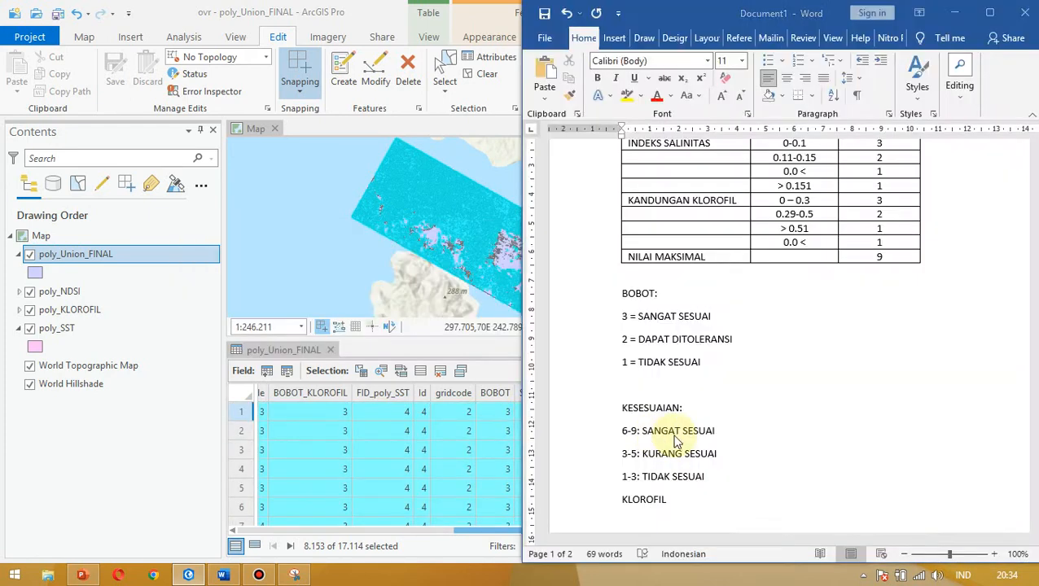
click(628, 426)
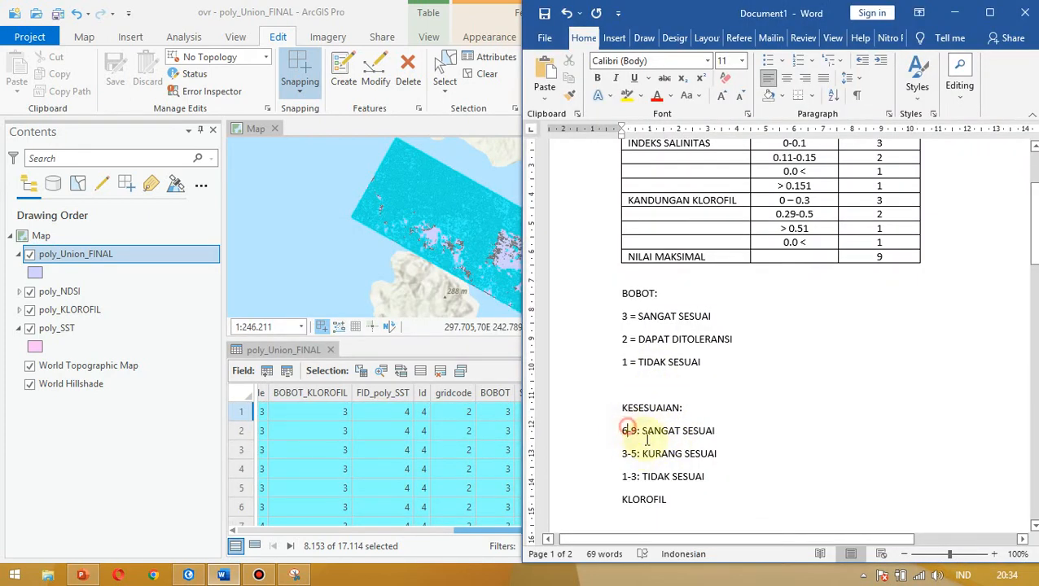
key(BackSpace)
text(8)
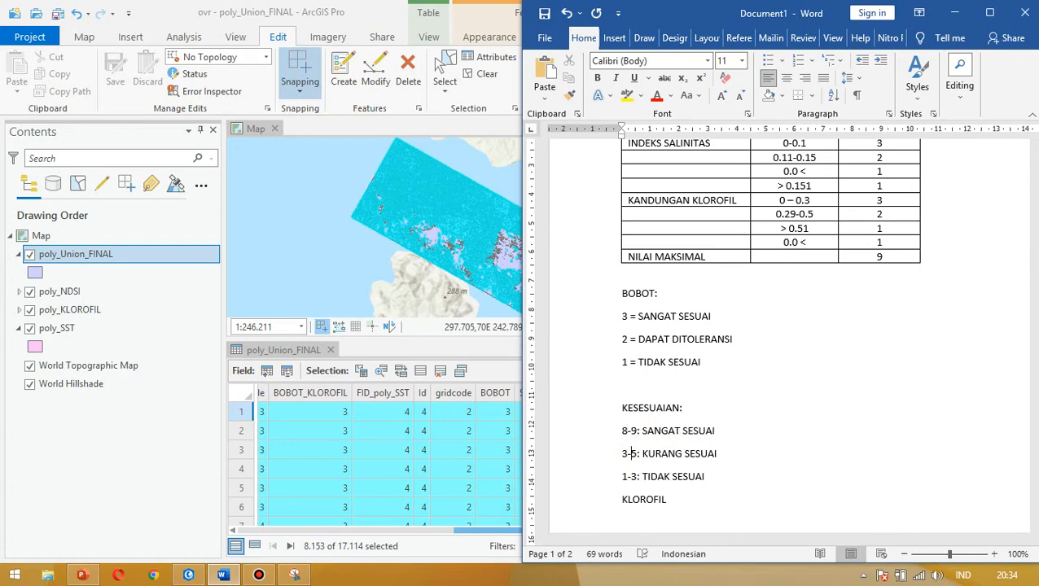
key(BackSpace)
text(7)
key(BackSpace)
text(6)
key(BackSpace)
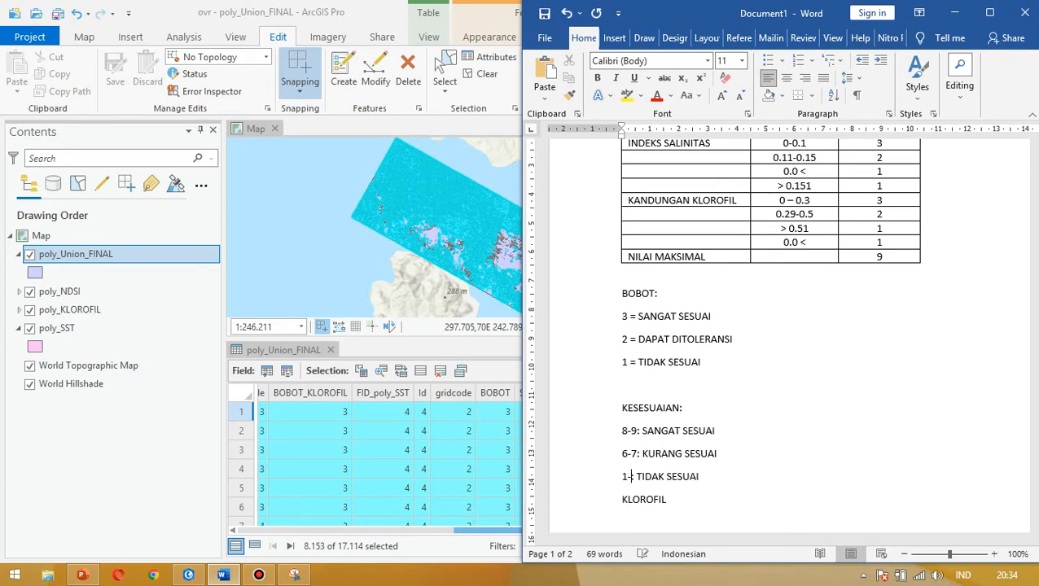
text(5:)
- Switch back to ArcGIS Pro and make a new selection of poly_Union_FINAL rows where BOBOT_TOTAL is greater than 8
click(433, 346)
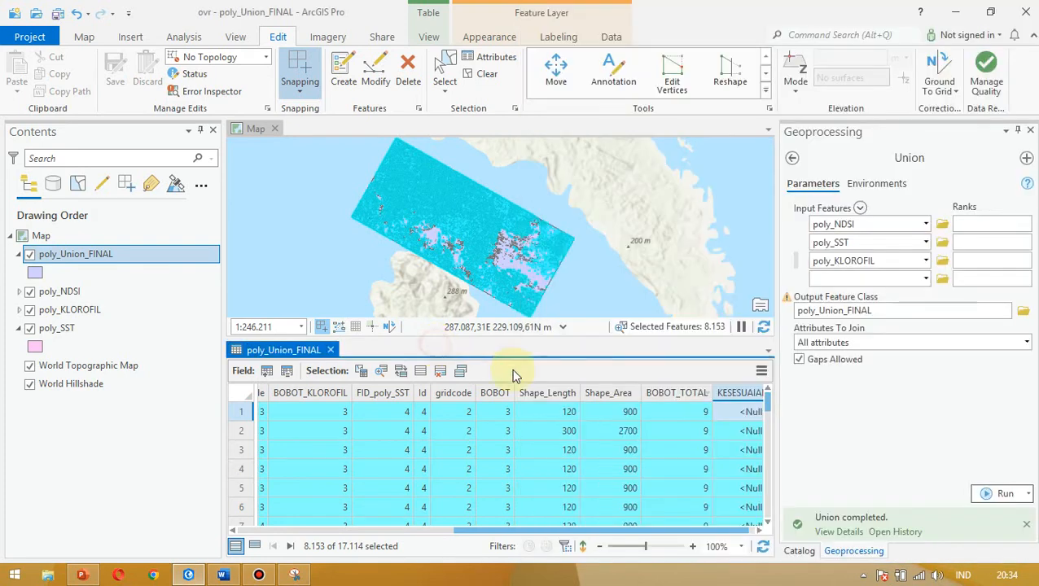
click(361, 370)
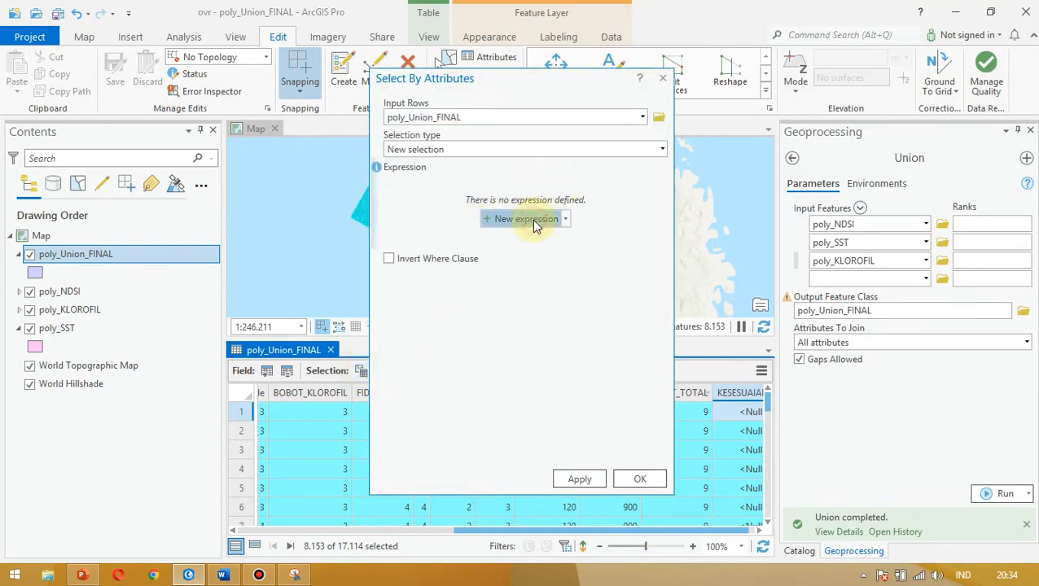
click(526, 219)
click(502, 237)
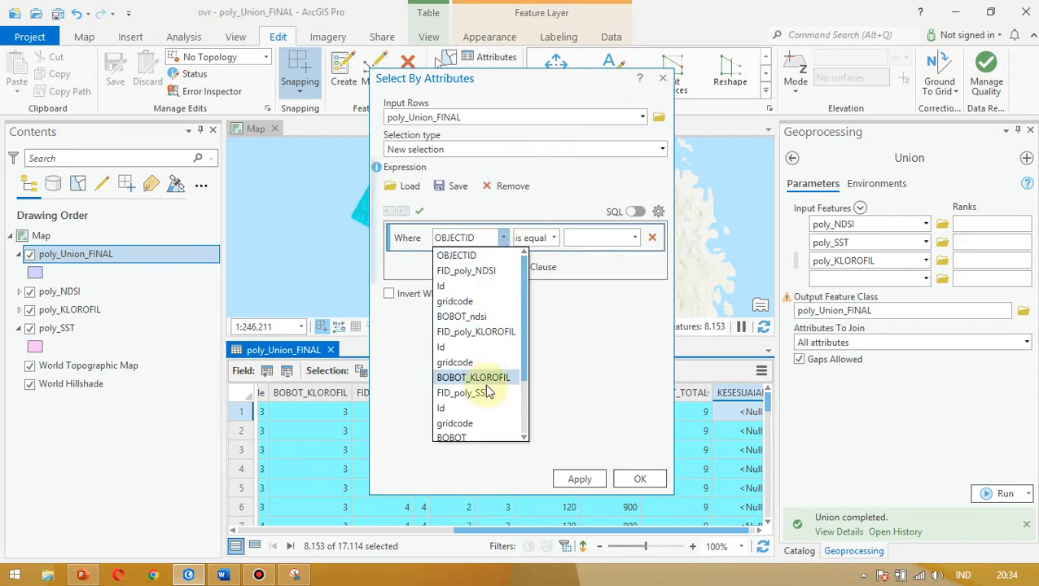
scroll(487, 391, down, 2)
click(499, 409)
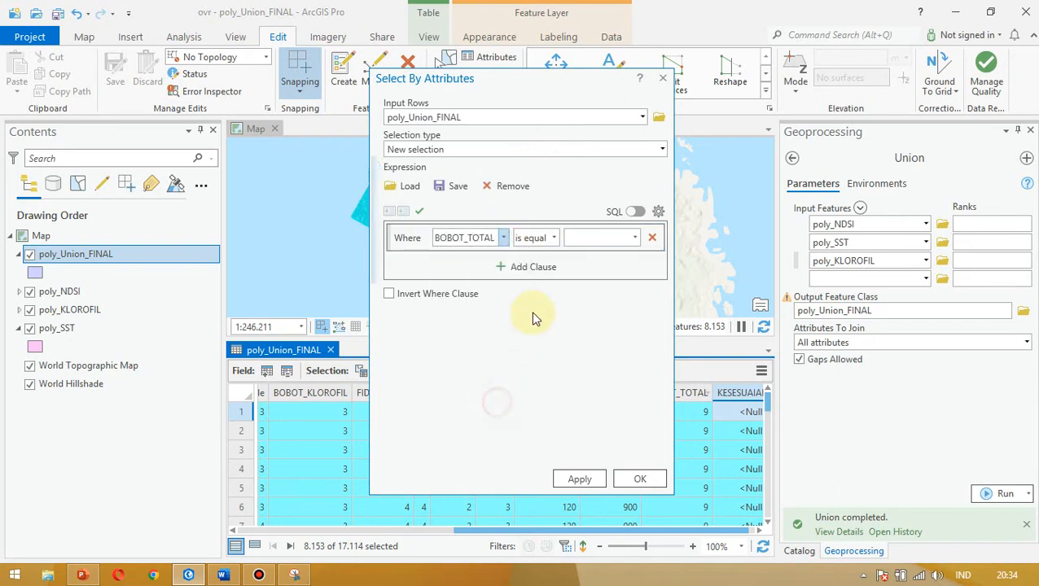
click(555, 237)
click(570, 286)
click(634, 237)
click(589, 300)
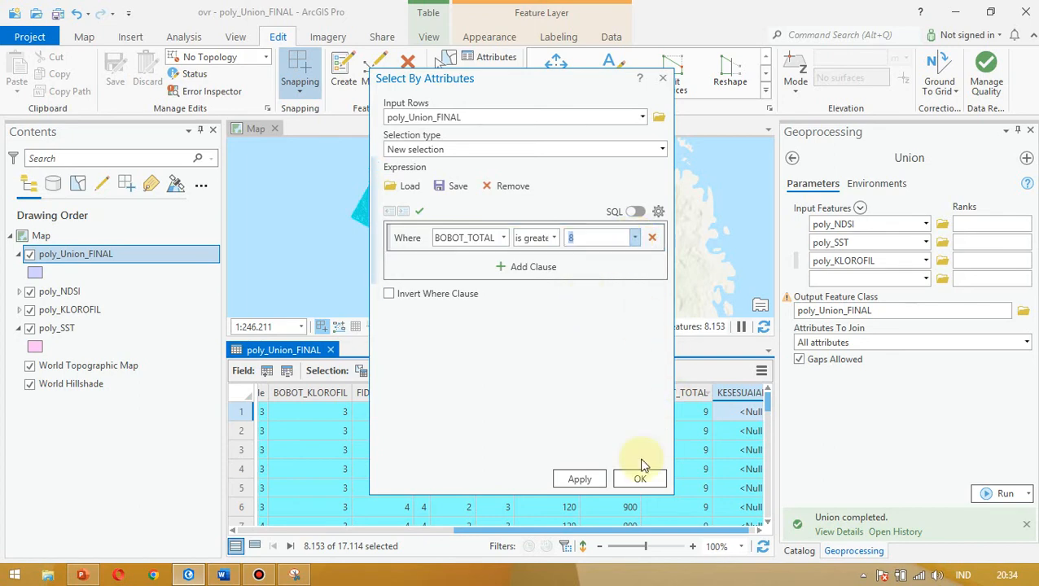
click(636, 478)
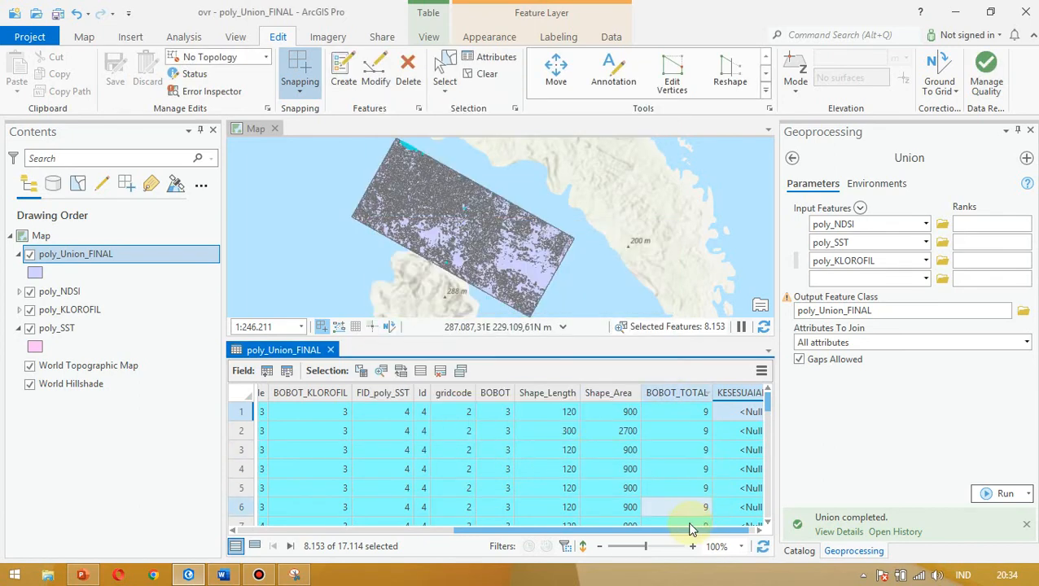
- Try to calculate the KESESUAIAN field as "SANGAT SESUAI" for the selected rows
right_click(740, 397)
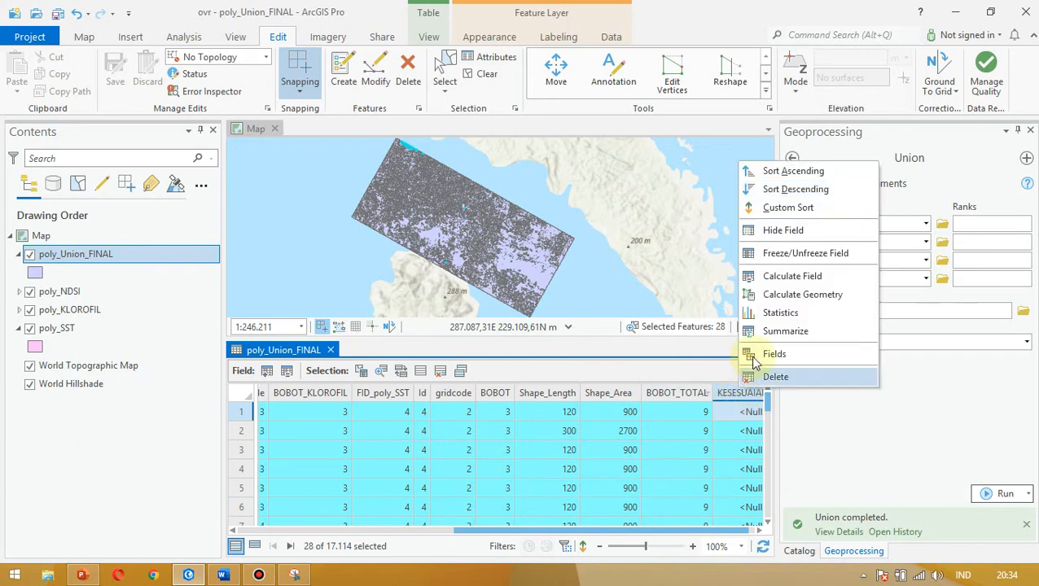
click(778, 276)
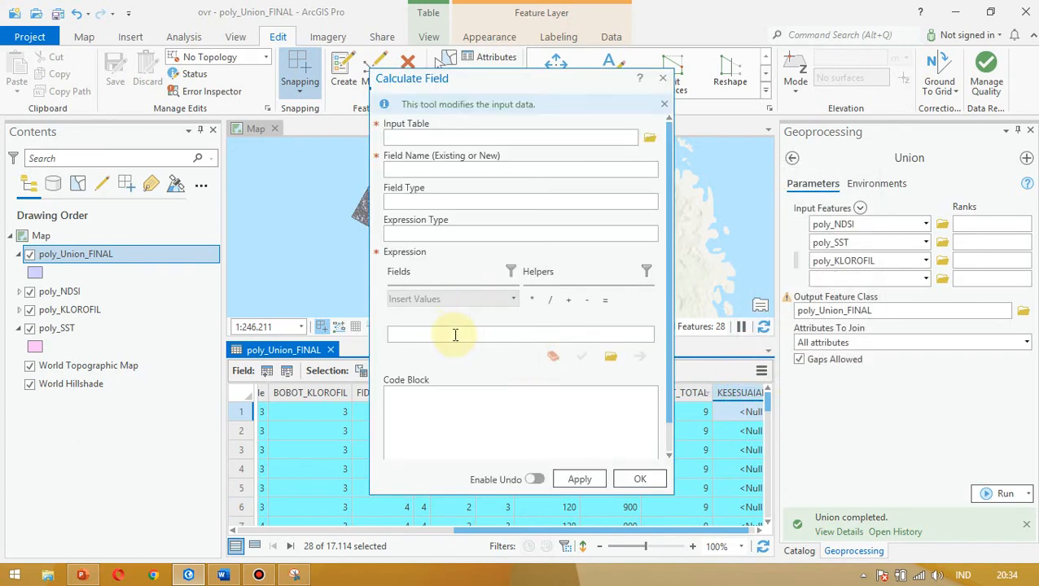
click(440, 414)
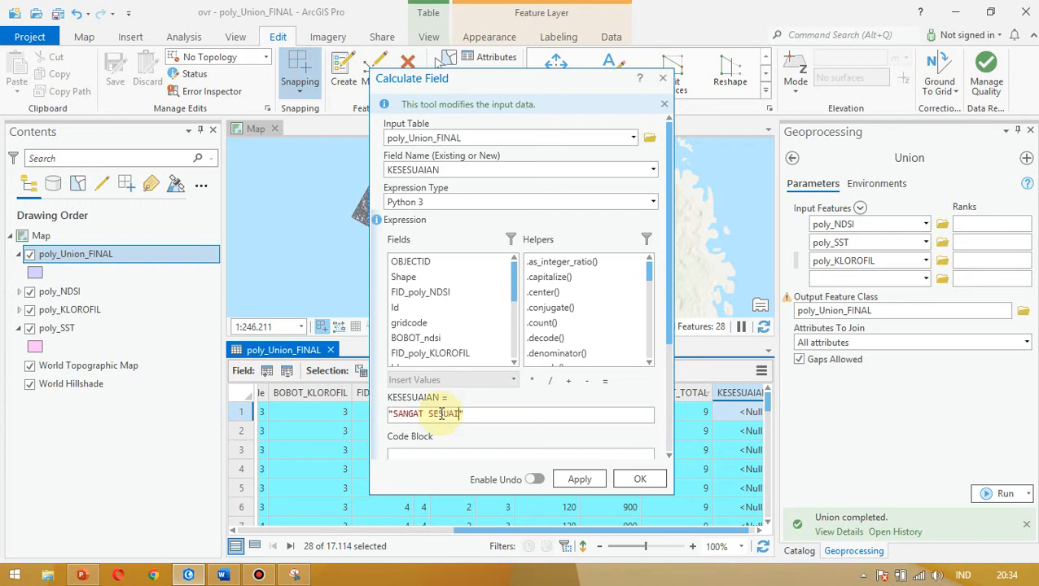
click(640, 479)
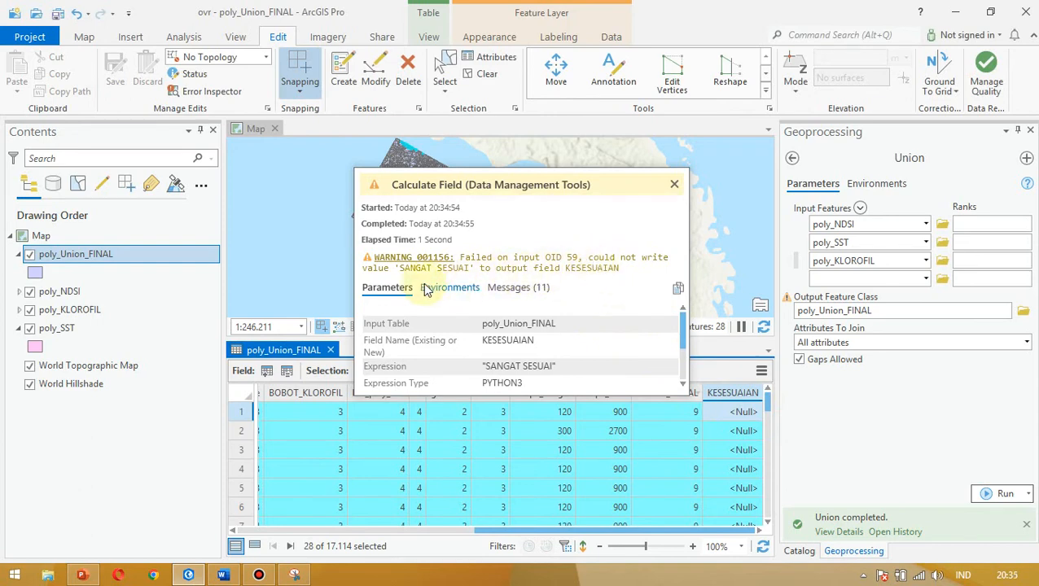
click(673, 186)
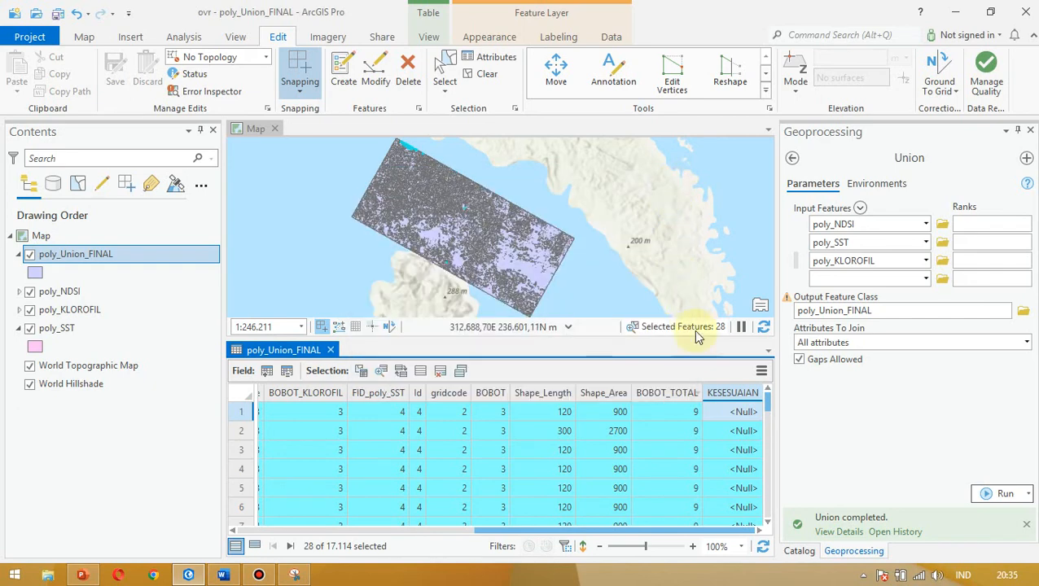
- Clear the row selection and delete the existing KESESUAIAN field from the poly_Union_FINAL table
right_click(741, 397)
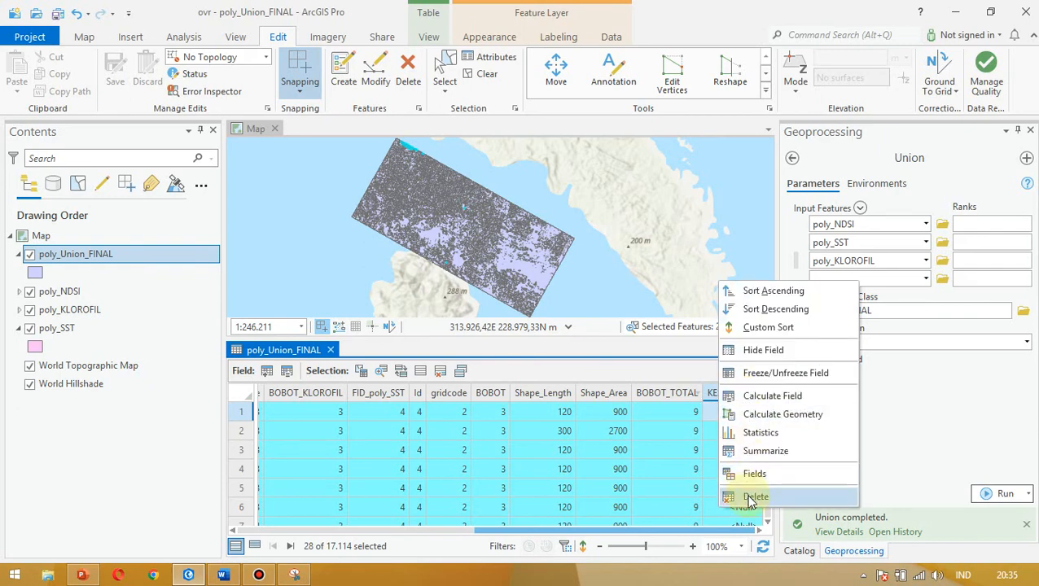
click(689, 436)
click(726, 397)
click(423, 373)
right_click(742, 395)
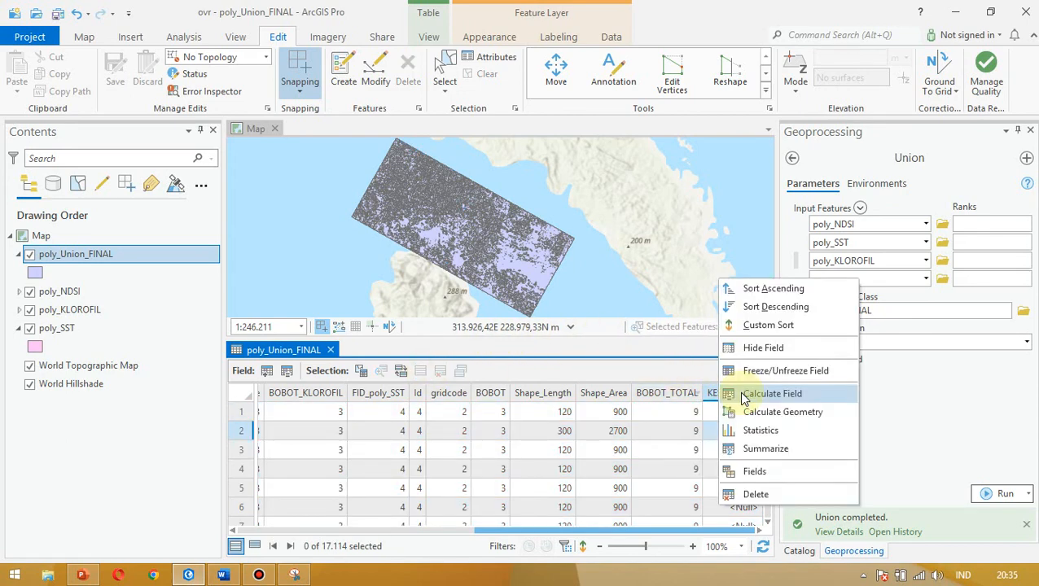
click(755, 496)
click(575, 325)
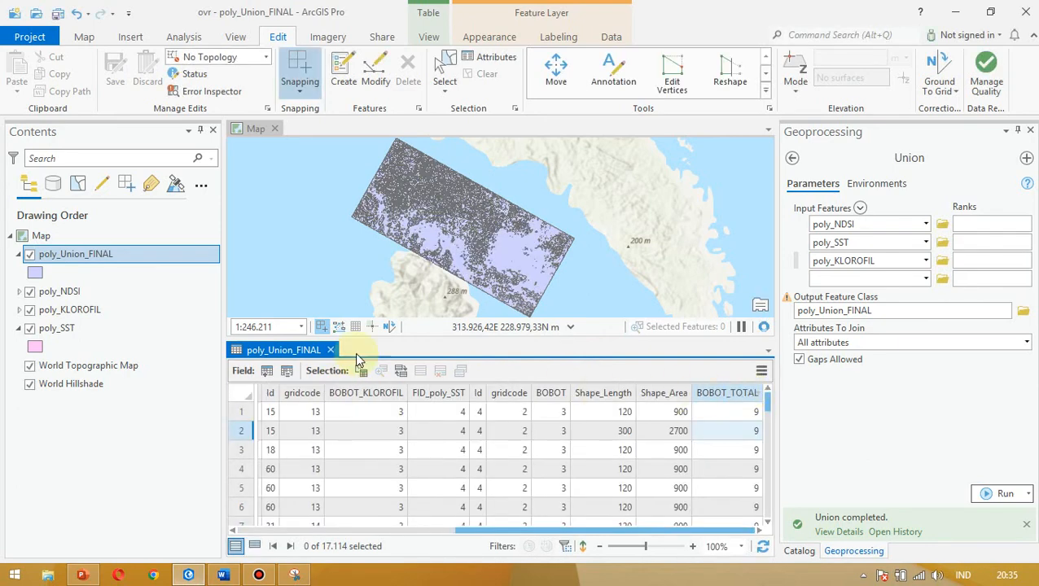
- Add a field named KESESUAIAN with the Text data type to poly_Union_FINAL, save it and close the fields view
click(271, 371)
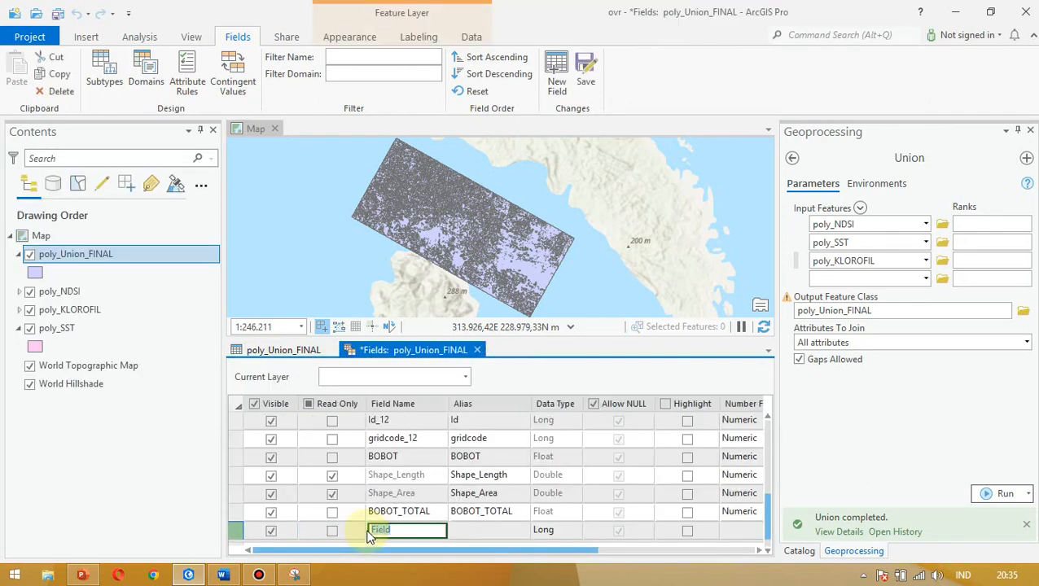
text(KESESU)
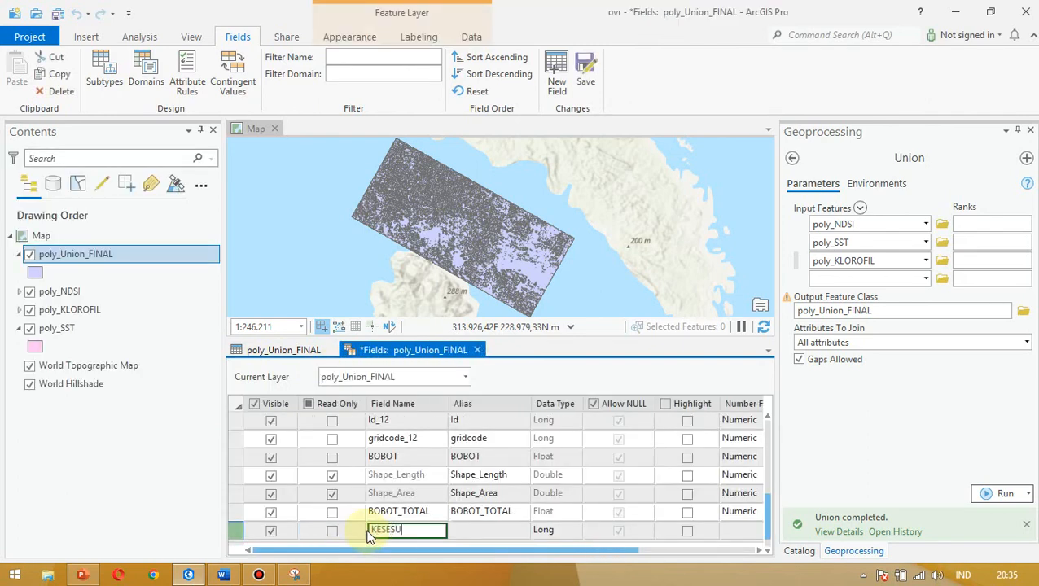
click(548, 529)
click(574, 531)
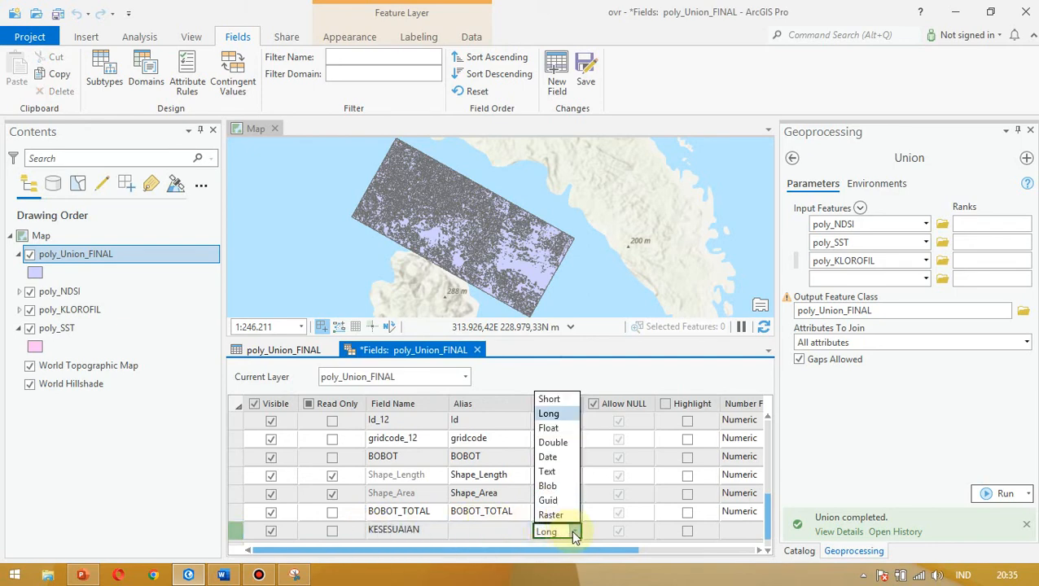
click(547, 471)
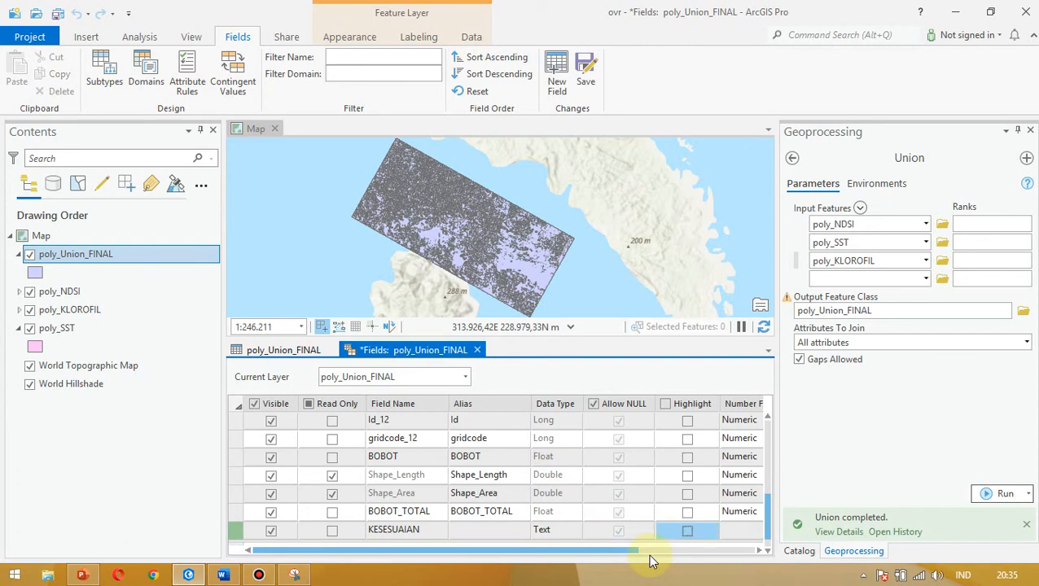
click(586, 81)
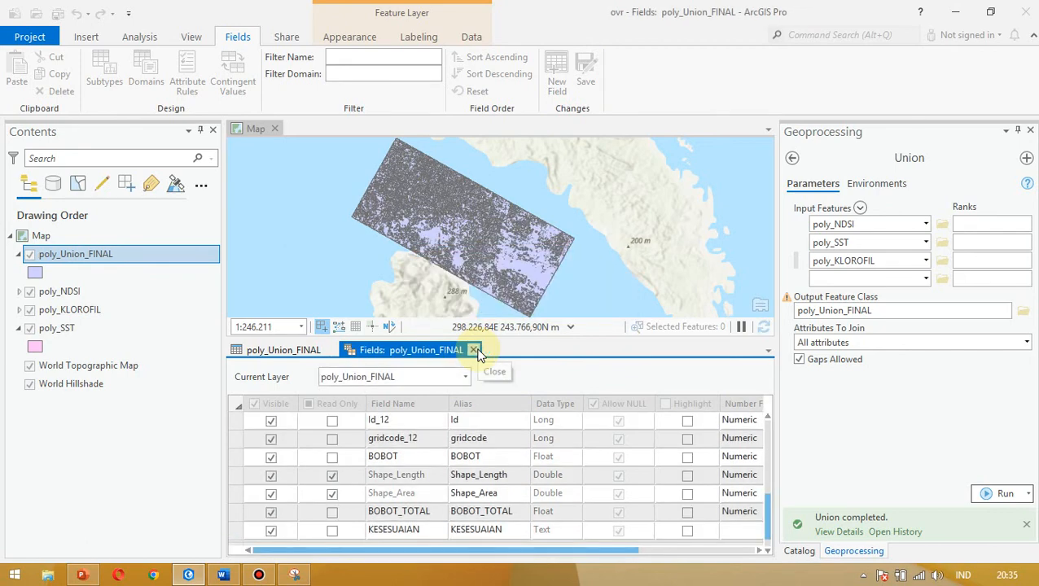
click(474, 350)
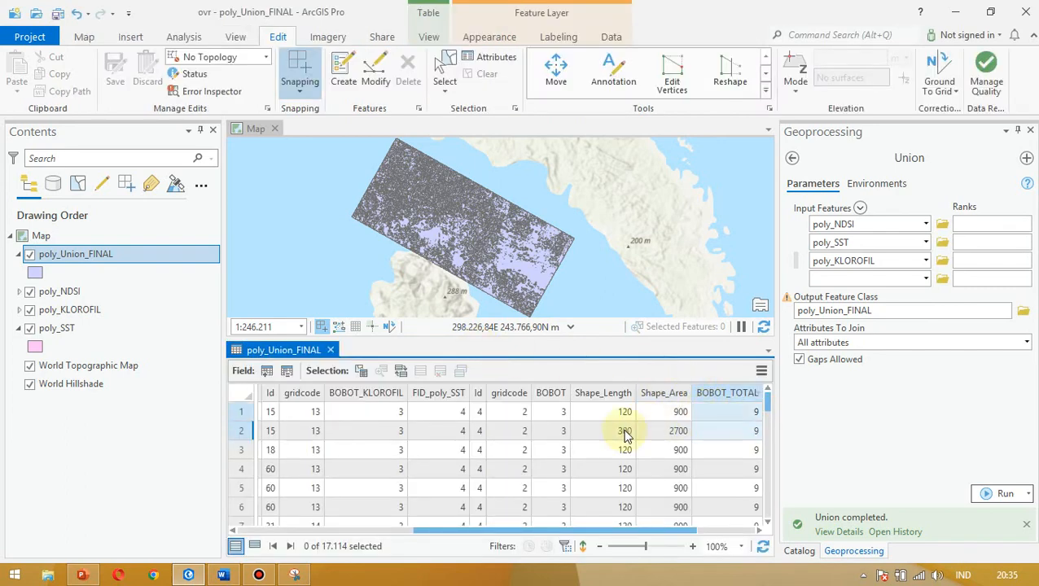
- Make a new attribute selection of poly_Union_FINAL rows where BOBOT_TOTAL is greater than 8
click(368, 373)
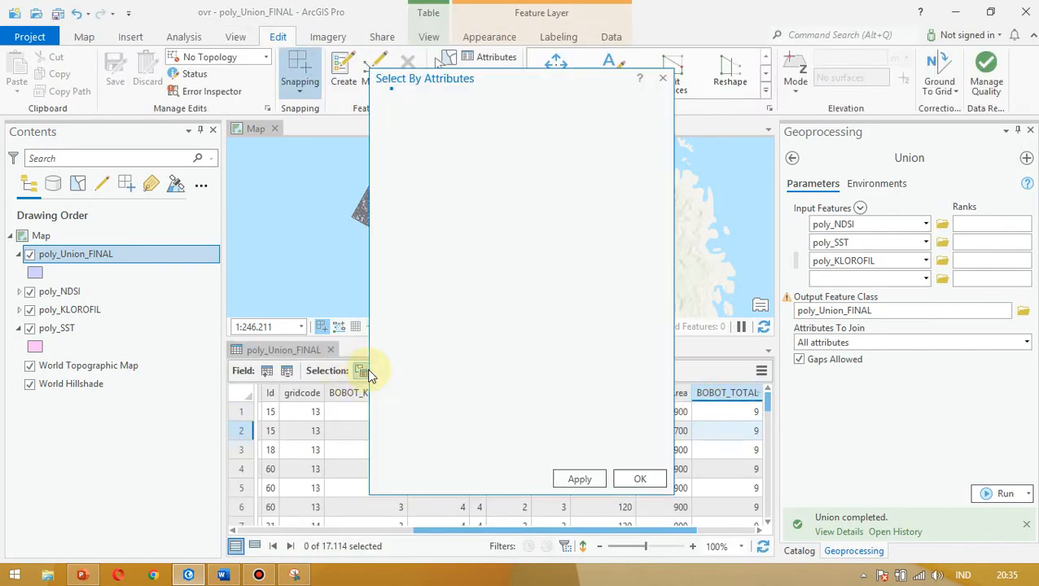
click(526, 221)
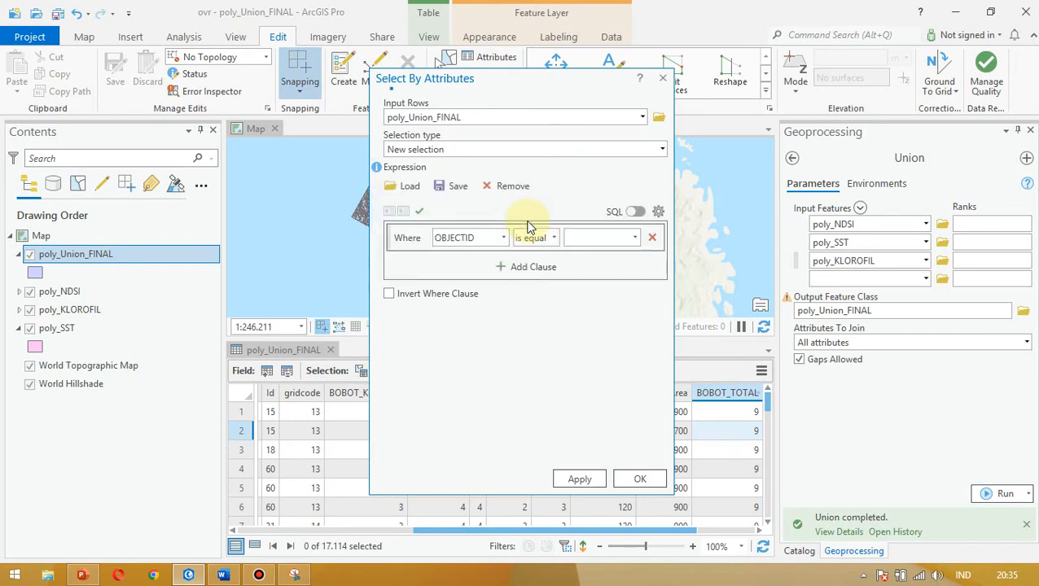
click(499, 238)
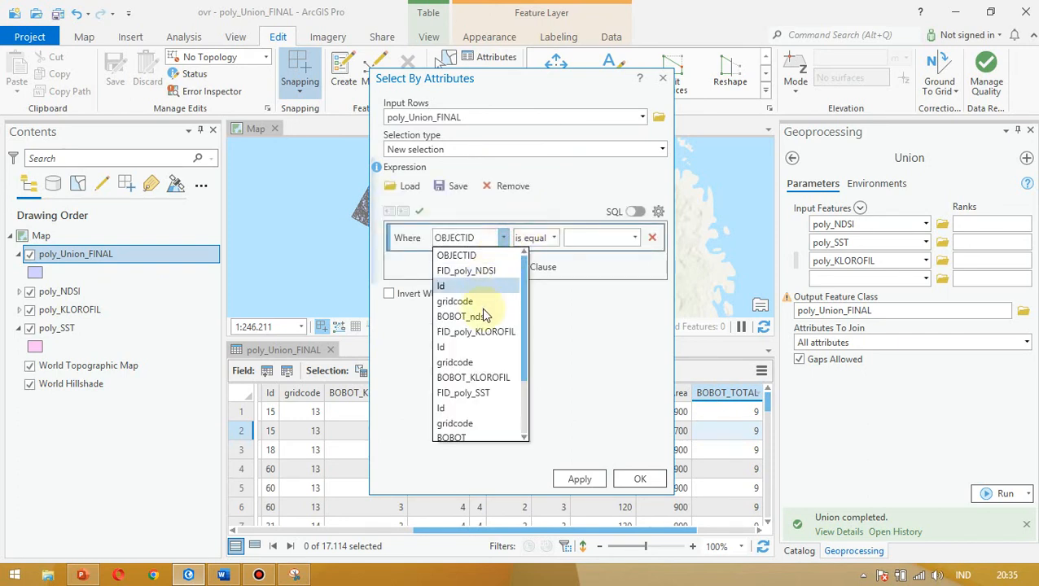
scroll(473, 395, down, 2)
click(491, 408)
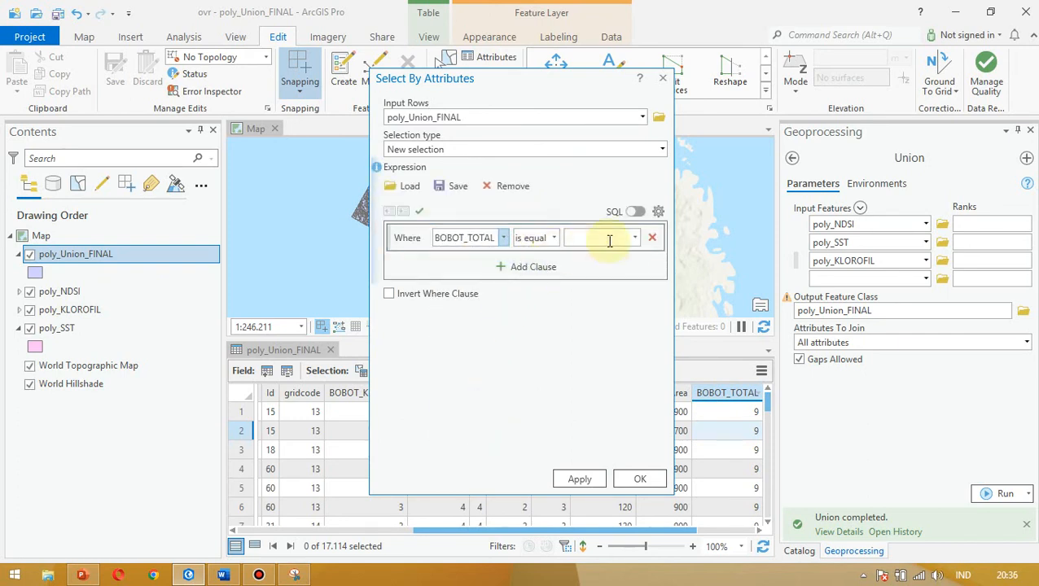
click(552, 238)
click(582, 286)
click(634, 238)
click(576, 298)
click(640, 479)
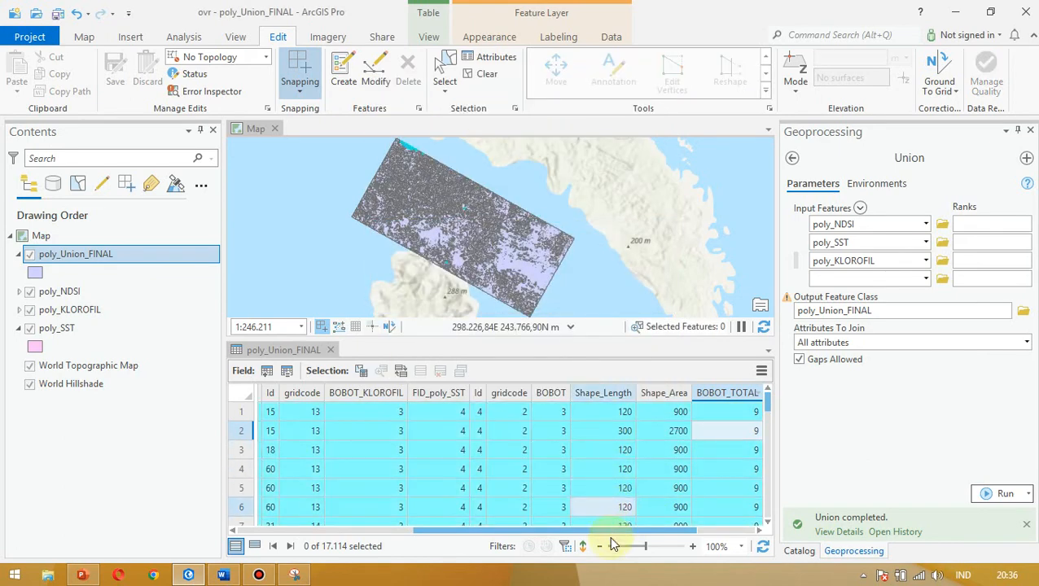
- Calculate the KESESUAIAN field as "SANGAT SESUAI" for the selected rows and clear the selection
drag(599, 530, 758, 528)
right_click(715, 393)
click(742, 293)
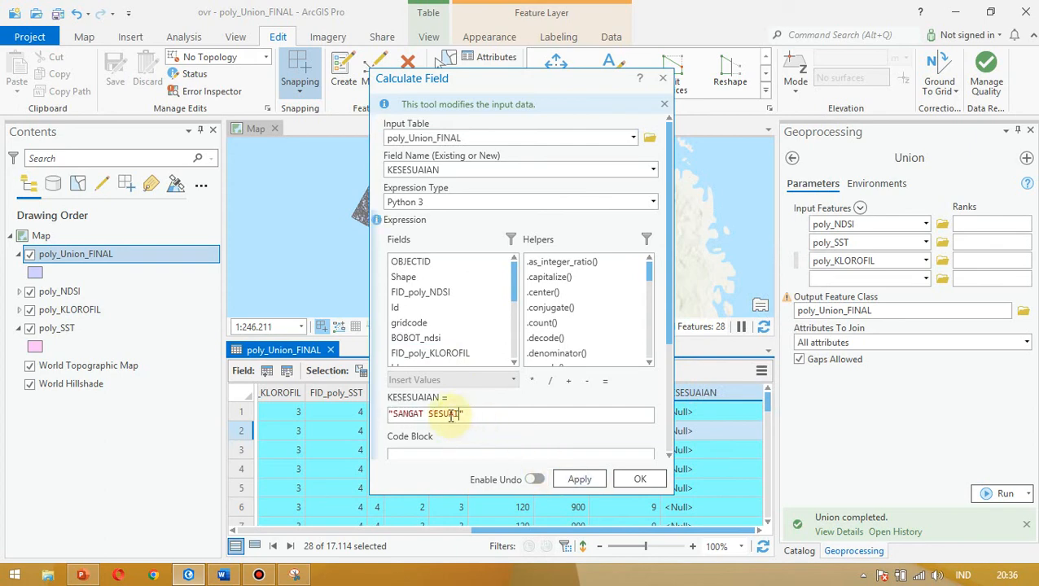
click(636, 478)
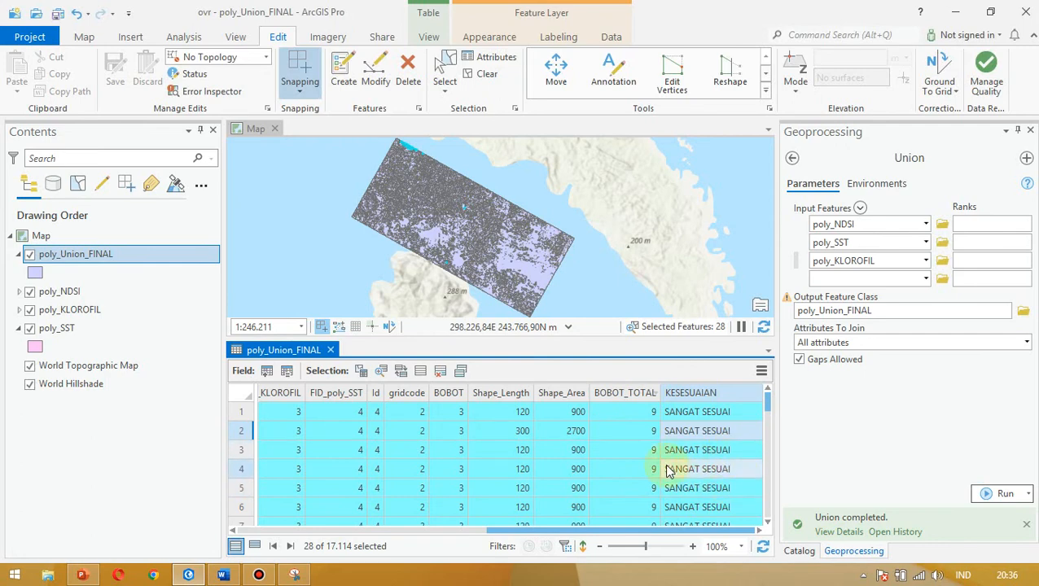
click(421, 371)
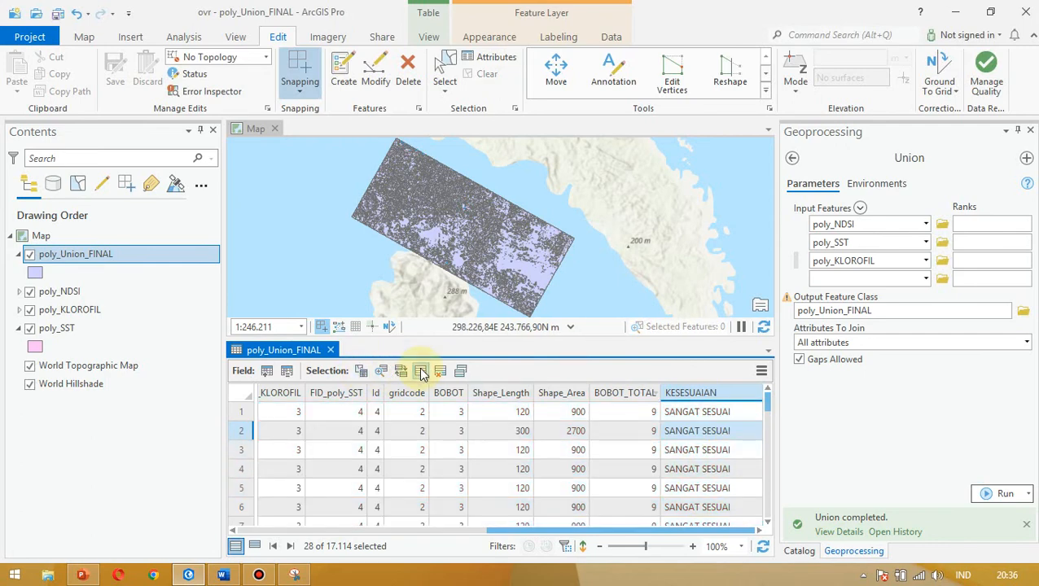
- Check the KESESUAIAN ranges in the Word document and, back in ArcGIS Pro, define the selection clause BOBOT_TOTAL is greater than 6
click(361, 371)
key(alt+Tab)
key(alt+Tab)
click(367, 300)
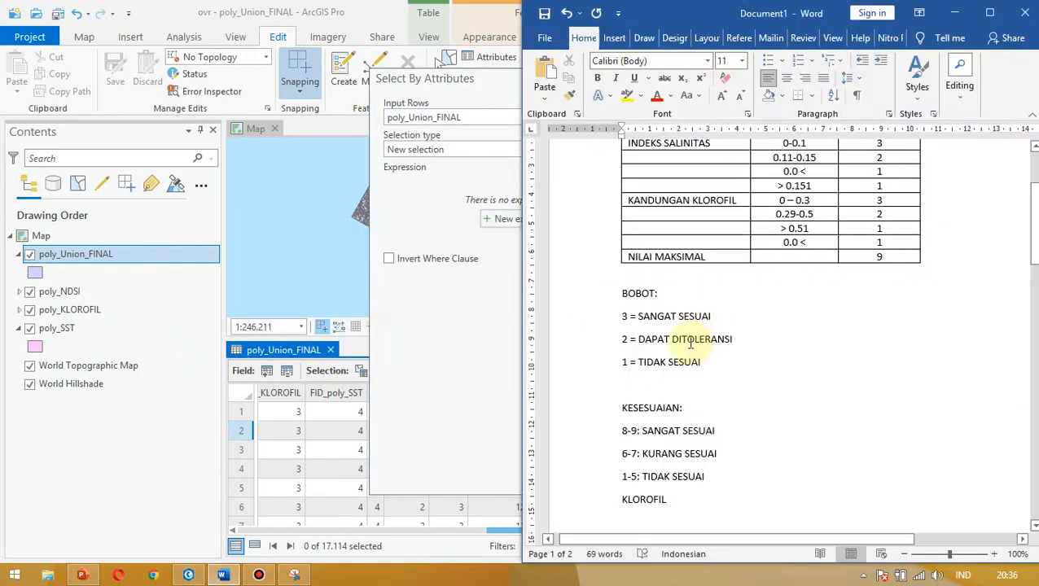
click(638, 477)
click(468, 355)
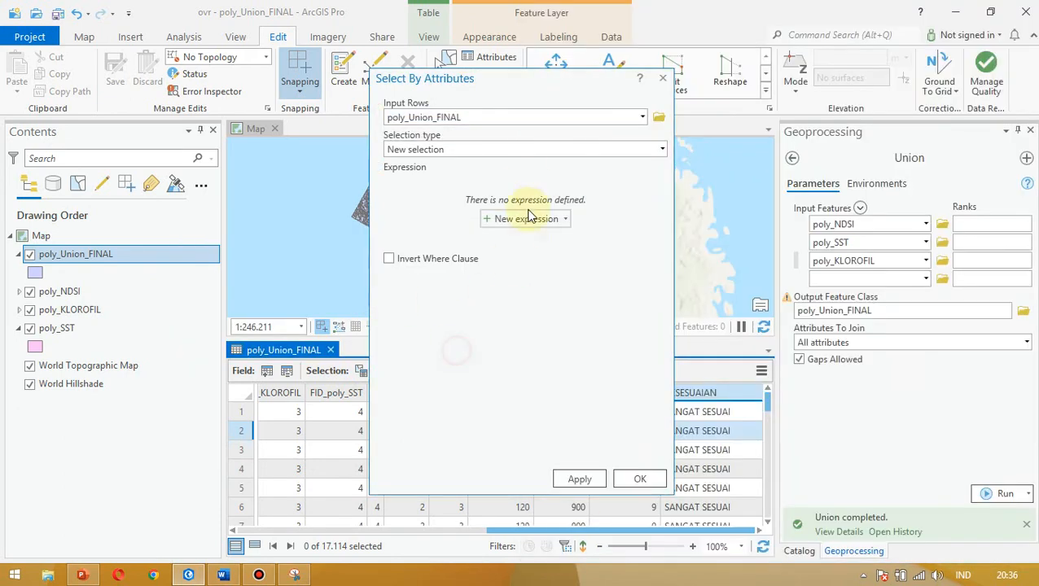
click(528, 217)
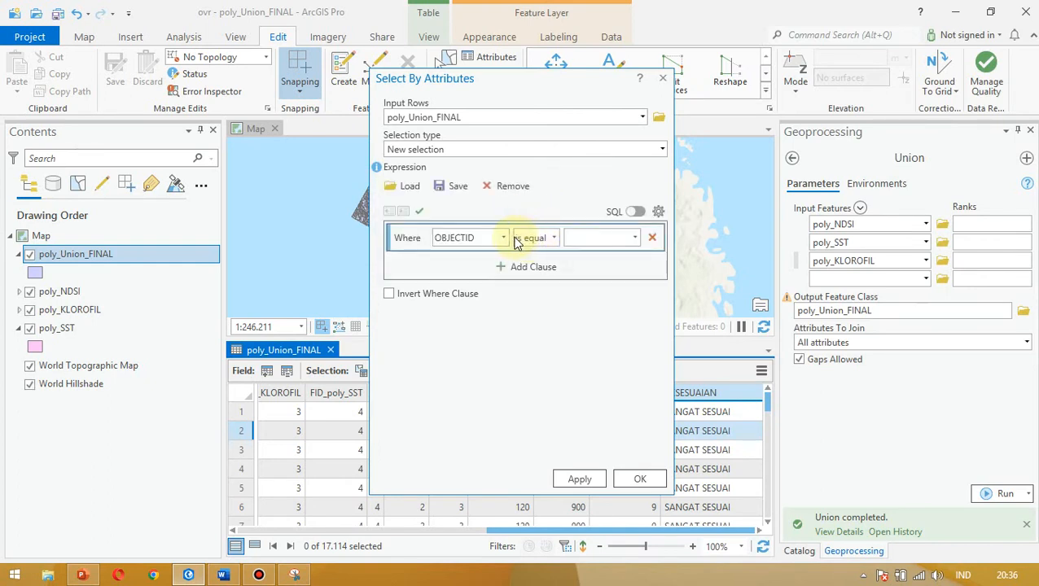
click(507, 240)
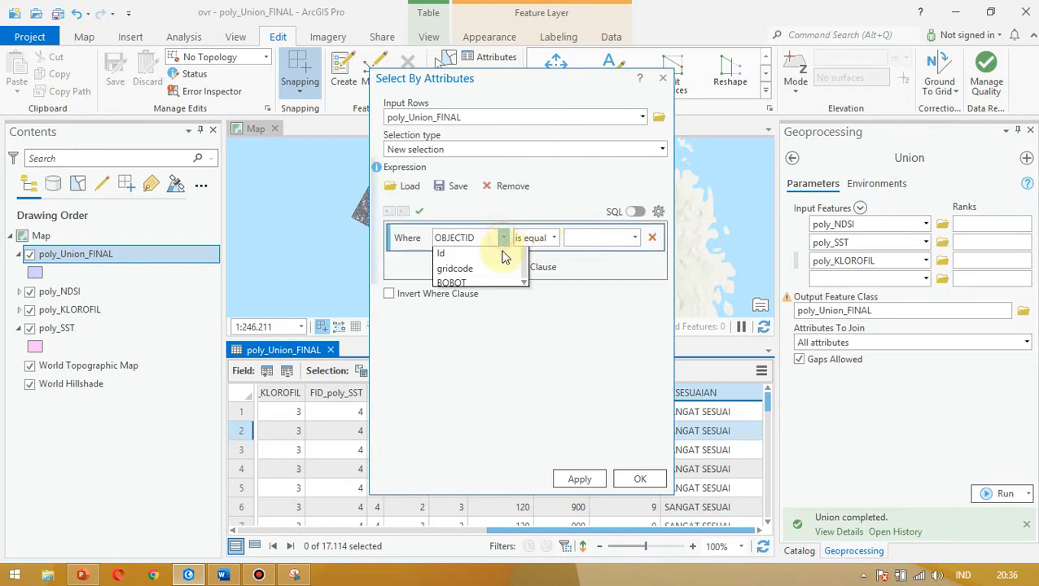
scroll(476, 407, down, 2)
click(487, 410)
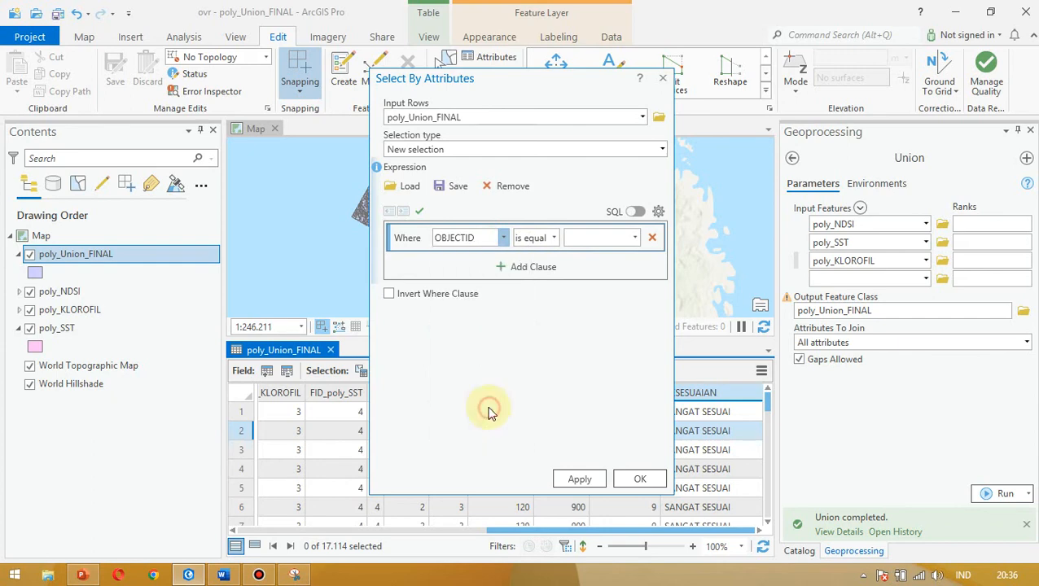
click(553, 237)
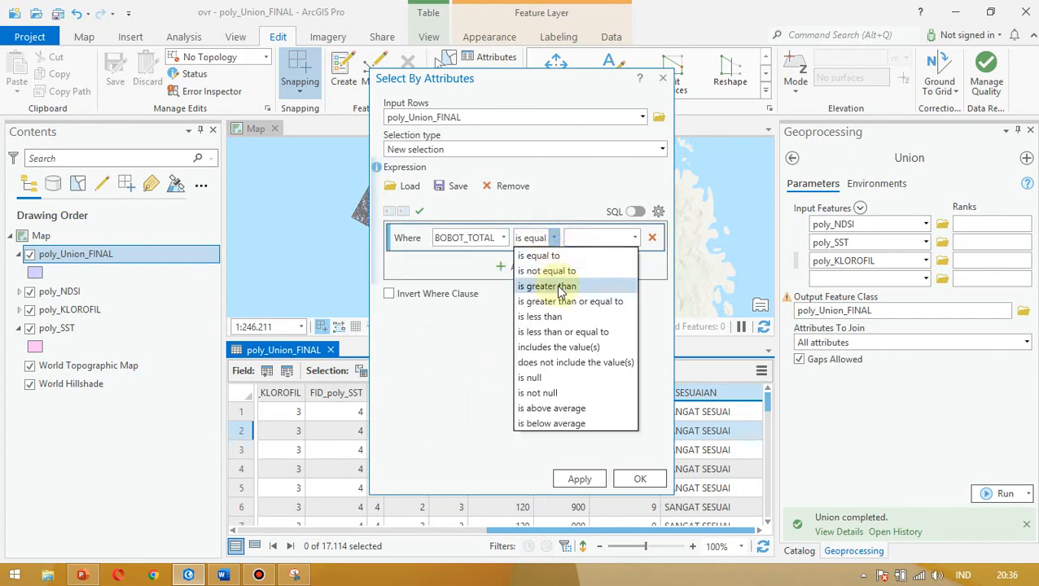
click(554, 286)
click(635, 238)
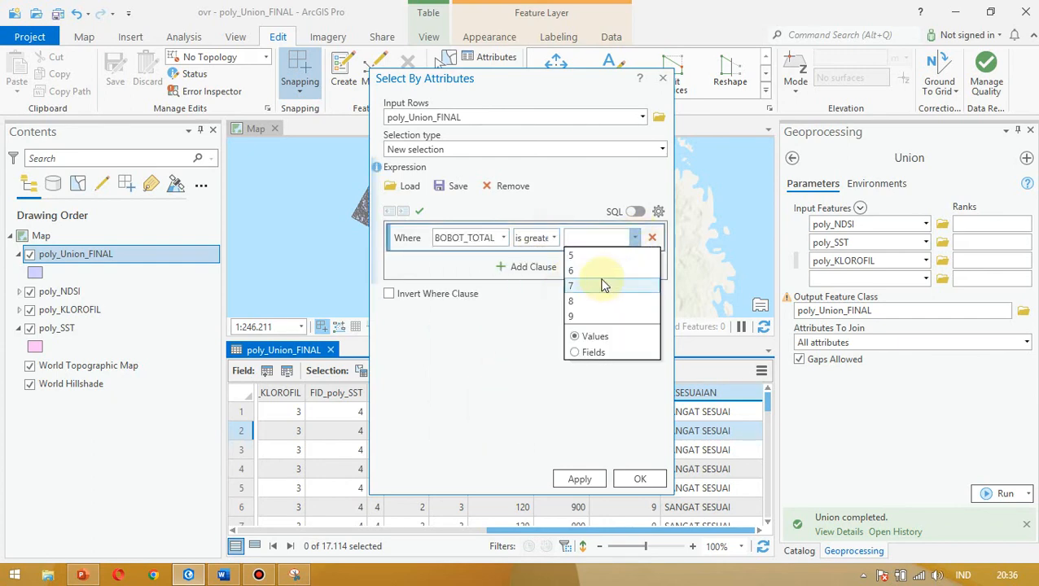
click(582, 270)
- Add an And clause requiring BOBOT_TOTAL is less than 8 and apply the poly_Union_FINAL row selection
click(531, 268)
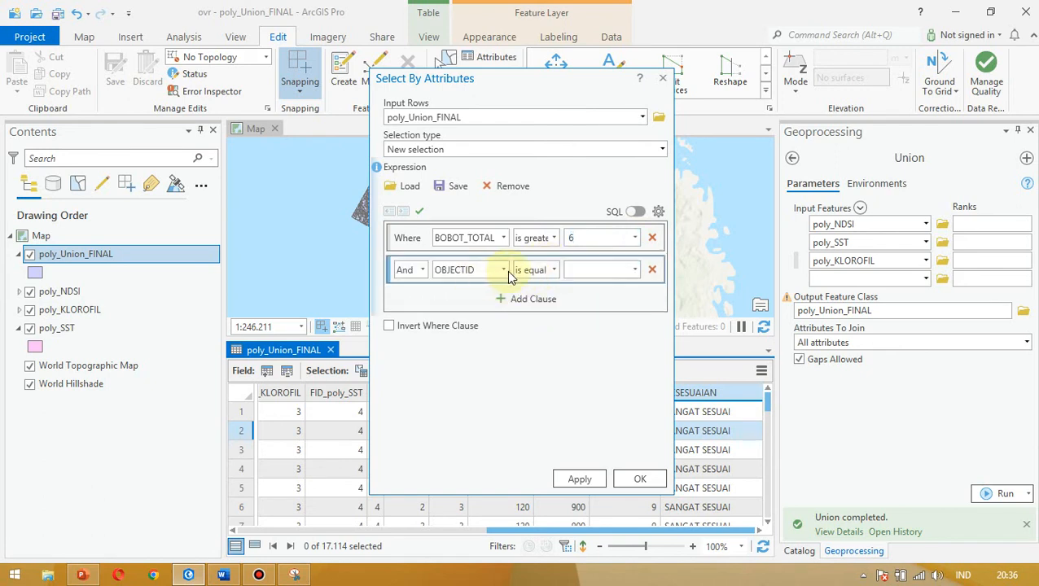
click(503, 270)
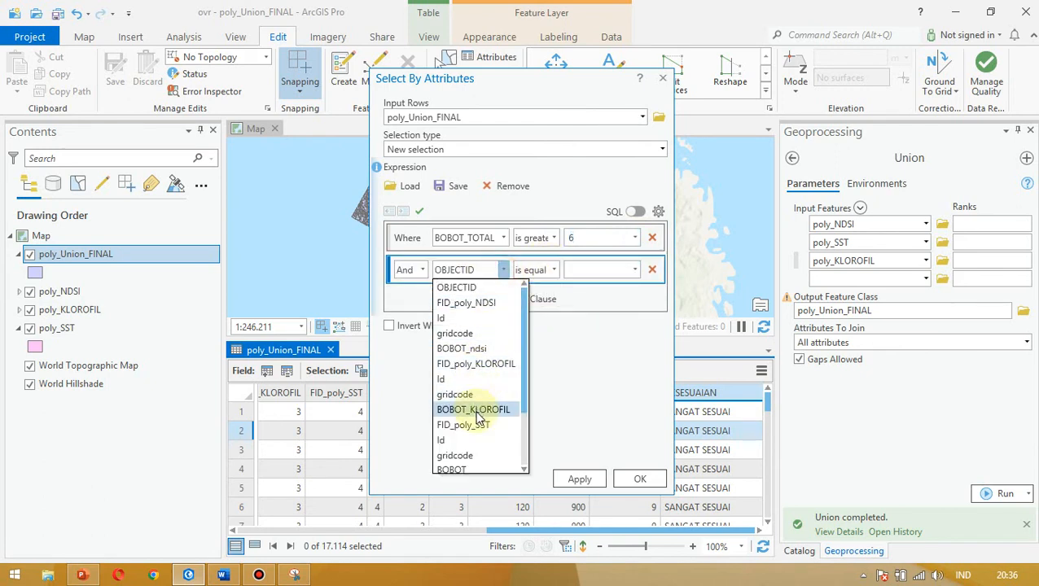
scroll(489, 413, down, 1)
scroll(487, 412, down, 1)
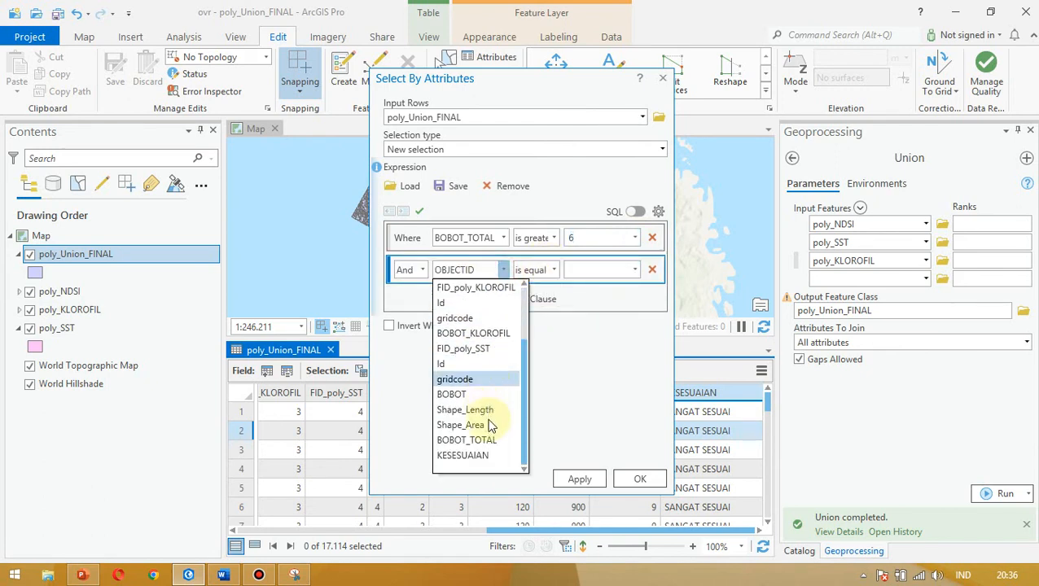
click(476, 440)
click(554, 270)
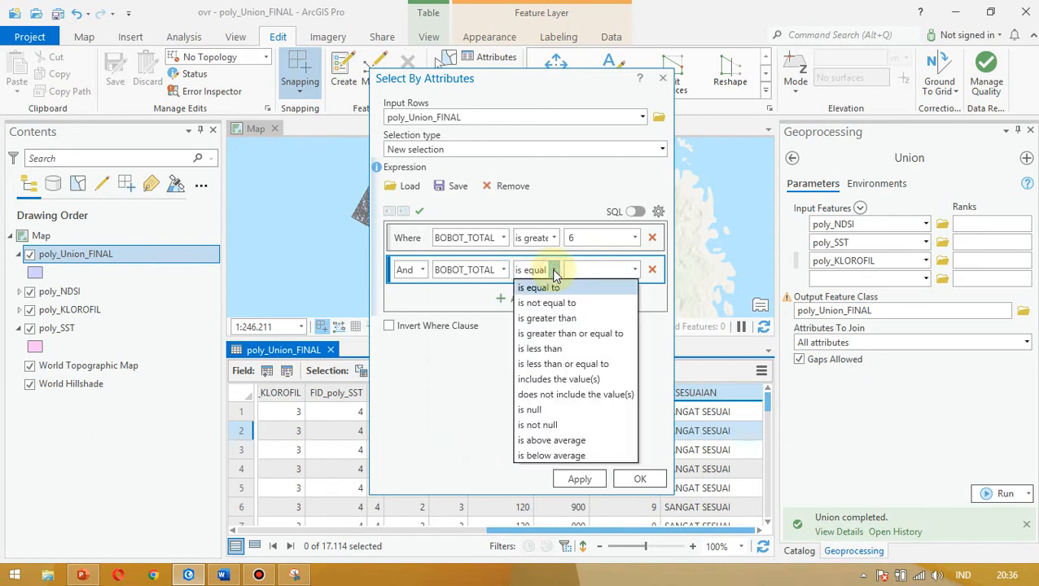
click(560, 344)
click(638, 272)
click(578, 329)
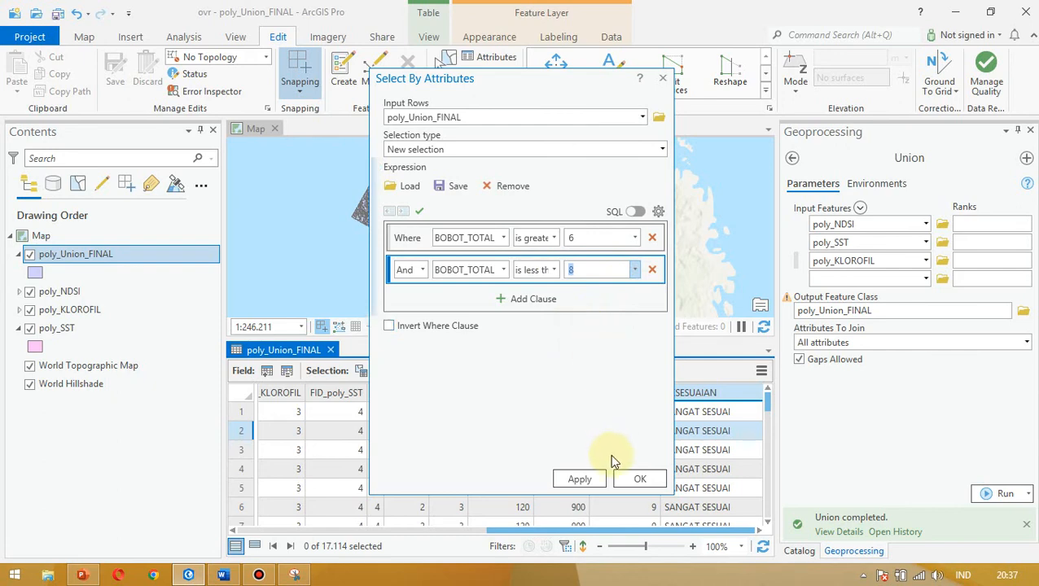
click(641, 482)
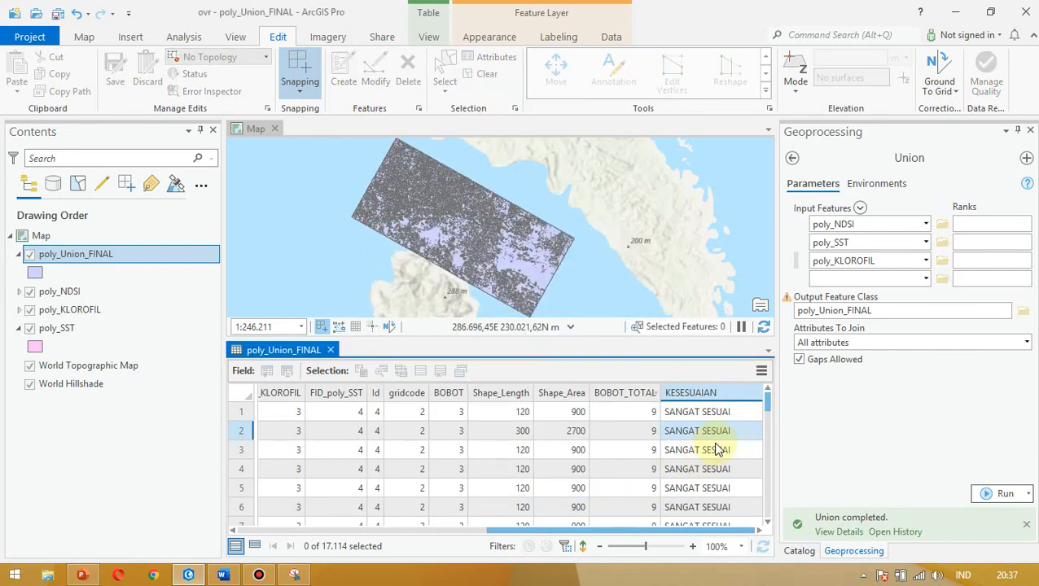
- Calculate the KESESUAIAN field as "KURANG SESUAI" for the selected rows and clear the selection
right_click(706, 395)
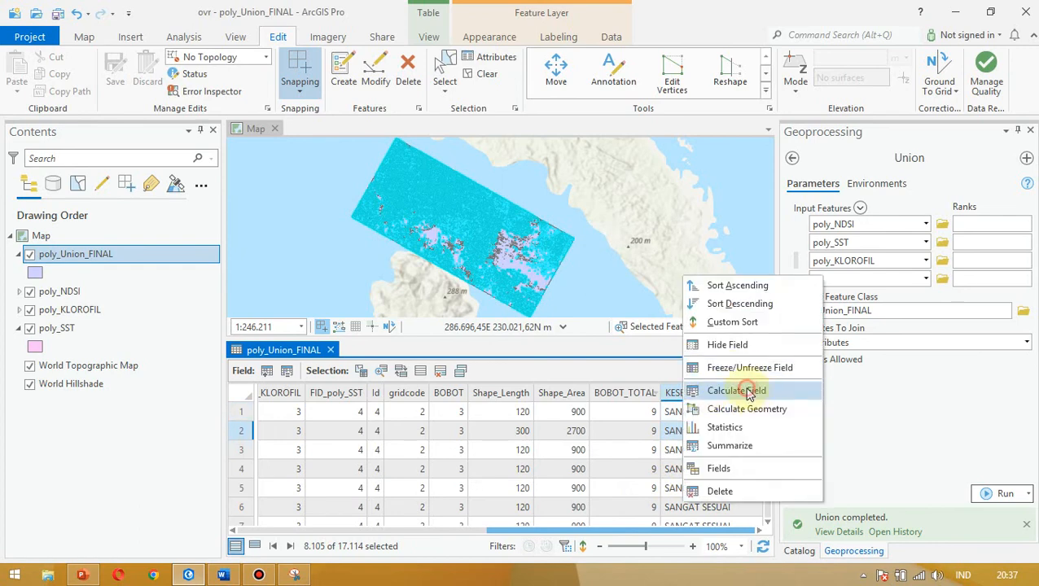
click(748, 392)
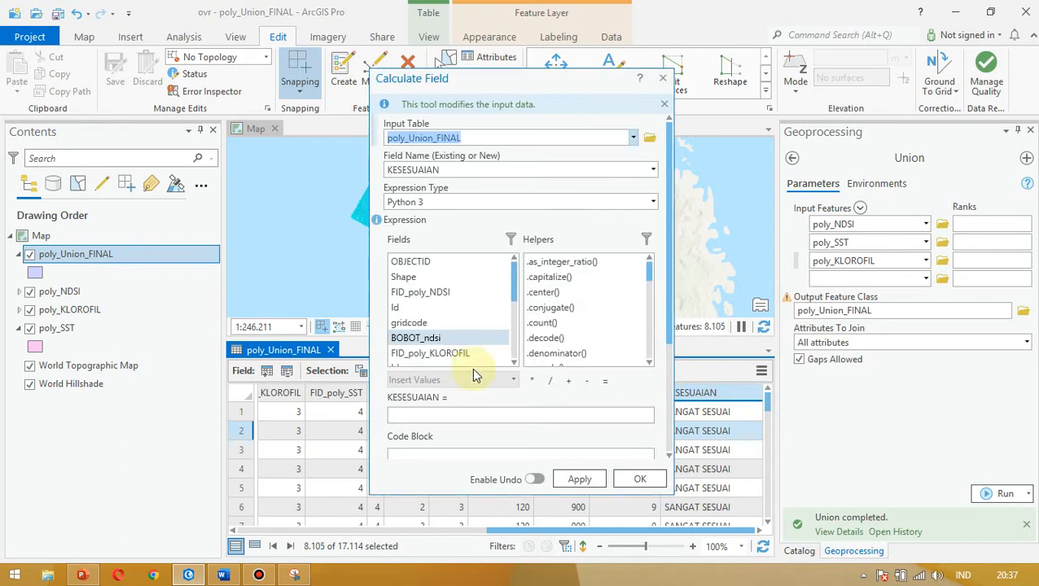
click(441, 418)
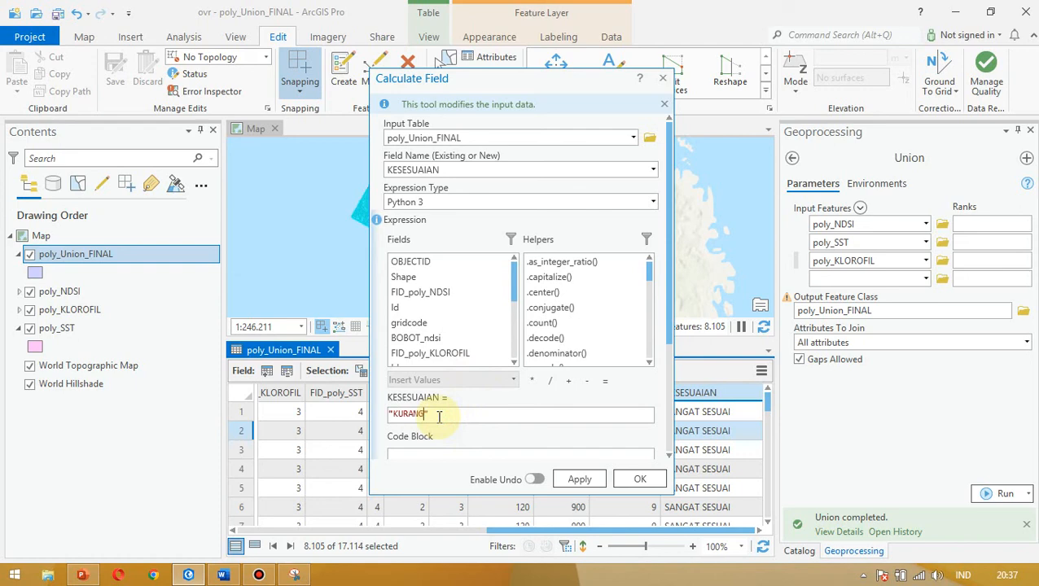
click(633, 480)
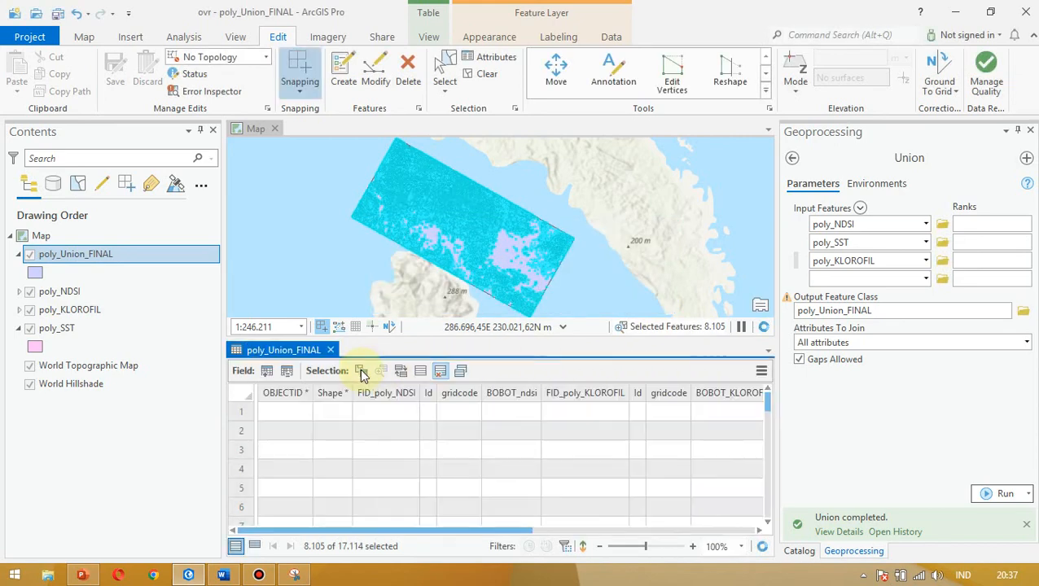
click(420, 372)
- Start a new attribute selection on poly_Union_FINAL and add a clause using the "is less than" operator
click(361, 372)
key(alt+Tab)
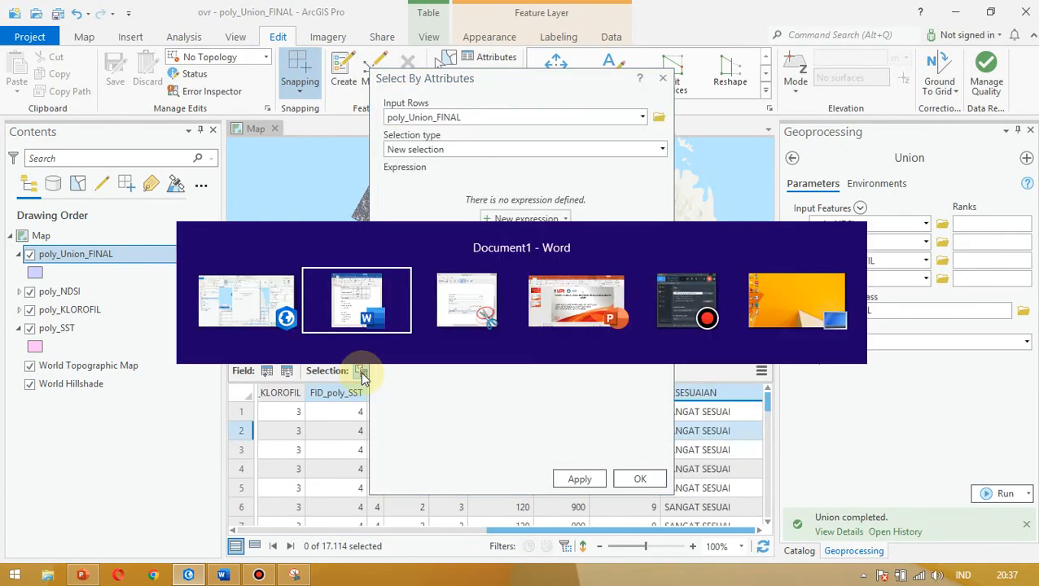
click(513, 429)
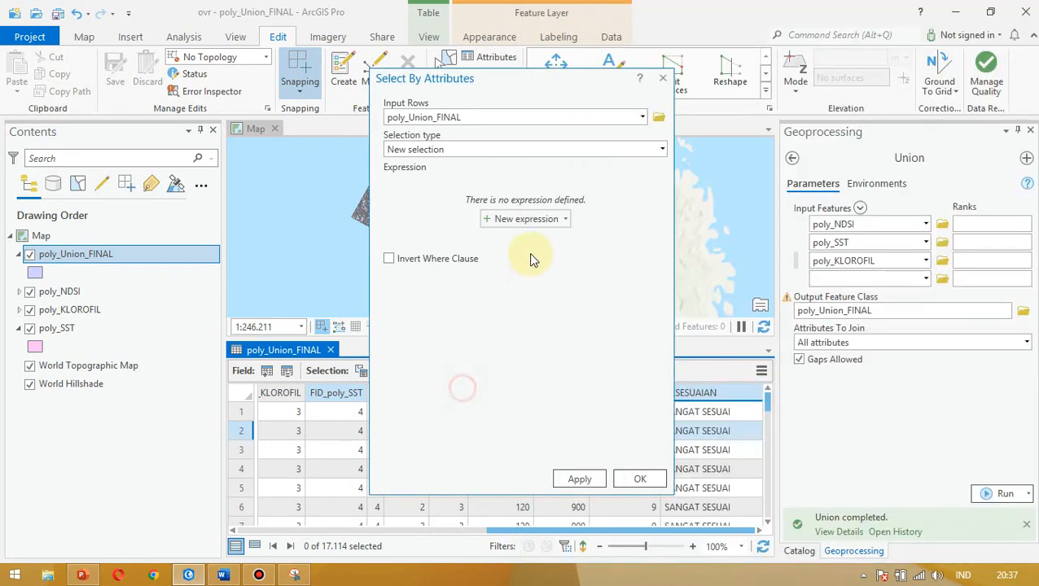
click(525, 221)
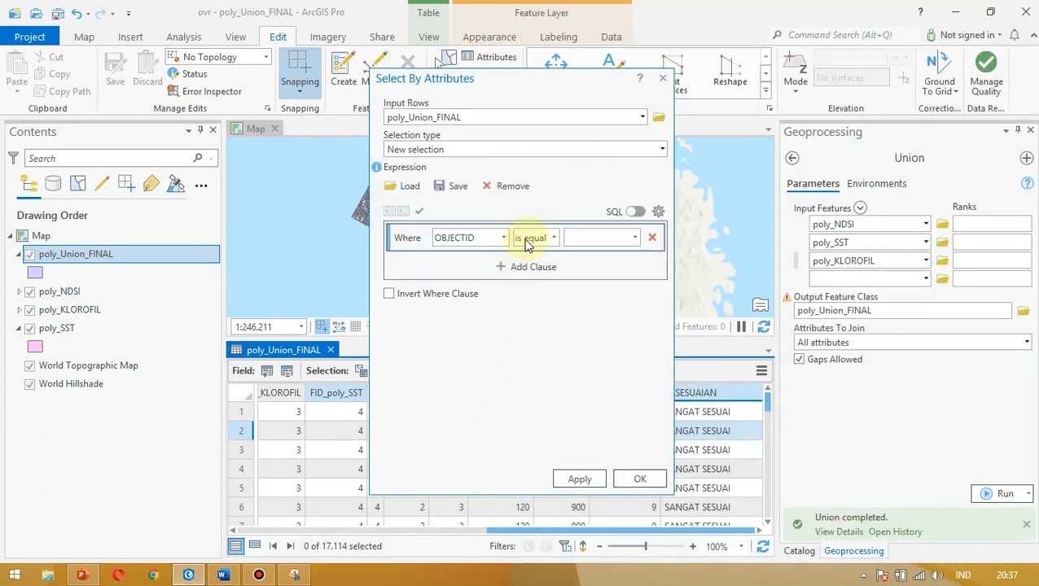
click(554, 238)
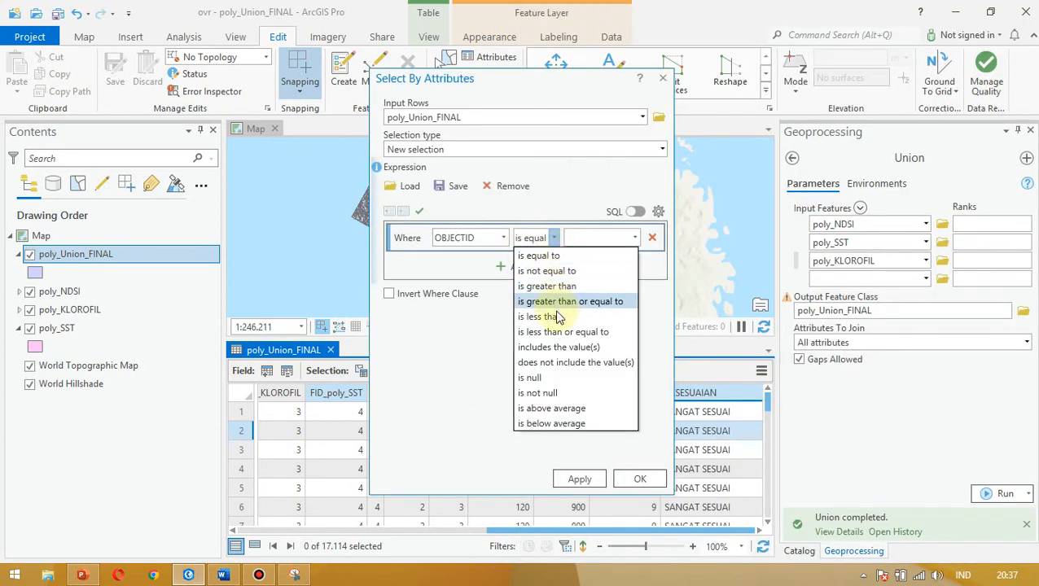
click(550, 317)
- Complete the clause as BOBOT_TOTAL is less than 6 and run the selection
click(635, 238)
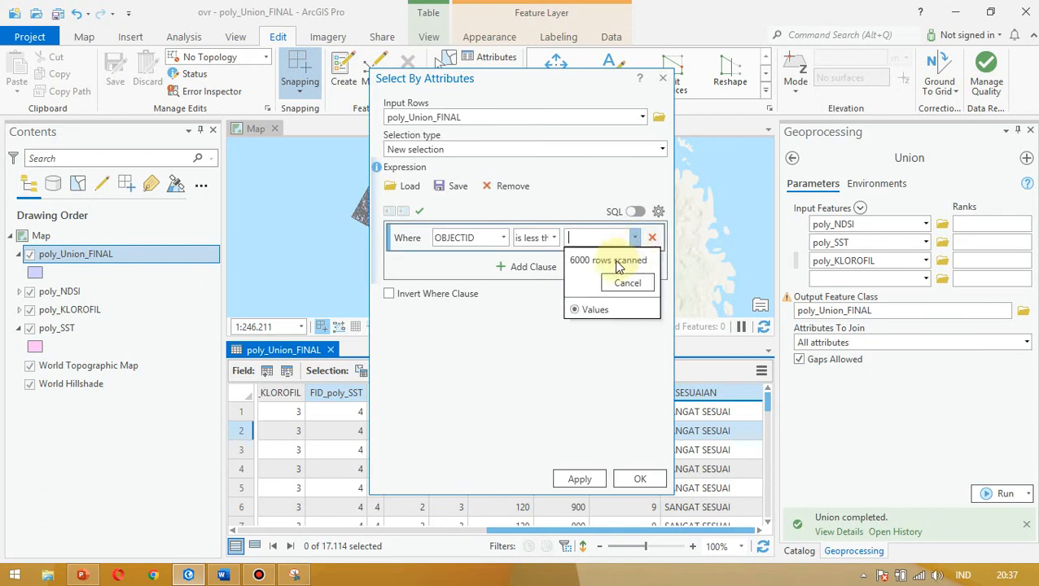
click(505, 238)
click(505, 238)
scroll(468, 375, down, 2)
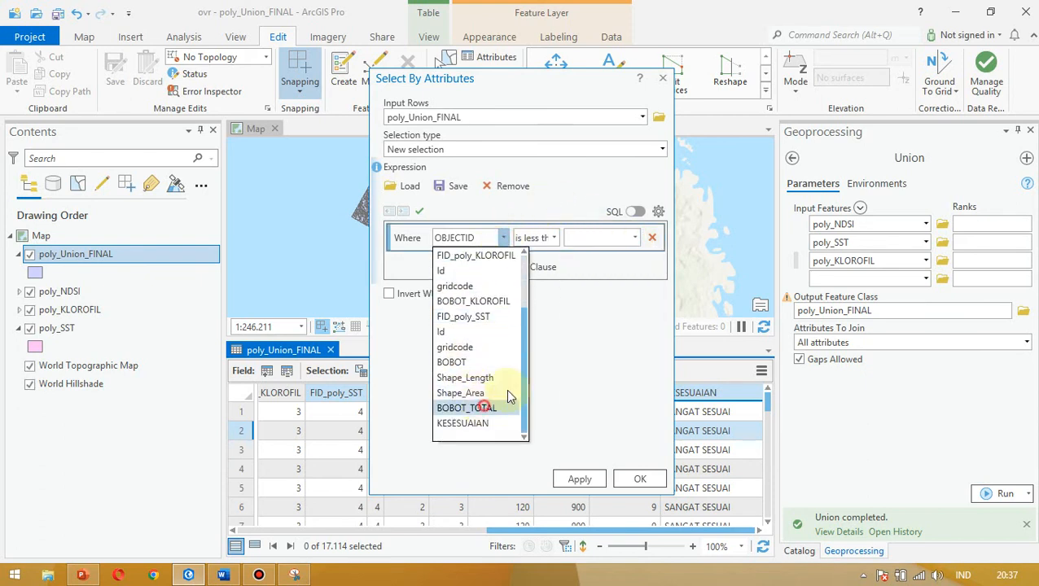
click(480, 408)
click(635, 238)
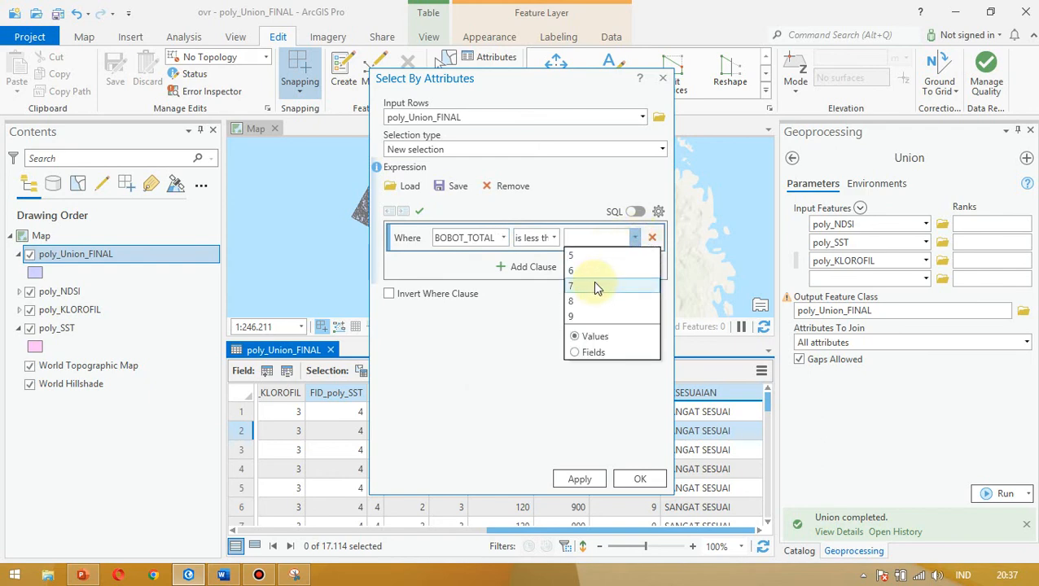
click(580, 269)
click(640, 478)
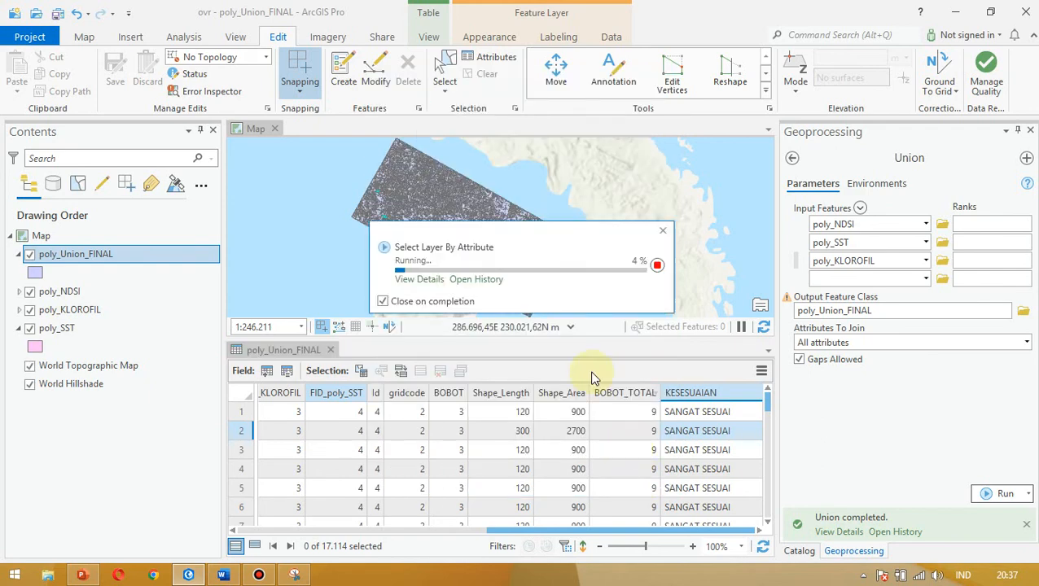
- Calculate the KESESUAIAN field as "TIDAK SESUAI" for the selected rows and check the last rows of the table
right_click(694, 392)
click(751, 396)
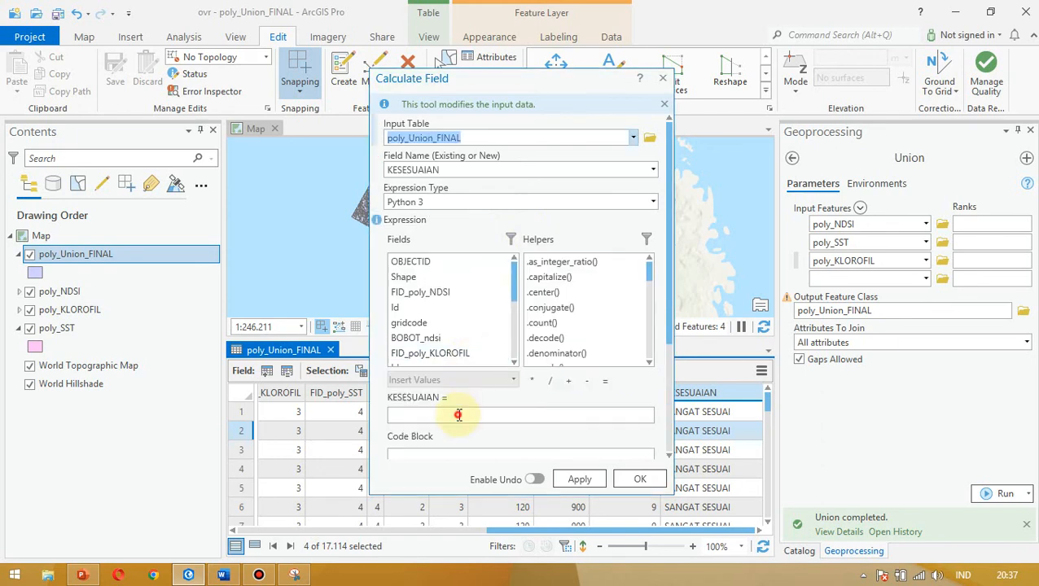
click(459, 415)
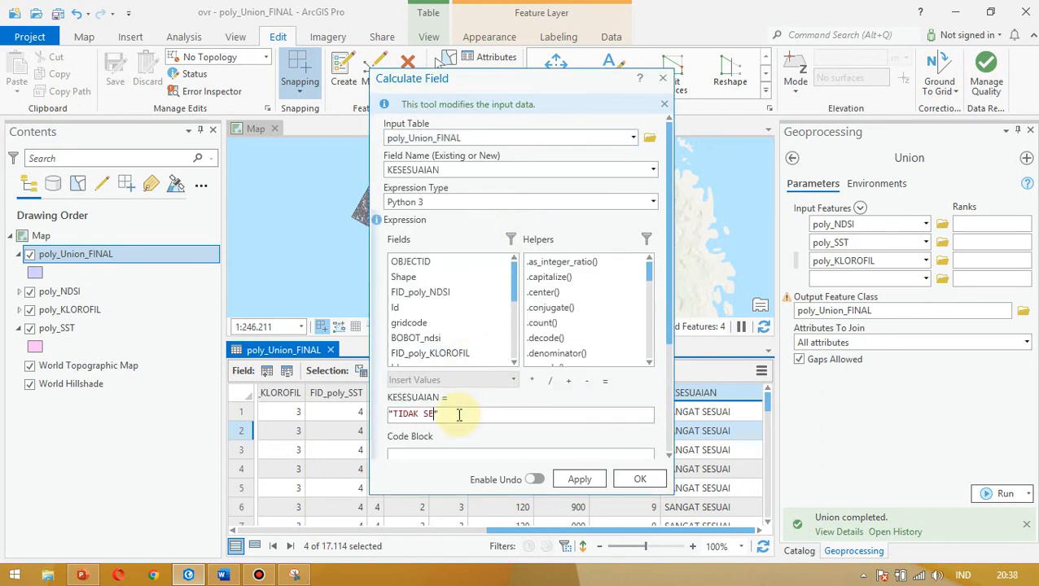
click(640, 479)
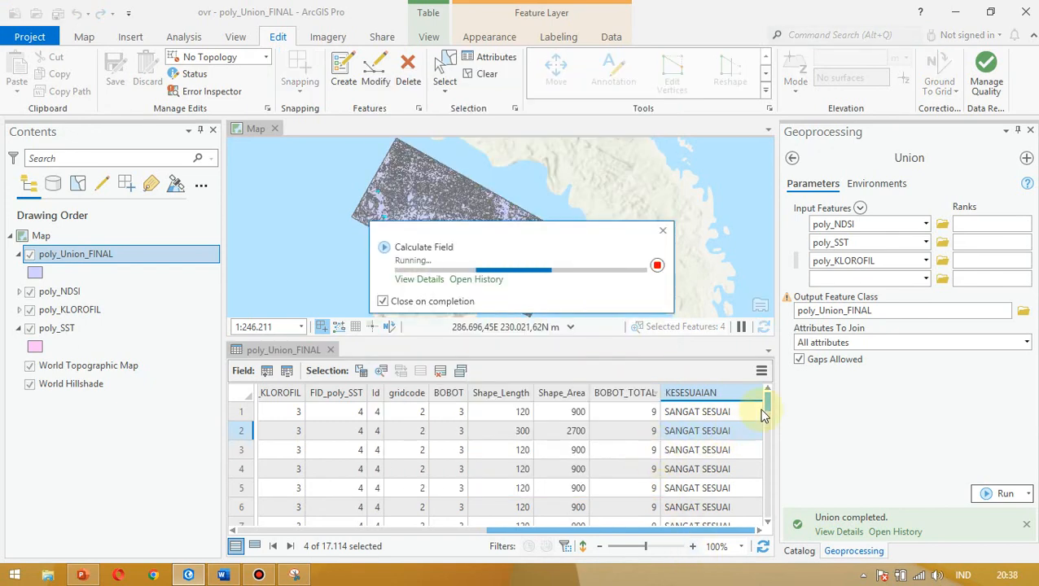
drag(770, 401, 712, 482)
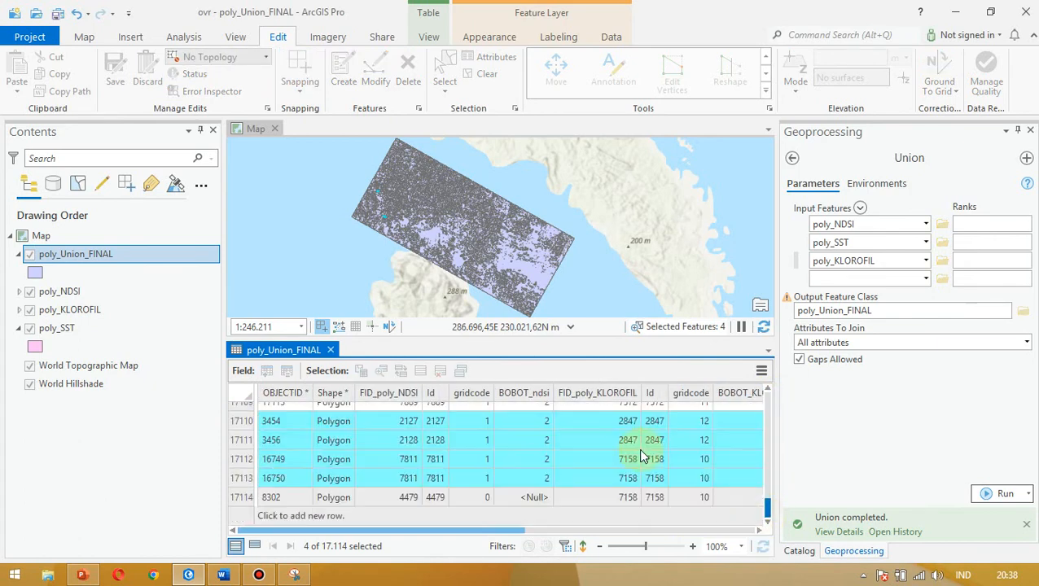
- Symbolize the poly_Union_FINAL layer with Unique Values based on the KESESUAIAN field
right_click(69, 254)
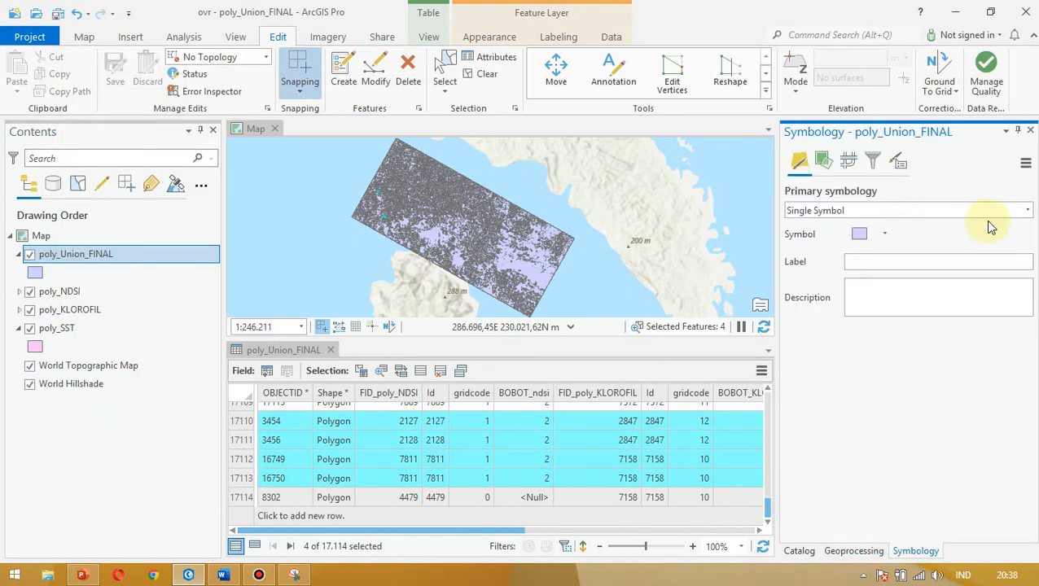
click(1027, 211)
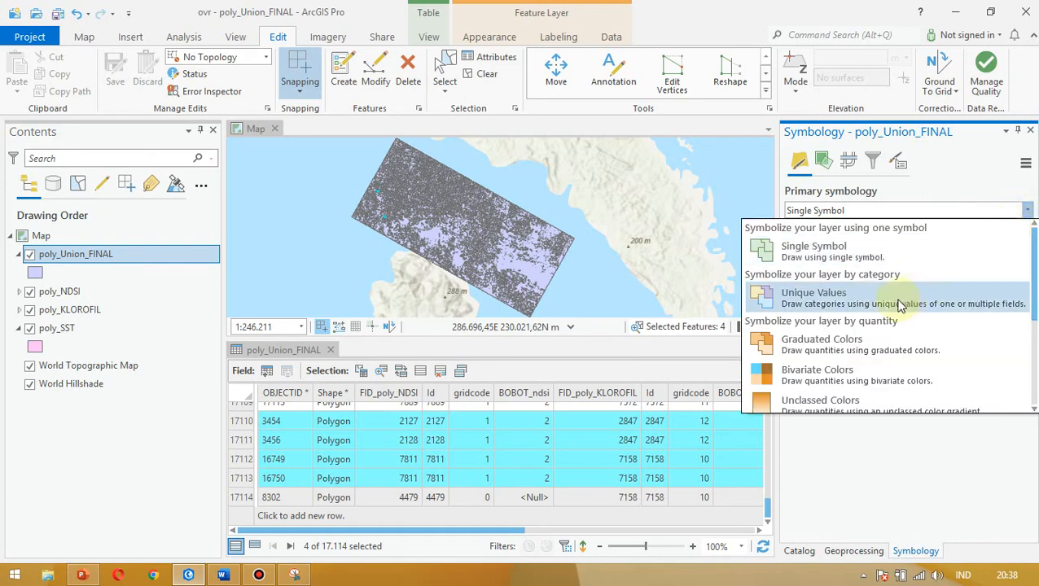
click(864, 306)
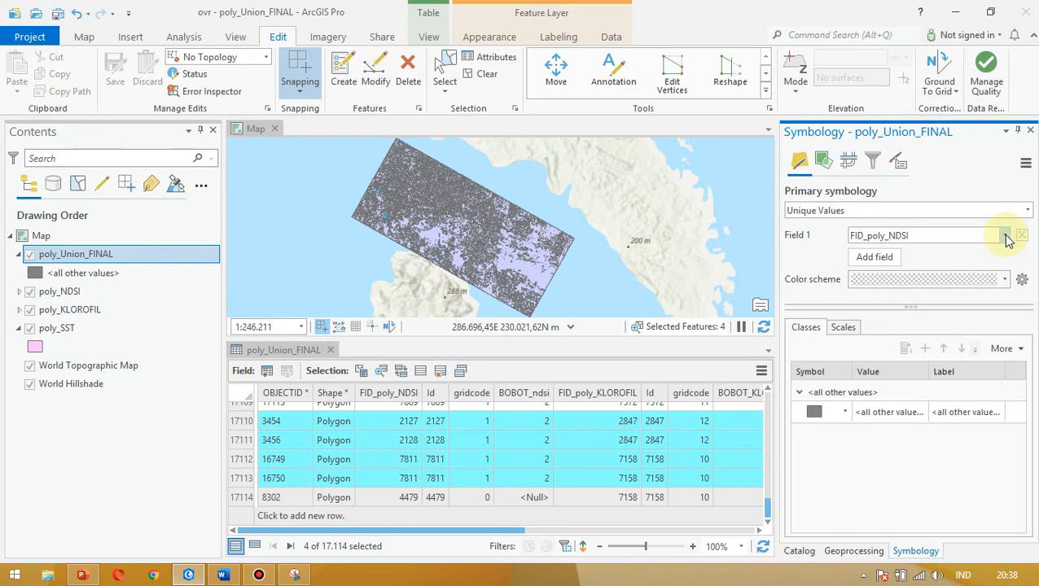
click(1006, 236)
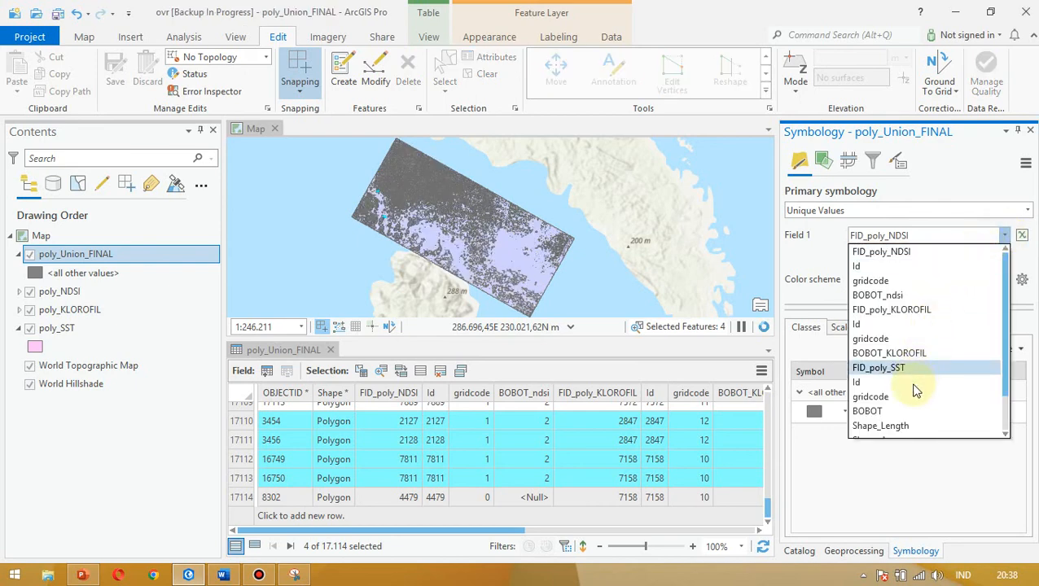
scroll(1001, 364, down, 5)
click(896, 424)
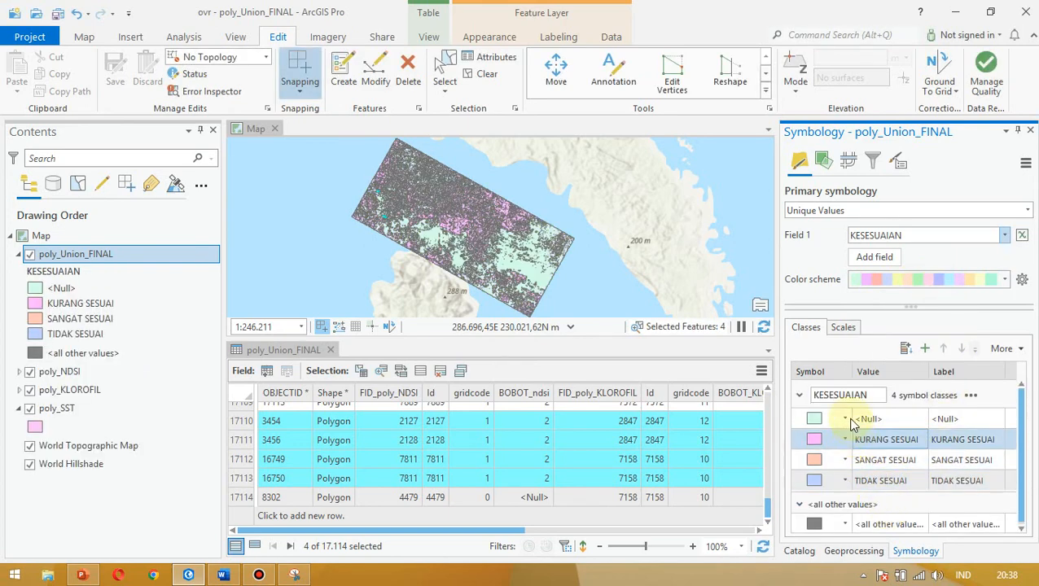
- Apply a more saturated multicolour scheme to the KESESUAIAN classes and close the attribute table
click(1004, 279)
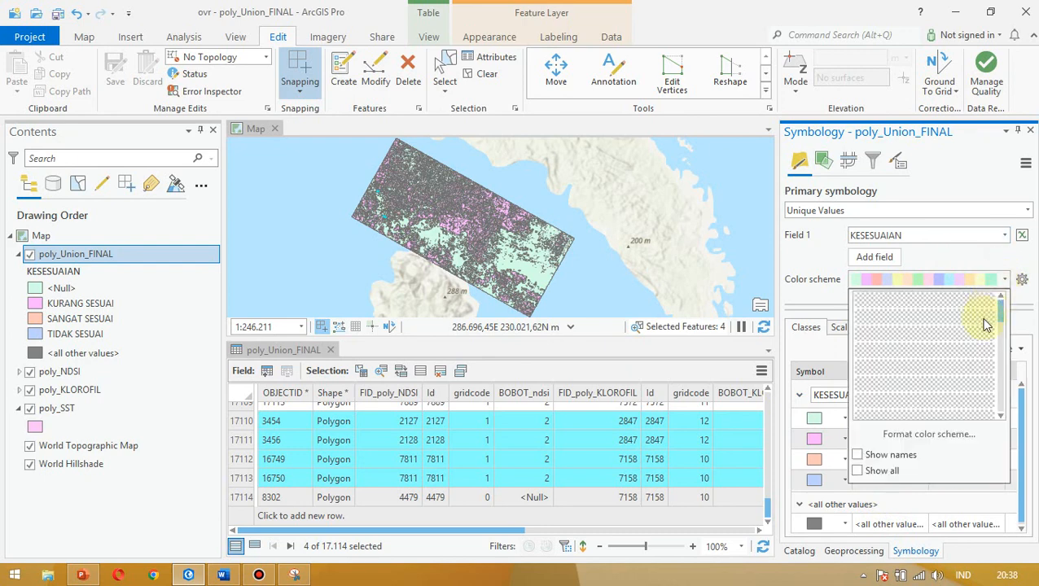
click(961, 304)
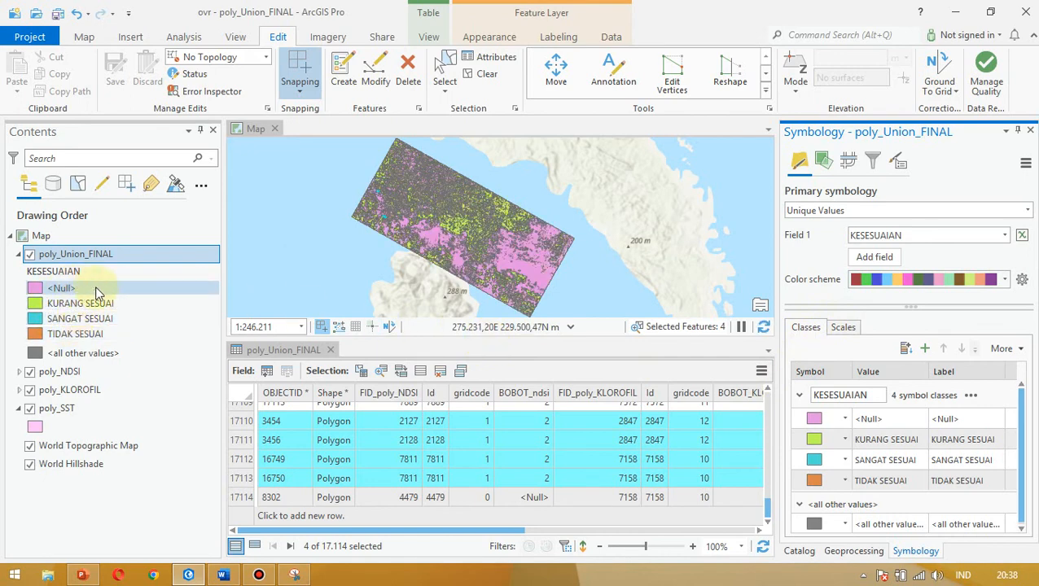
scroll(530, 252, up, 2)
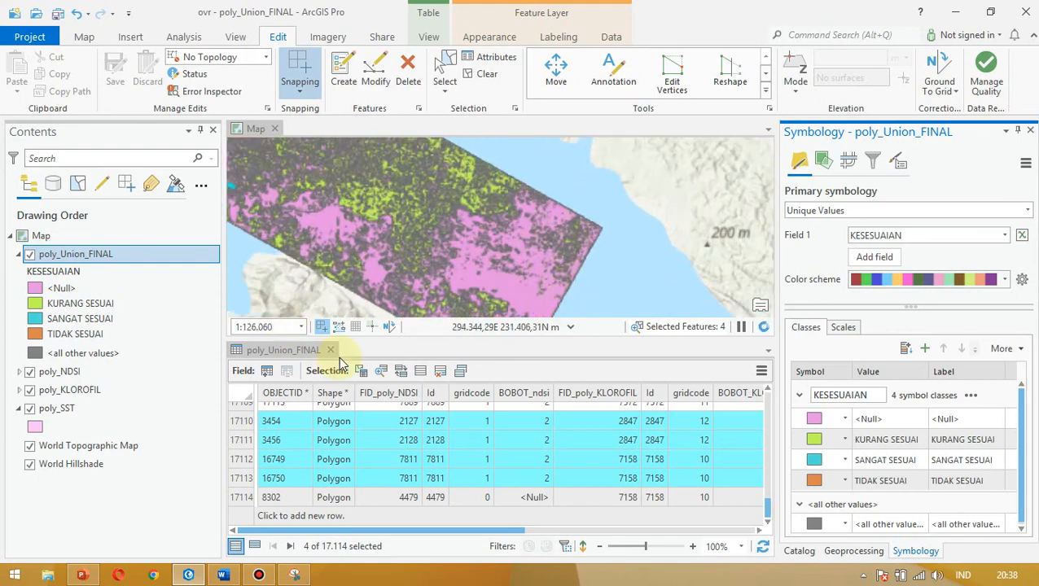
click(330, 351)
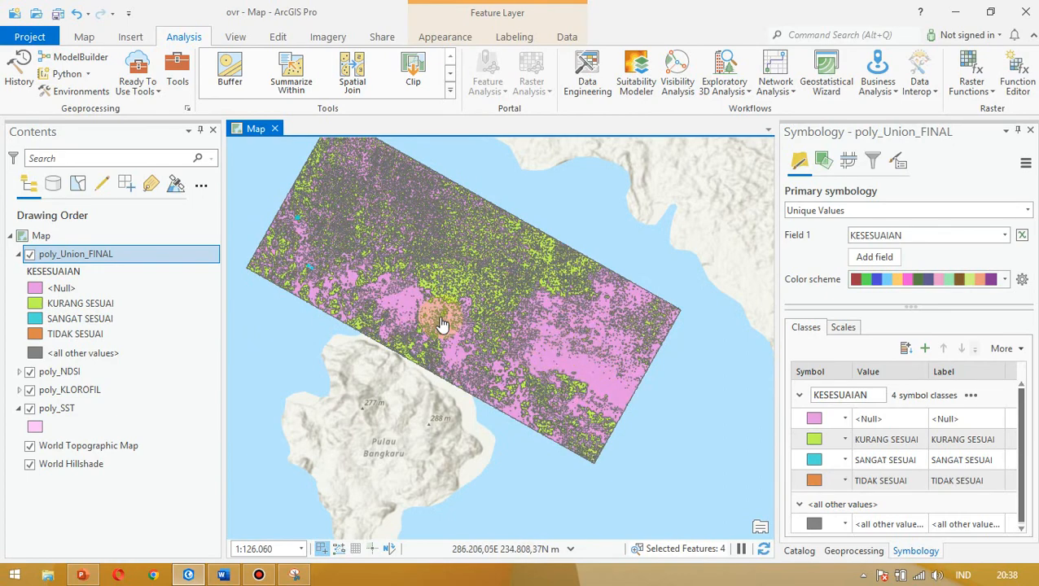
- Hide the poly_NDSI, poly_KLOROFIL and poly_SST layers so only the union result is drawn over the basemap
scroll(444, 329, up, 2)
drag(464, 364, 430, 311)
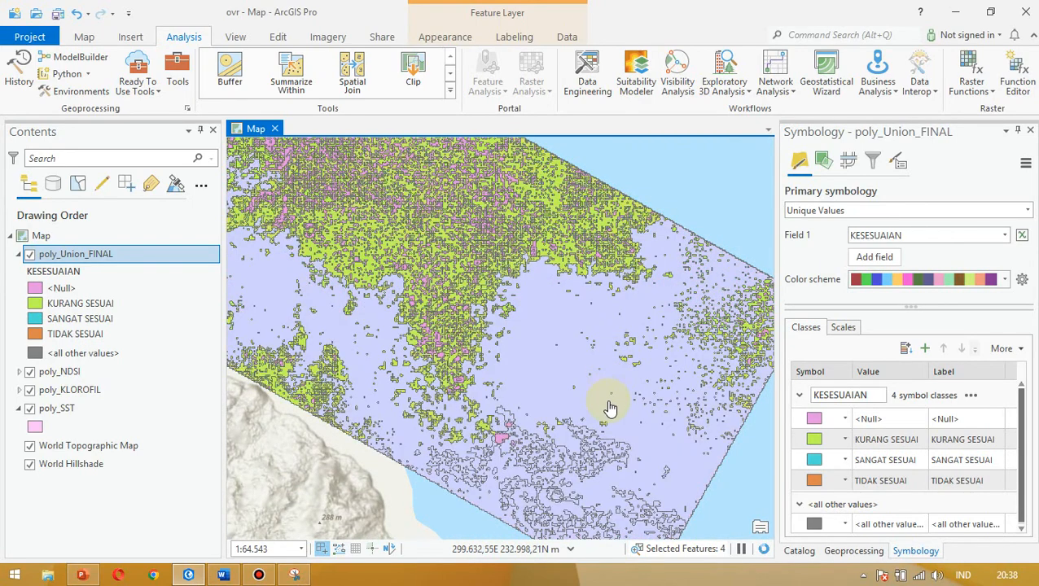
click(29, 372)
click(29, 390)
click(30, 408)
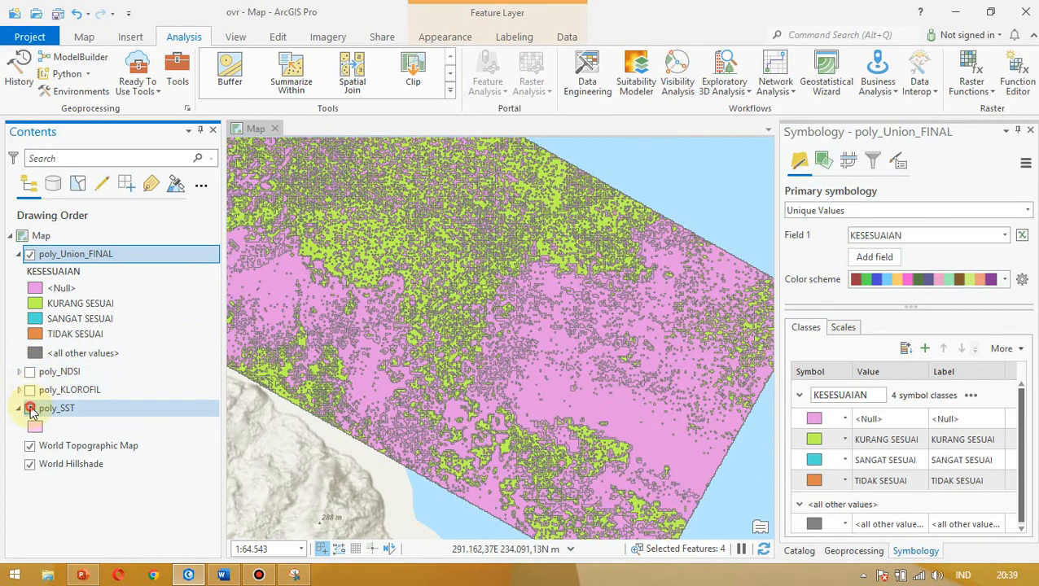
drag(486, 312, 574, 388)
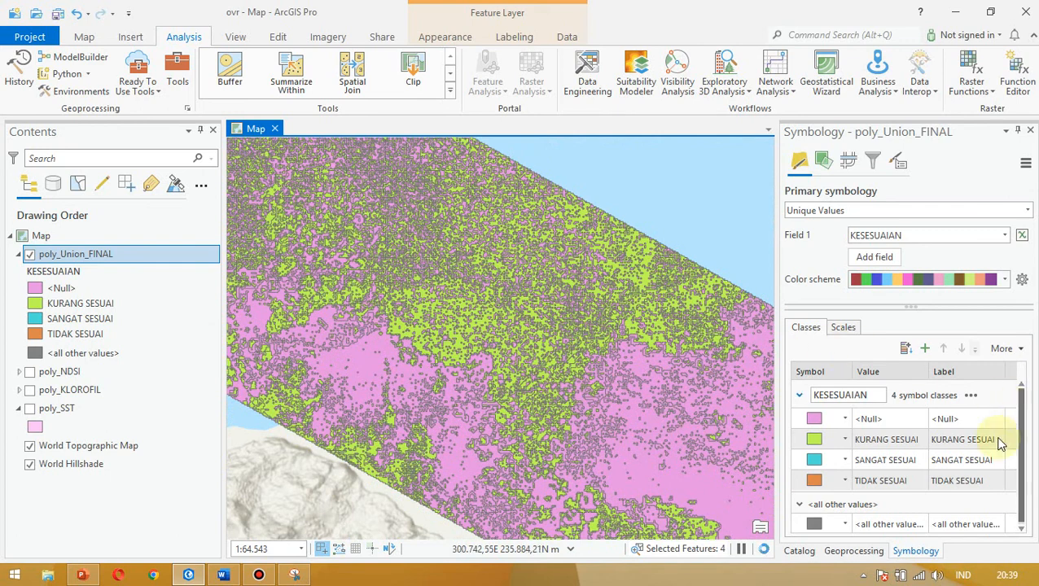
- Set the fill of the <Null> class symbol to No color and apply the change
click(846, 420)
scroll(854, 394, down, 2)
click(818, 426)
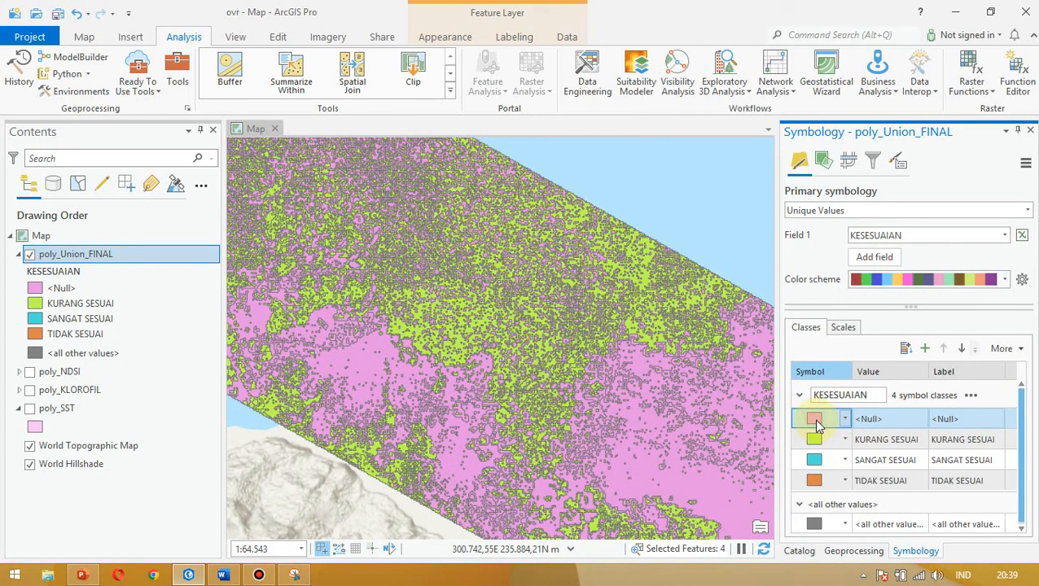
click(809, 423)
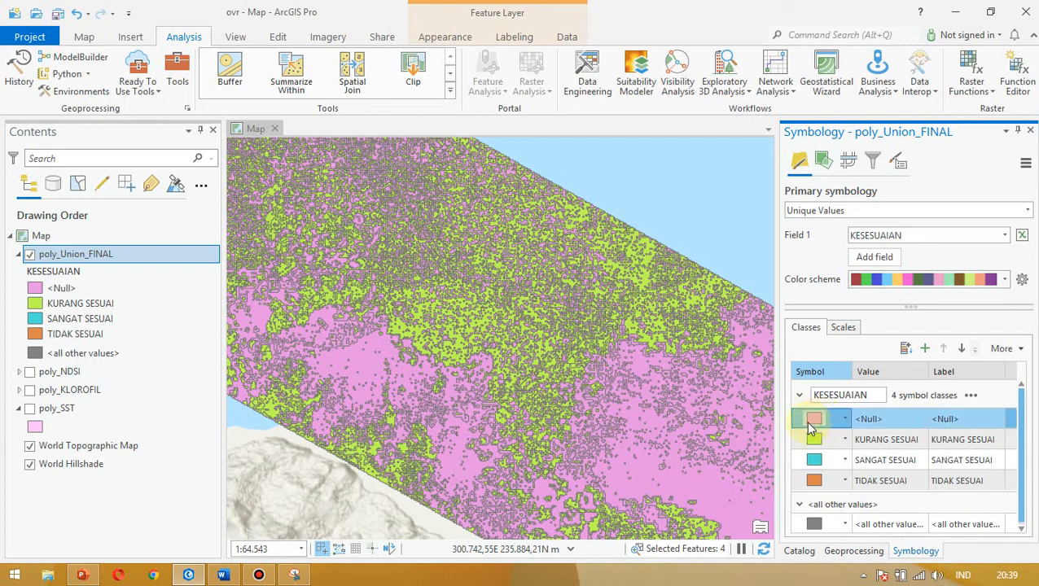
click(817, 421)
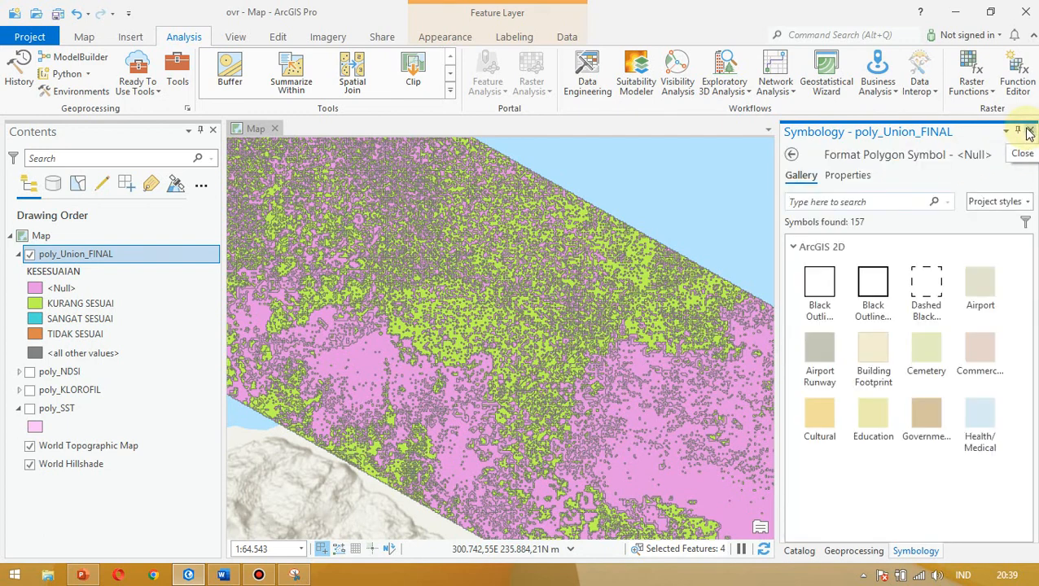
click(849, 183)
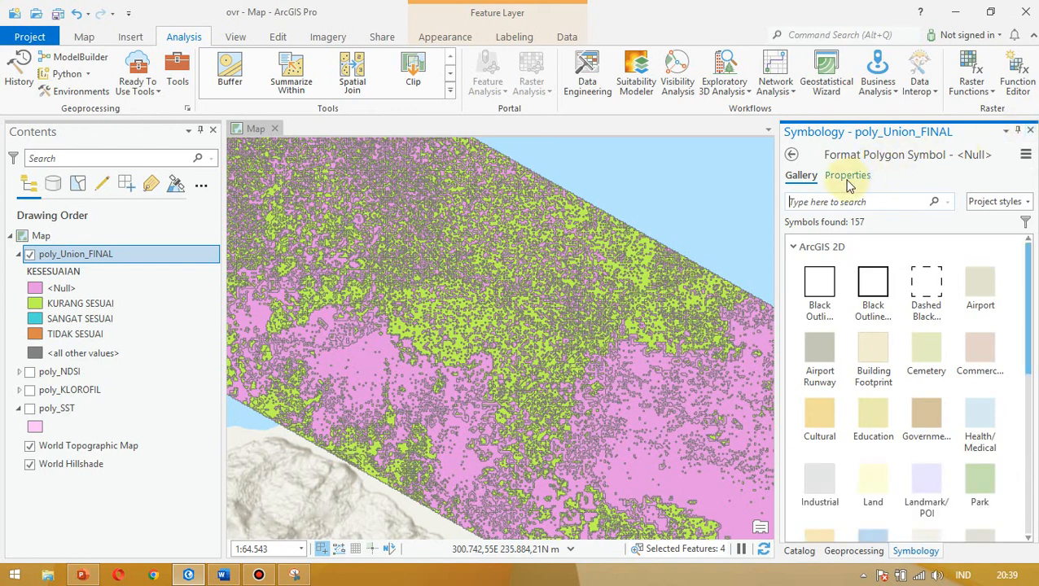
click(1028, 269)
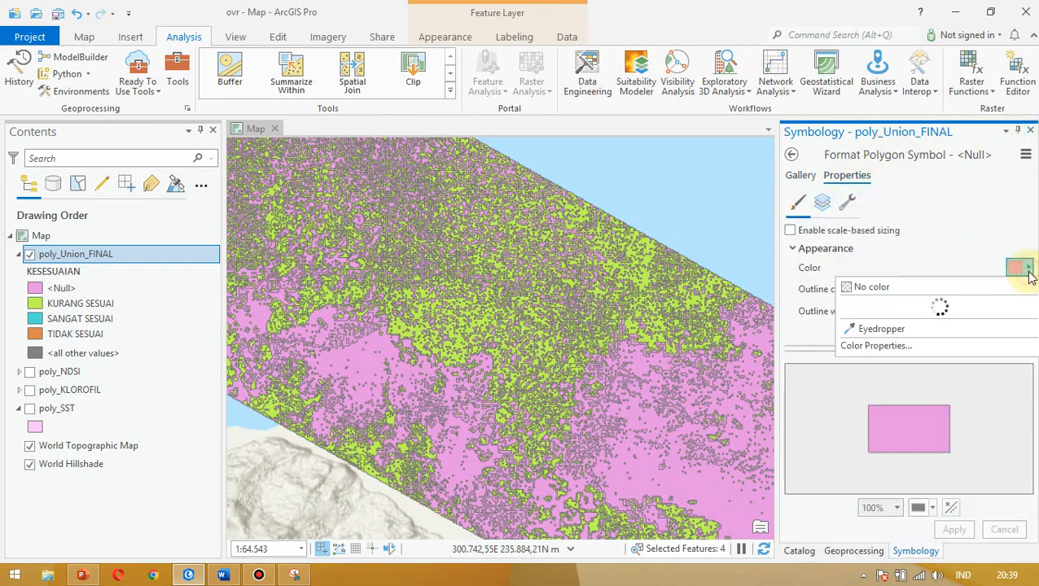
click(896, 287)
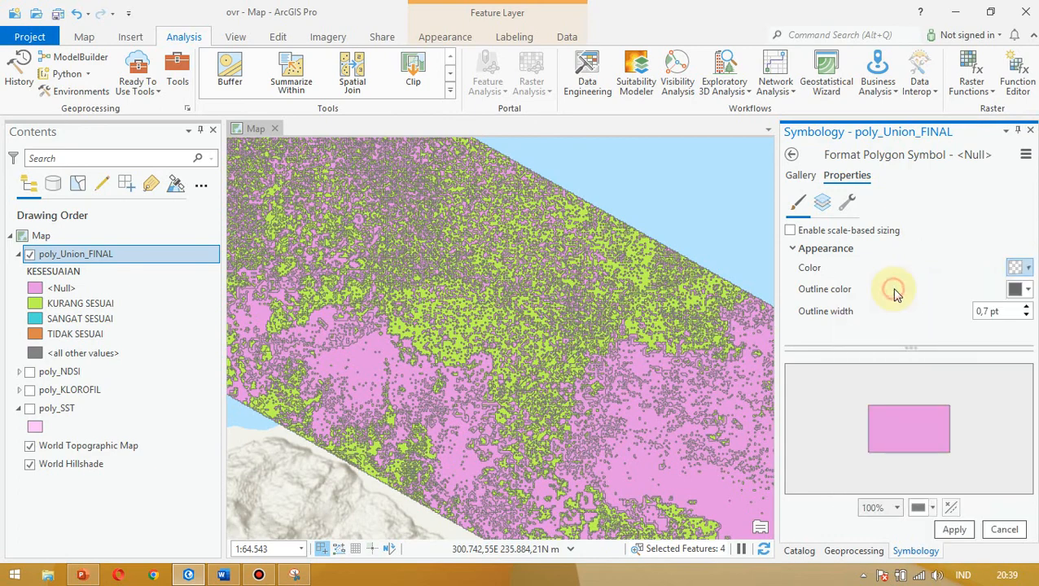
click(966, 533)
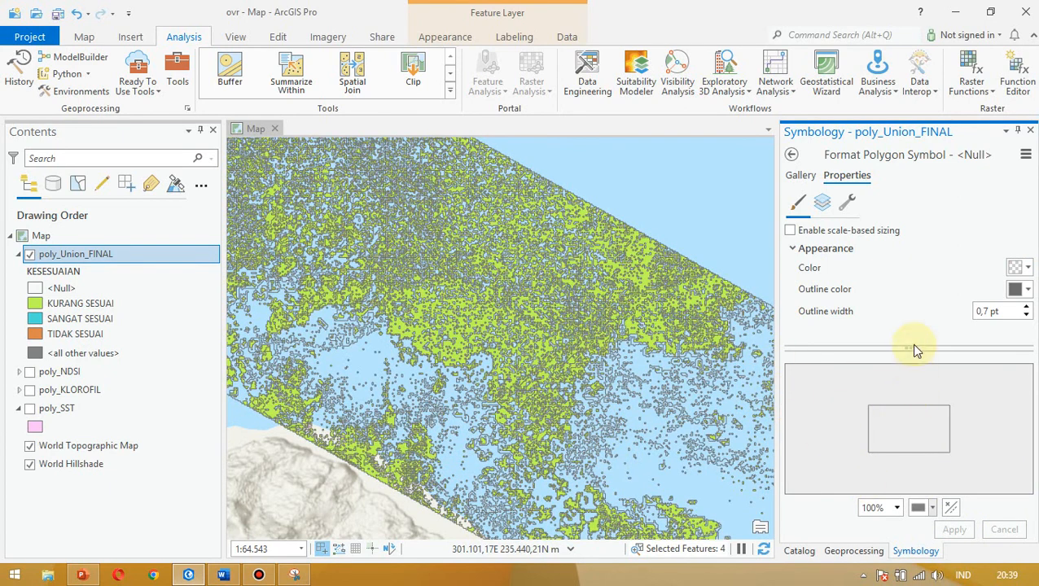
- Set the fill of the KURANG SESUAI class symbol to No color and apply the change
click(851, 551)
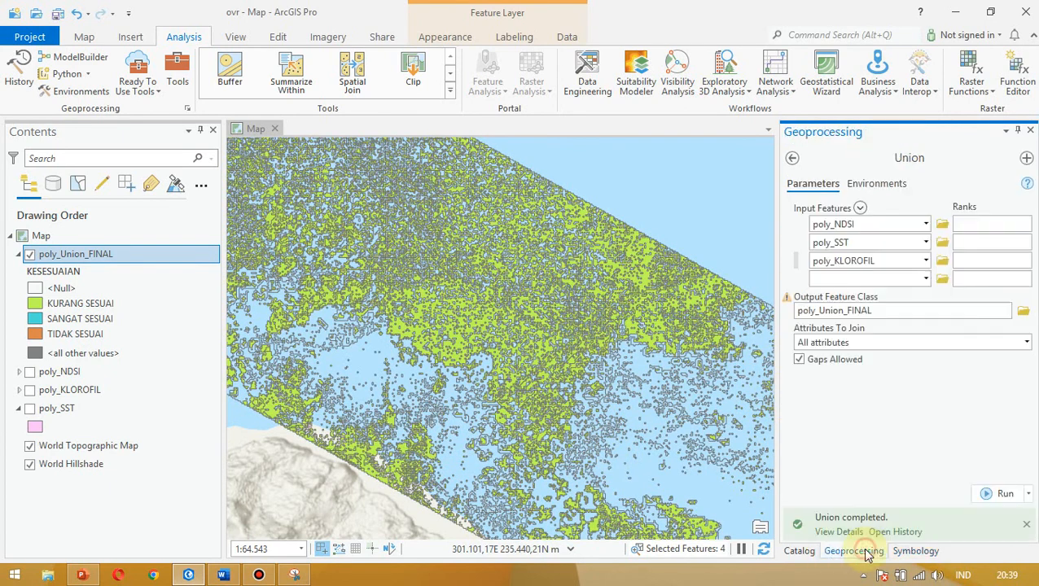
click(929, 551)
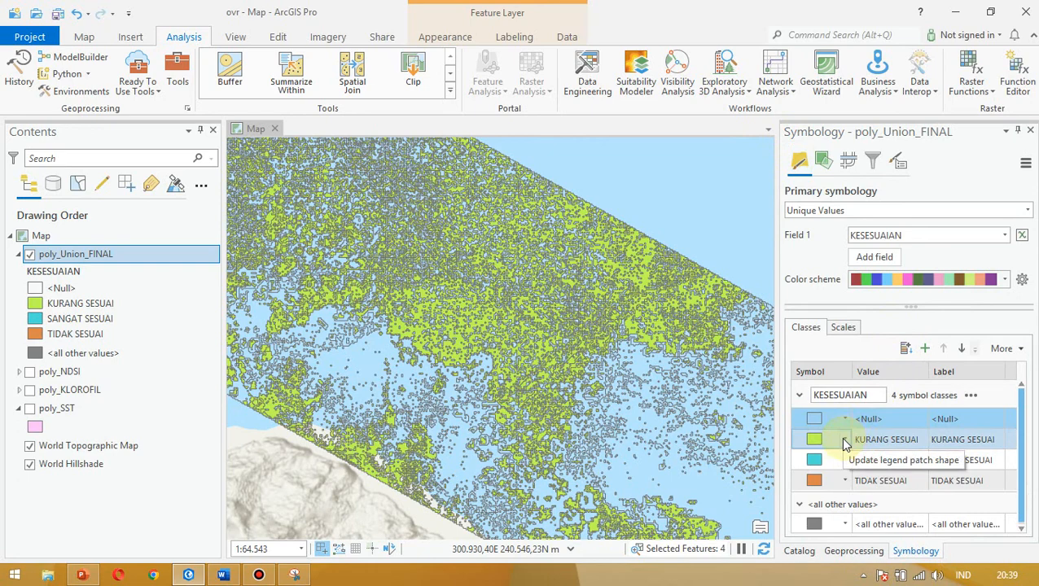
drag(481, 297, 550, 410)
drag(493, 272, 442, 247)
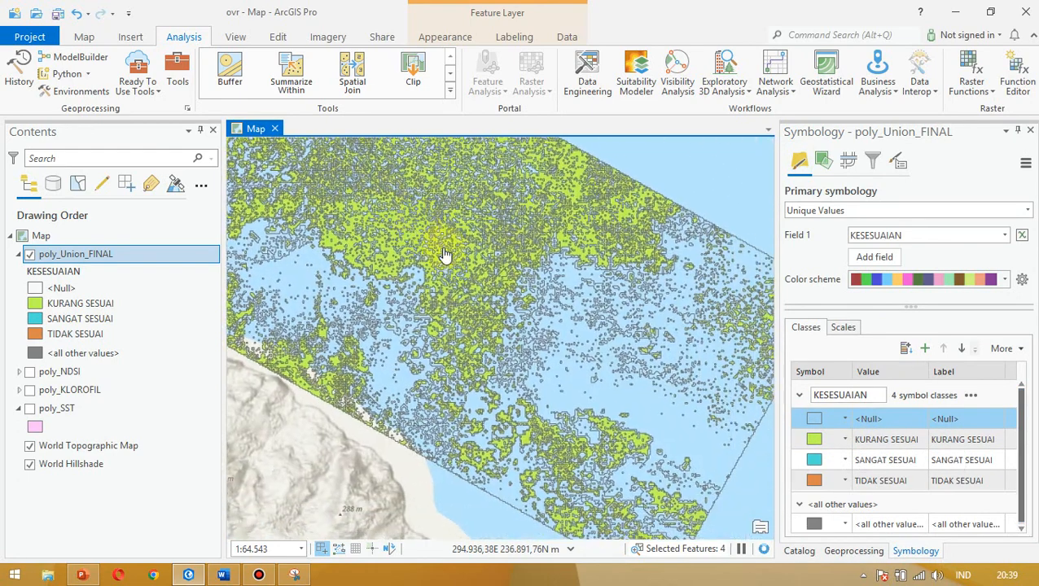
click(845, 440)
click(815, 440)
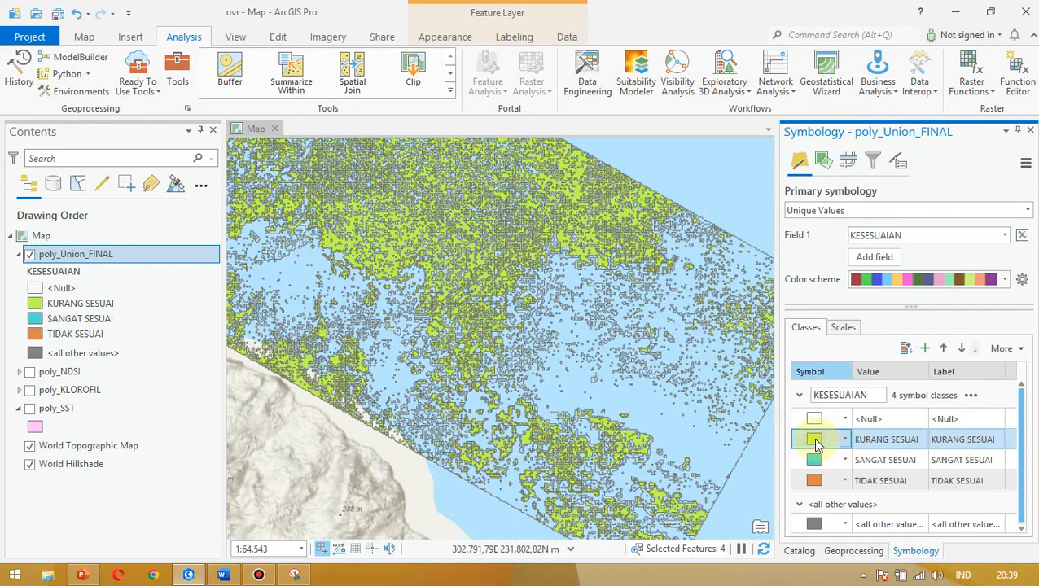
click(815, 439)
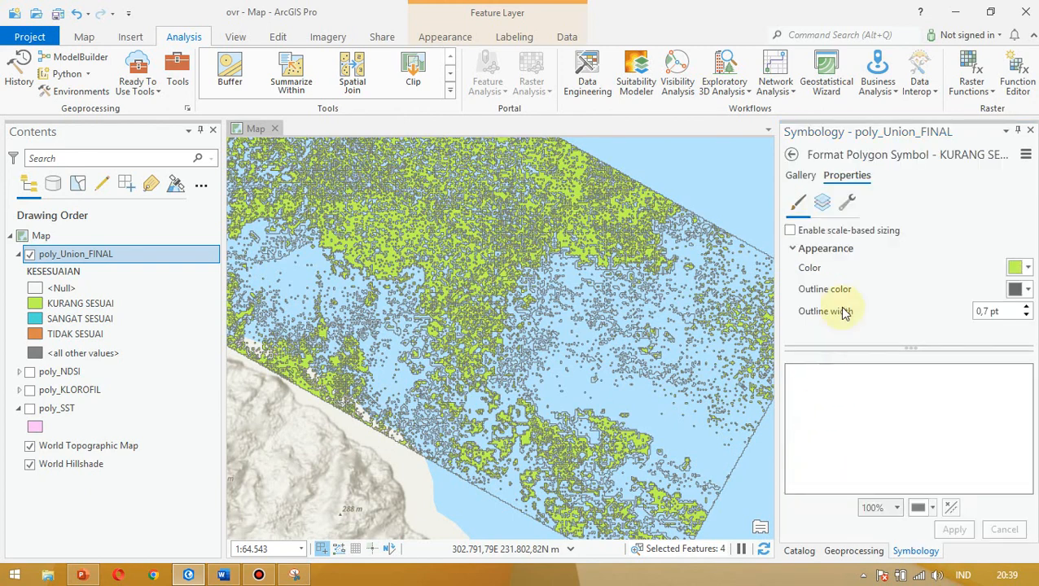
click(1027, 269)
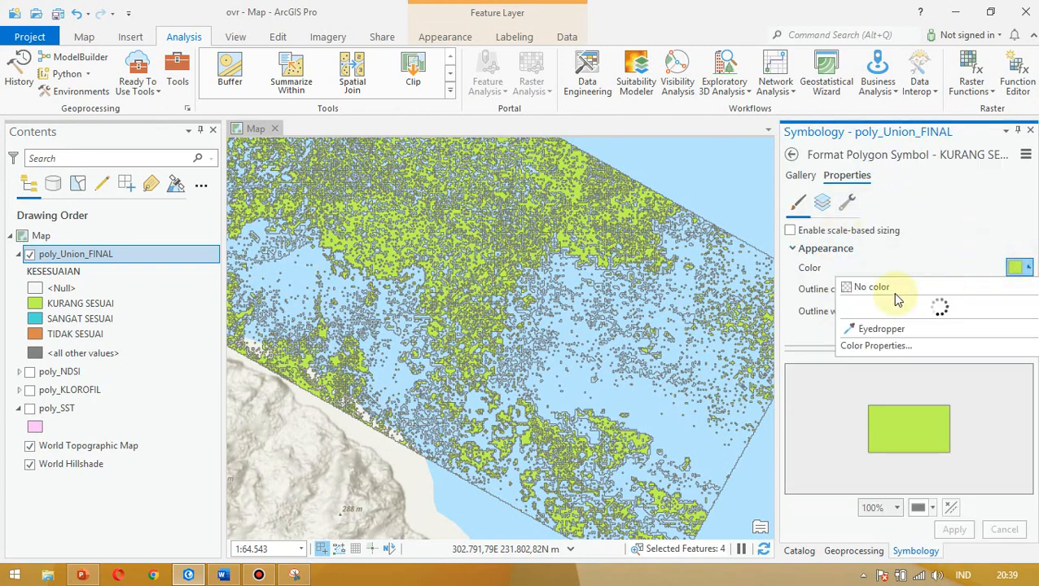
click(874, 288)
click(1028, 269)
click(819, 281)
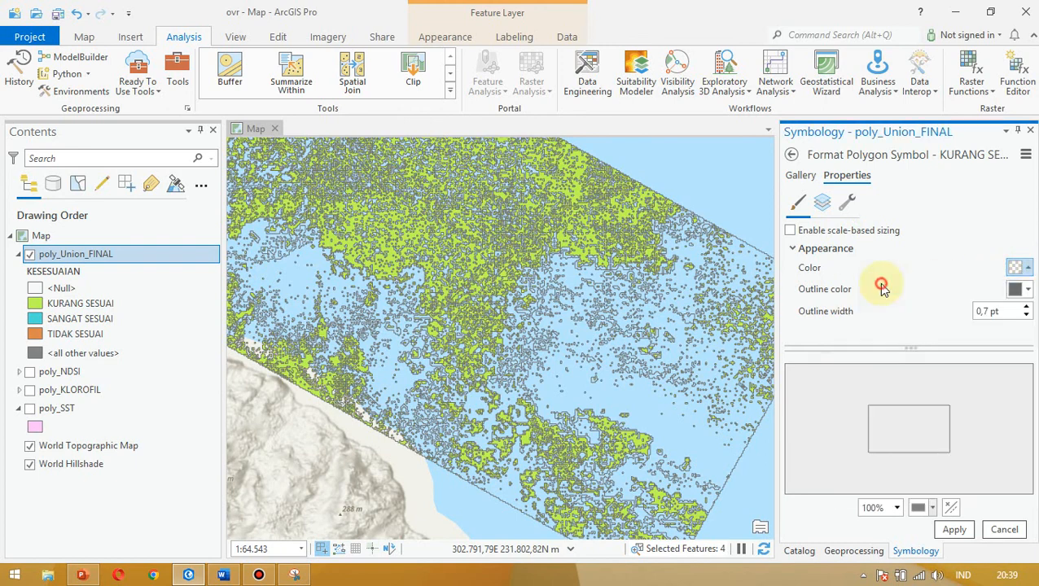
click(957, 531)
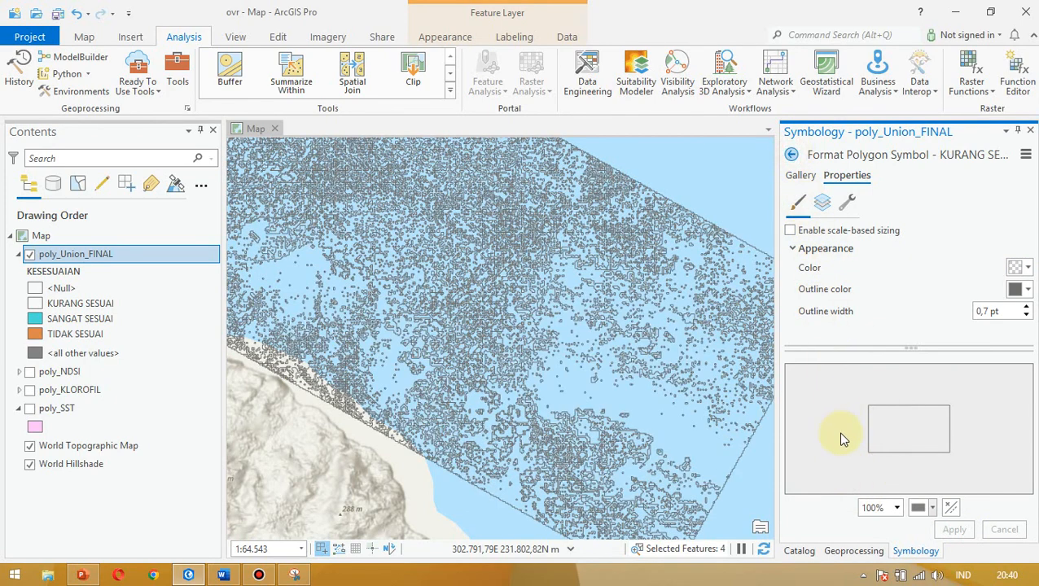
- Set the fill of the SANGAT SESUAI class symbol to dark green and apply the change
click(819, 461)
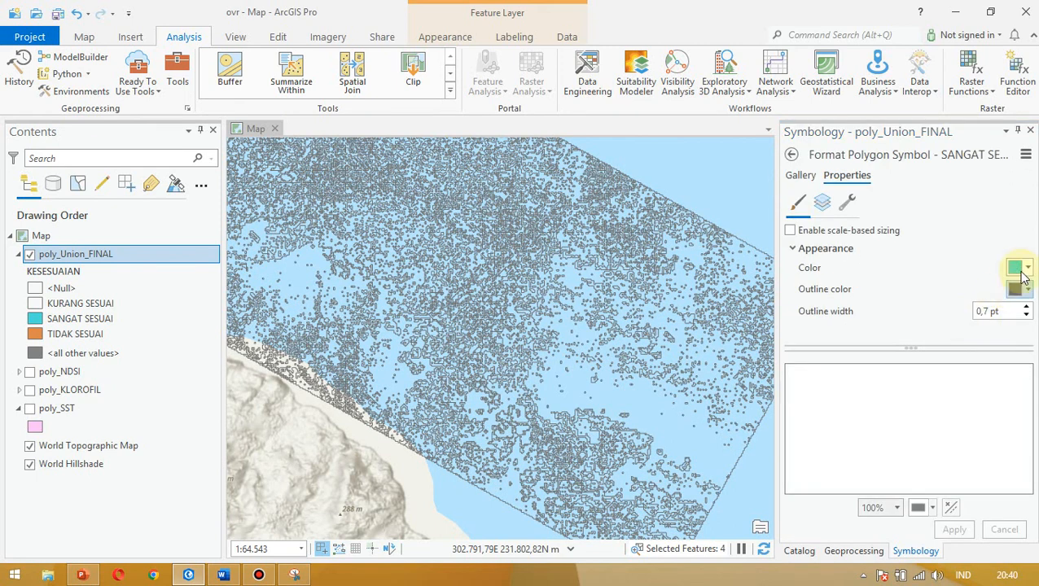
click(1025, 268)
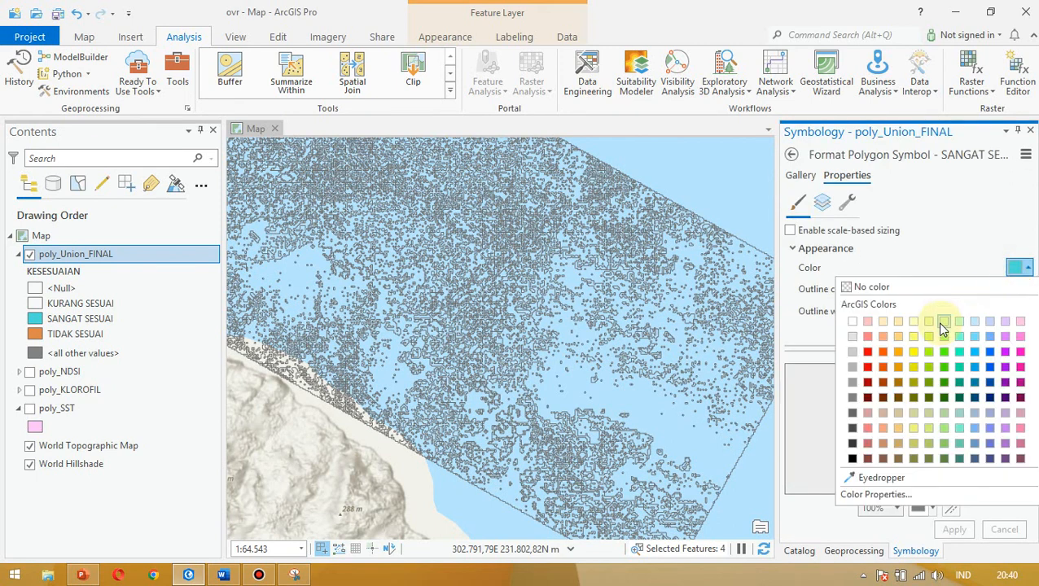
click(944, 400)
click(956, 530)
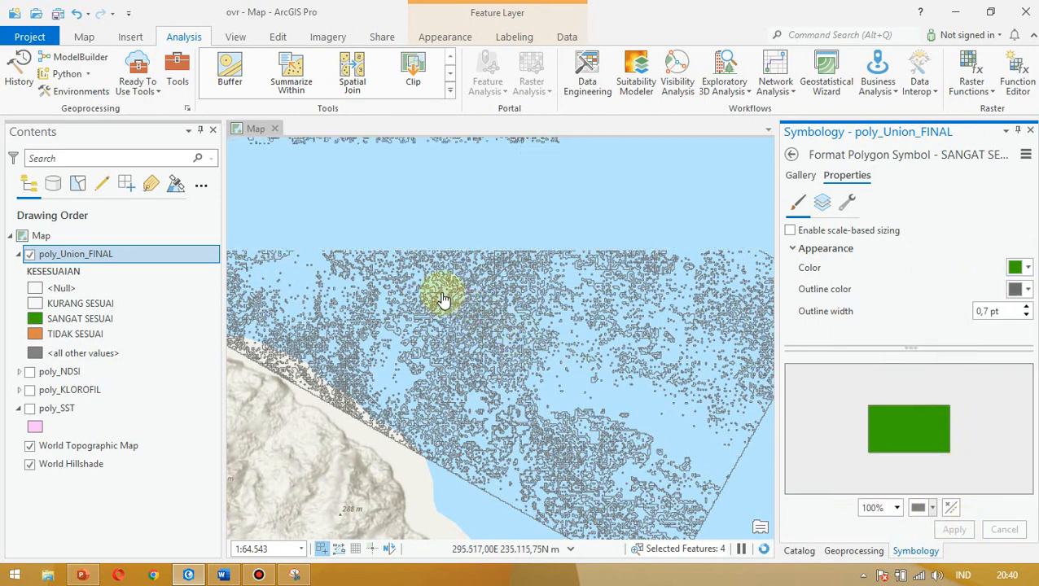
- Examine the distribution of the SANGAT SESUAI polygons across the union area, looking closely at its northern corner
drag(484, 357, 456, 430)
drag(387, 202, 406, 271)
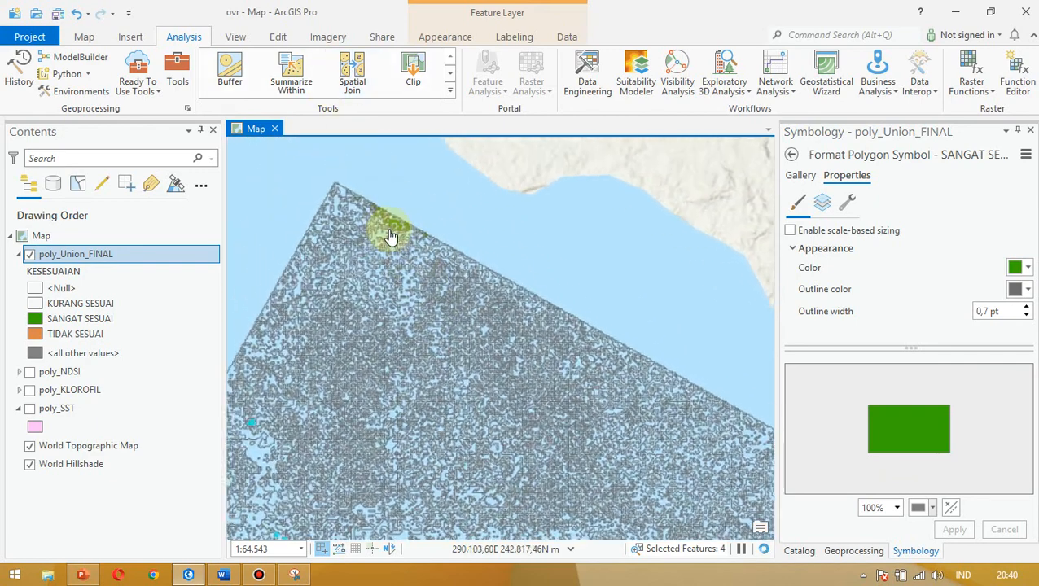
scroll(385, 217, up, 3)
drag(383, 220, 387, 275)
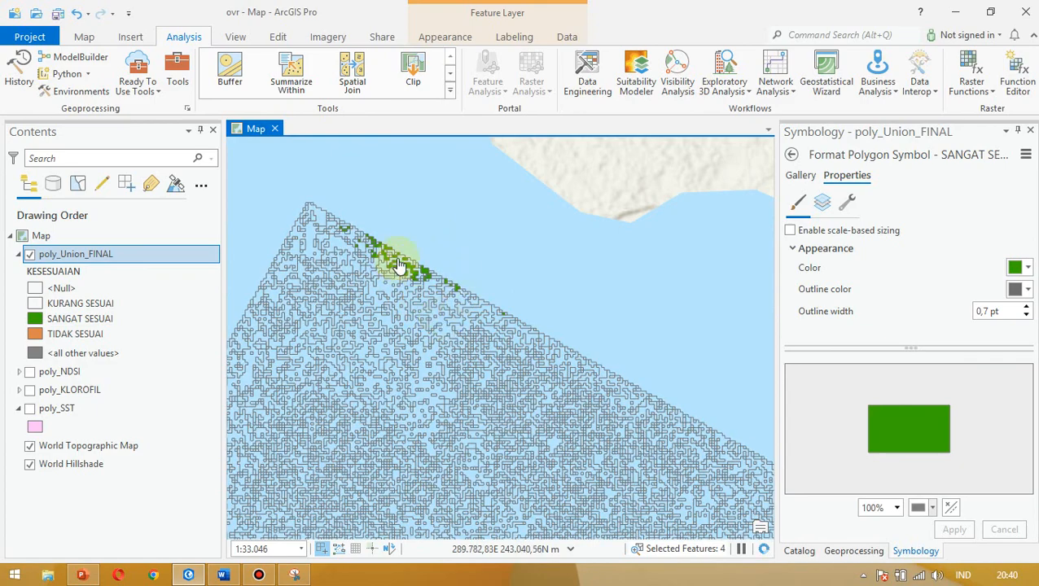
scroll(417, 275, down, 3)
drag(513, 369, 419, 174)
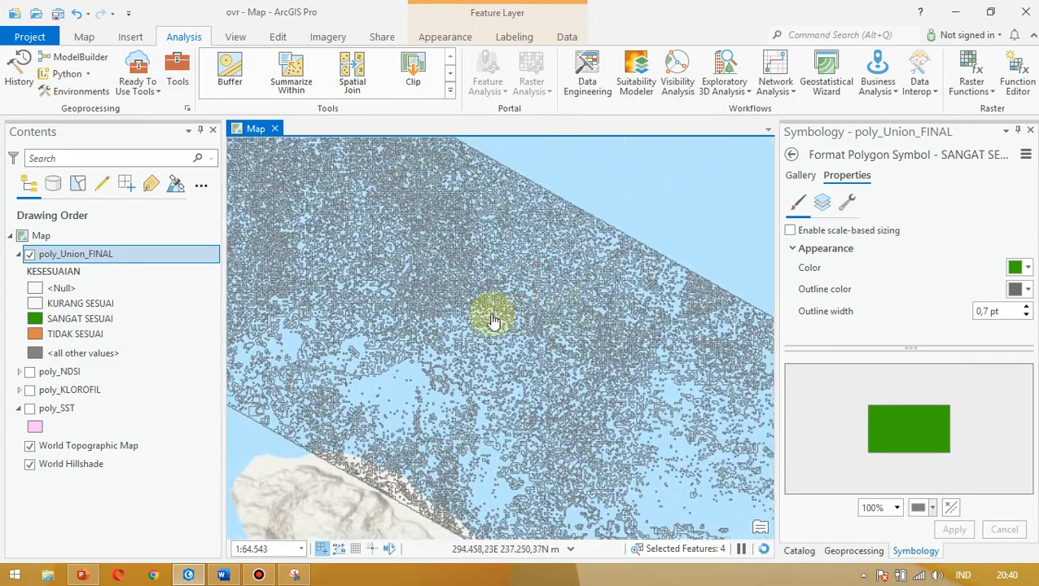
scroll(483, 360, down, 1)
drag(481, 359, 459, 288)
scroll(394, 292, up, 4)
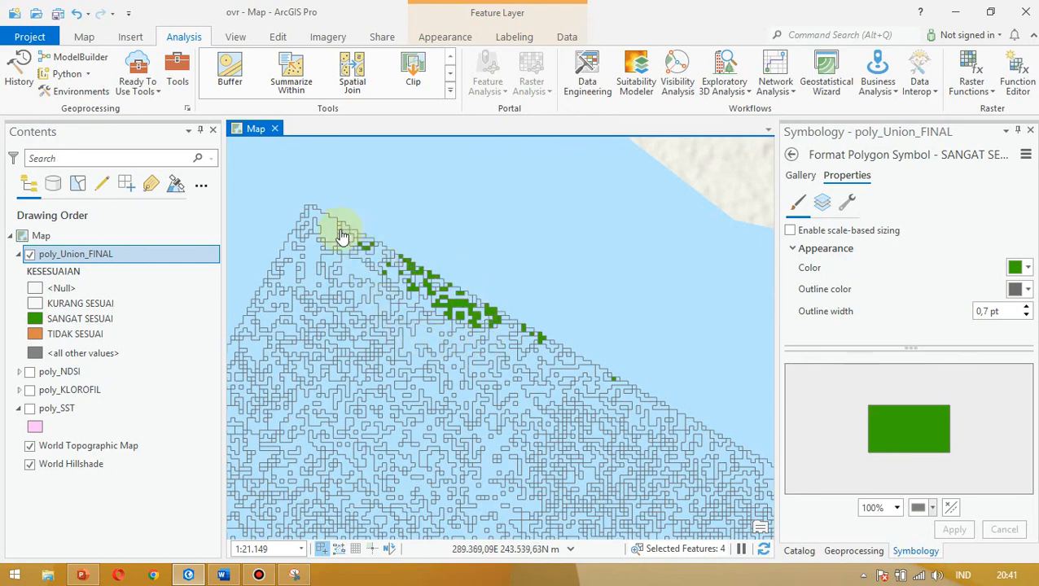
scroll(439, 297, up, 2)
drag(441, 313, 507, 397)
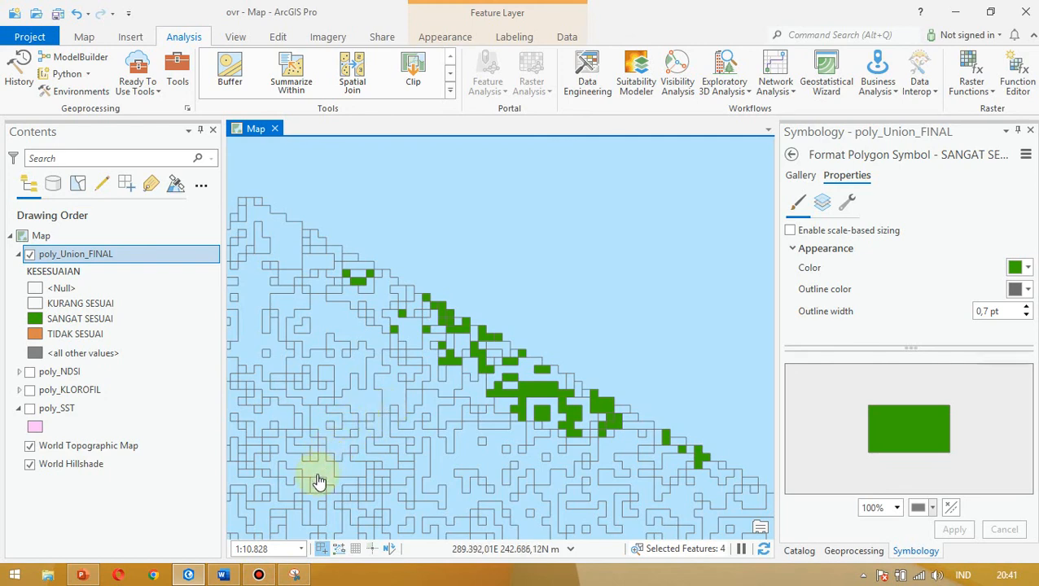
click(259, 575)
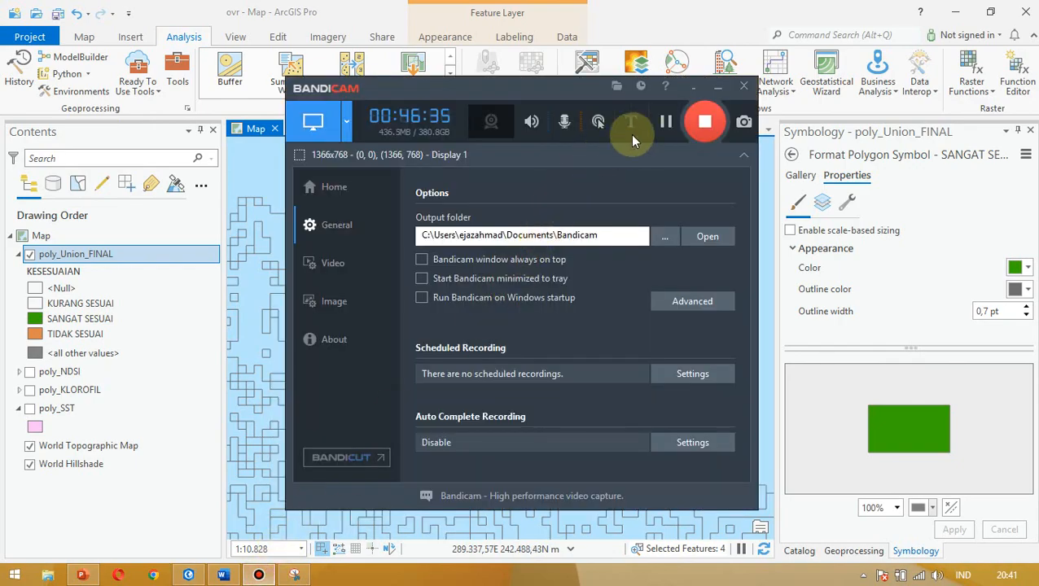